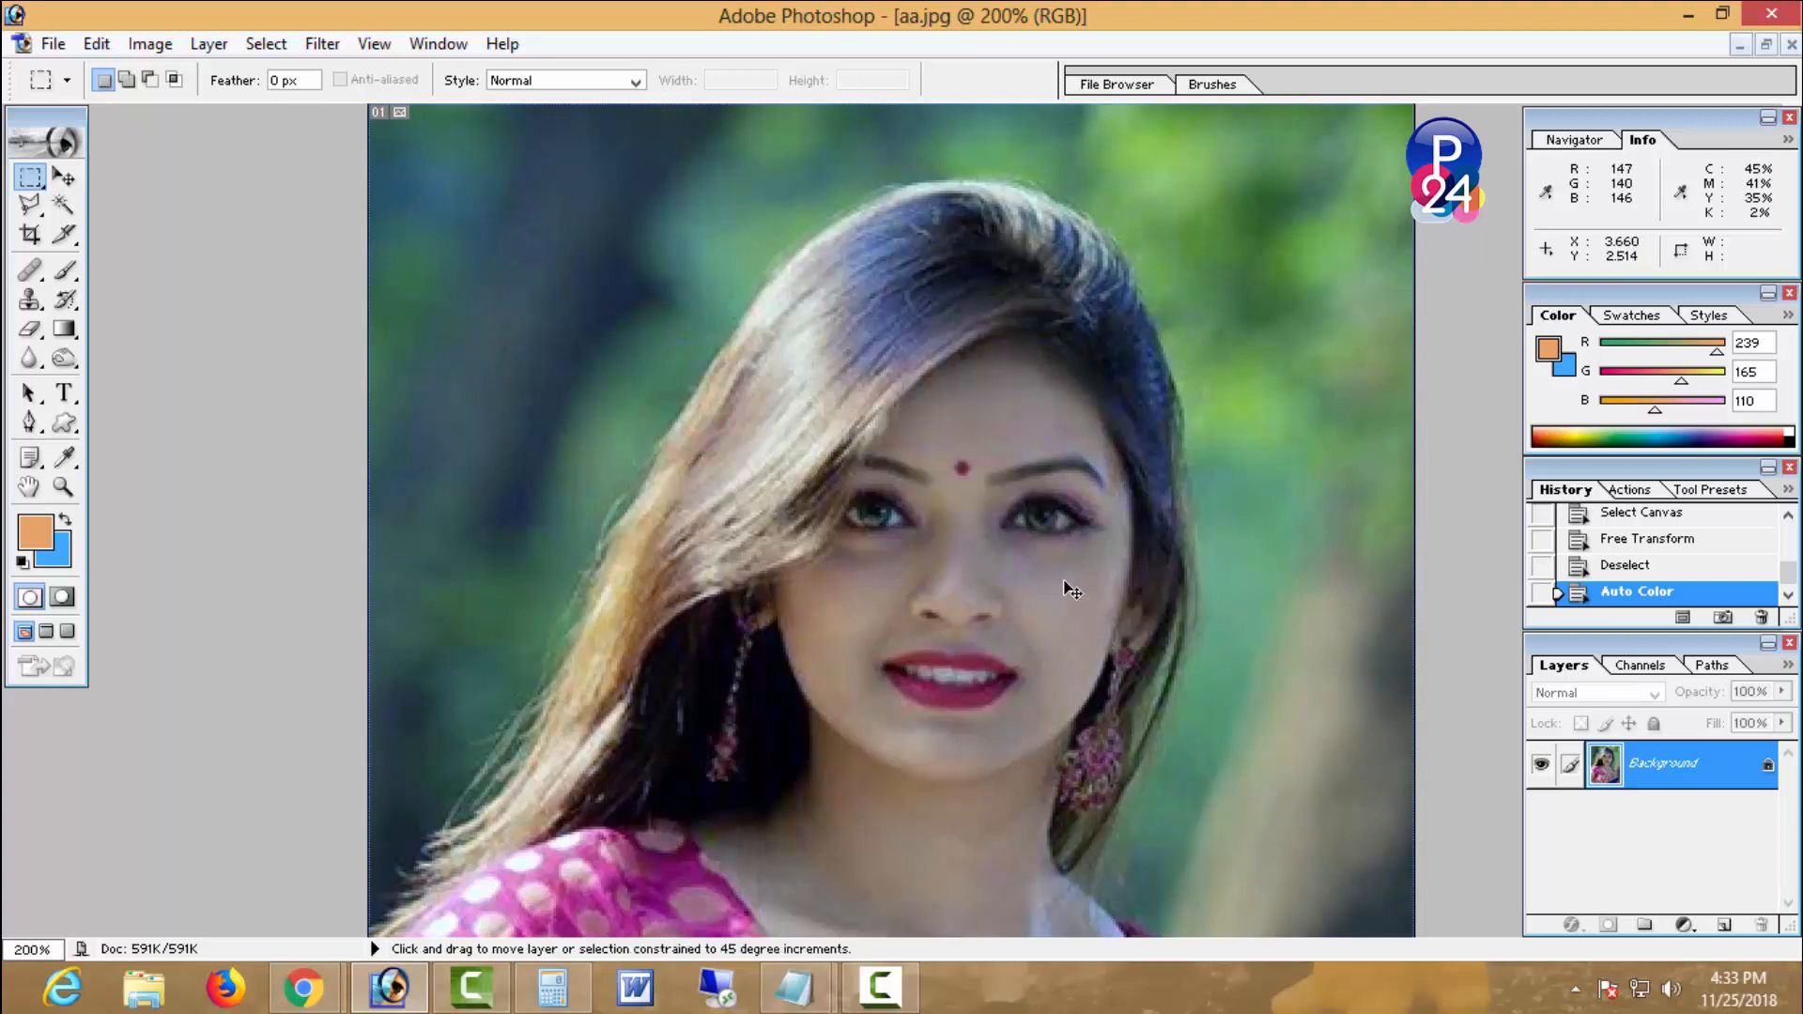
# - Try Auto Levels on the portrait, and undo it together with the preceding Auto Color adjustment
pyautogui.hotkey('ctrl', 'shift', 'l')
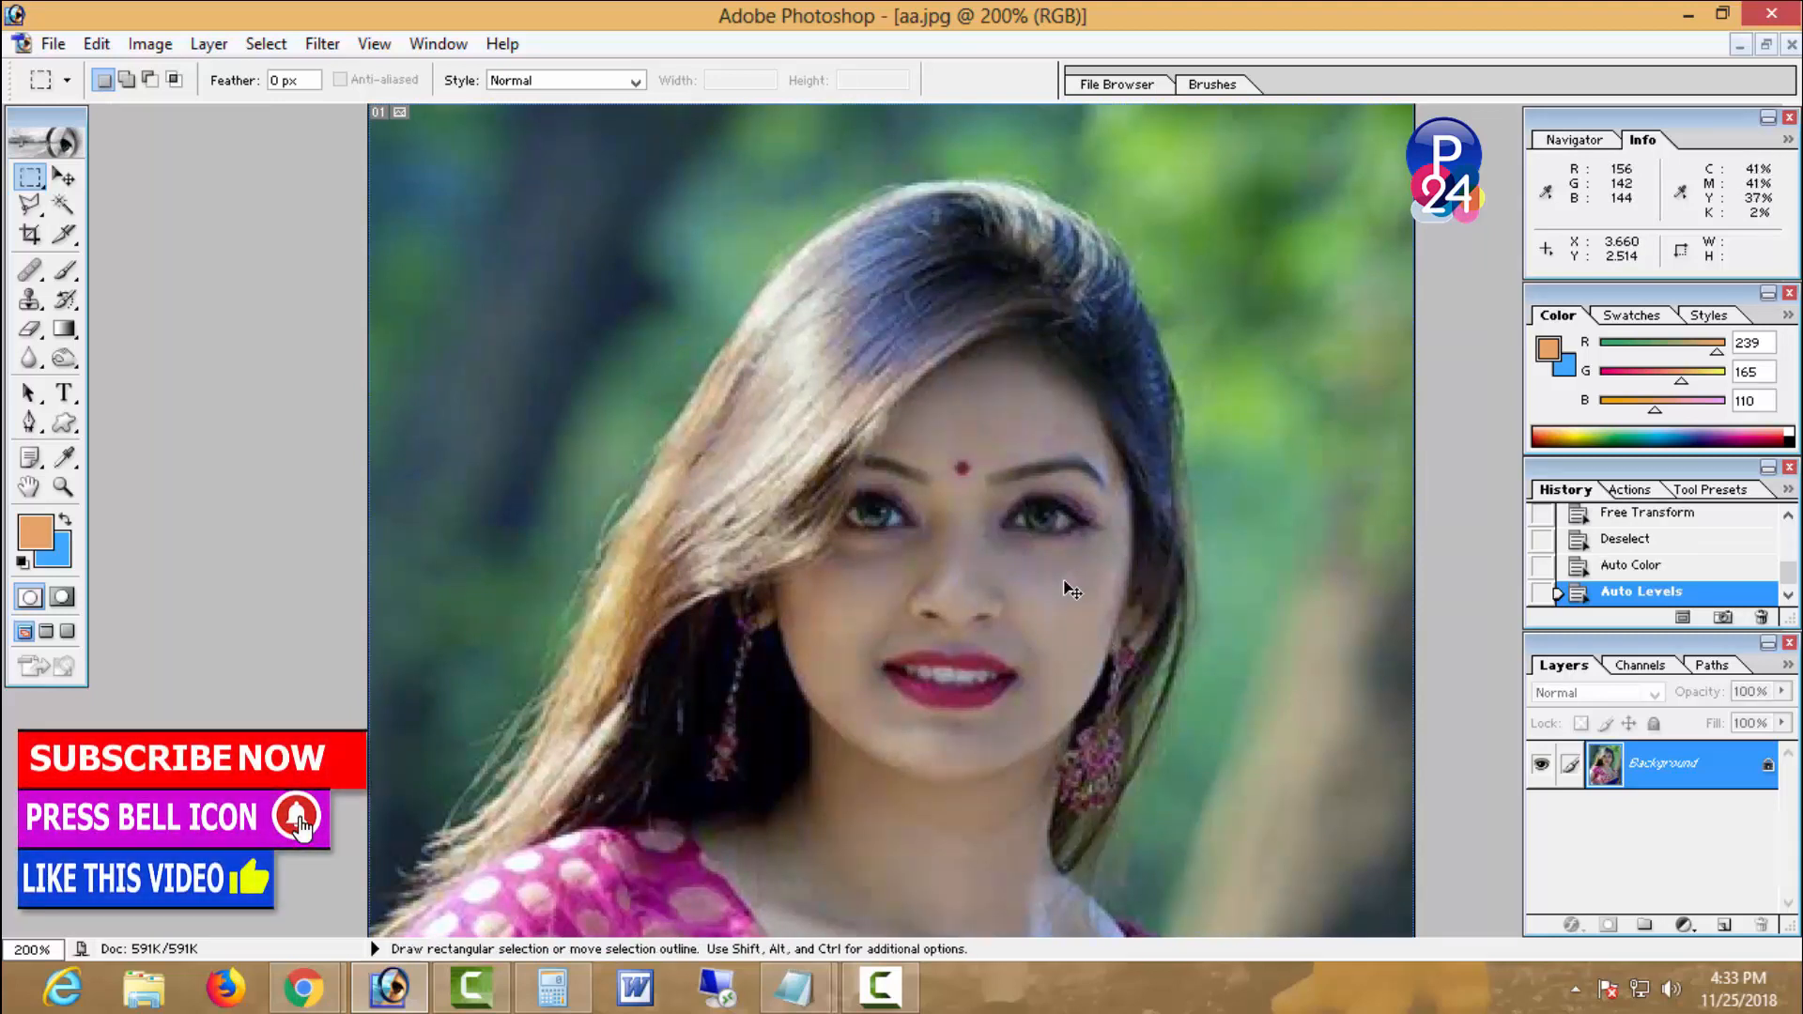
pyautogui.hotkey('ctrl', 'alt', 'z')
pyautogui.hotkey('ctrl', 'alt', 'z')
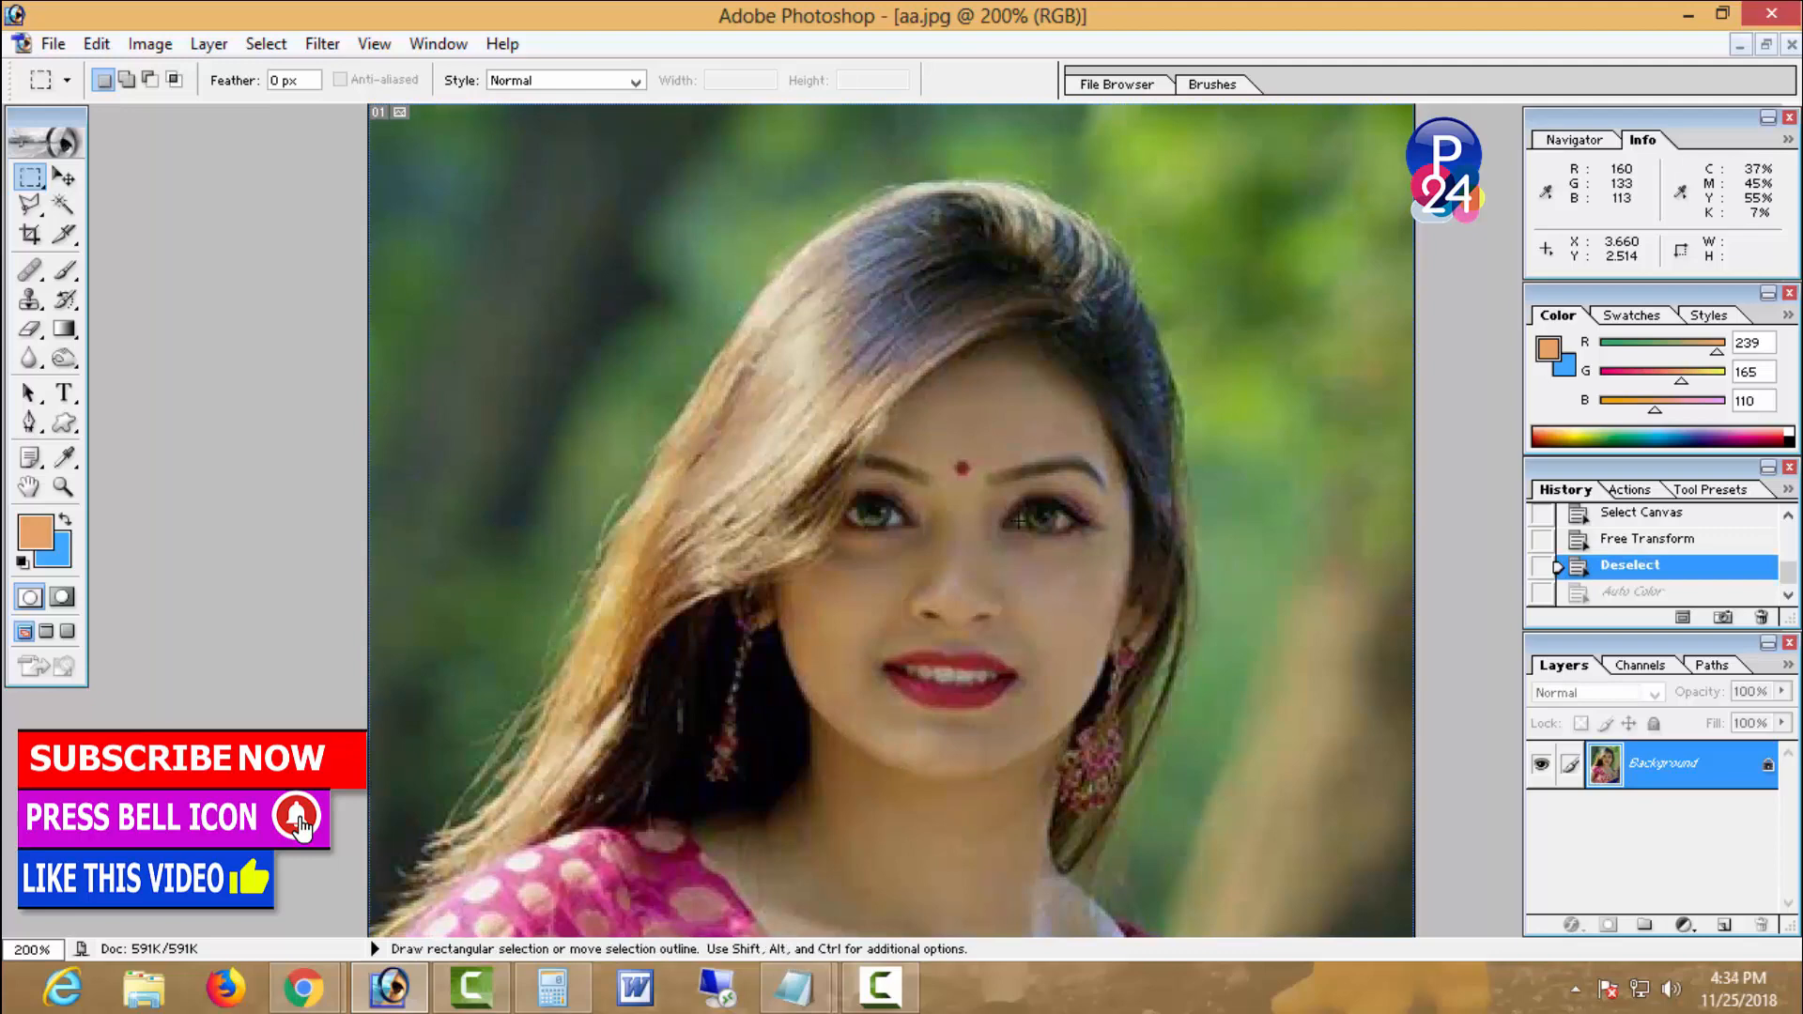
# - Apply Auto Levels to the whole portrait and compare the result with the version before the adjustment
pyautogui.moveTo(1055, 673); pyautogui.dragTo(1068, 604)
pyautogui.moveTo(1068, 537); pyautogui.dragTo(1068, 529)
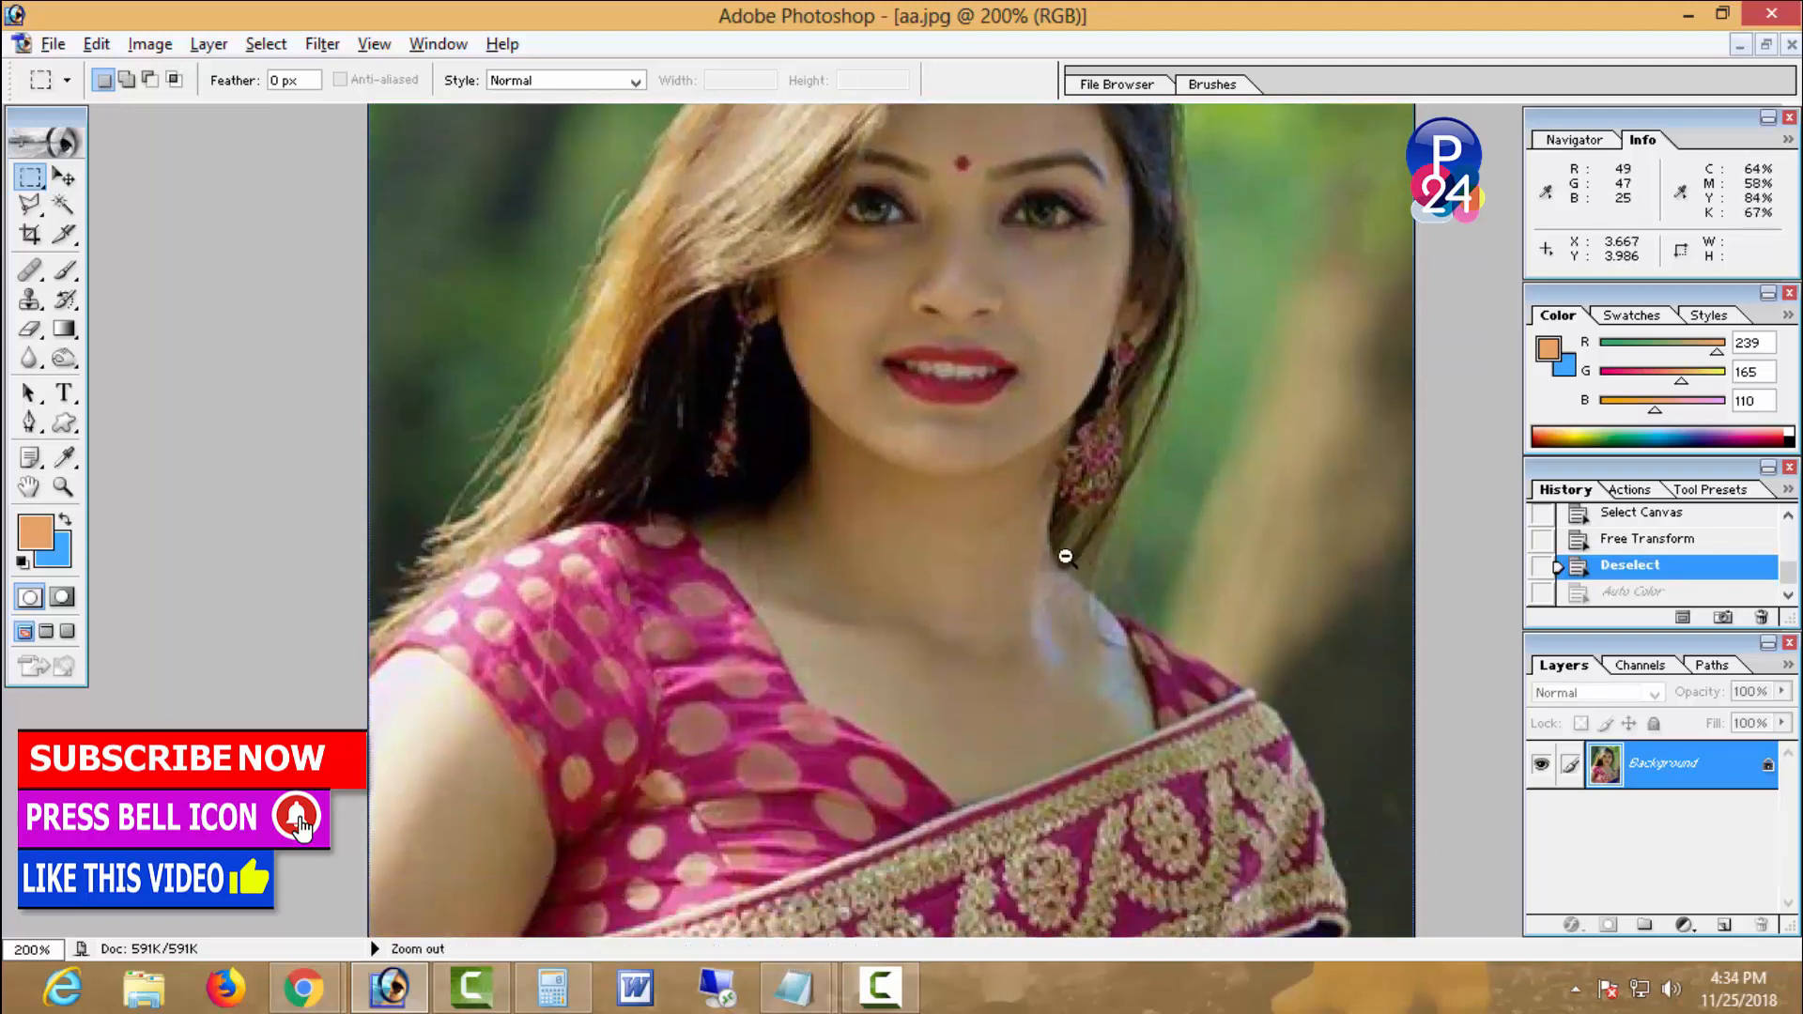
pyautogui.keyDown('alt'); pyautogui.click(1065, 564); pyautogui.keyUp('alt')
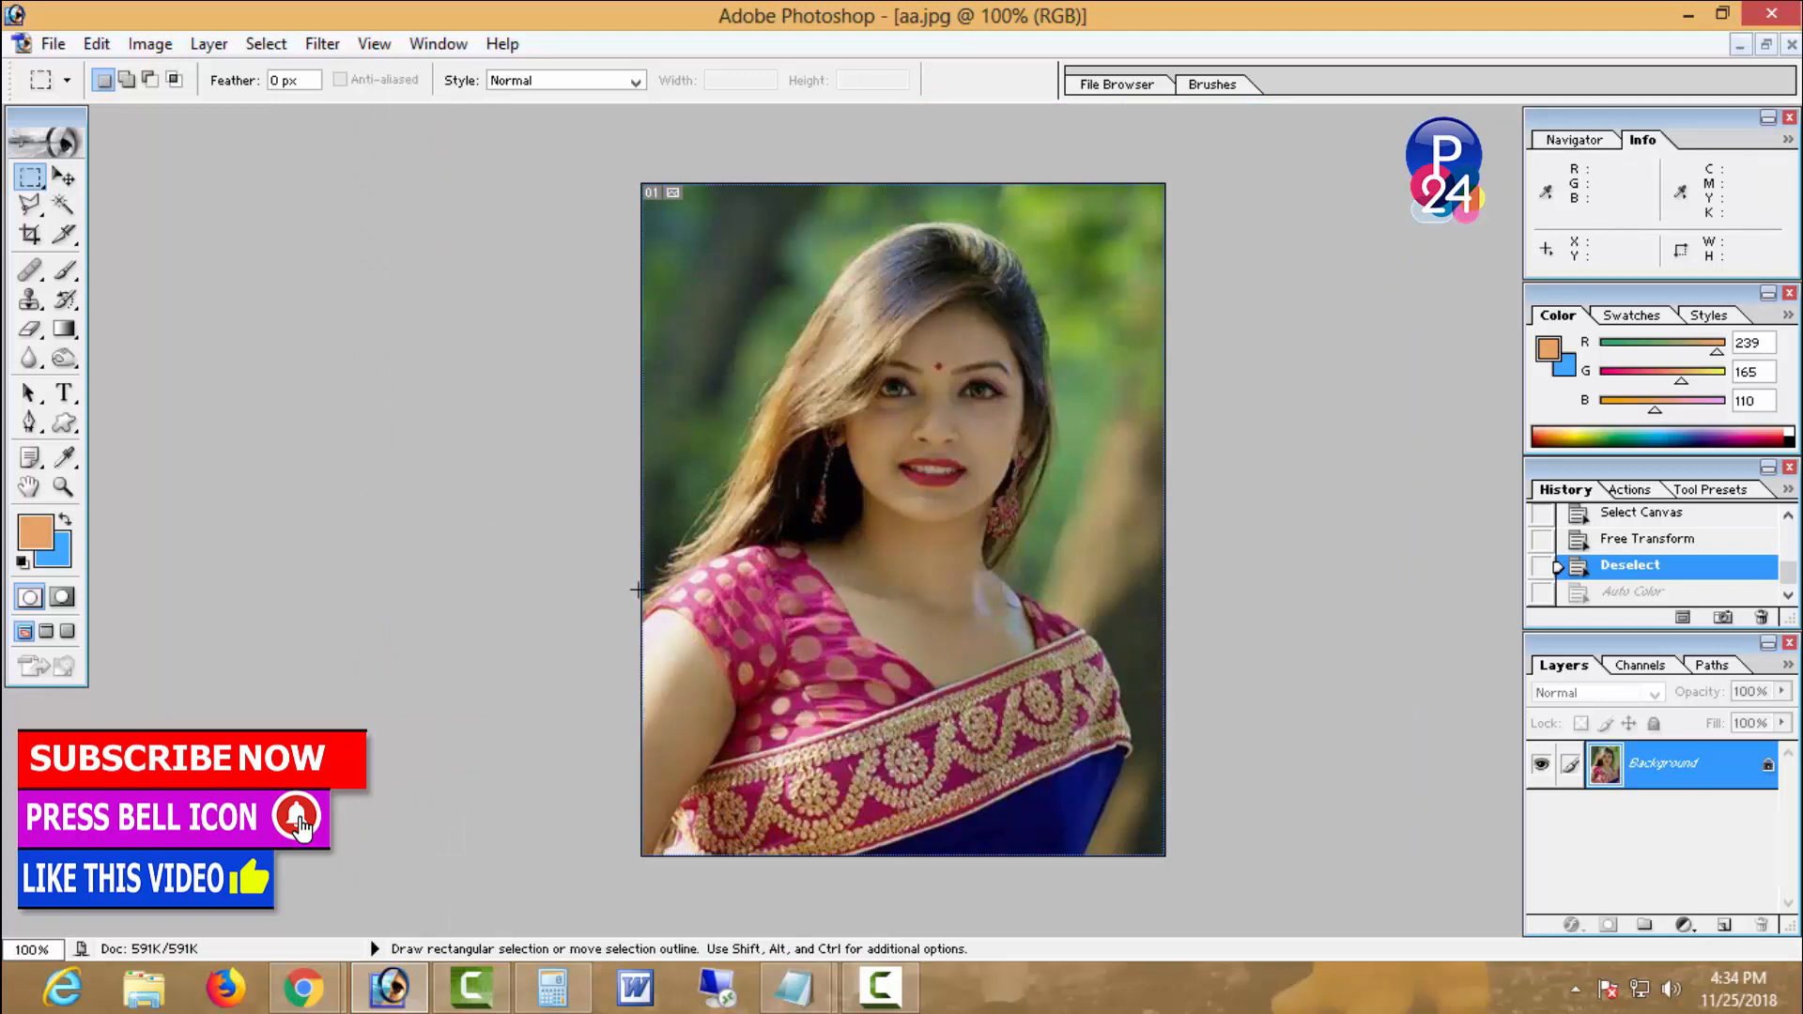
pyautogui.hotkey('ctrl', 'shift', 'l')
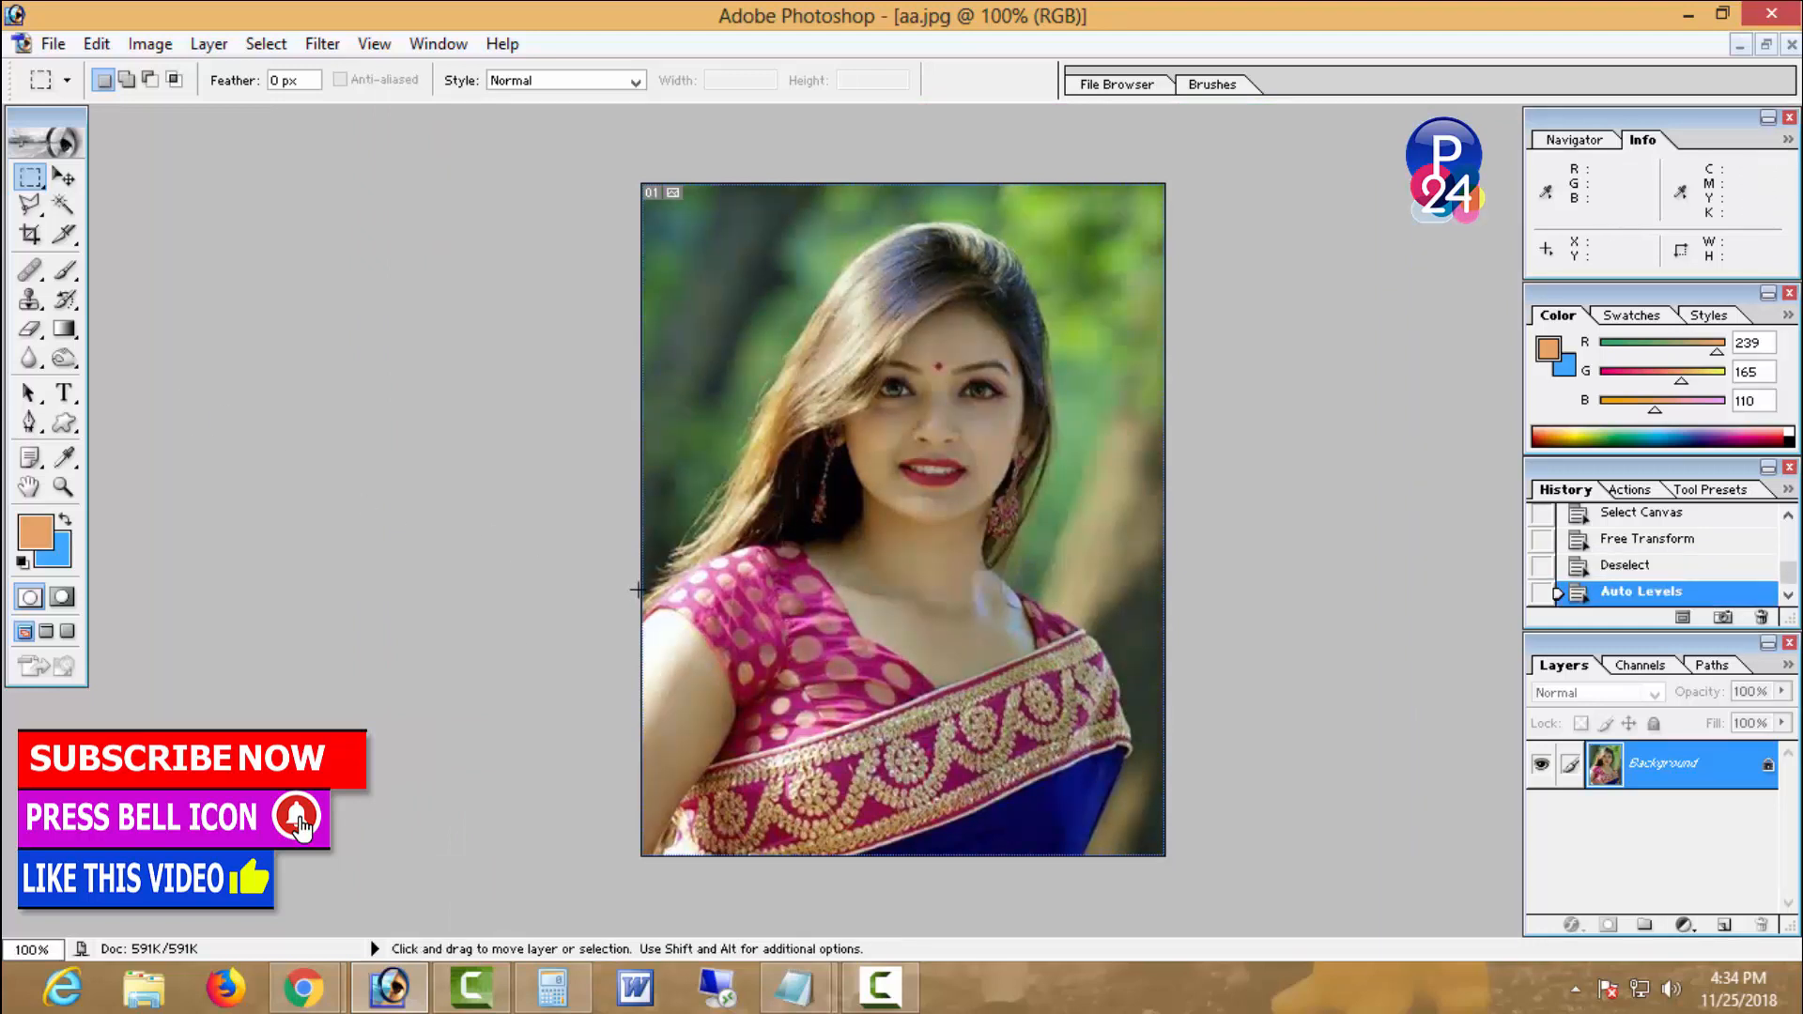
pyautogui.hotkey('ctrl', 'z')
pyautogui.hotkey('ctrl', 'z')
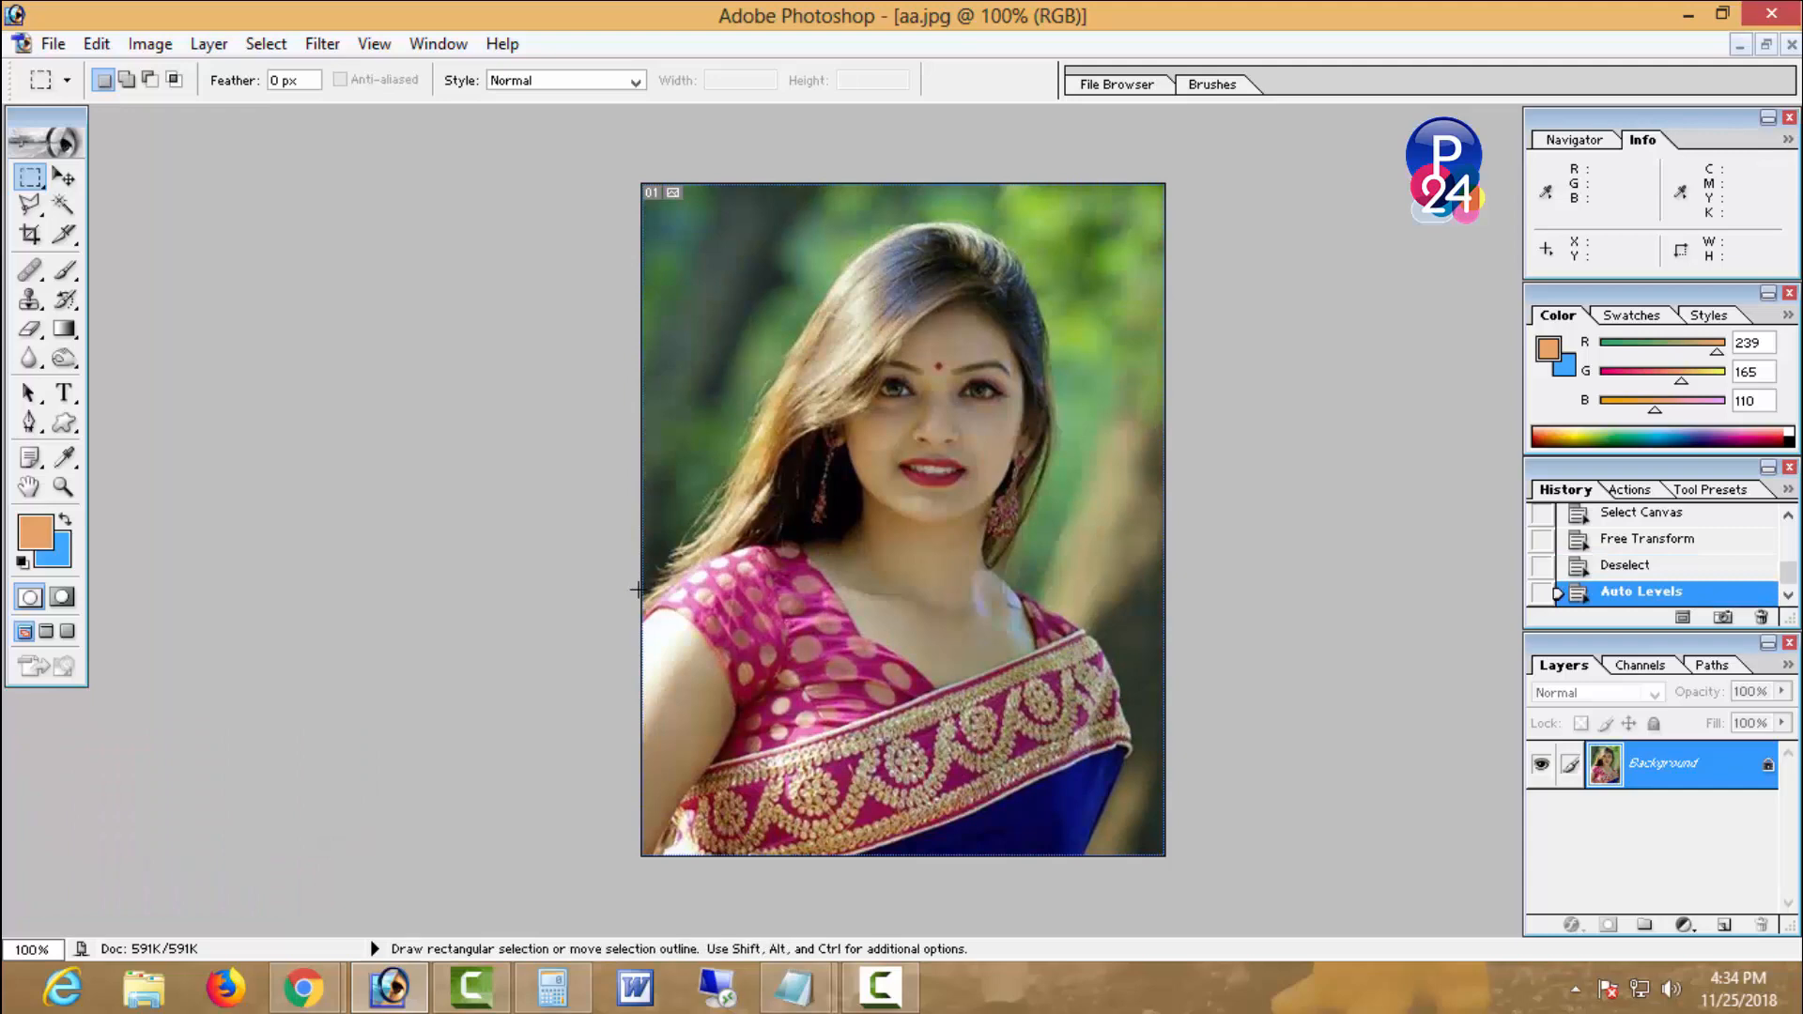
pyautogui.hotkey('ctrl', 'z')
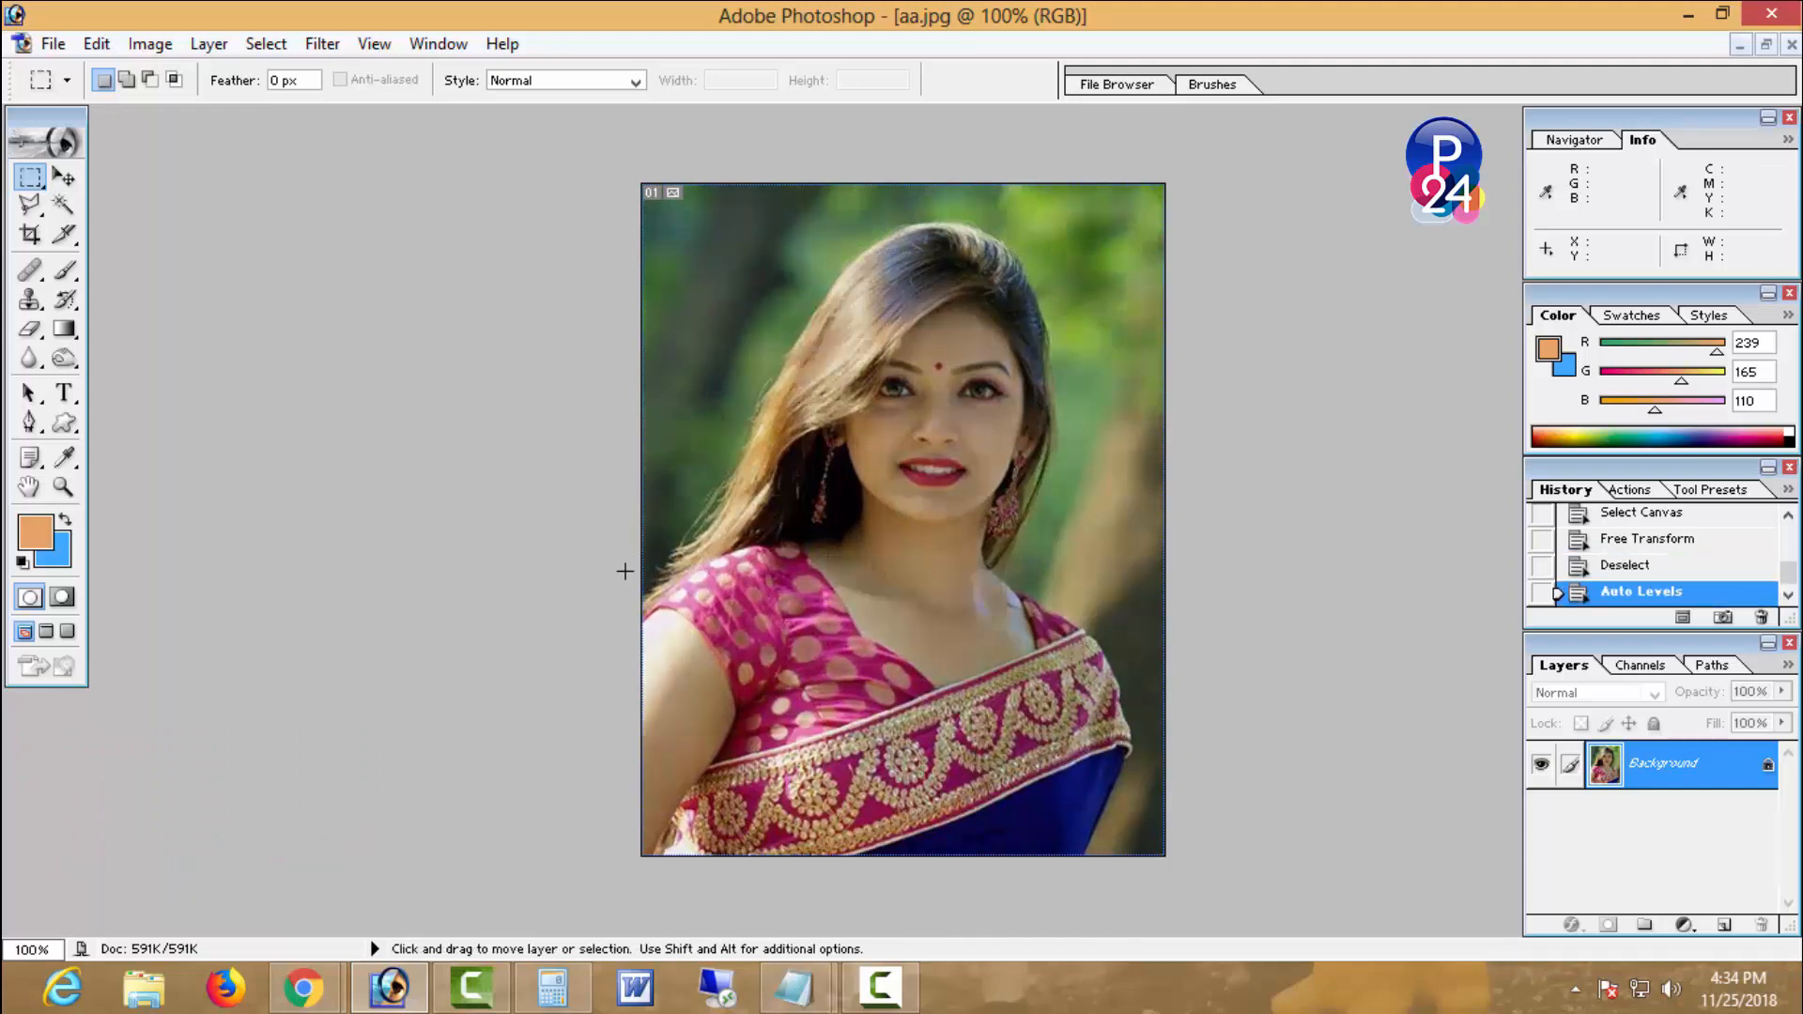
pyautogui.hotkey('ctrl', 'z')
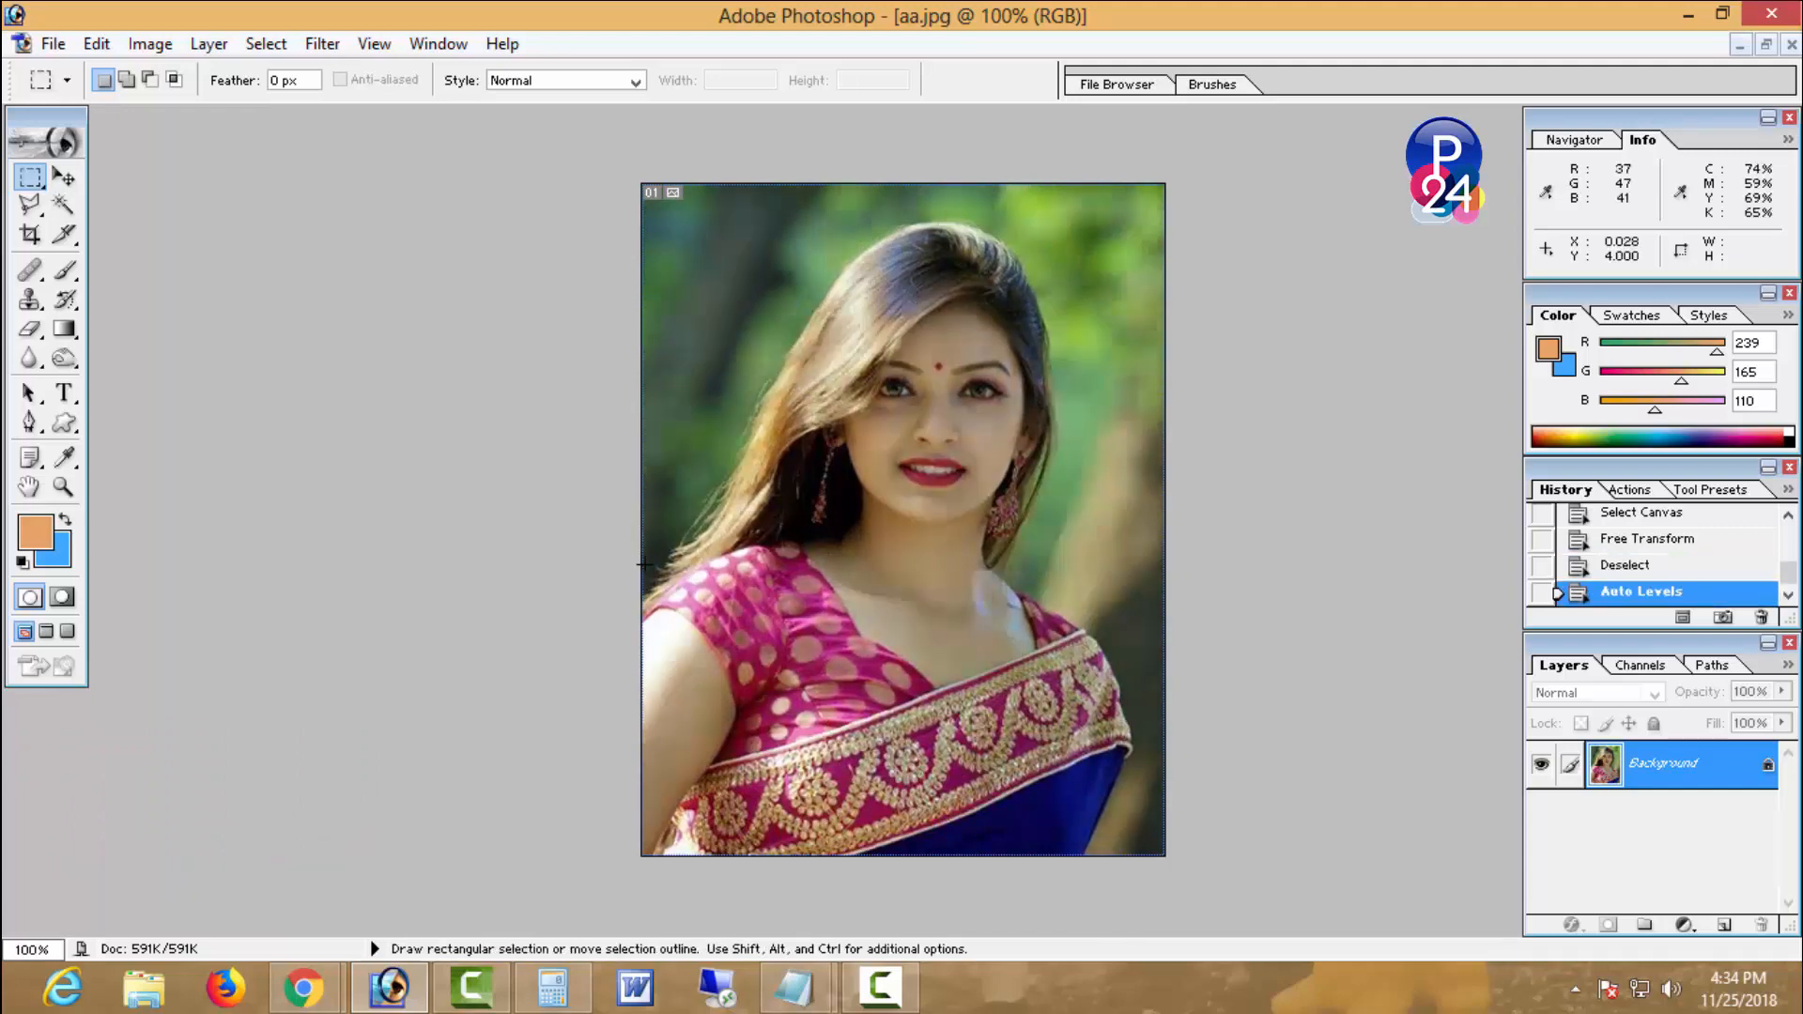
# - Reduce noise in the portrait with the Imagenomic Noiseware Professional filter using its Default settings
pyautogui.click(331, 45)
pyautogui.moveTo(592, 683)
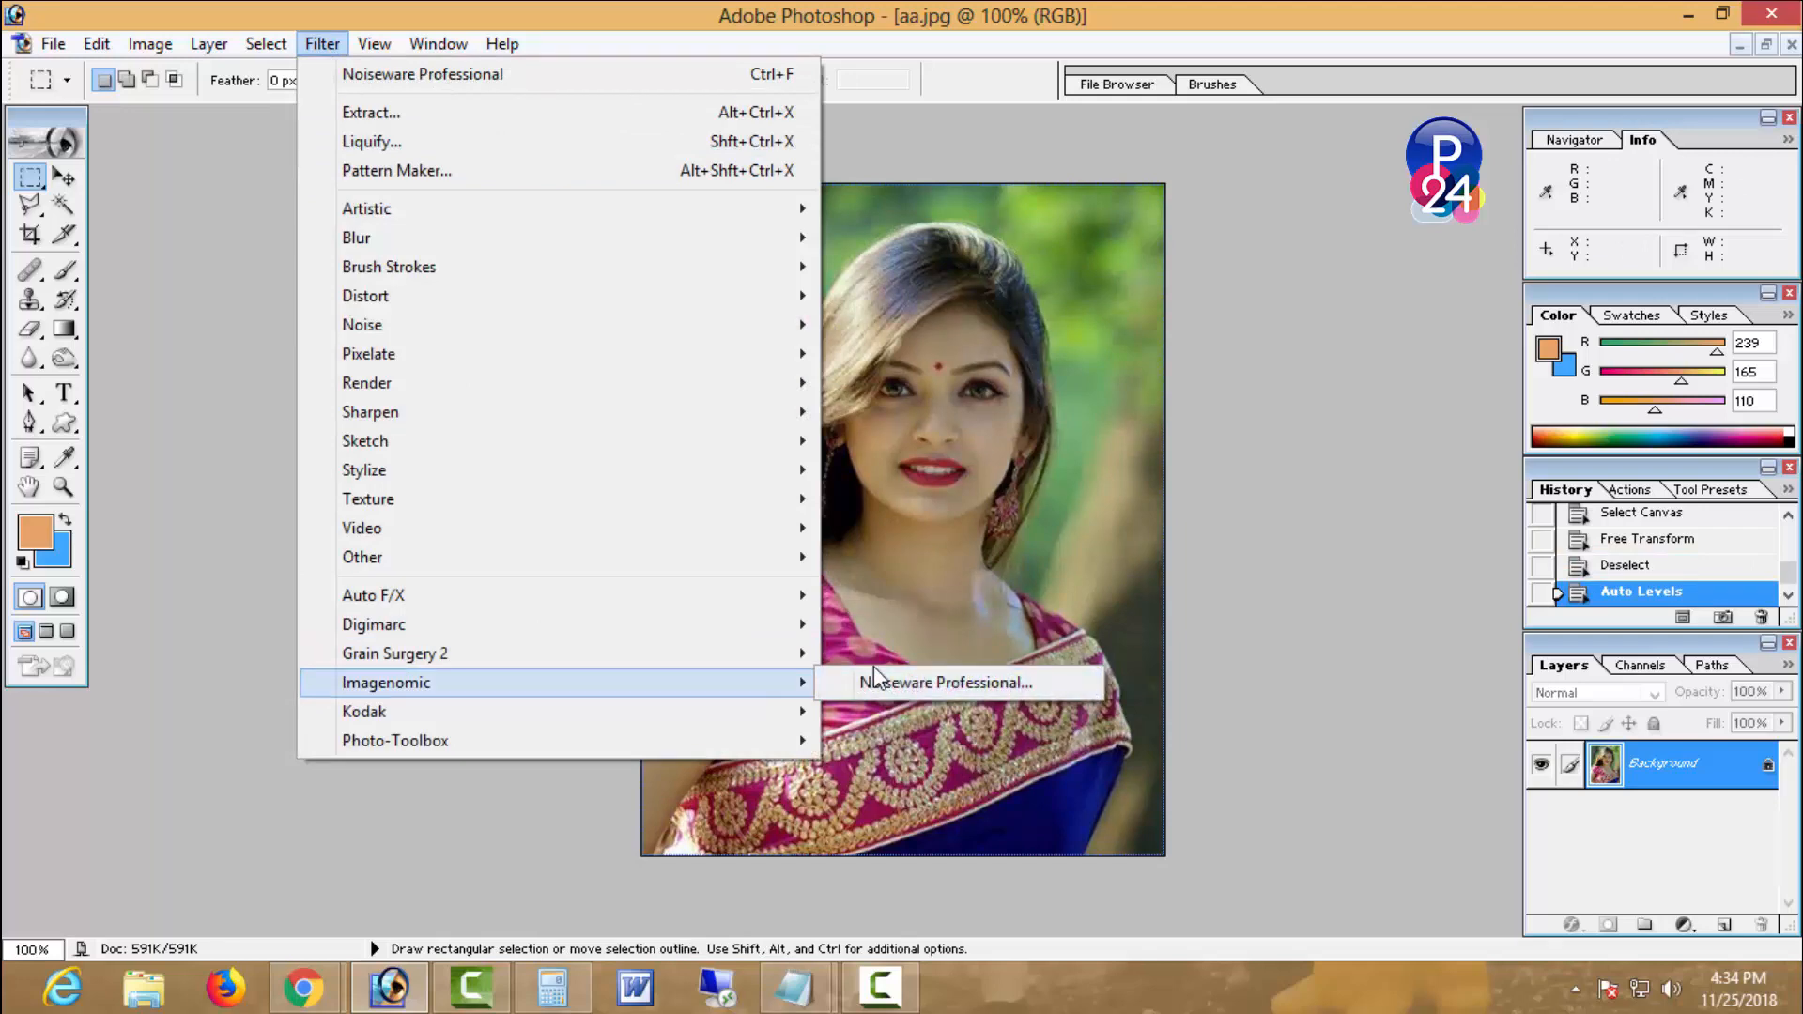
pyautogui.click(875, 680)
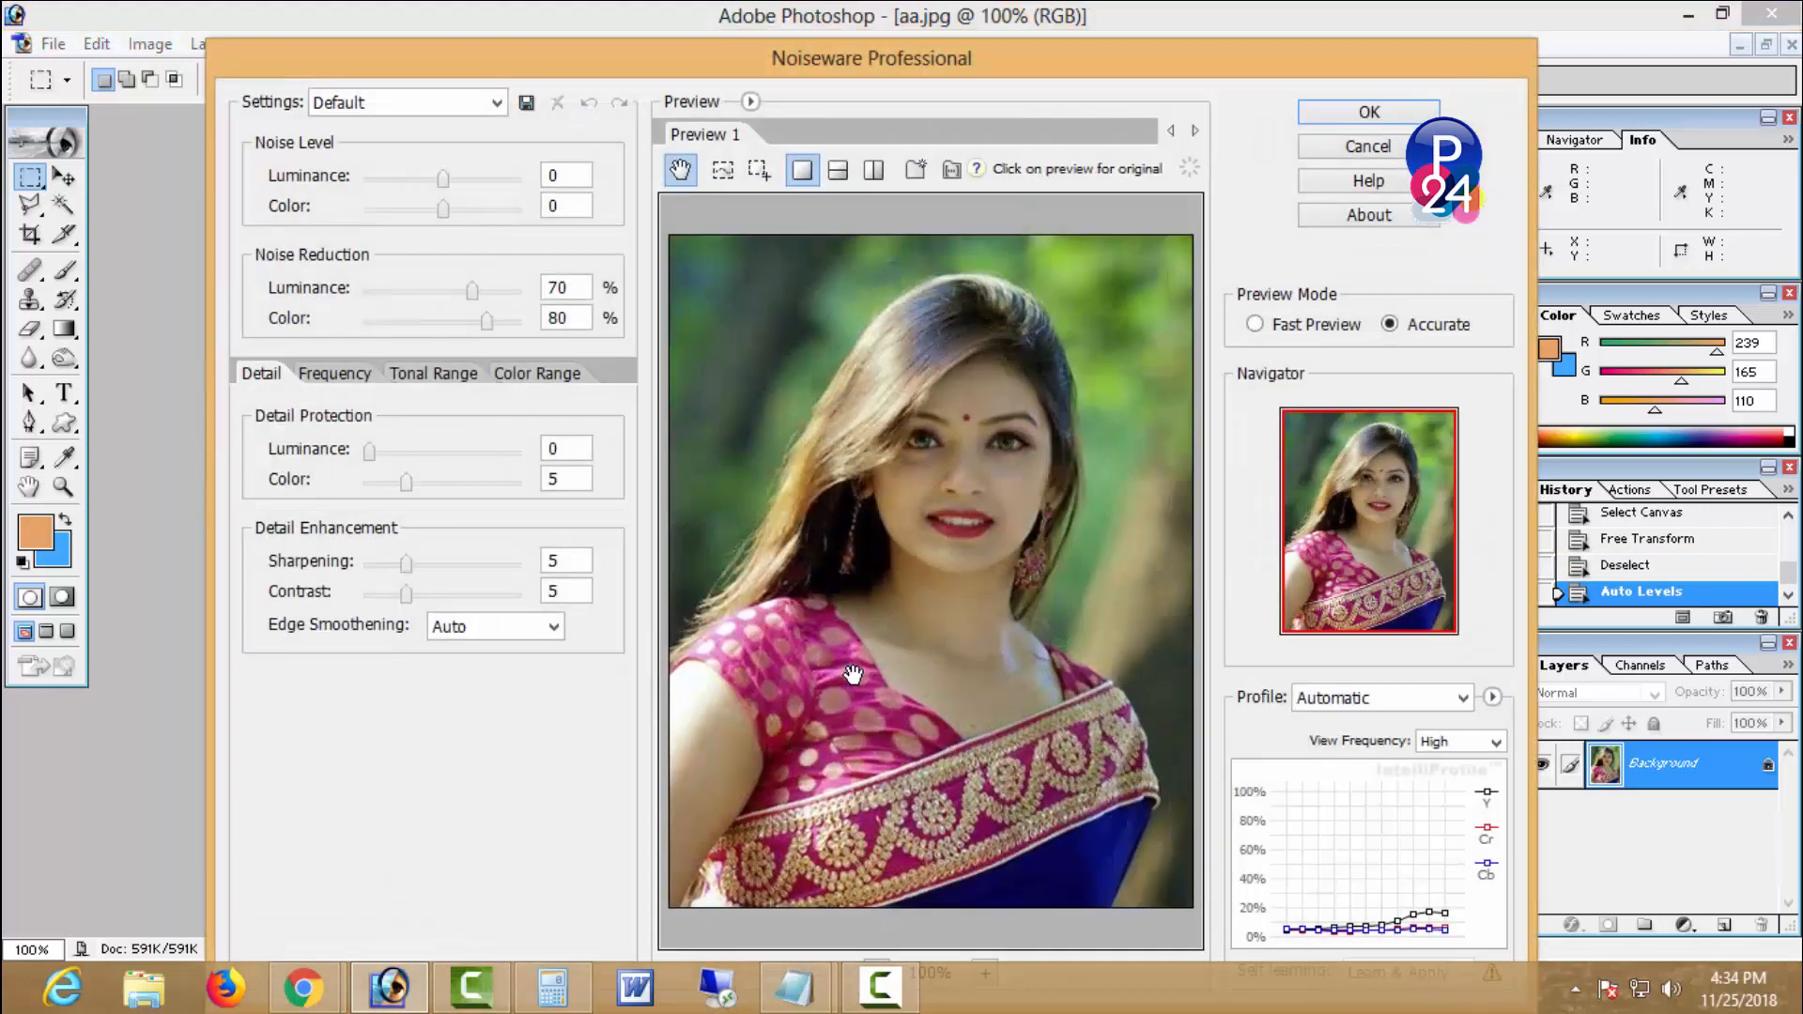
pyautogui.click(1378, 111)
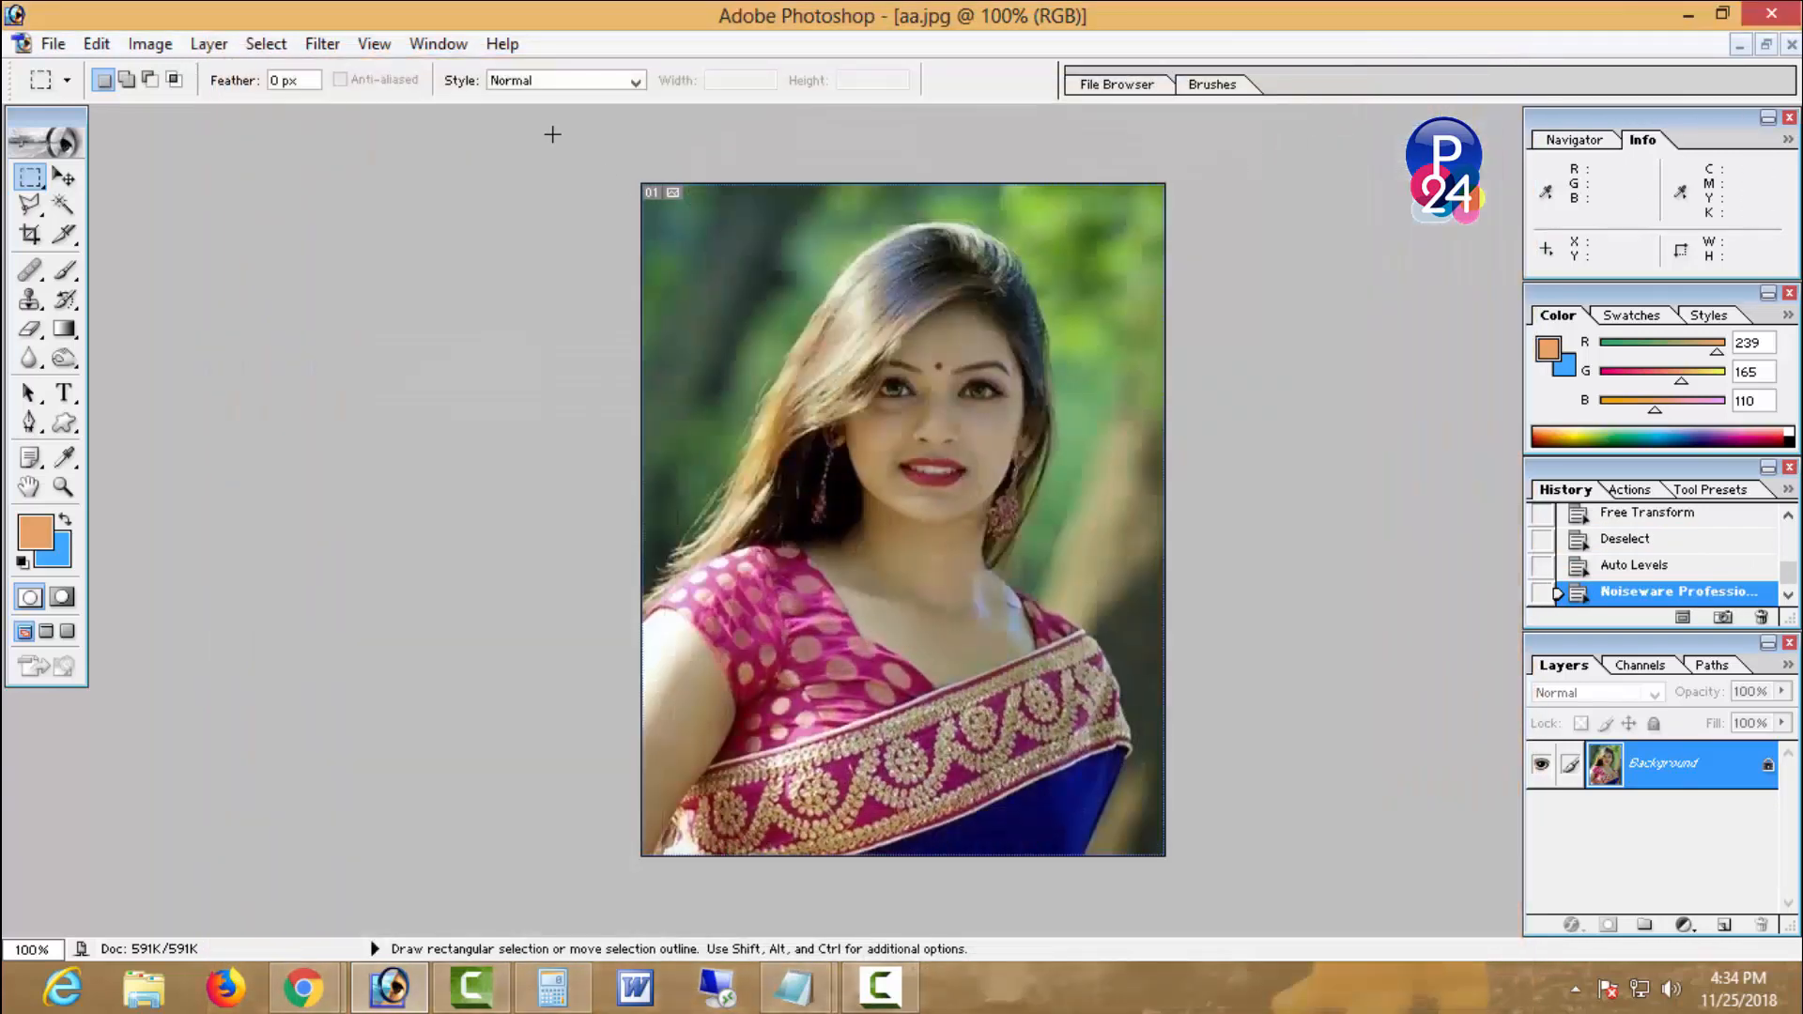
# - Smooth the skin with the Kodak DIGITAL GEM Airbrush Professional filter, using Normal blending at 20
pyautogui.click(325, 44)
pyautogui.moveTo(603, 709)
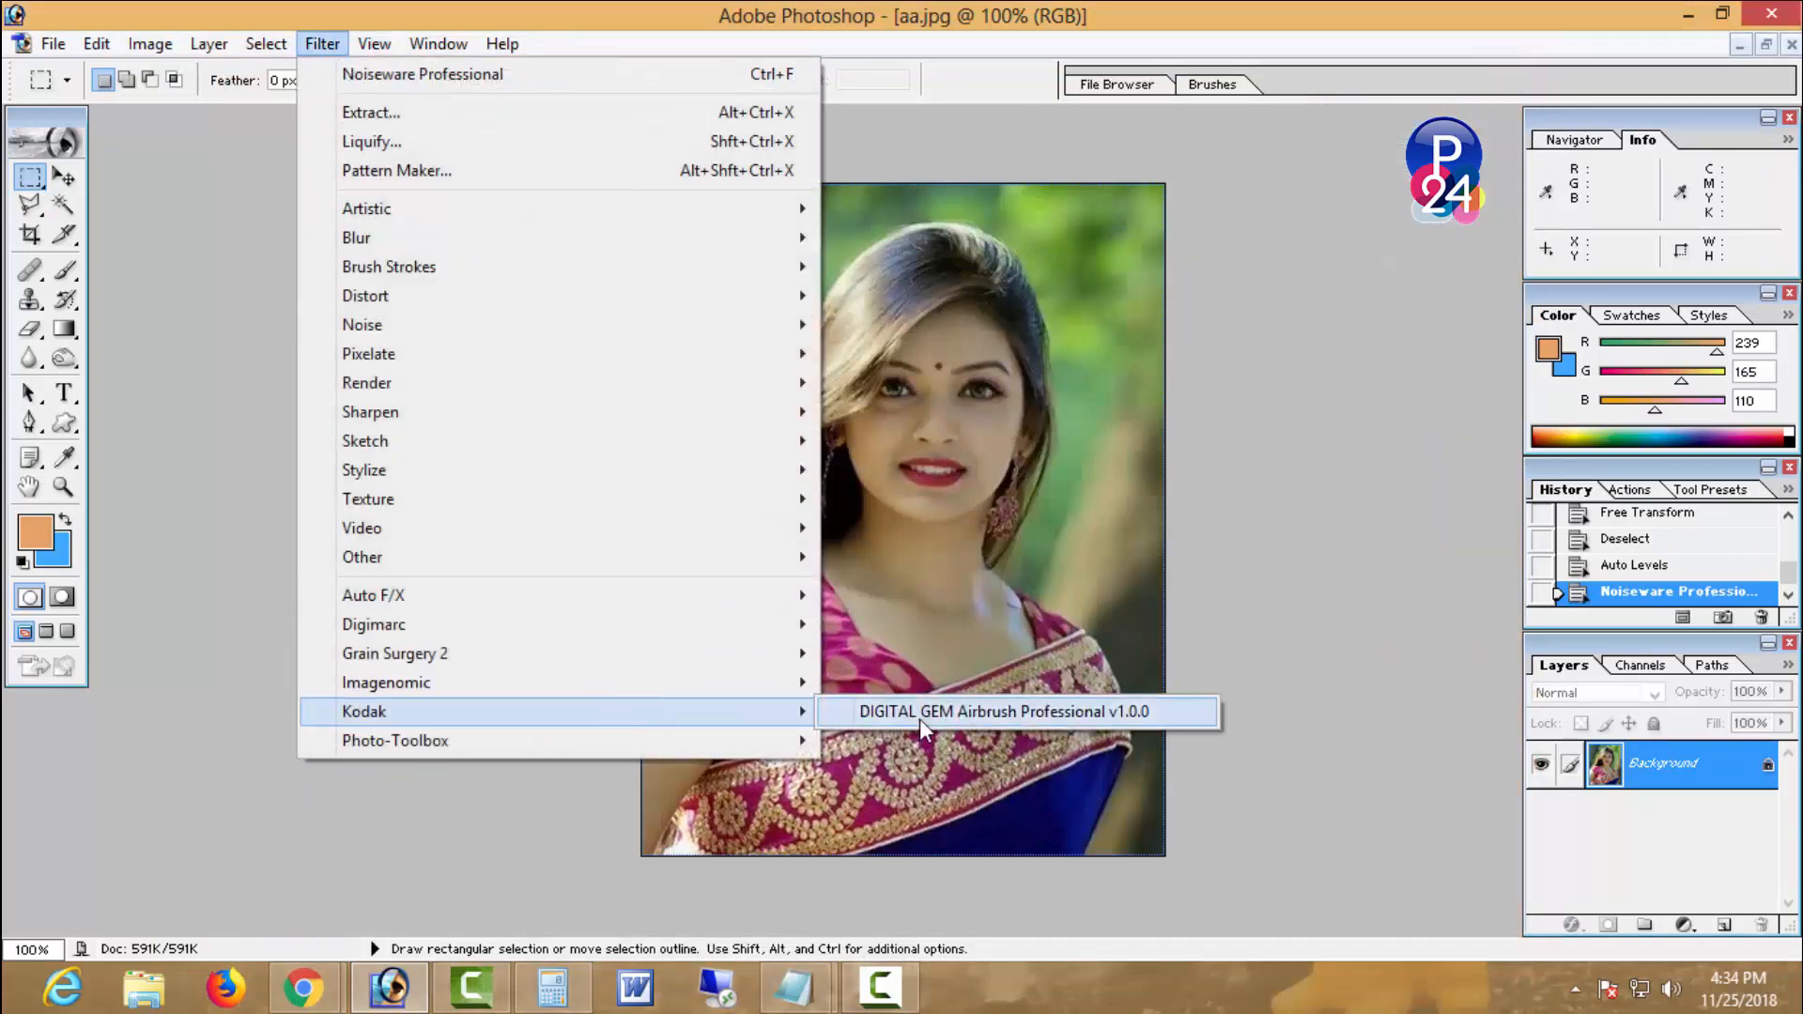
pyautogui.click(923, 711)
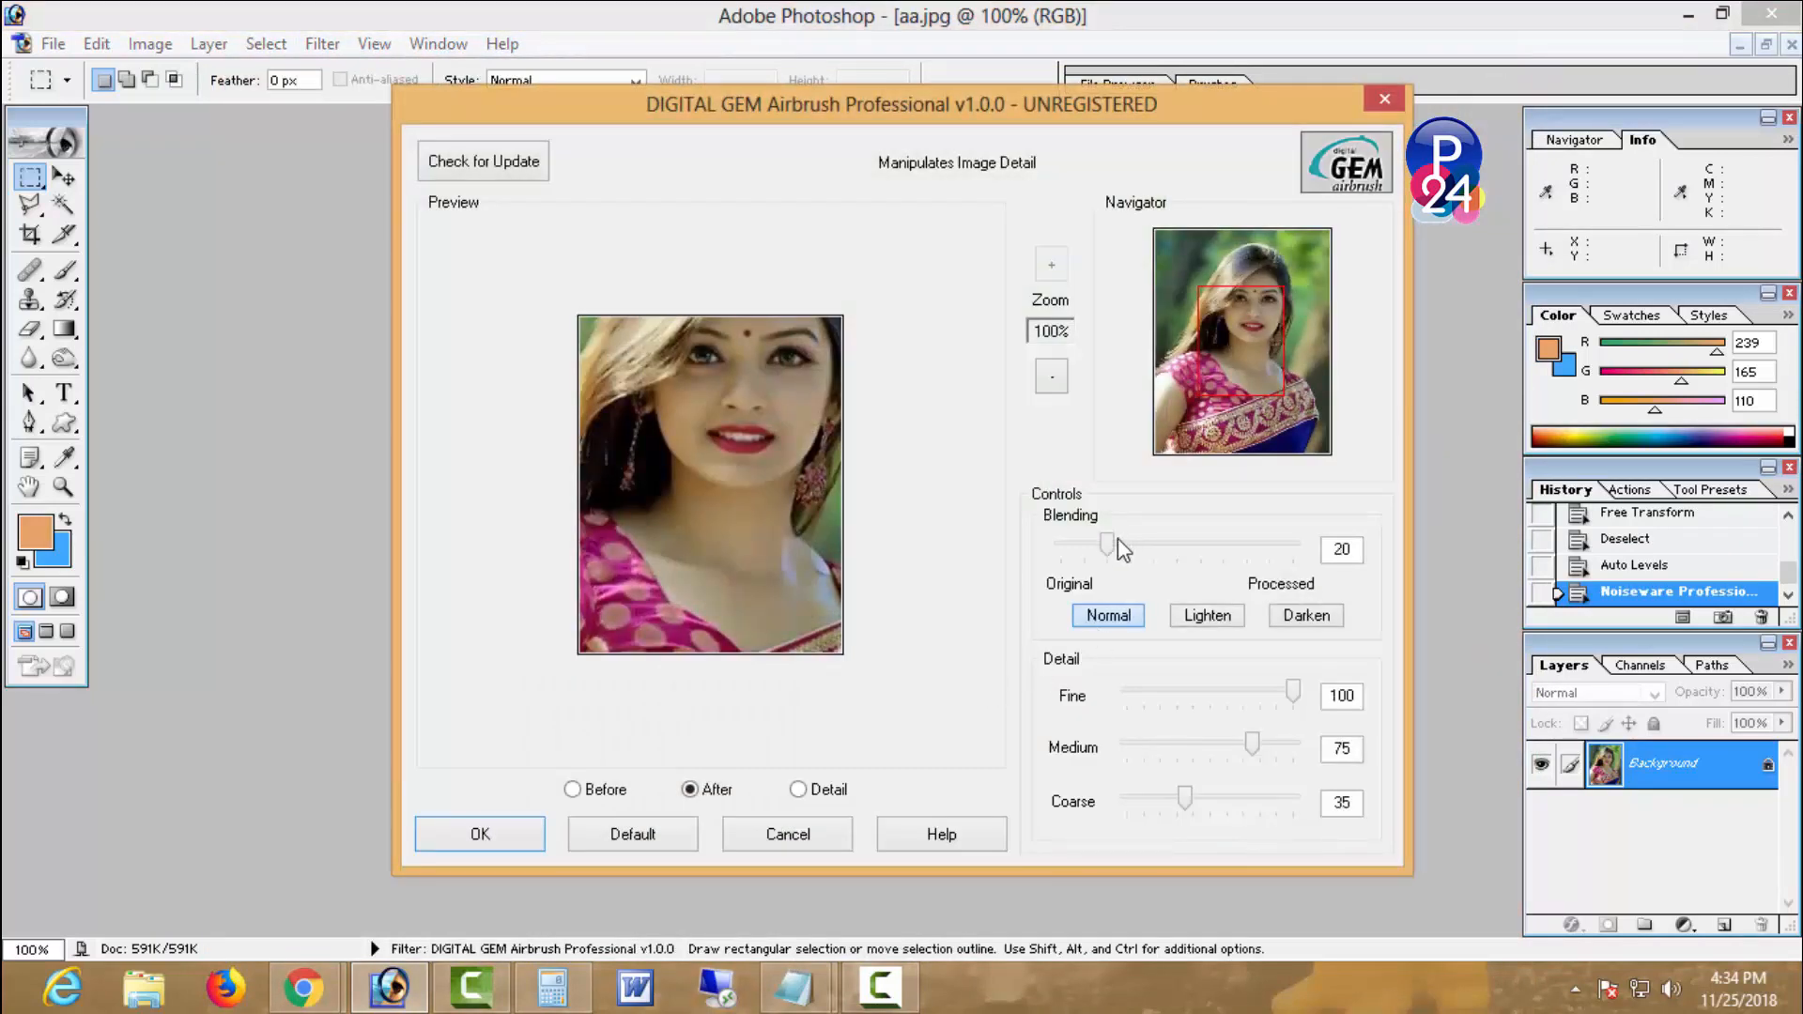
pyautogui.click(523, 823)
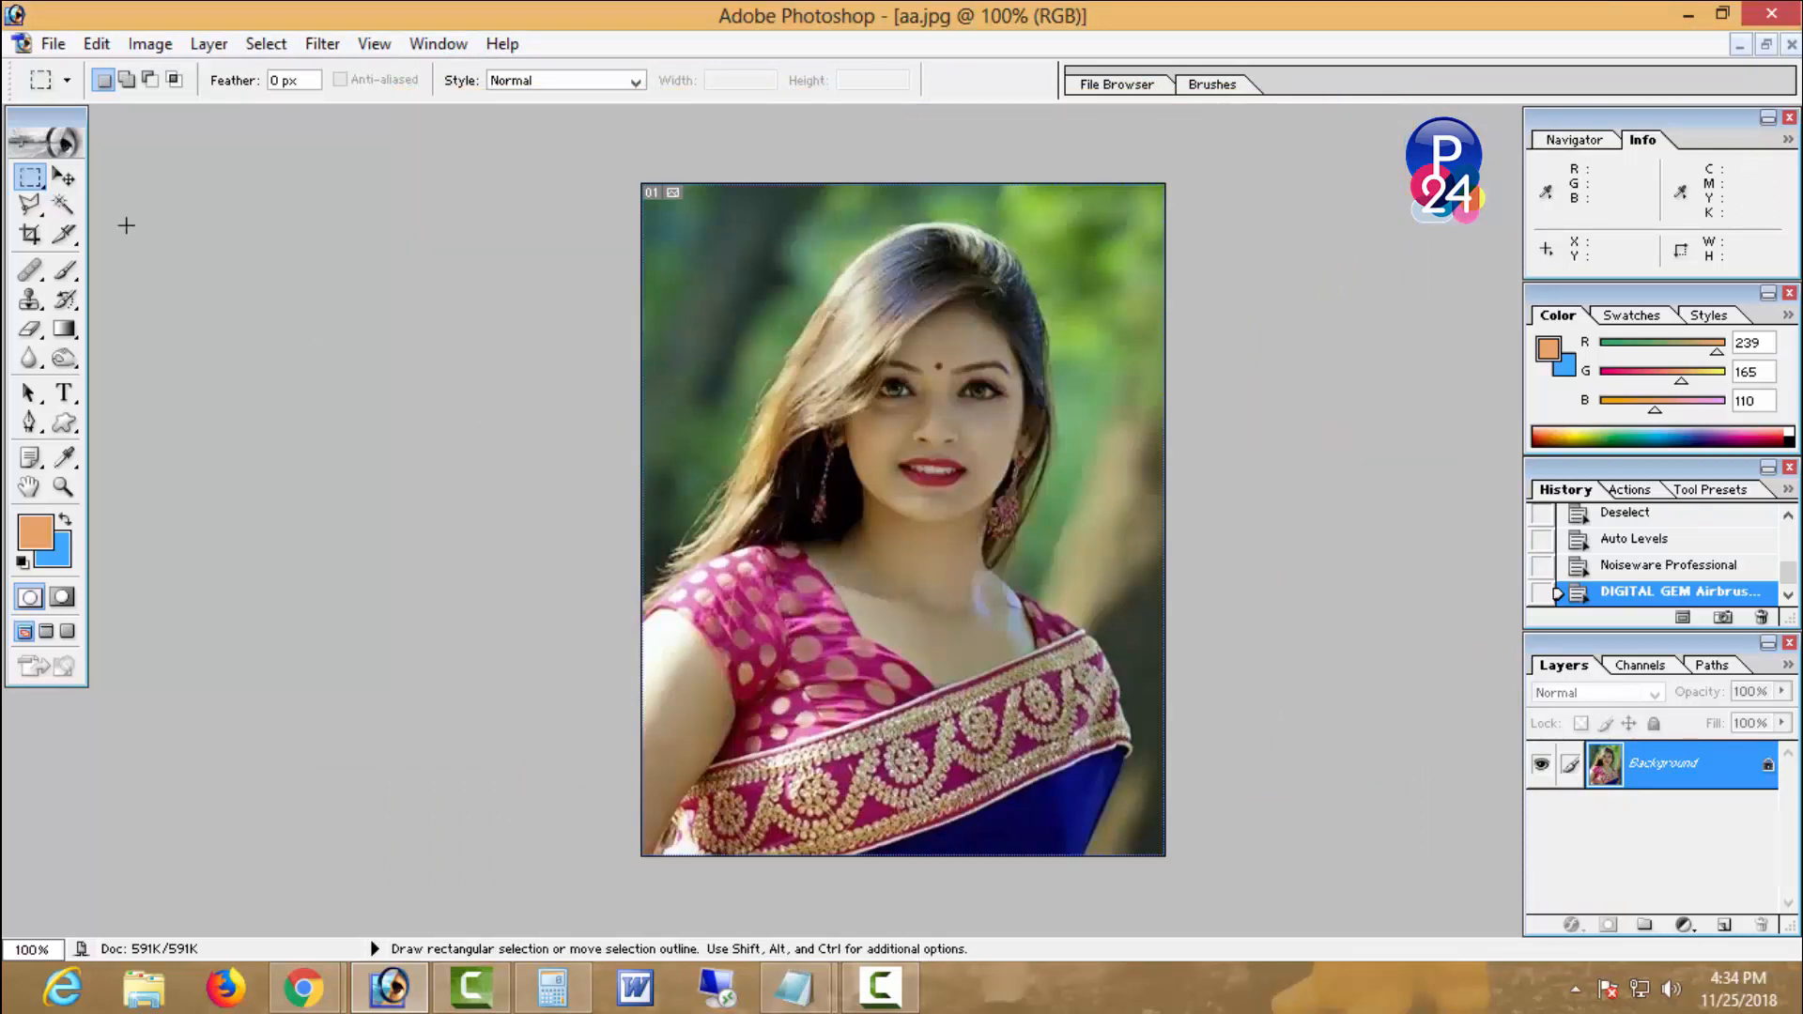
# - Select the green background beside the woman's hair and above her head with the Magic Wand at tolerance 40
pyautogui.click(64, 204)
pyautogui.click(690, 357)
pyautogui.keyDown('shift'); pyautogui.click(794, 274); pyautogui.keyUp('shift')
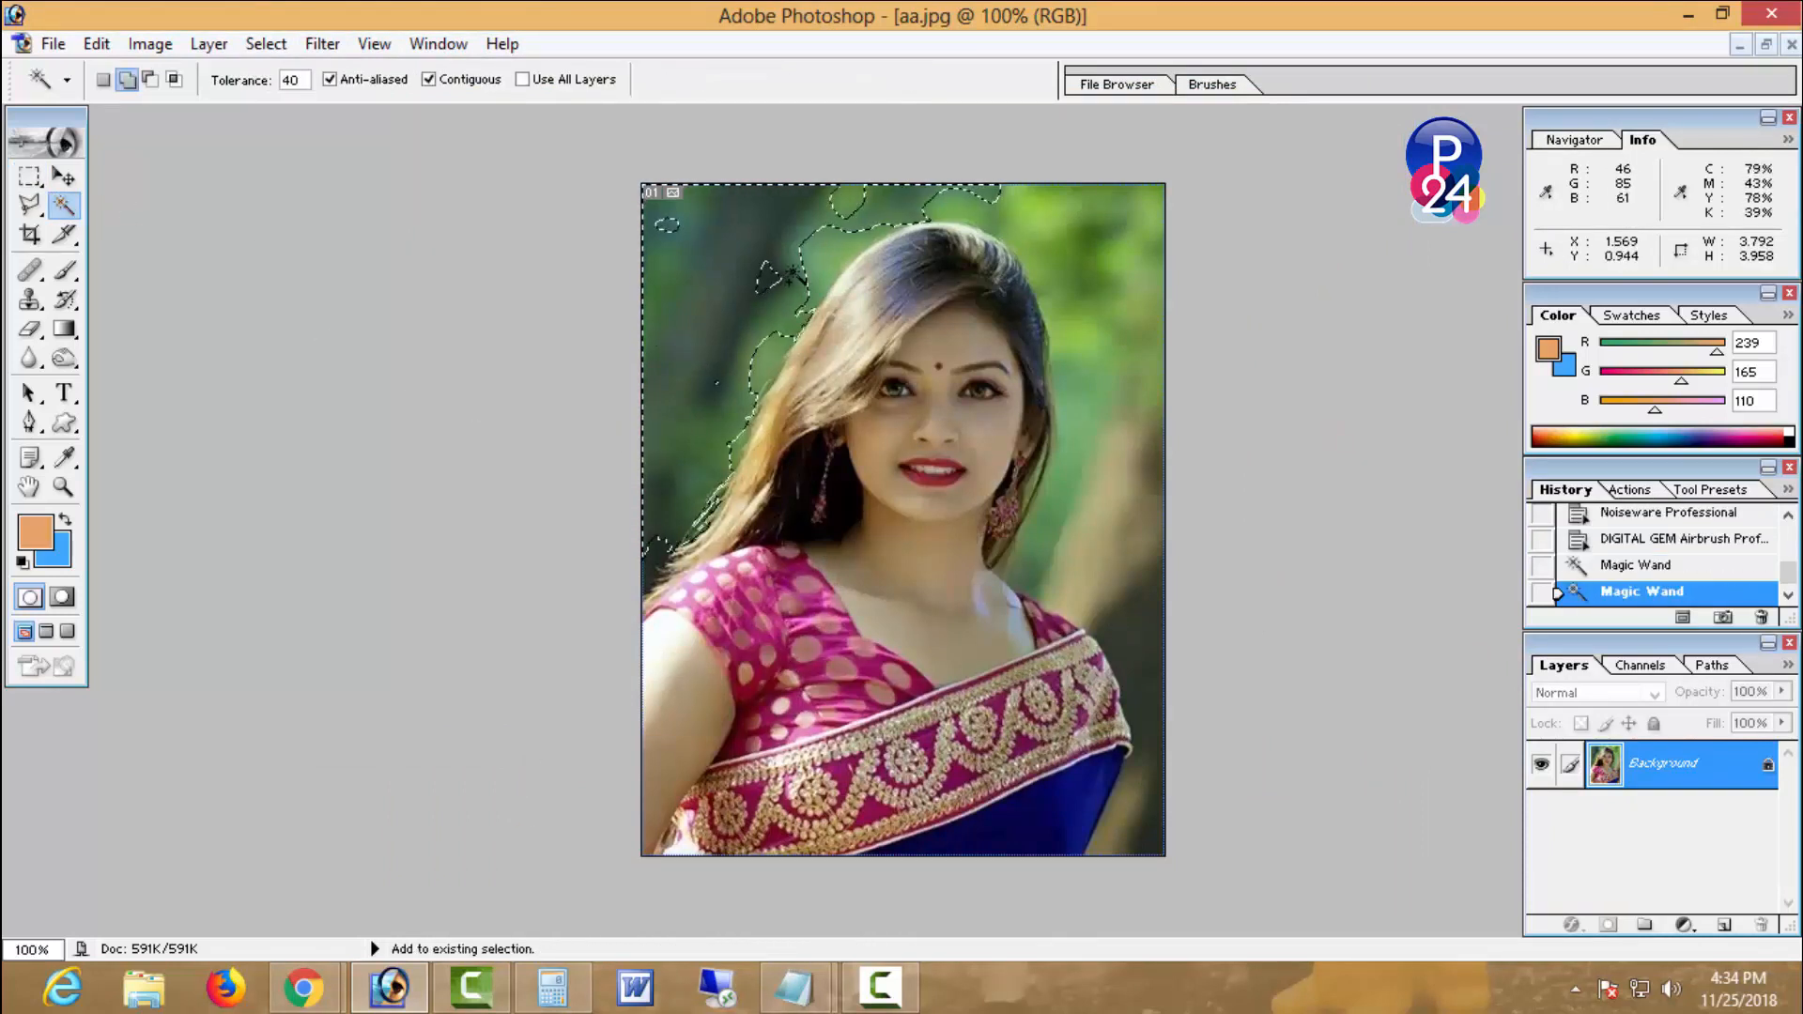
pyautogui.keyDown('shift'); pyautogui.click(796, 273); pyautogui.keyUp('shift')
pyautogui.keyDown('shift'); pyautogui.click(836, 254); pyautogui.keyUp('shift')
pyautogui.keyDown('shift'); pyautogui.click(1069, 228); pyautogui.keyUp('shift')
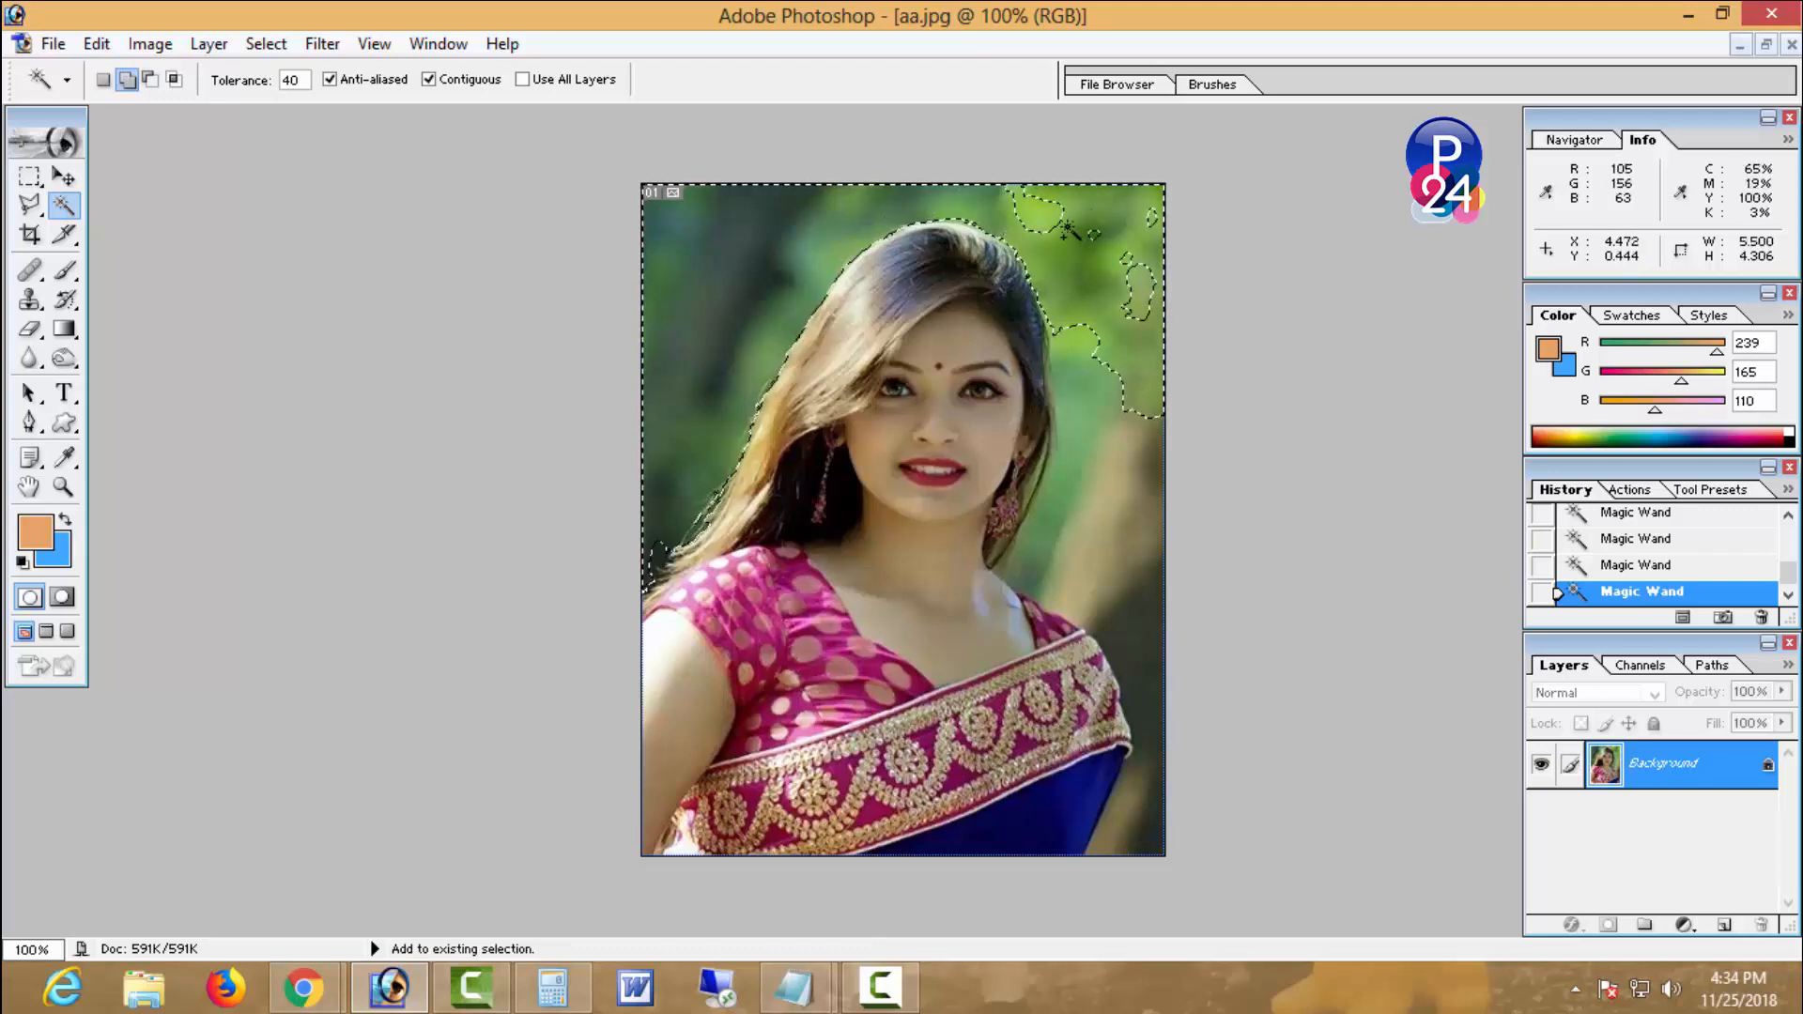
# - Add the remaining background between the woman's hair and shoulder and along the photo's right side to the selection
pyautogui.click(1115, 382)
pyautogui.click(1139, 537)
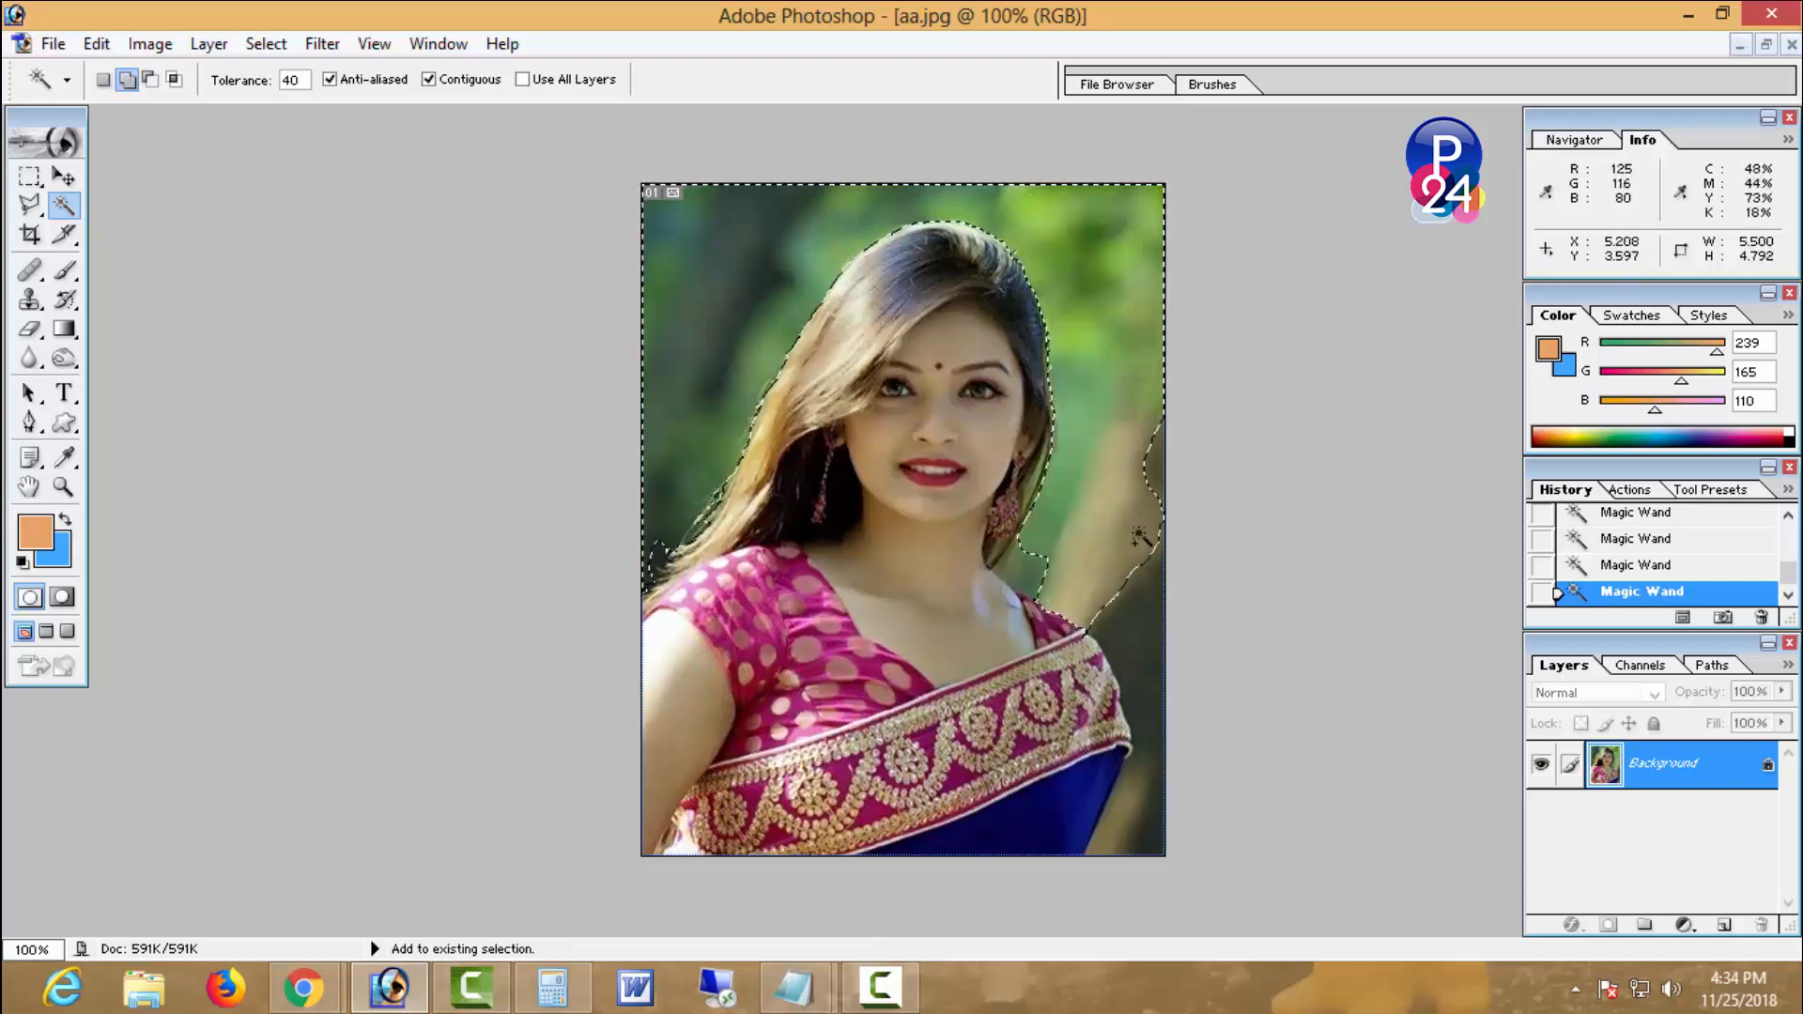
pyautogui.click(1126, 820)
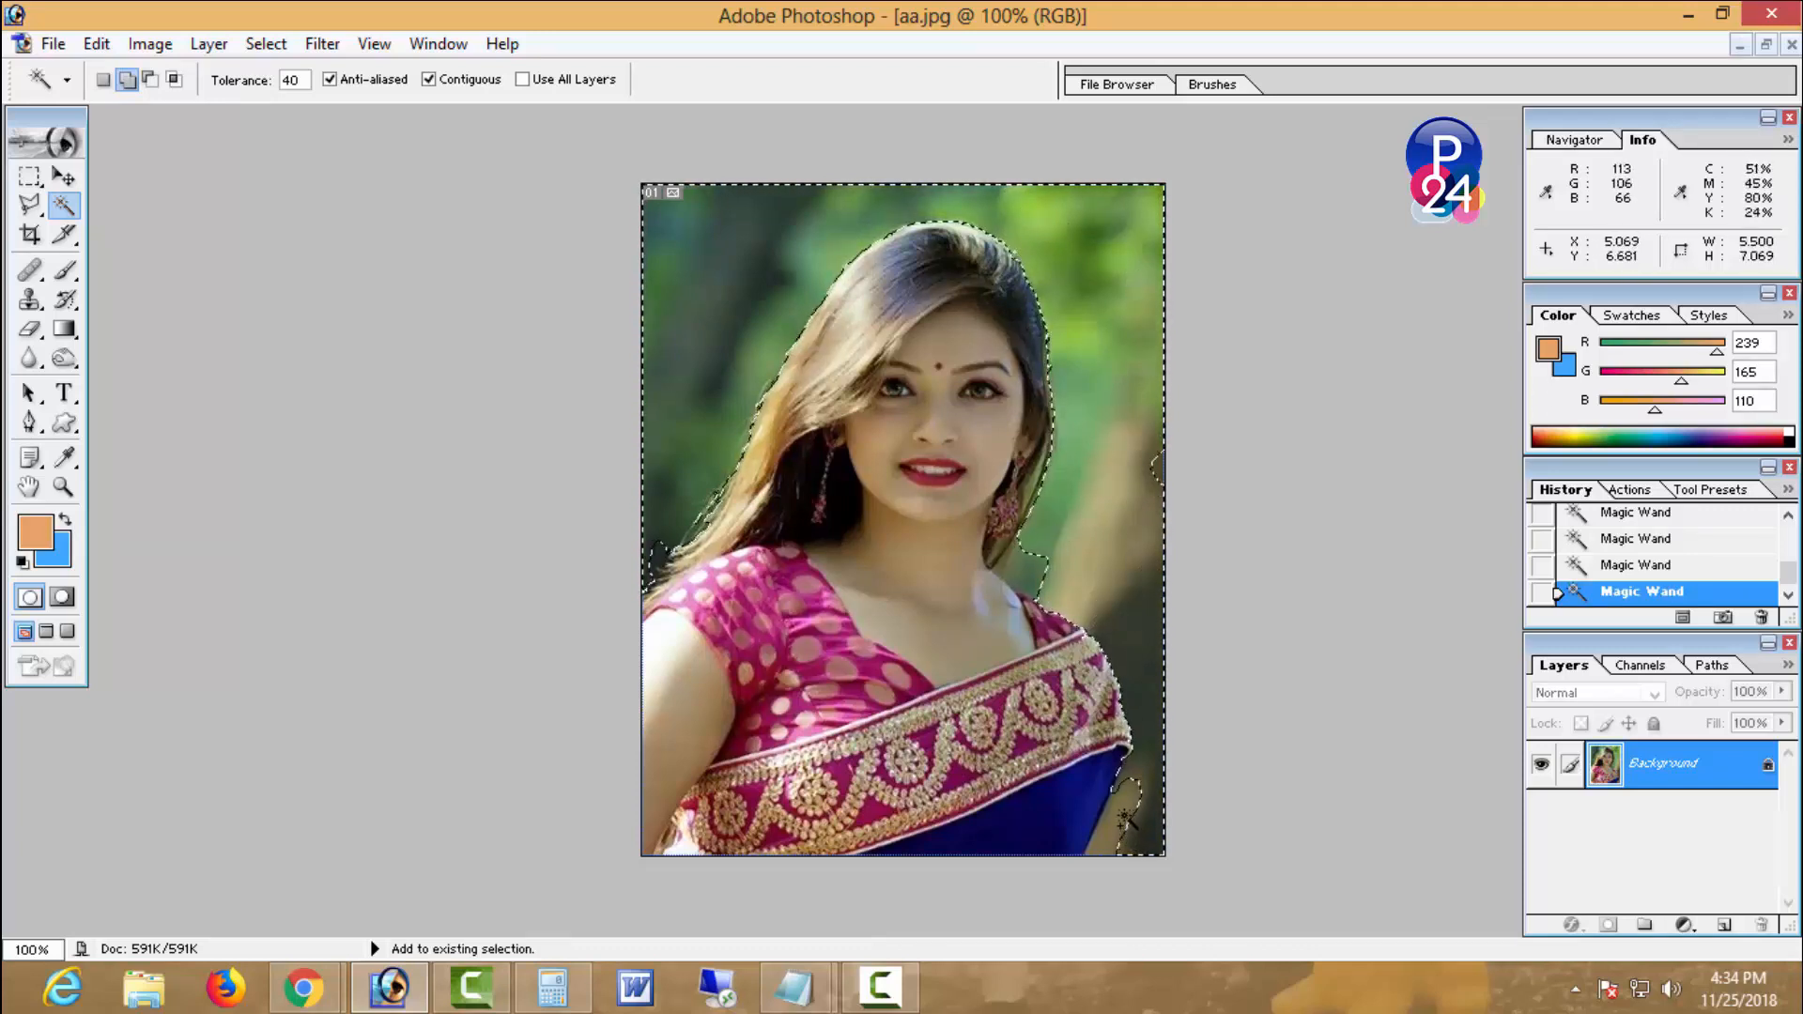
pyautogui.hotkey('ctrl', 'd')
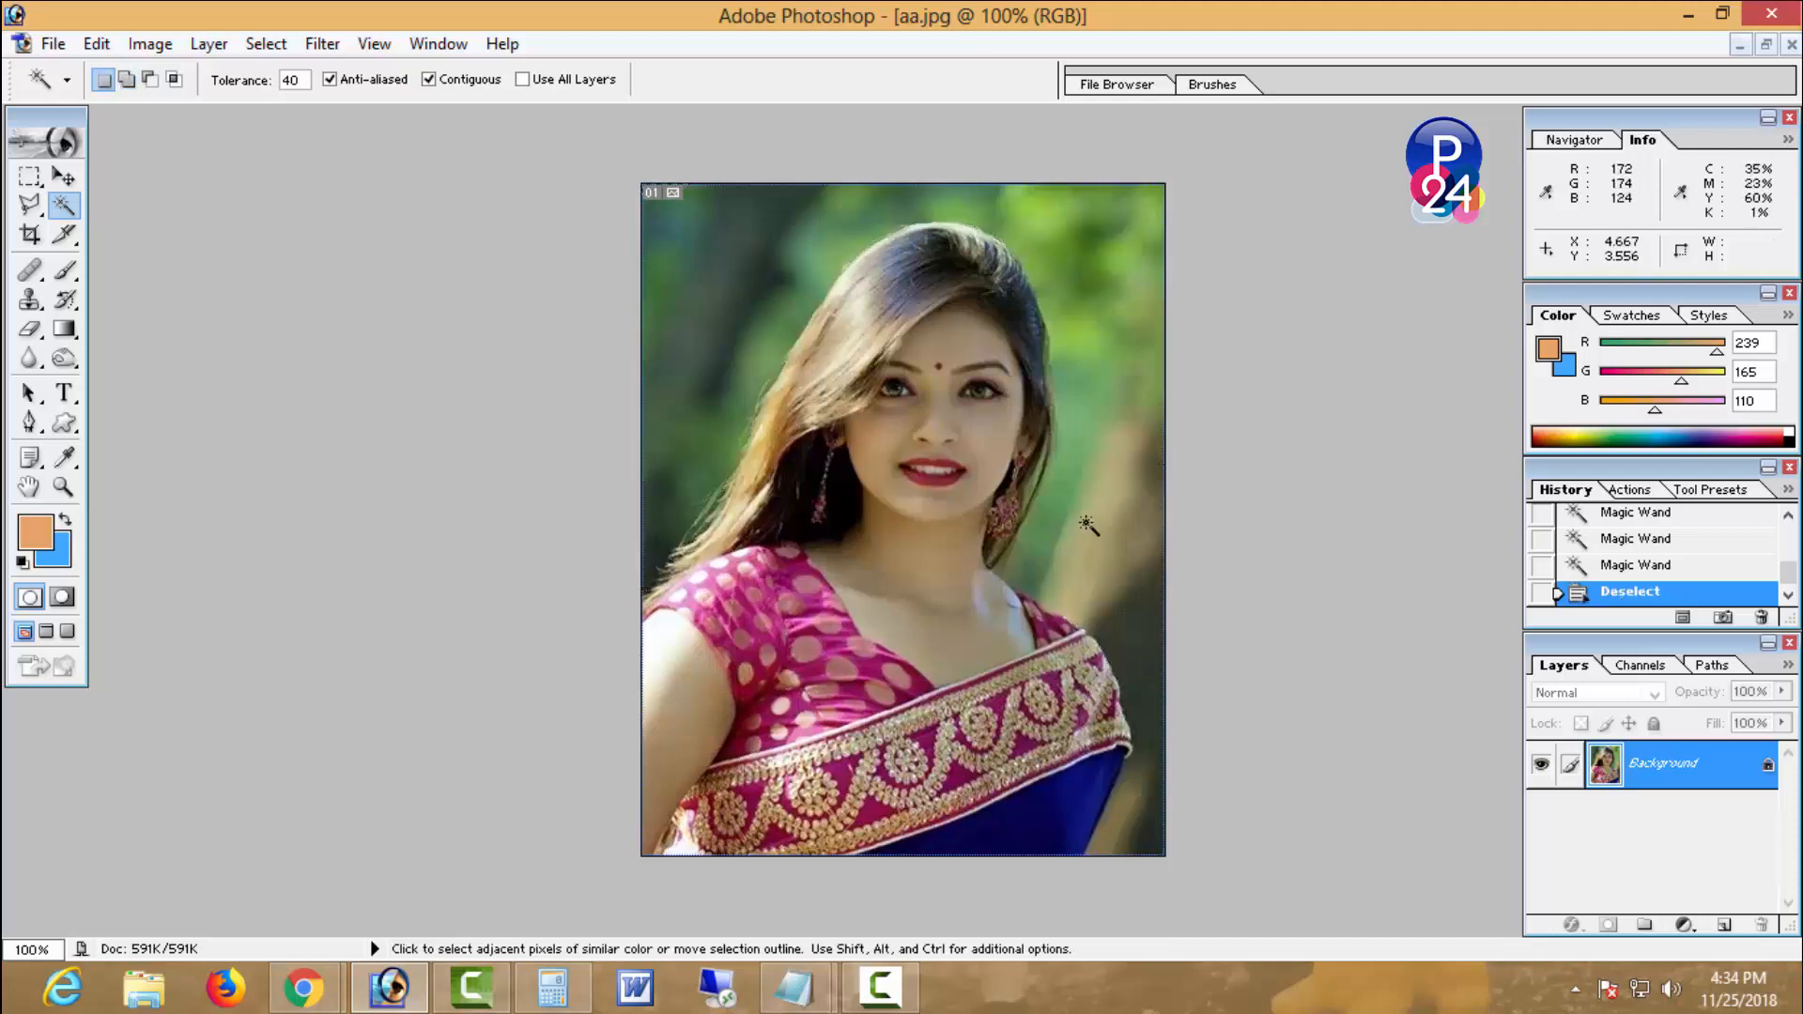
pyautogui.click(1088, 524)
pyautogui.keyDown('shift'); pyautogui.click(1157, 470); pyautogui.keyUp('shift')
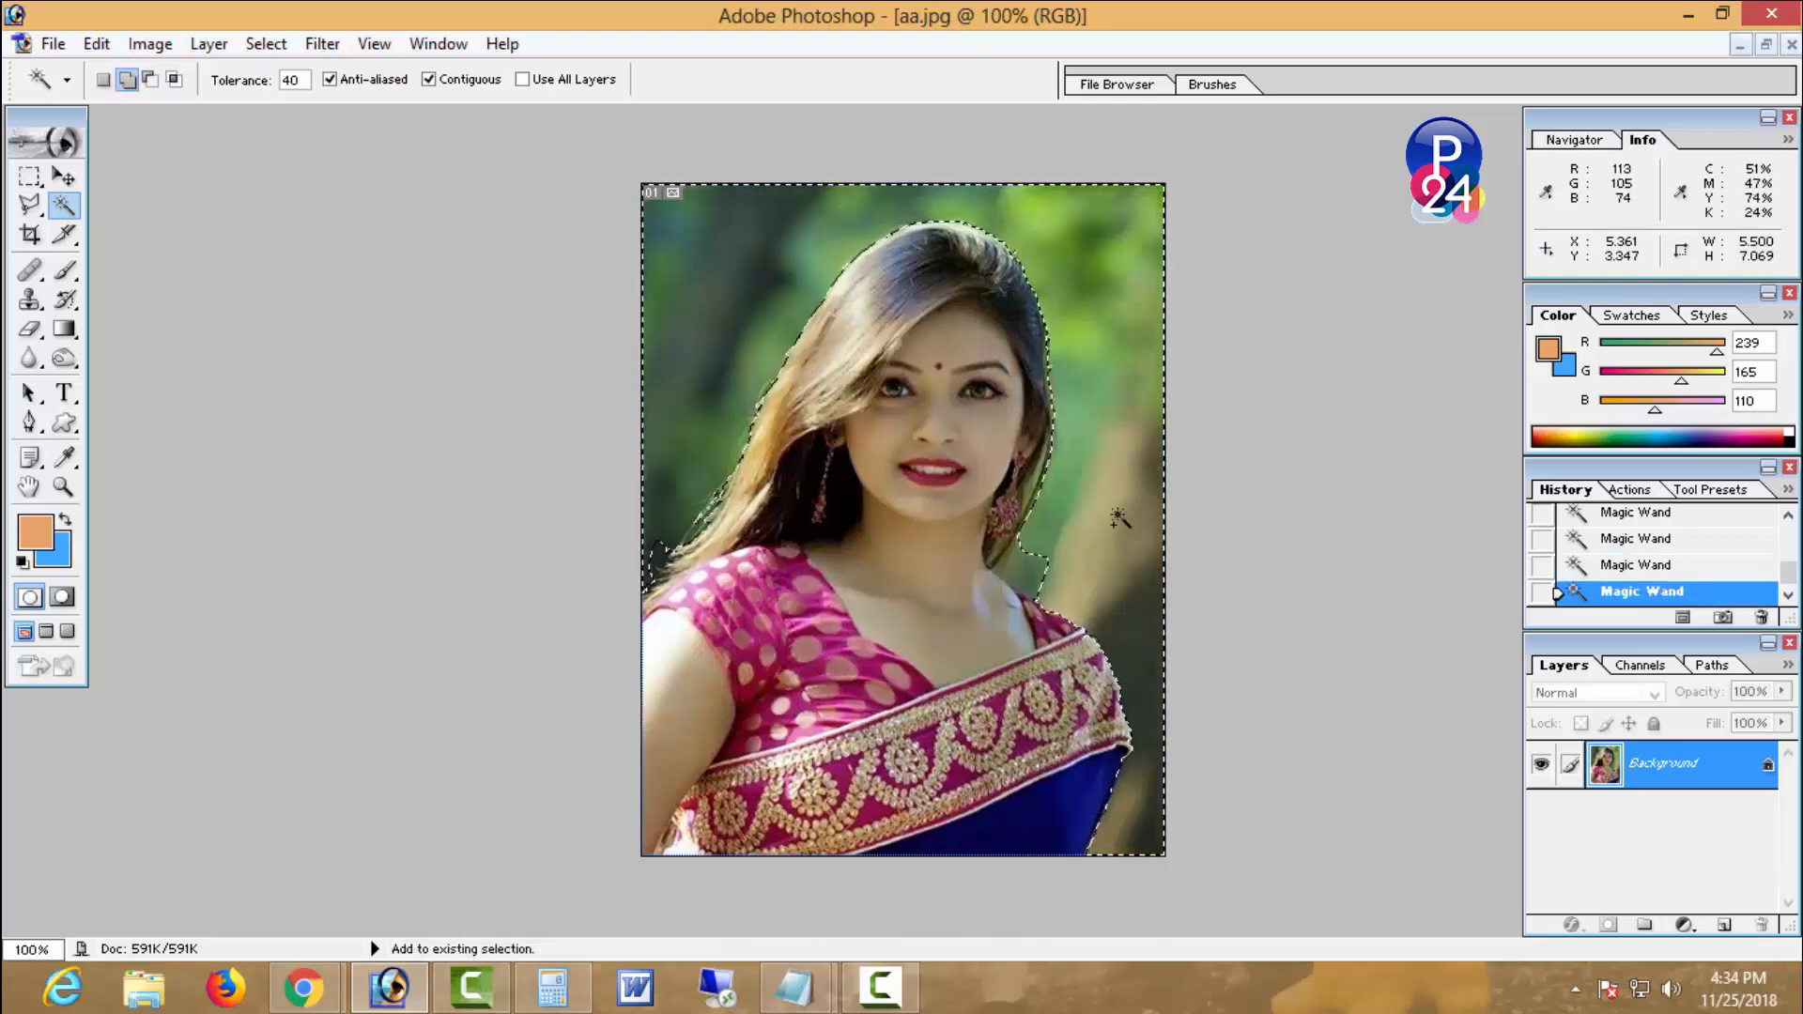
pyautogui.keyDown('shift'); pyautogui.click(1033, 558); pyautogui.keyUp('shift')
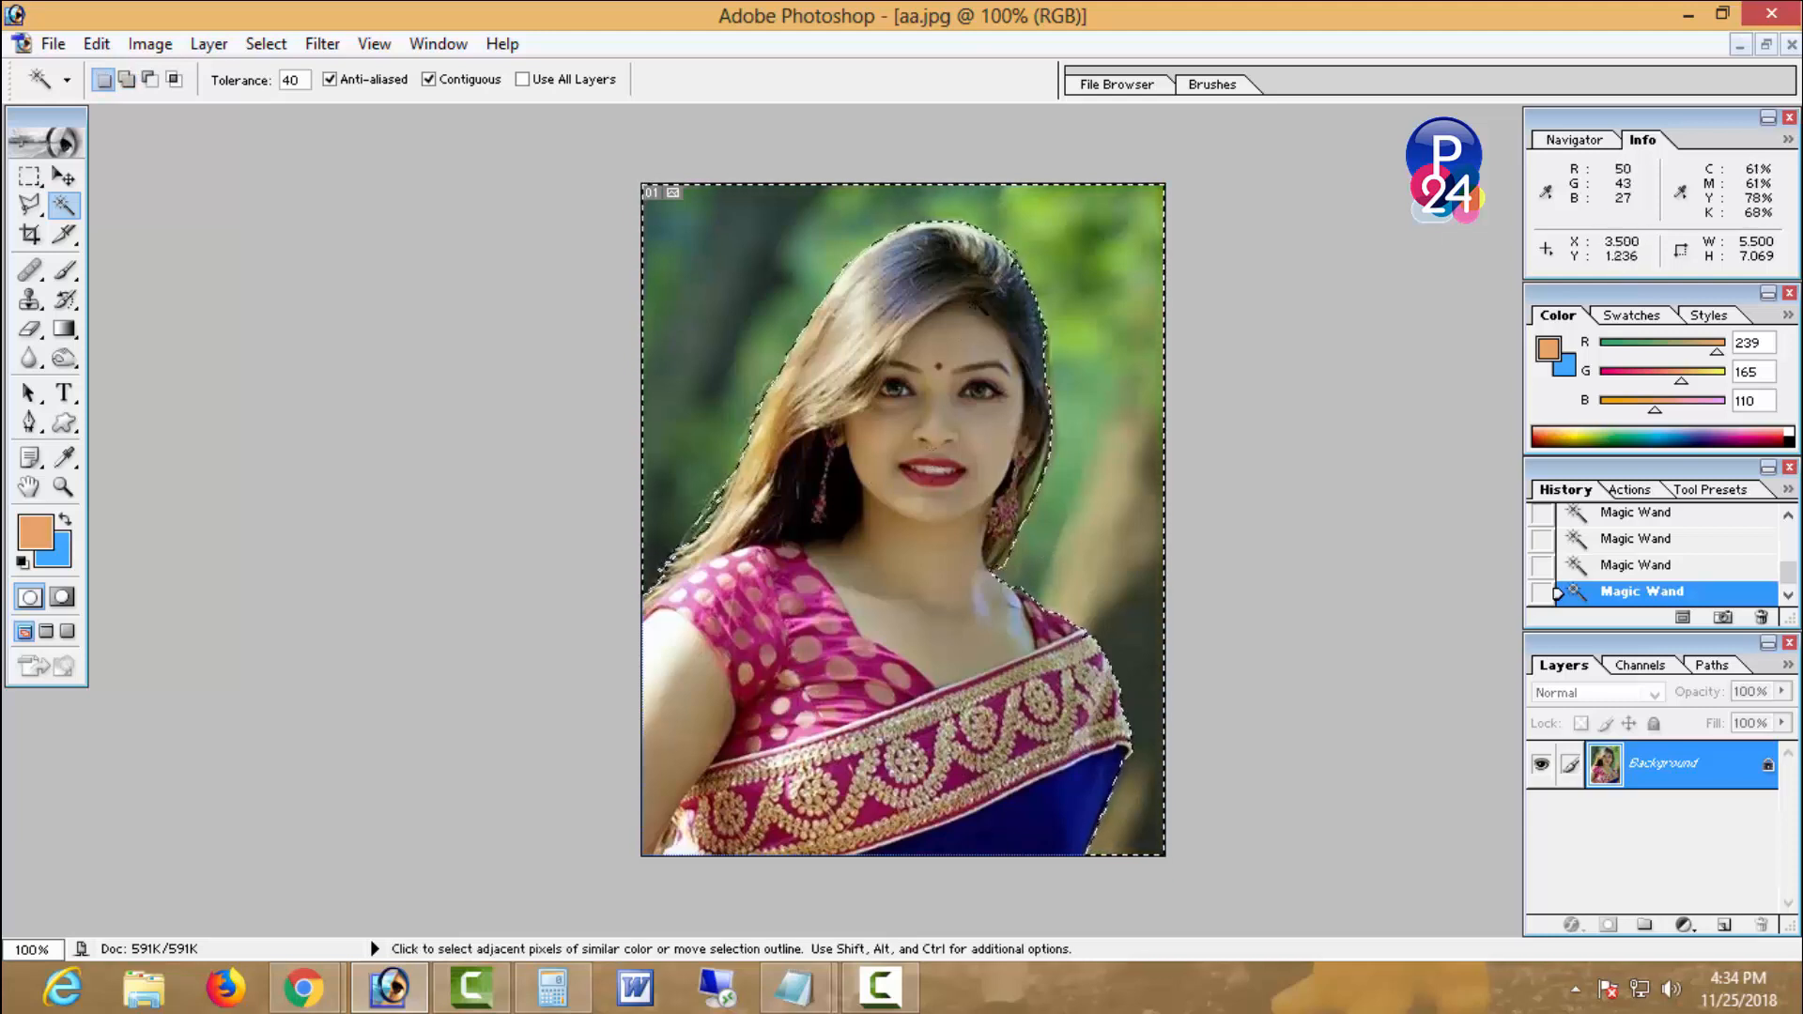
# - Feather the edges of the background selection
pyautogui.rightClick(973, 302)
pyautogui.click(1117, 541)
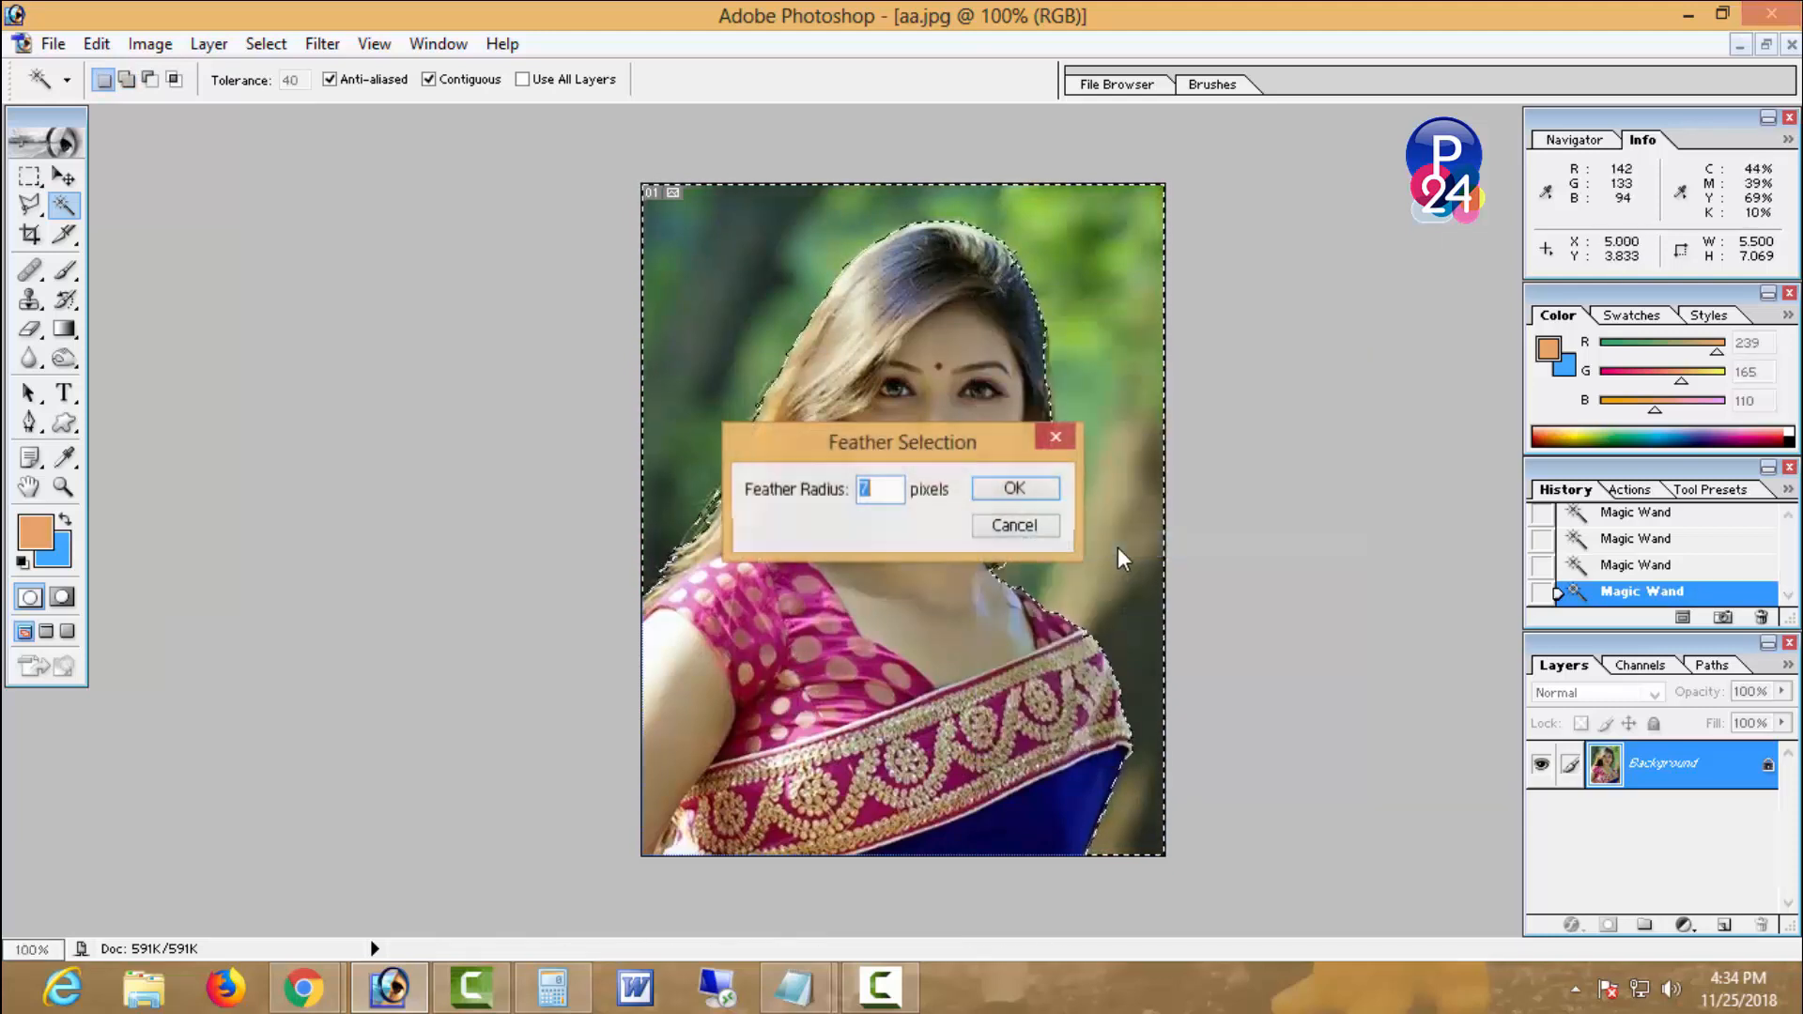
pyautogui.press('Return')
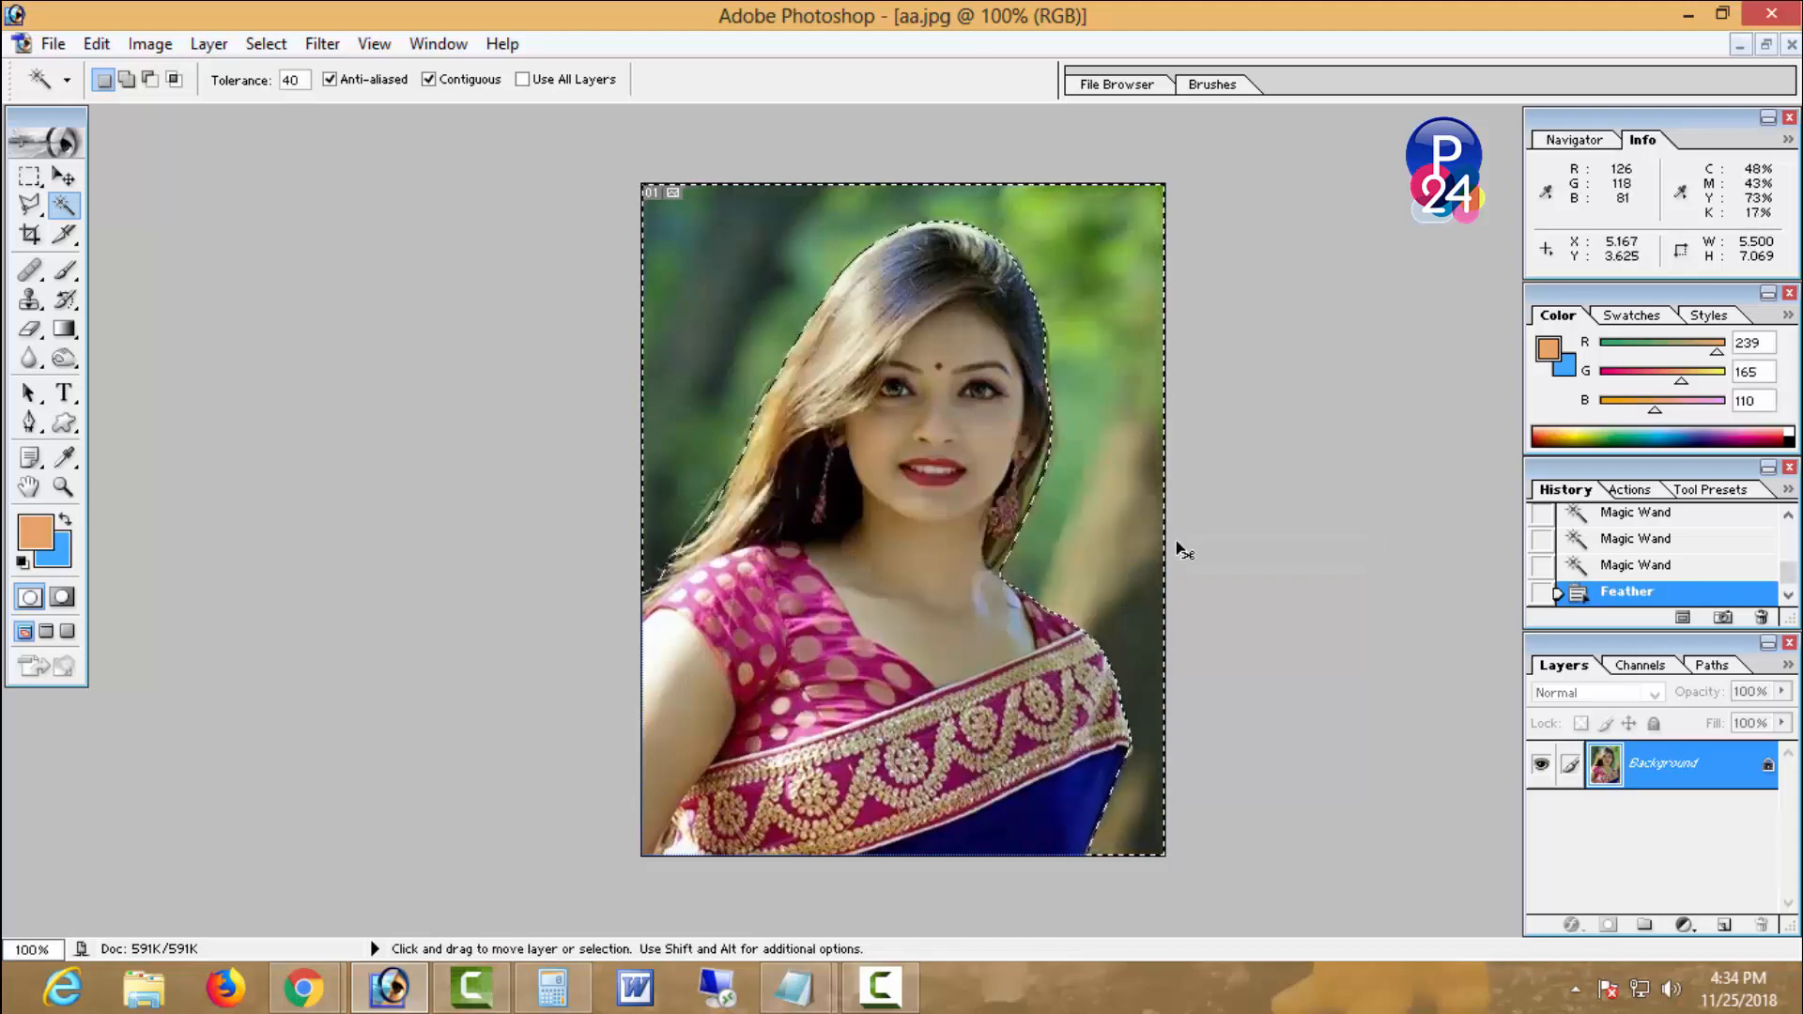
# - Darken the selected background with Curves, bending RGB to input 139, output 116 and Blue to input 141, output 112
pyautogui.click(152, 44)
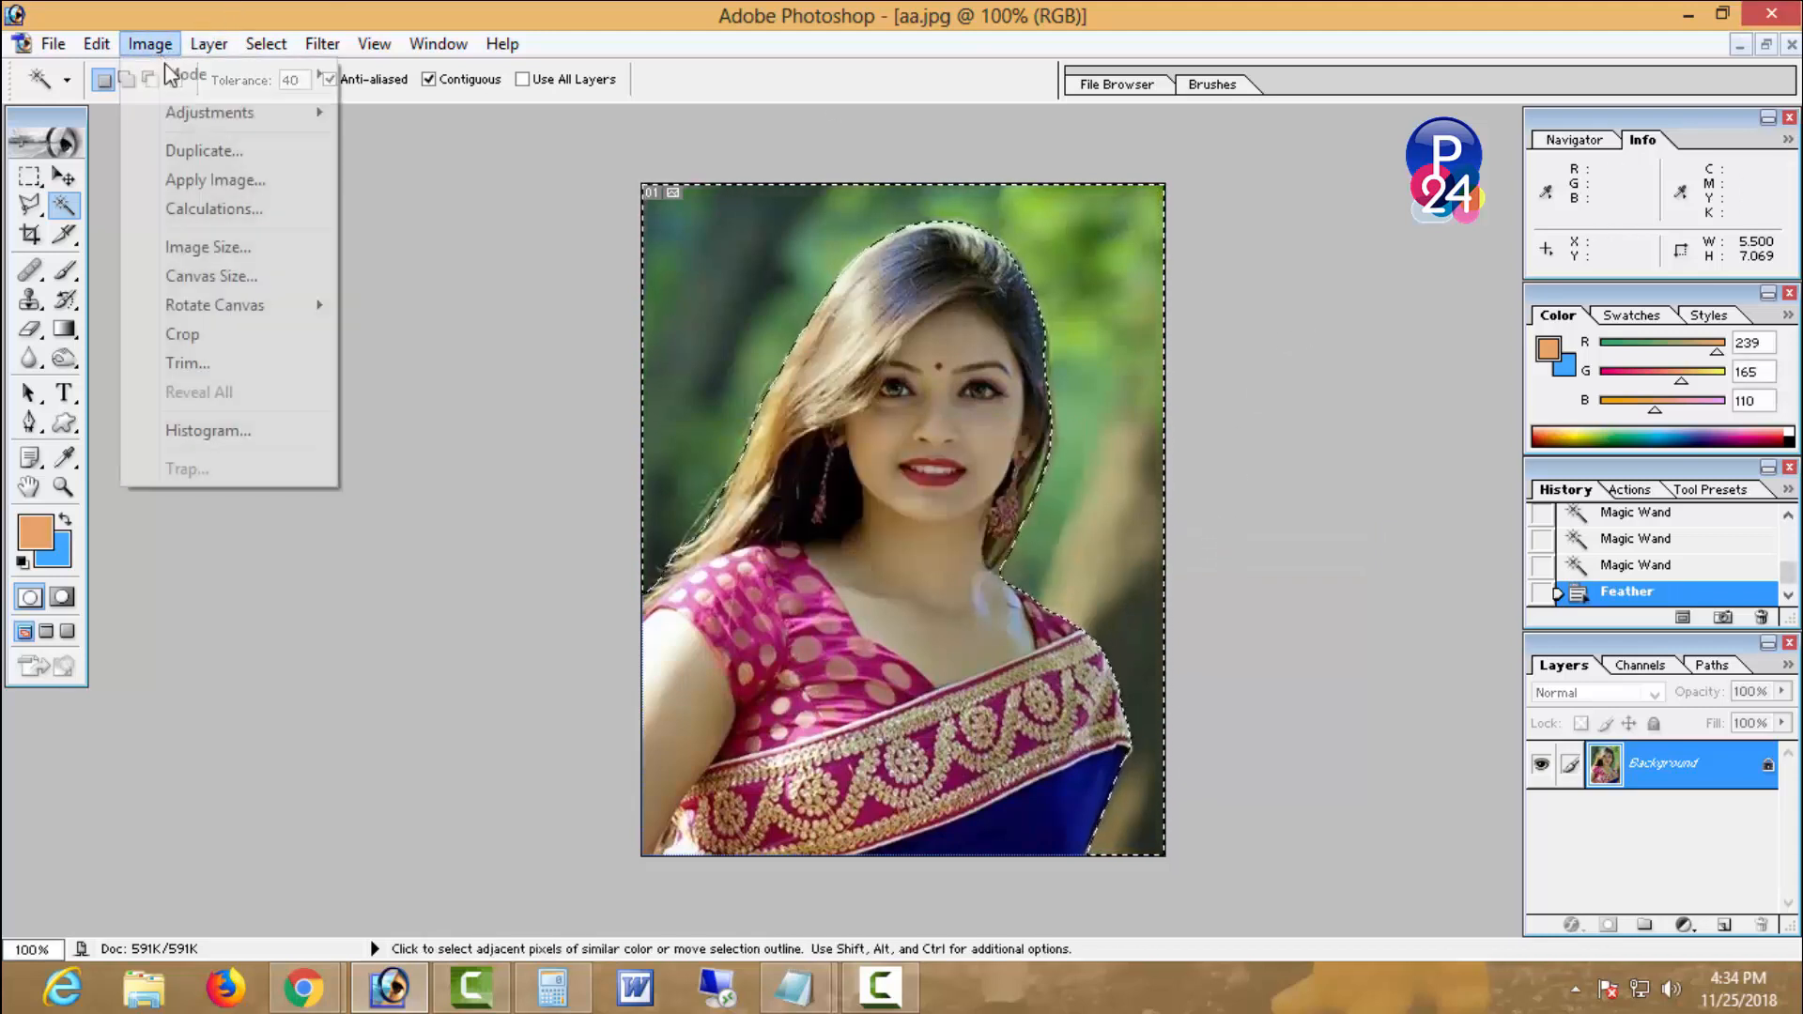
pyautogui.moveTo(210, 120)
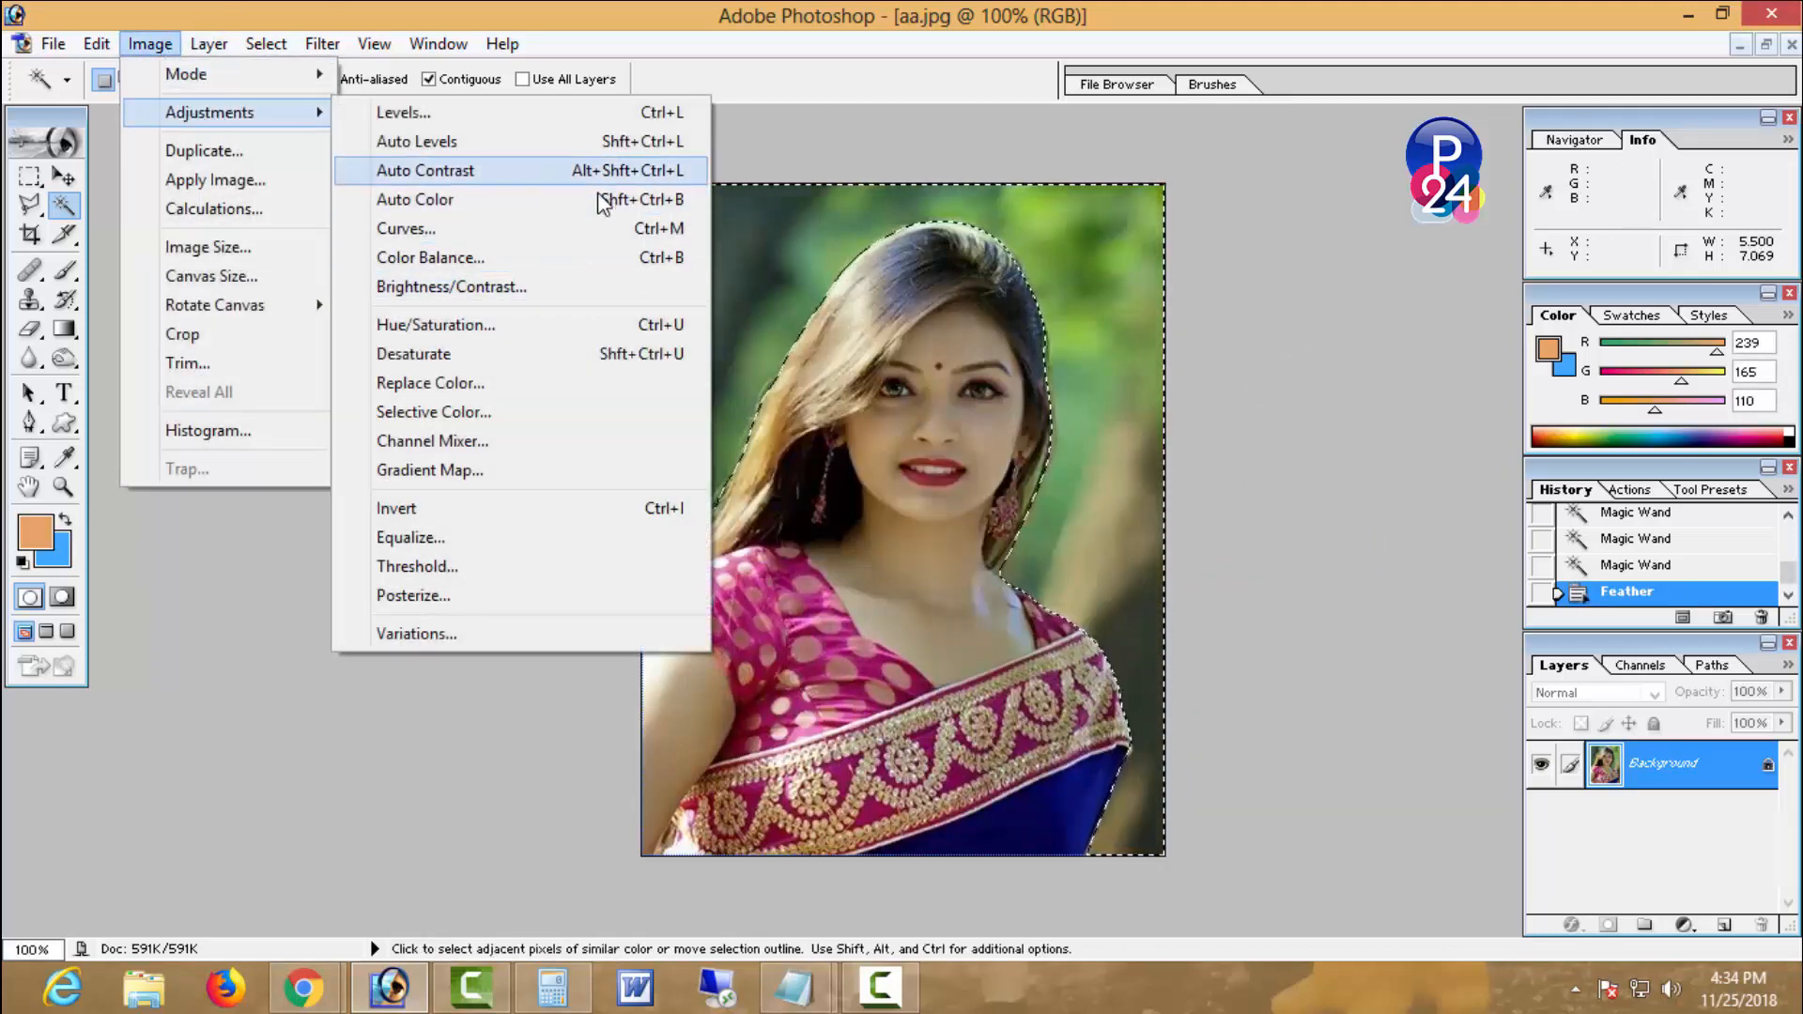
pyautogui.click(607, 229)
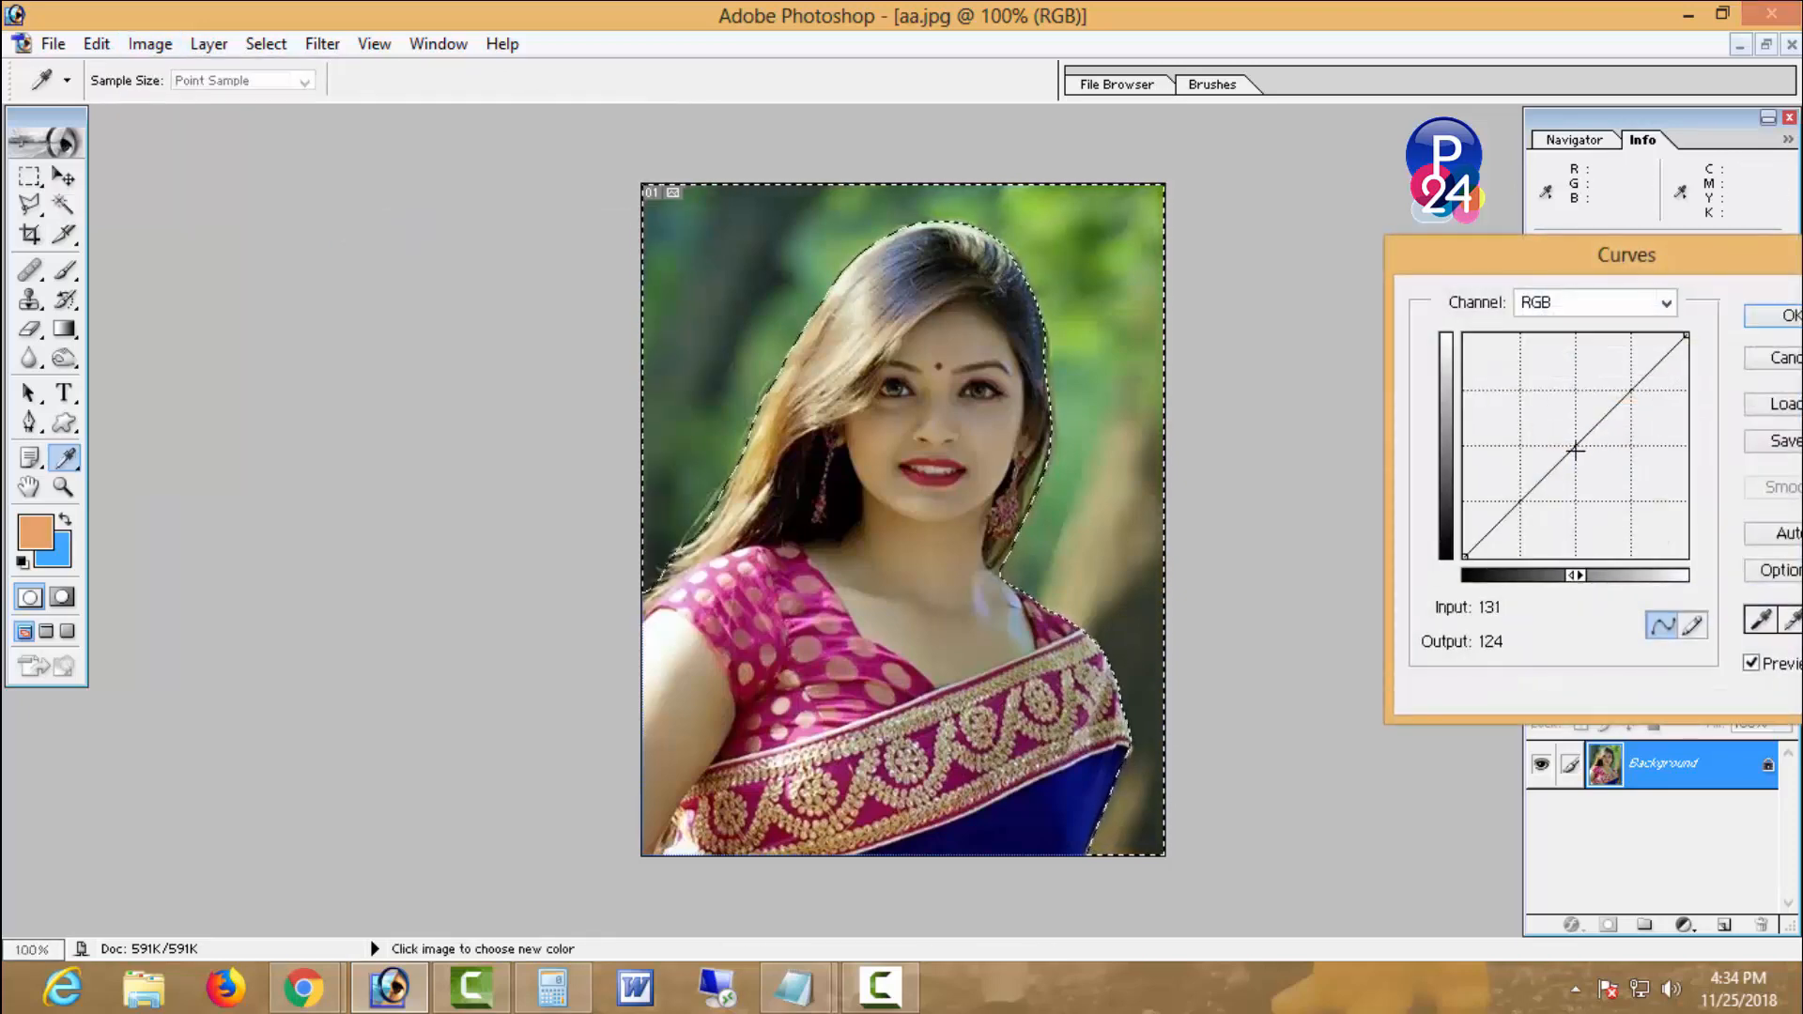
pyautogui.moveTo(1575, 451); pyautogui.dragTo(1578, 453)
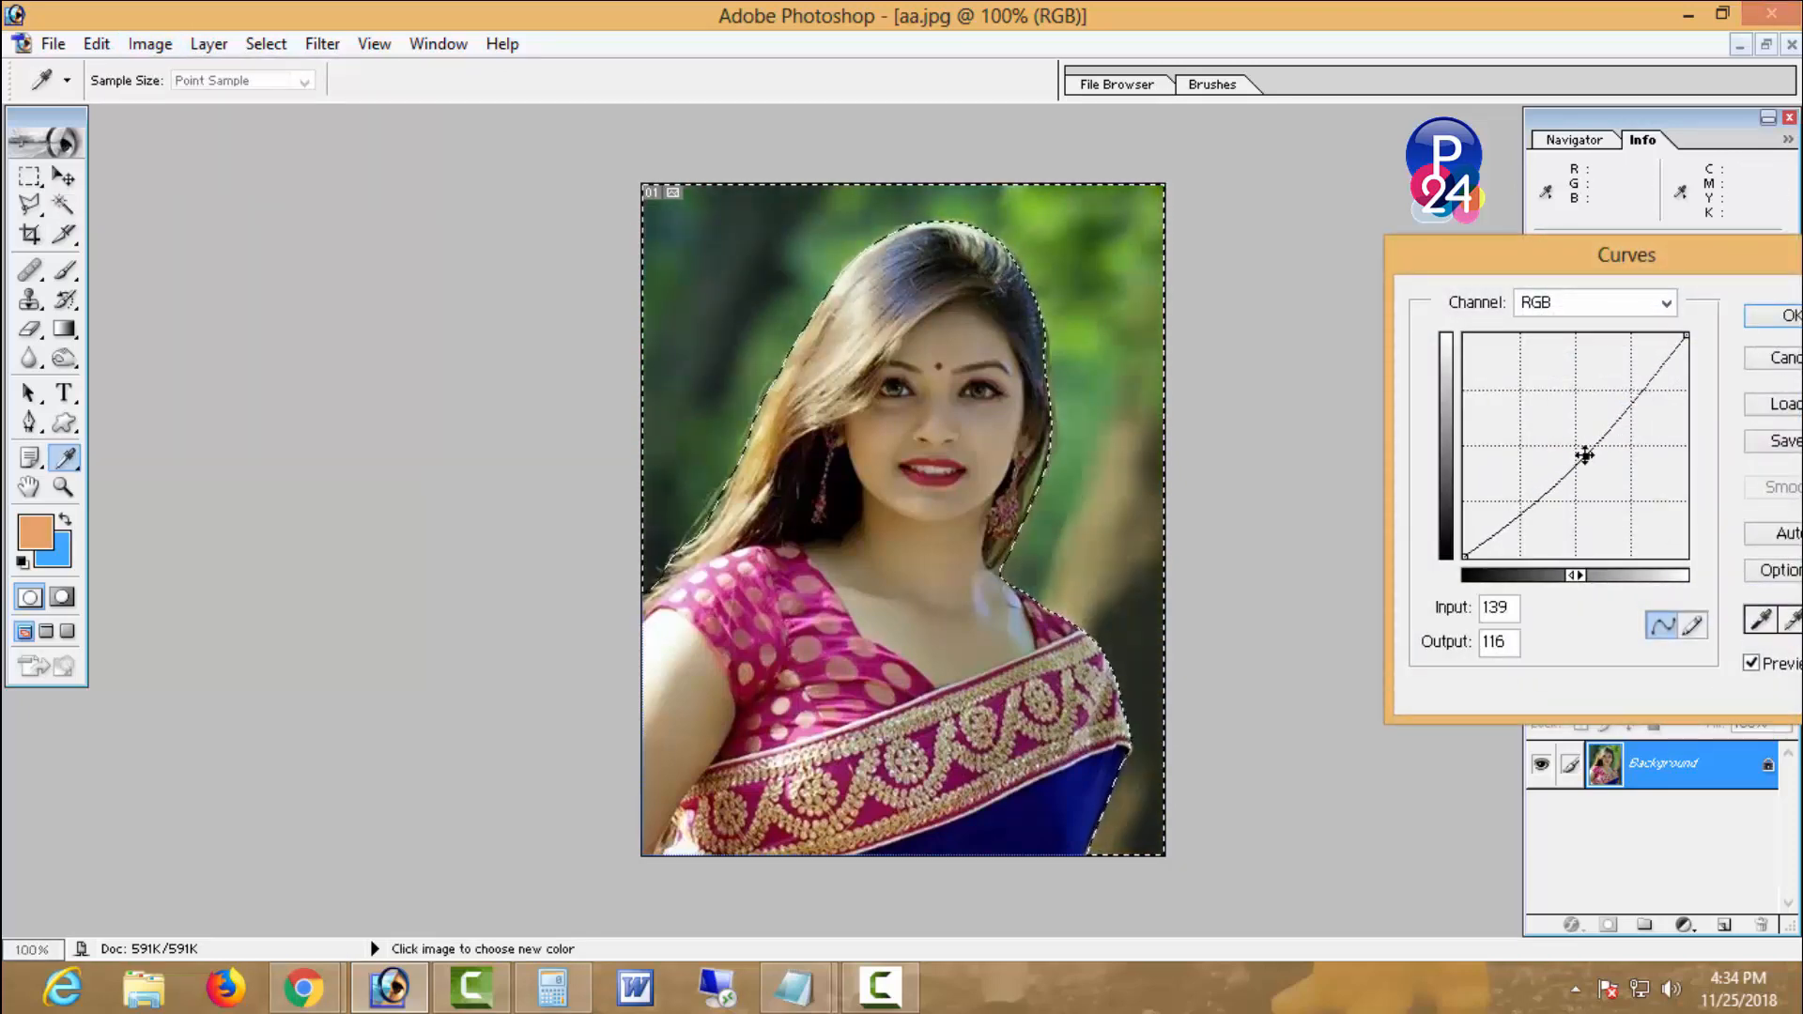
pyautogui.click(1597, 302)
pyautogui.click(1586, 385)
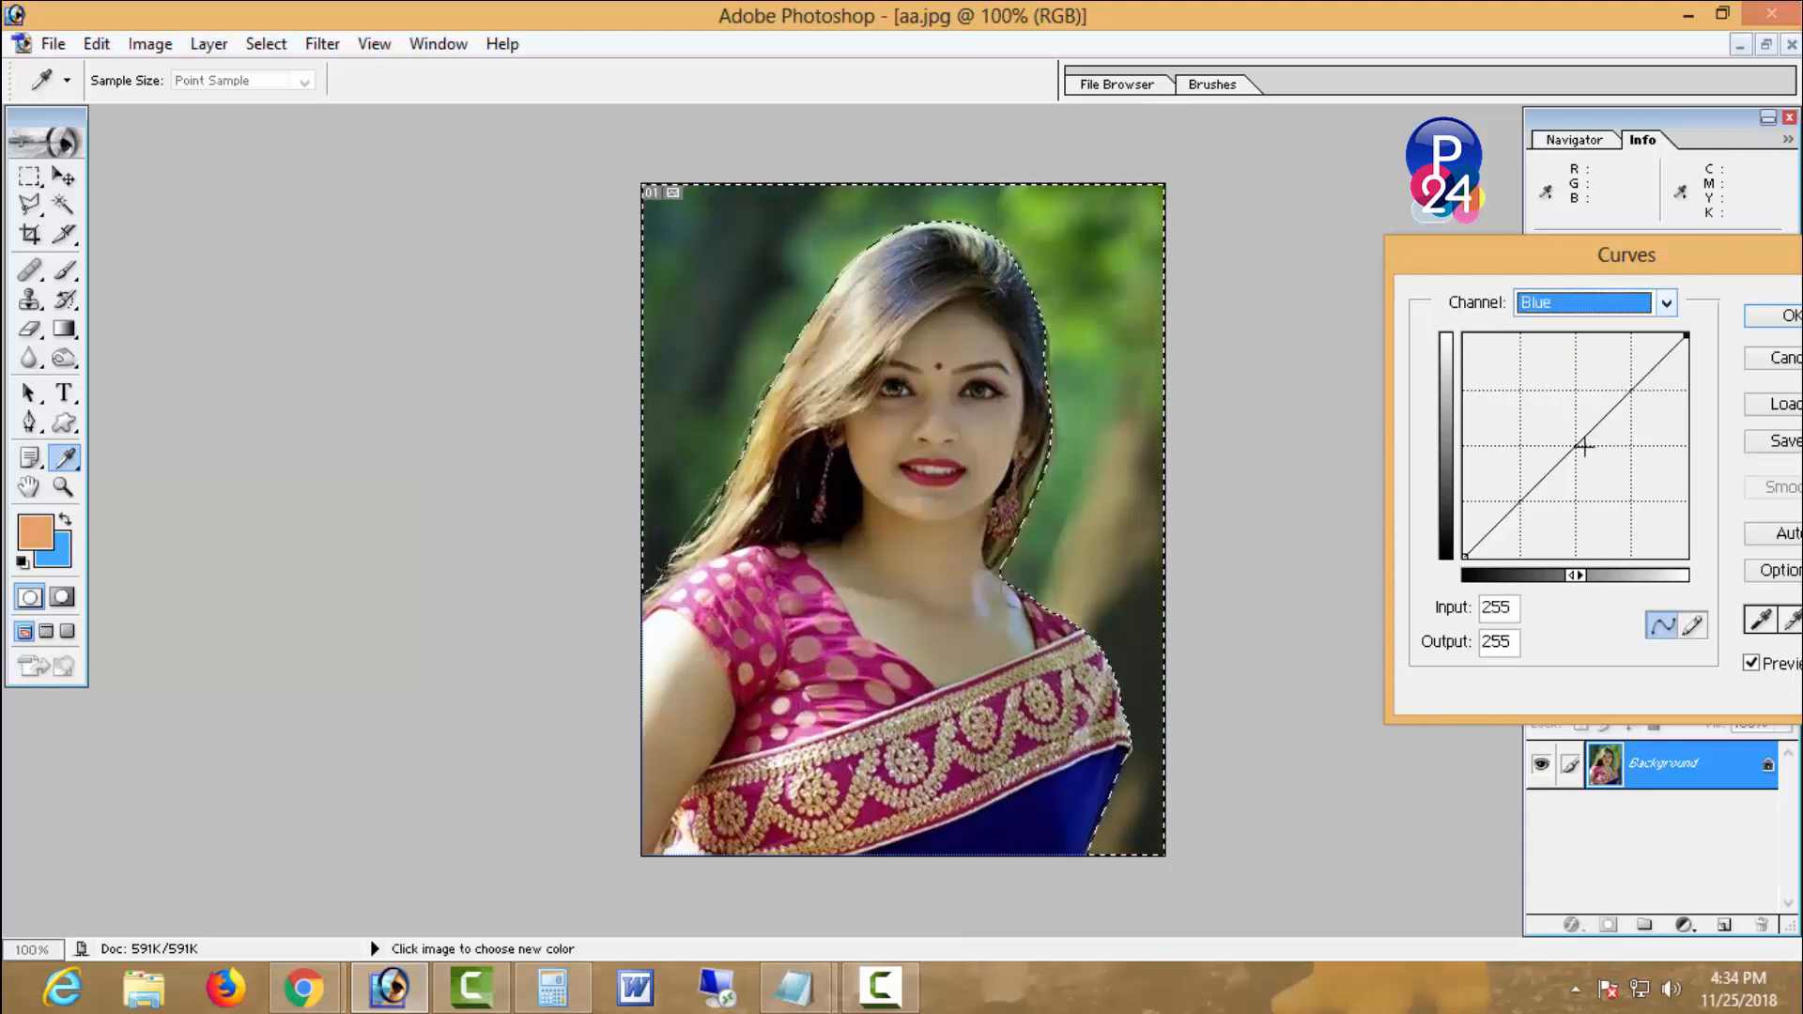
pyautogui.moveTo(1580, 453); pyautogui.dragTo(1586, 458)
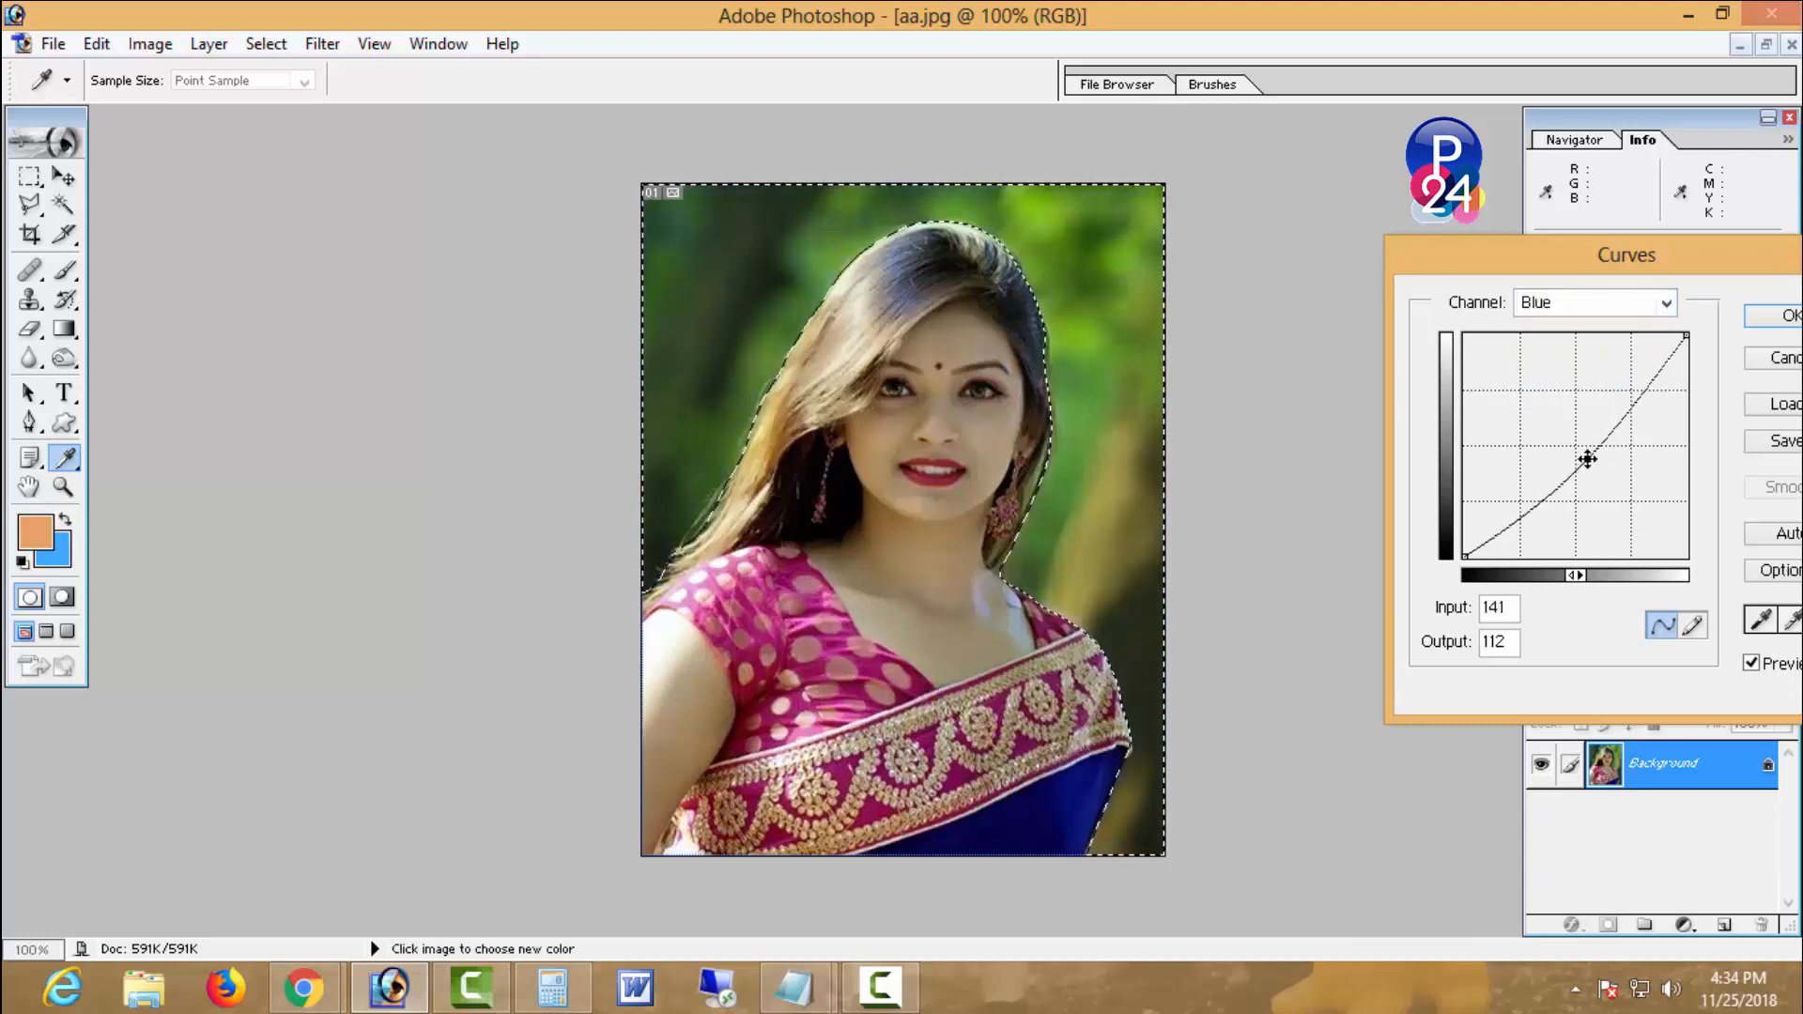
# - Raise the Green curve to input 111, output 140, apply the Curves adjustment, and deselect the background
pyautogui.click(1597, 303)
pyautogui.click(1584, 351)
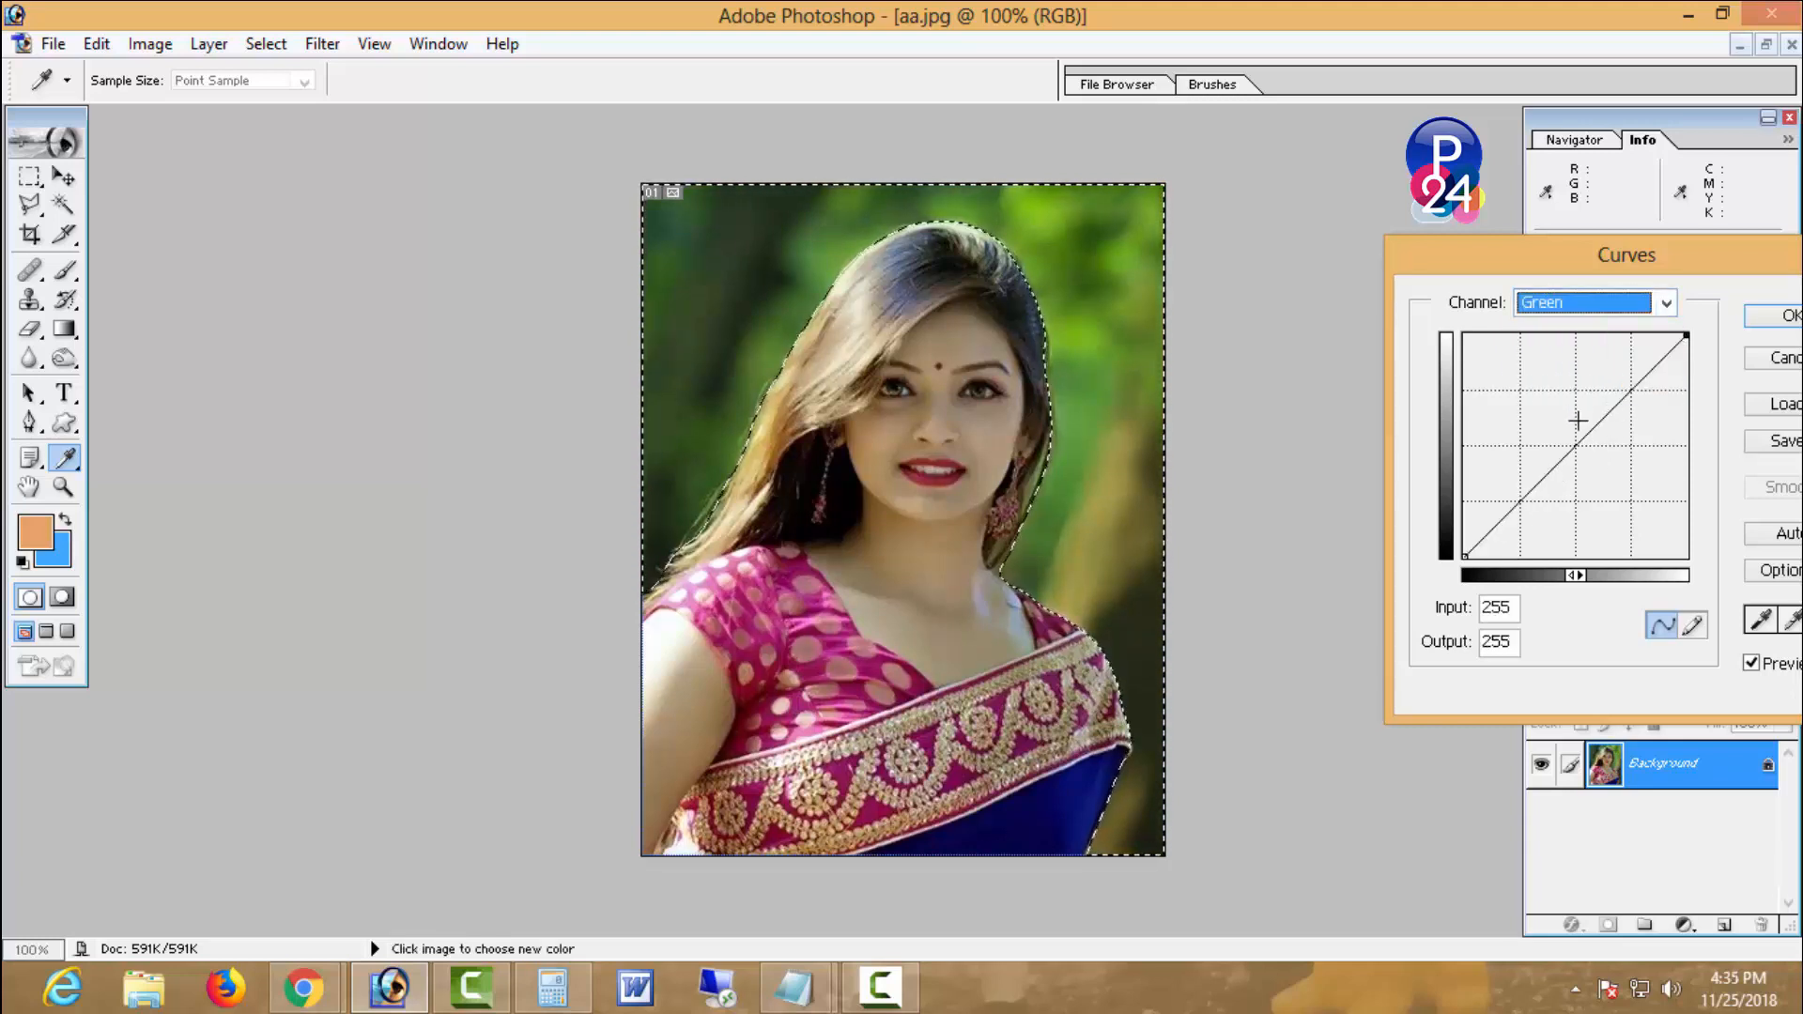
pyautogui.moveTo(1564, 459); pyautogui.dragTo(1564, 435)
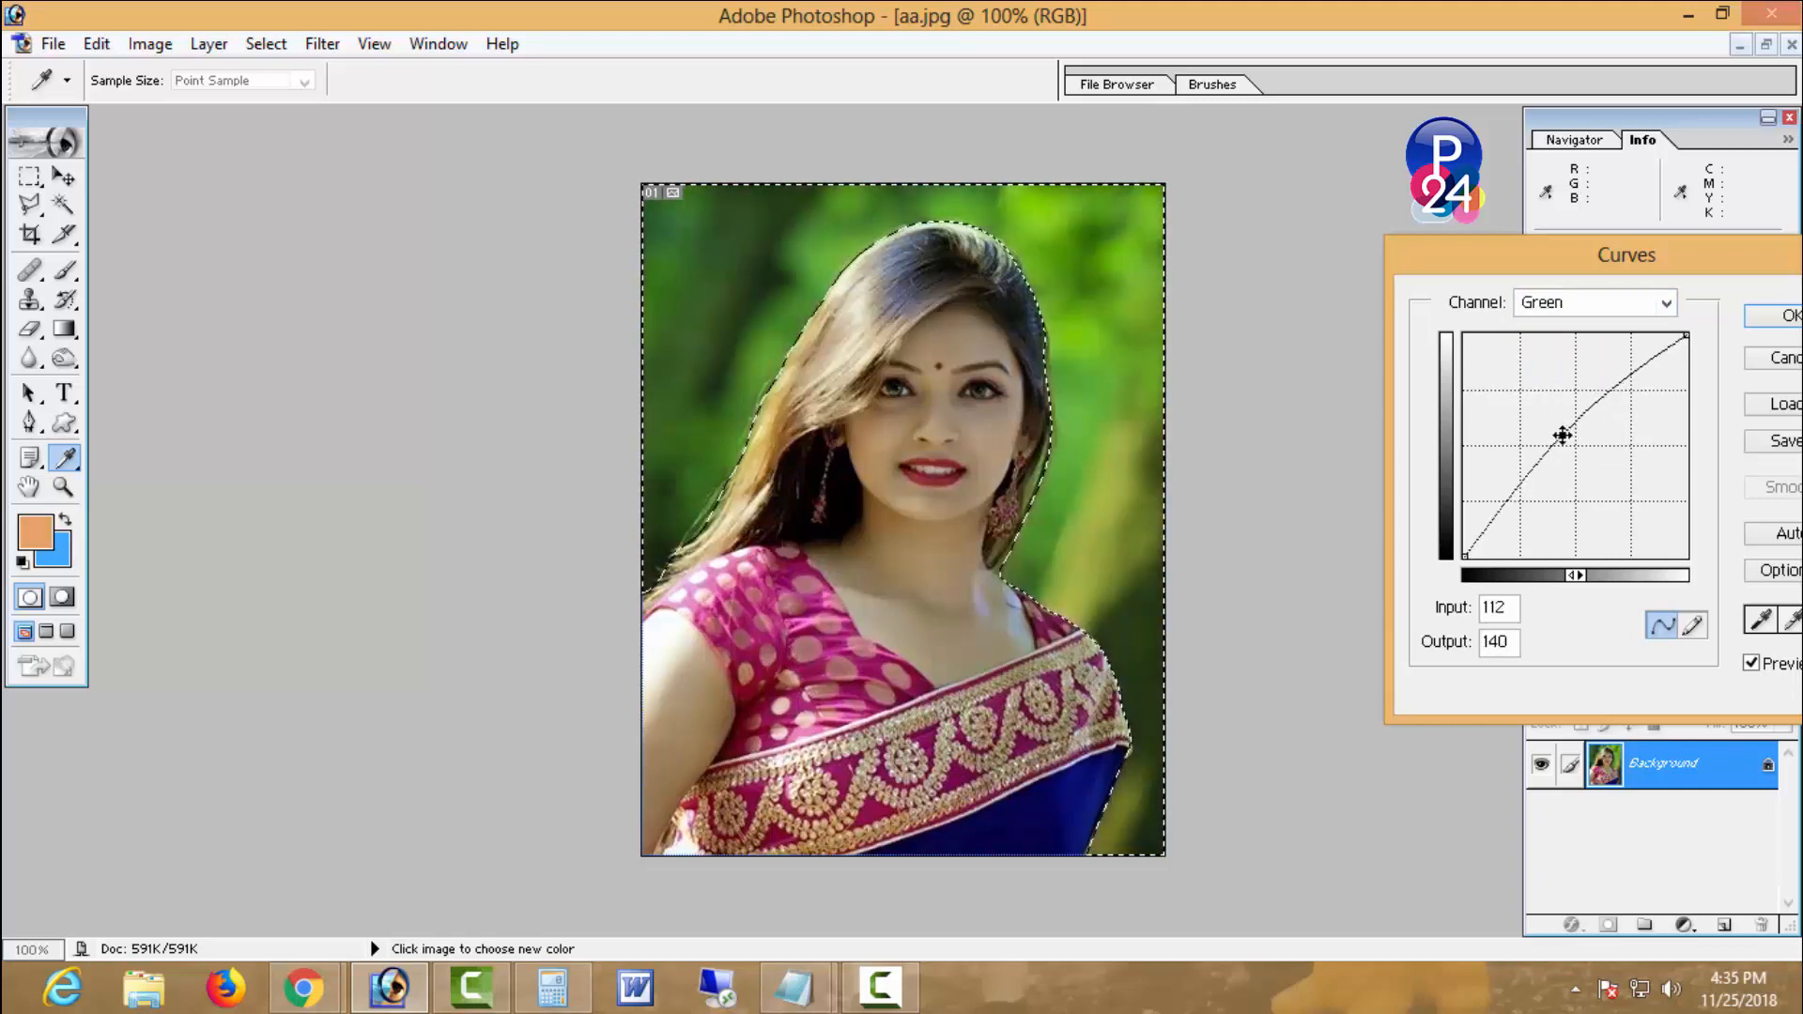
pyautogui.moveTo(1562, 435); pyautogui.dragTo(1561, 435)
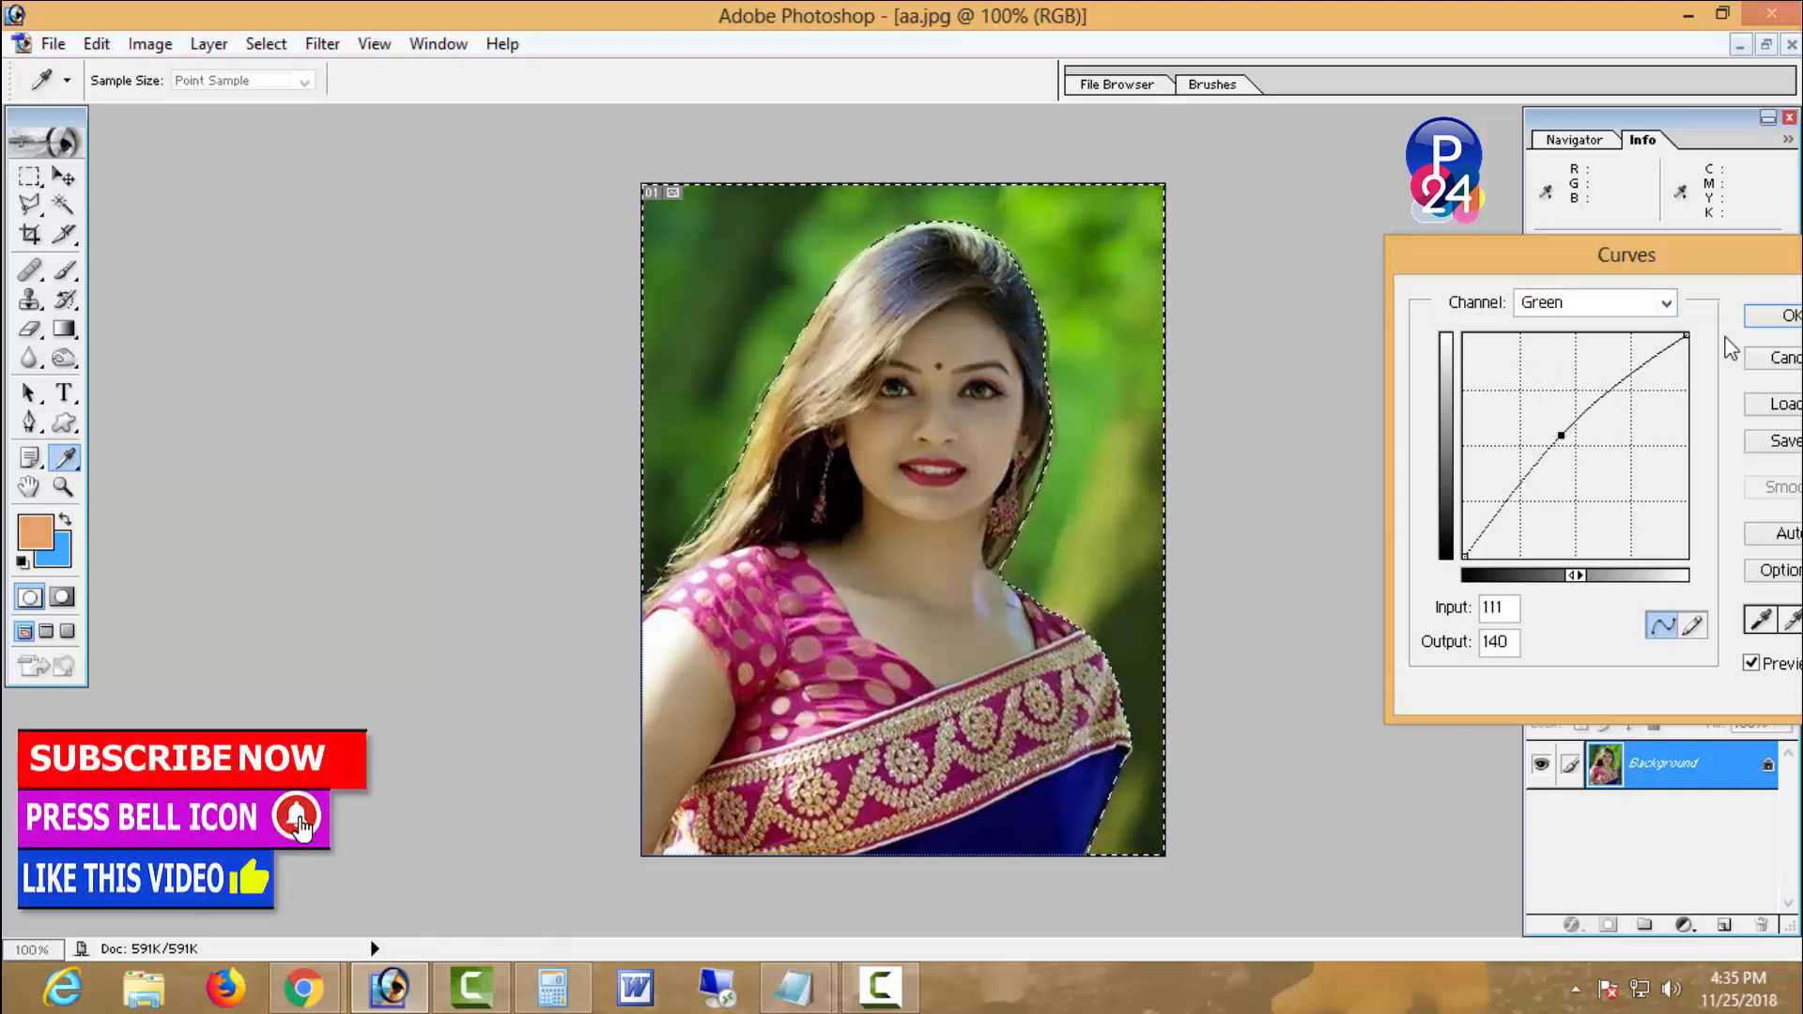
pyautogui.click(1778, 316)
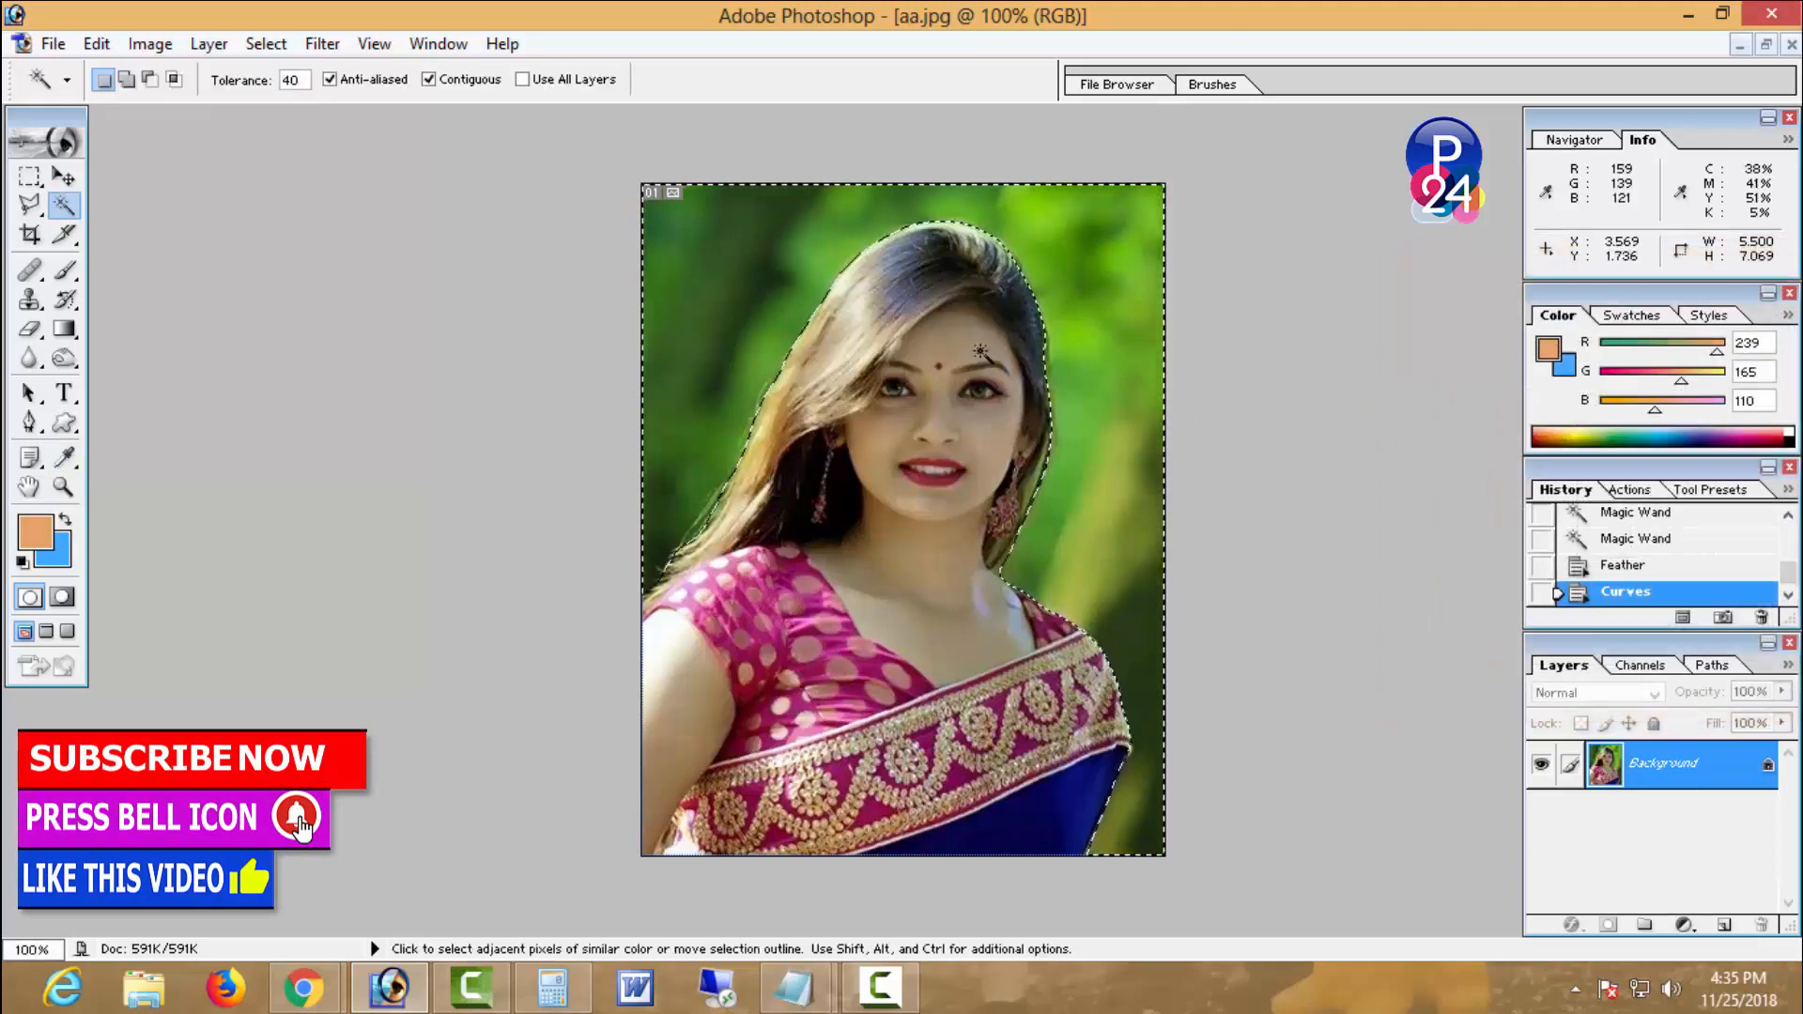
pyautogui.rightClick(980, 352)
pyautogui.click(1129, 528)
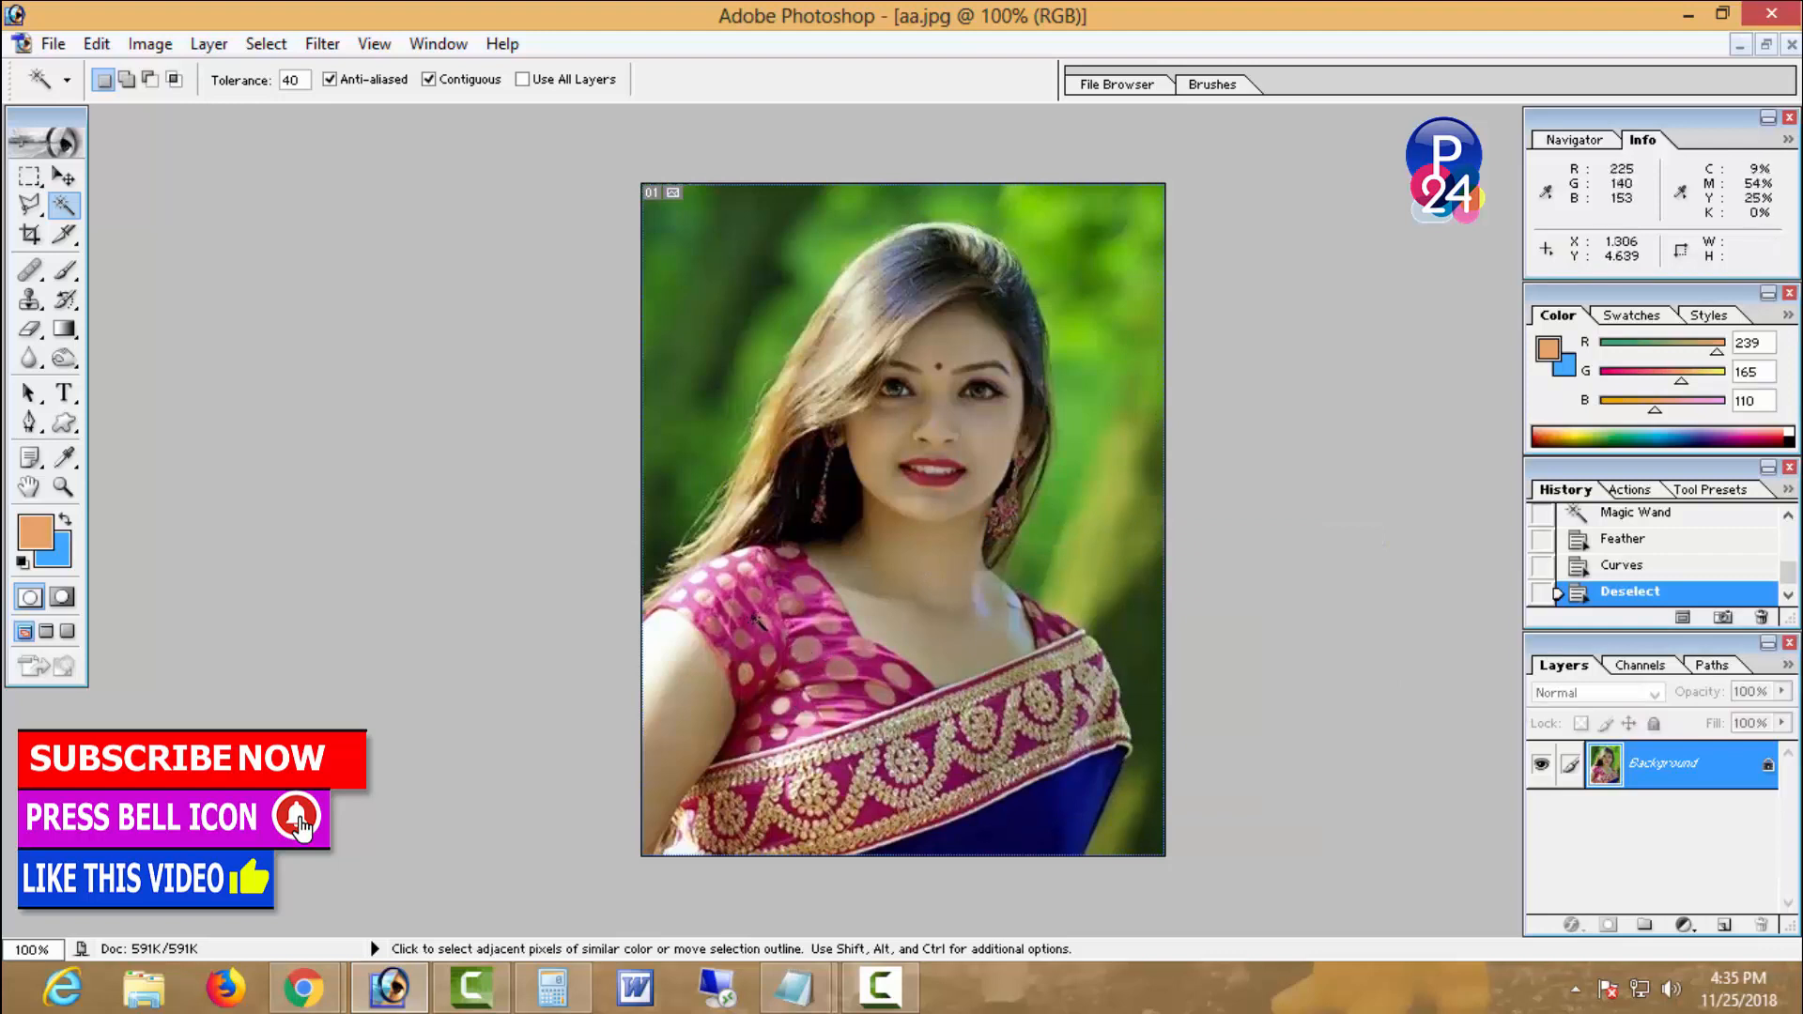
# - Adjust the photo with Brightness/Contrast, setting Brightness to +15 and Contrast to +5, and apply it
pyautogui.click(150, 43)
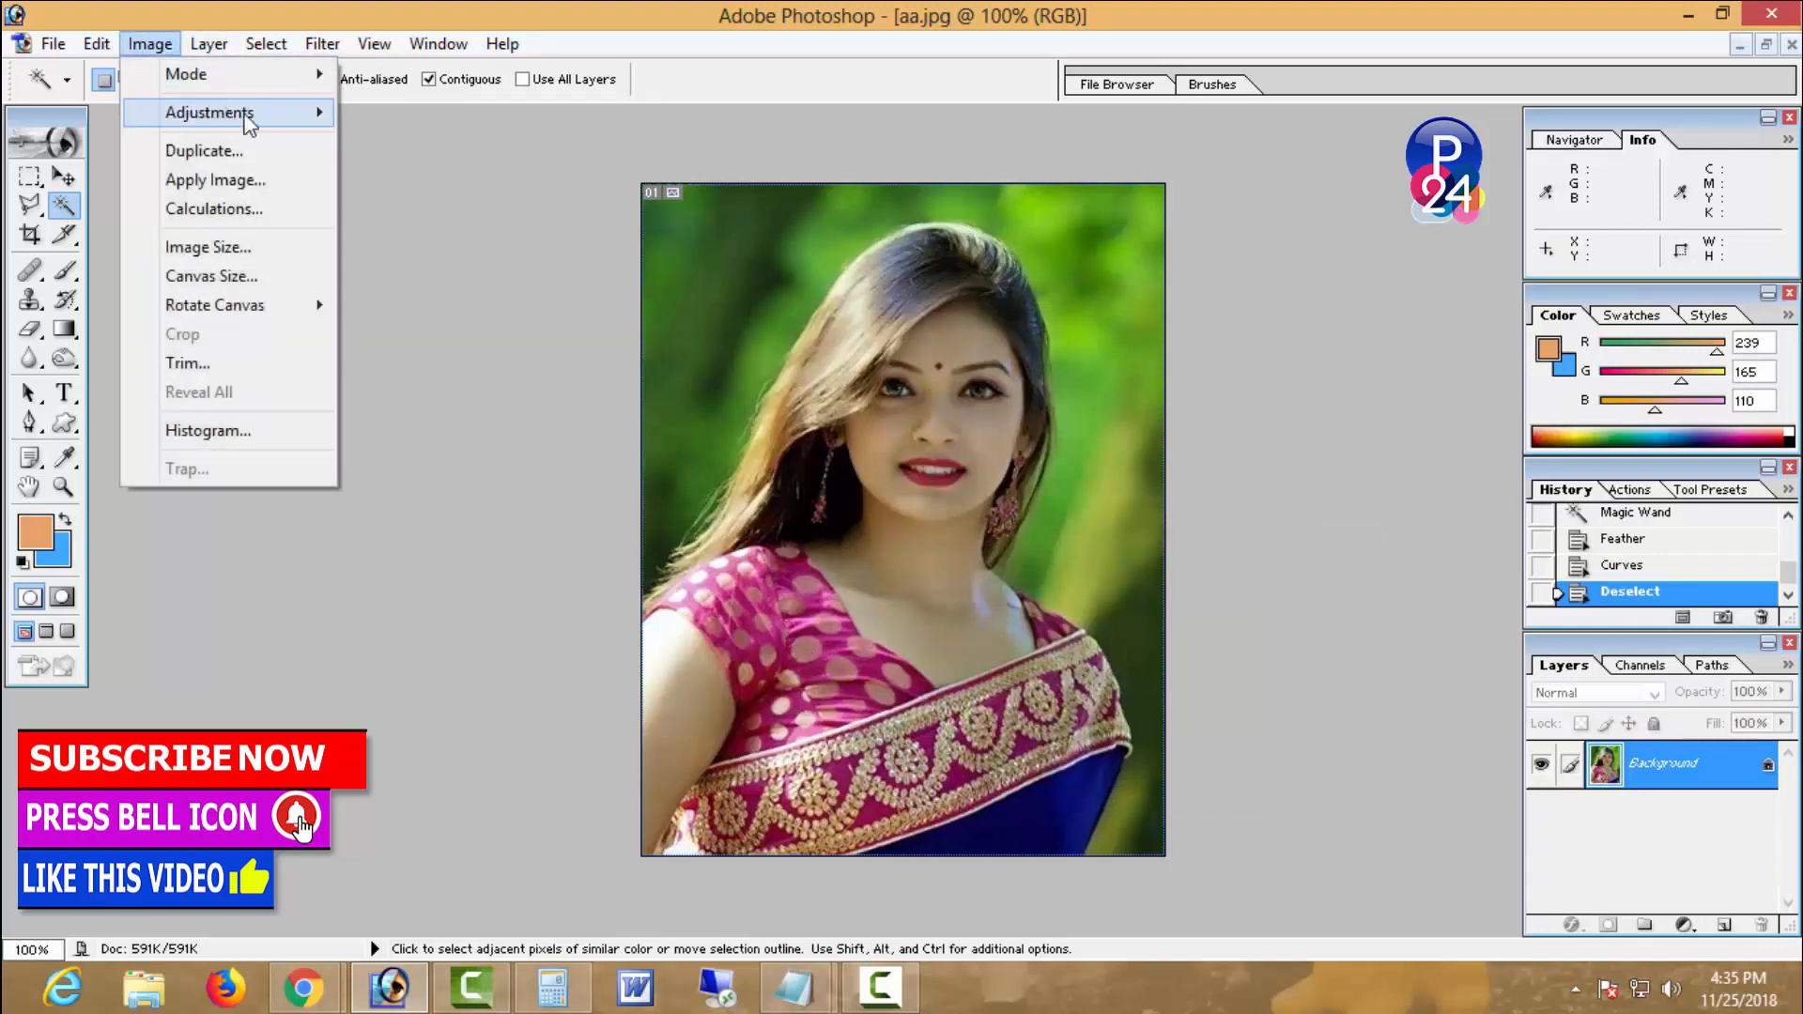
pyautogui.moveTo(218, 112)
pyautogui.click(510, 286)
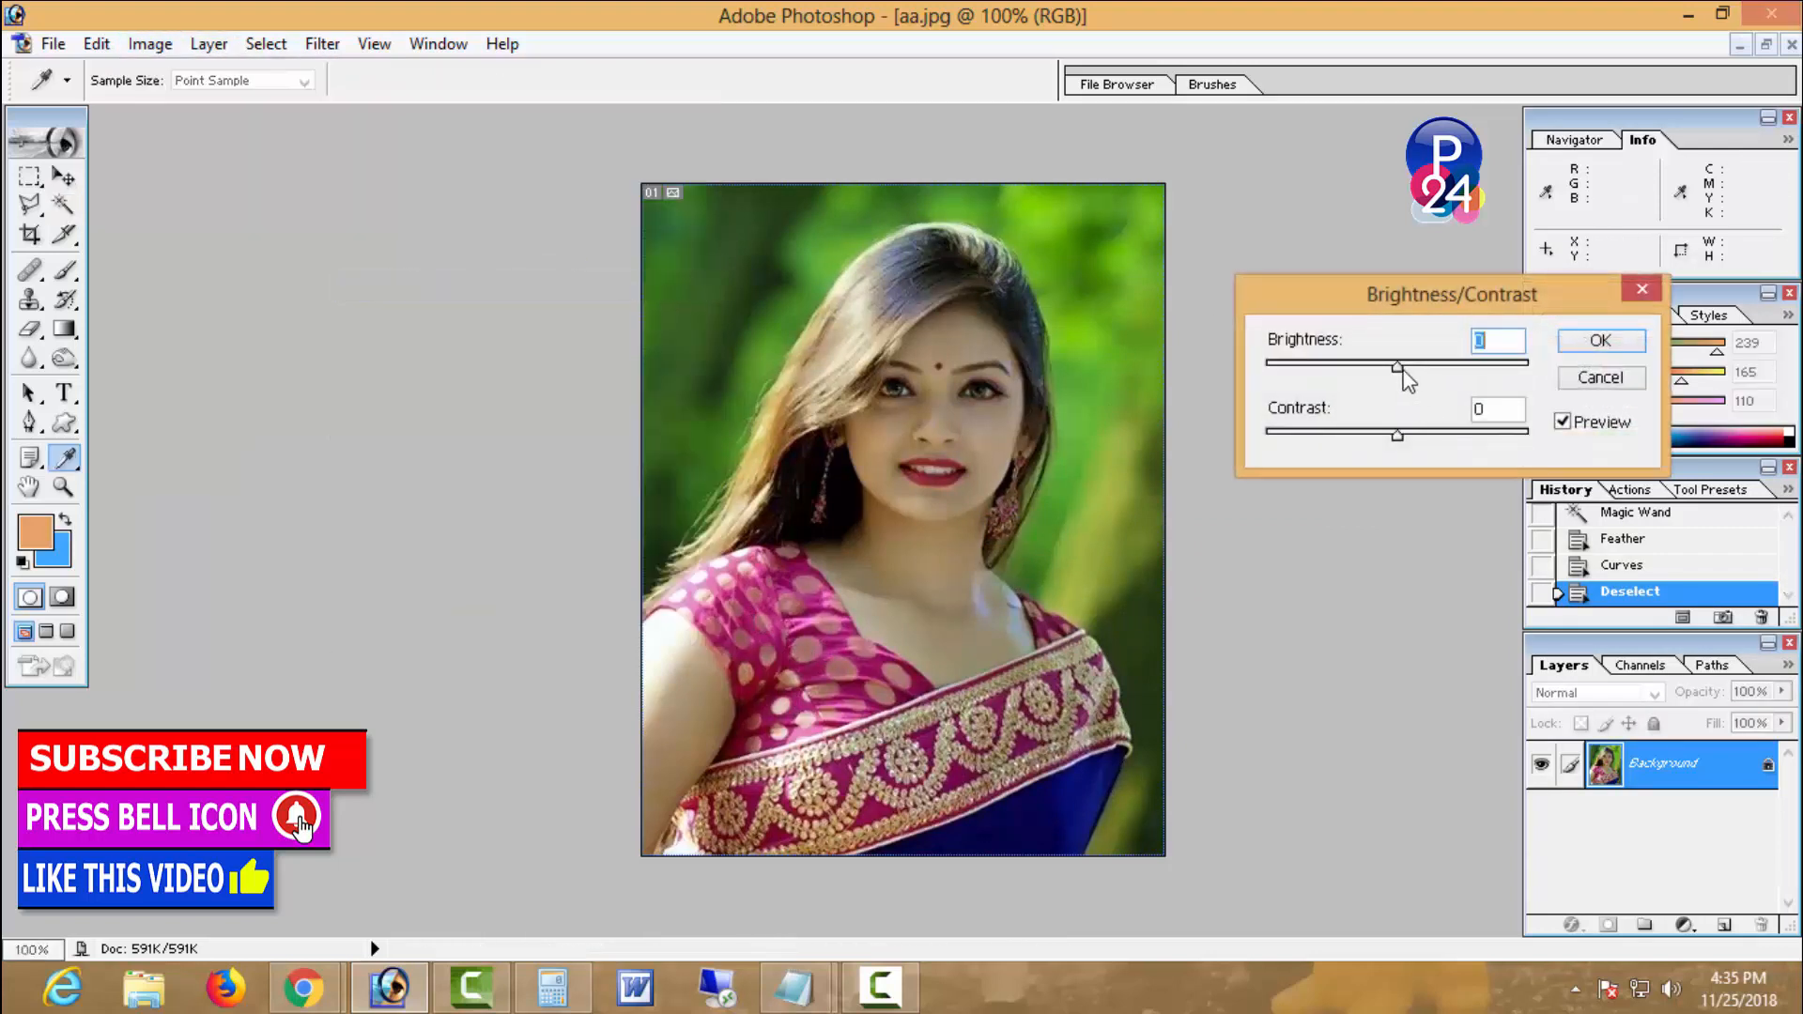
pyautogui.click(1405, 441)
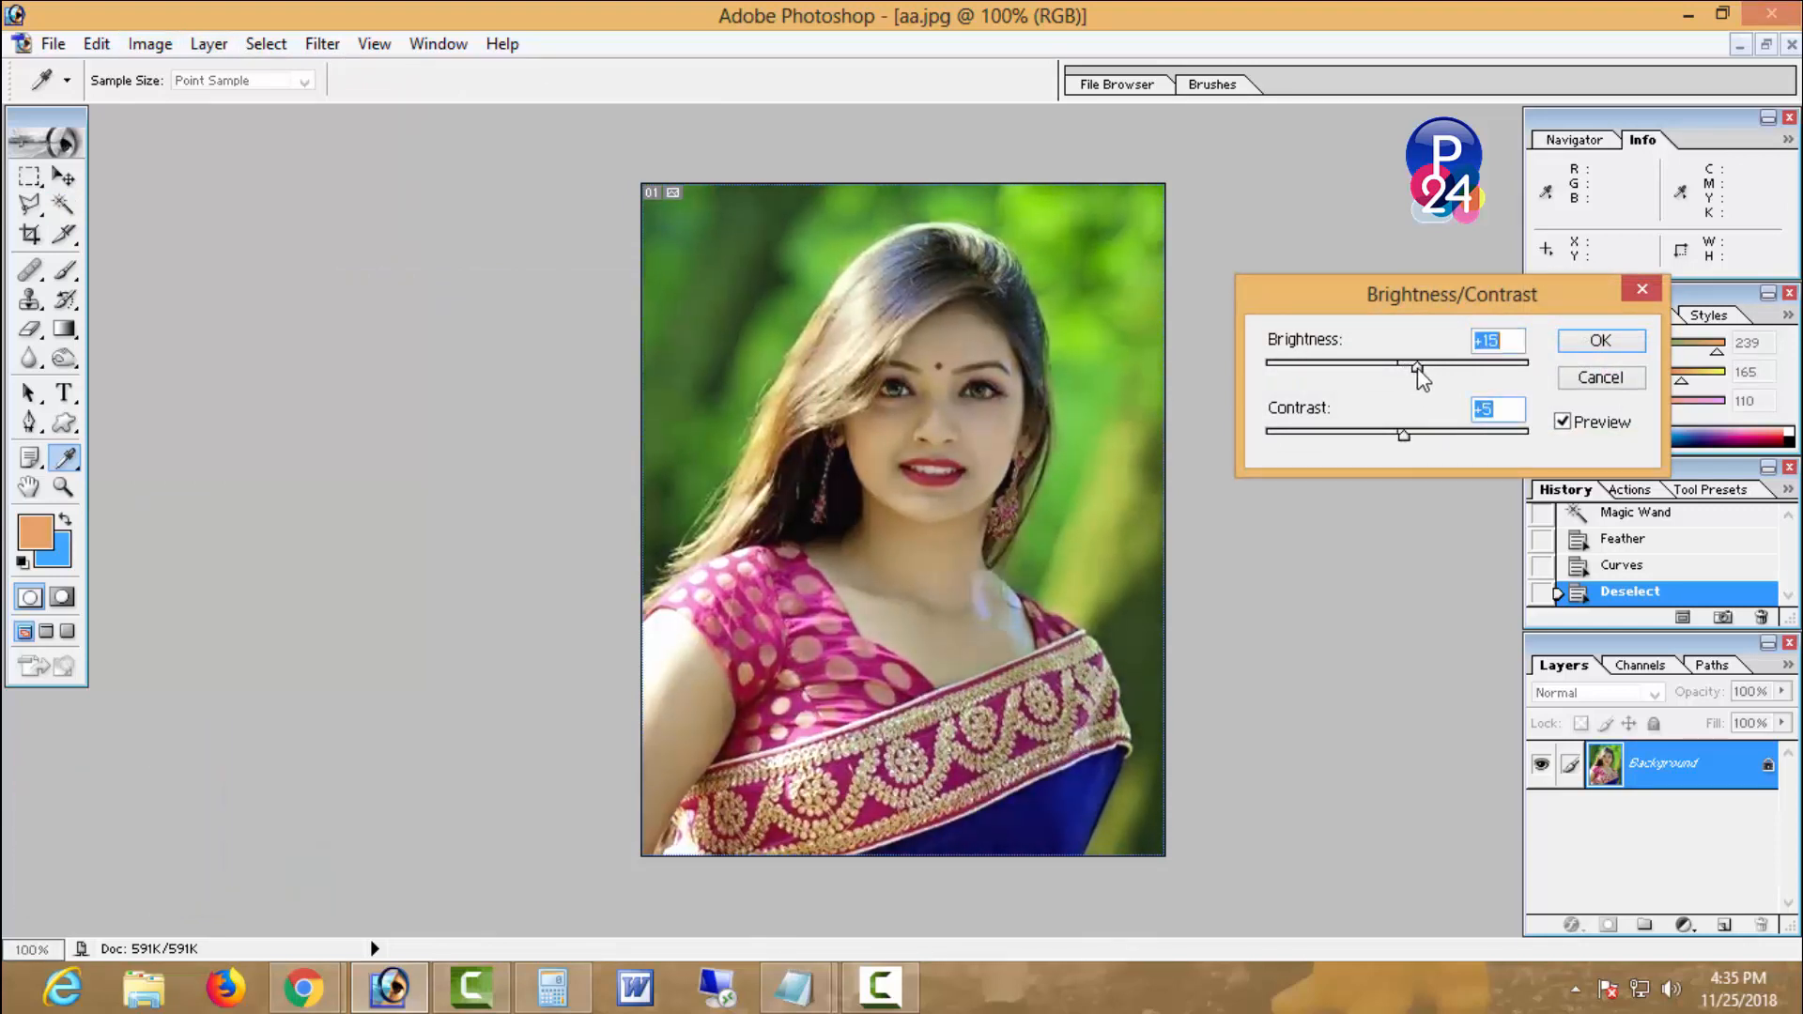
pyautogui.click(1594, 344)
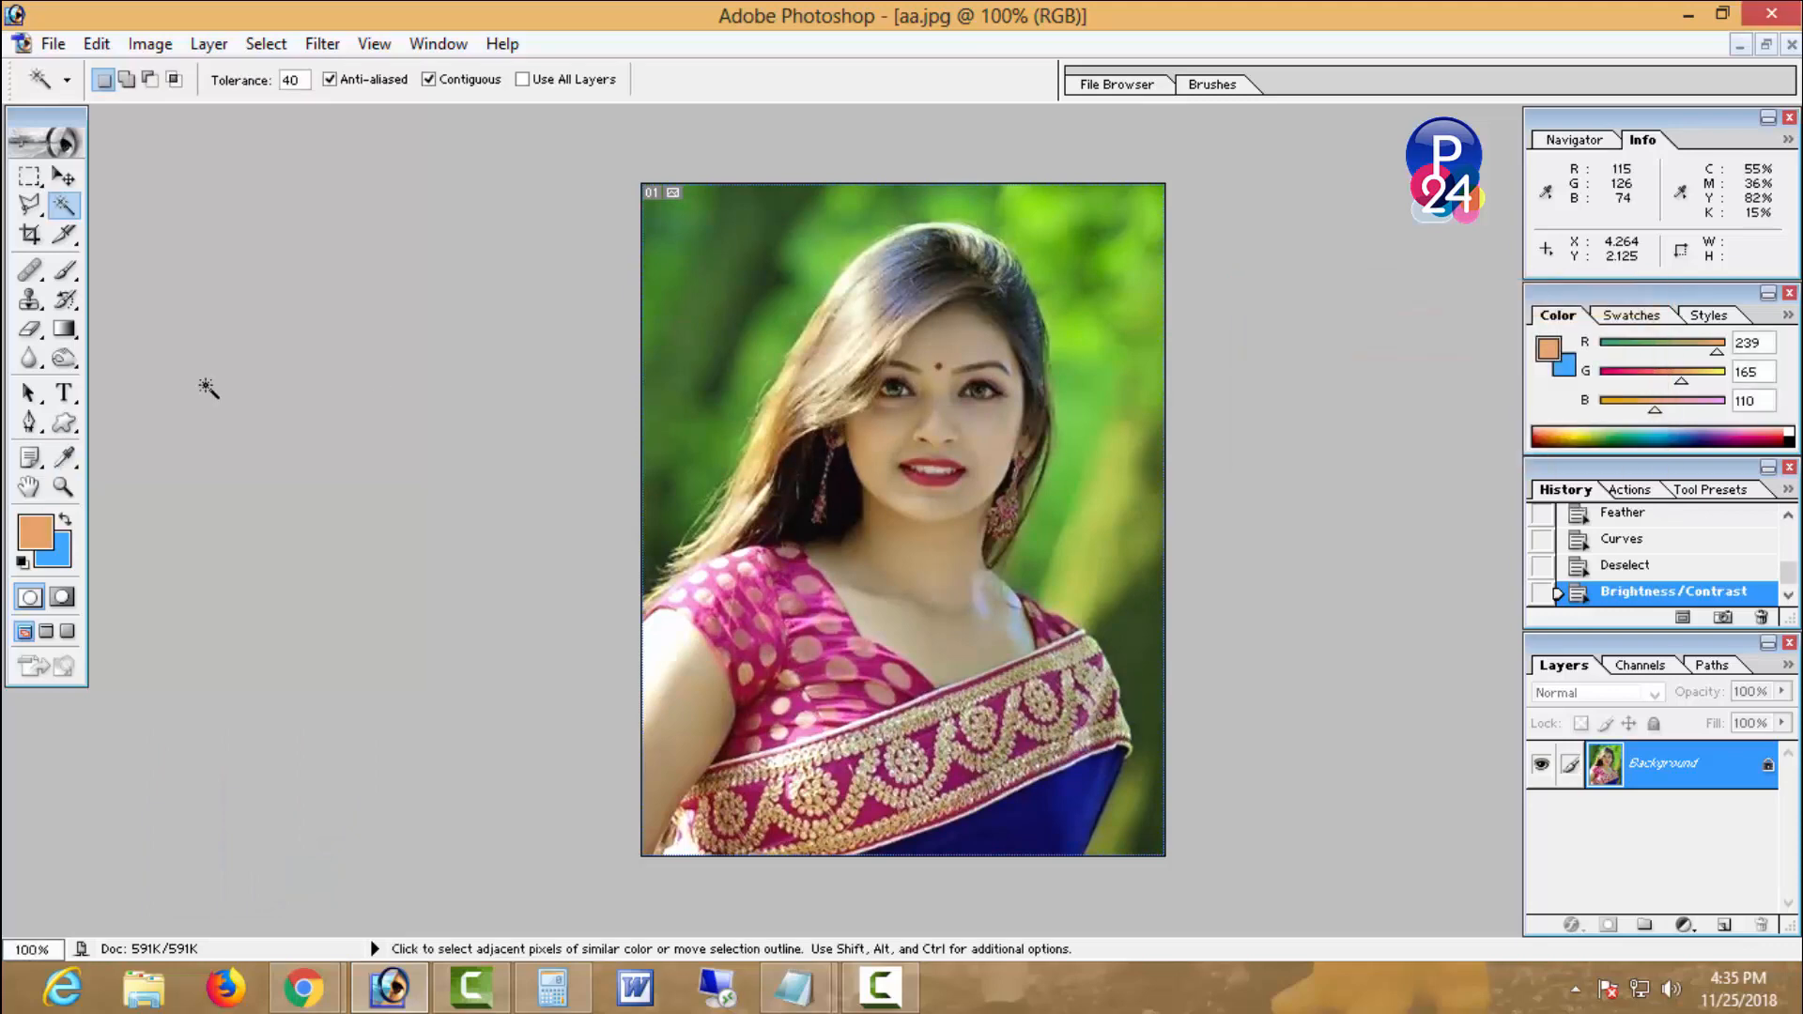
# - Start a Pen path at the photo's left edge and trace the upper edge of the pink sleeve over the shoulder
pyautogui.click(30, 432)
pyautogui.keyDown('ctrl'); pyautogui.click(935, 626); pyautogui.keyUp('ctrl')
pyautogui.keyDown('ctrl'); pyautogui.click(936, 626); pyautogui.keyUp('ctrl')
pyautogui.moveTo(841, 499); pyautogui.dragTo(630, 574)
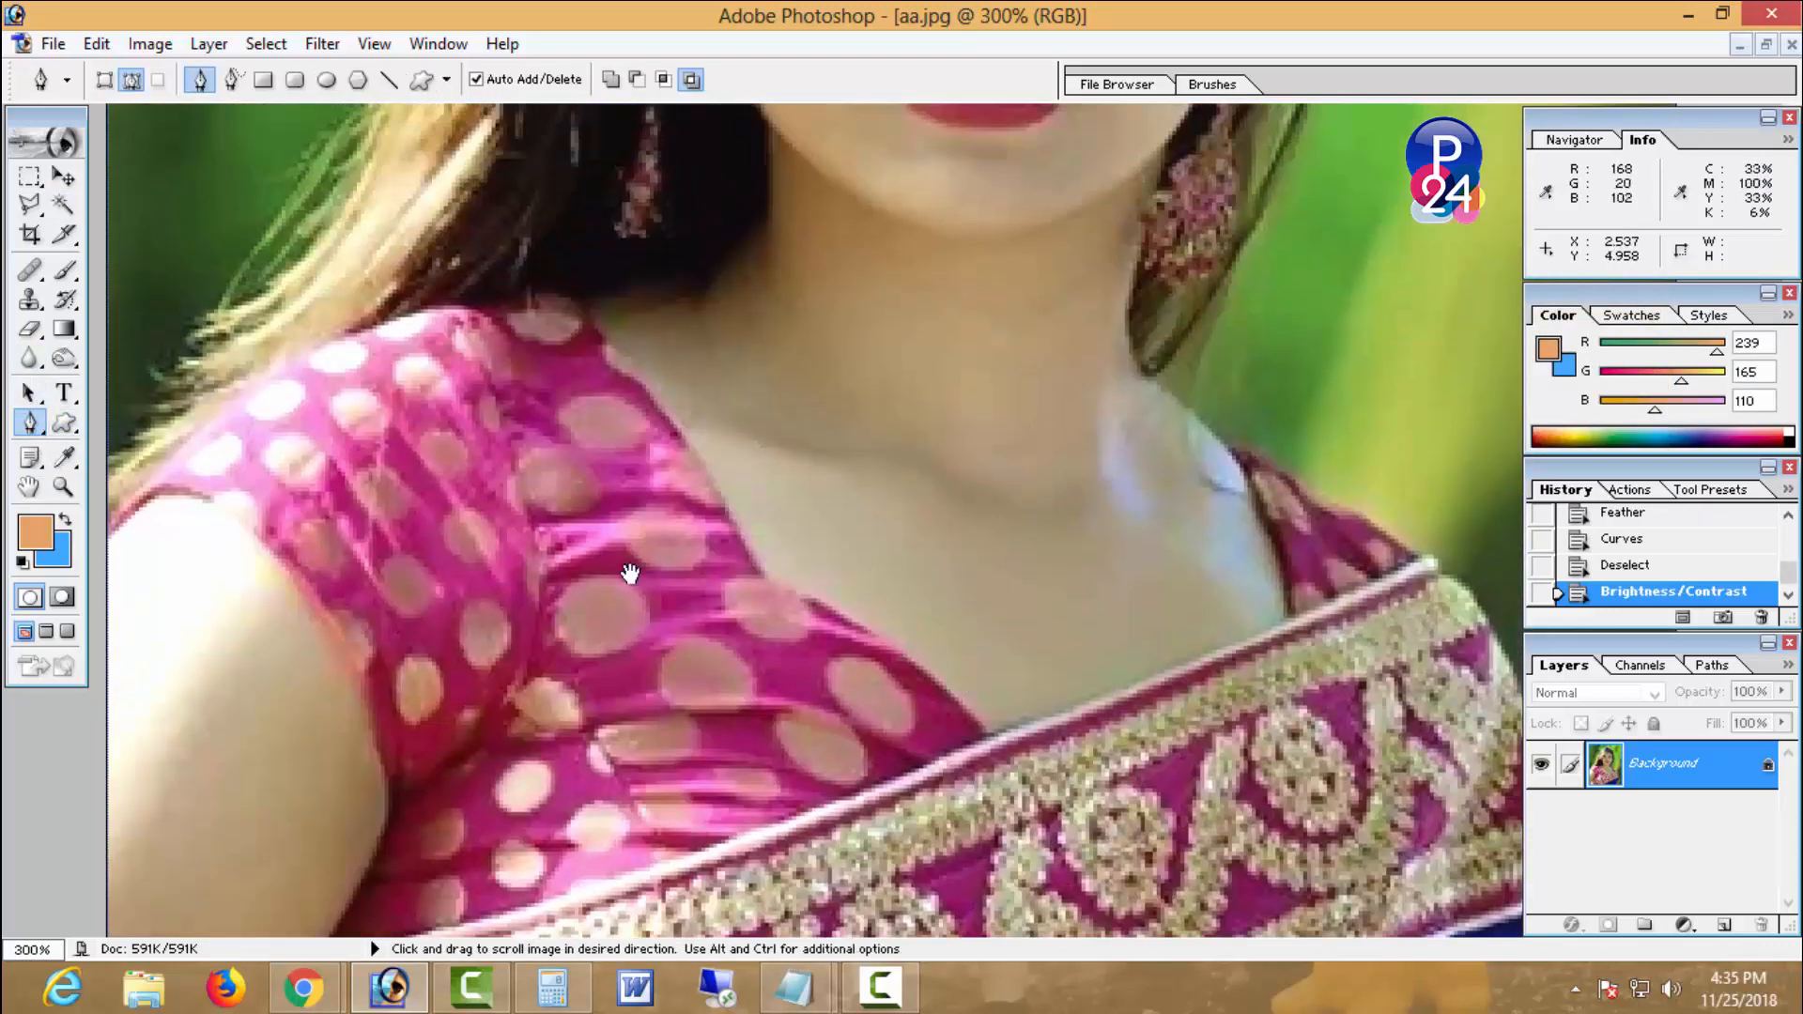
pyautogui.moveTo(336, 494); pyautogui.dragTo(338, 521)
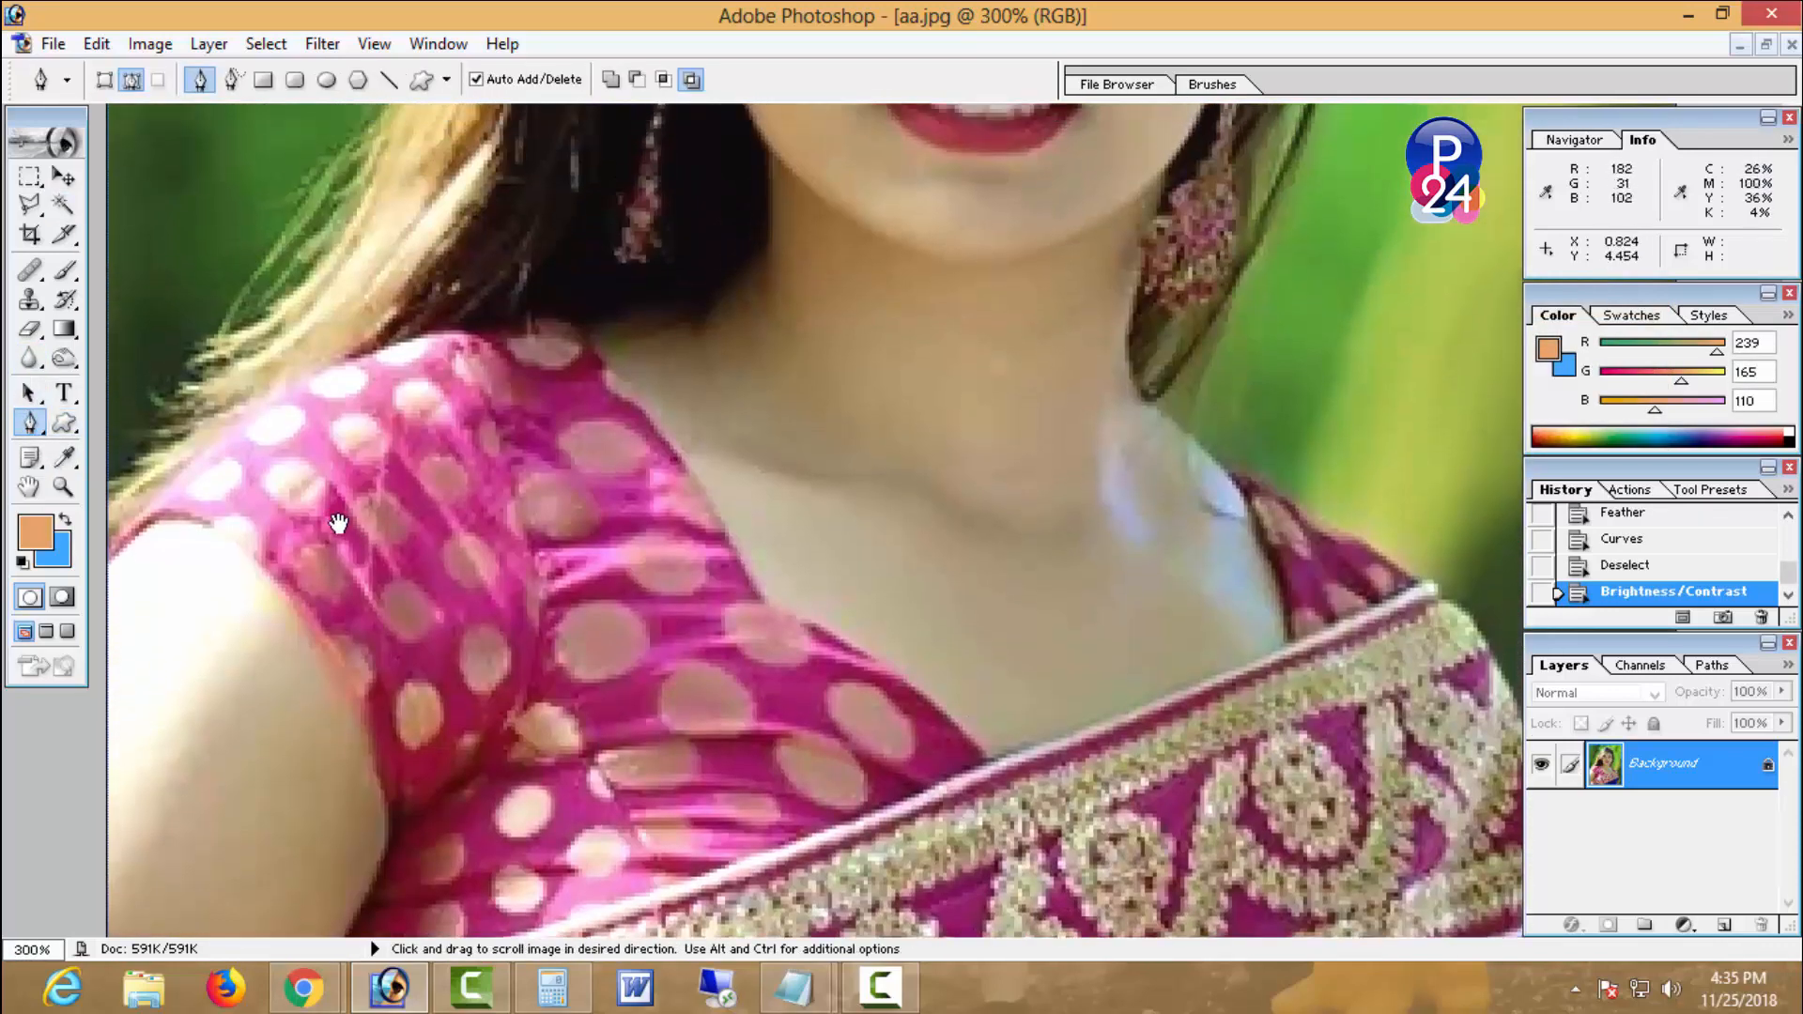
pyautogui.keyDown('ctrl'); pyautogui.click(151, 526); pyautogui.keyUp('ctrl')
pyautogui.keyDown('alt'); pyautogui.click(160, 527); pyautogui.keyUp('alt')
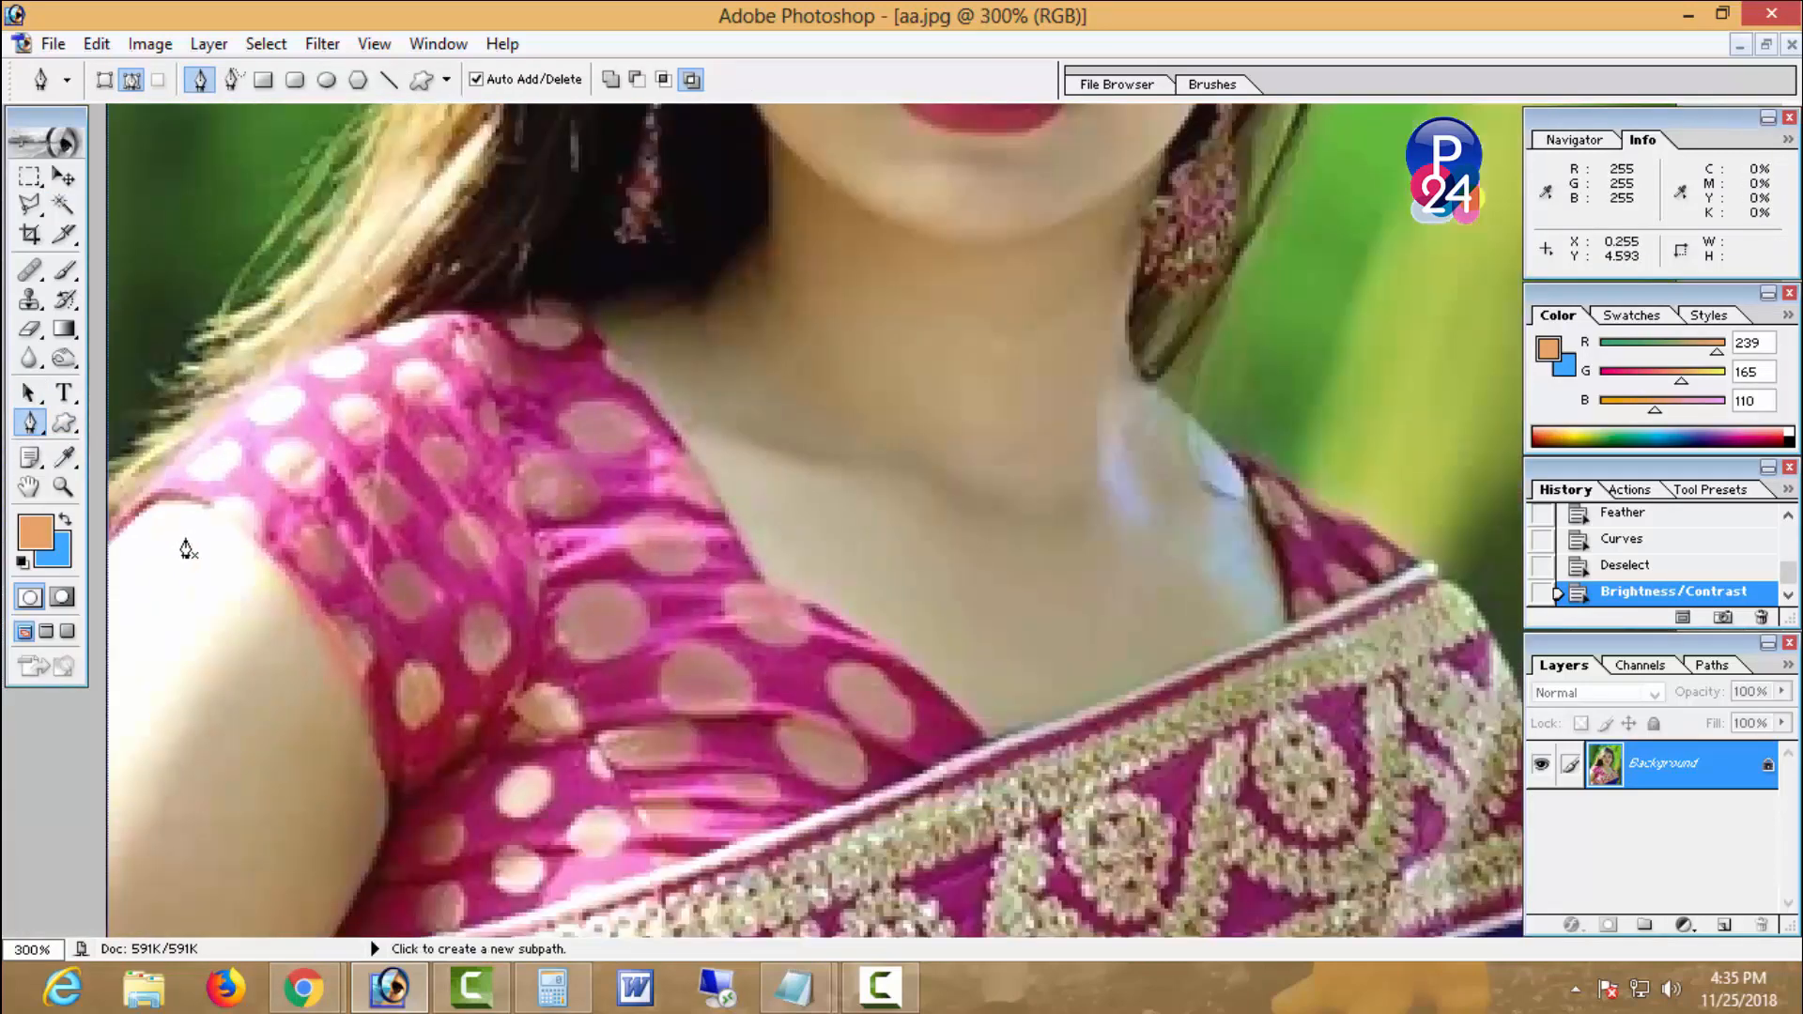
pyautogui.click(108, 533)
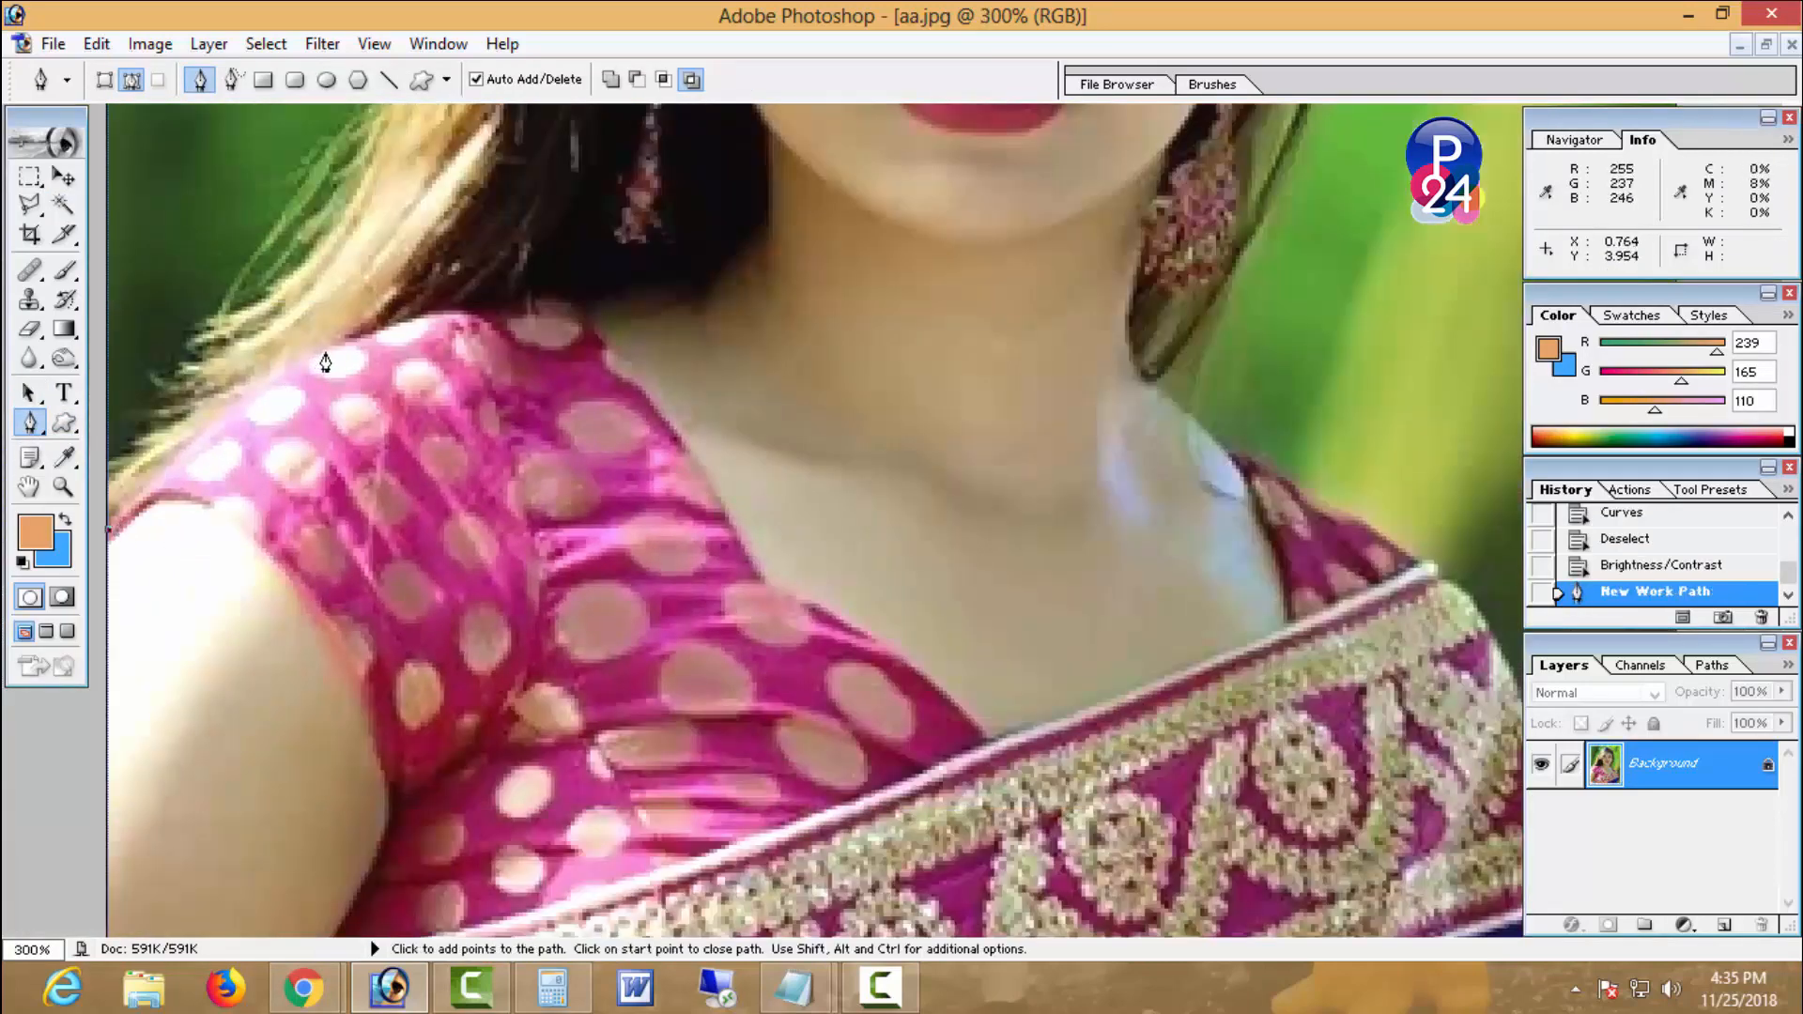
pyautogui.moveTo(325, 353); pyautogui.dragTo(477, 288)
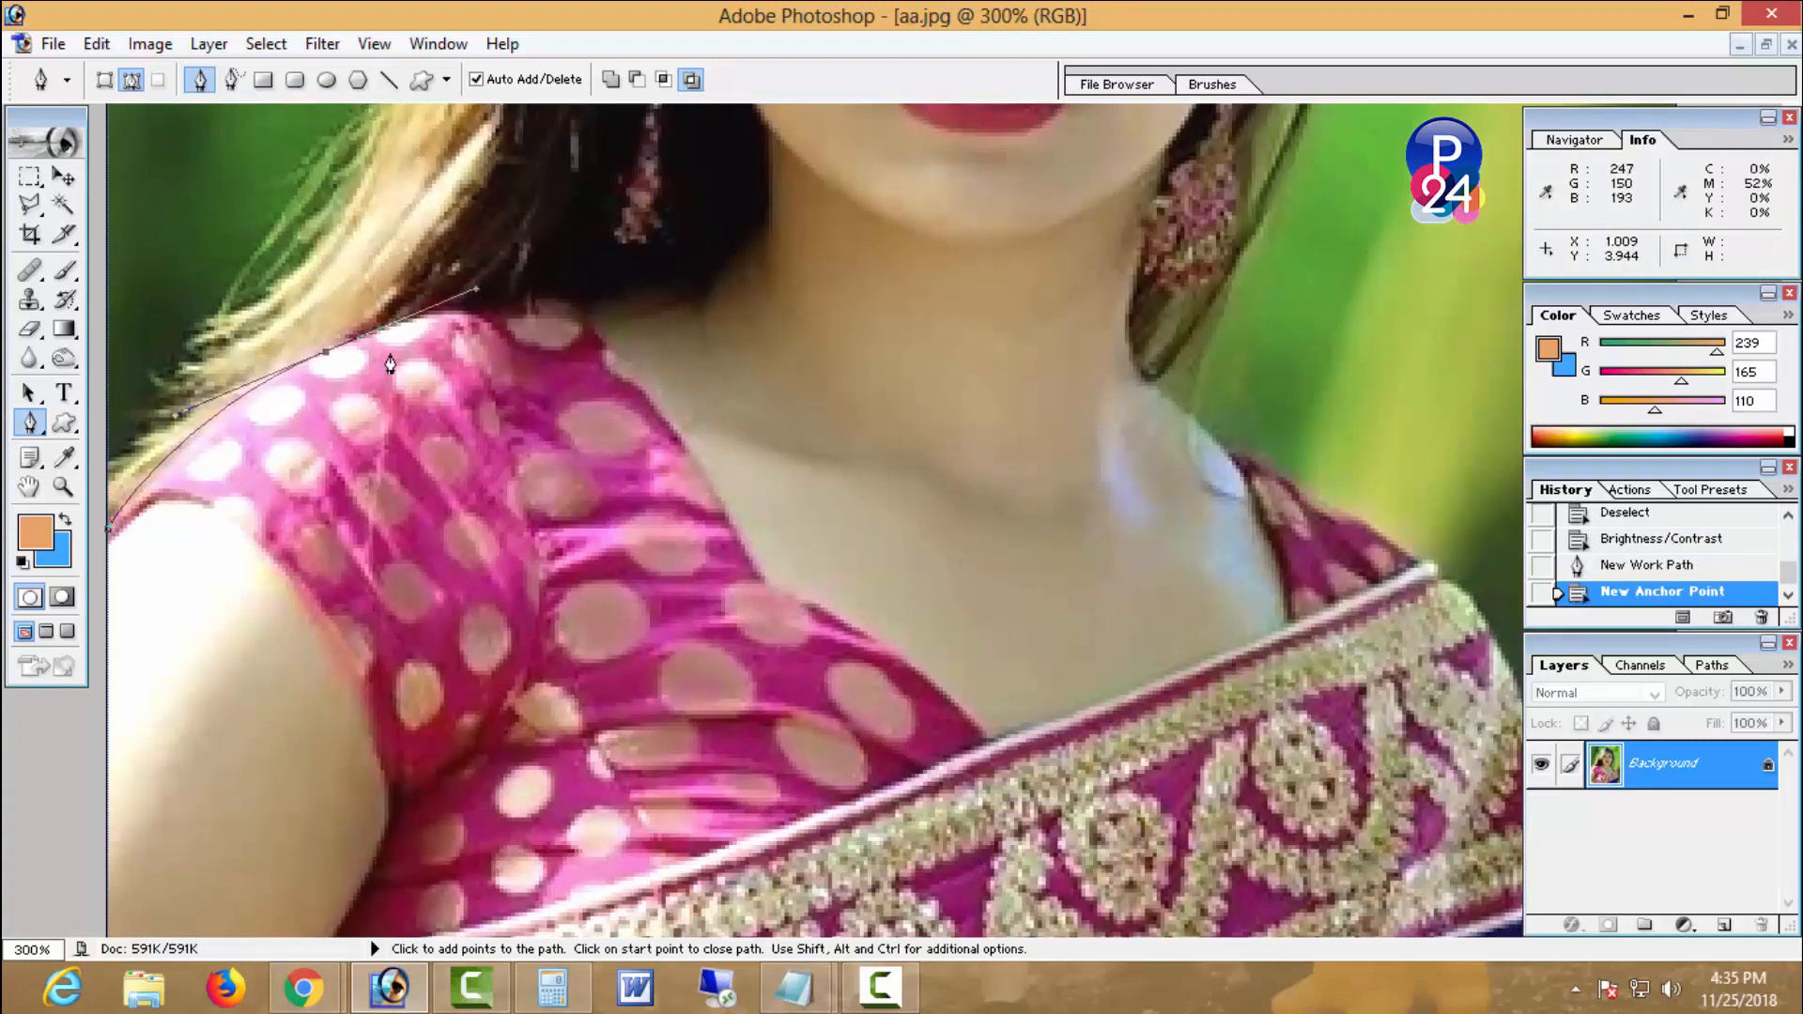
pyautogui.keyDown('alt'); pyautogui.click(325, 353); pyautogui.keyUp('alt')
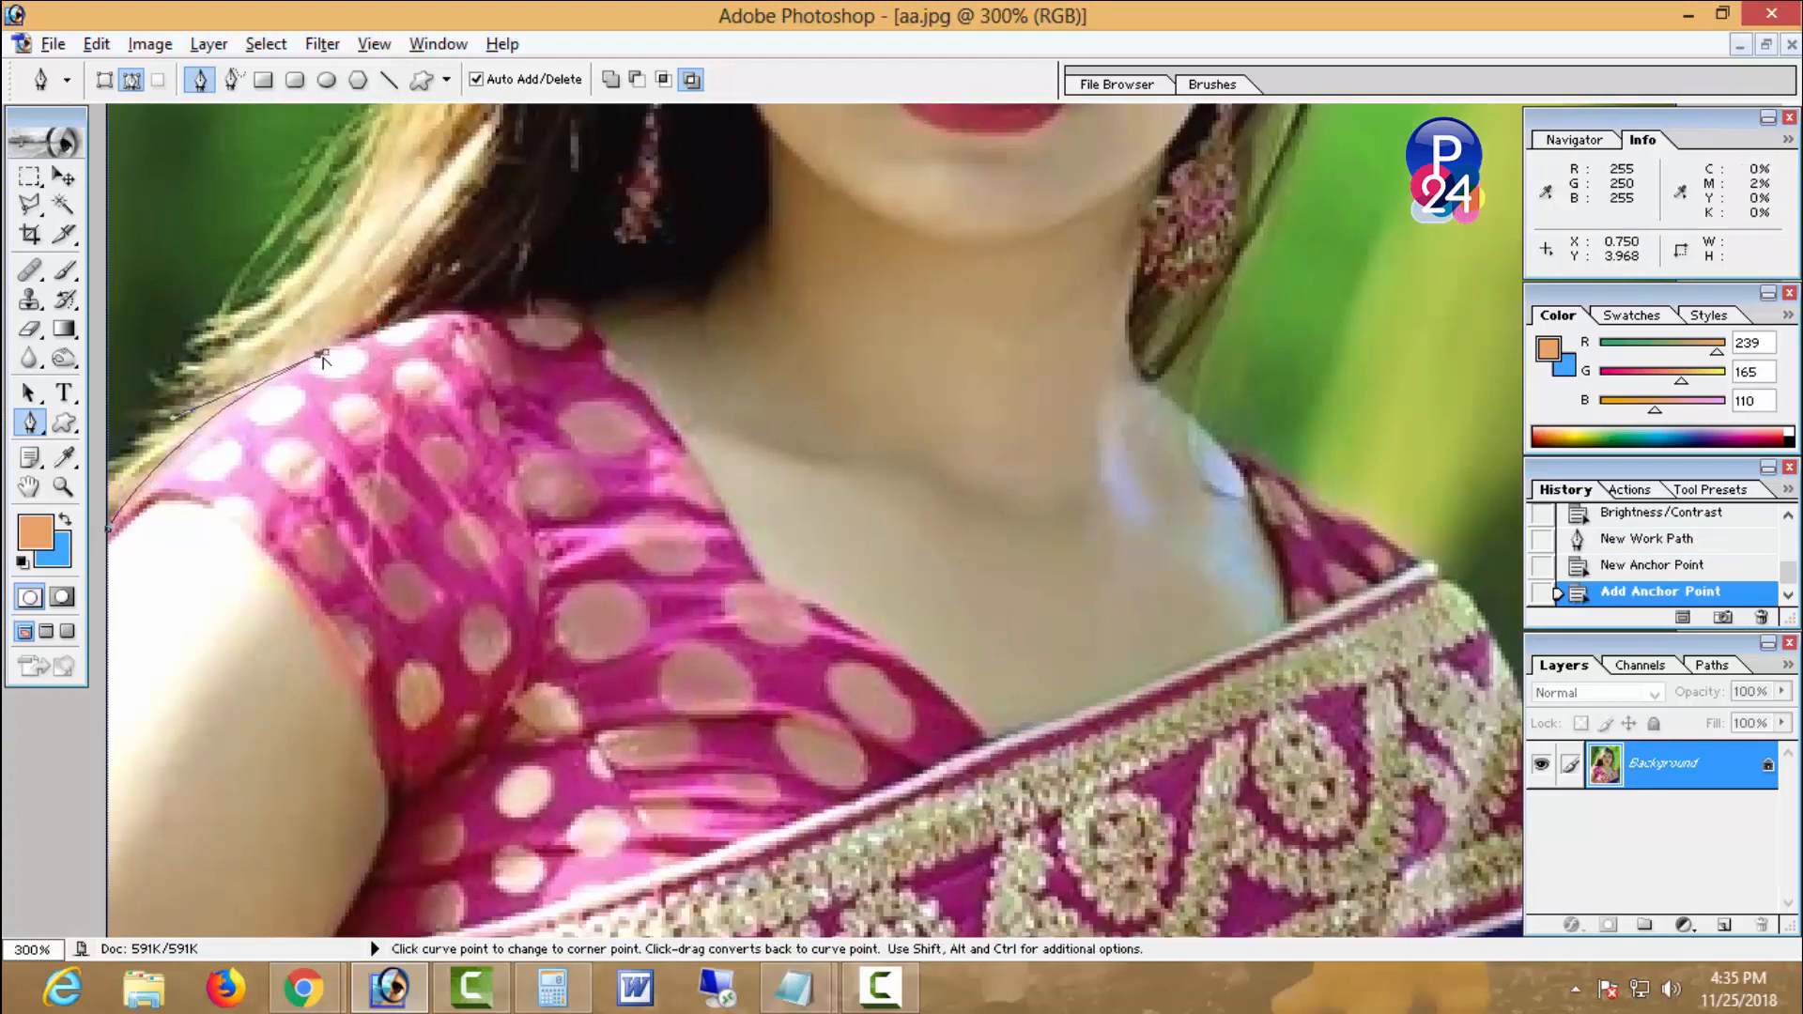
pyautogui.click(383, 328)
pyautogui.click(416, 318)
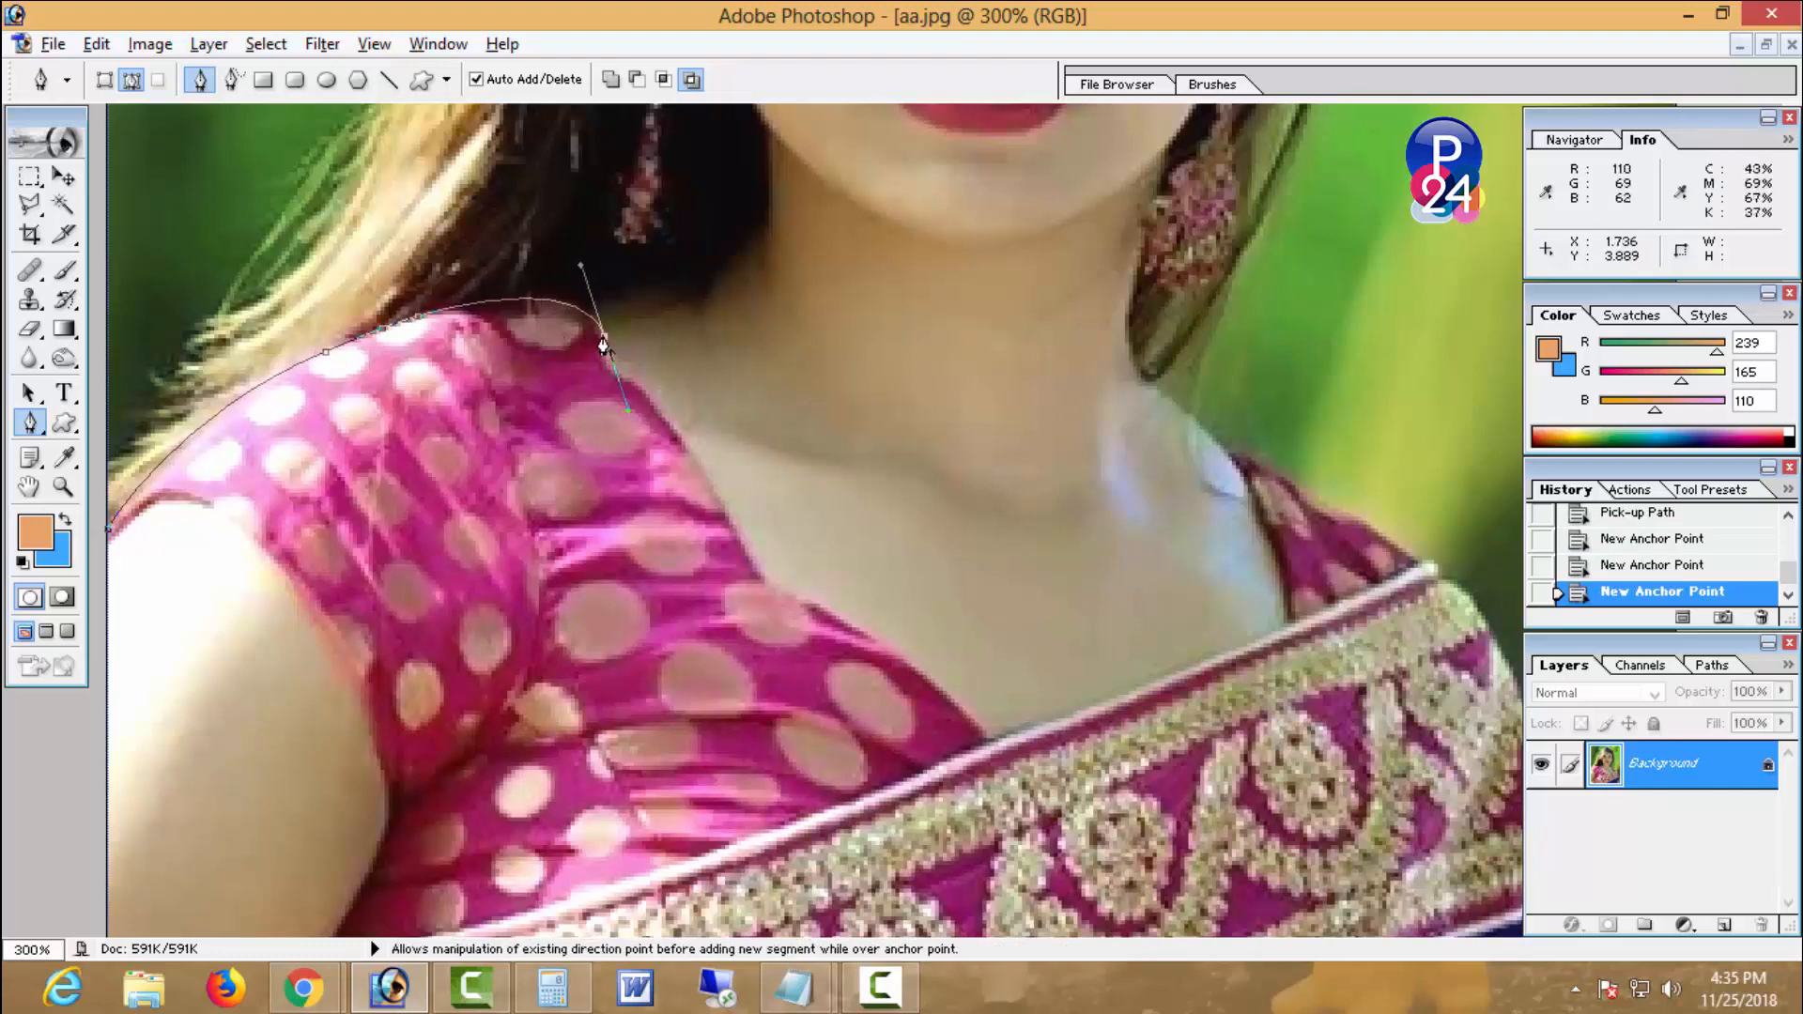
# - Extend the path around the blouse neckline, following the saree border, to the woman's opposite shoulder
pyautogui.keyDown('alt'); pyautogui.click(604, 336); pyautogui.keyUp('alt')
pyautogui.click(636, 381)
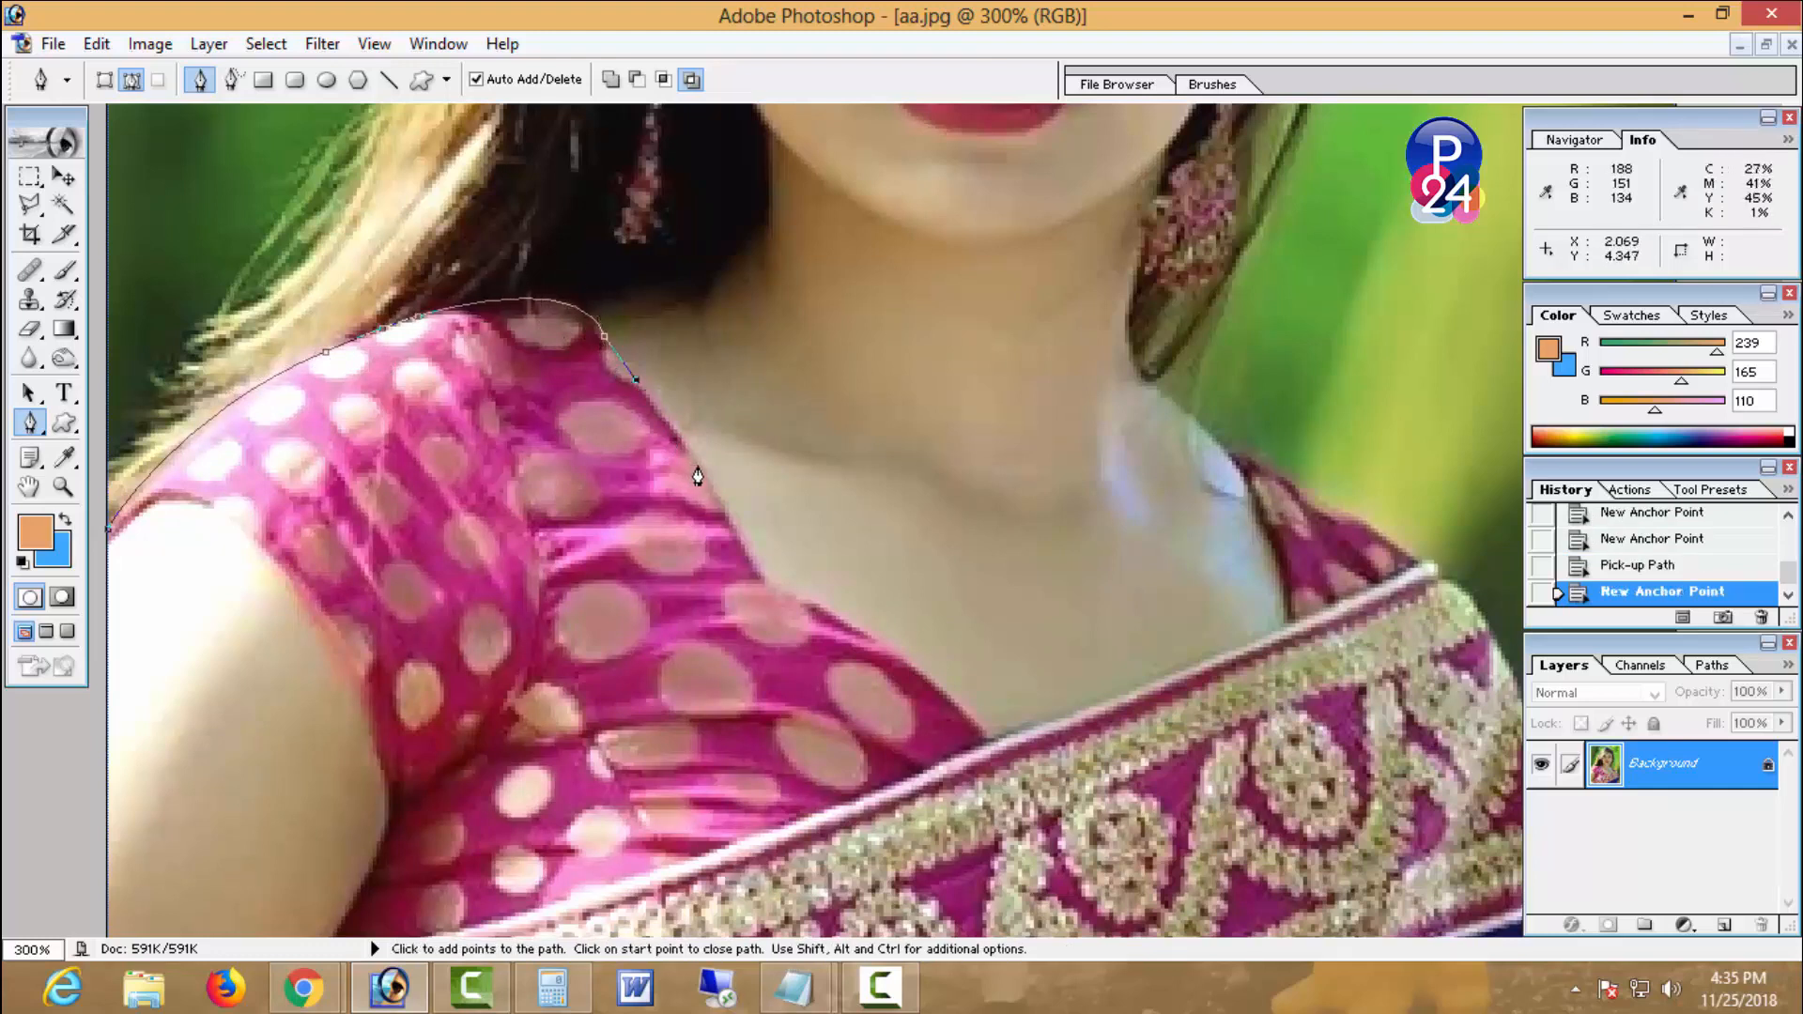
pyautogui.click(676, 431)
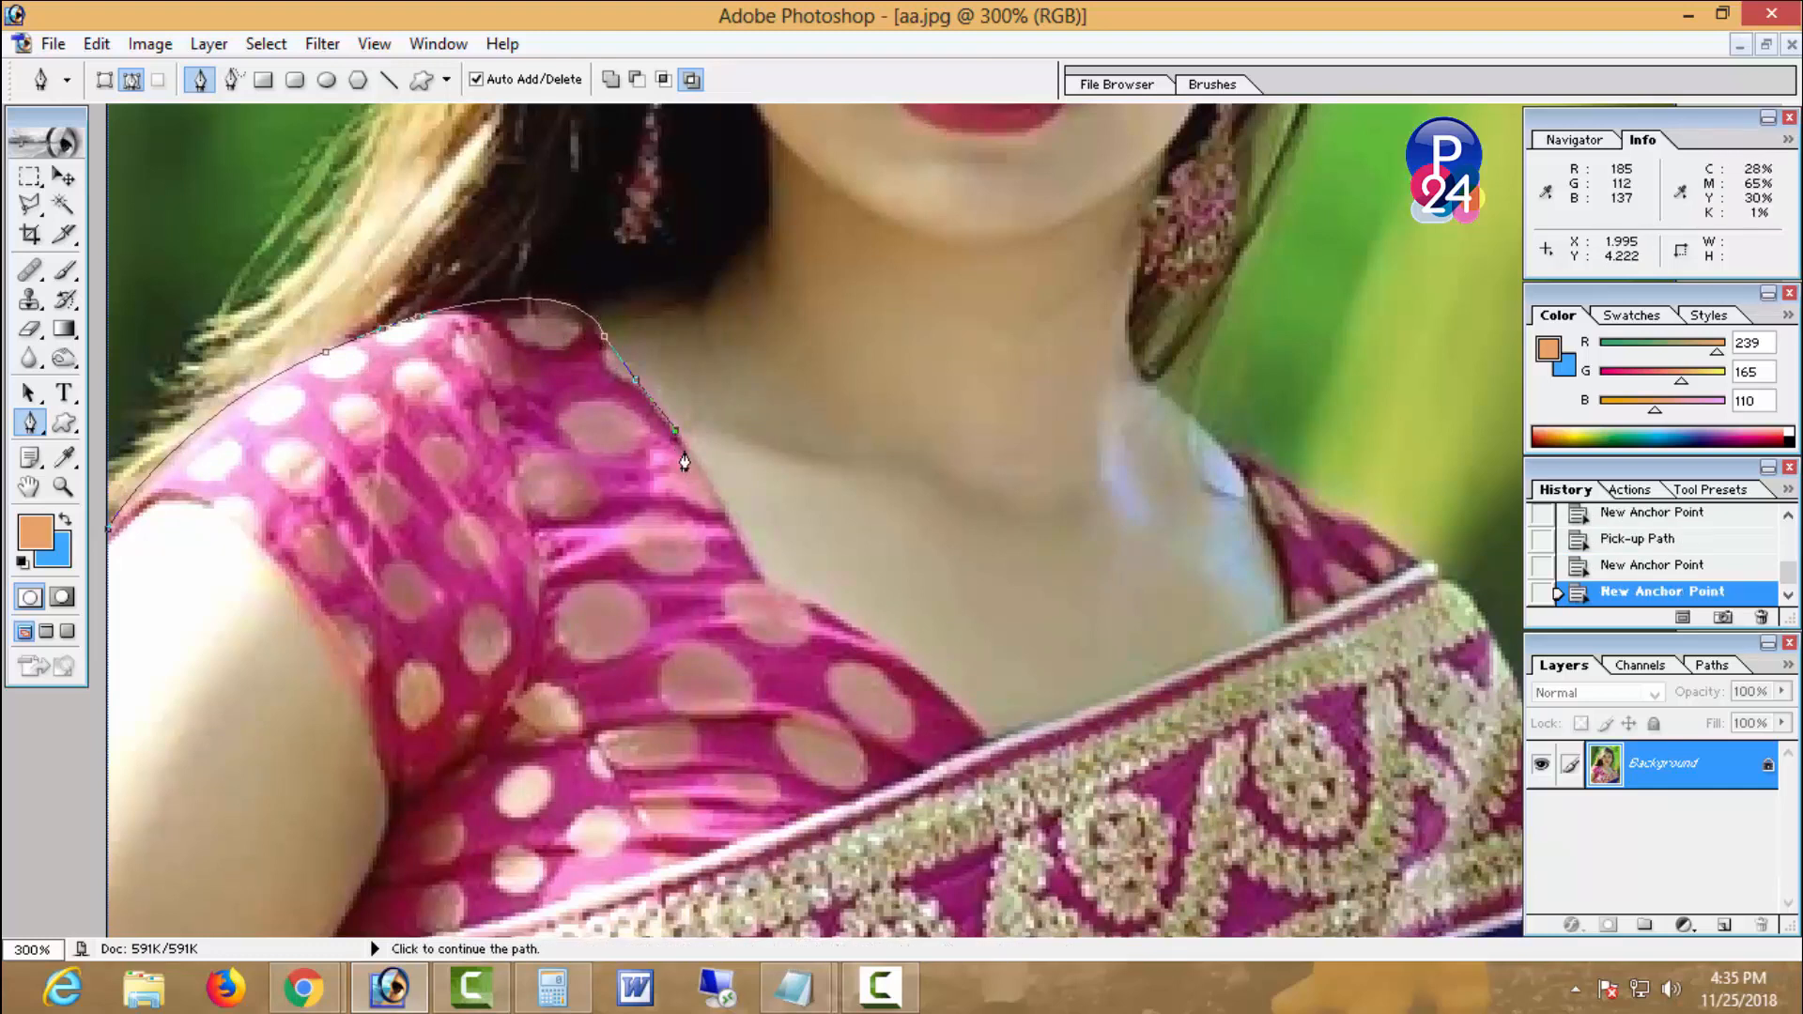
pyautogui.click(739, 531)
pyautogui.click(763, 578)
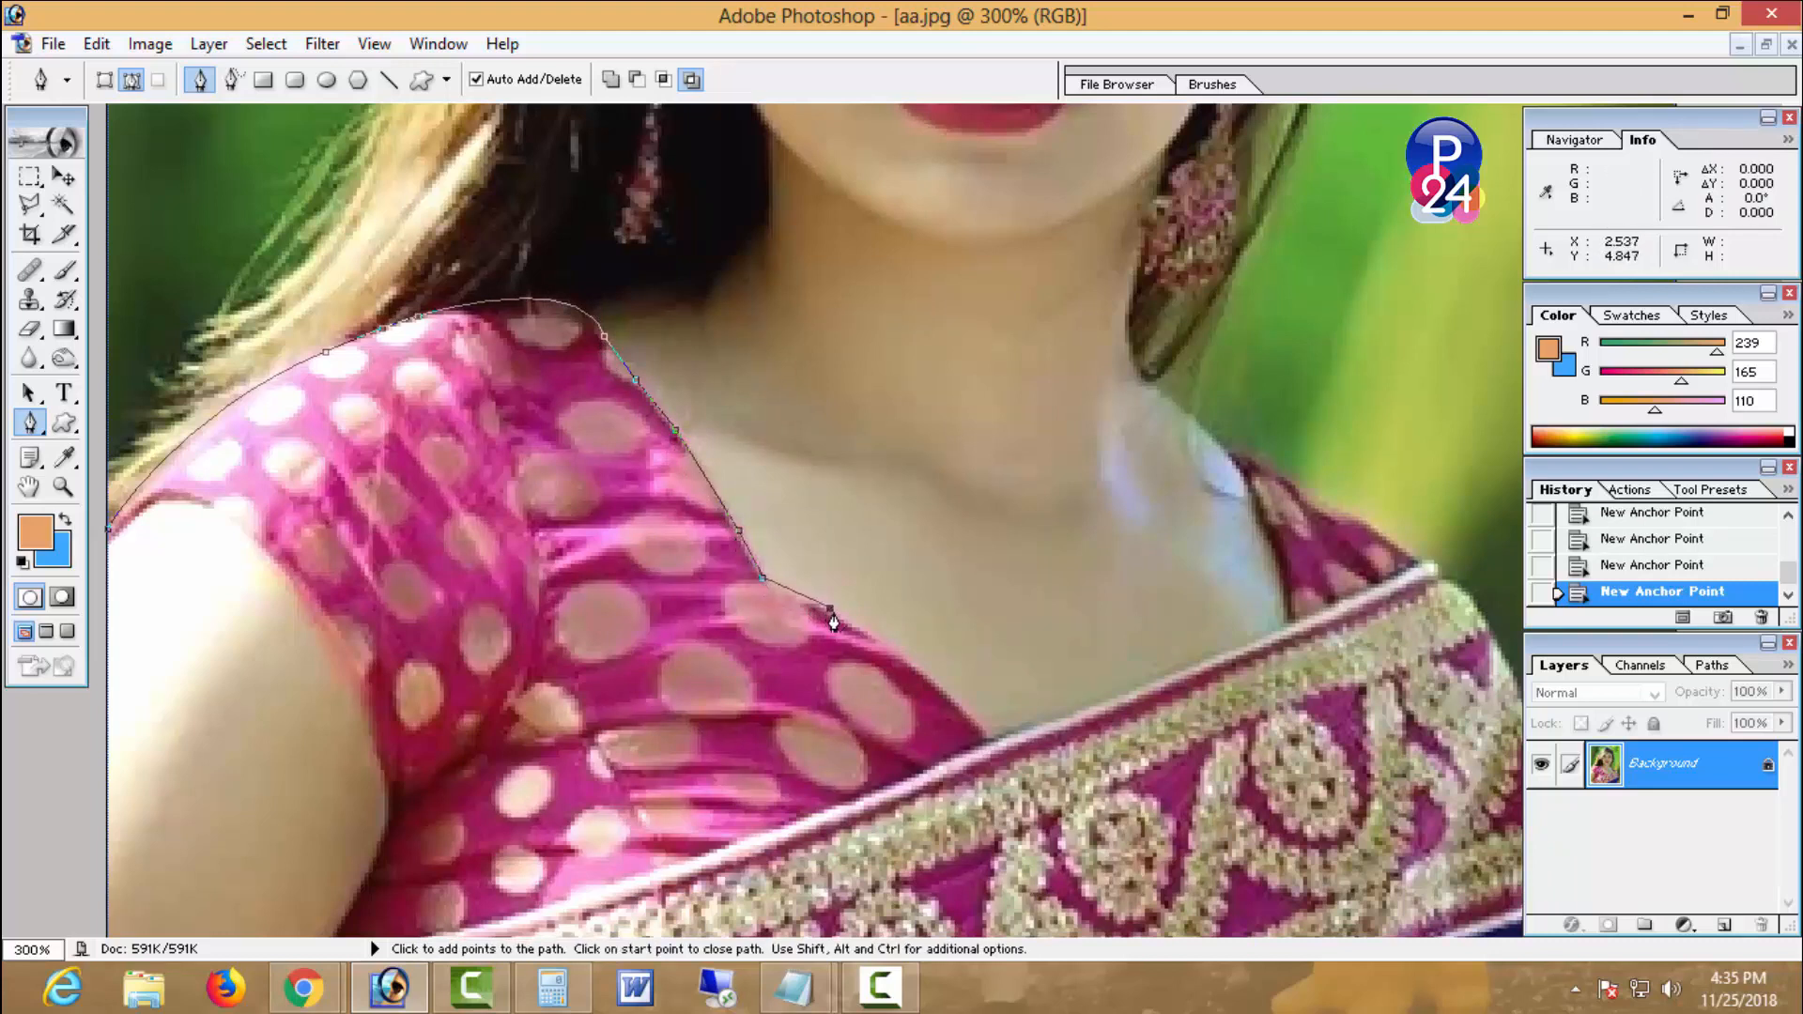
pyautogui.click(880, 641)
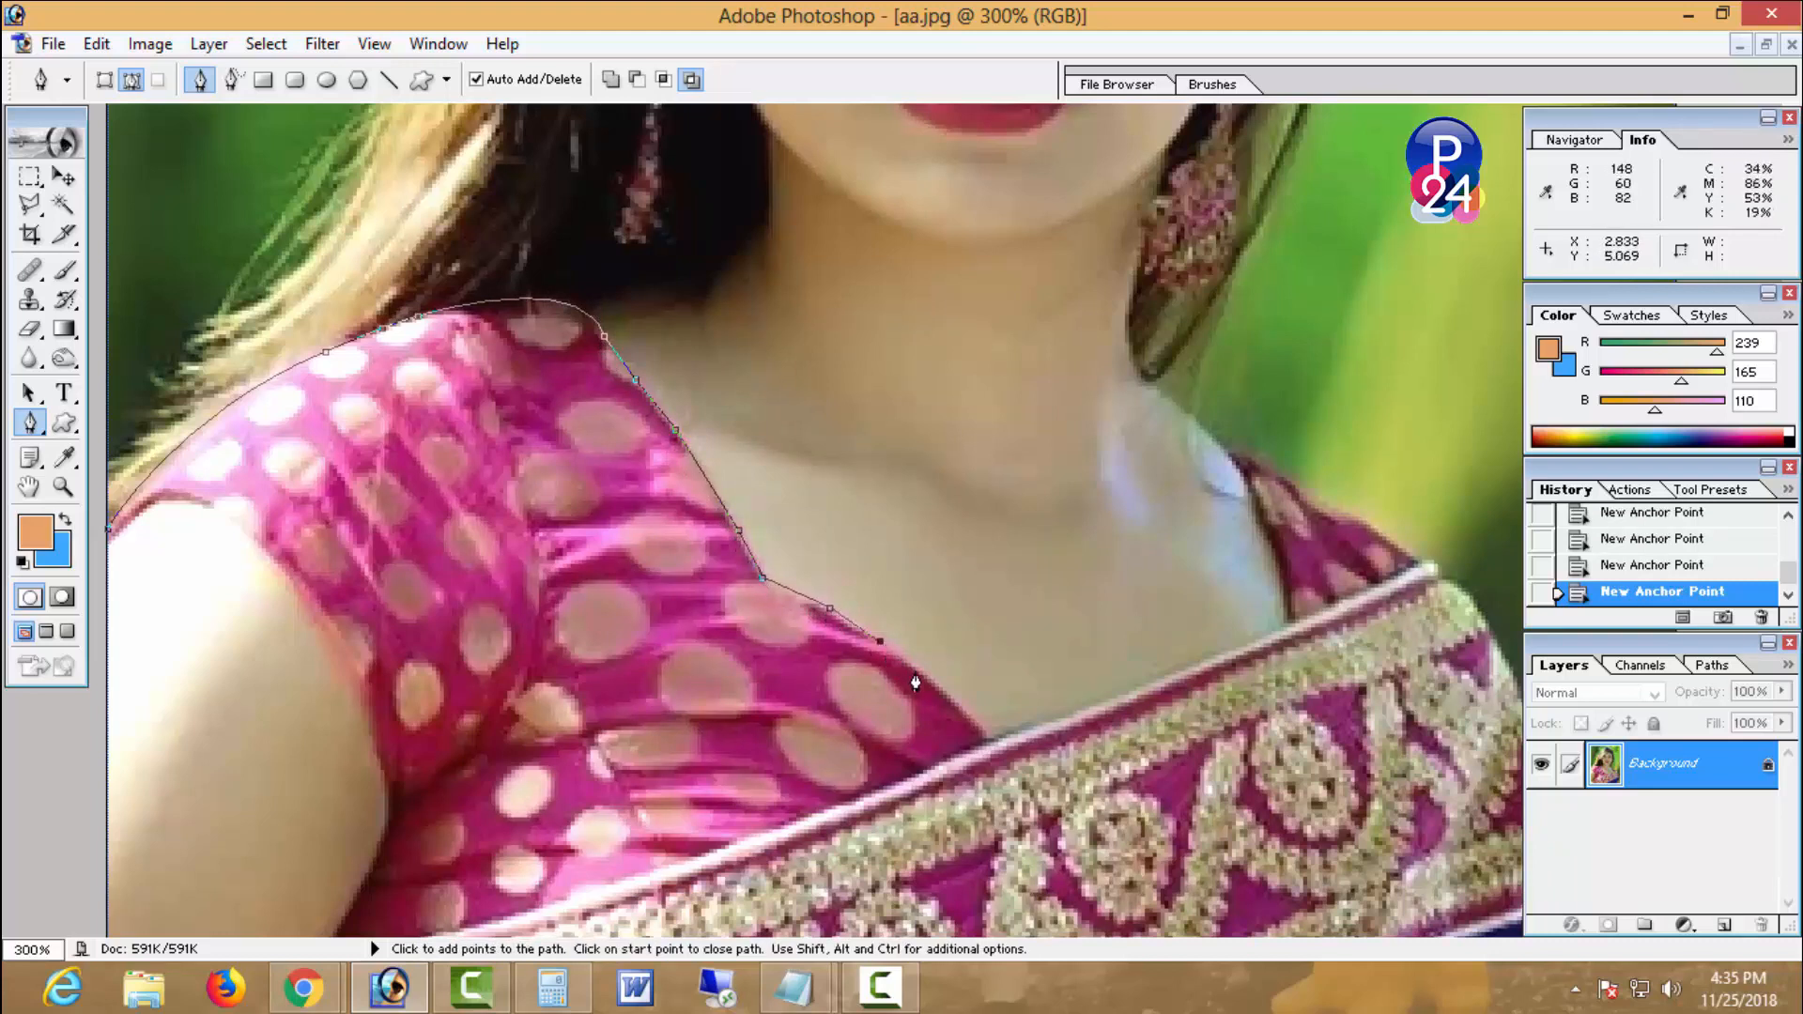
pyautogui.click(989, 729)
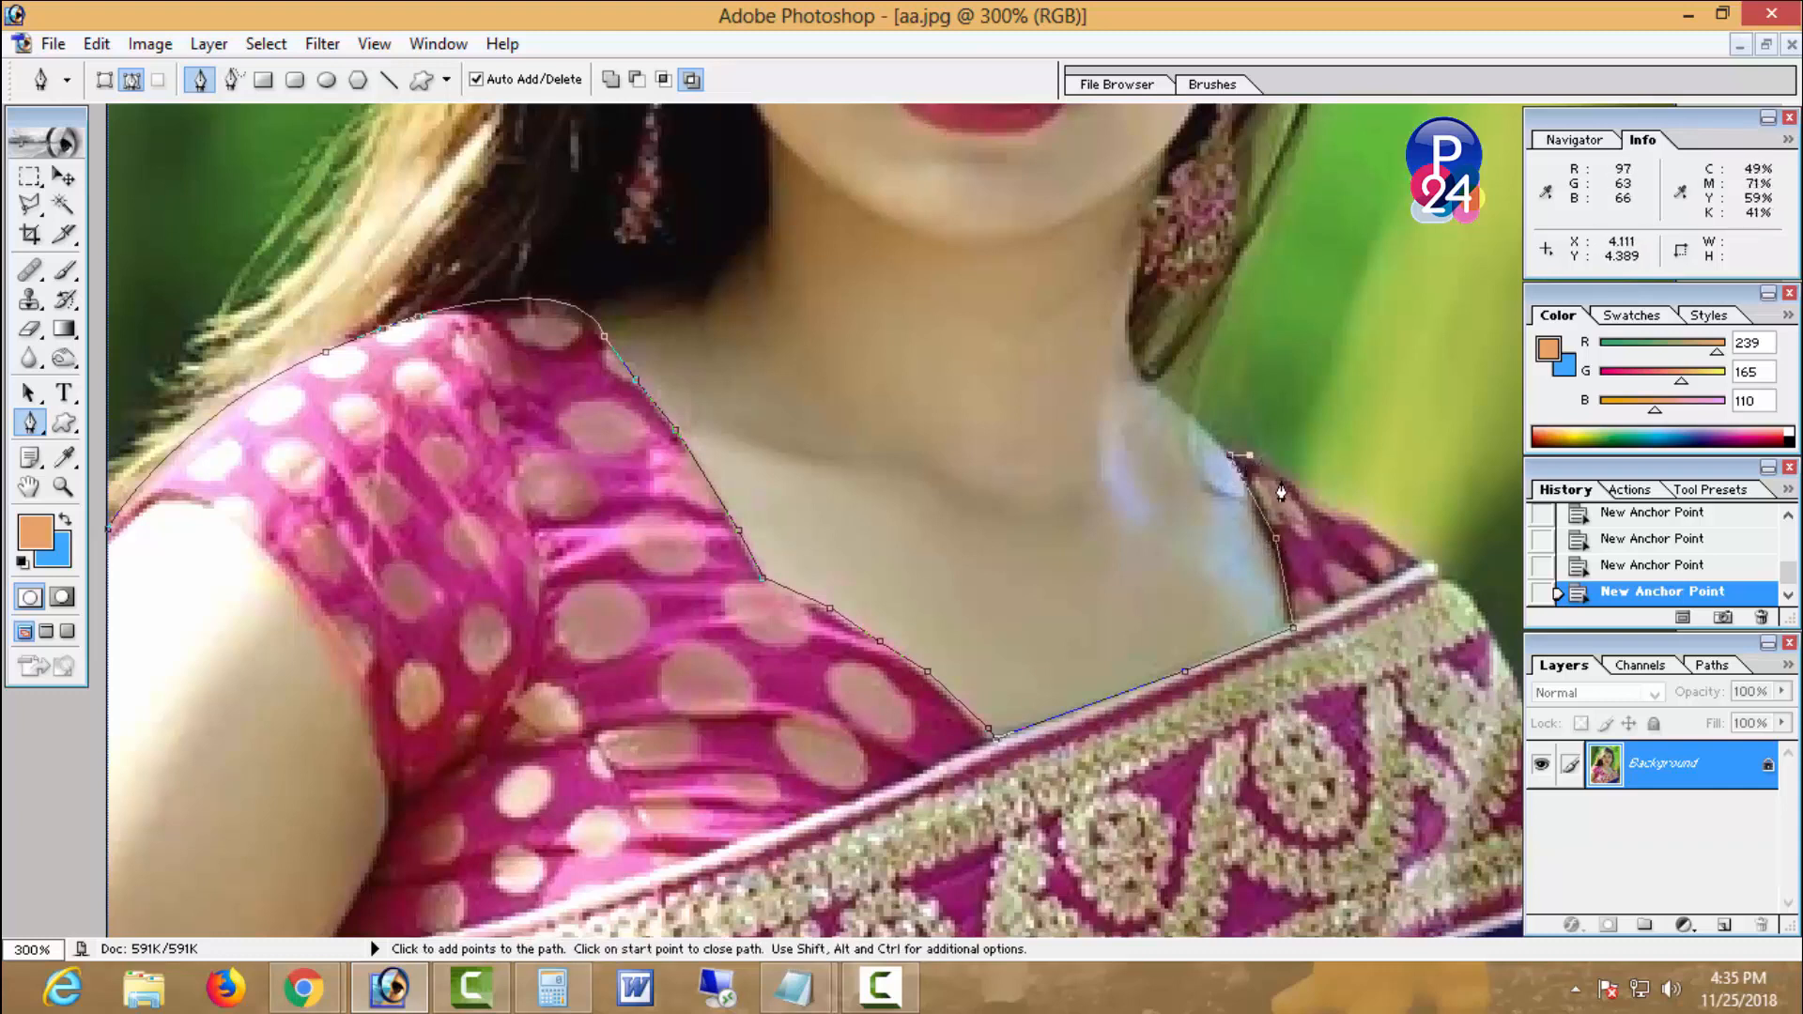
# - Continue the path over the far shoulder, down the saree's outer edge and along the photo's bottom edge to the arm
pyautogui.click(1318, 507)
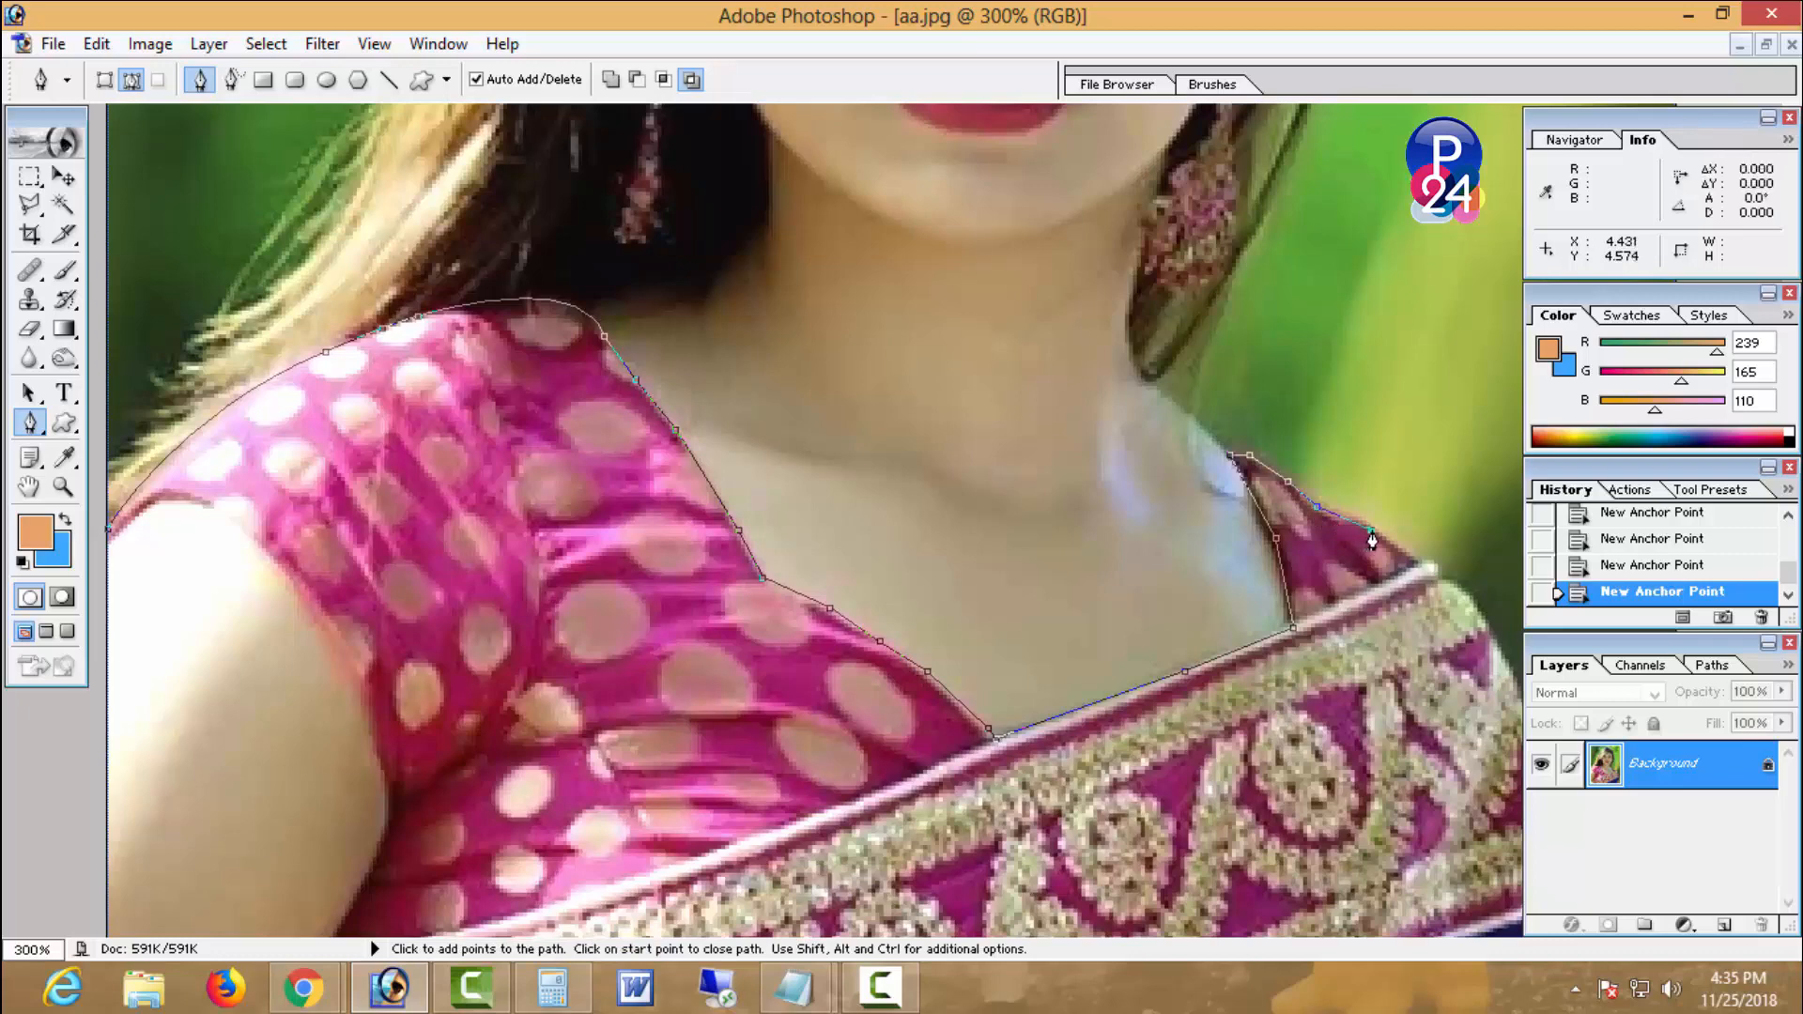
pyautogui.click(1434, 563)
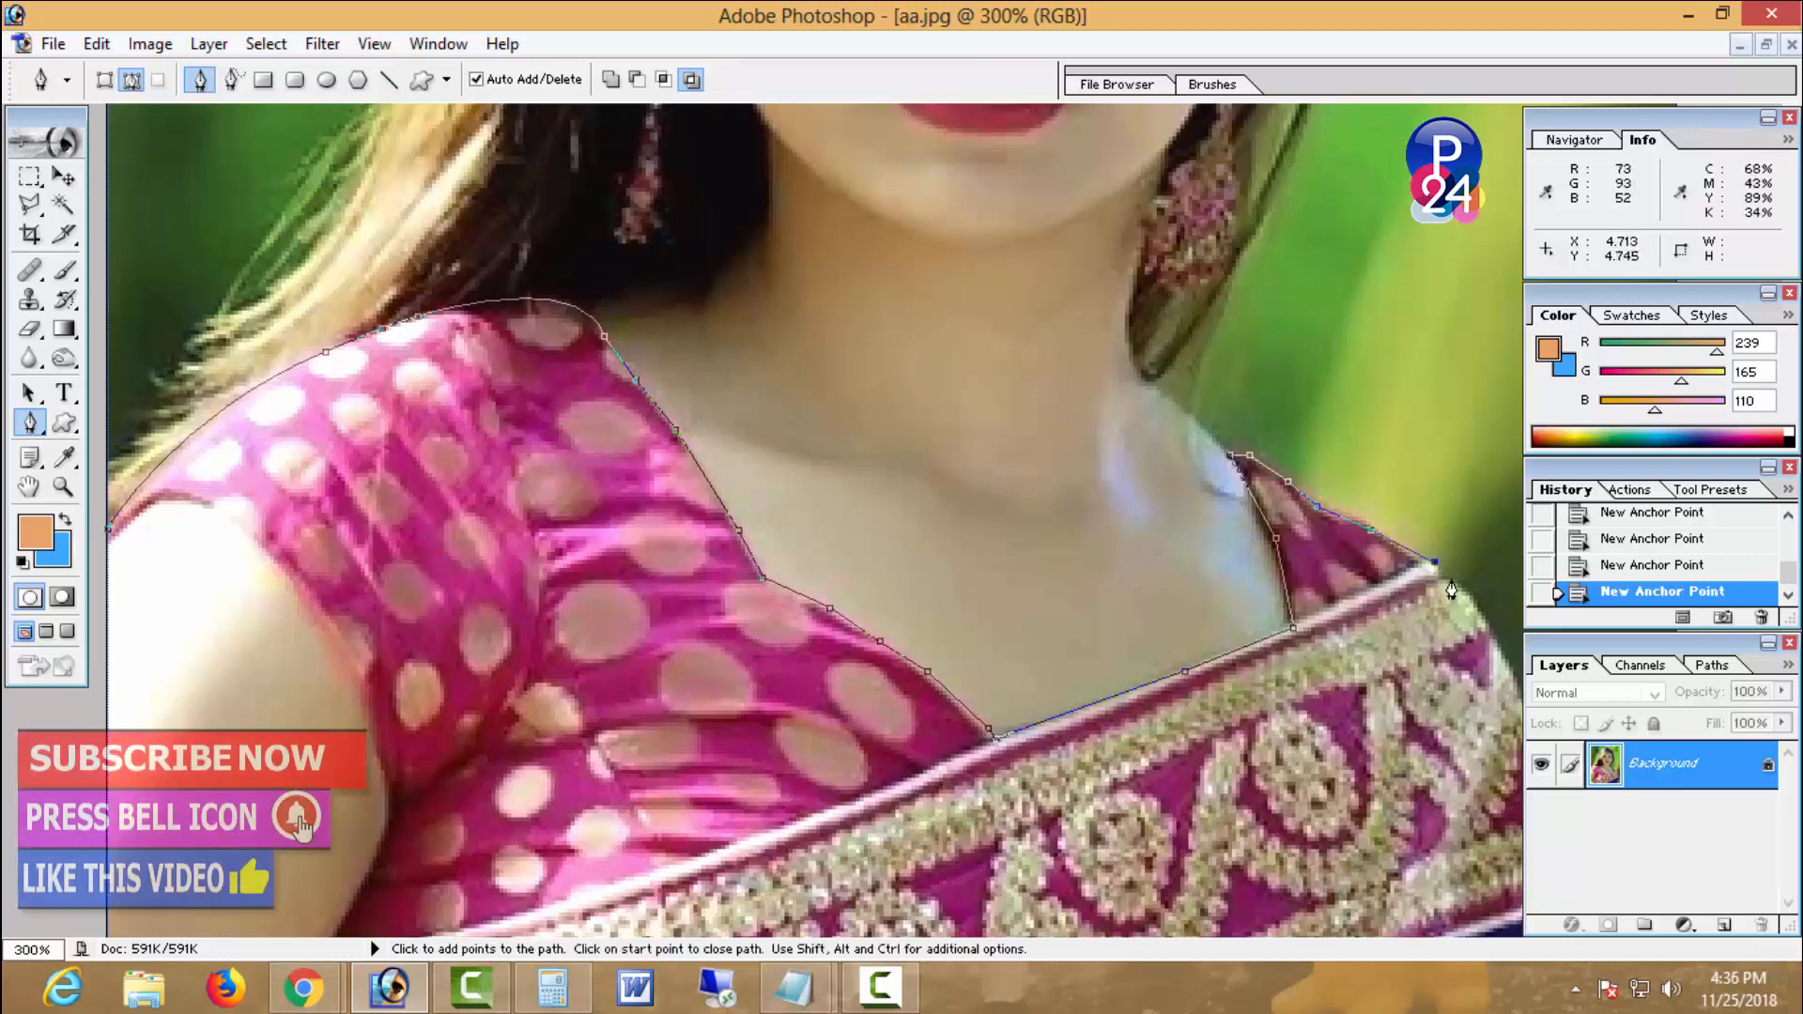
pyautogui.click(1451, 577)
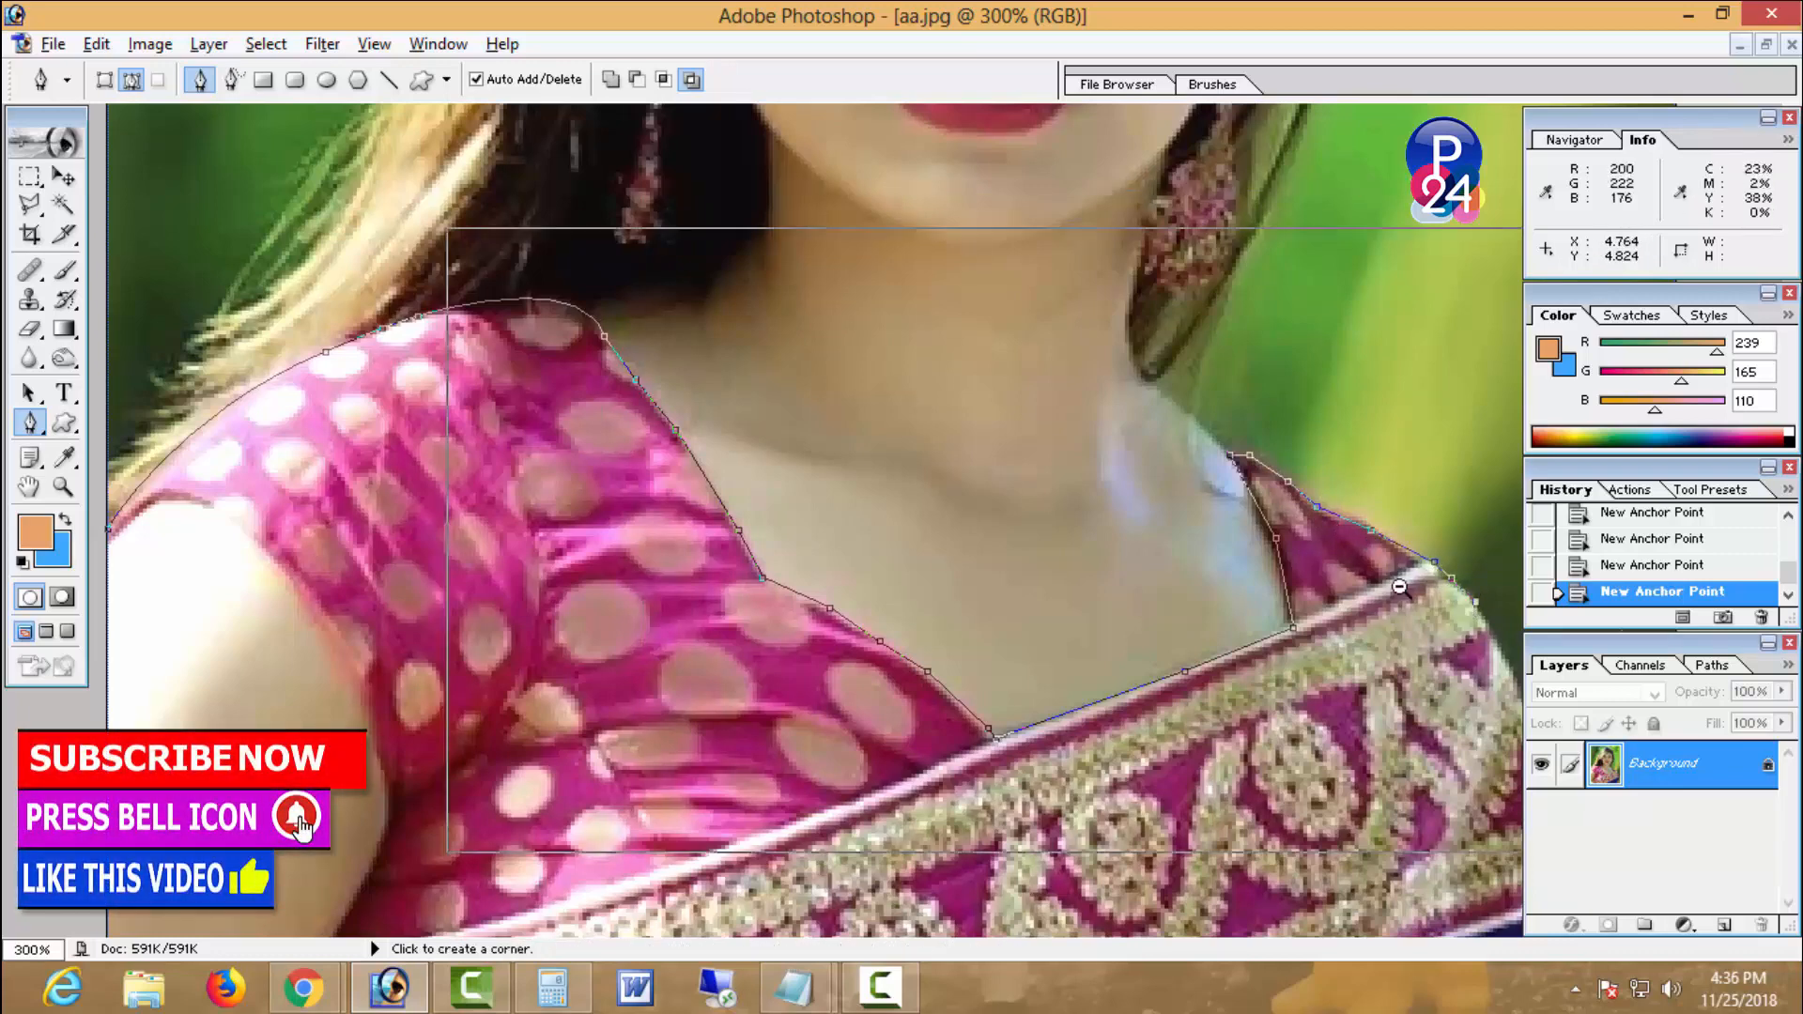
pyautogui.hotkey('ctrl', '-')
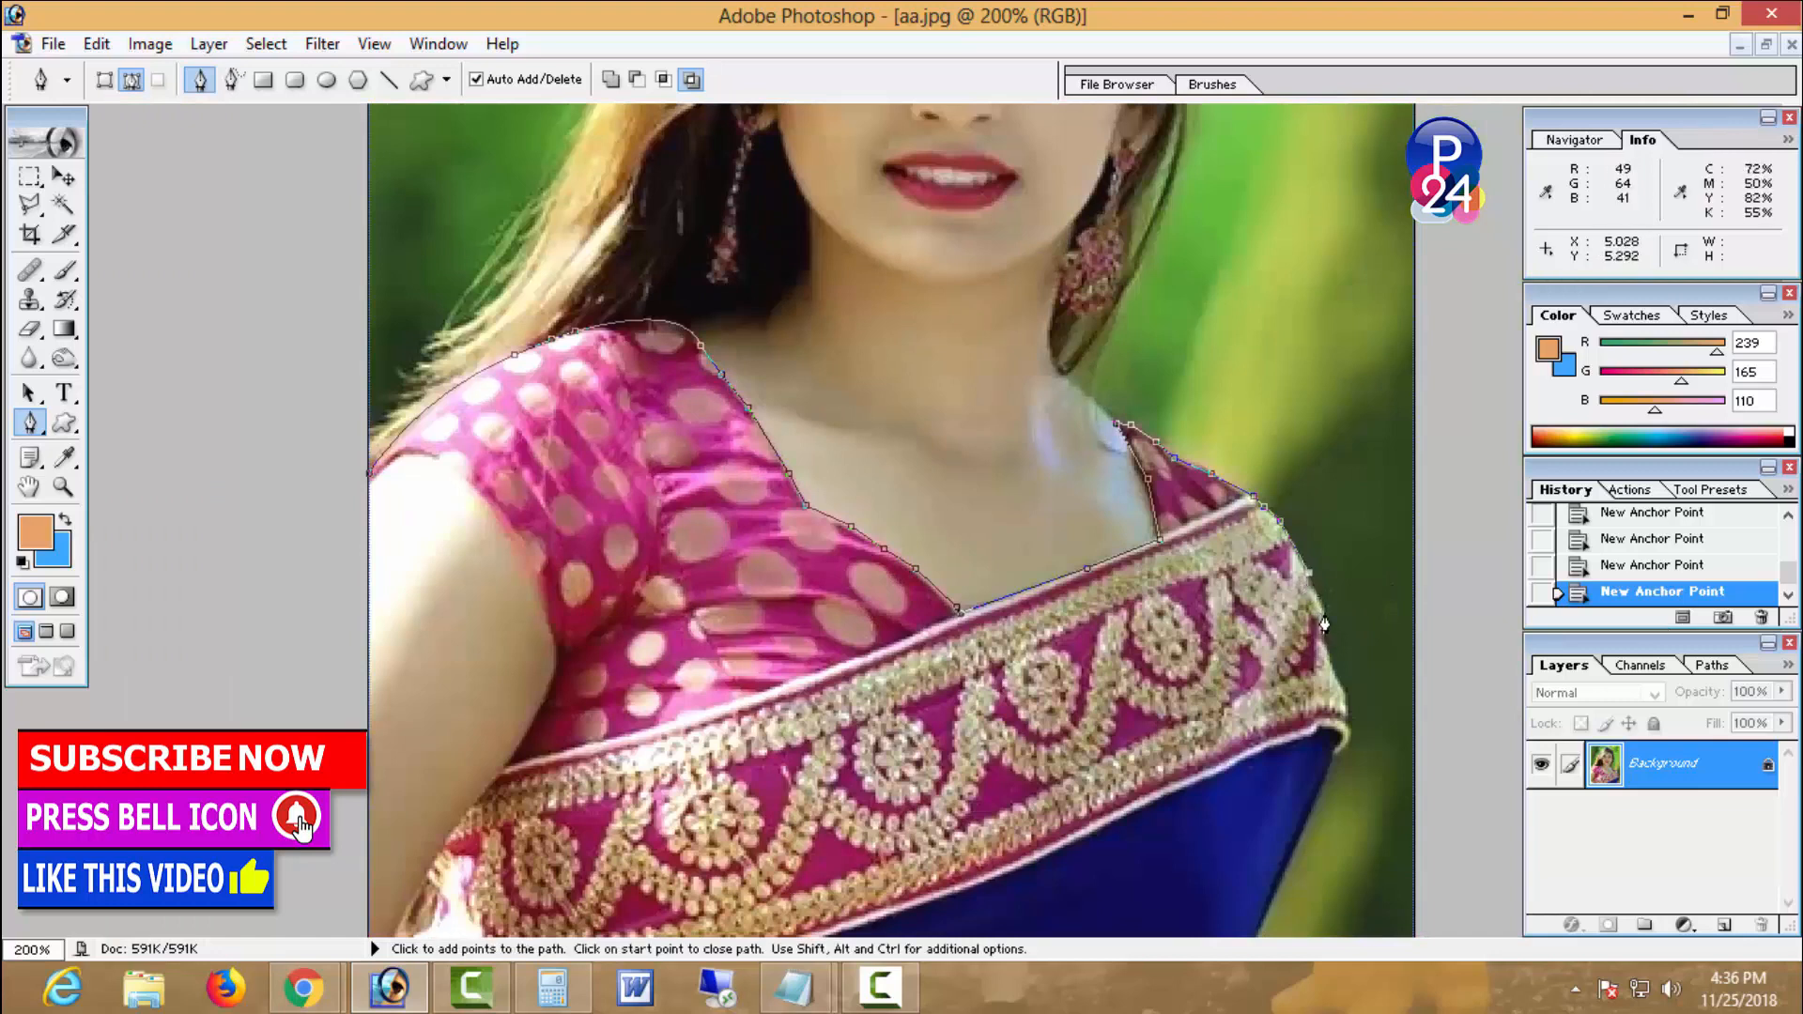
pyautogui.click(1324, 644)
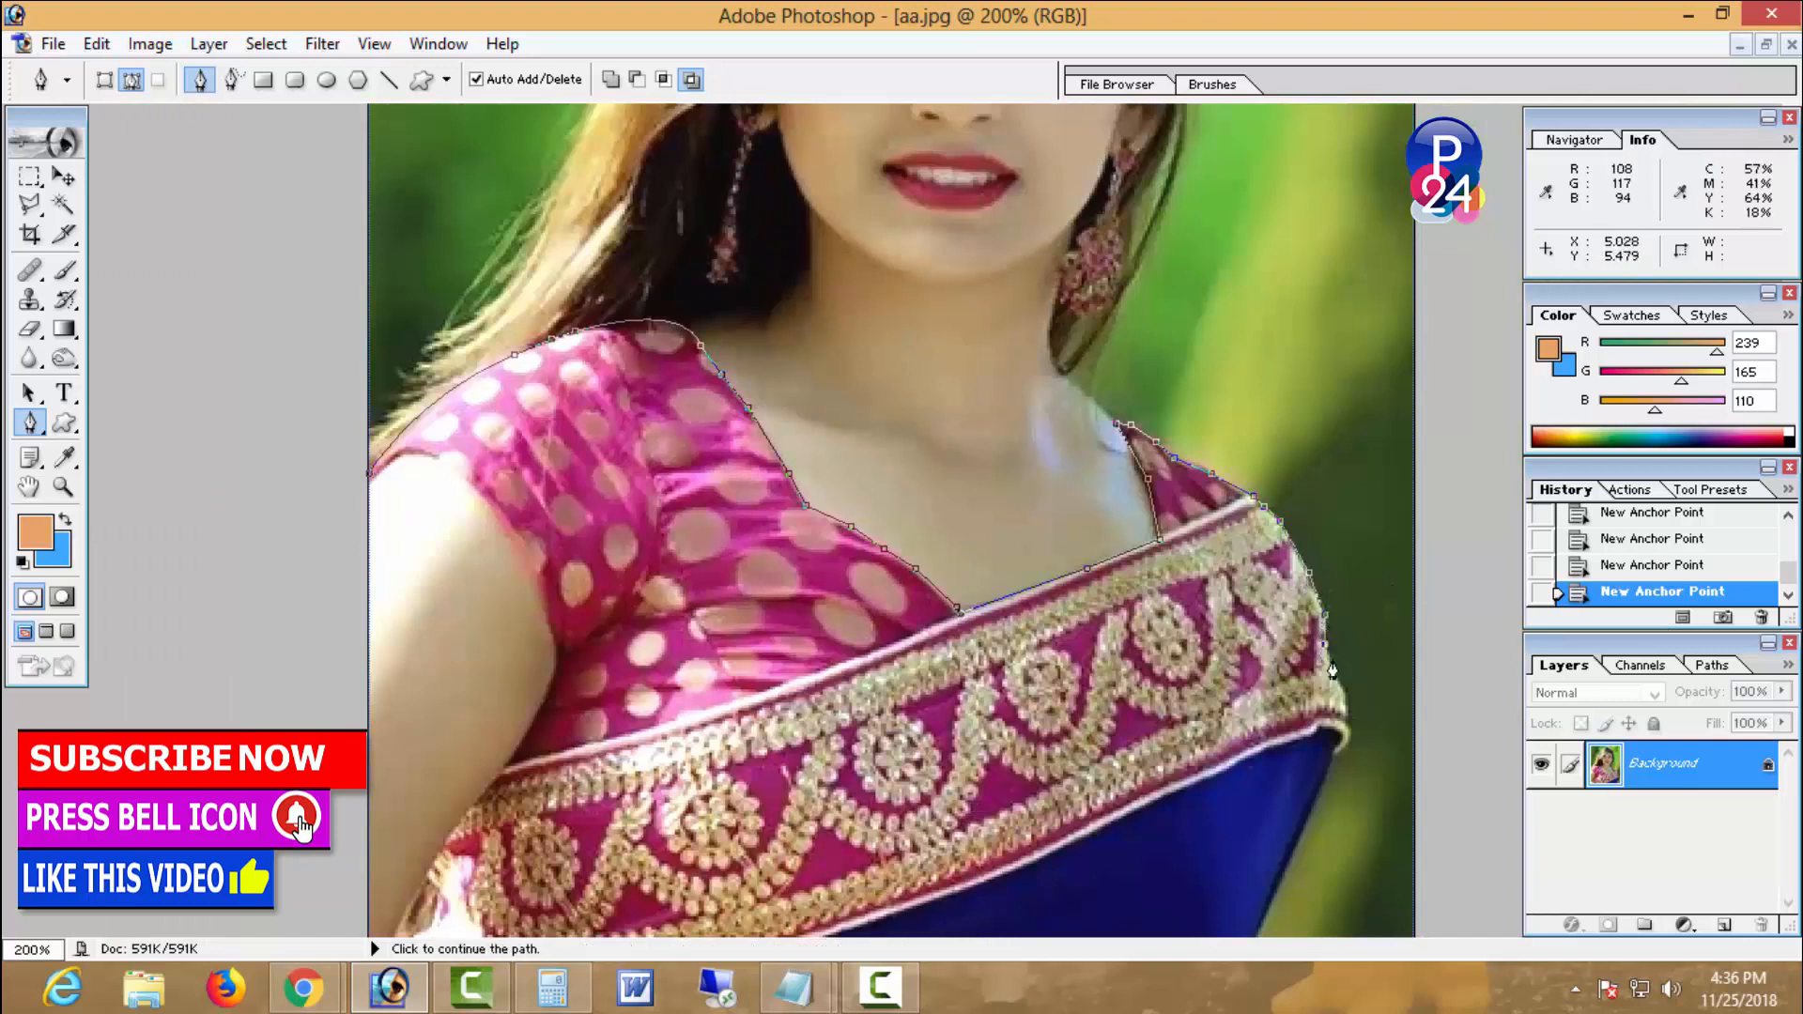
pyautogui.click(1345, 740)
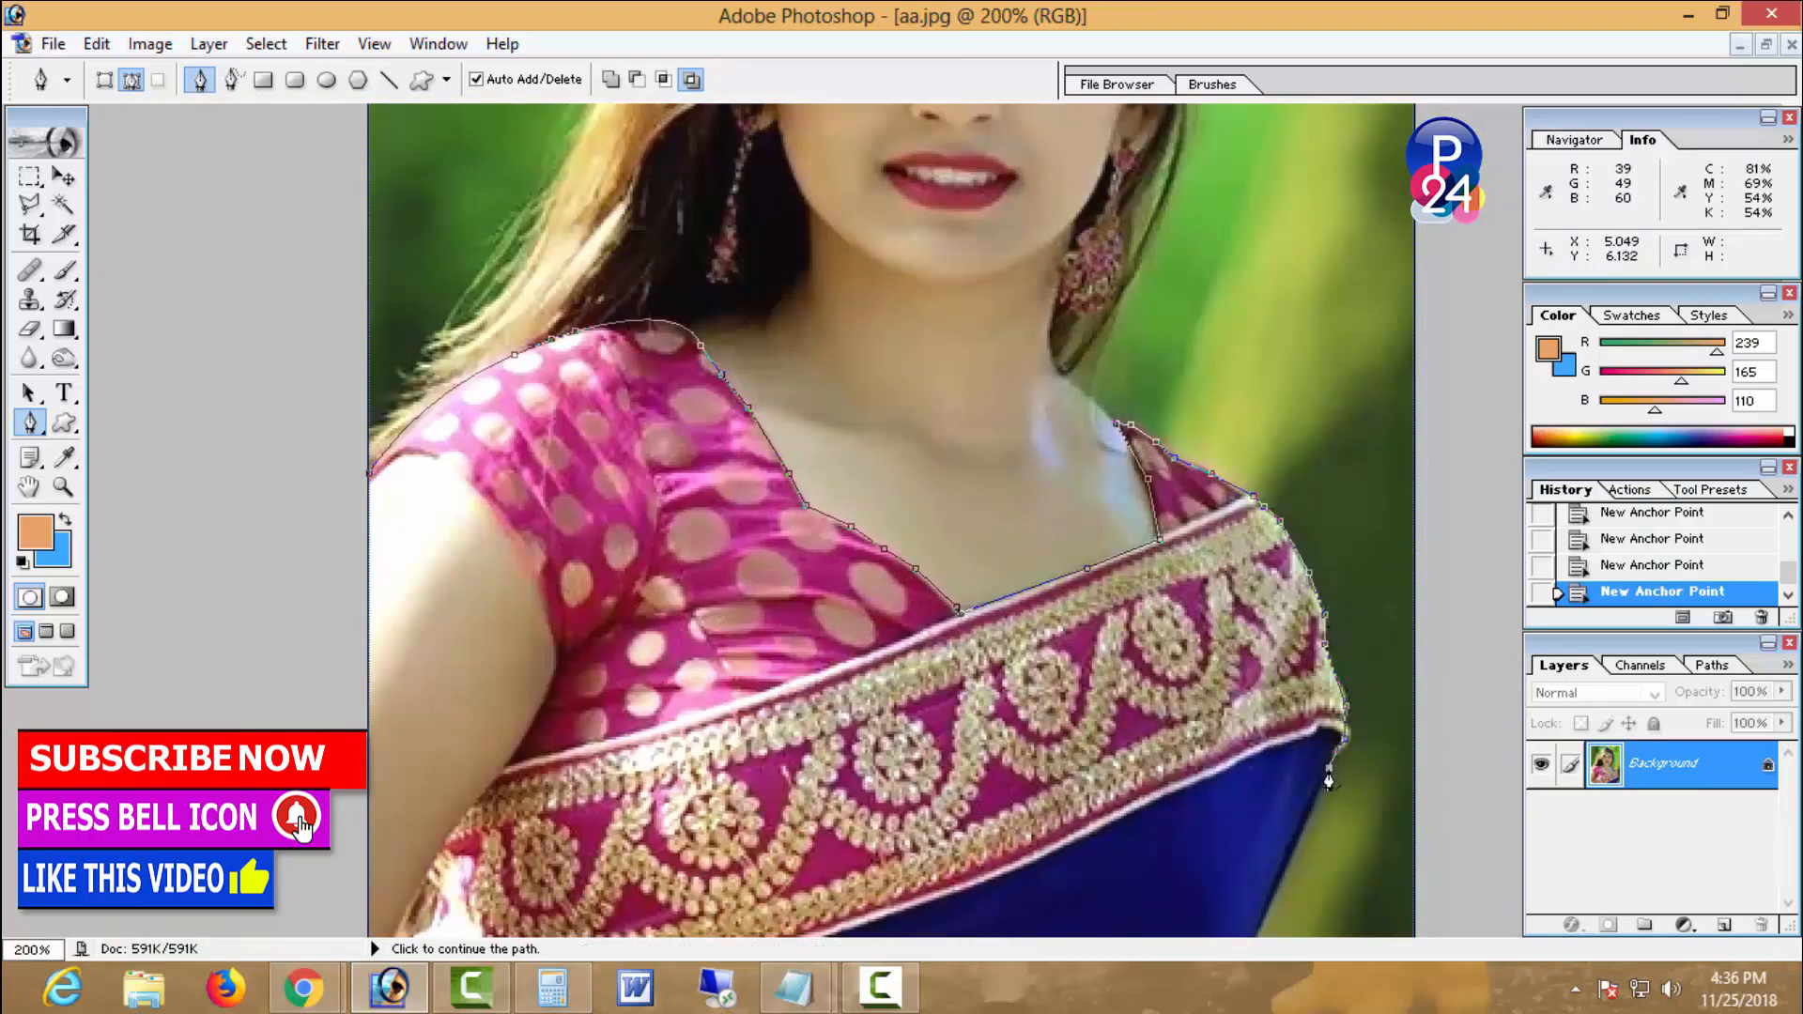
pyautogui.hotkey('ctrl', '-')
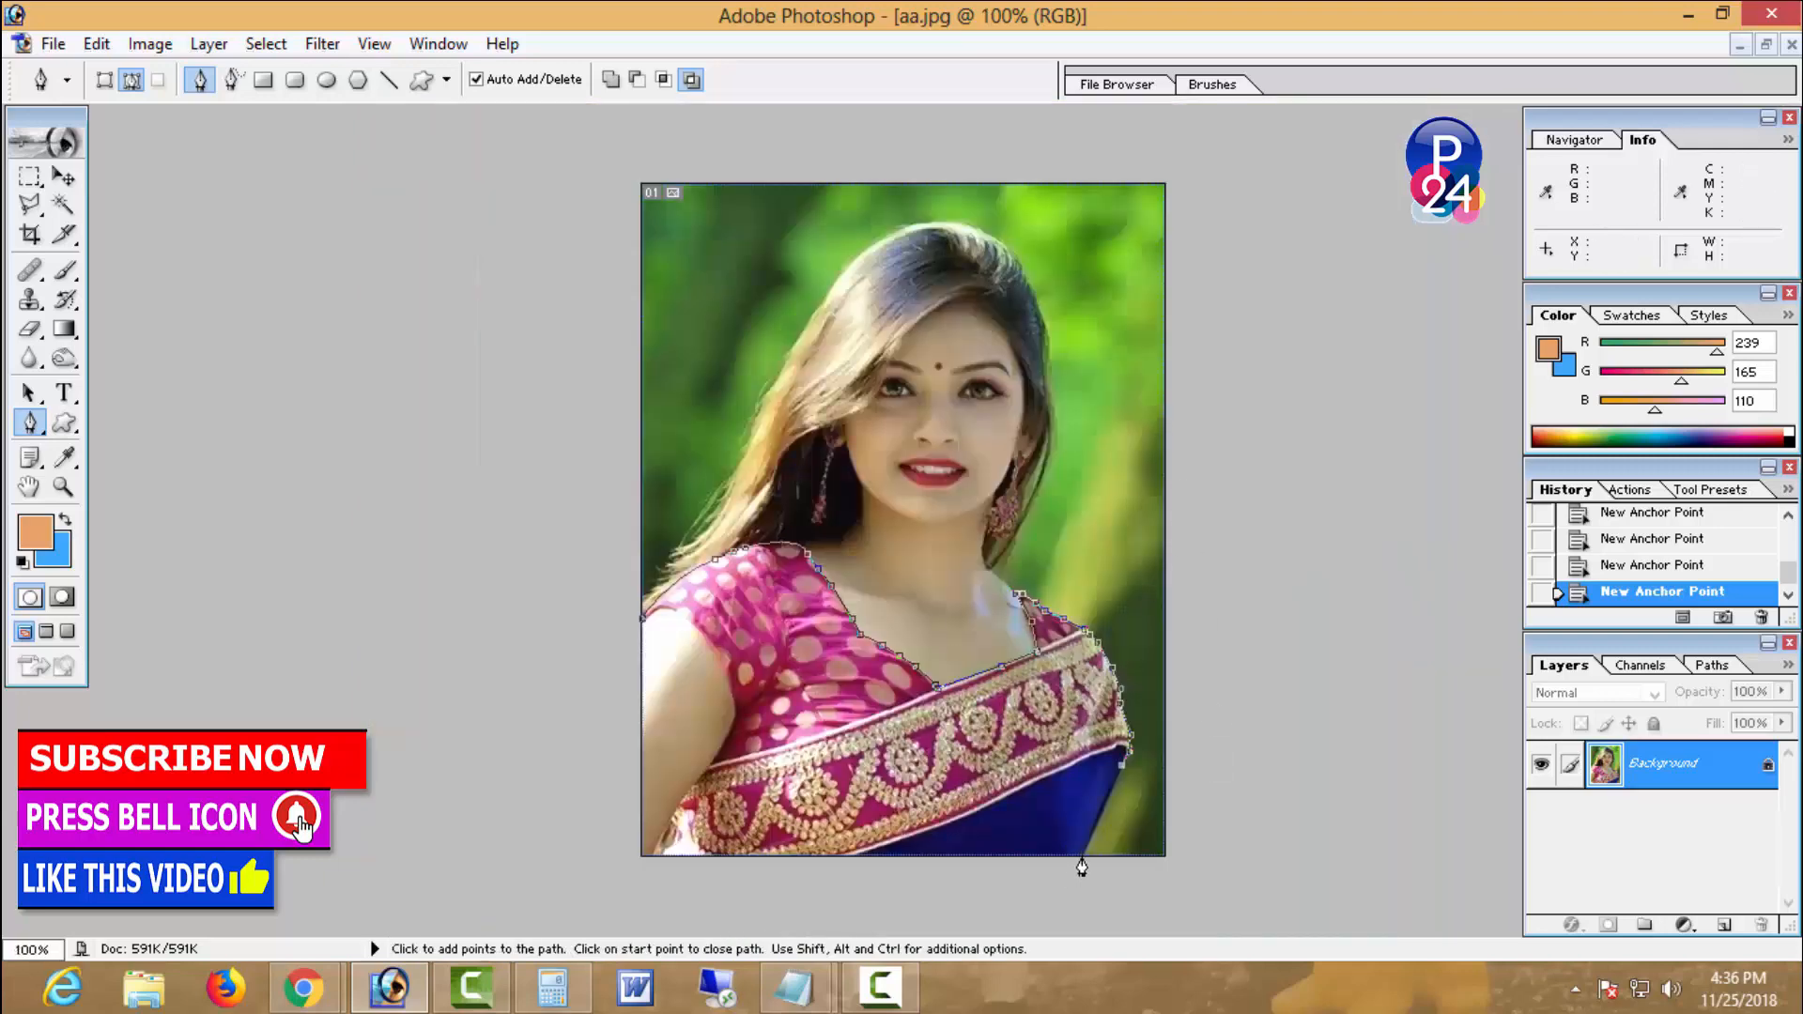
pyautogui.click(655, 857)
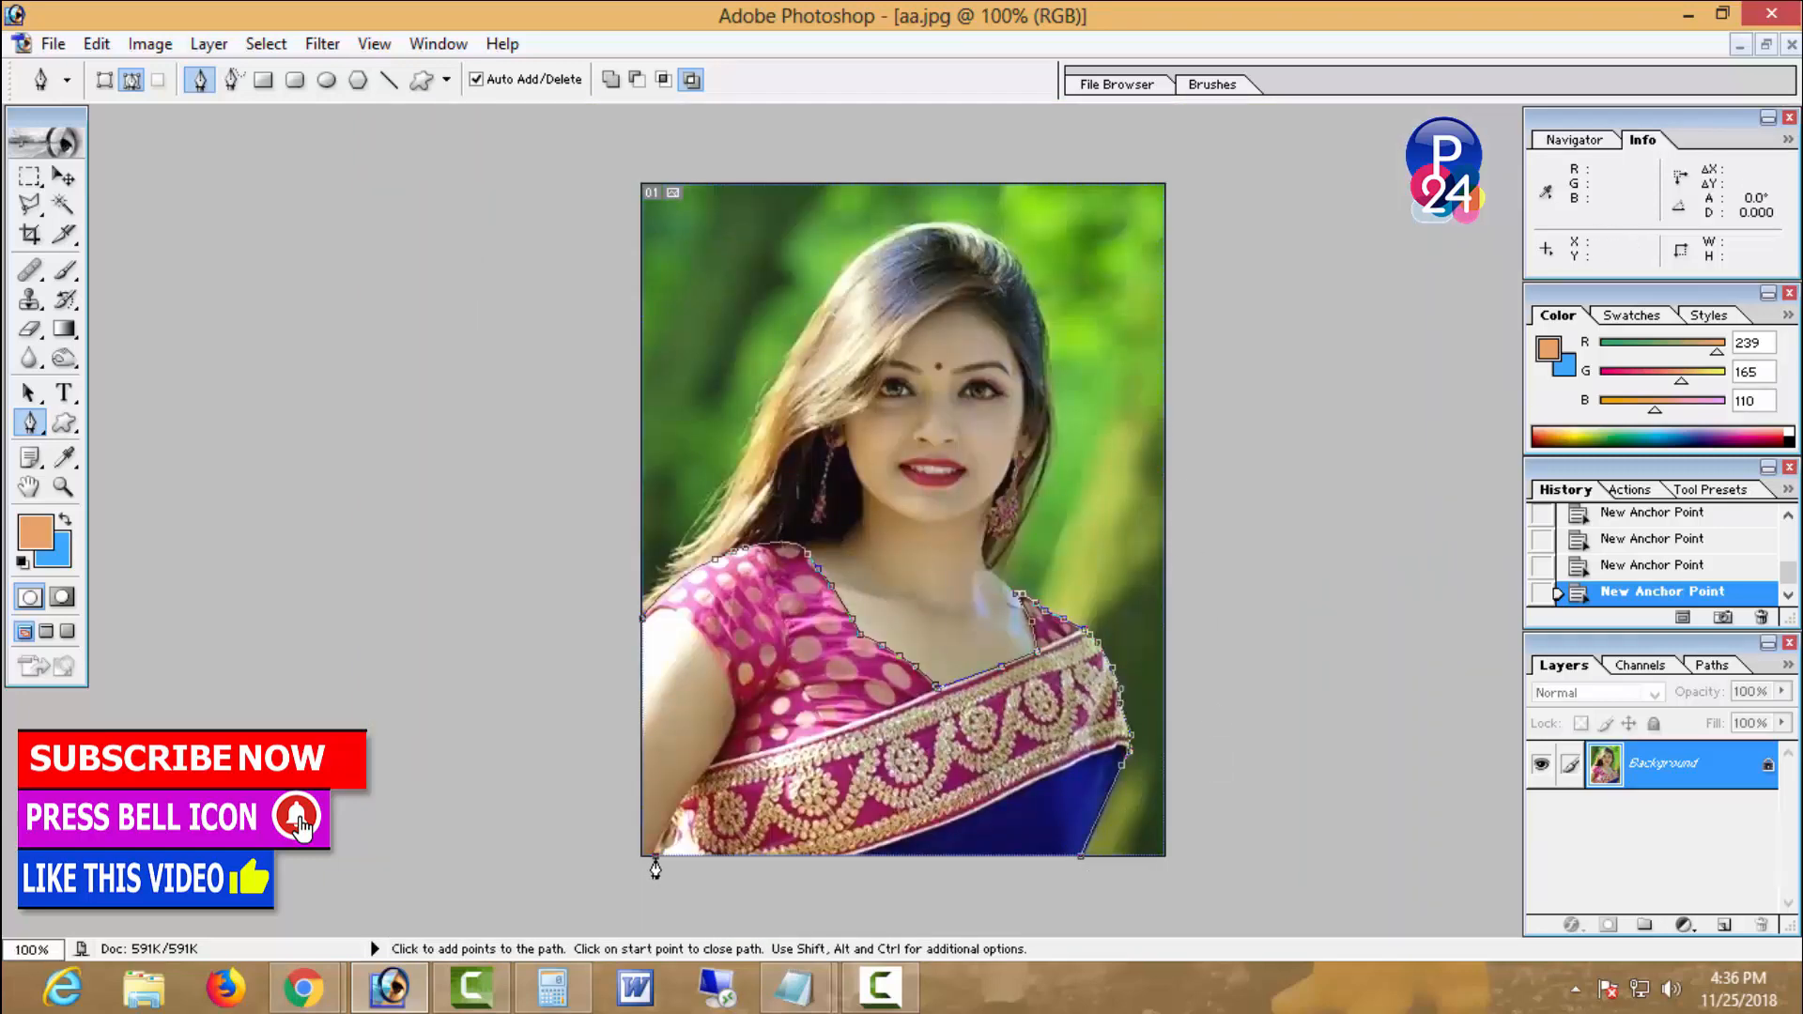
# - Trace the path up the boundary between the bare arm and the saree to the armpit, dismissing the notification that pops up
pyautogui.keyDown('ctrl'); pyautogui.click(669, 712); pyautogui.keyUp('ctrl')
pyautogui.keyDown('ctrl'); pyautogui.click(667, 714); pyautogui.keyUp('ctrl')
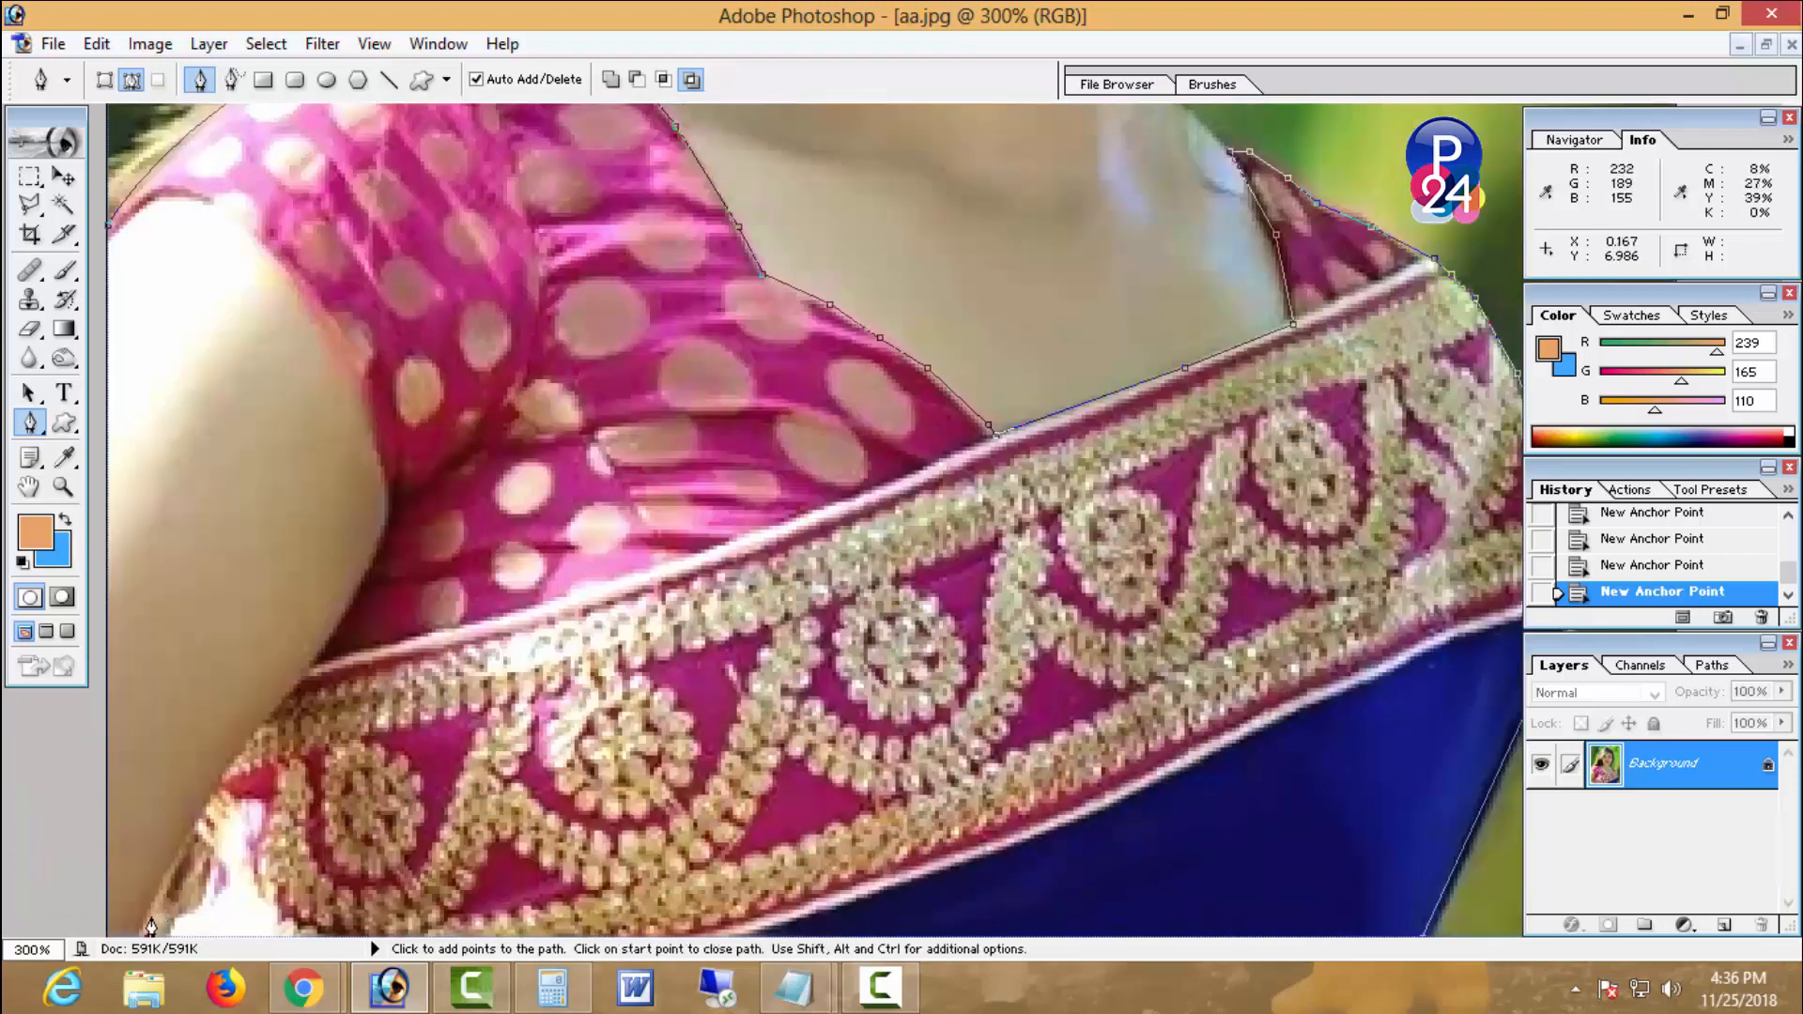
pyautogui.click(192, 819)
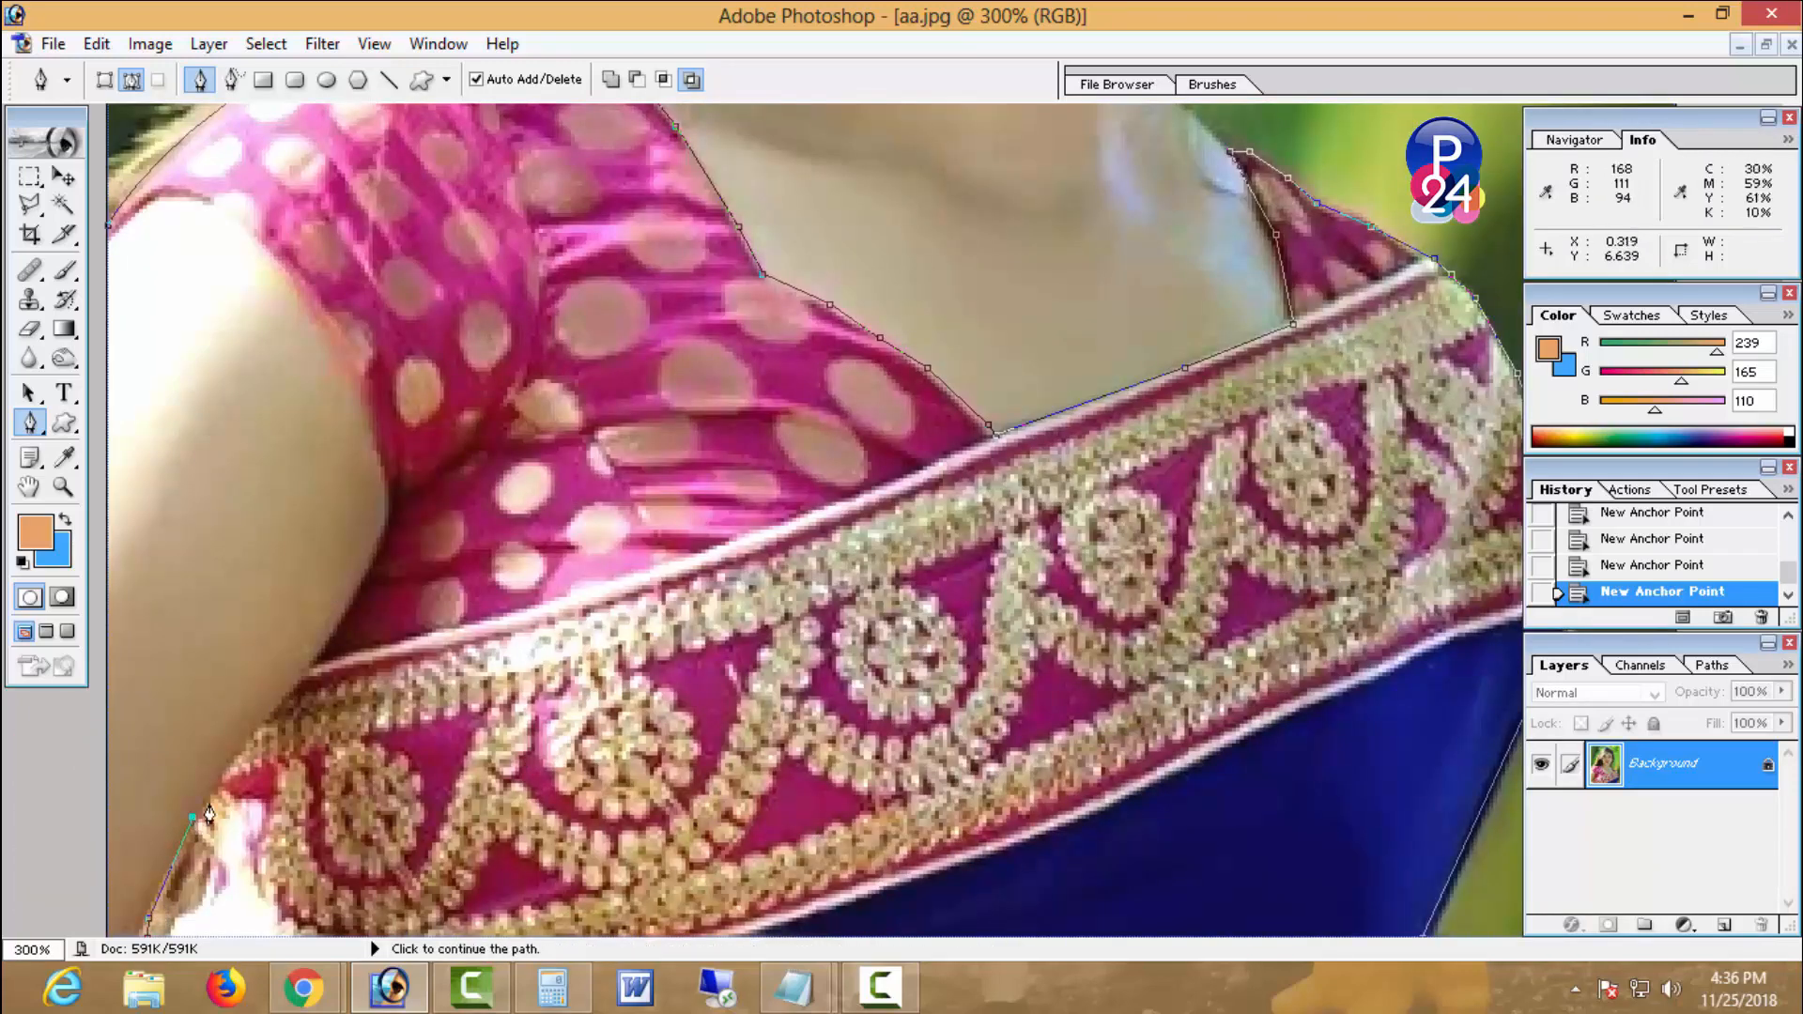
pyautogui.click(309, 673)
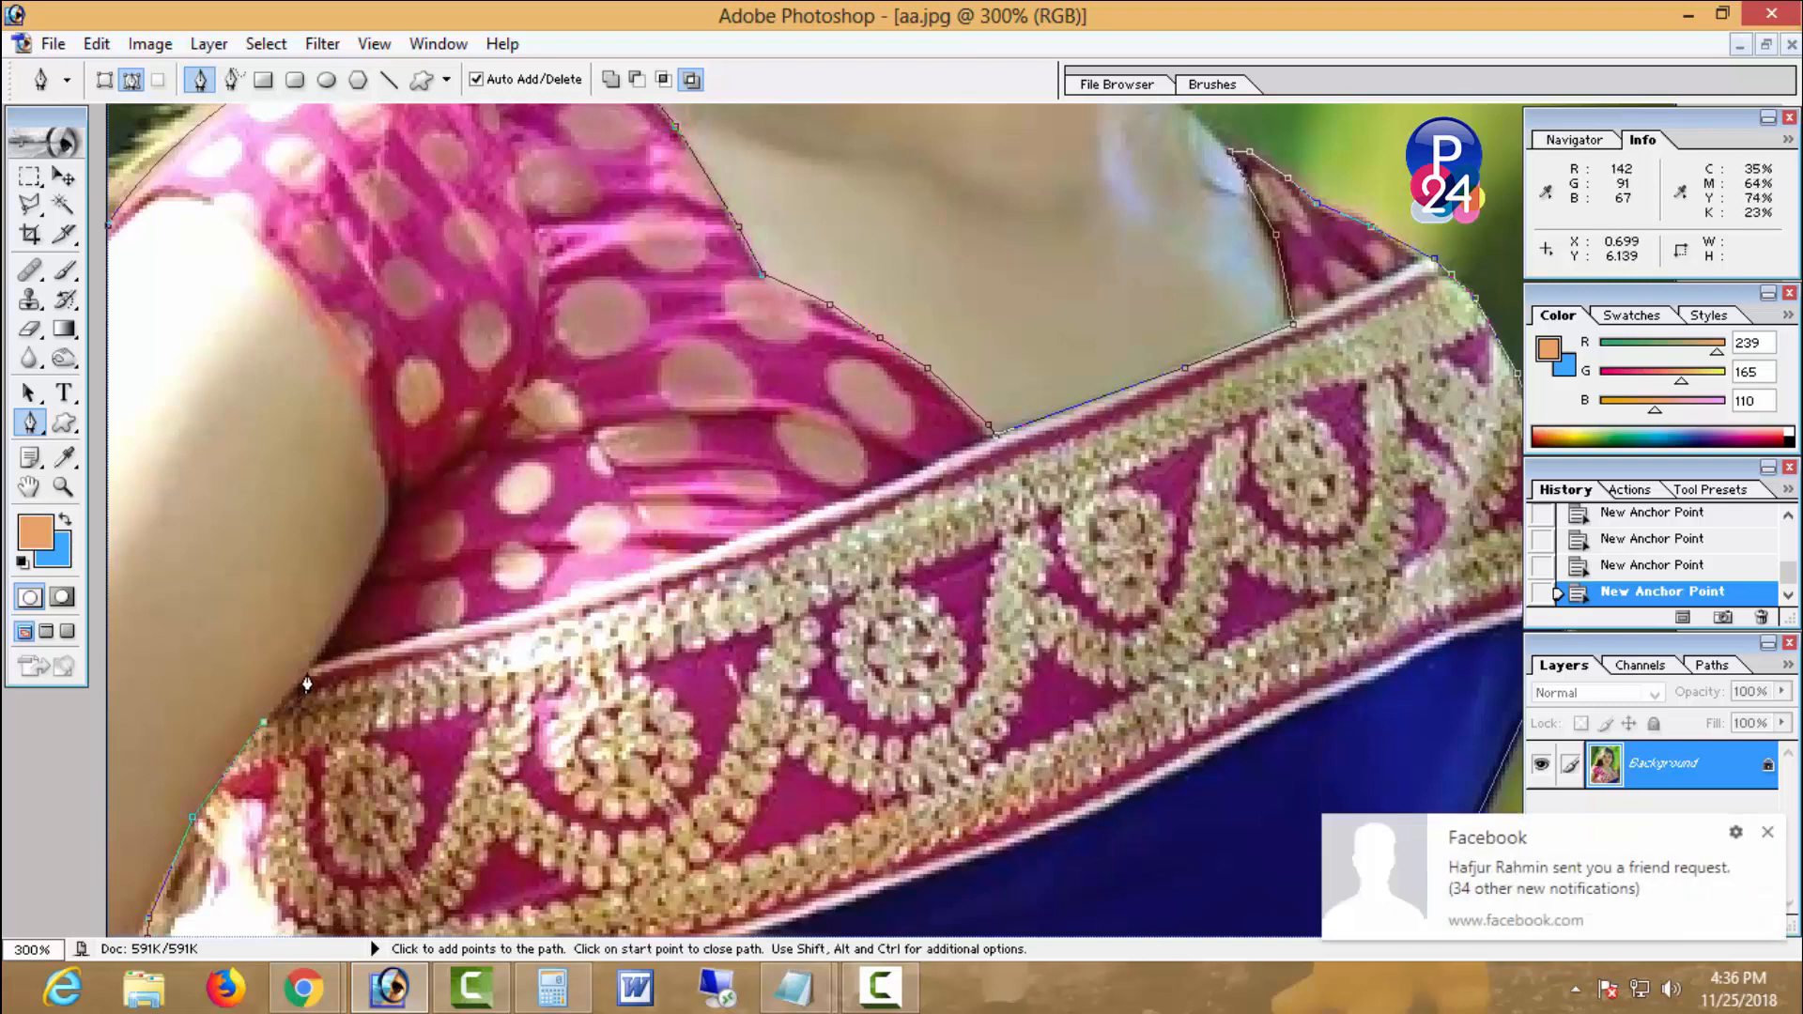
pyautogui.click(1769, 833)
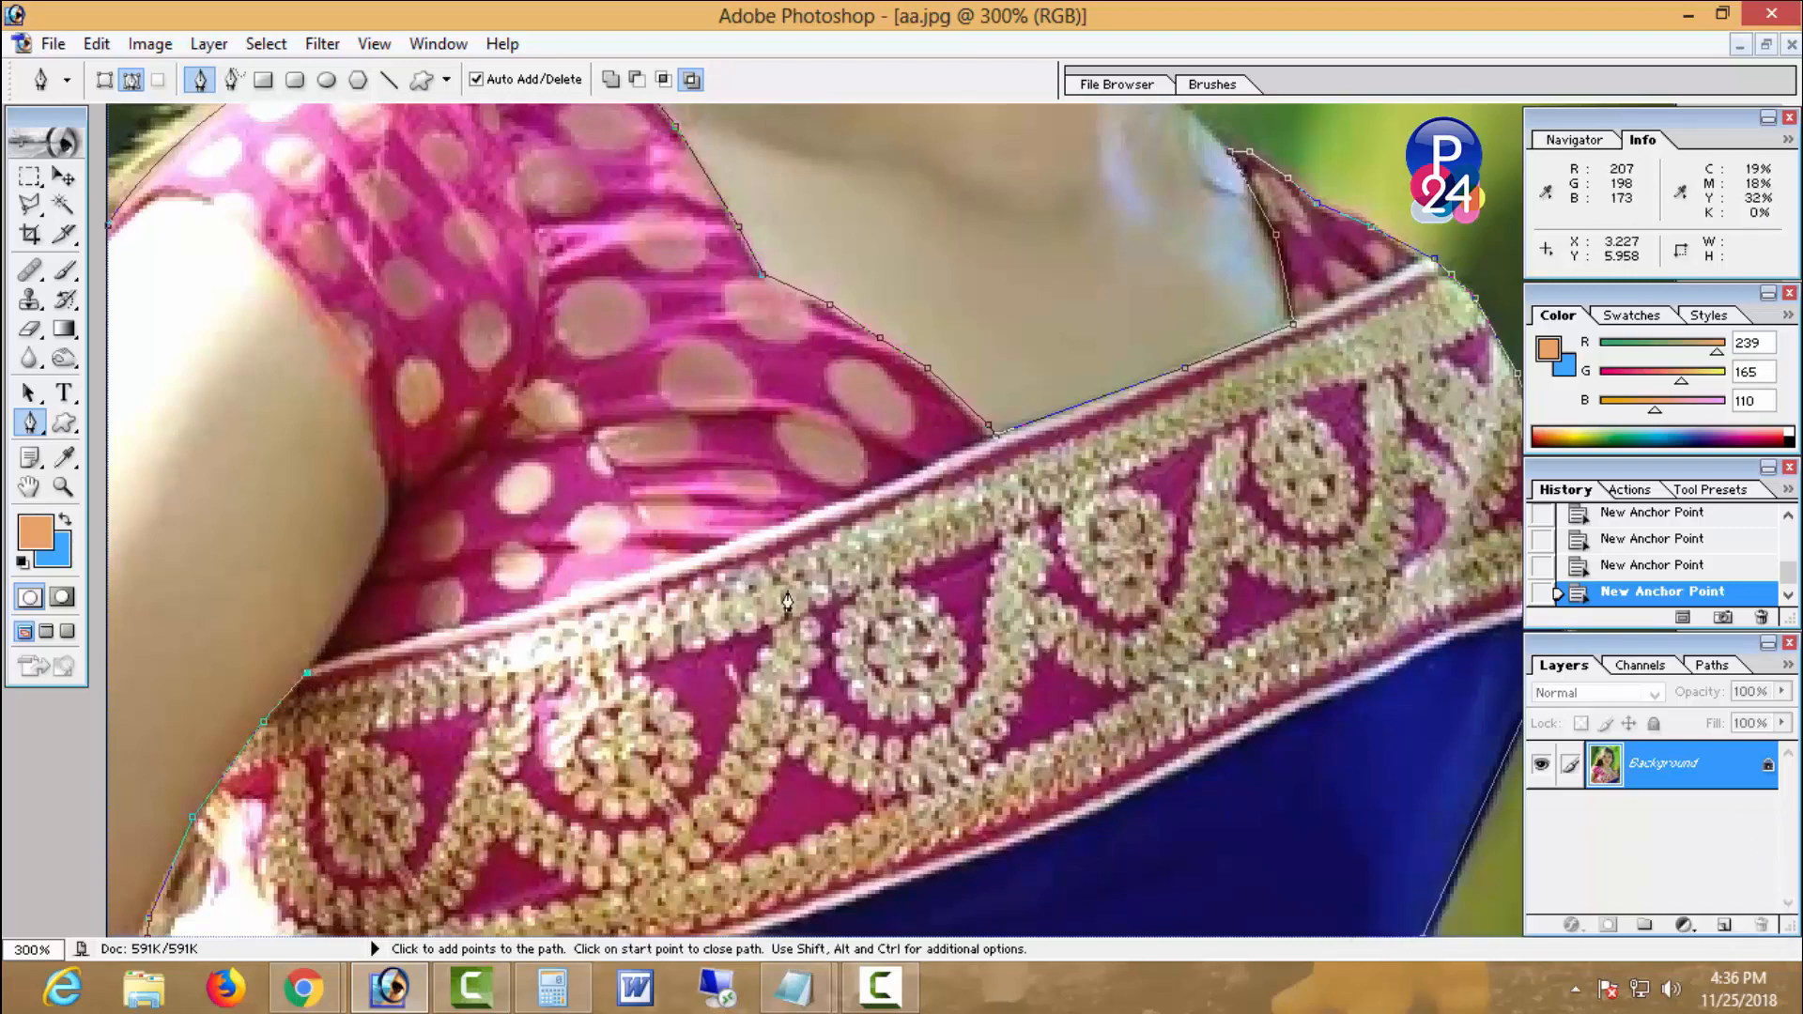
pyautogui.click(330, 643)
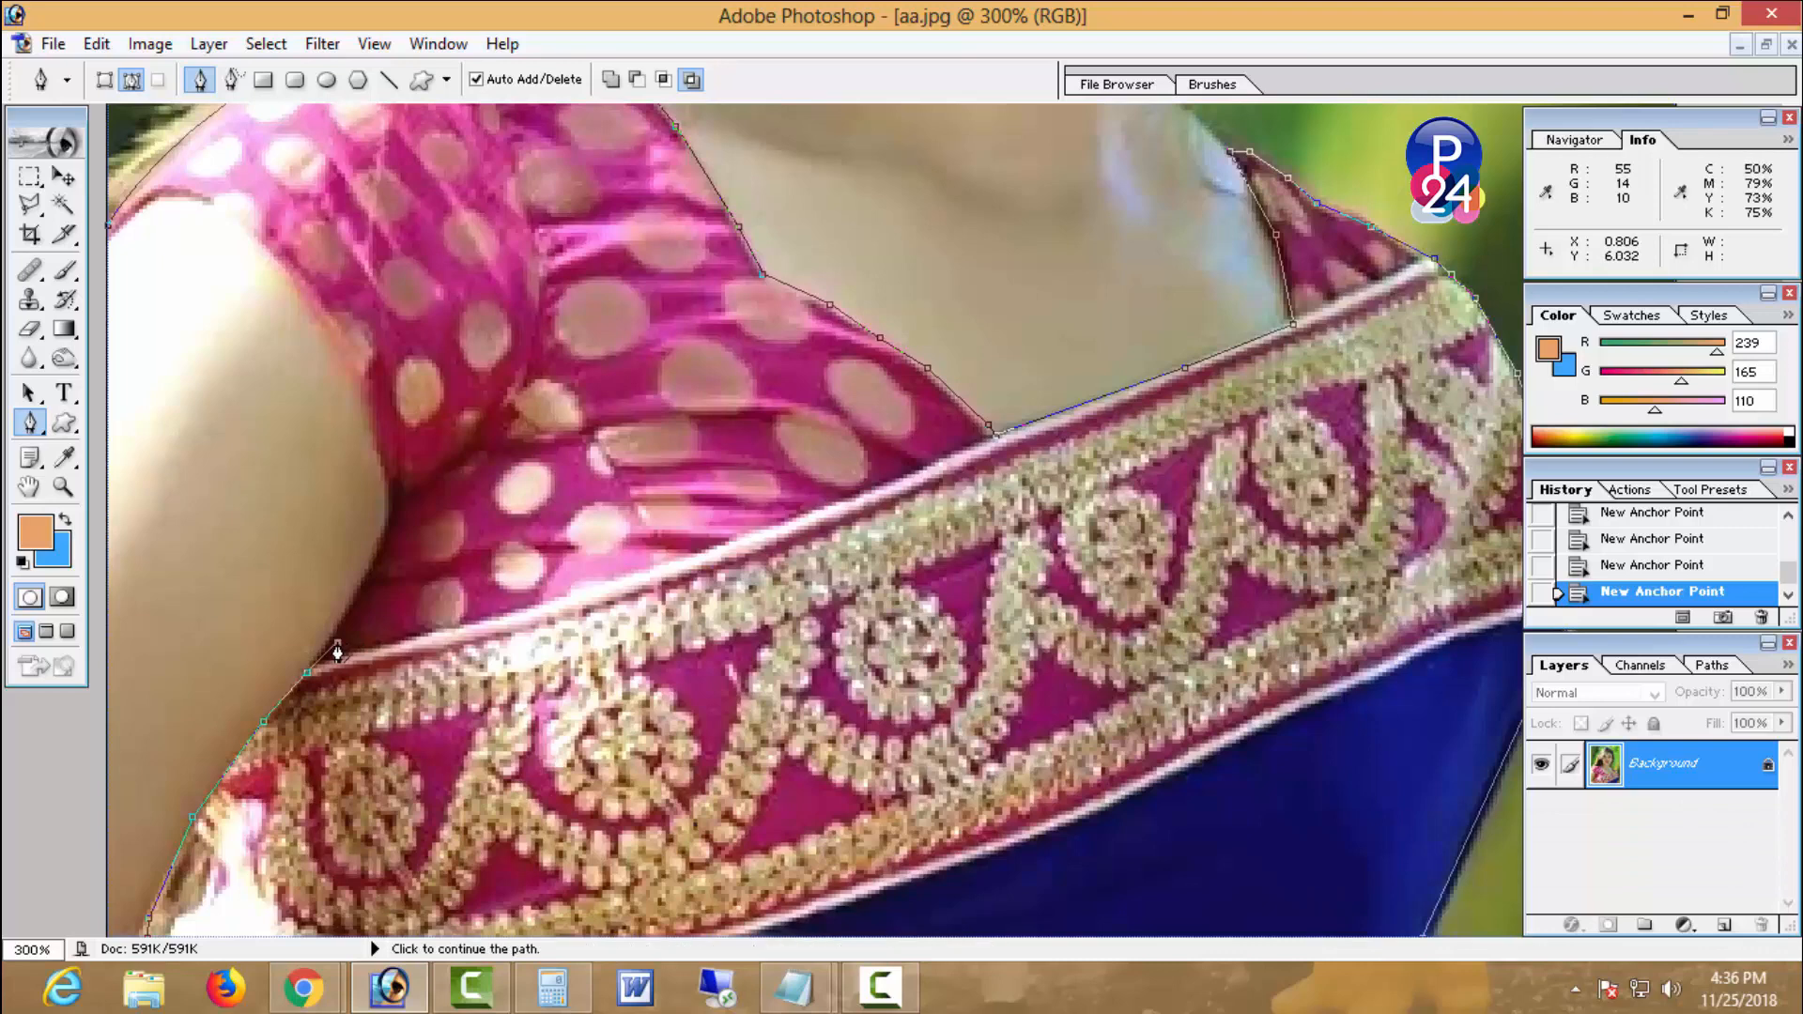
pyautogui.click(366, 574)
pyautogui.click(386, 521)
pyautogui.click(389, 487)
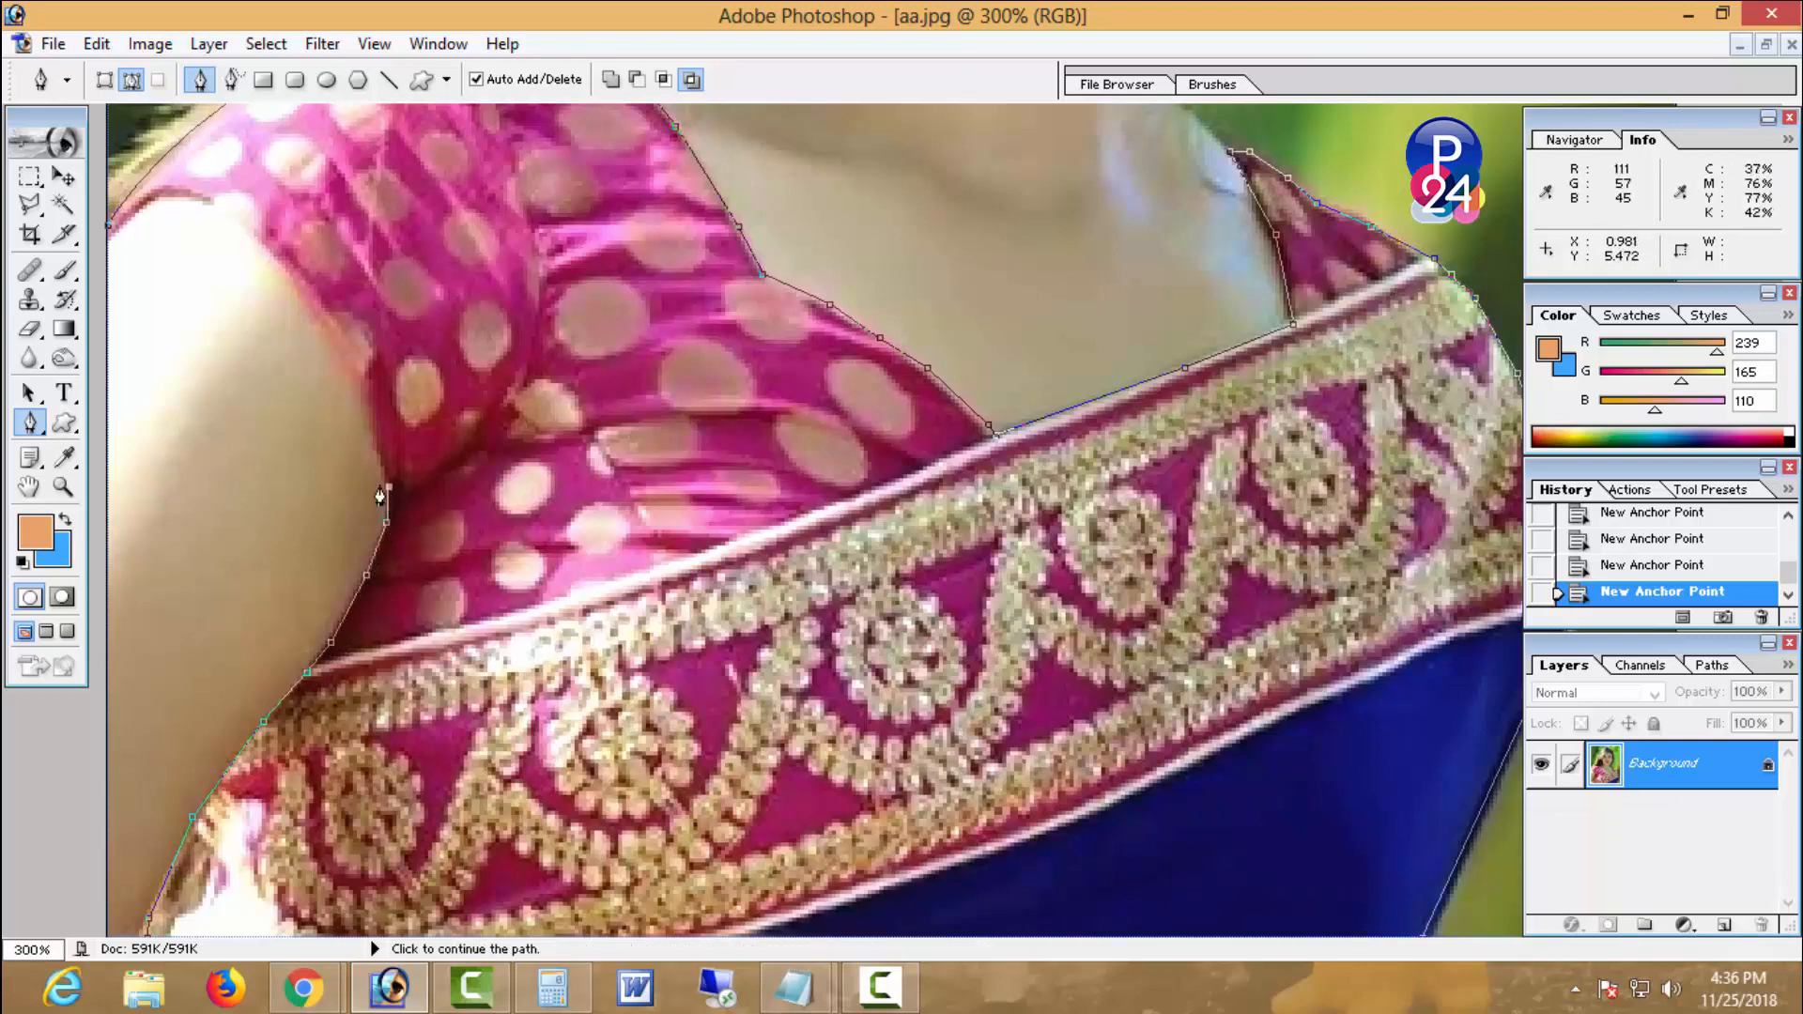
# - Curve the path from the armpit along the sleeve hem to the photo's left edge, beside the path's starting point
pyautogui.scroll(1, 310, 427)
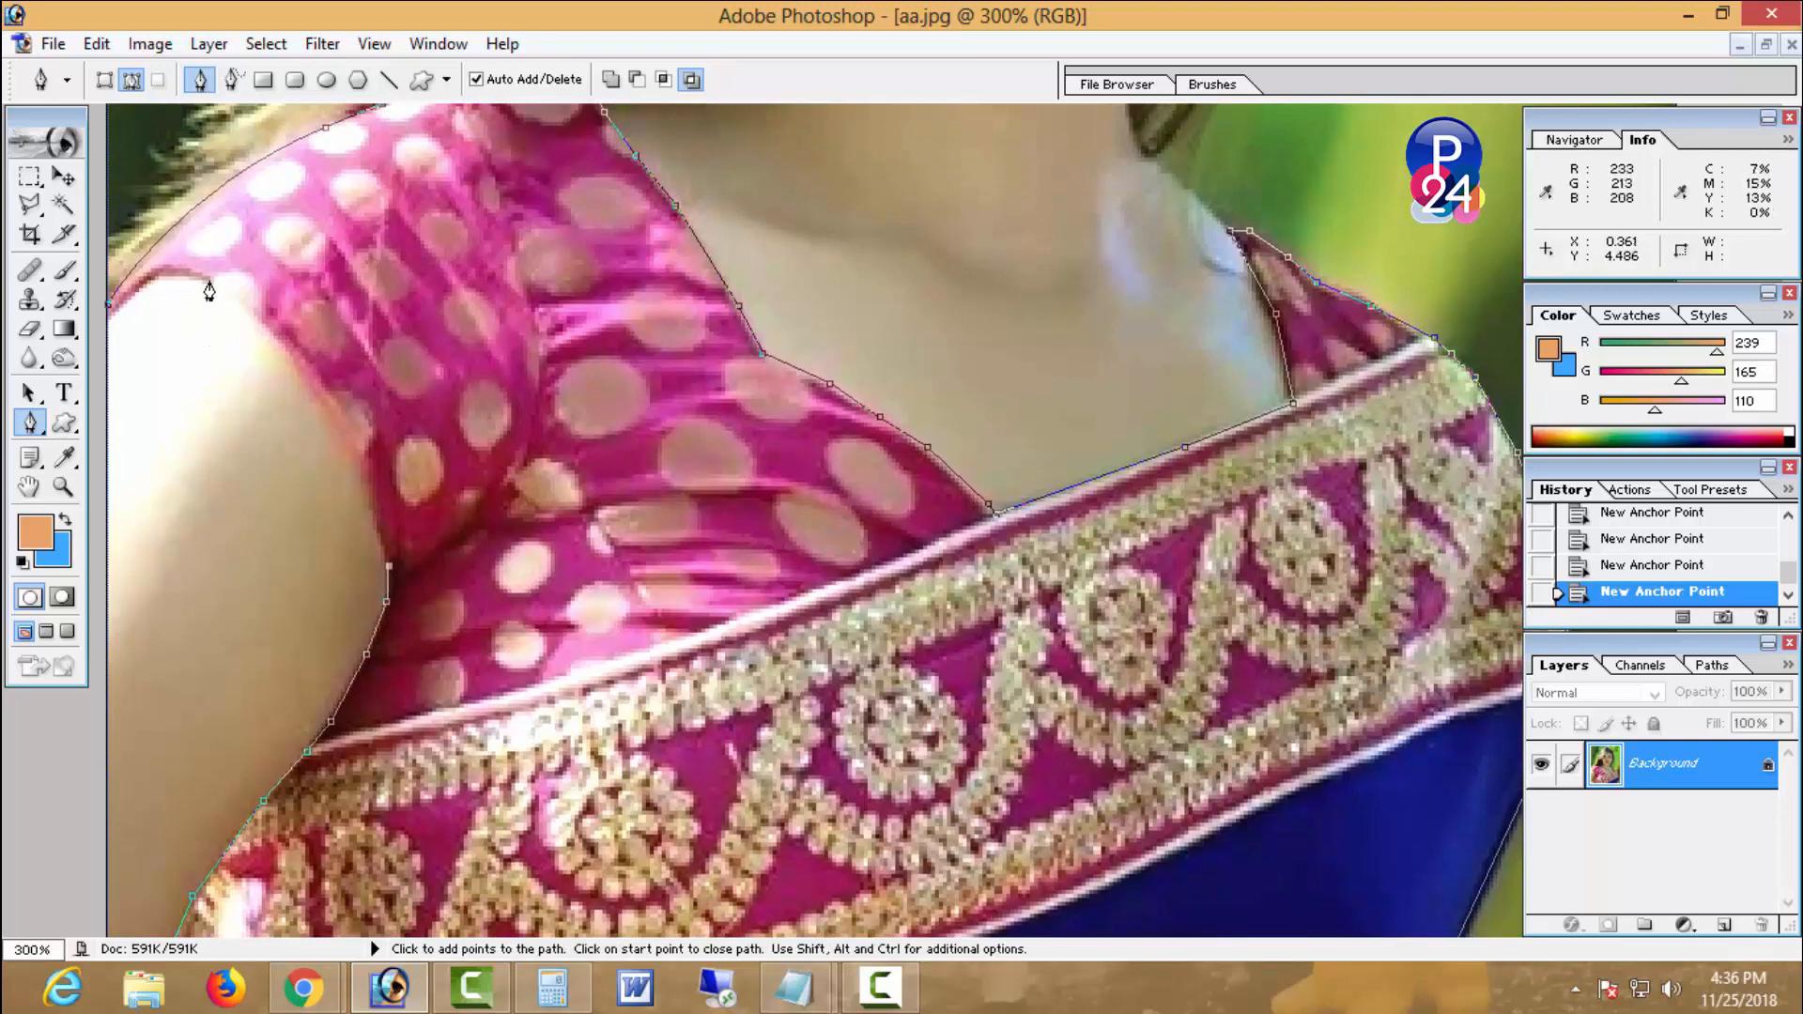
pyautogui.moveTo(207, 283); pyautogui.dragTo(77, 234)
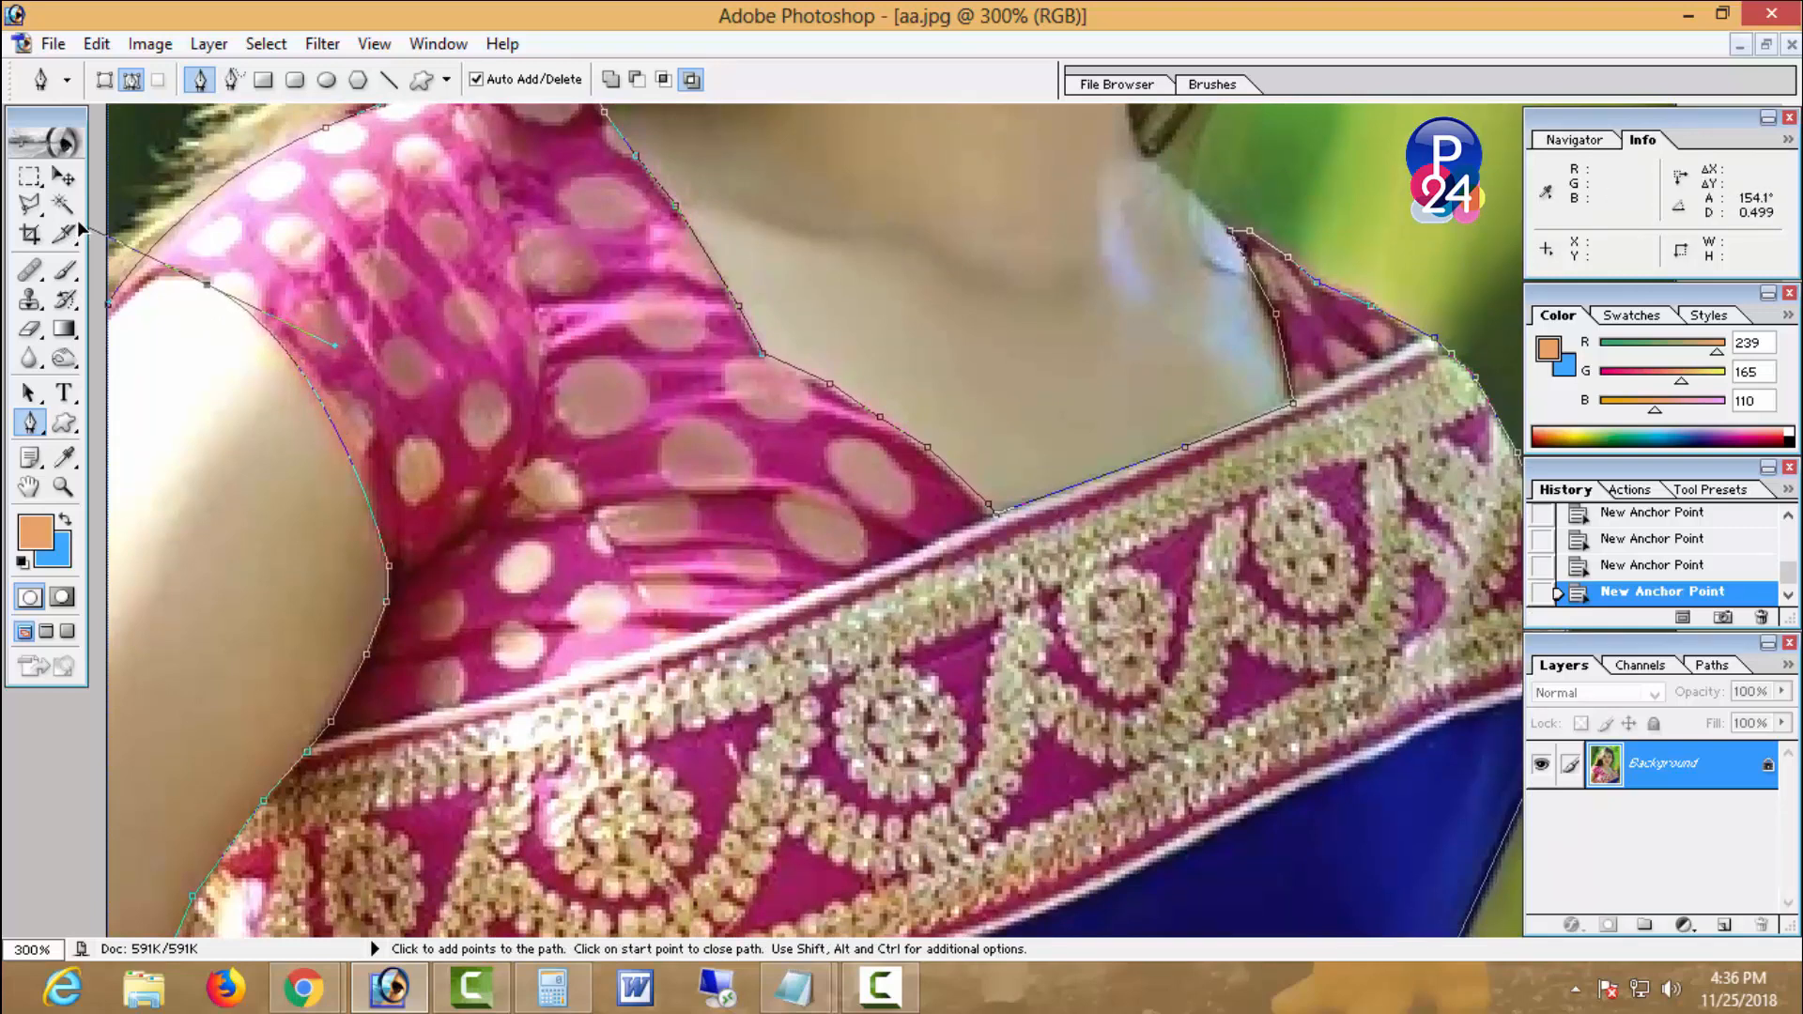
pyautogui.keyDown('alt'); pyautogui.click(207, 284); pyautogui.keyUp('alt')
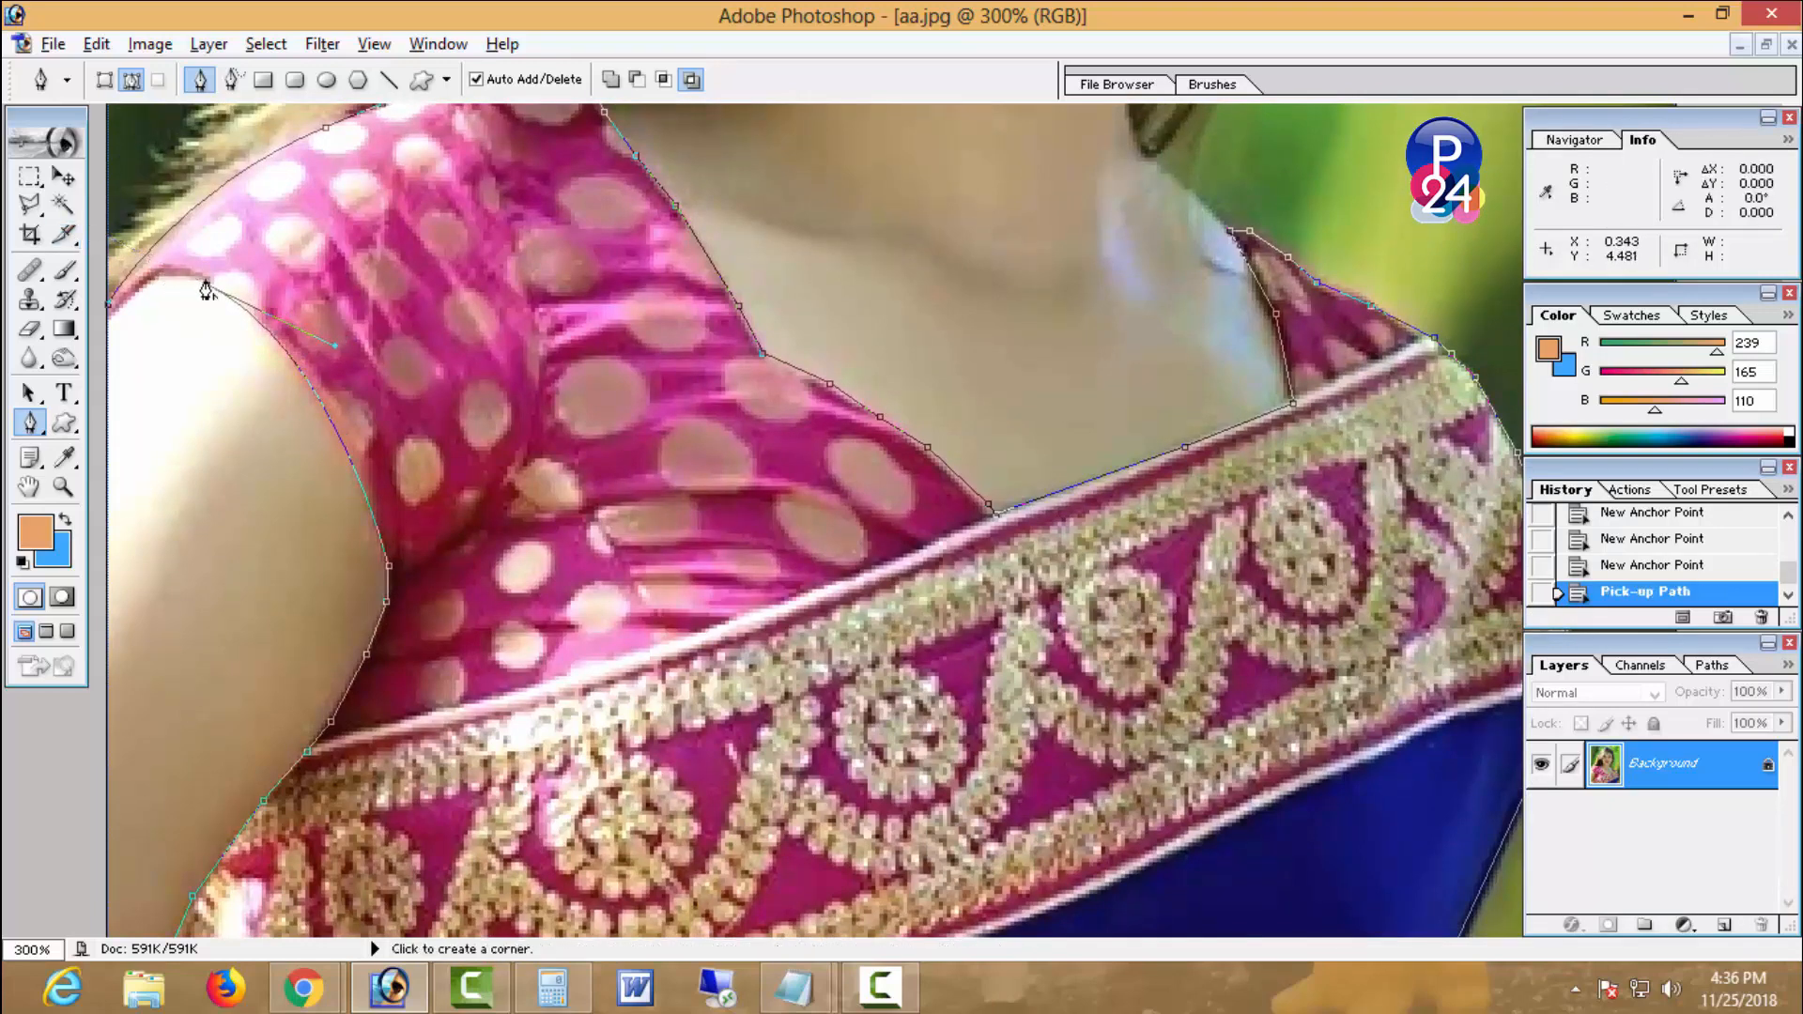
pyautogui.click(113, 306)
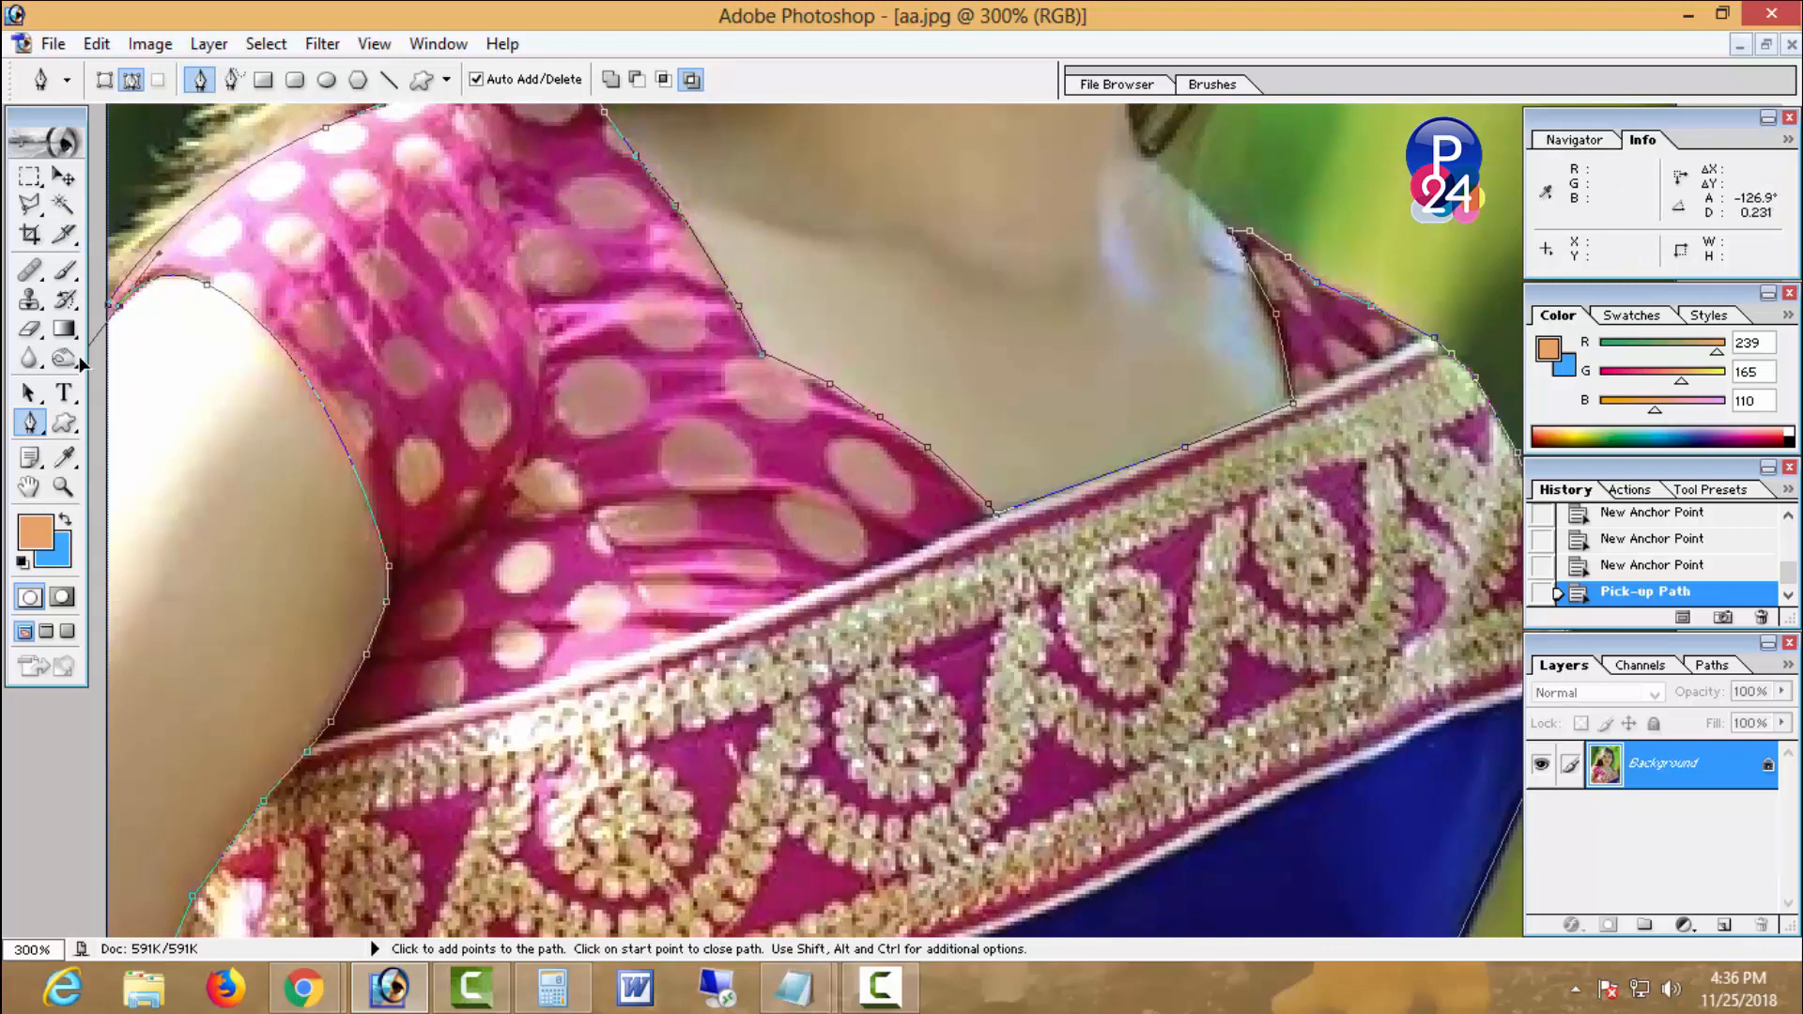
pyautogui.moveTo(80, 358); pyautogui.dragTo(79, 359)
pyautogui.keyDown('alt'); pyautogui.click(116, 306); pyautogui.keyUp('alt')
pyautogui.click(103, 315)
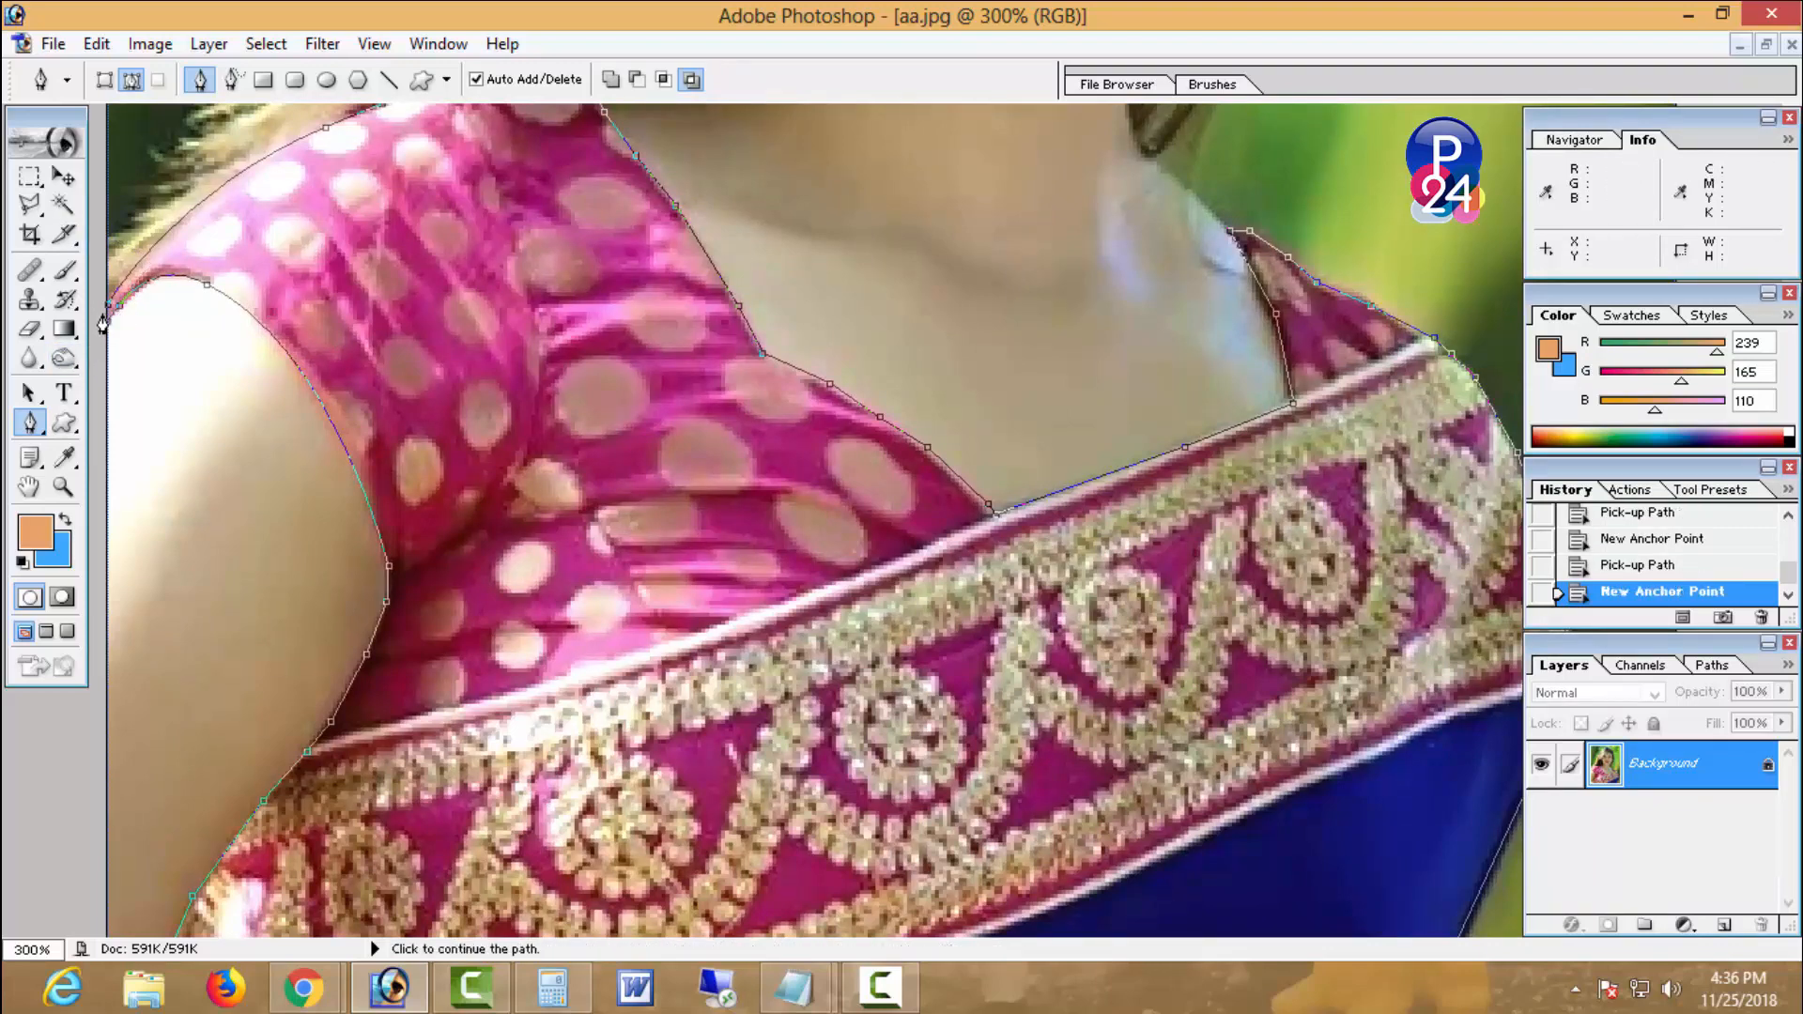
# - Close the path around the saree and blouse and convert it to a new anti-aliased selection with a 0-pixel feather
pyautogui.click(106, 309)
pyautogui.hotkey('ctrl', '-')
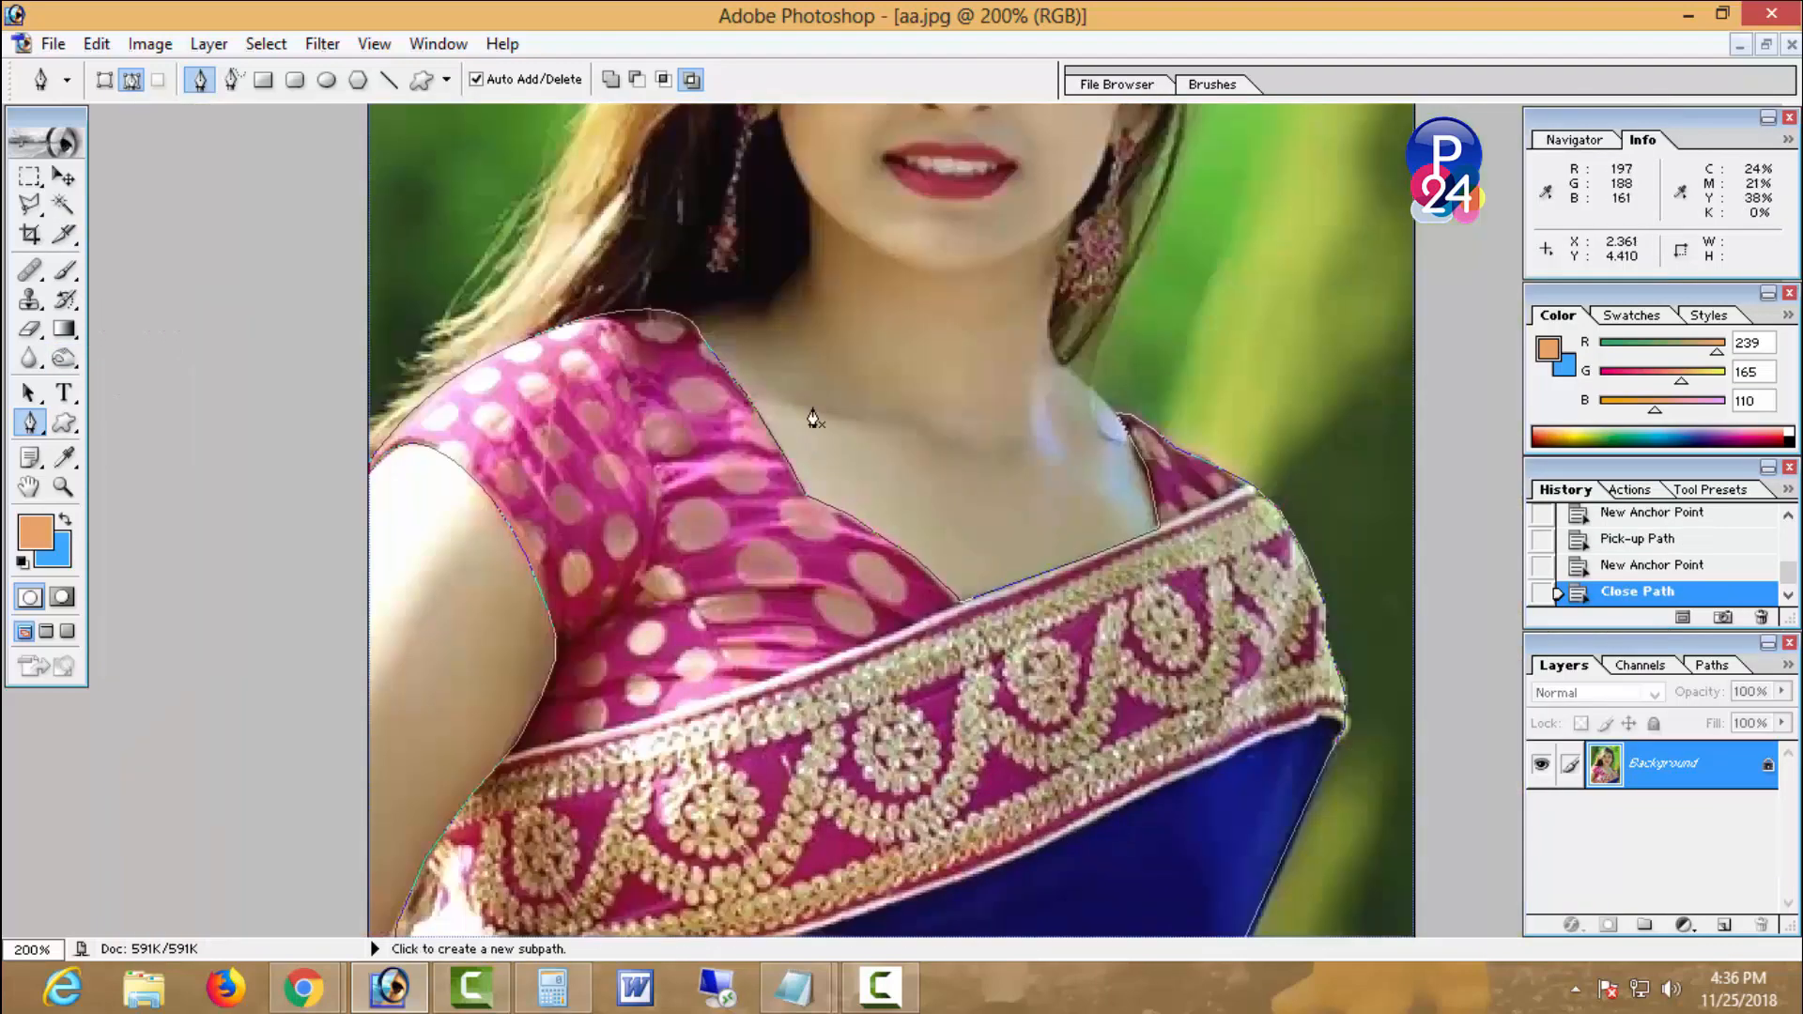
pyautogui.rightClick(797, 344)
pyautogui.click(933, 464)
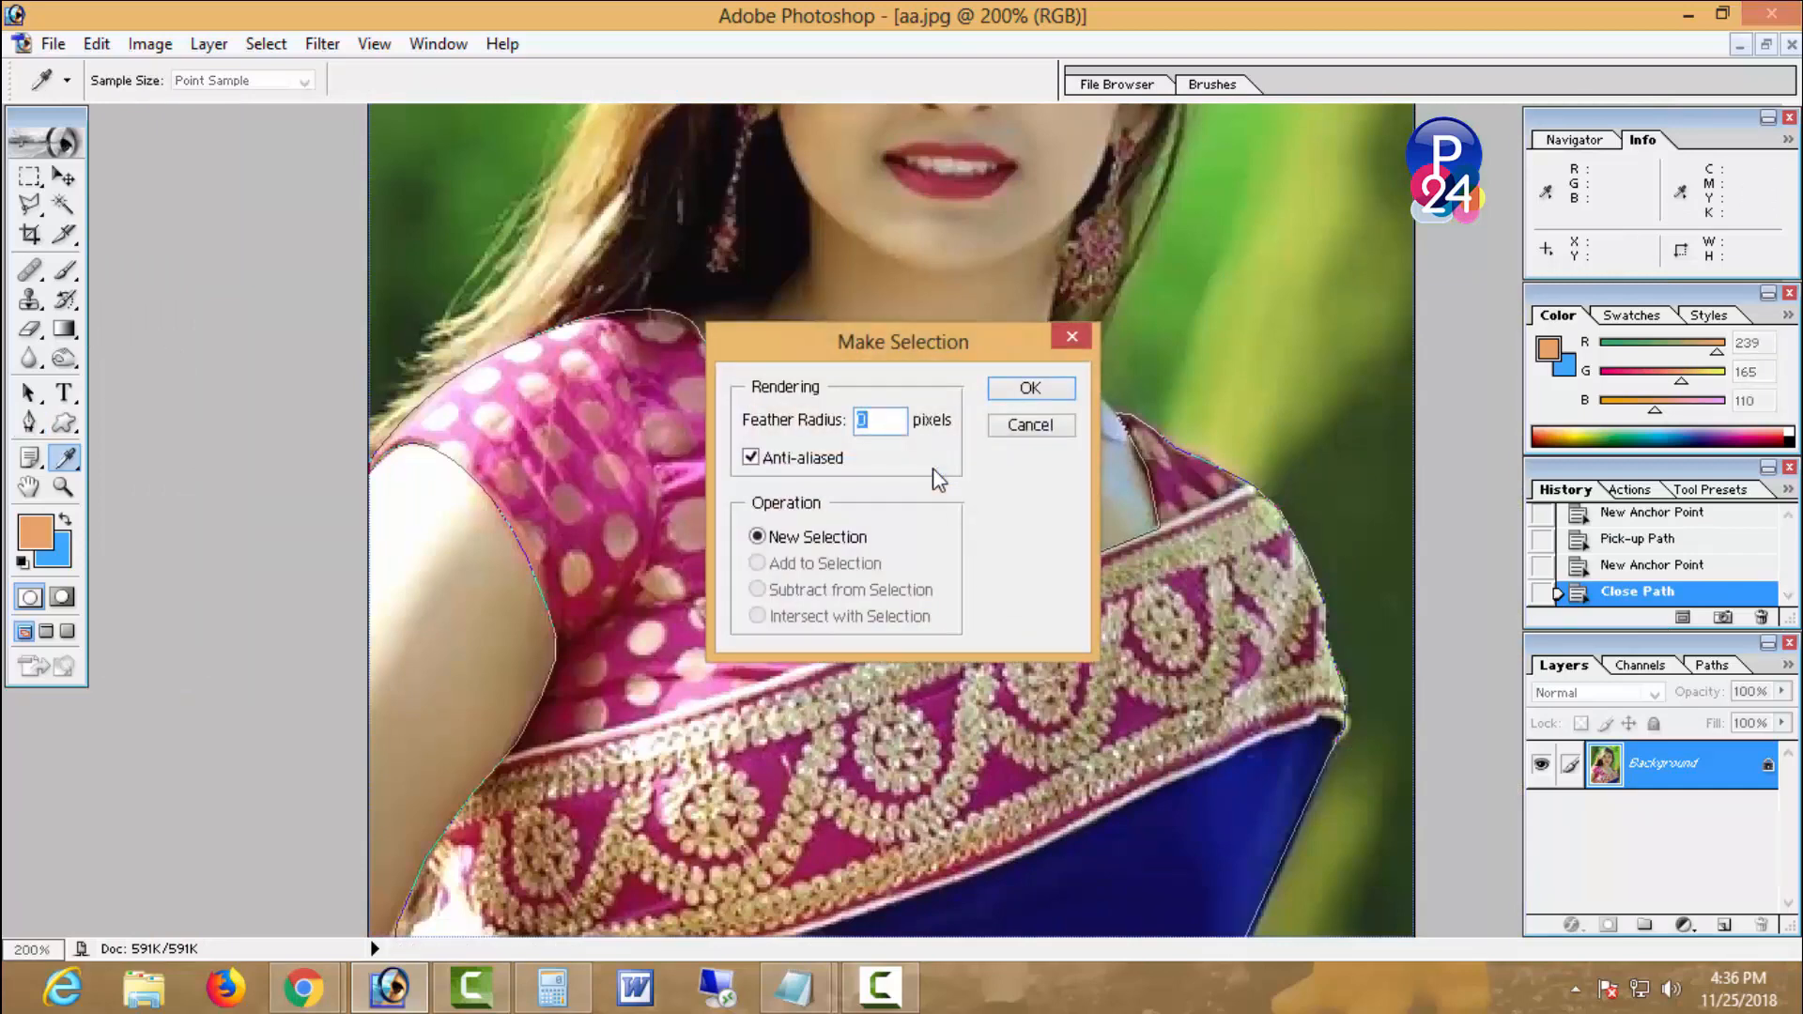
pyautogui.press('Return')
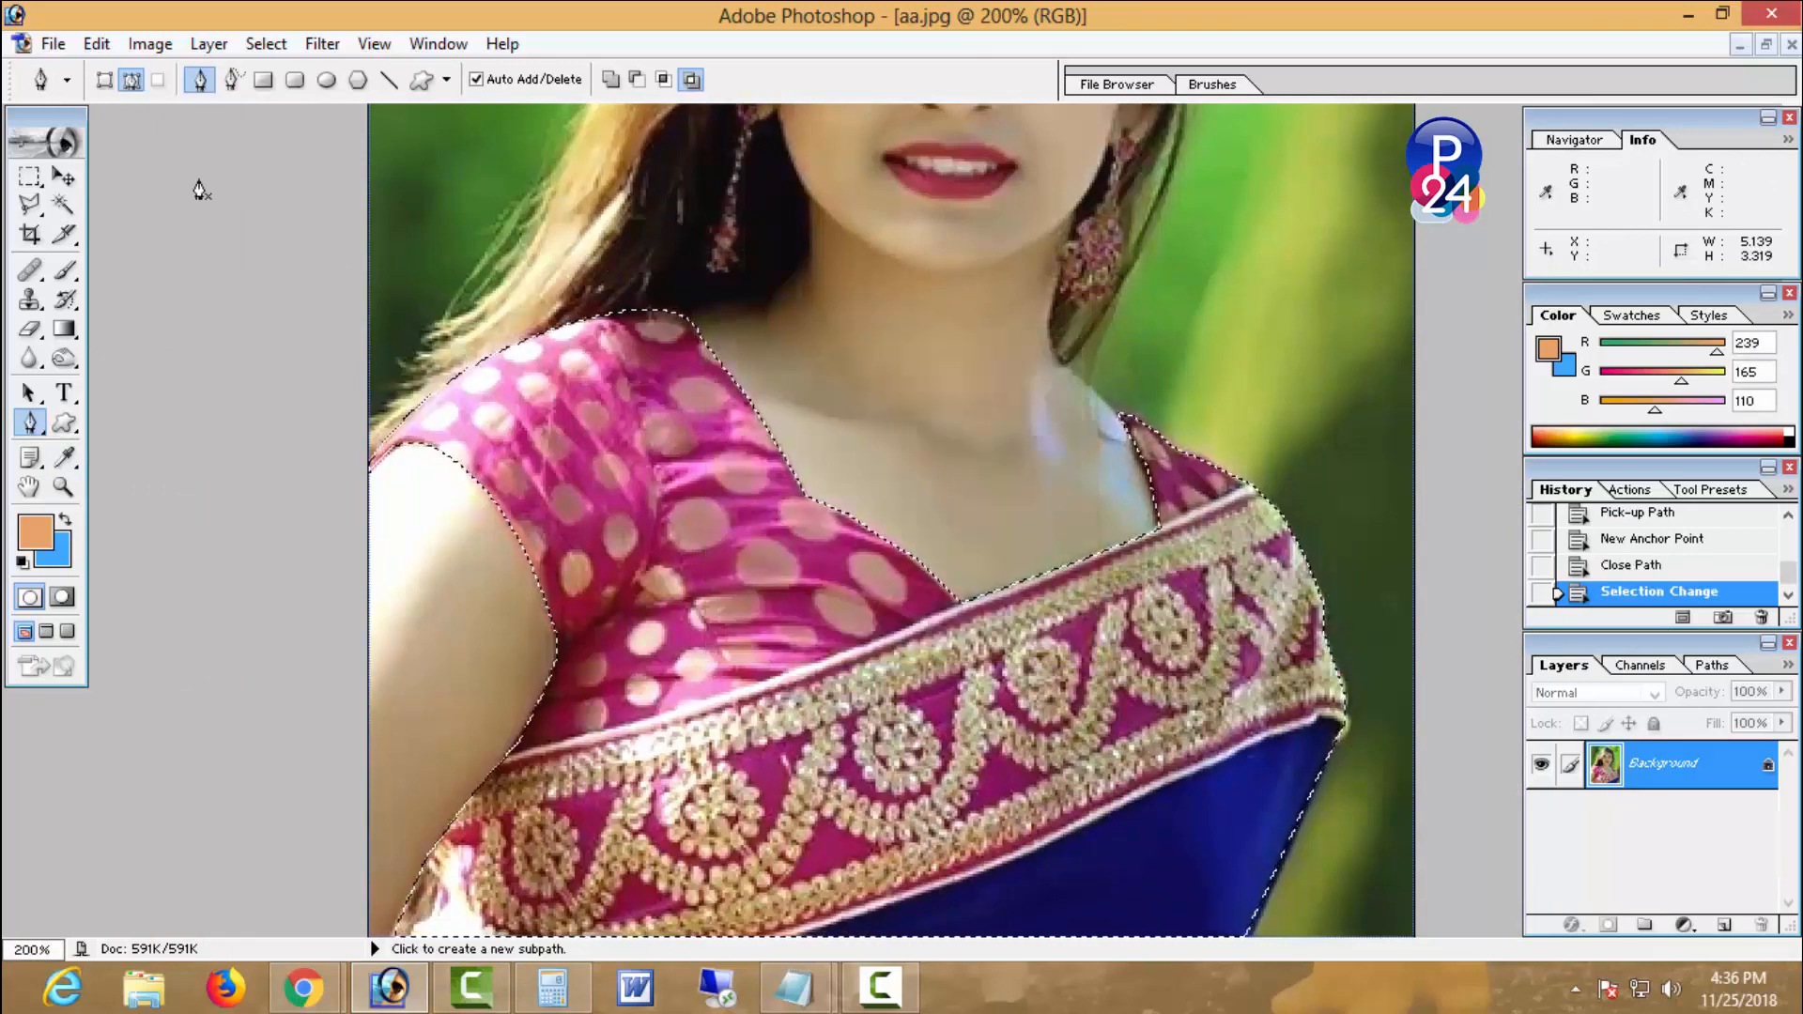
# - Set brightness to +9 and contrast to +37 for the selected saree and blouse, and clear the selection
pyautogui.click(150, 44)
pyautogui.moveTo(195, 117)
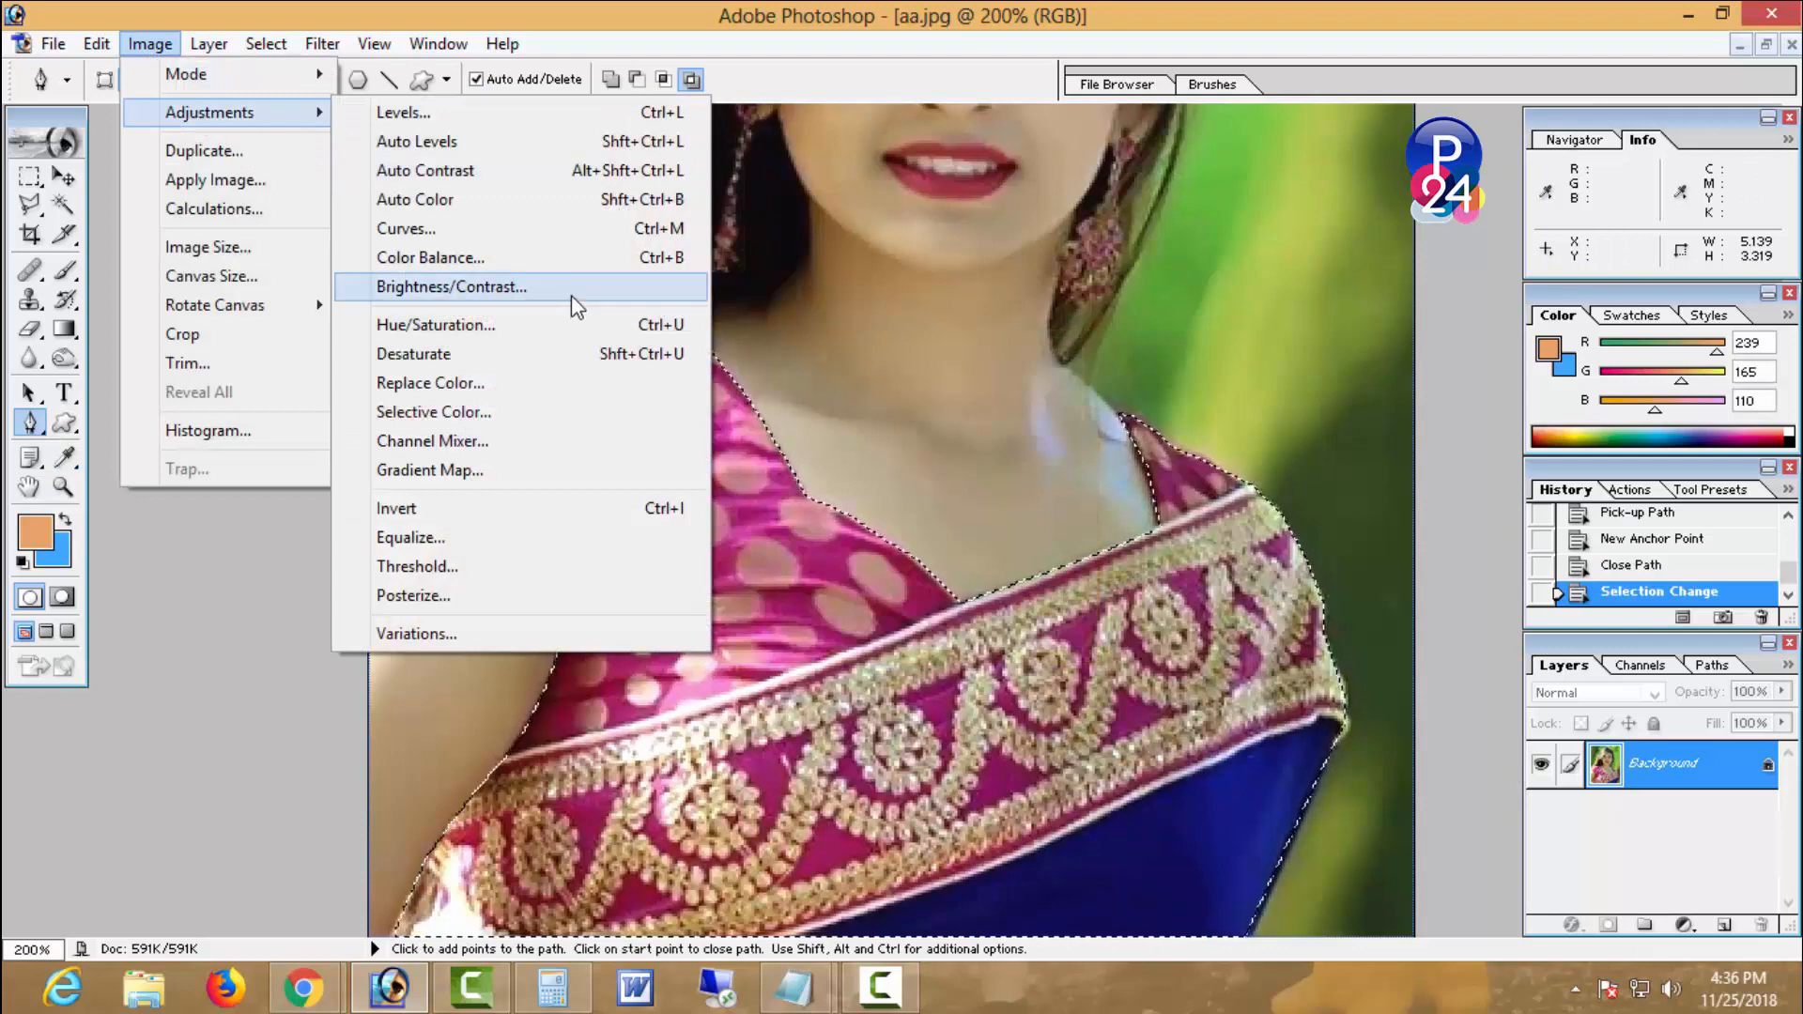
pyautogui.click(571, 295)
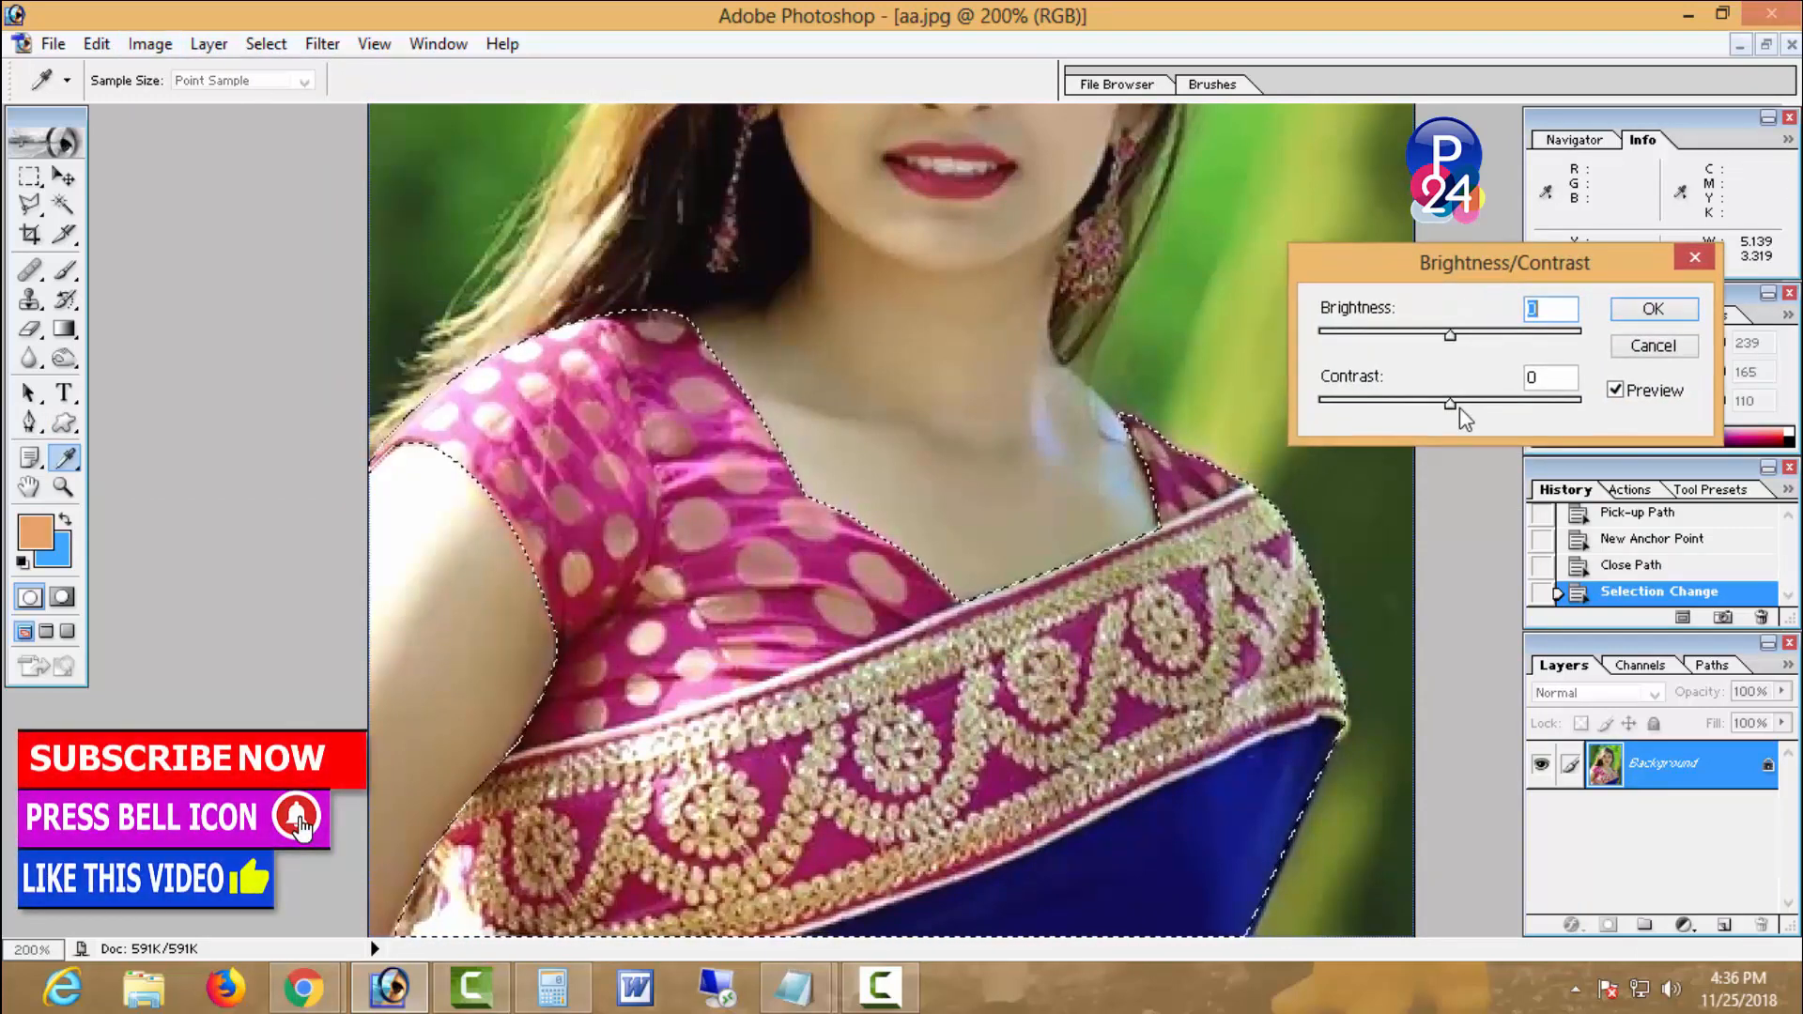
pyautogui.moveTo(1461, 406); pyautogui.dragTo(1475, 404)
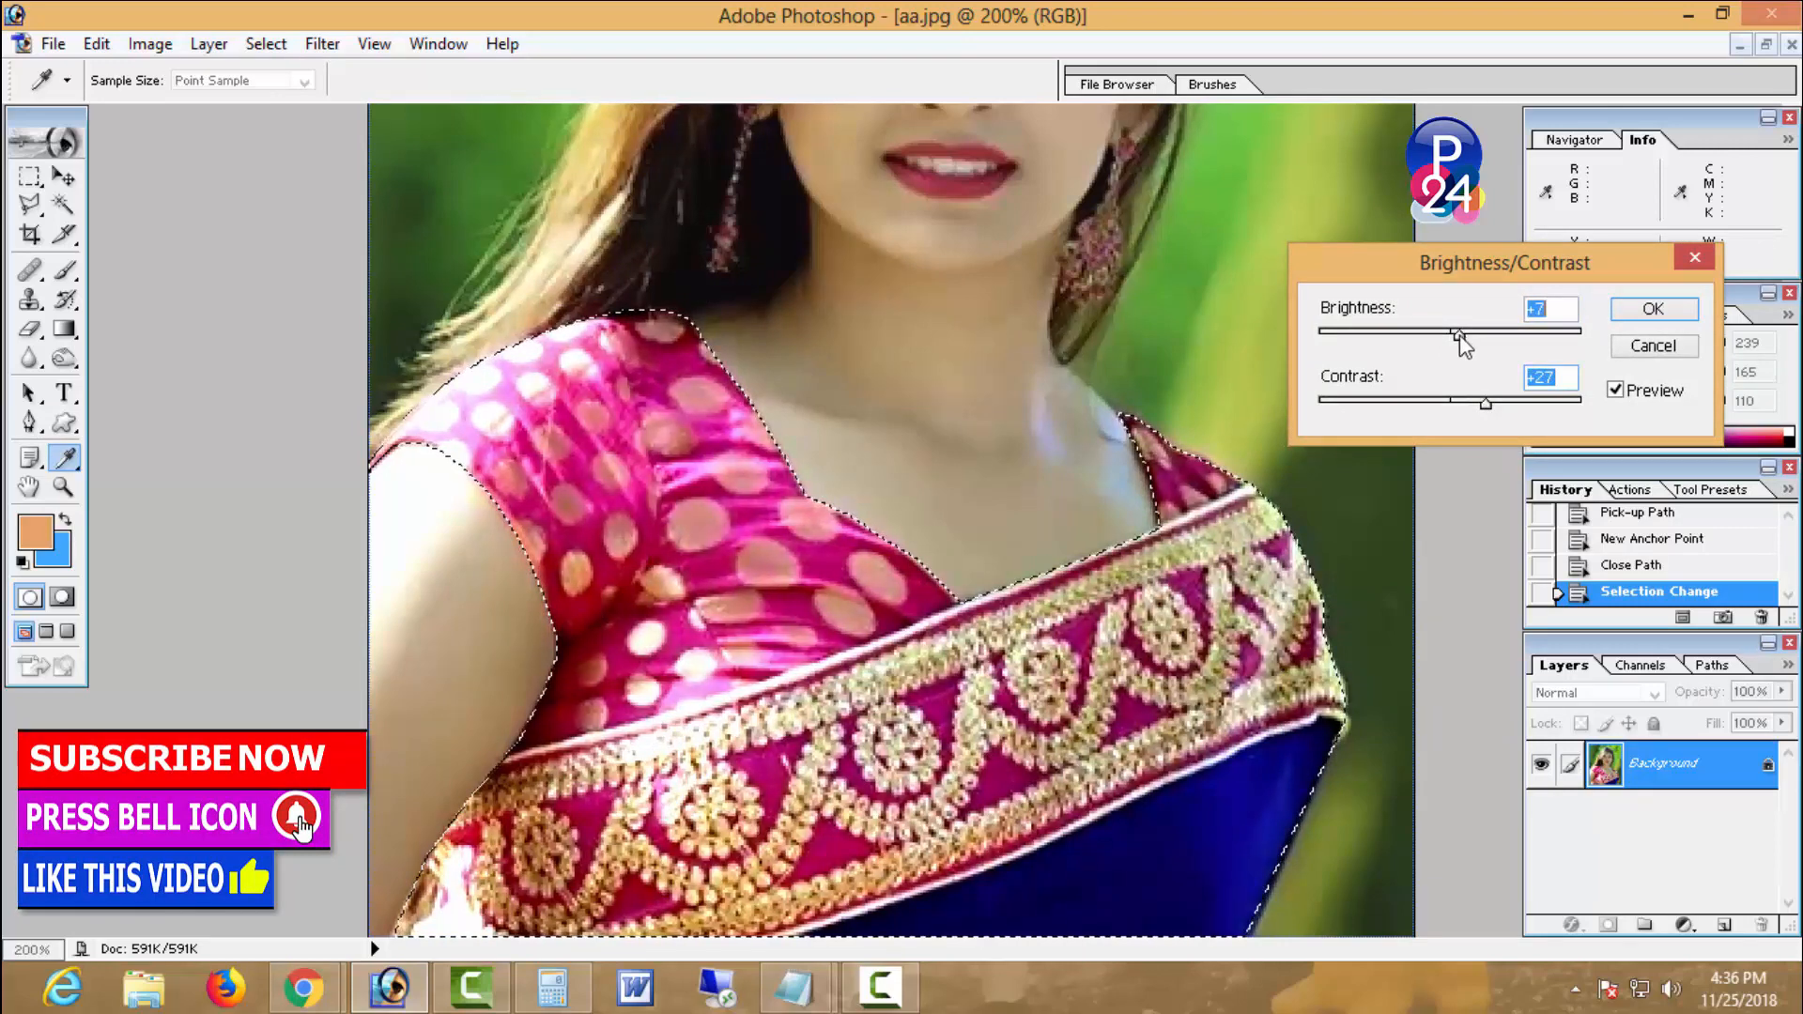
pyautogui.moveTo(1459, 335); pyautogui.dragTo(1462, 335)
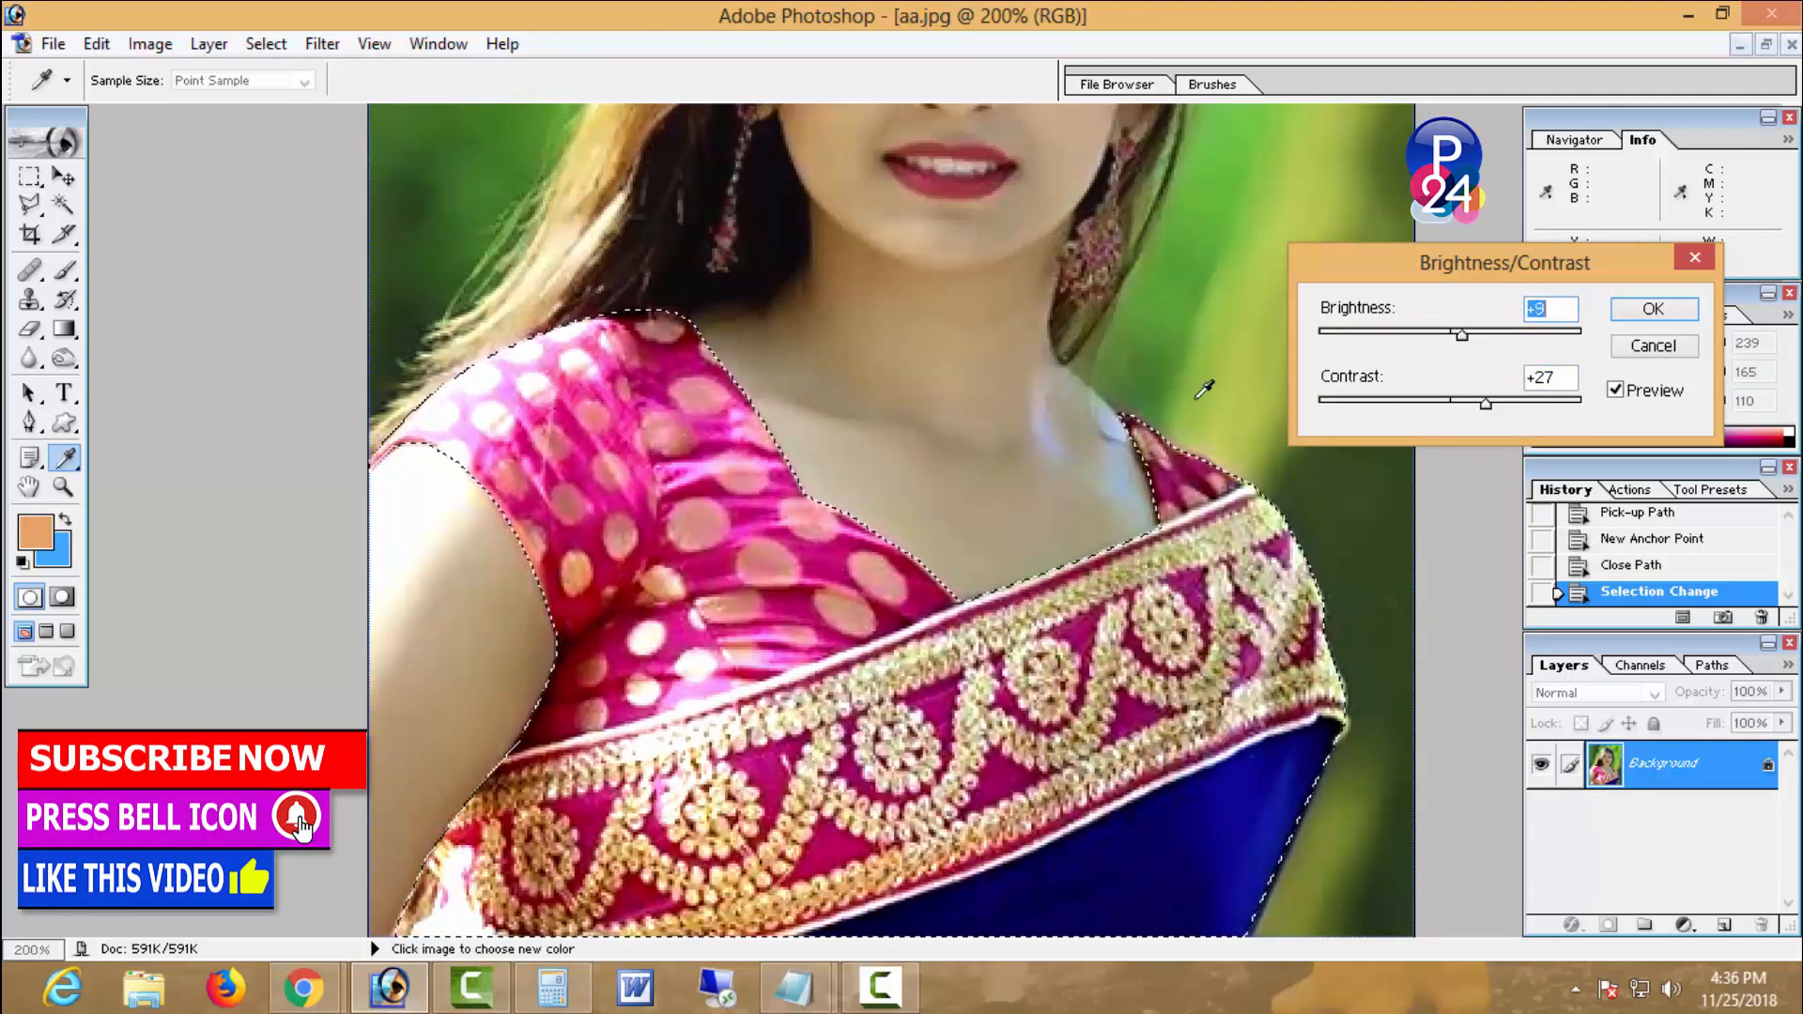
pyautogui.moveTo(1486, 404); pyautogui.dragTo(1500, 406)
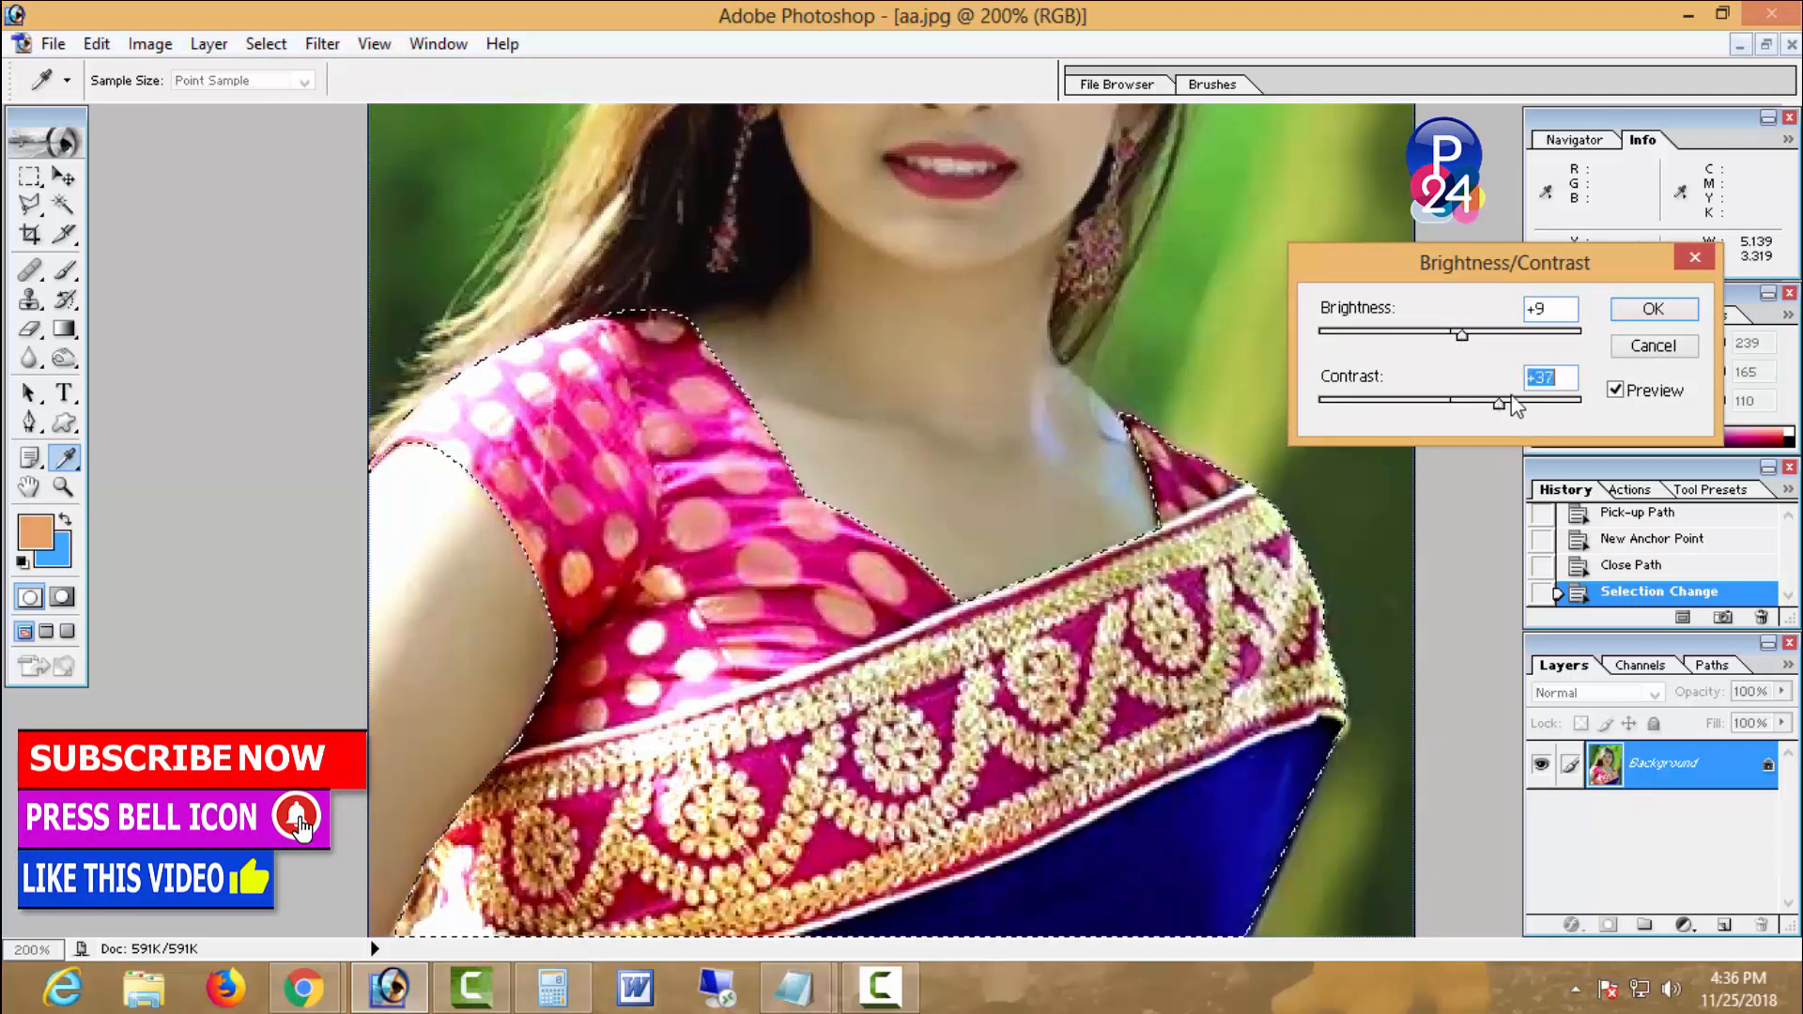
pyautogui.click(1654, 310)
pyautogui.press('p')
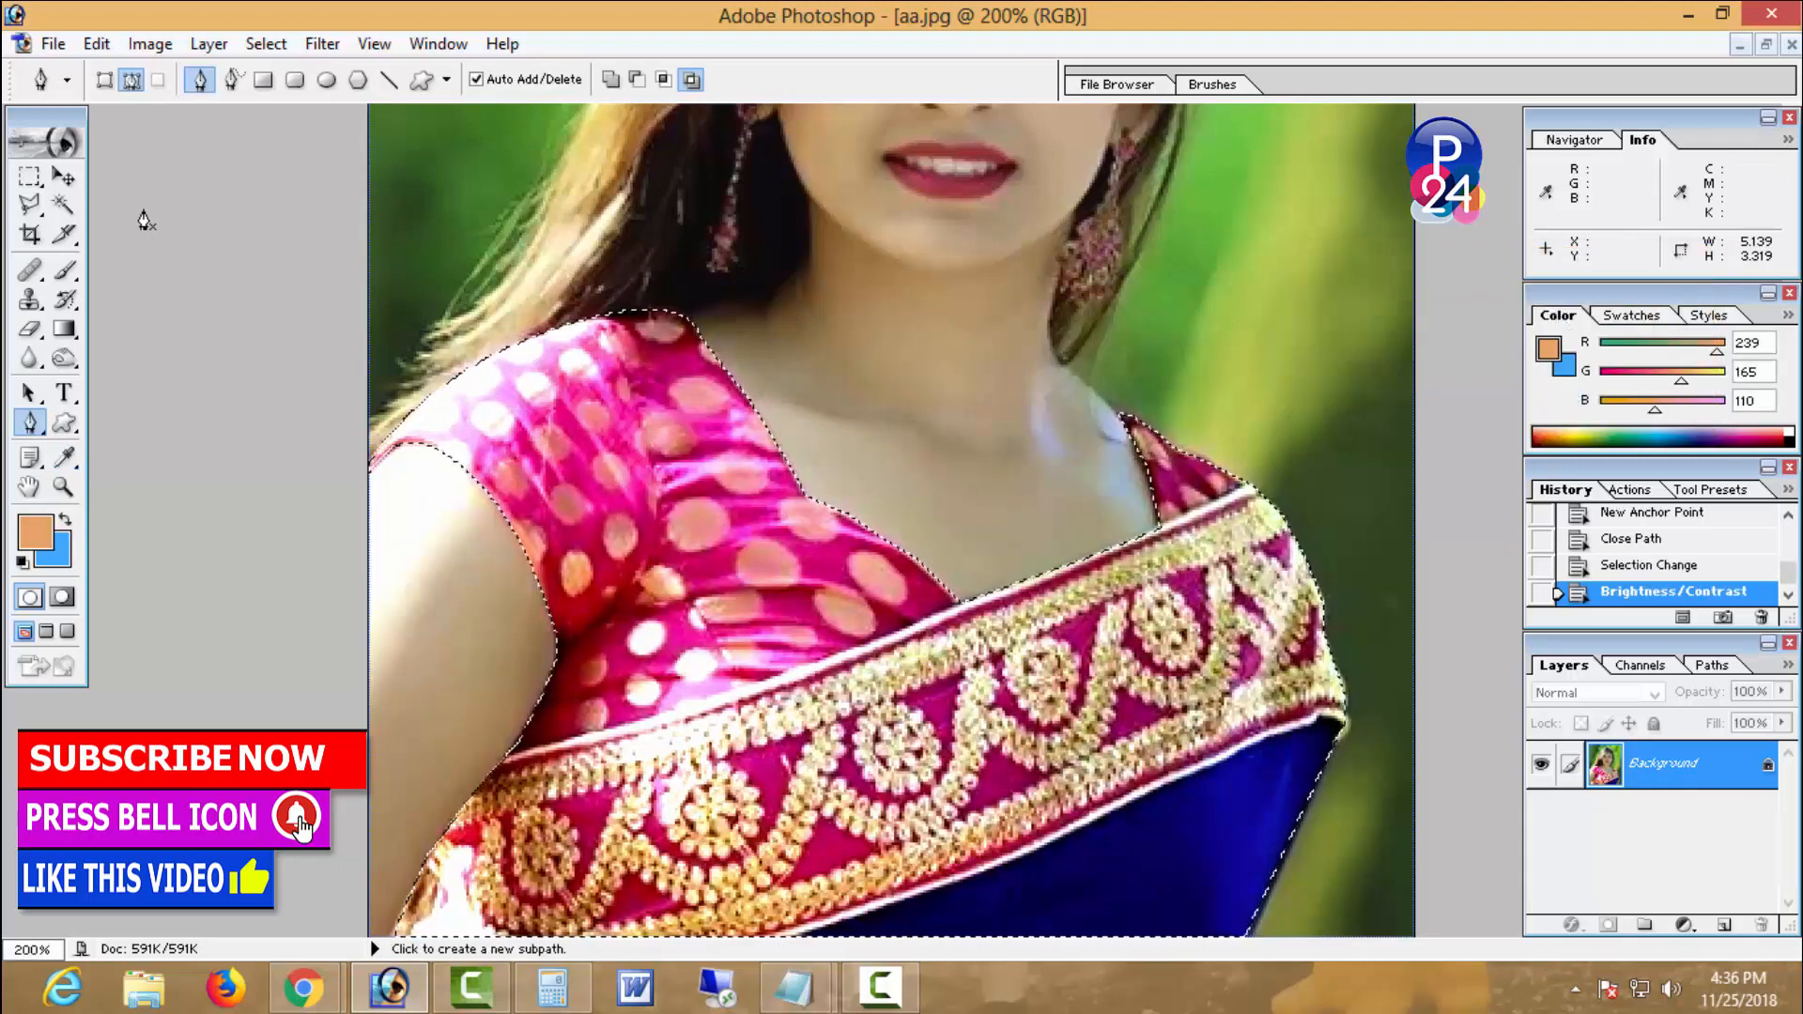
pyautogui.press('w')
pyautogui.rightClick(923, 406)
pyautogui.click(1039, 591)
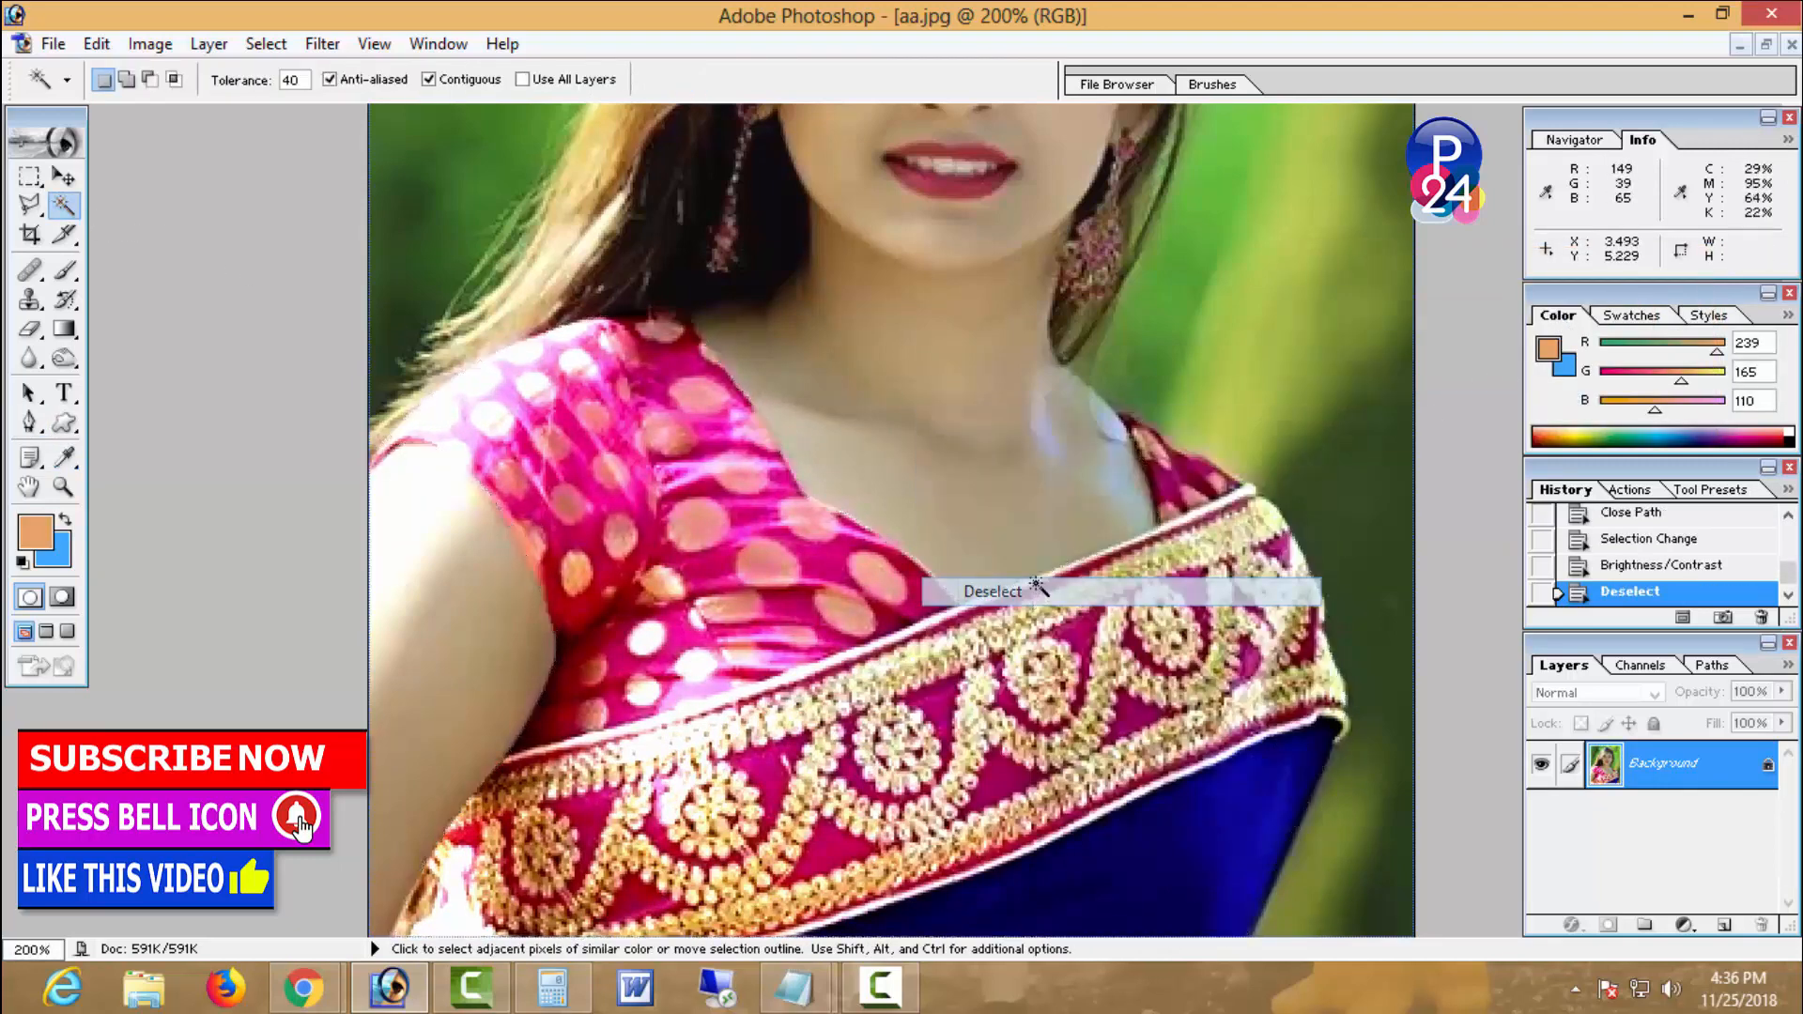
# - Select the blue part of the saree with the Magic Wand at tolerance 40 and feather the selection
pyautogui.moveTo(1037, 589); pyautogui.dragTo(1011, 530)
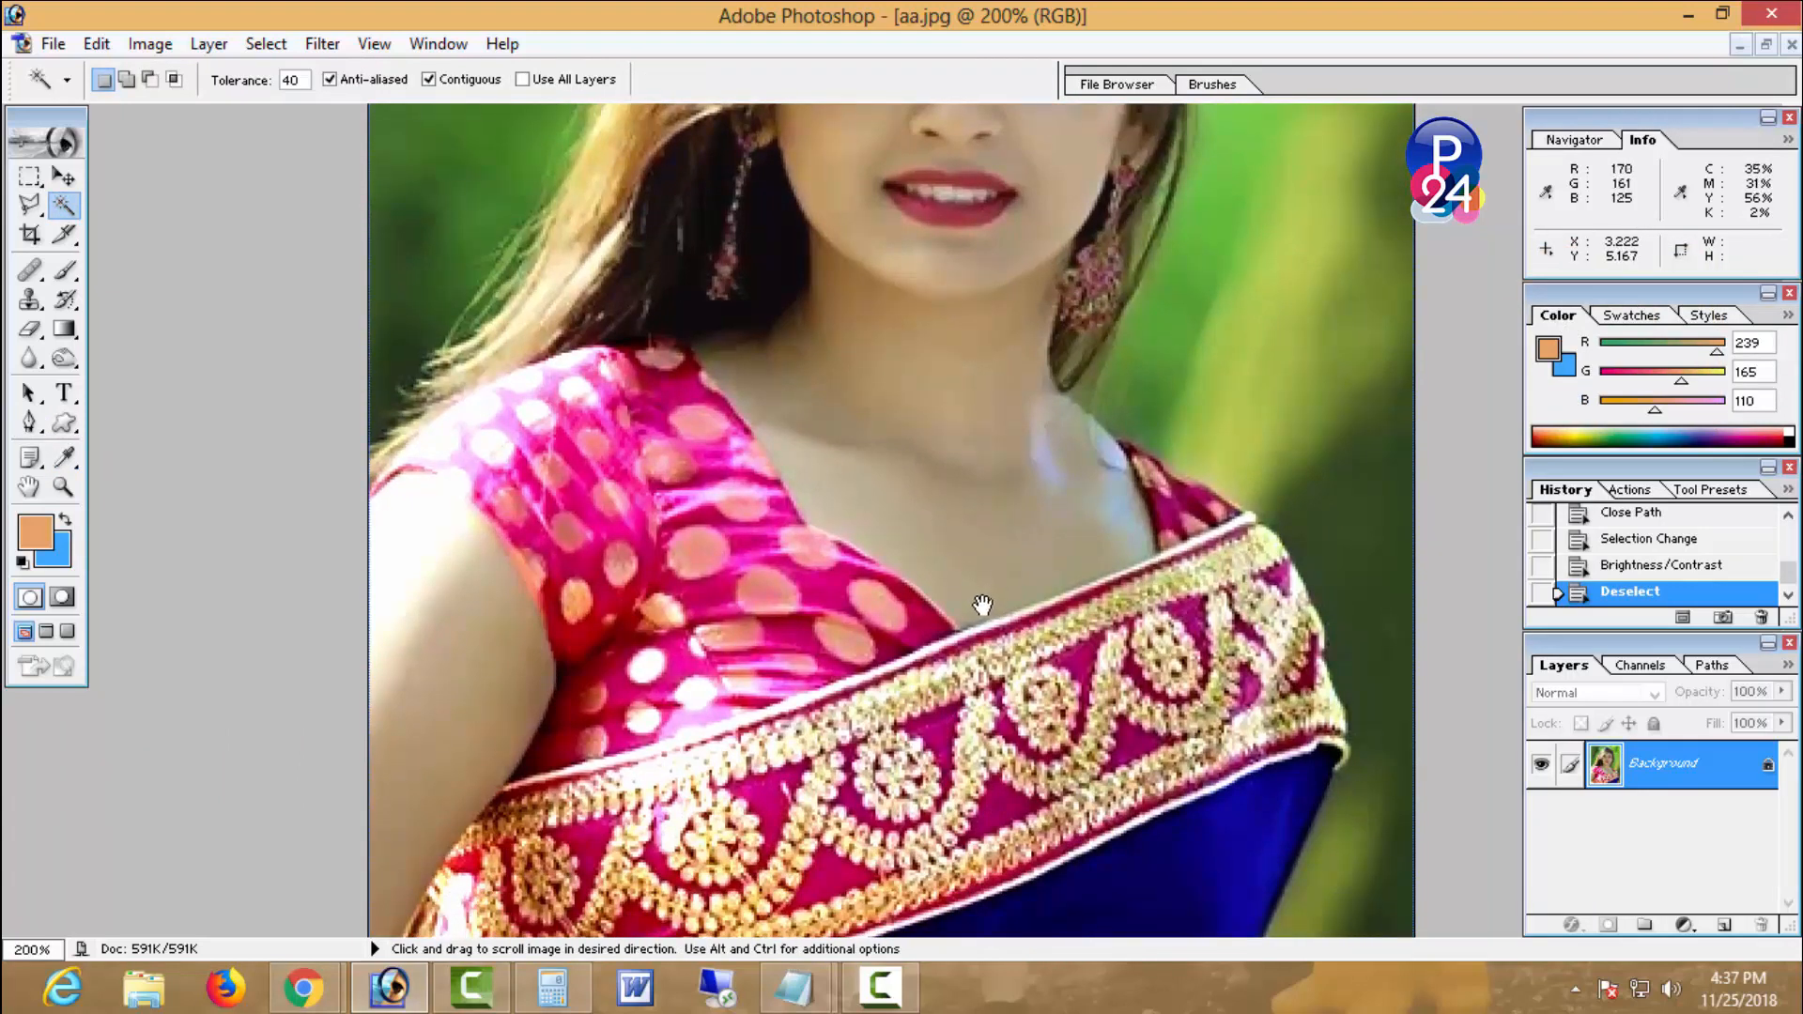
pyautogui.hotkey('ctrl', '-')
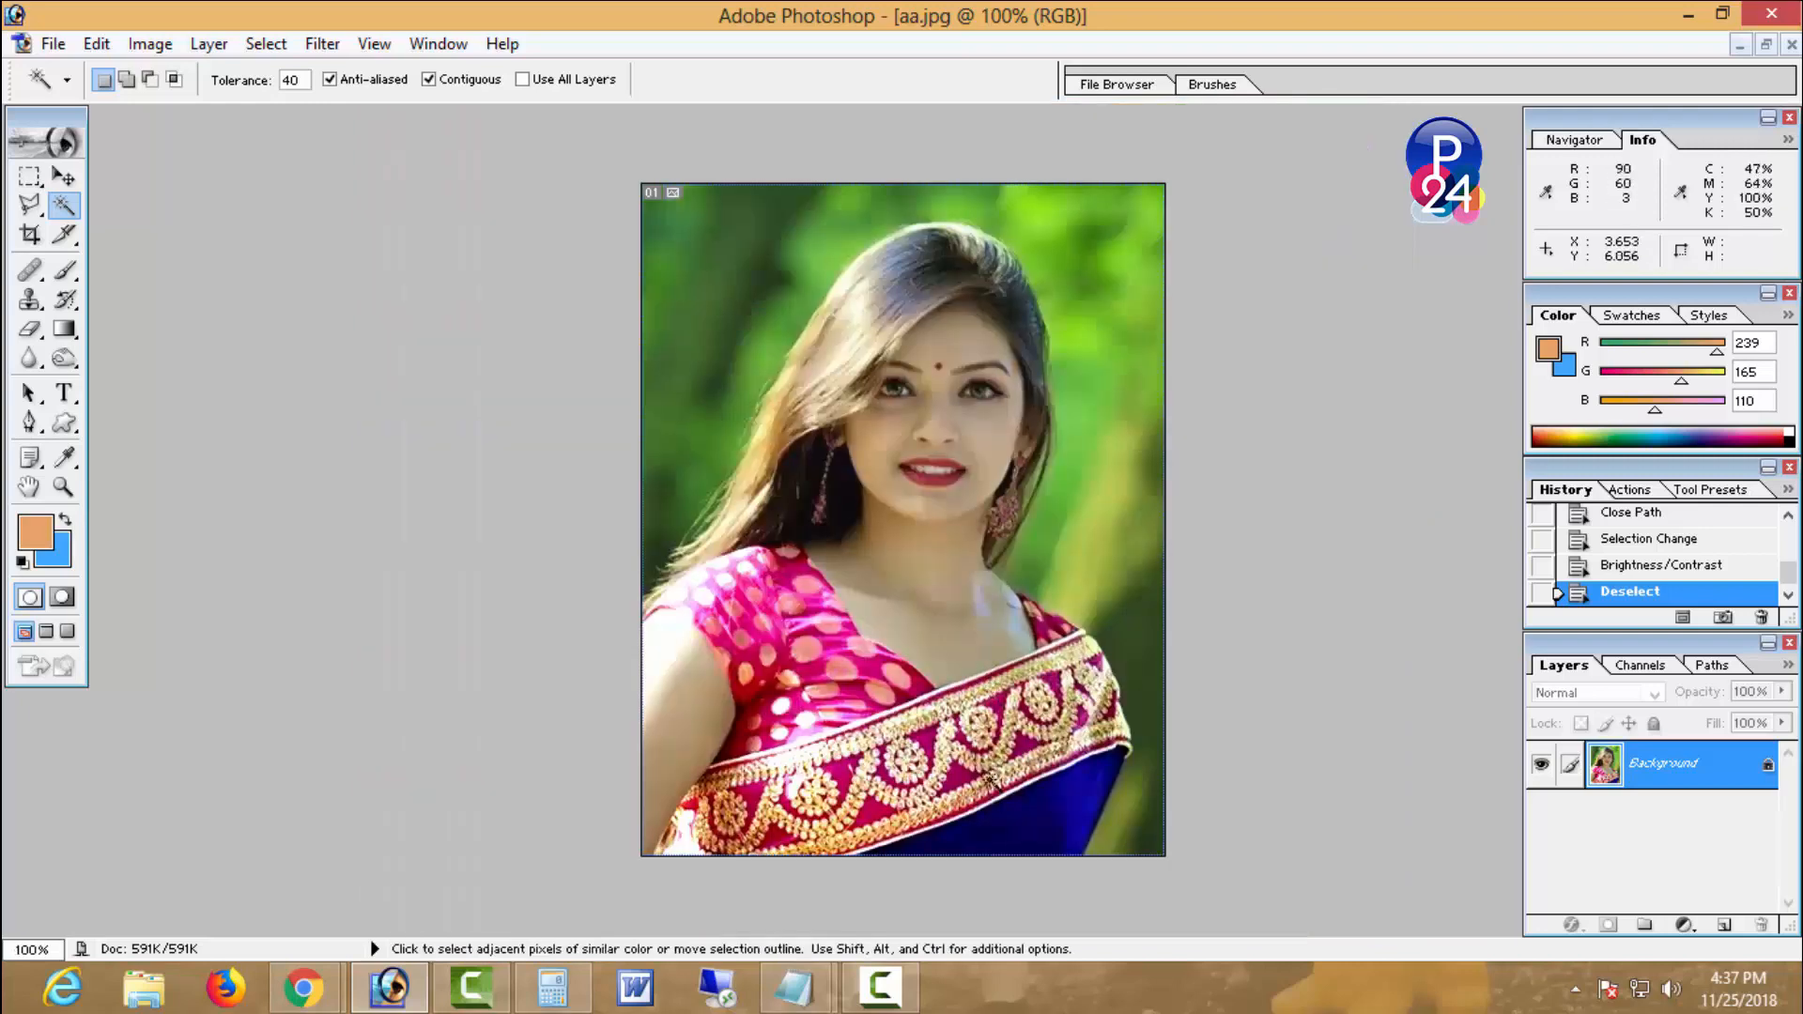
pyautogui.click(1002, 829)
pyautogui.click(1077, 800)
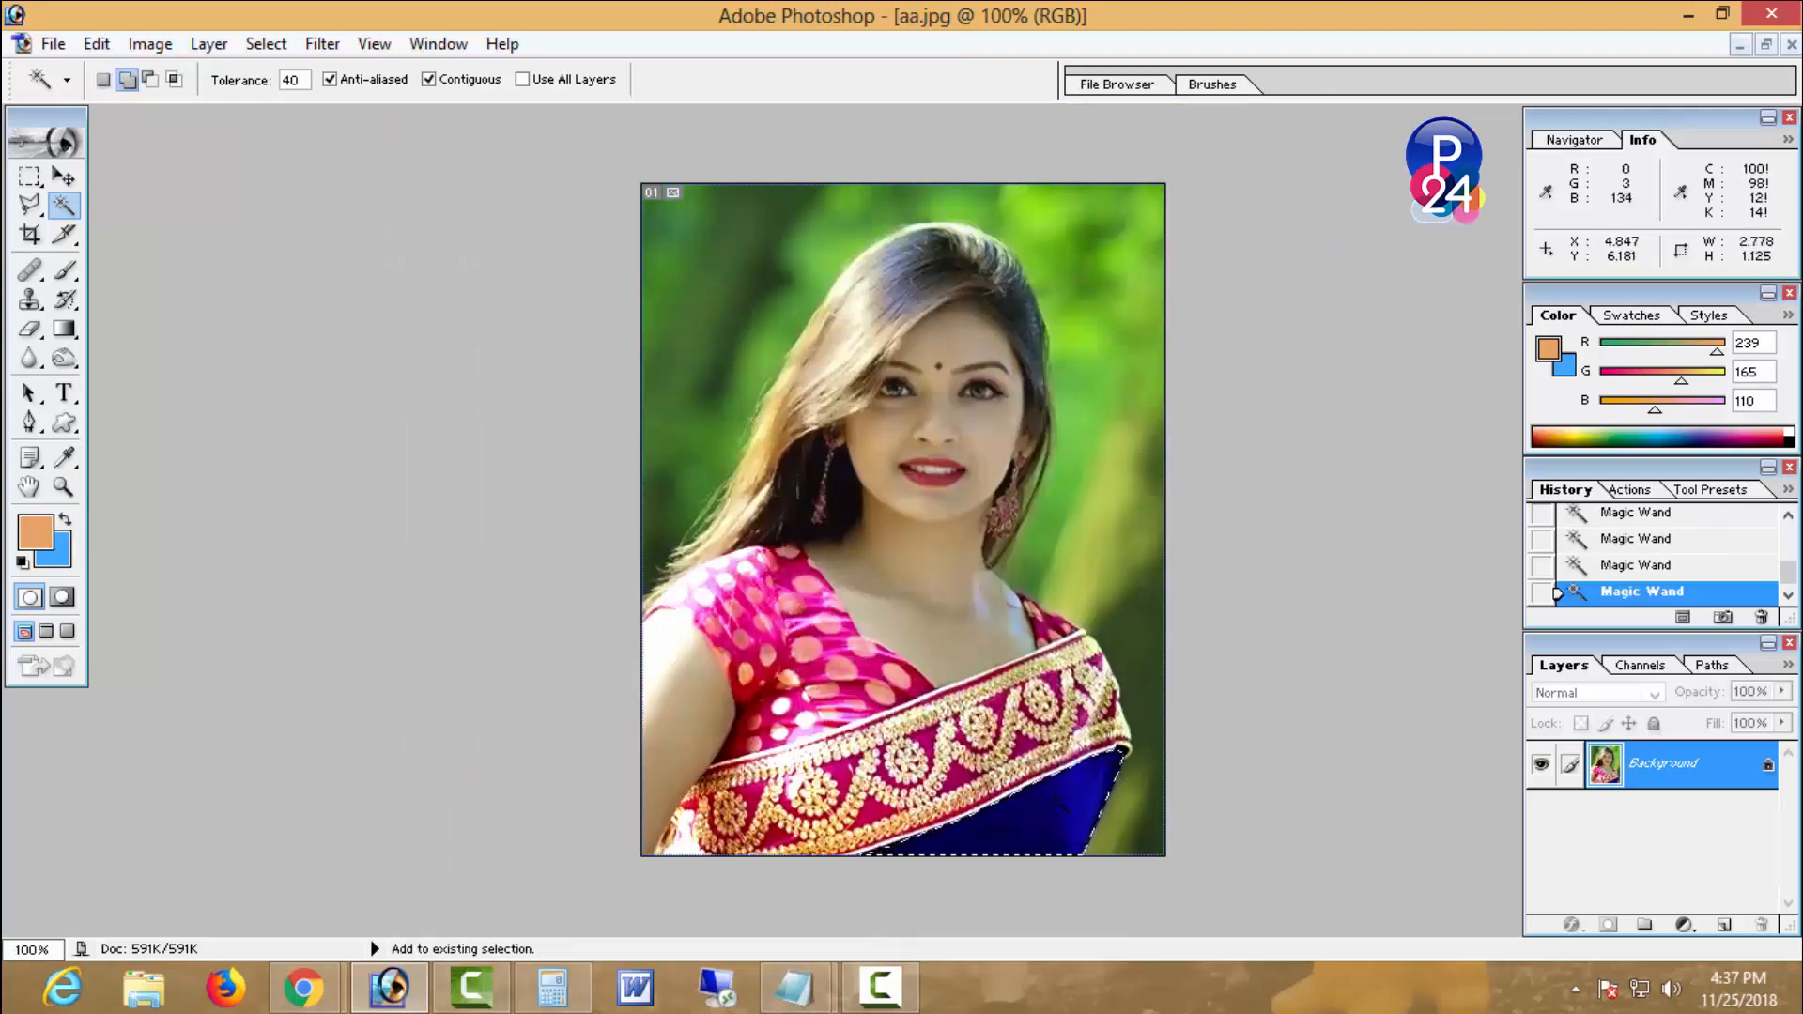
pyautogui.rightClick(1006, 431)
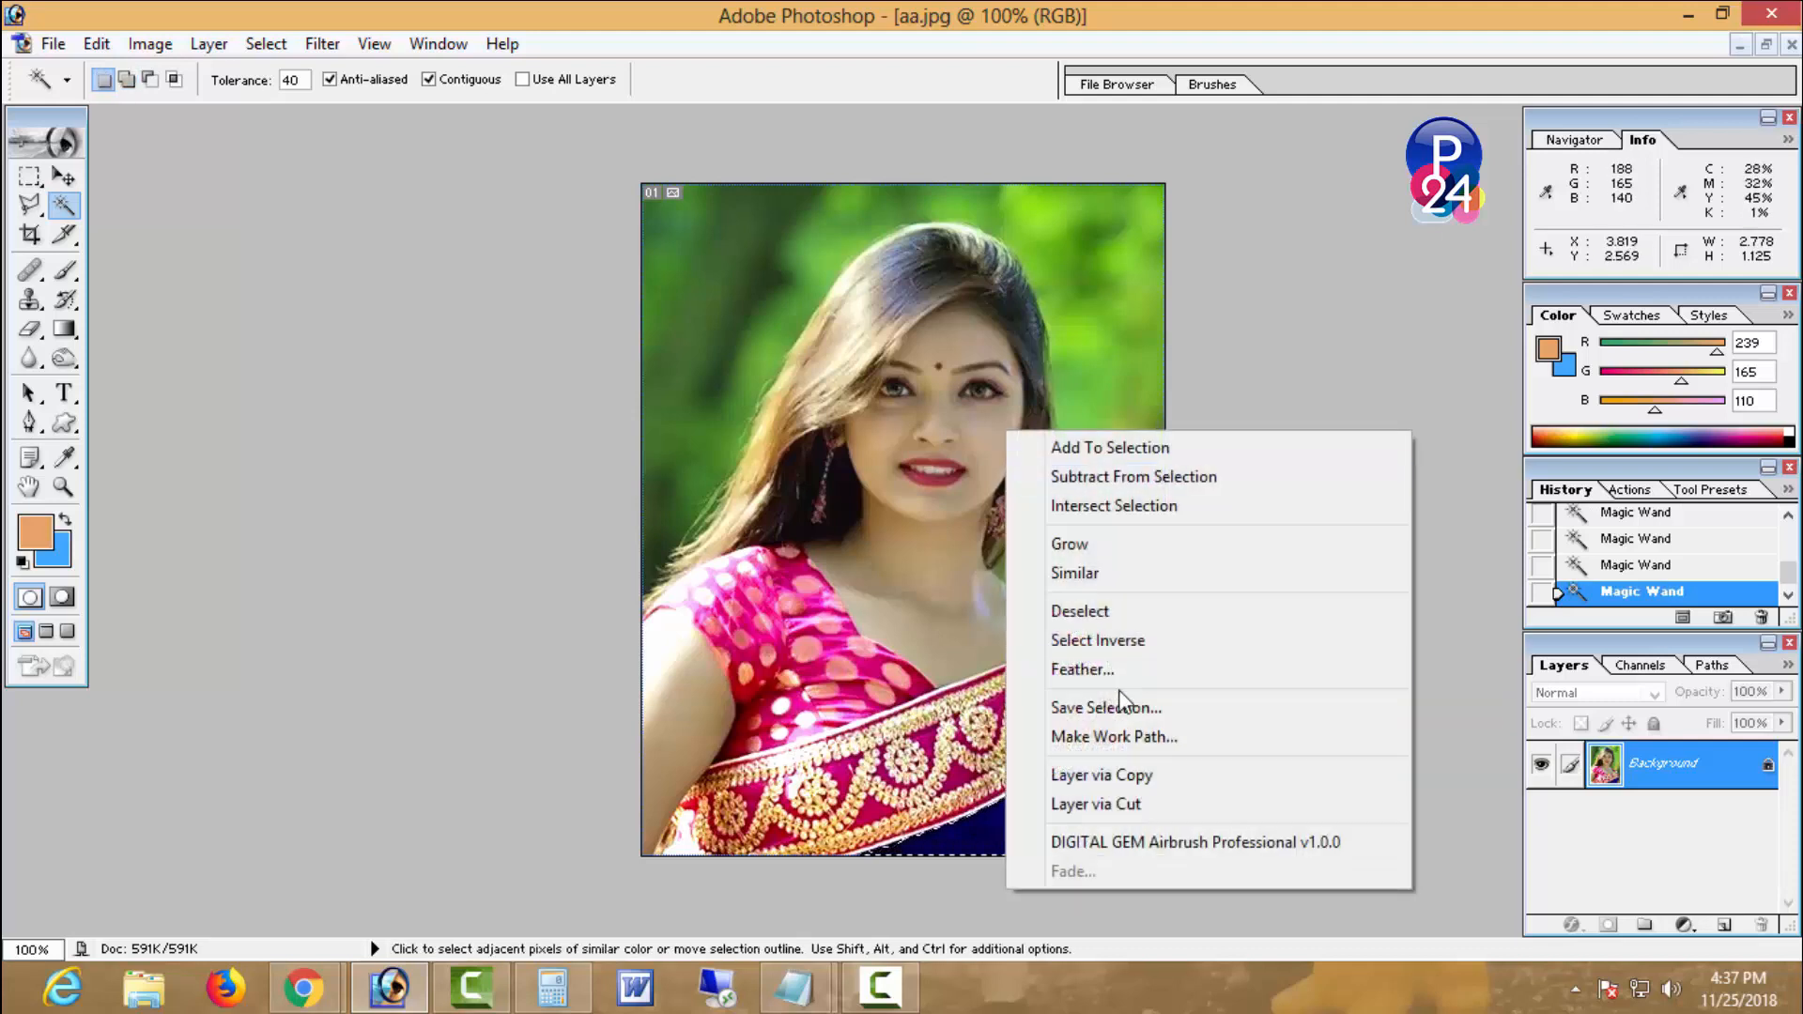
pyautogui.click(1083, 669)
pyautogui.press('Return')
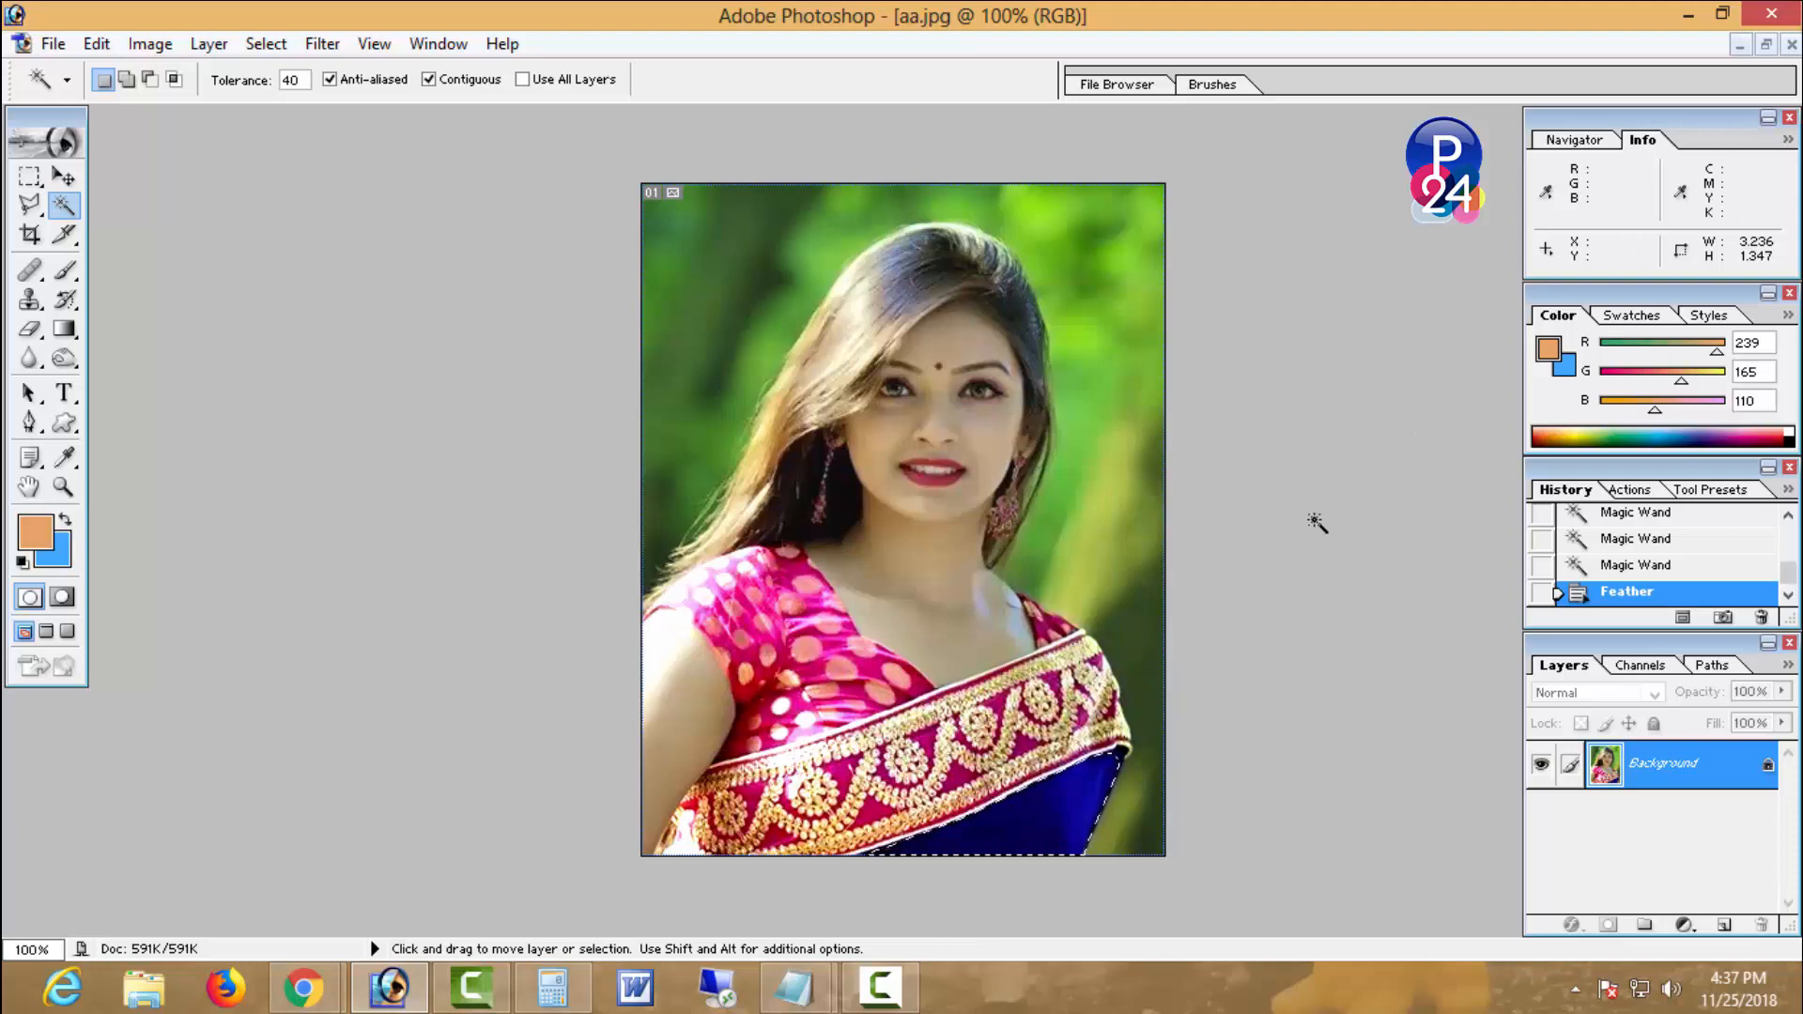
# - Brighten the selected blue fabric with Curves, raising the RGB curve from input 89 to output 176
pyautogui.click(151, 43)
pyautogui.moveTo(201, 120)
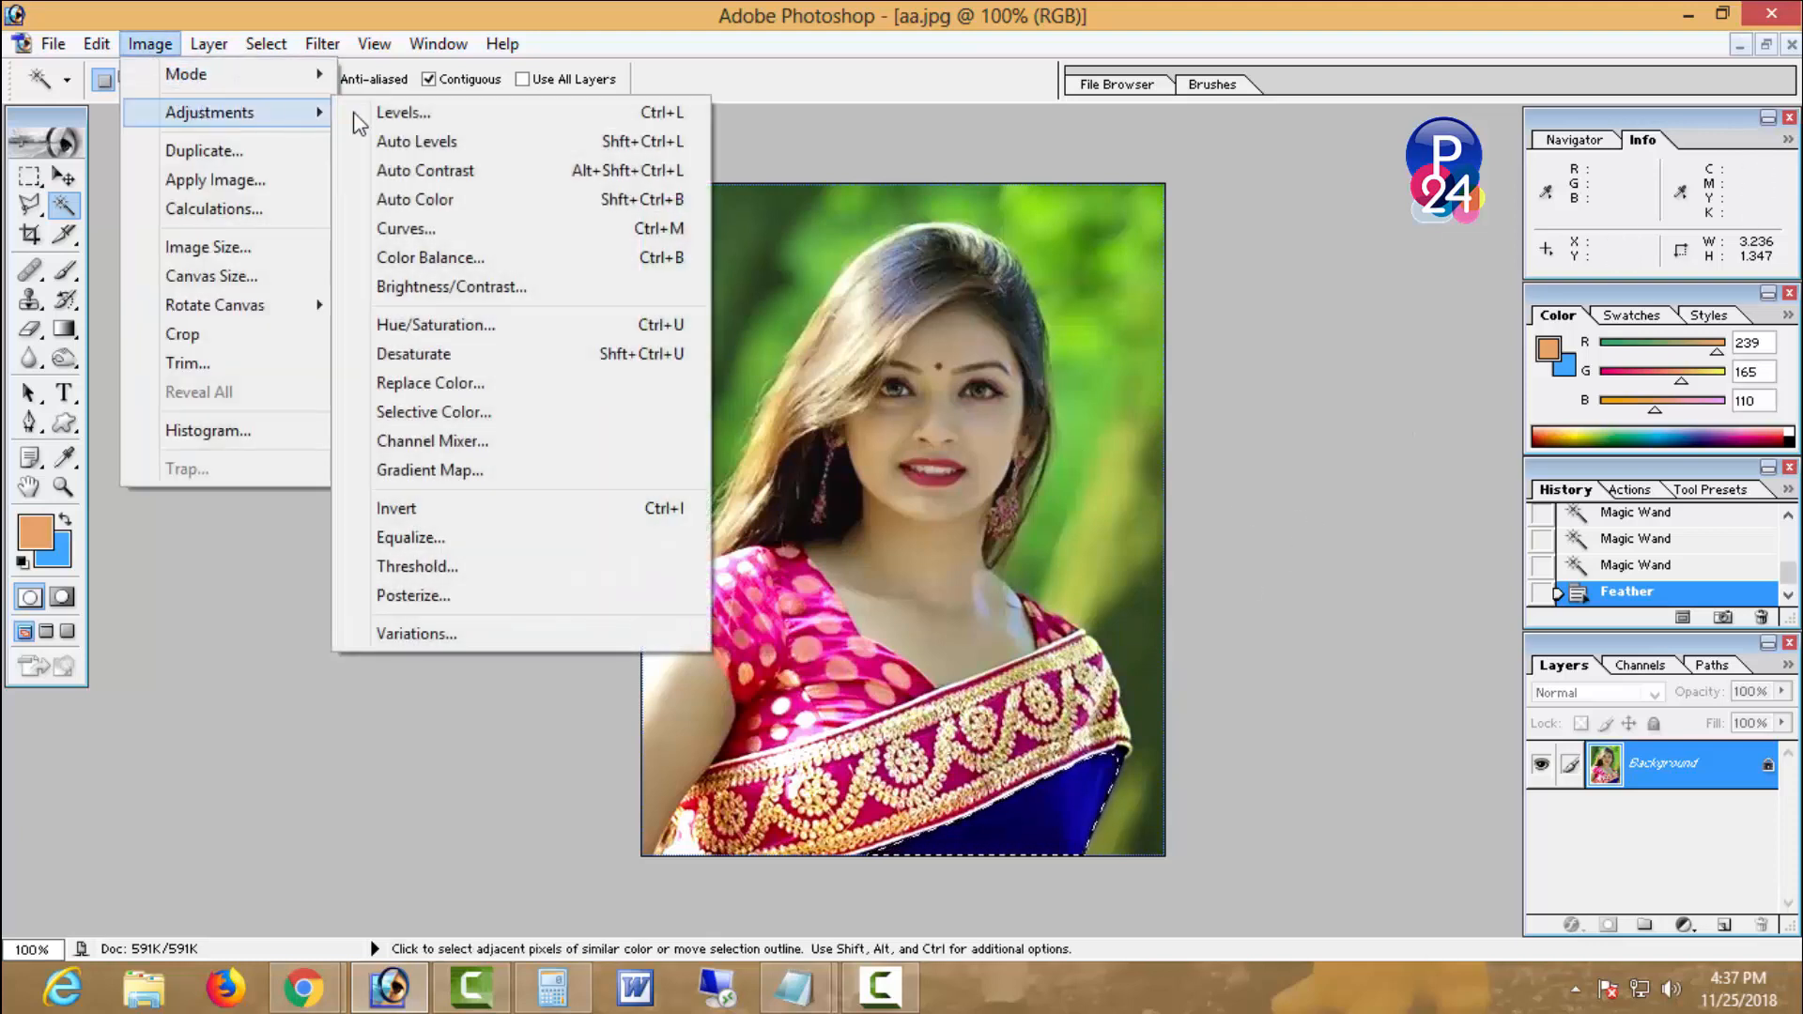
pyautogui.click(614, 246)
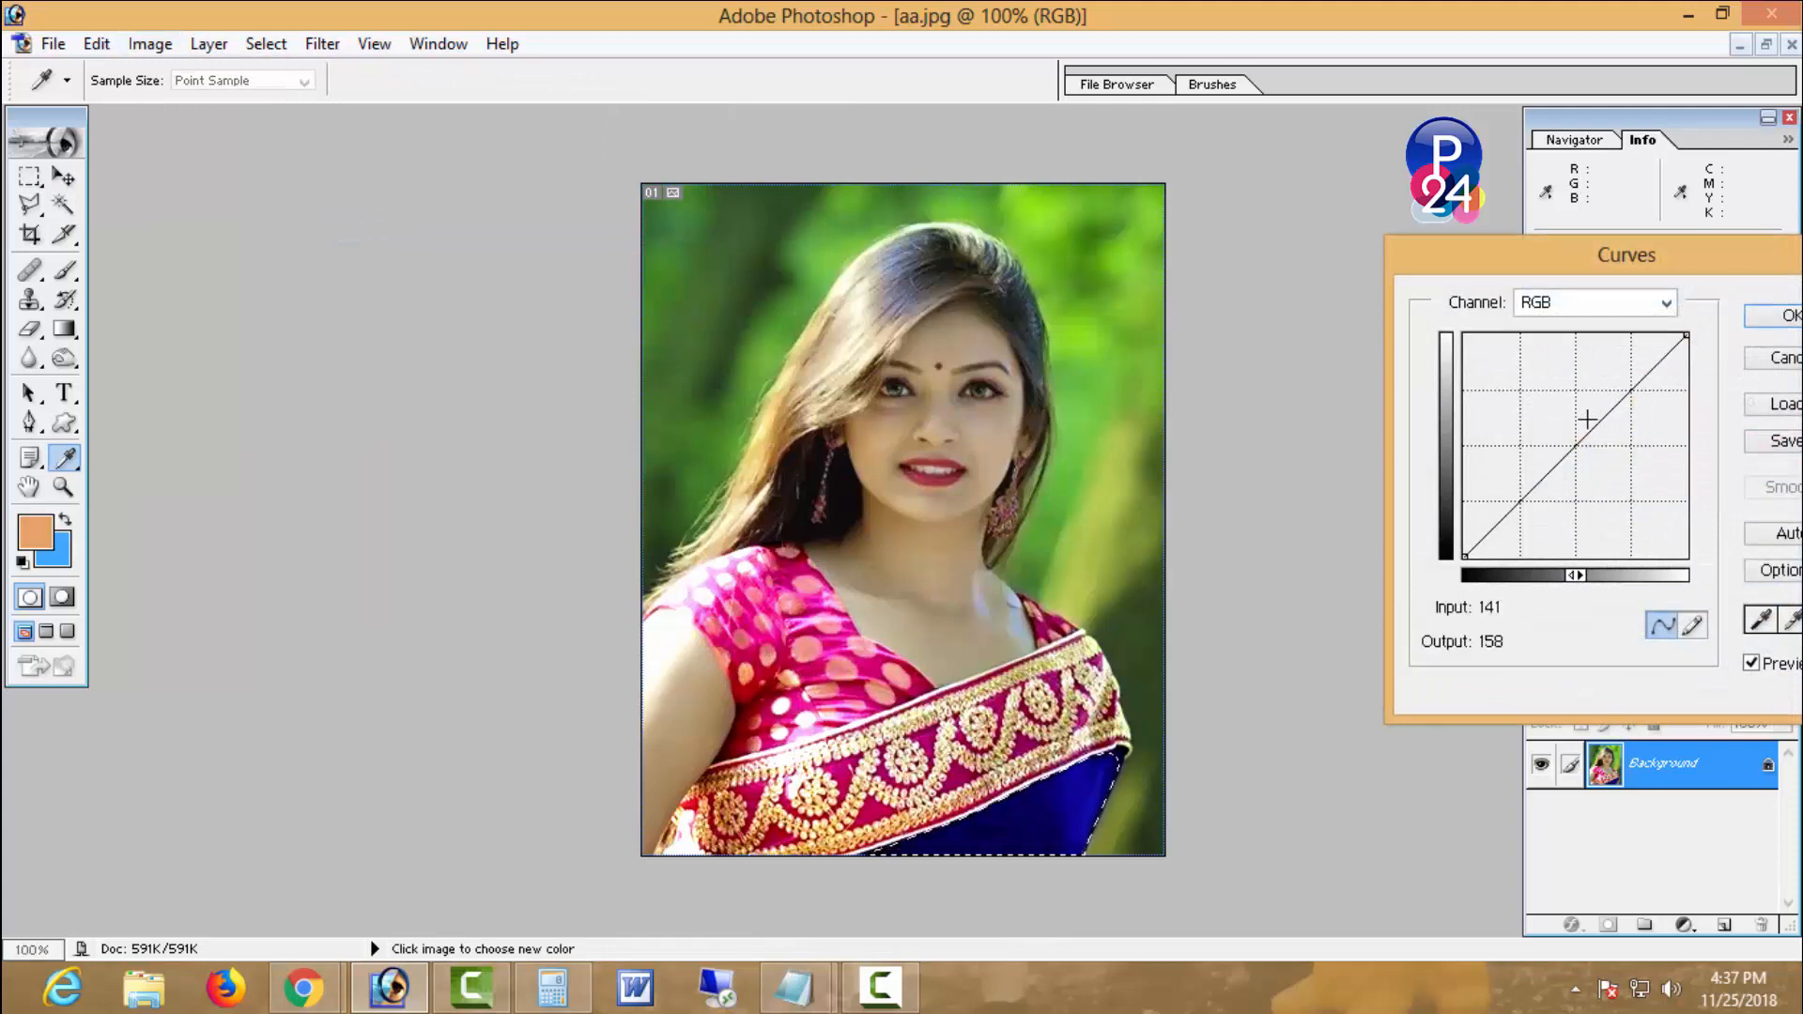
pyautogui.moveTo(1588, 420); pyautogui.dragTo(1543, 404)
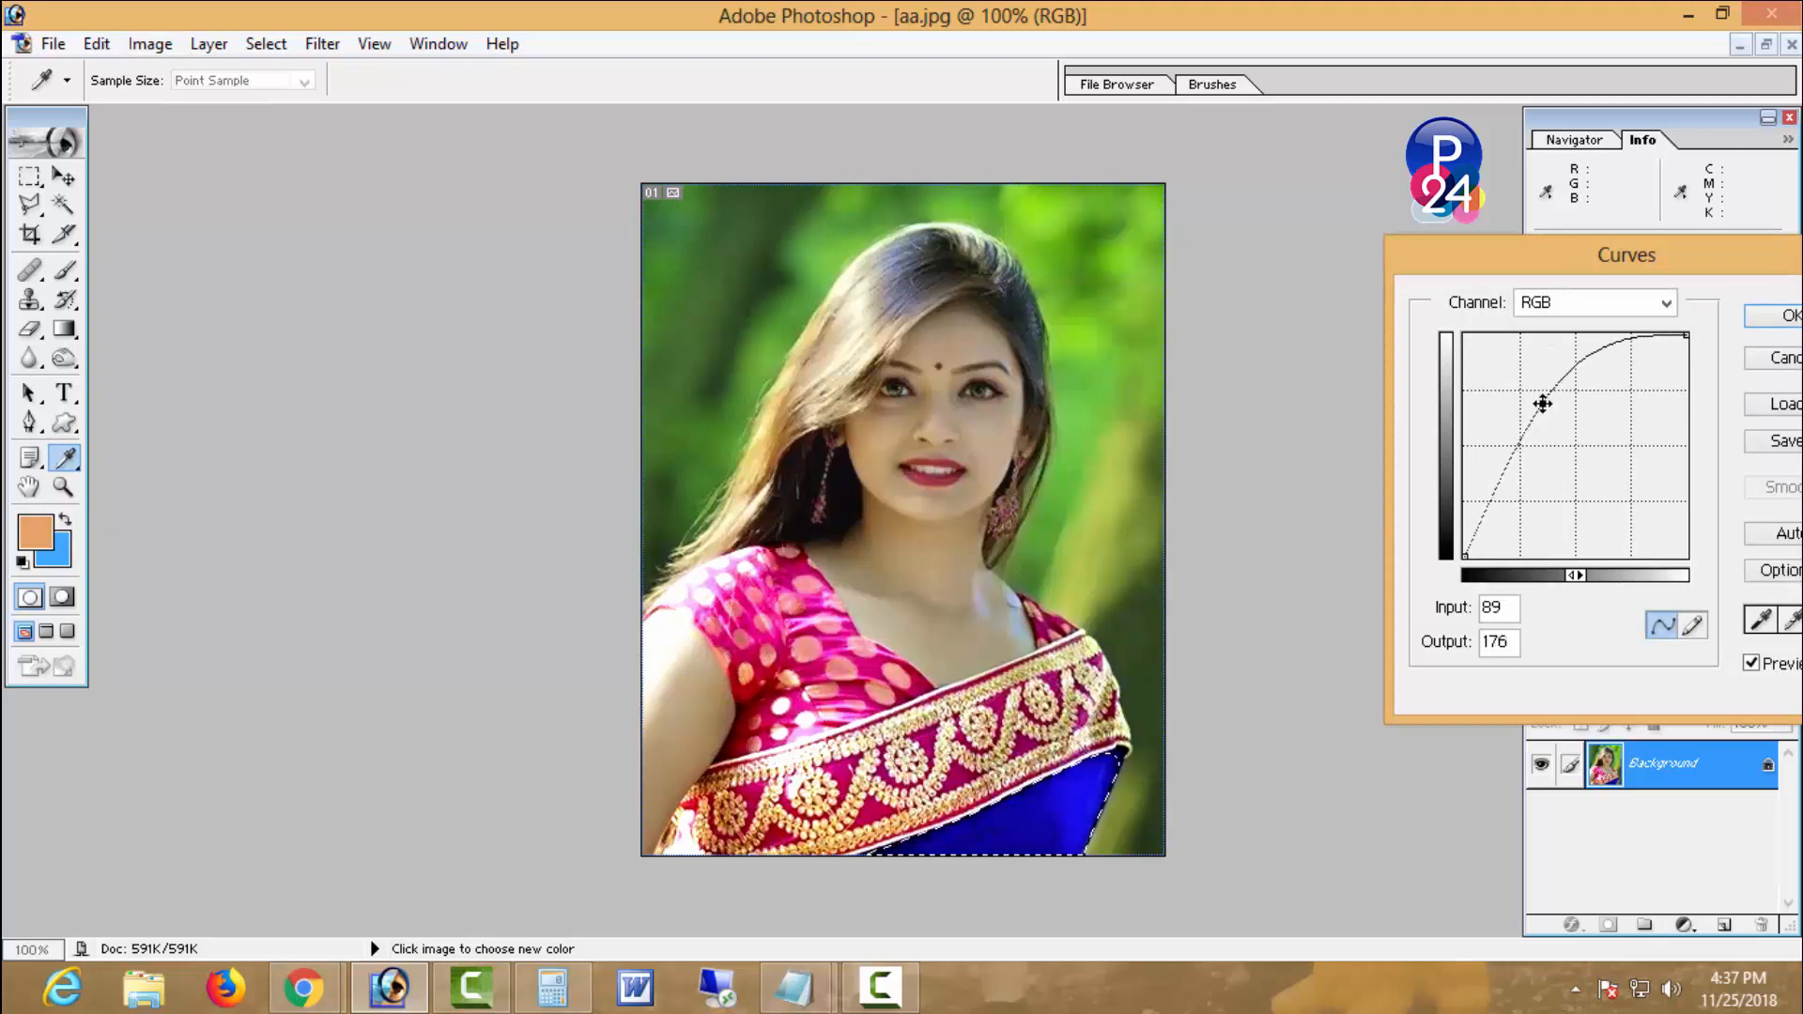
# - Raise the Blue channel curve from input 114 to output 146, apply the Curves adjustment and clear the selection
pyautogui.click(1597, 303)
pyautogui.click(1593, 390)
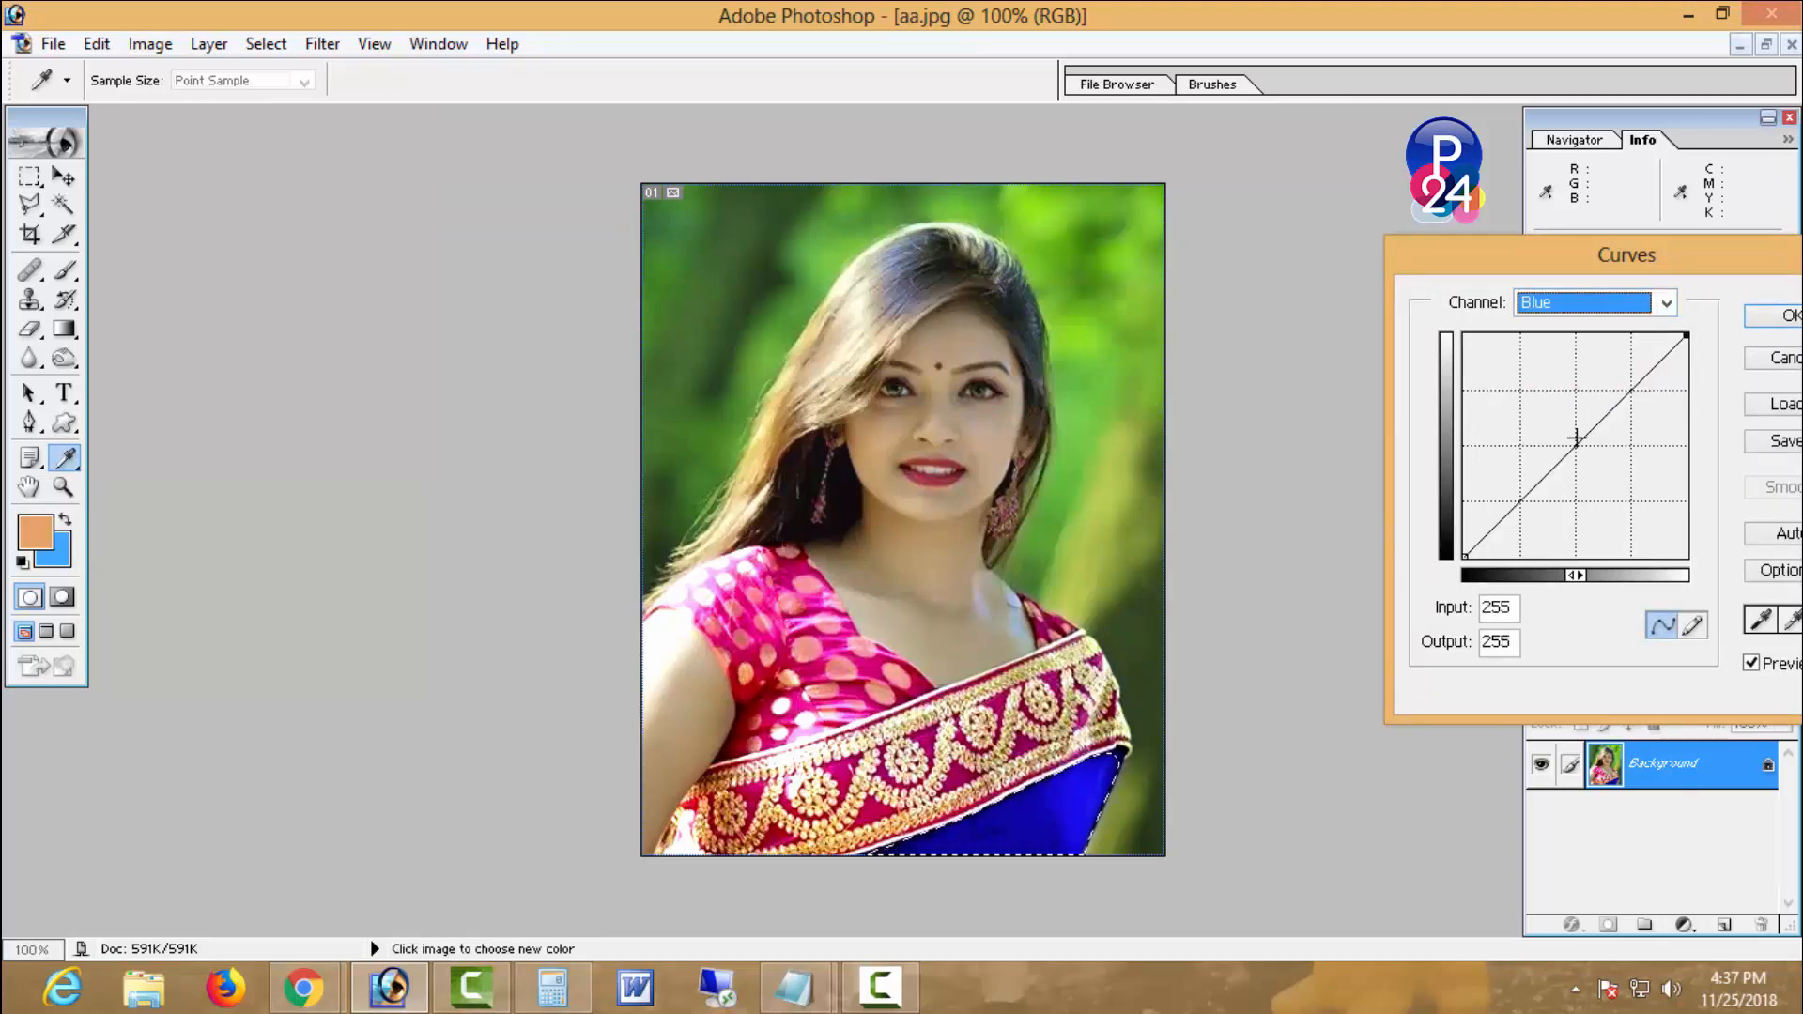
pyautogui.moveTo(1576, 437); pyautogui.dragTo(1563, 430)
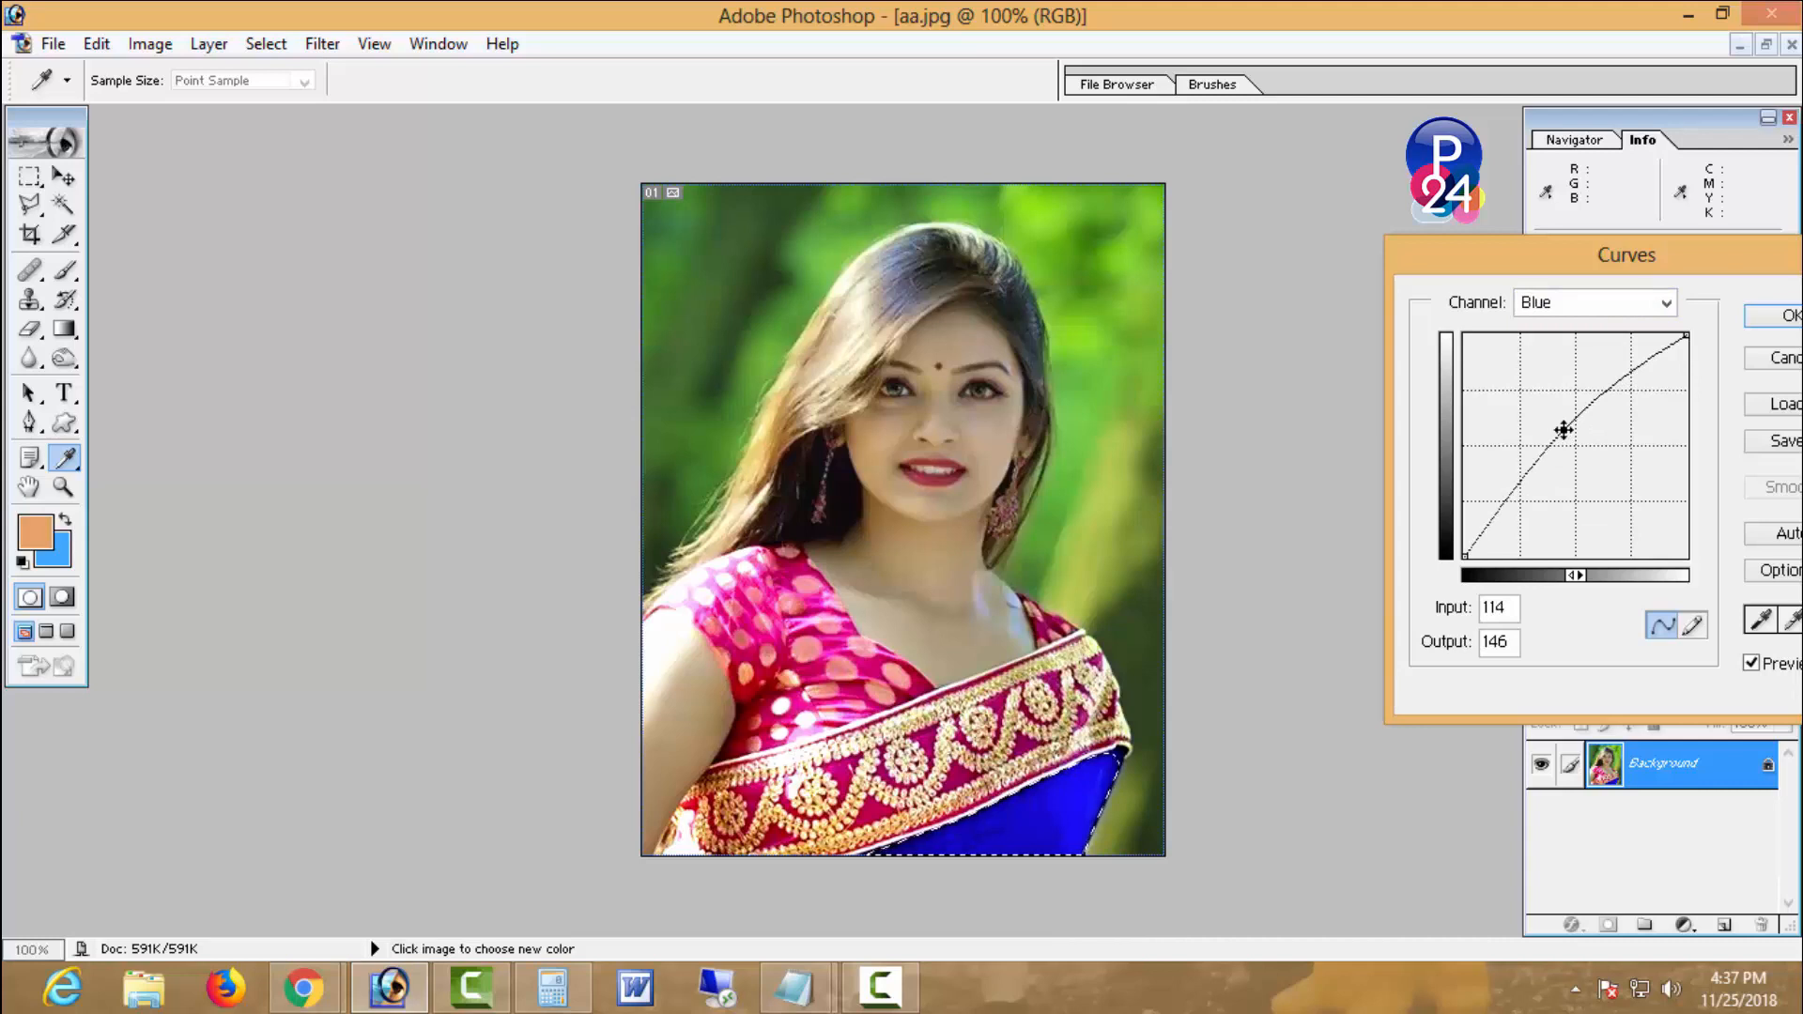
pyautogui.click(1790, 316)
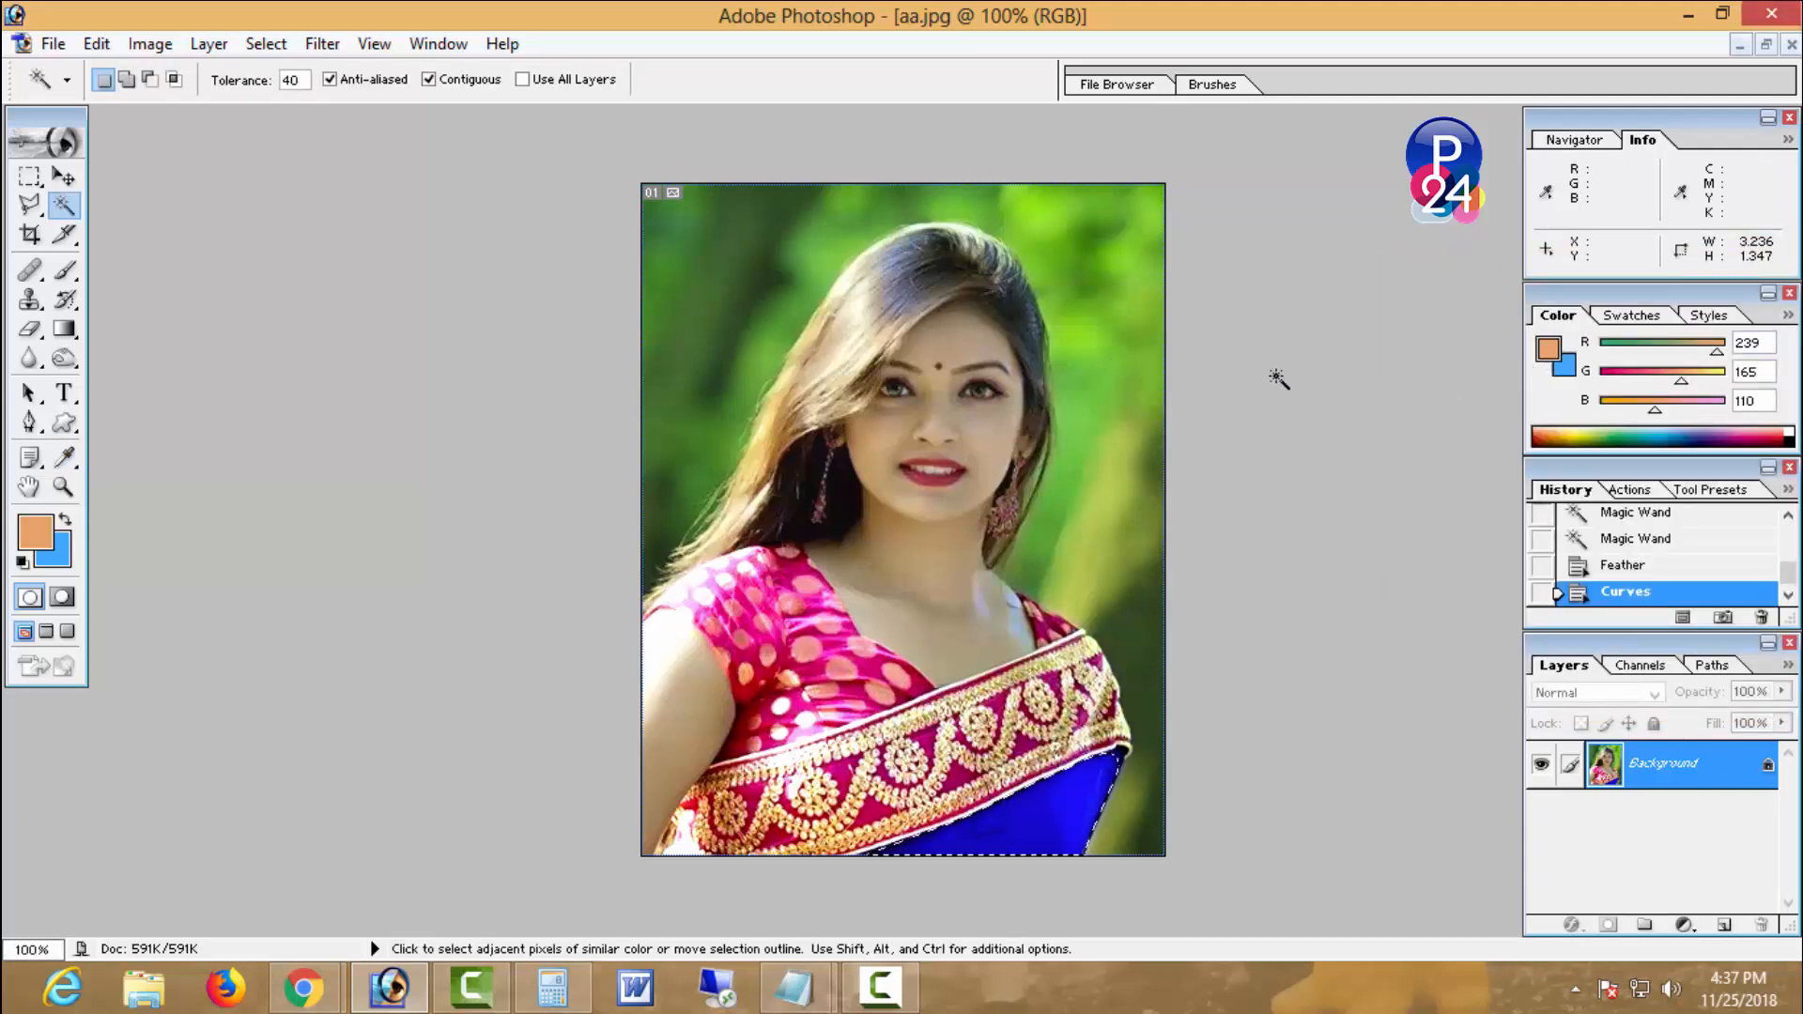
pyautogui.rightClick(1058, 362)
pyautogui.click(1153, 532)
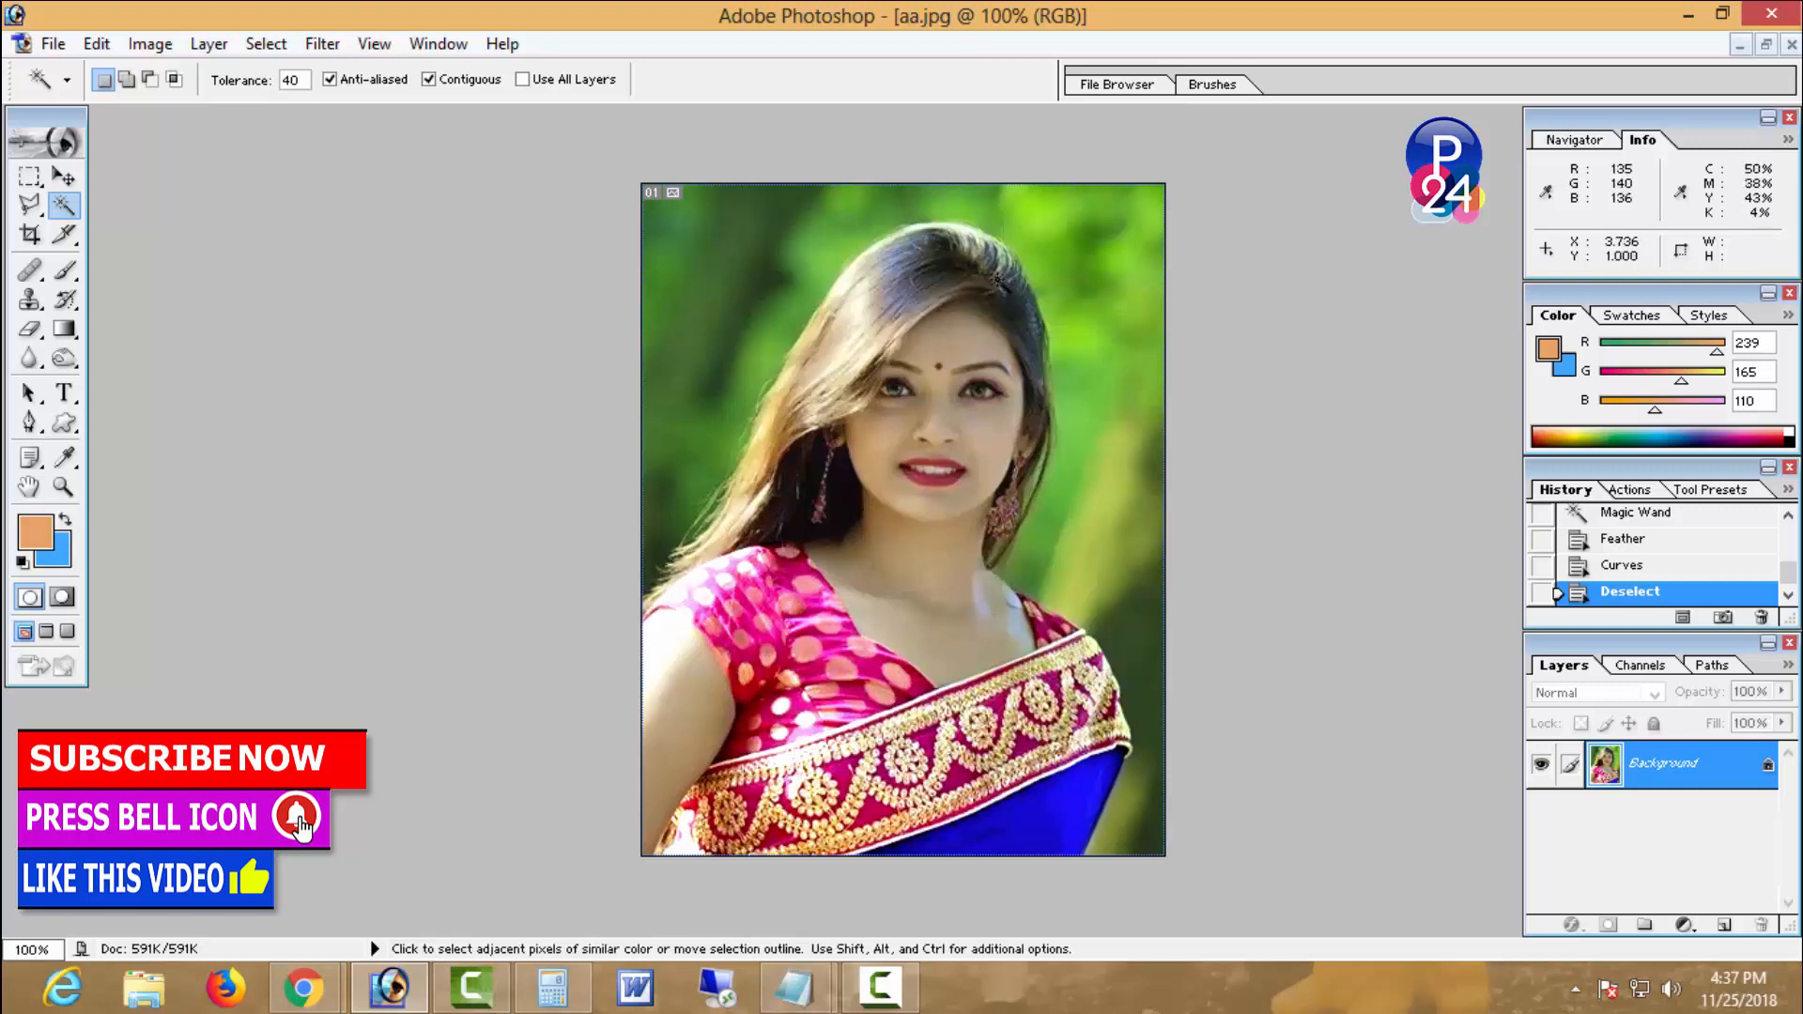
# - Select the skin of the woman's face, neck and chest with the Magic Wand, adding the missed areas to the selection
pyautogui.keyDown('ctrl'); pyautogui.click(1076, 522); pyautogui.keyUp('ctrl')
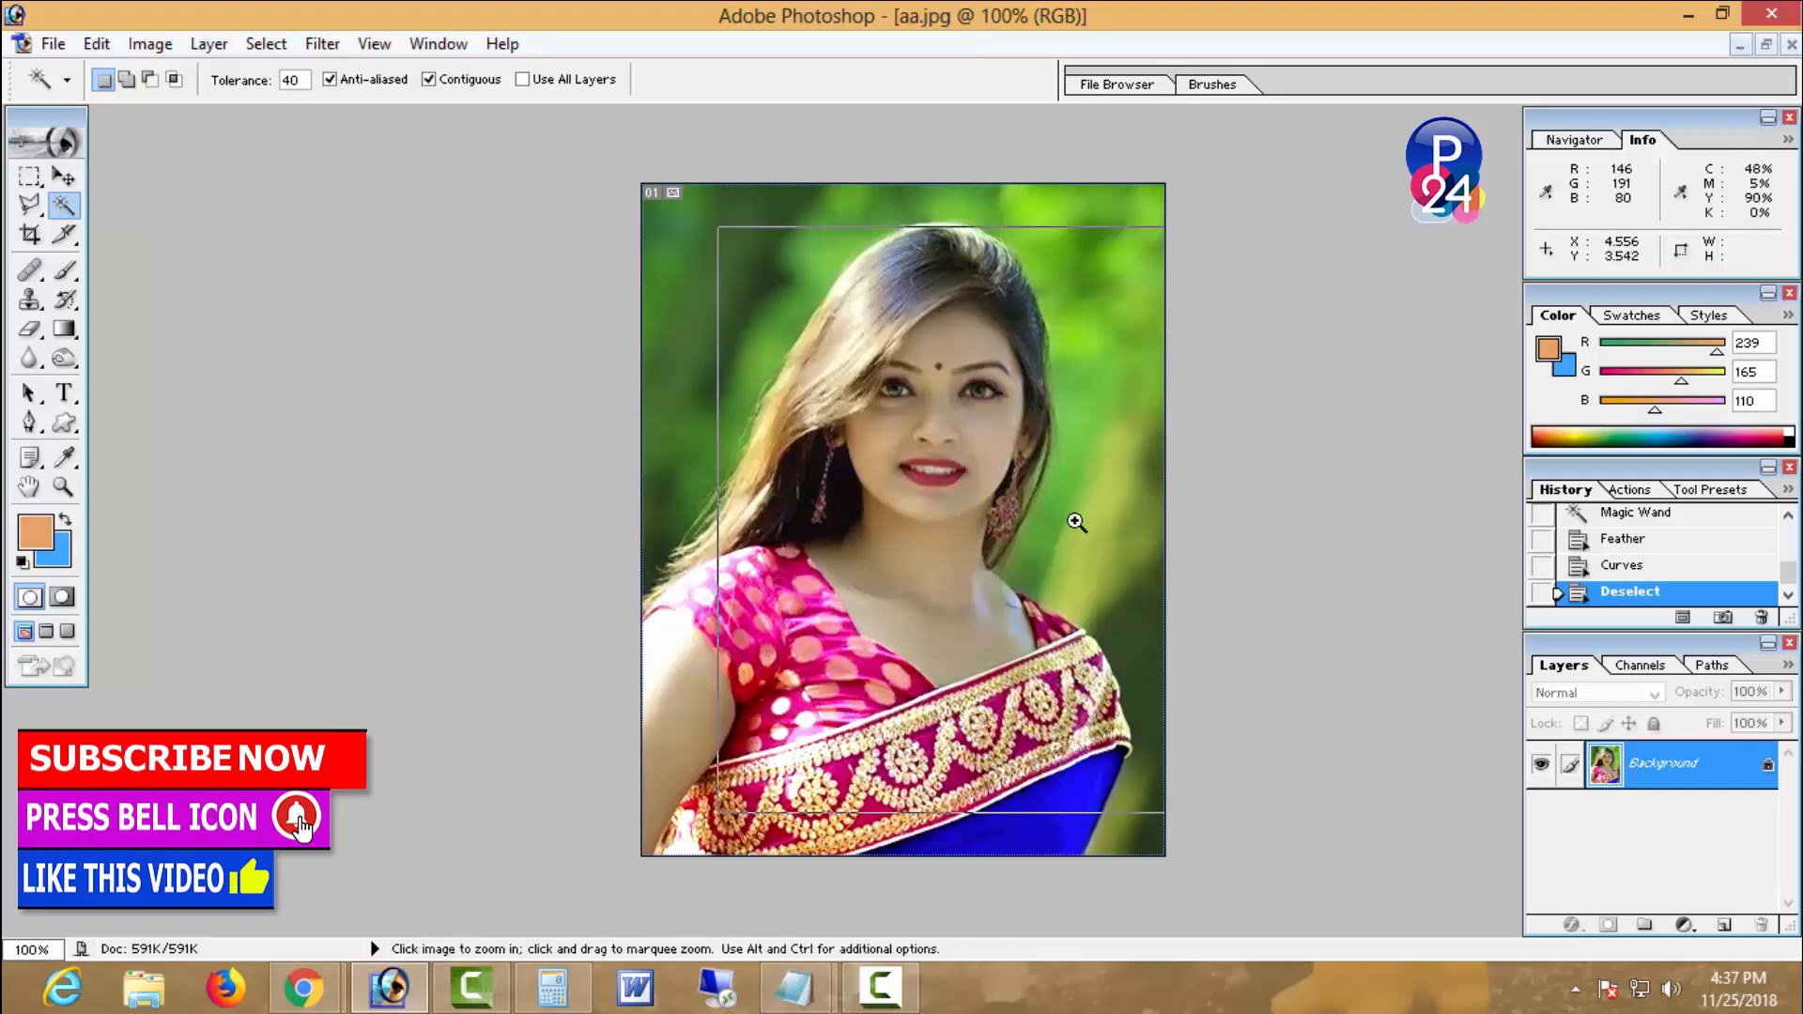
pyautogui.keyDown('ctrl'); pyautogui.keyDown('alt'); pyautogui.click(1072, 519); pyautogui.keyUp('alt'); pyautogui.keyUp('ctrl')
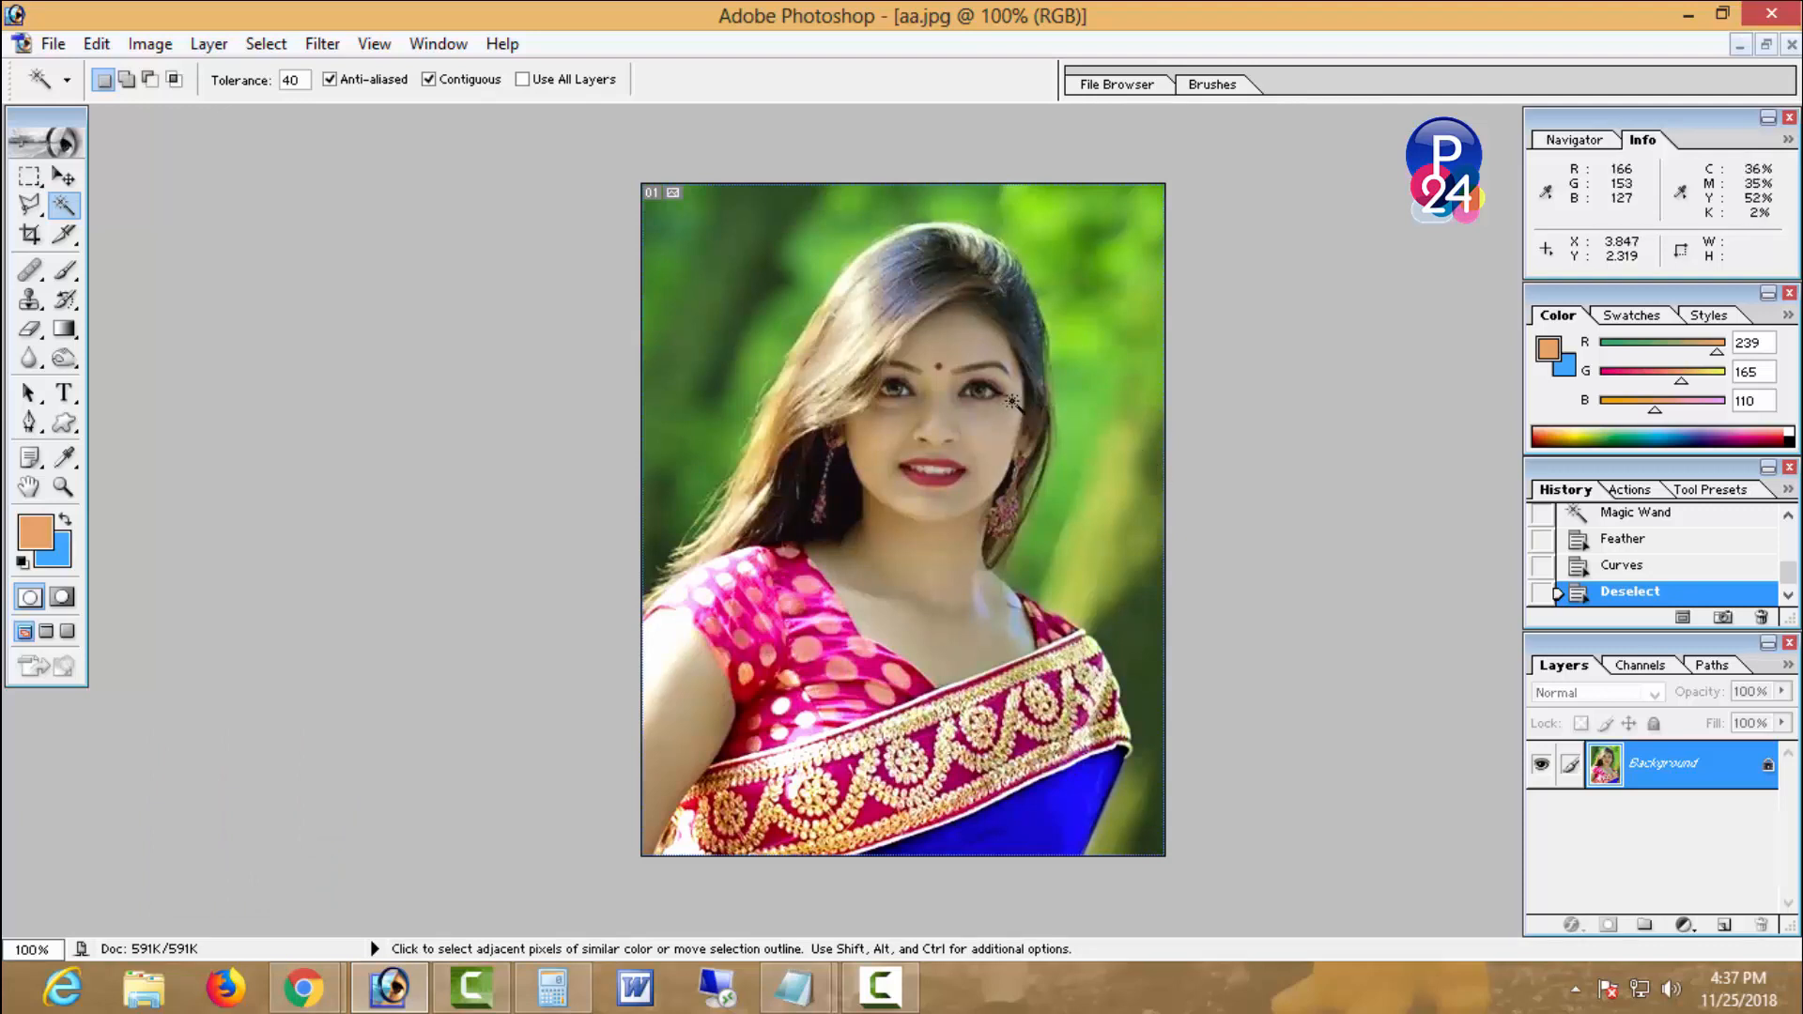
pyautogui.click(977, 386)
pyautogui.keyDown('shift'); pyautogui.click(1008, 620); pyautogui.keyUp('shift')
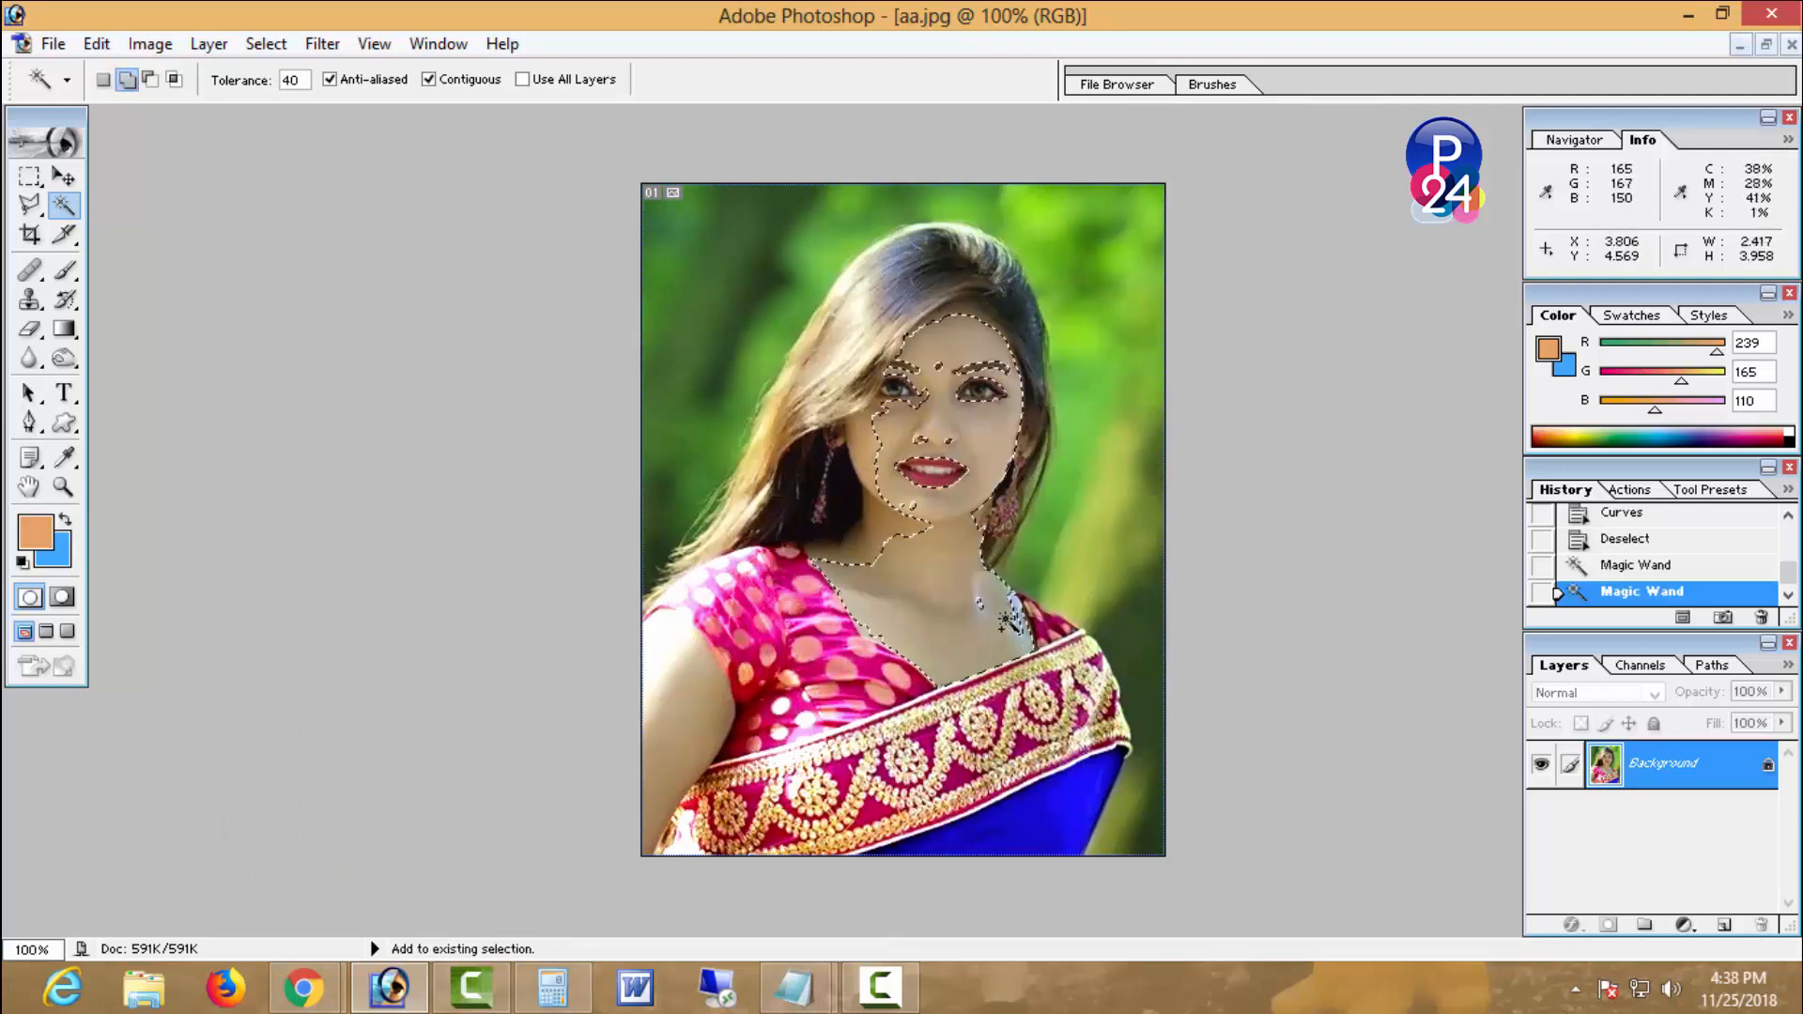
pyautogui.keyDown('shift'); pyautogui.click(1008, 620); pyautogui.keyUp('shift')
pyautogui.keyDown('shift'); pyautogui.click(1013, 612); pyautogui.keyUp('shift')
pyautogui.keyDown('shift'); pyautogui.click(895, 524); pyautogui.keyUp('shift')
pyautogui.keyDown('shift'); pyautogui.click(864, 436); pyautogui.keyUp('shift')
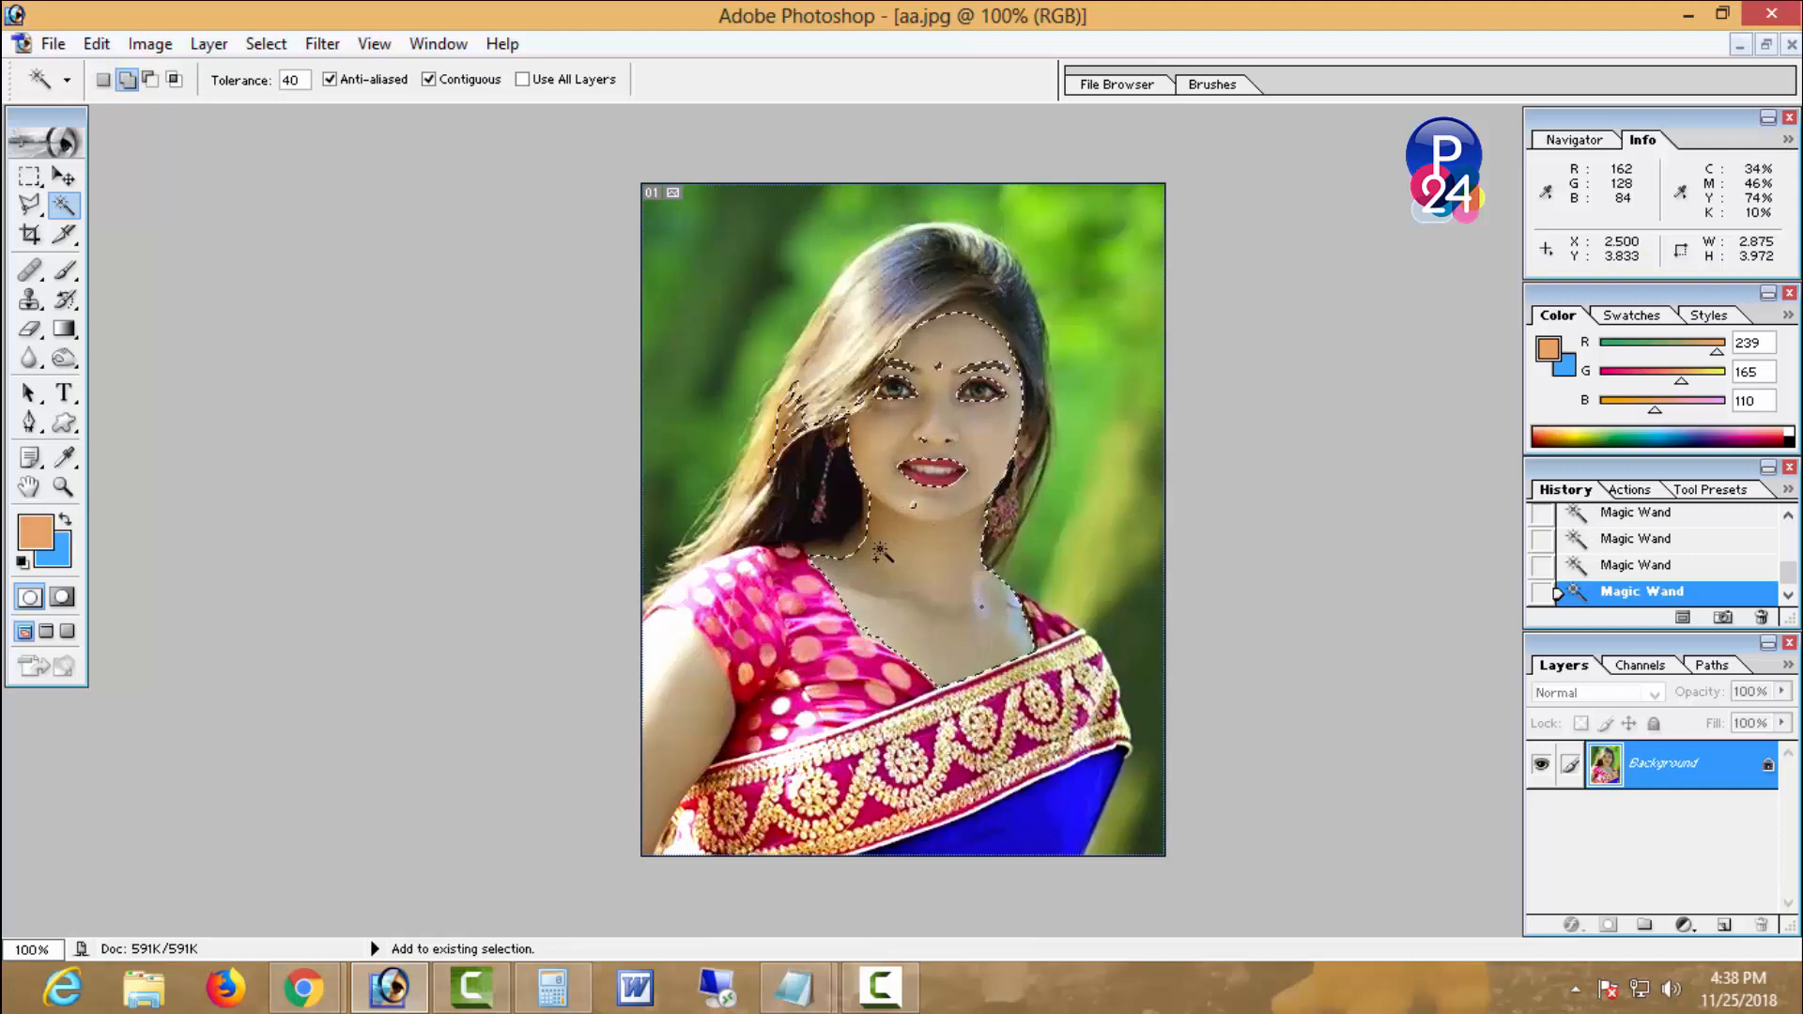
# - Feather the skin selection by 25 pixels
pyautogui.rightClick(967, 412)
pyautogui.click(1068, 618)
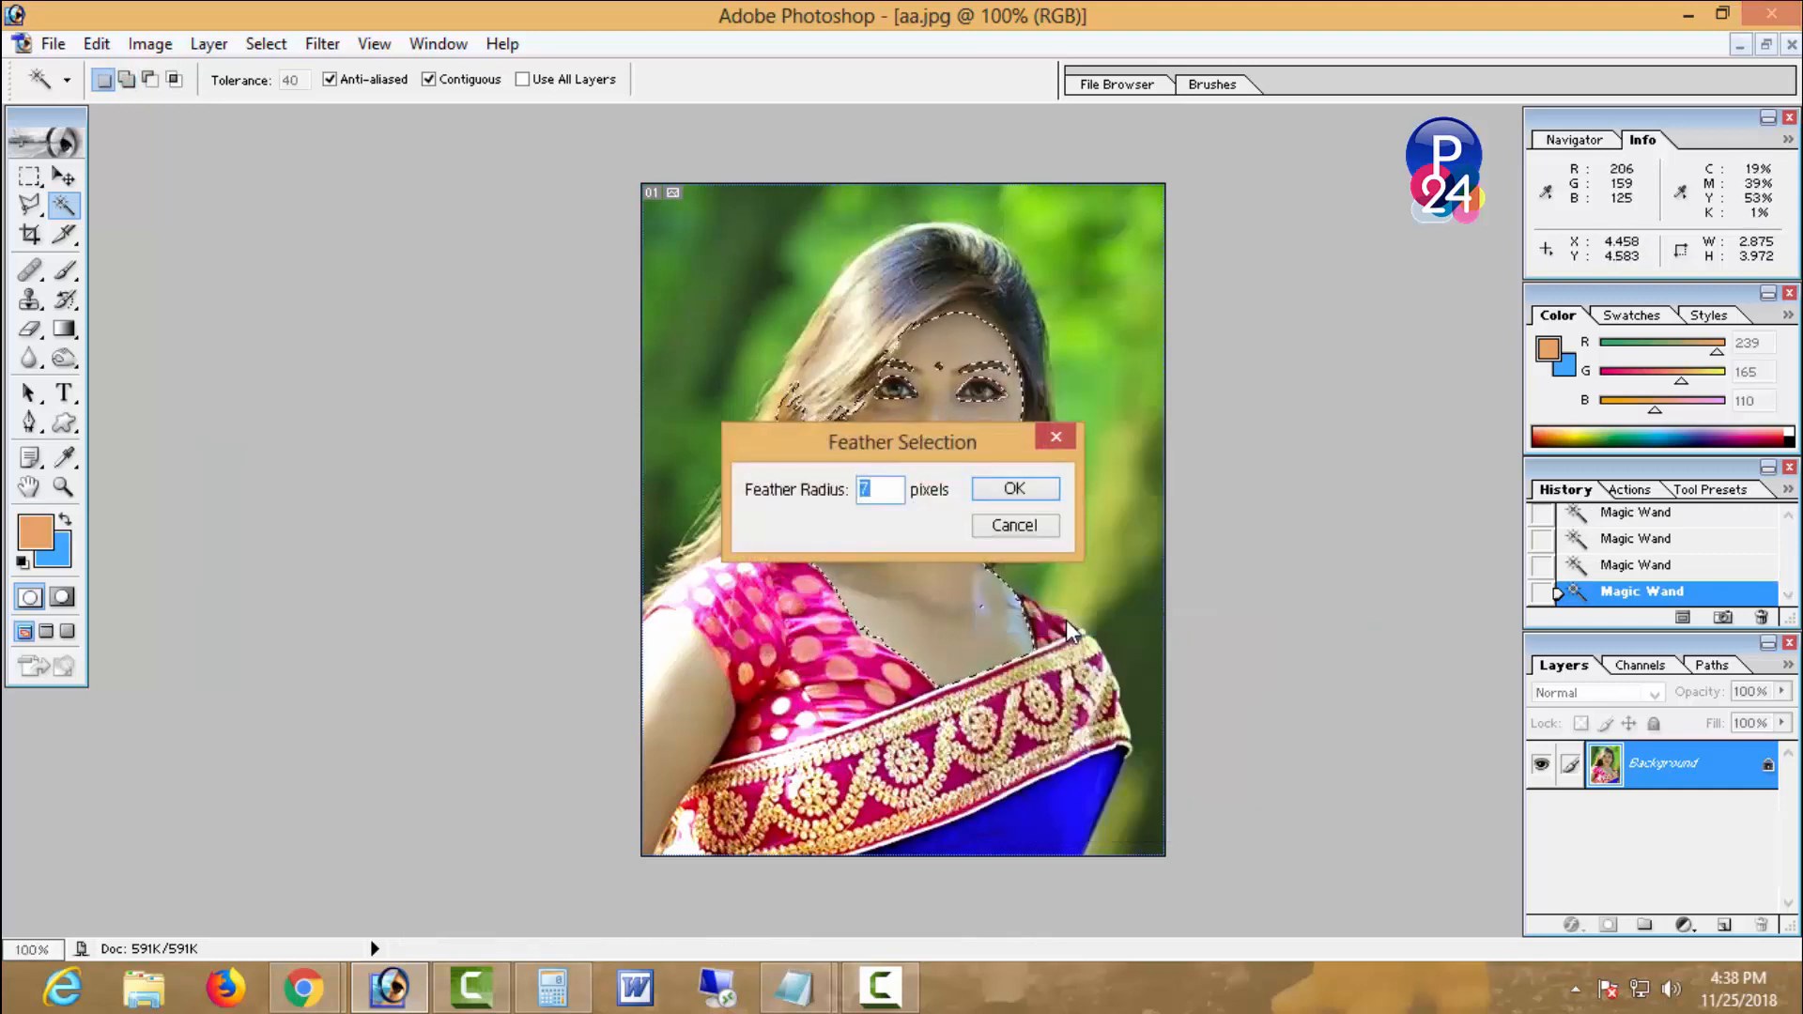
pyautogui.write('25')
pyautogui.press('Return')
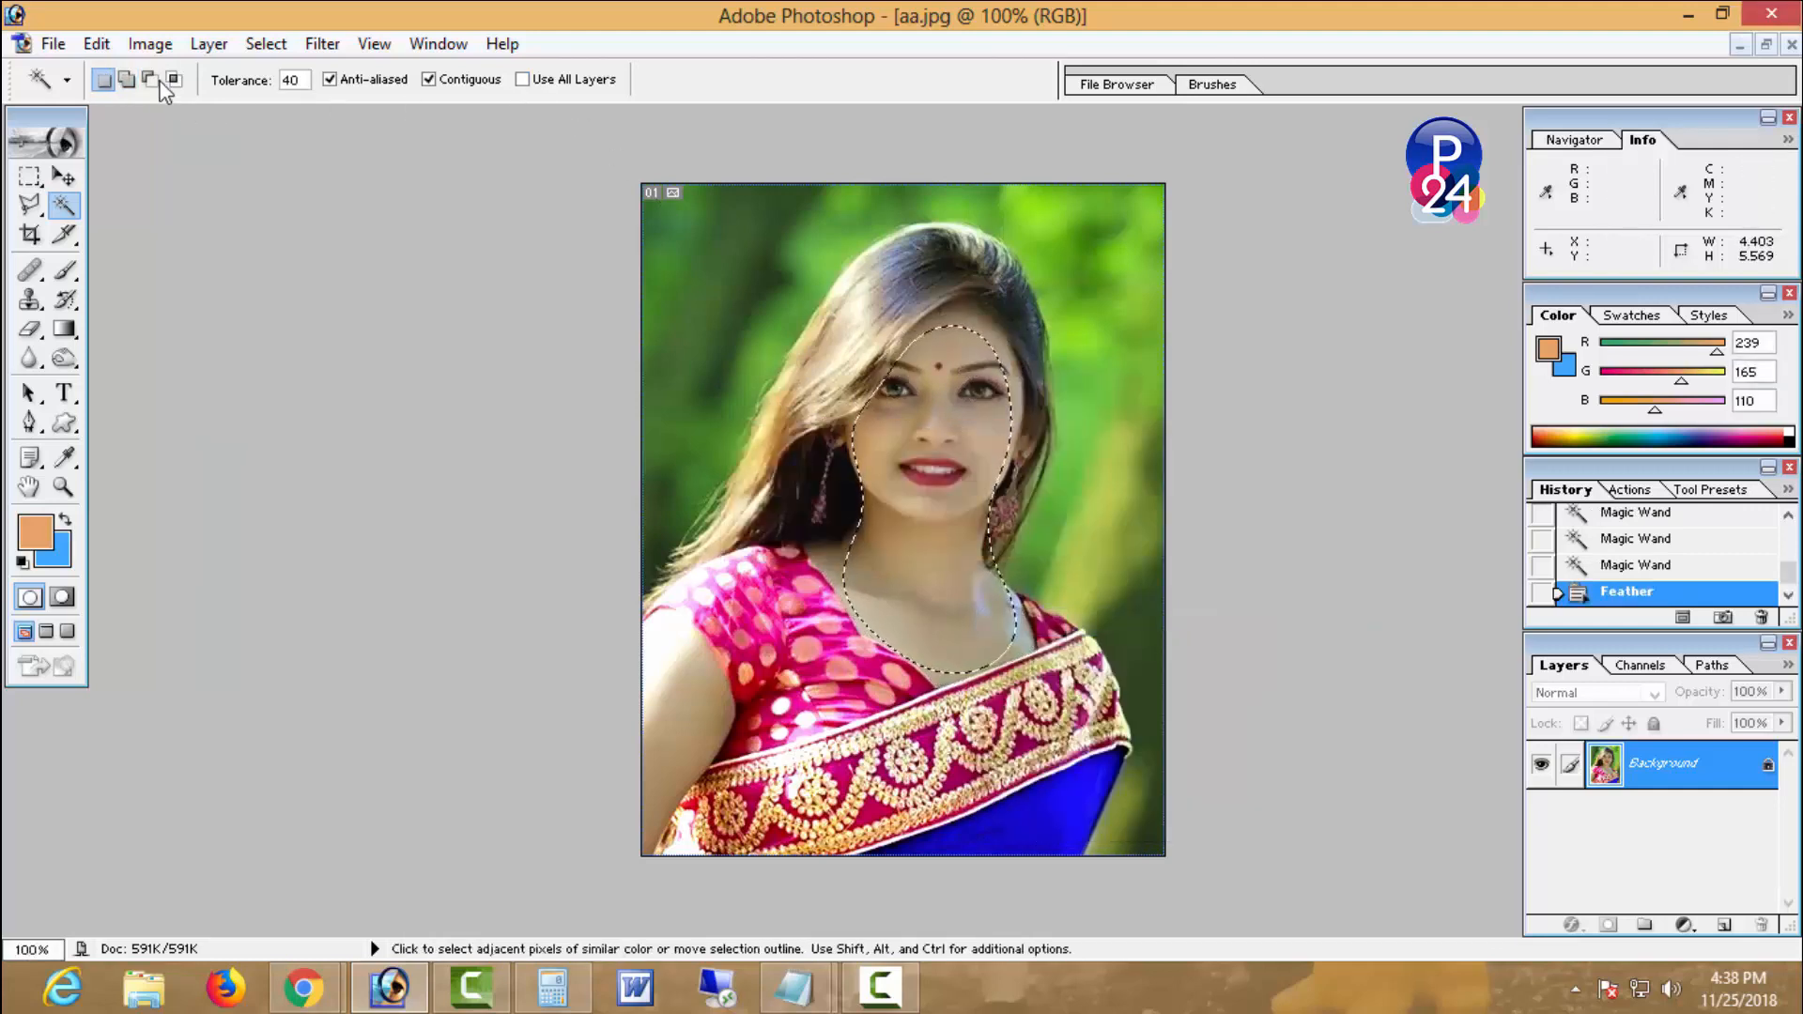
# - Lighten the selected skin with Curves, raising the RGB curve from input 118 to output 138, and clear the selection
pyautogui.click(150, 43)
pyautogui.moveTo(281, 112)
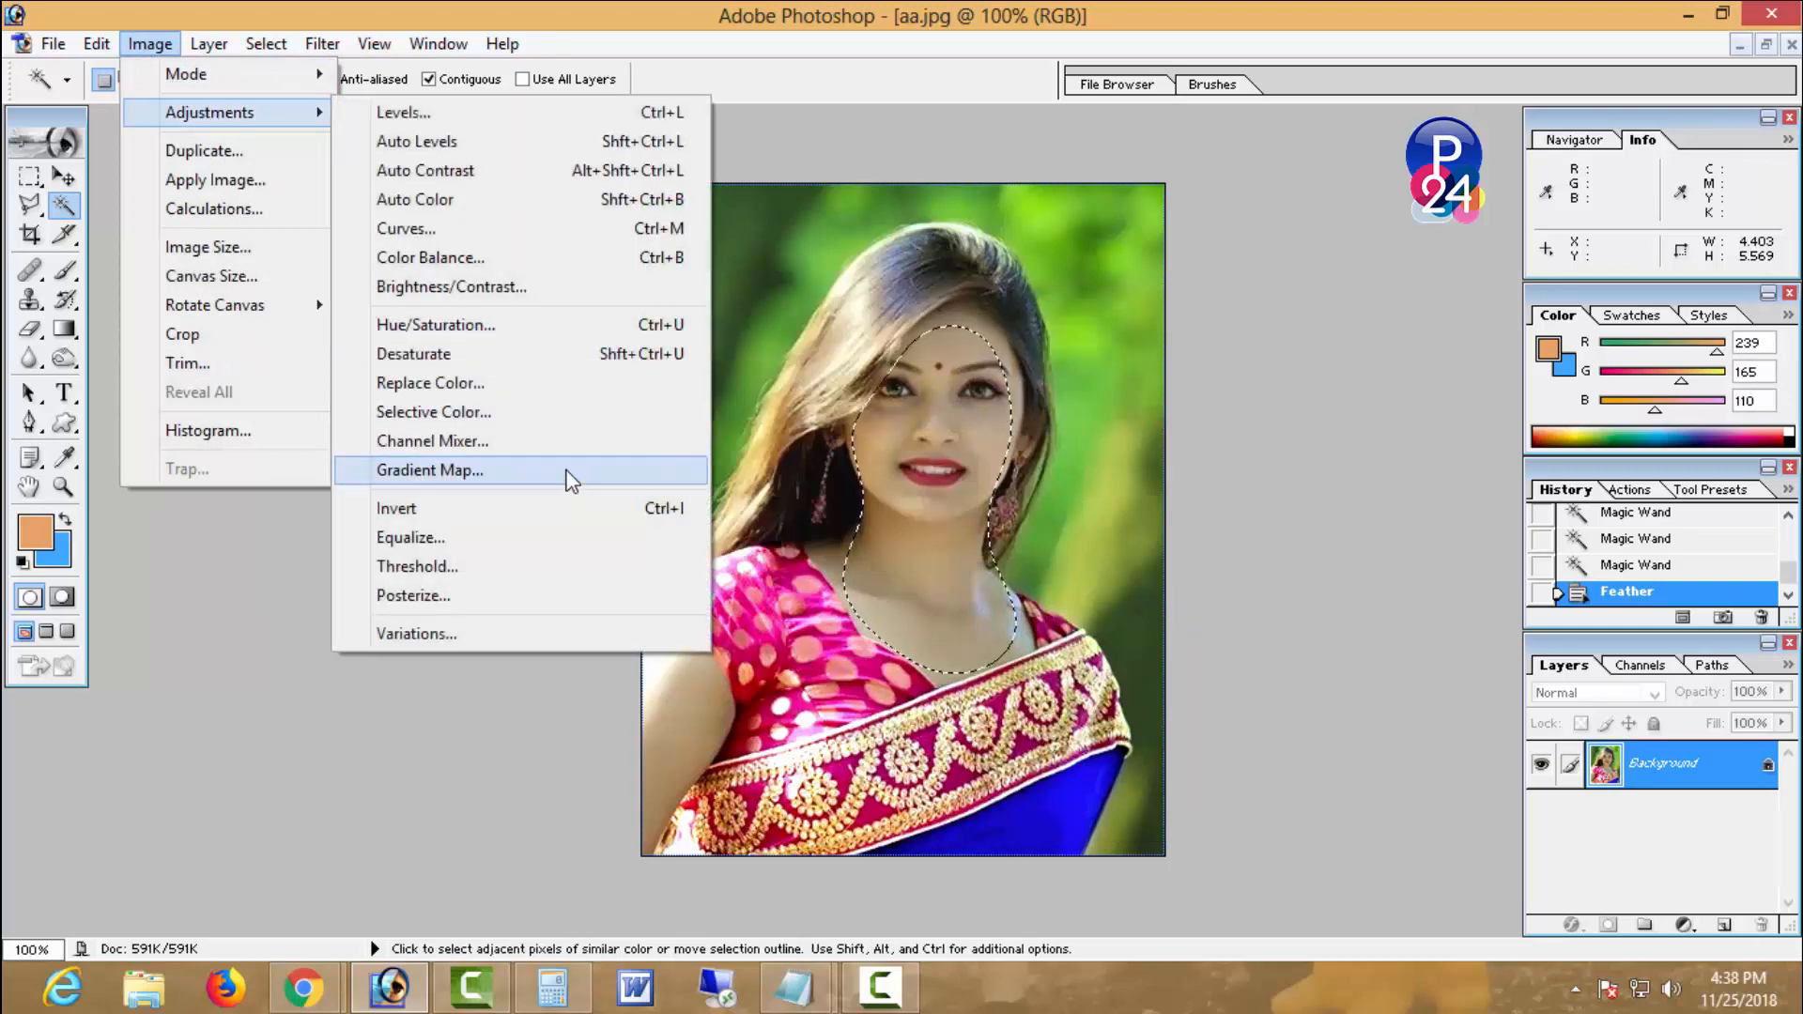
pyautogui.click(528, 235)
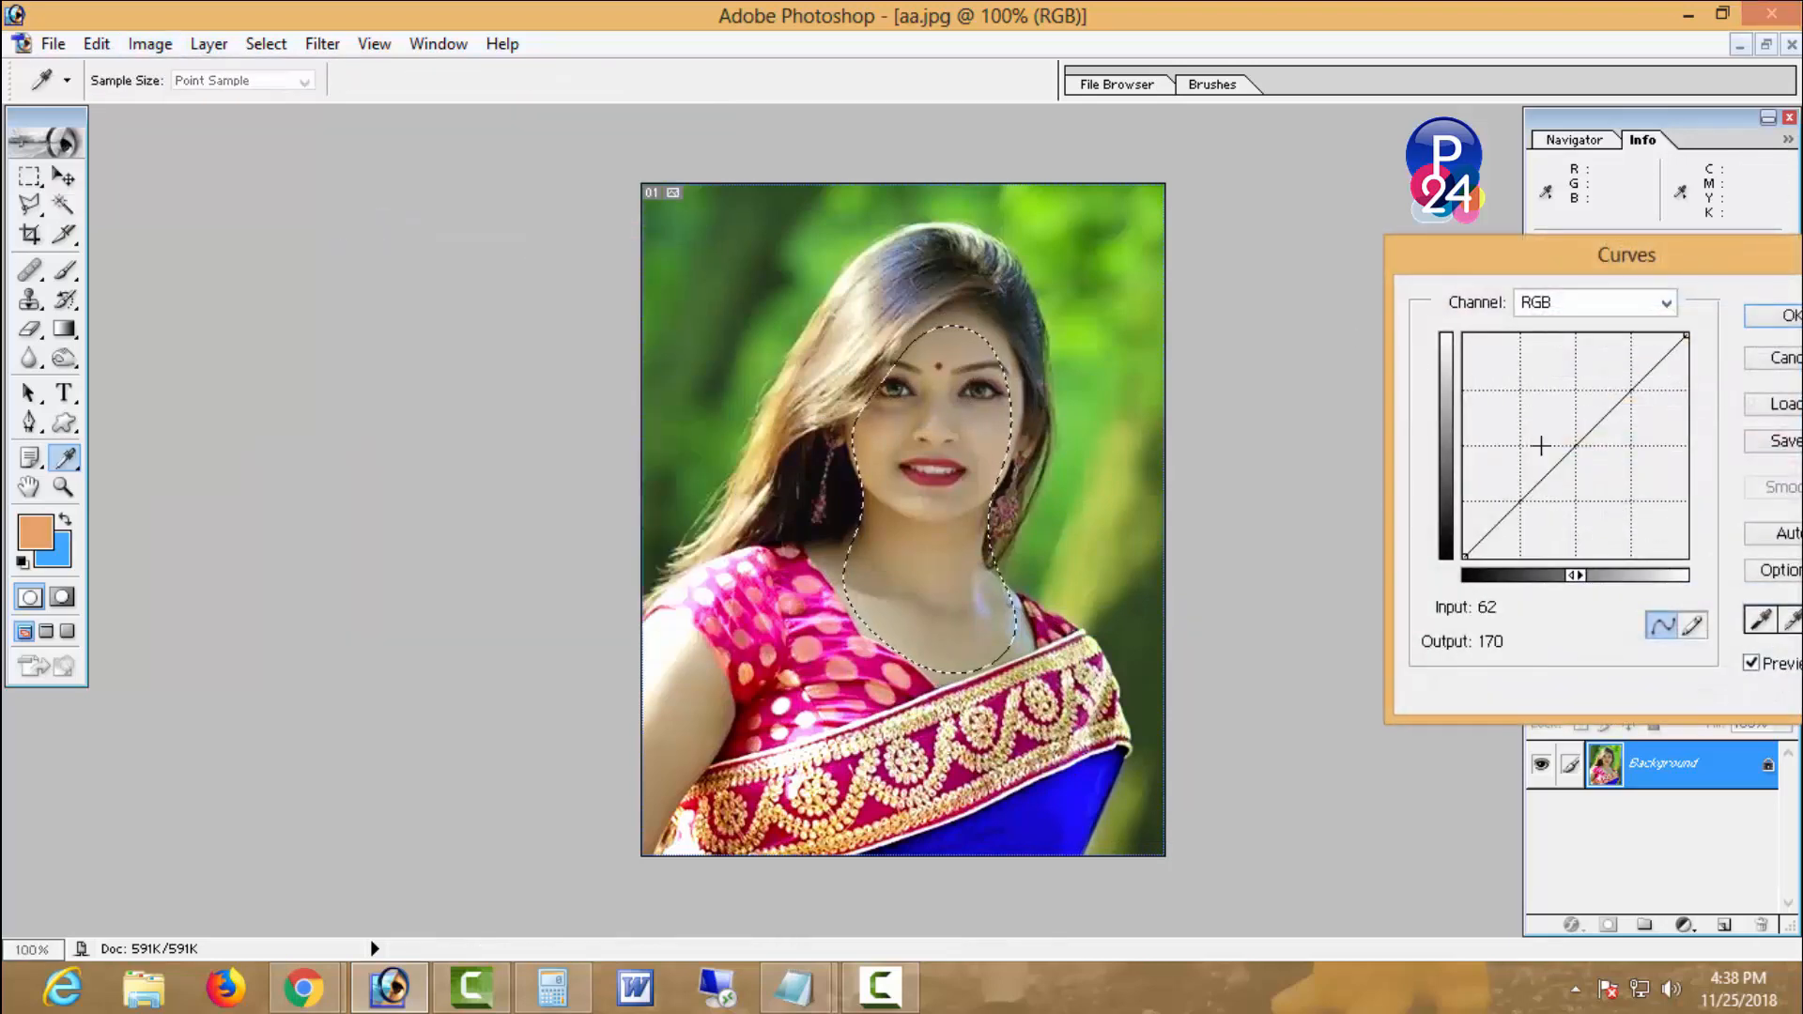
pyautogui.moveTo(1569, 446); pyautogui.dragTo(1568, 436)
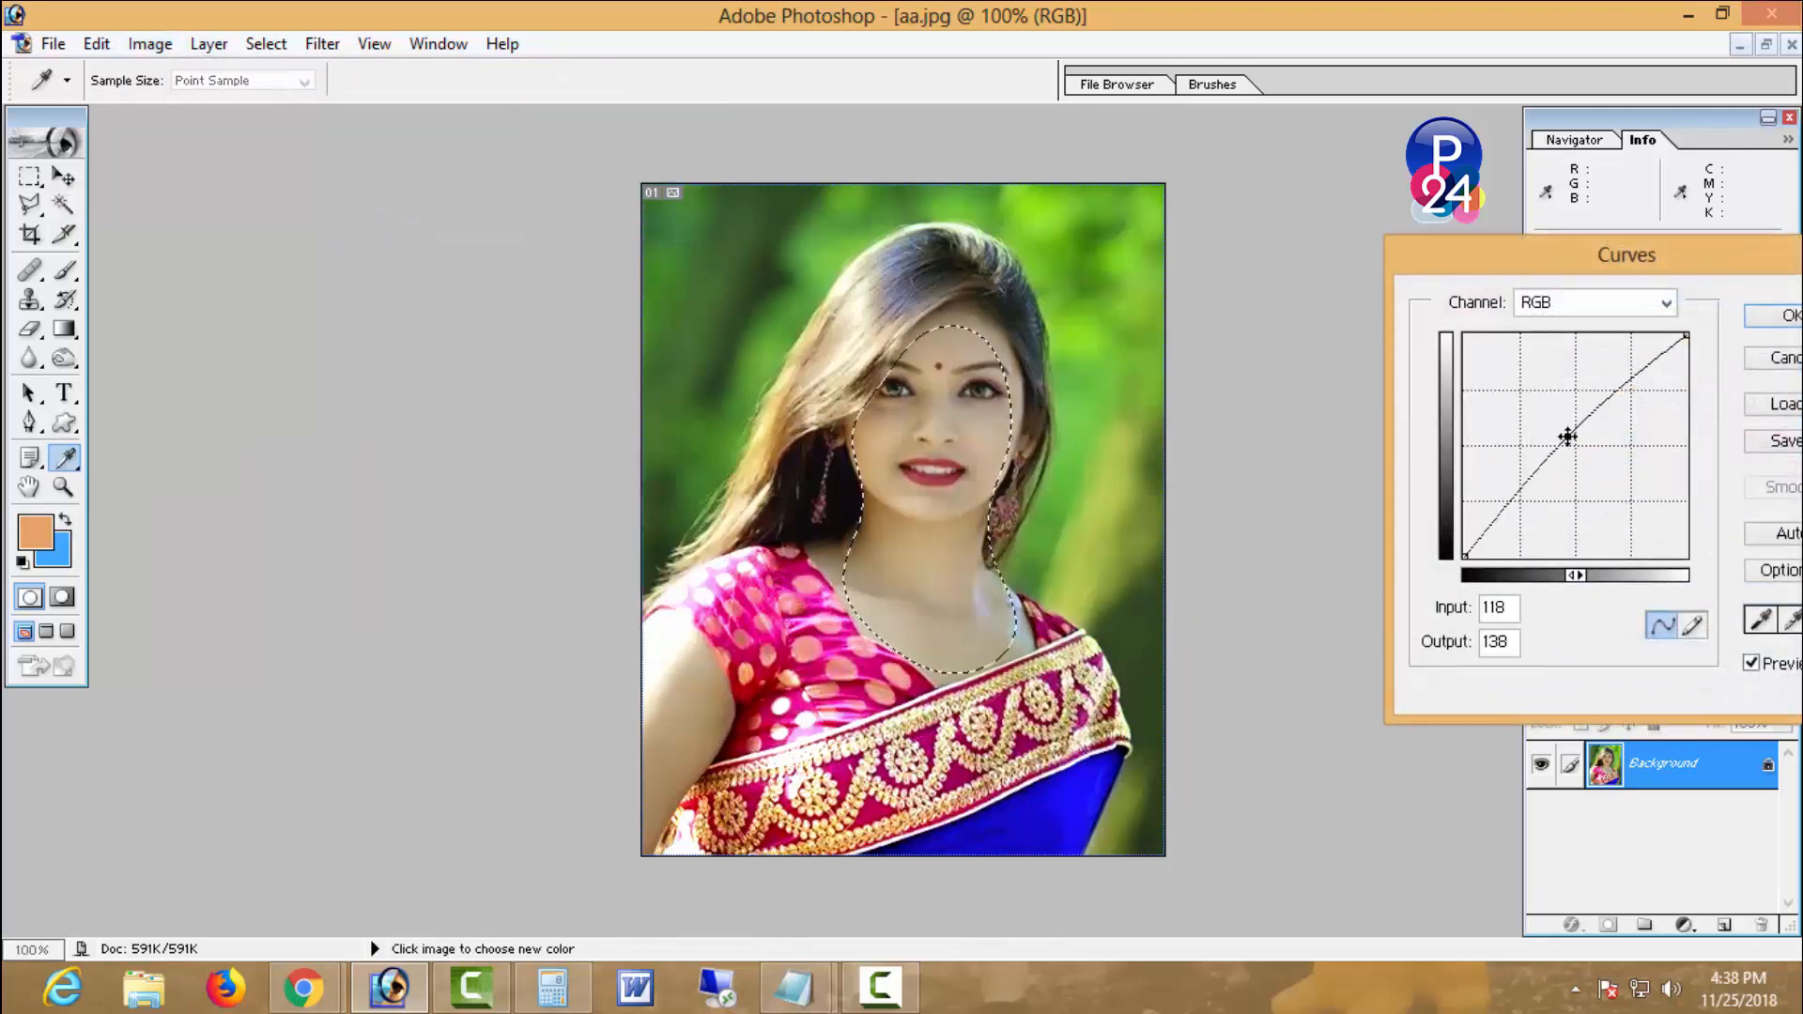
pyautogui.click(1767, 318)
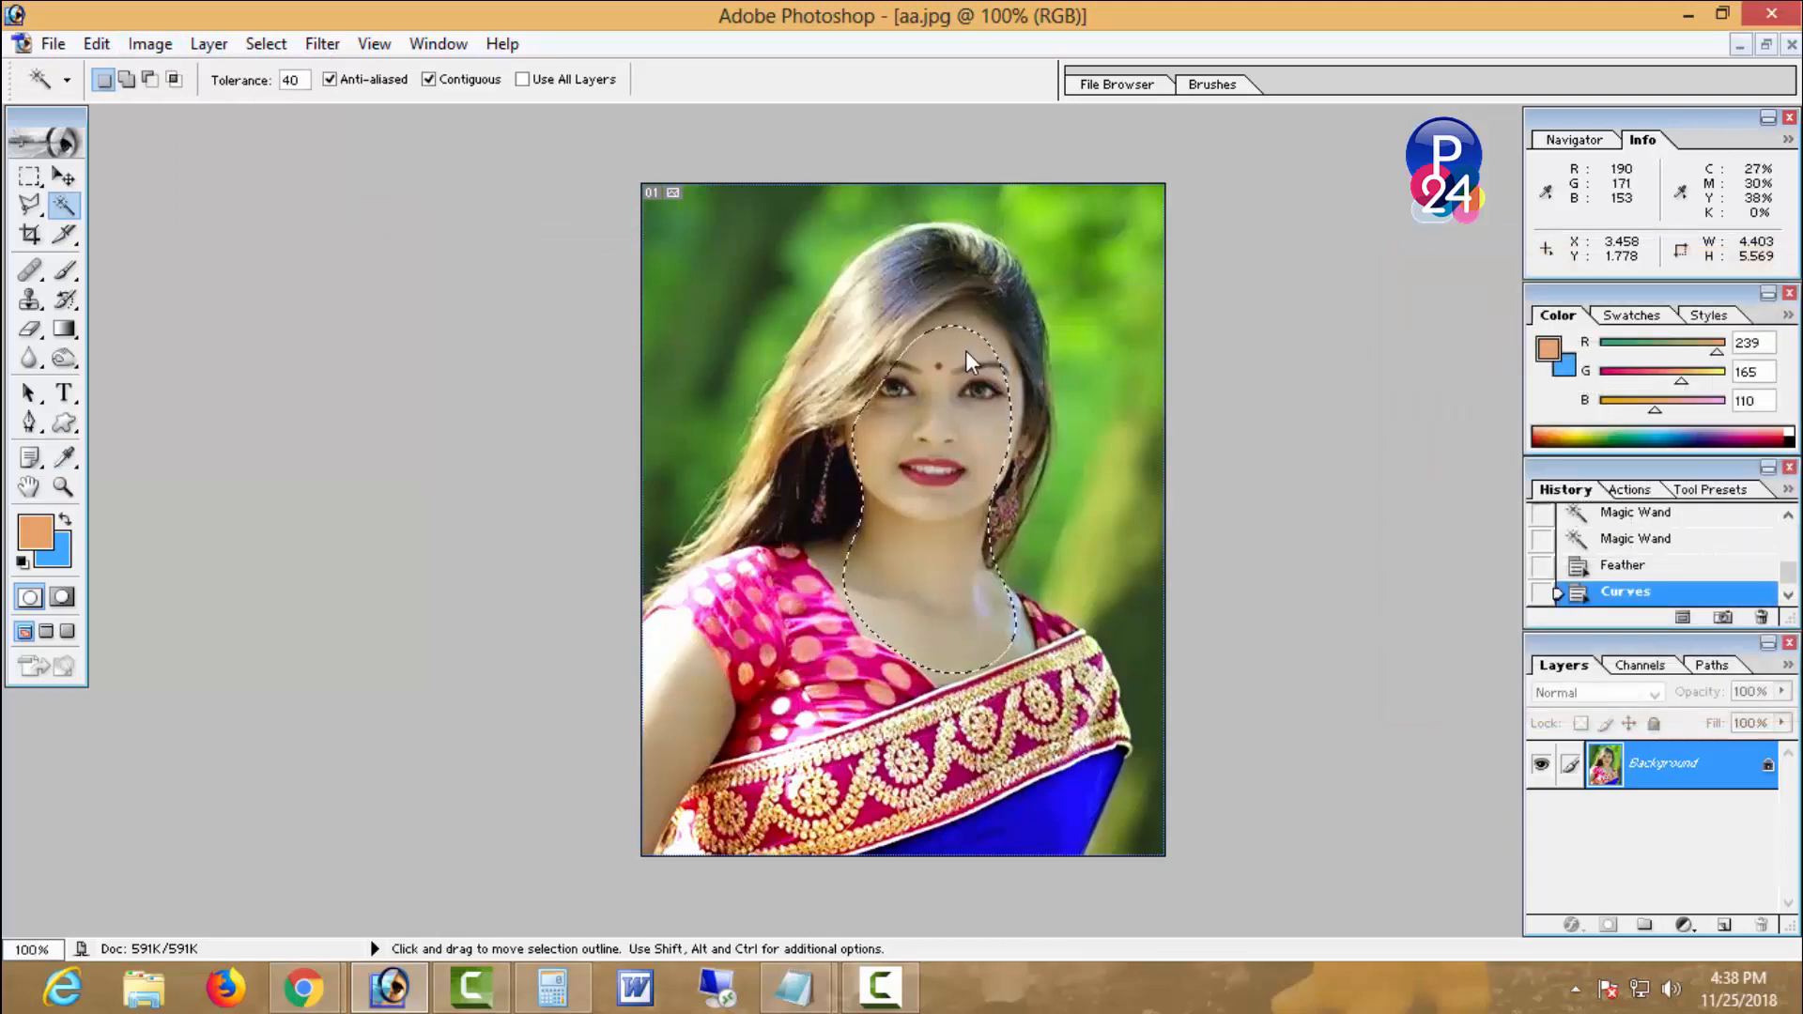
pyautogui.rightClick(965, 351)
pyautogui.click(1123, 533)
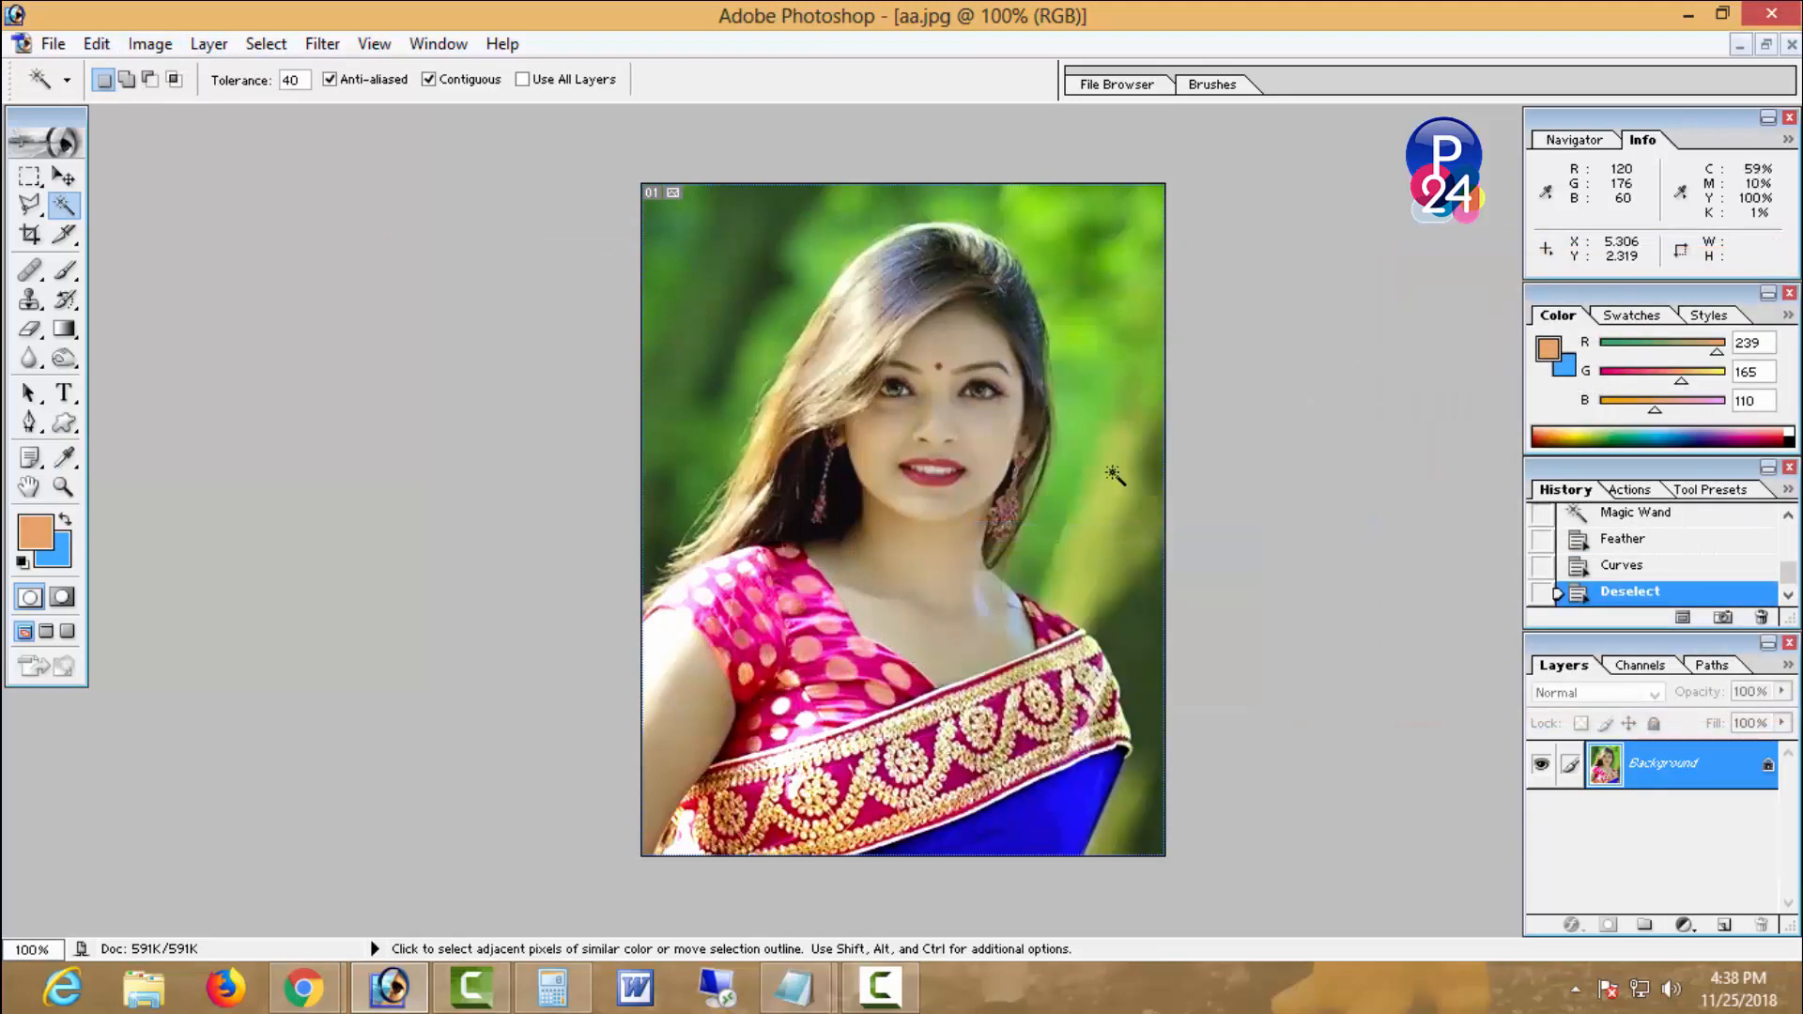
# - Begin a Pen tool path along the upper lip's outer edge, curving from the lip's centre dip to the right mouth corner
pyautogui.keyDown('ctrl'); pyautogui.click(1055, 464); pyautogui.keyUp('ctrl')
pyautogui.keyDown('ctrl'); pyautogui.click(1034, 454); pyautogui.keyUp('ctrl')
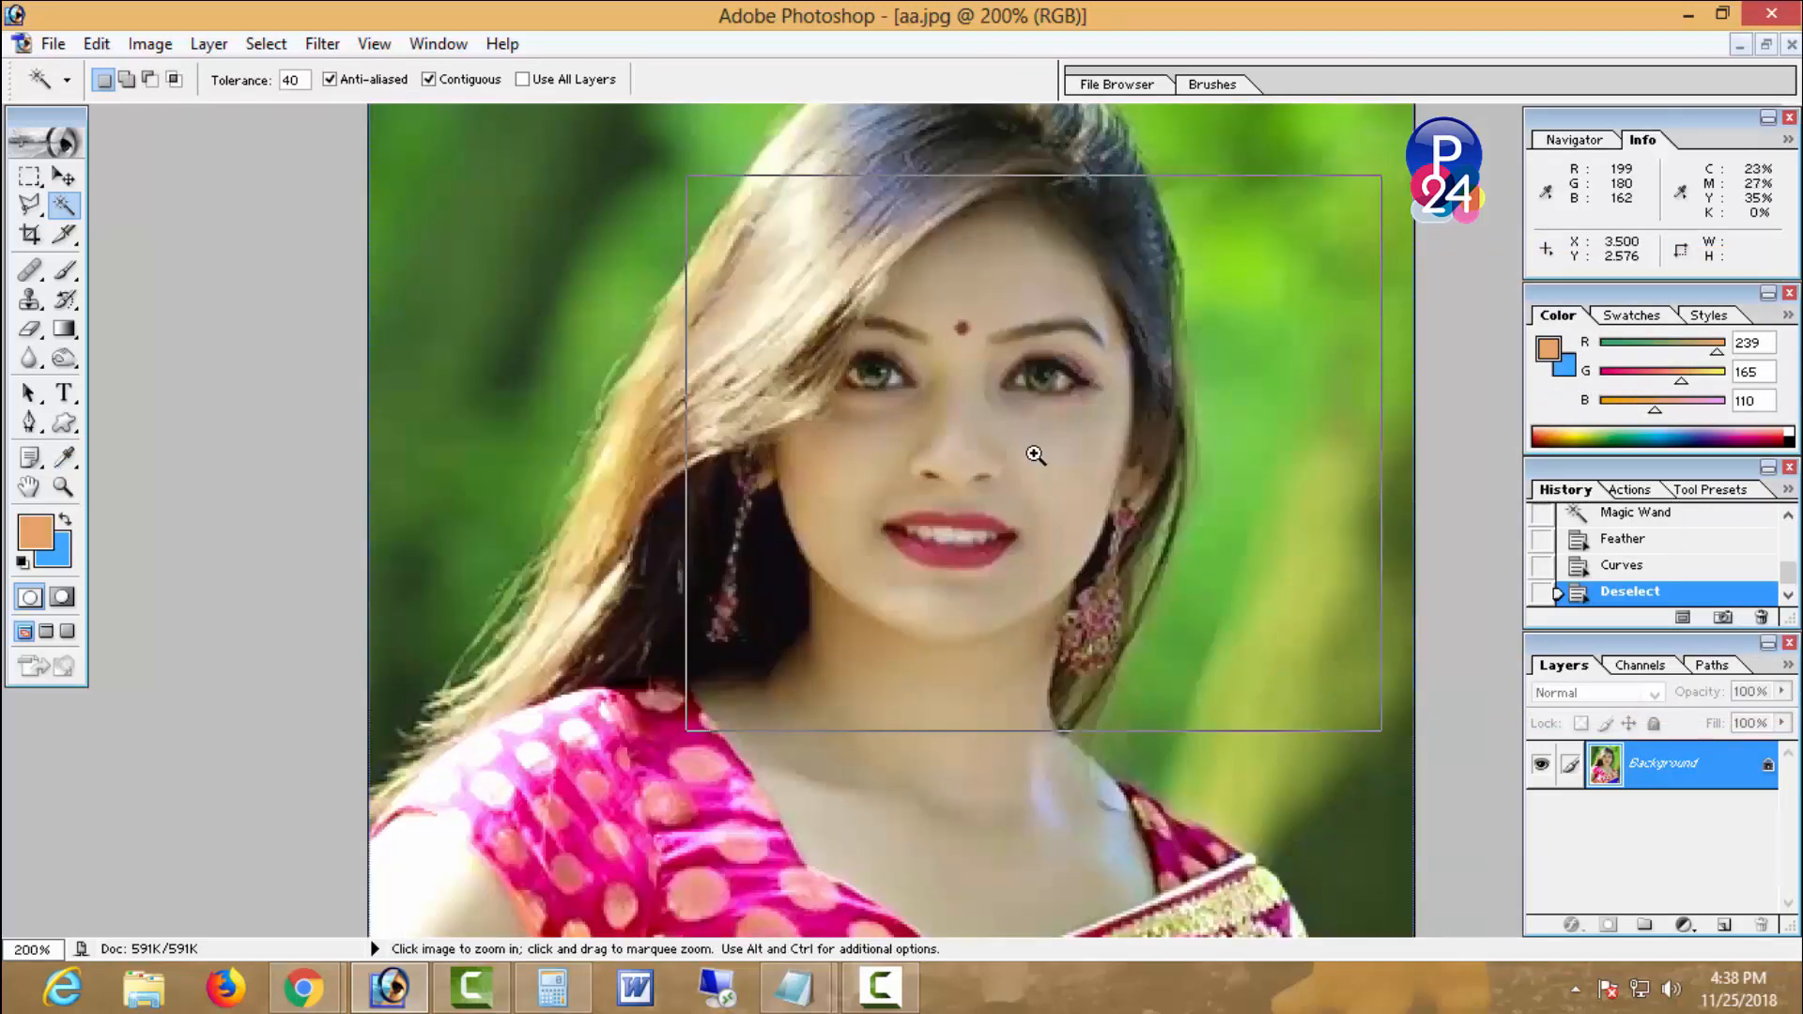
pyautogui.keyDown('ctrl'); pyautogui.click(1035, 454); pyautogui.keyUp('ctrl')
pyautogui.keyDown('ctrl'); pyautogui.click(1022, 604); pyautogui.keyUp('ctrl')
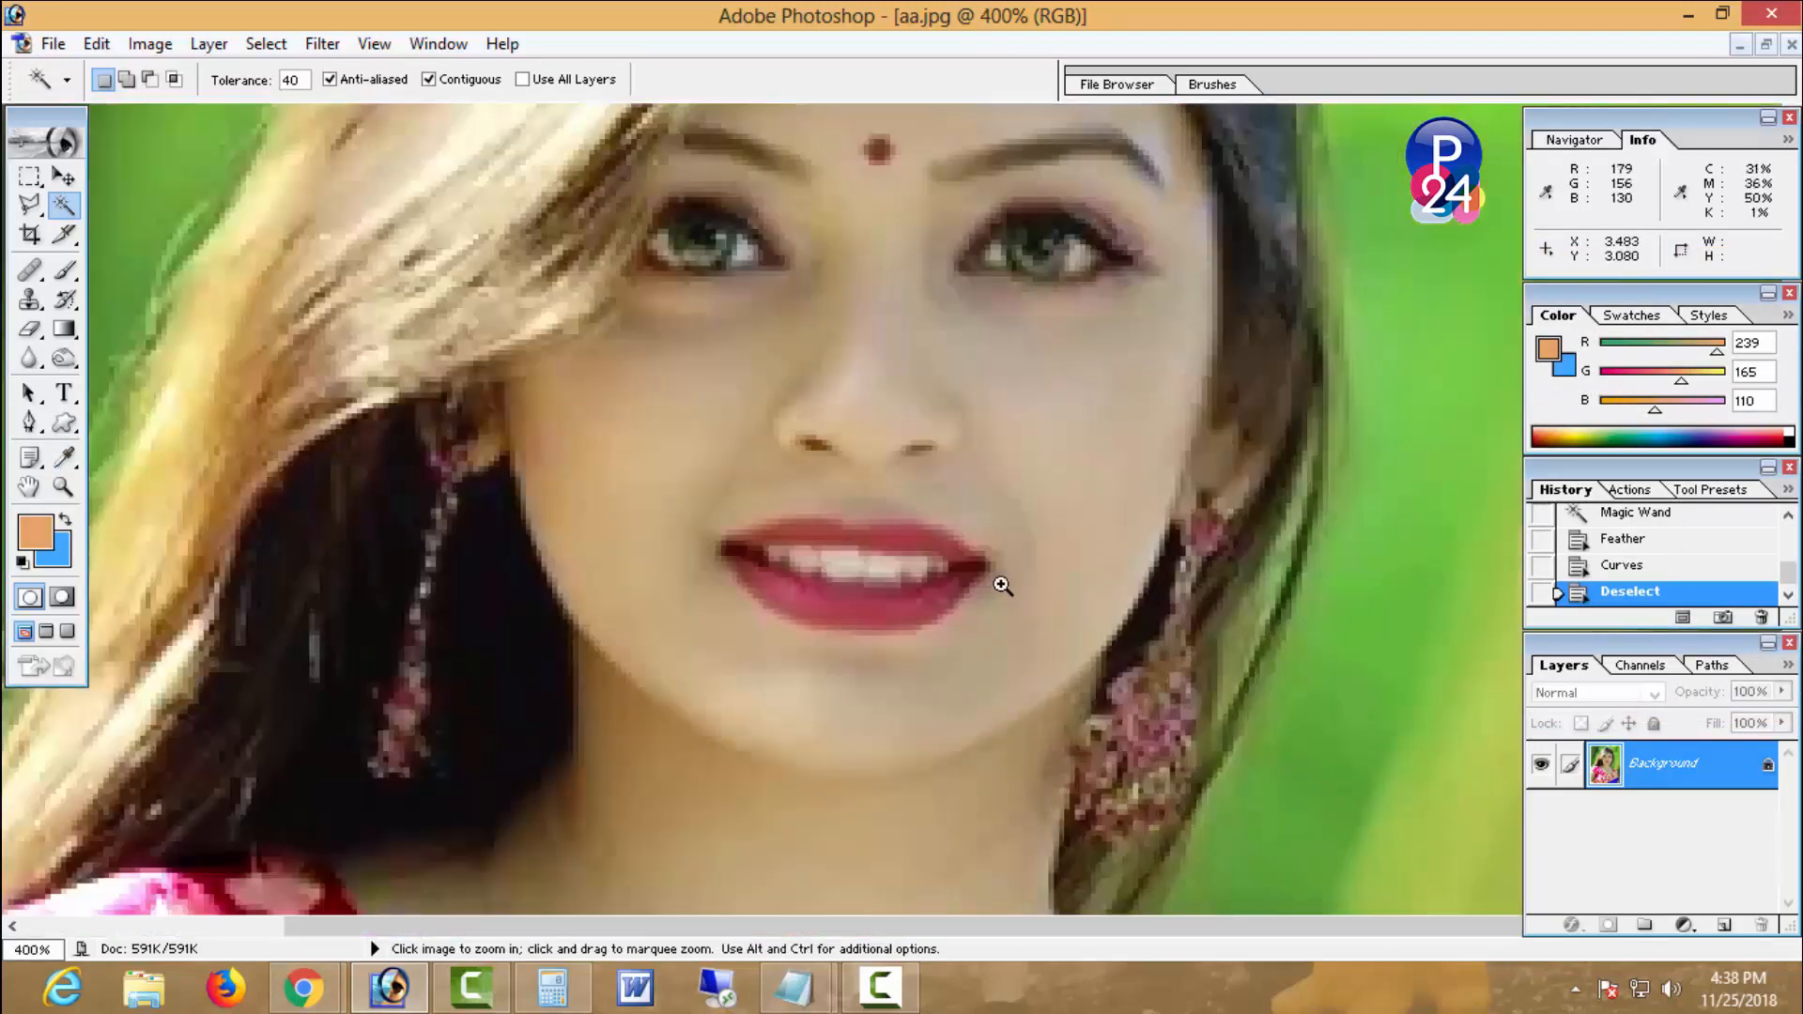
pyautogui.keyDown('ctrl'); pyautogui.click(855, 562); pyautogui.keyUp('ctrl')
pyautogui.press('p')
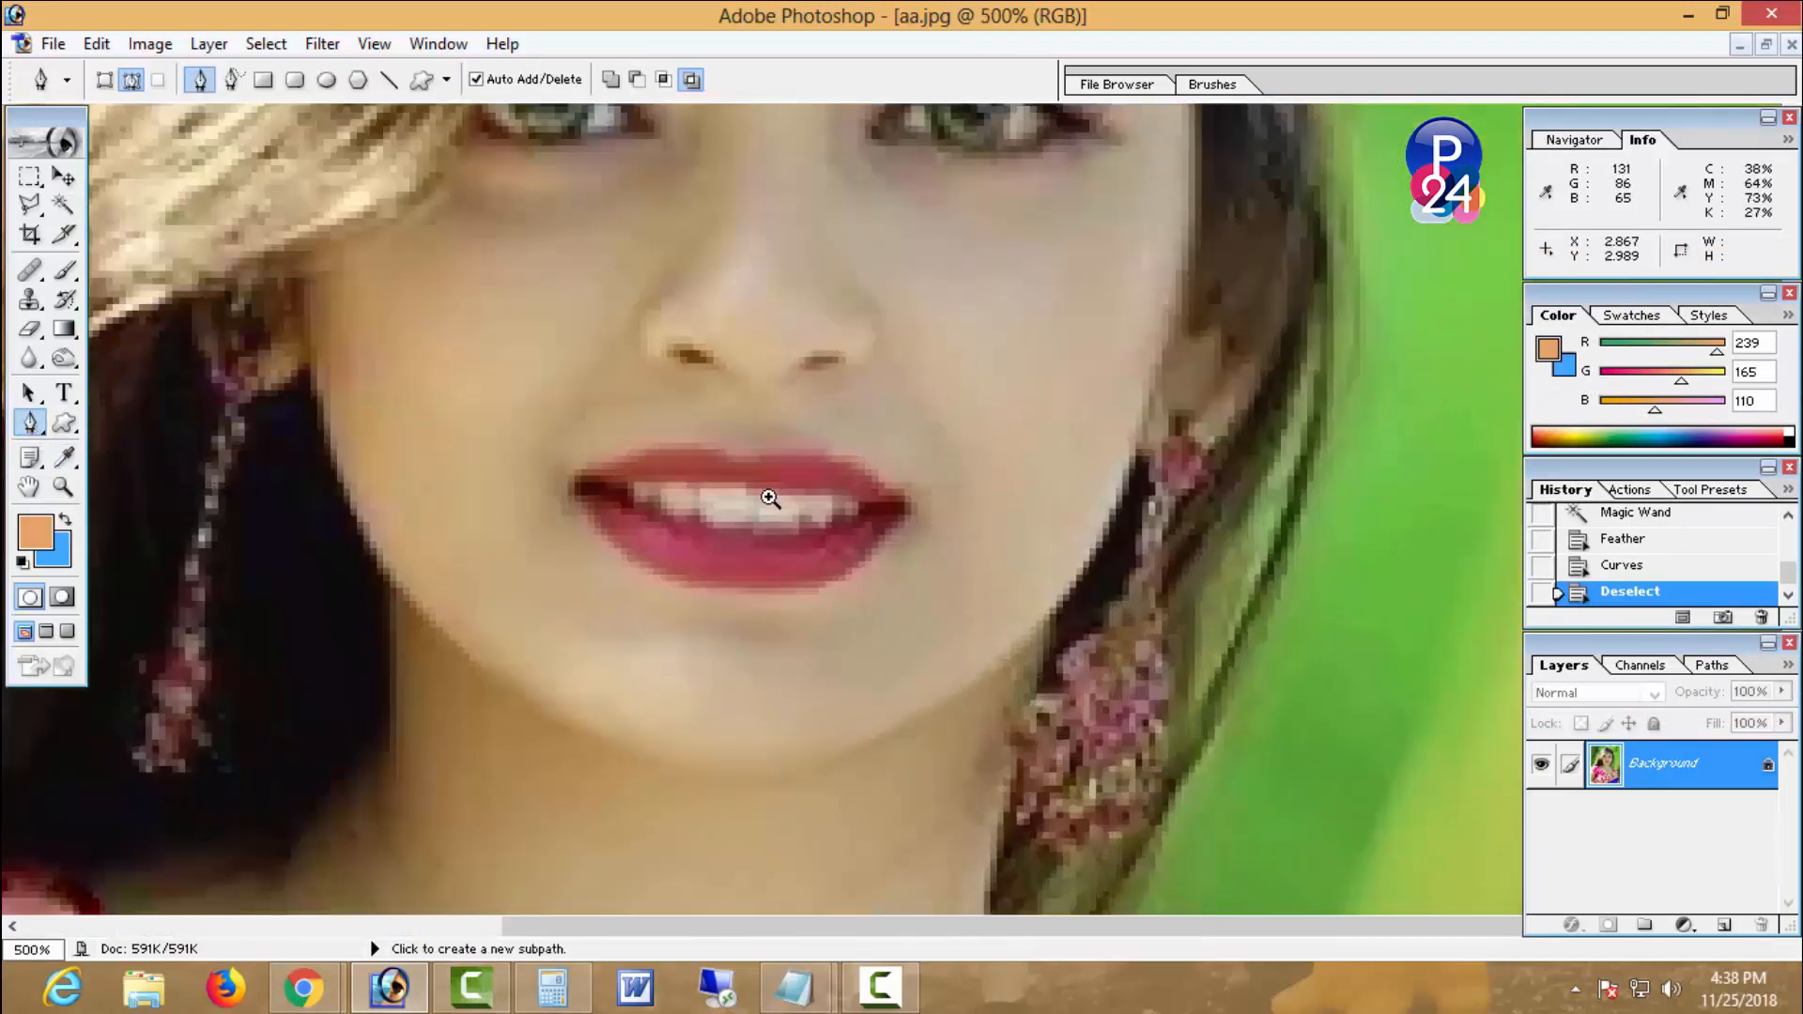
pyautogui.keyDown('ctrl'); pyautogui.click(771, 498); pyautogui.keyUp('ctrl')
pyautogui.moveTo(749, 544); pyautogui.dragTo(765, 535)
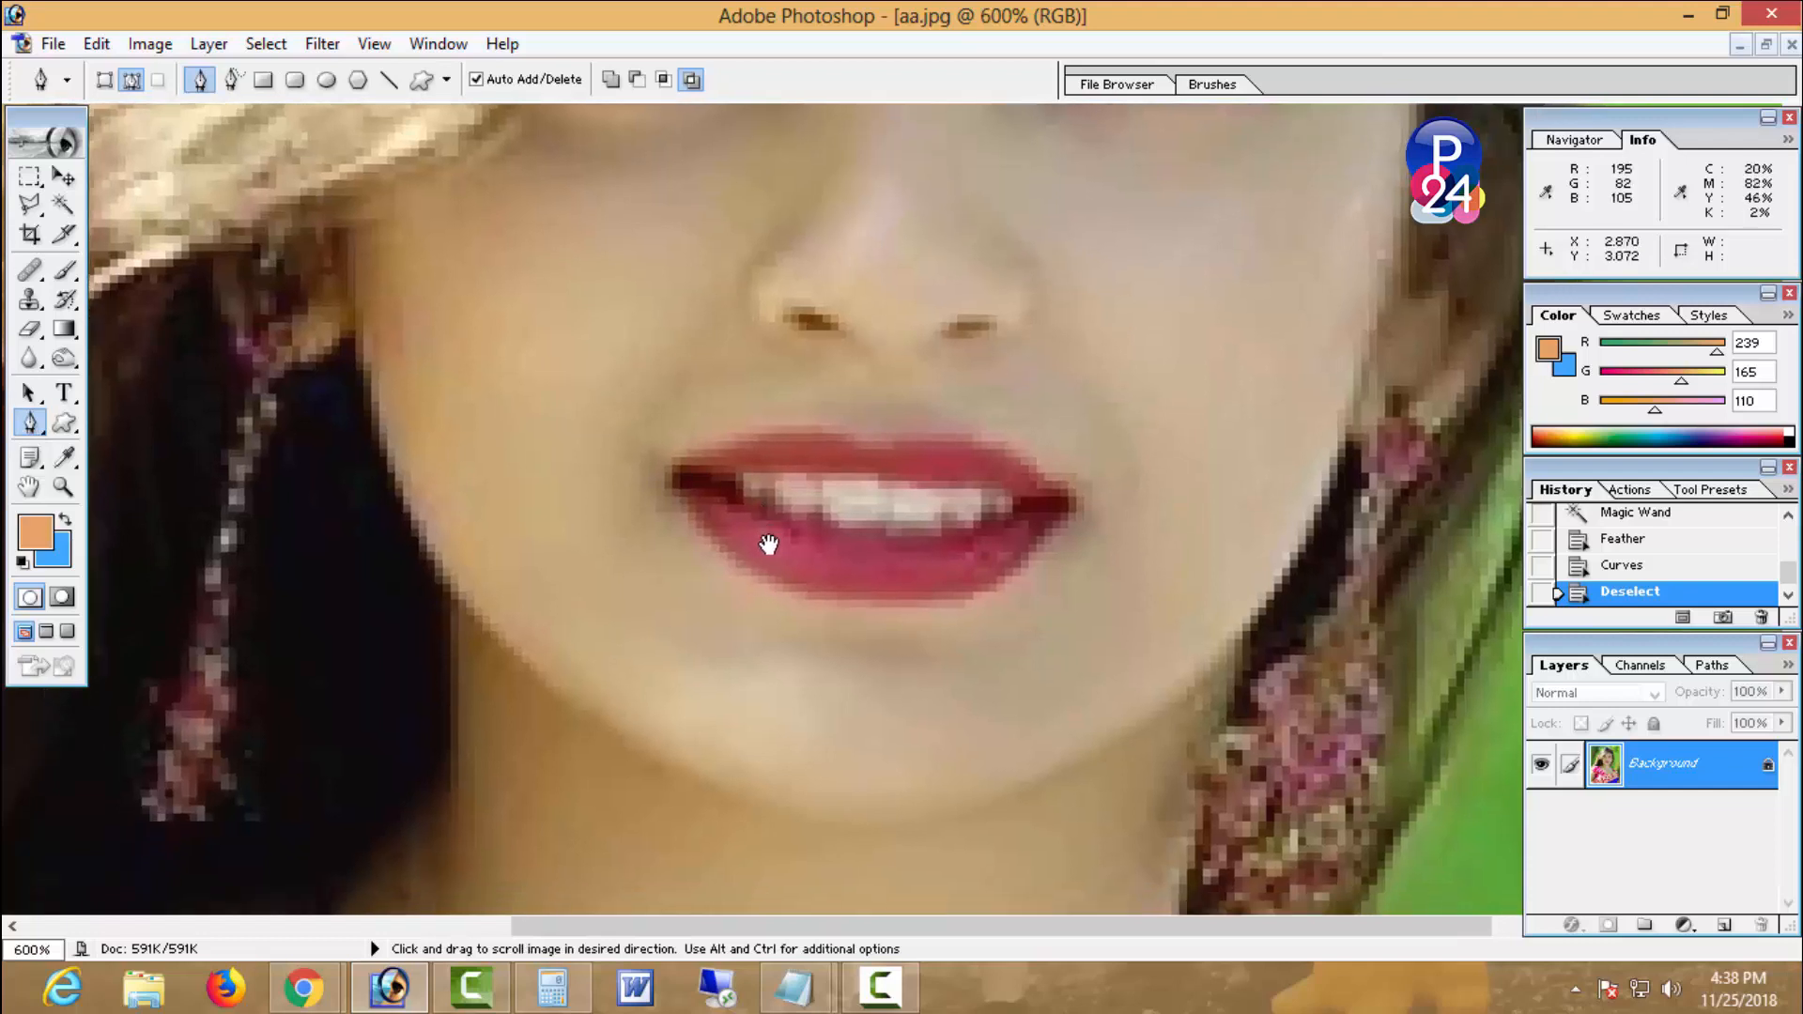
pyautogui.click(881, 438)
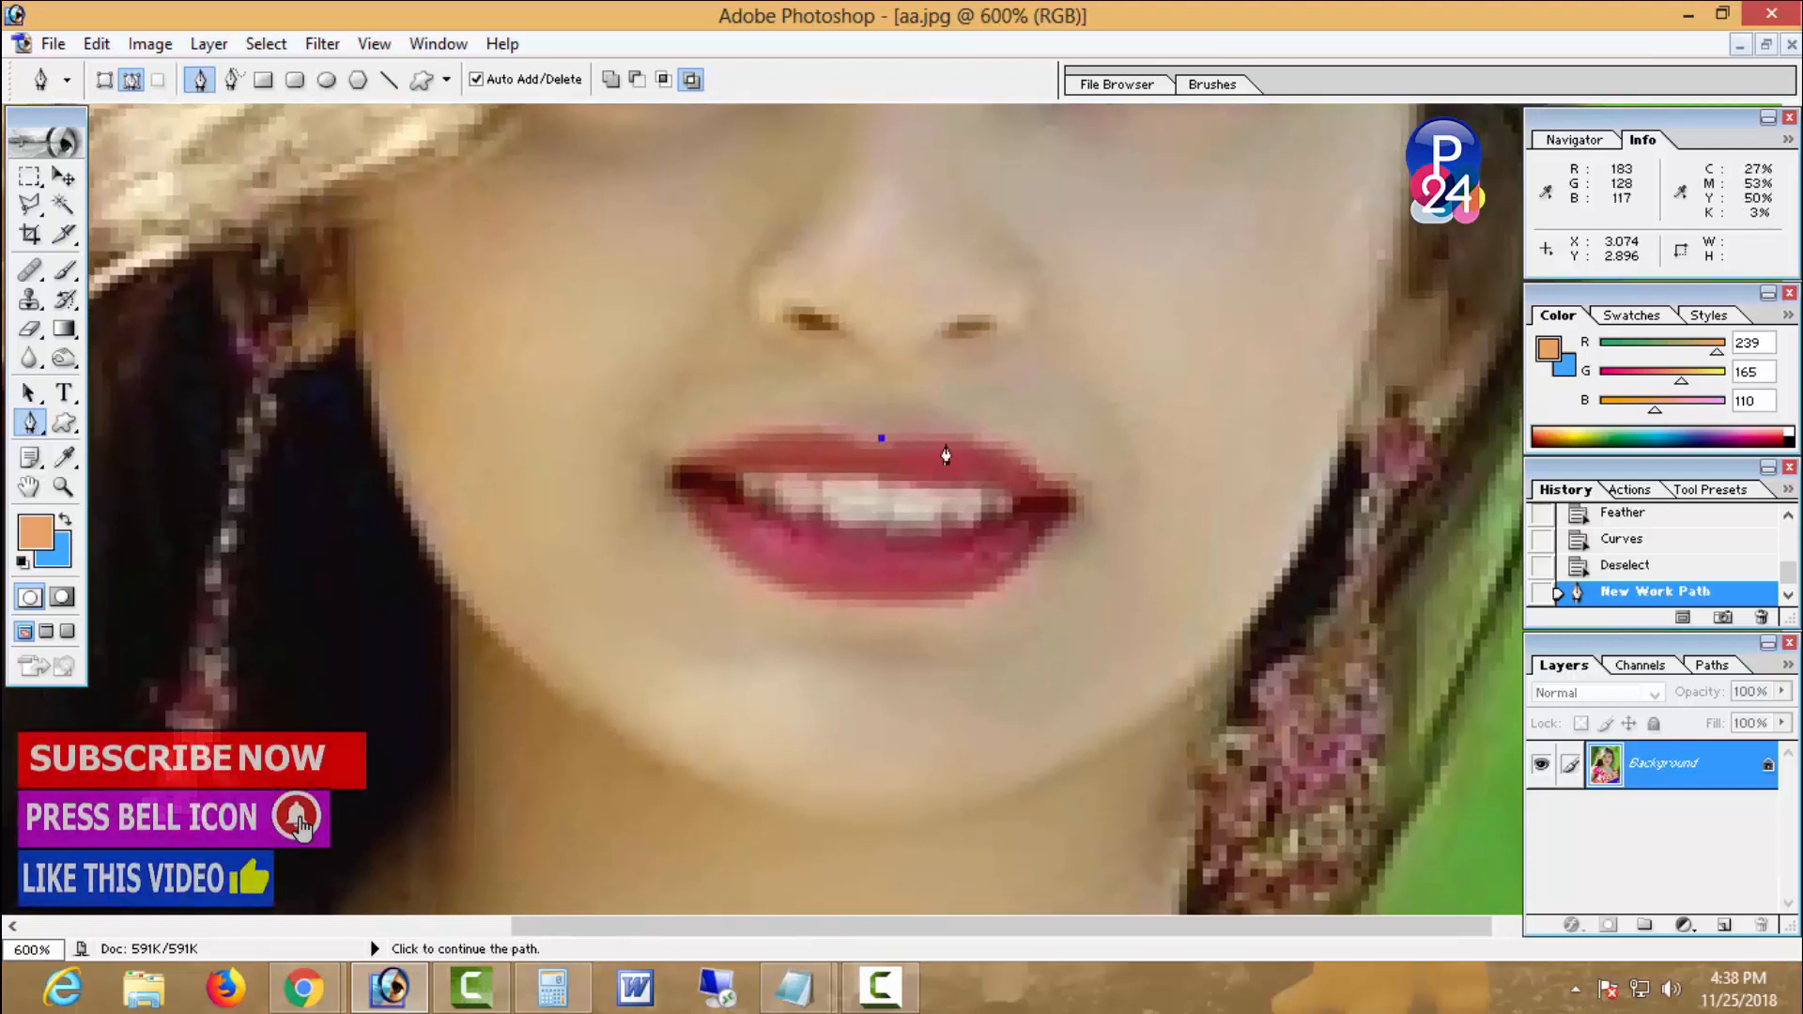
pyautogui.moveTo(1052, 482); pyautogui.dragTo(1103, 558)
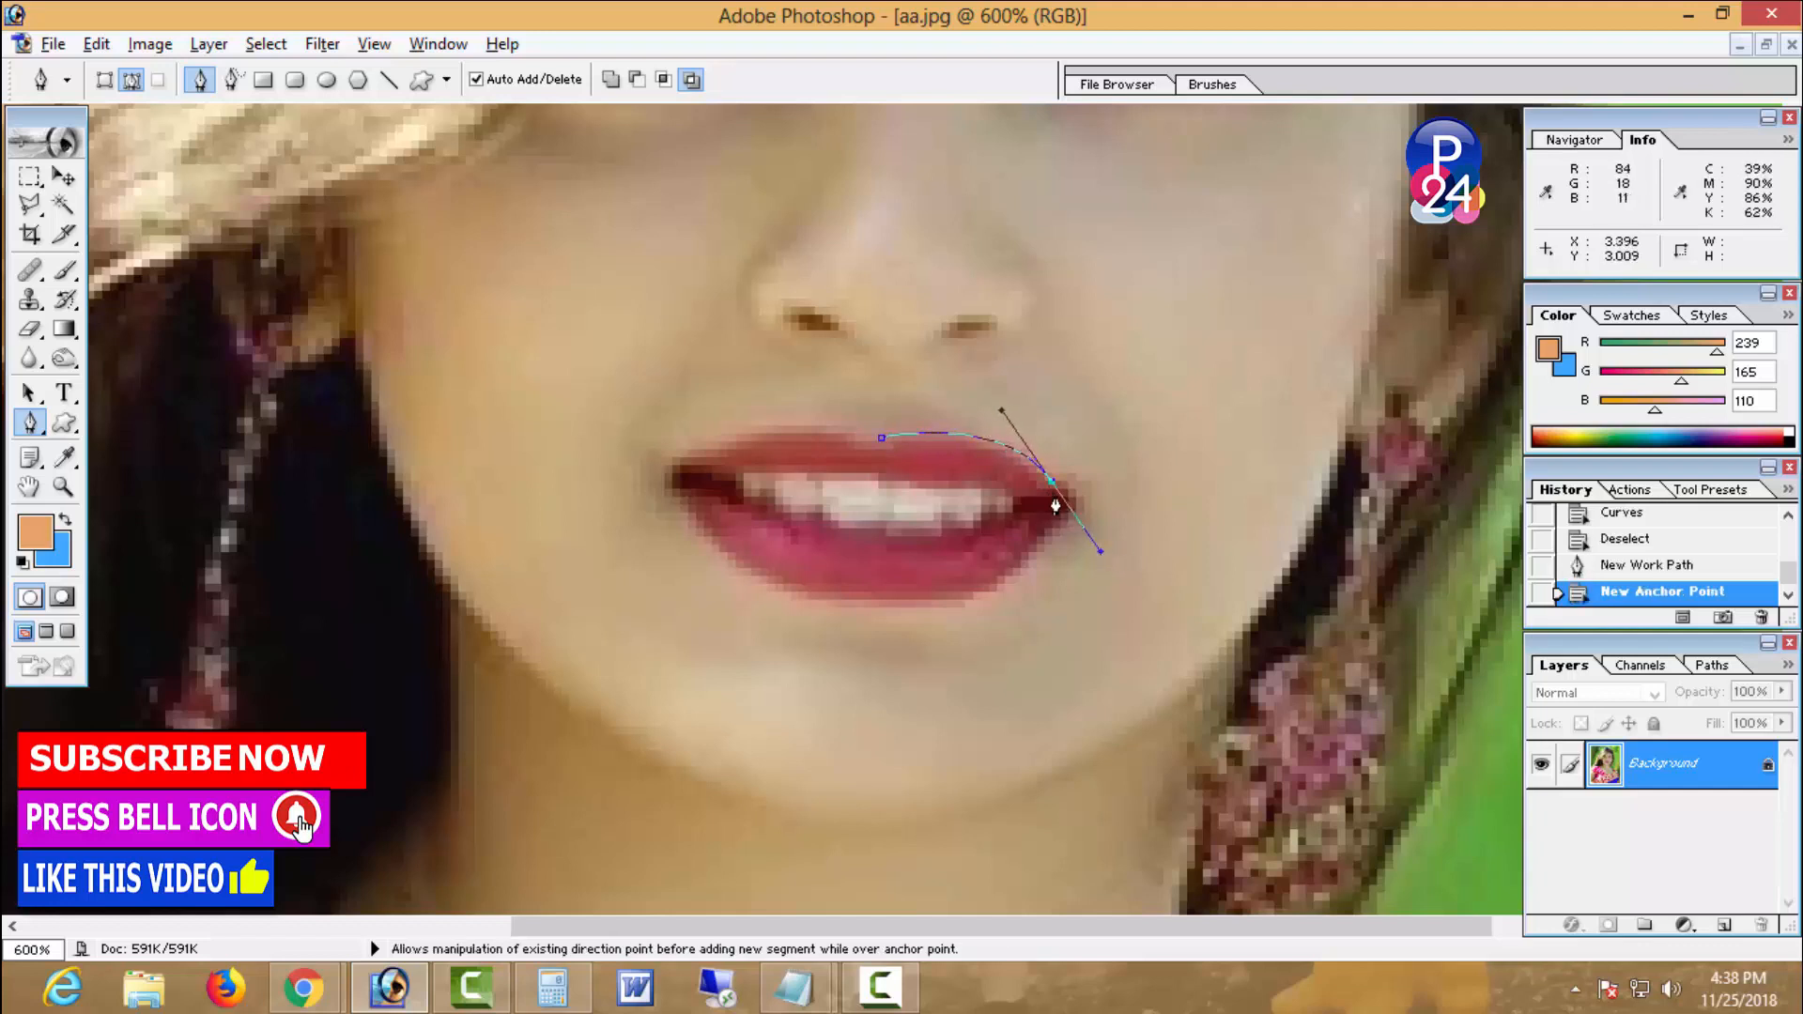
pyautogui.keyDown('alt'); pyautogui.click(1052, 483); pyautogui.keyUp('alt')
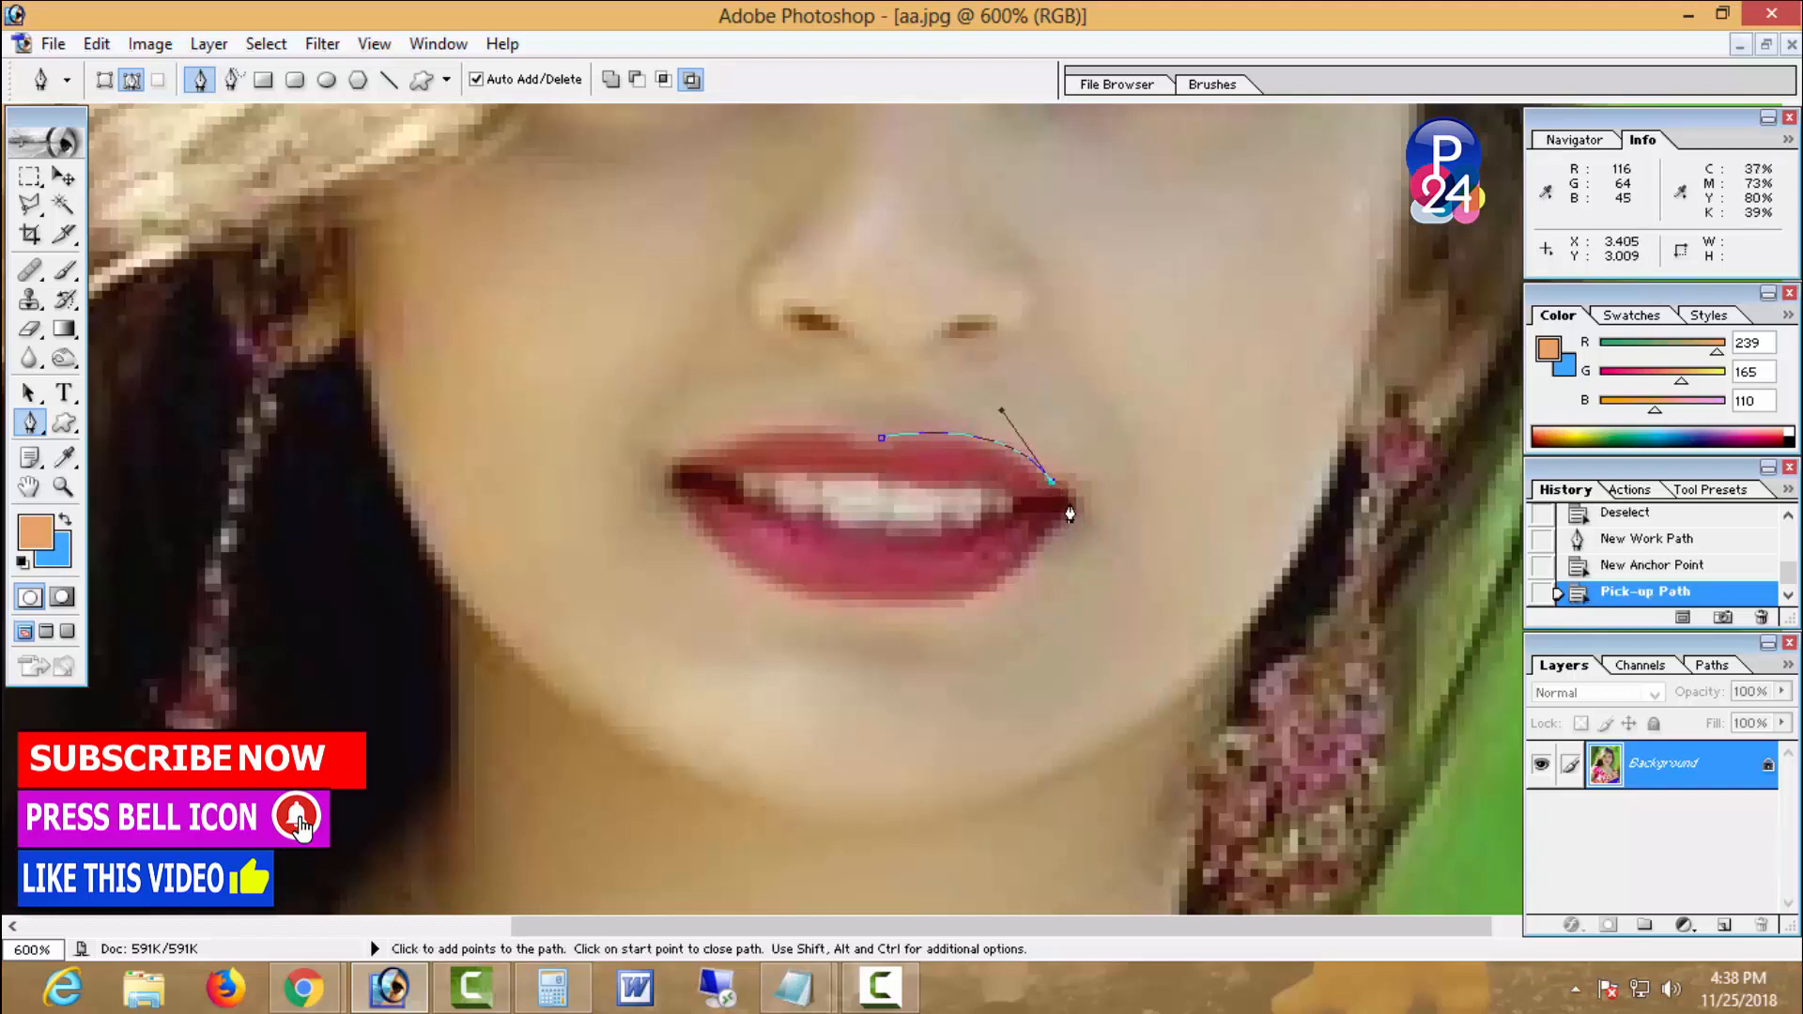
pyautogui.click(1036, 518)
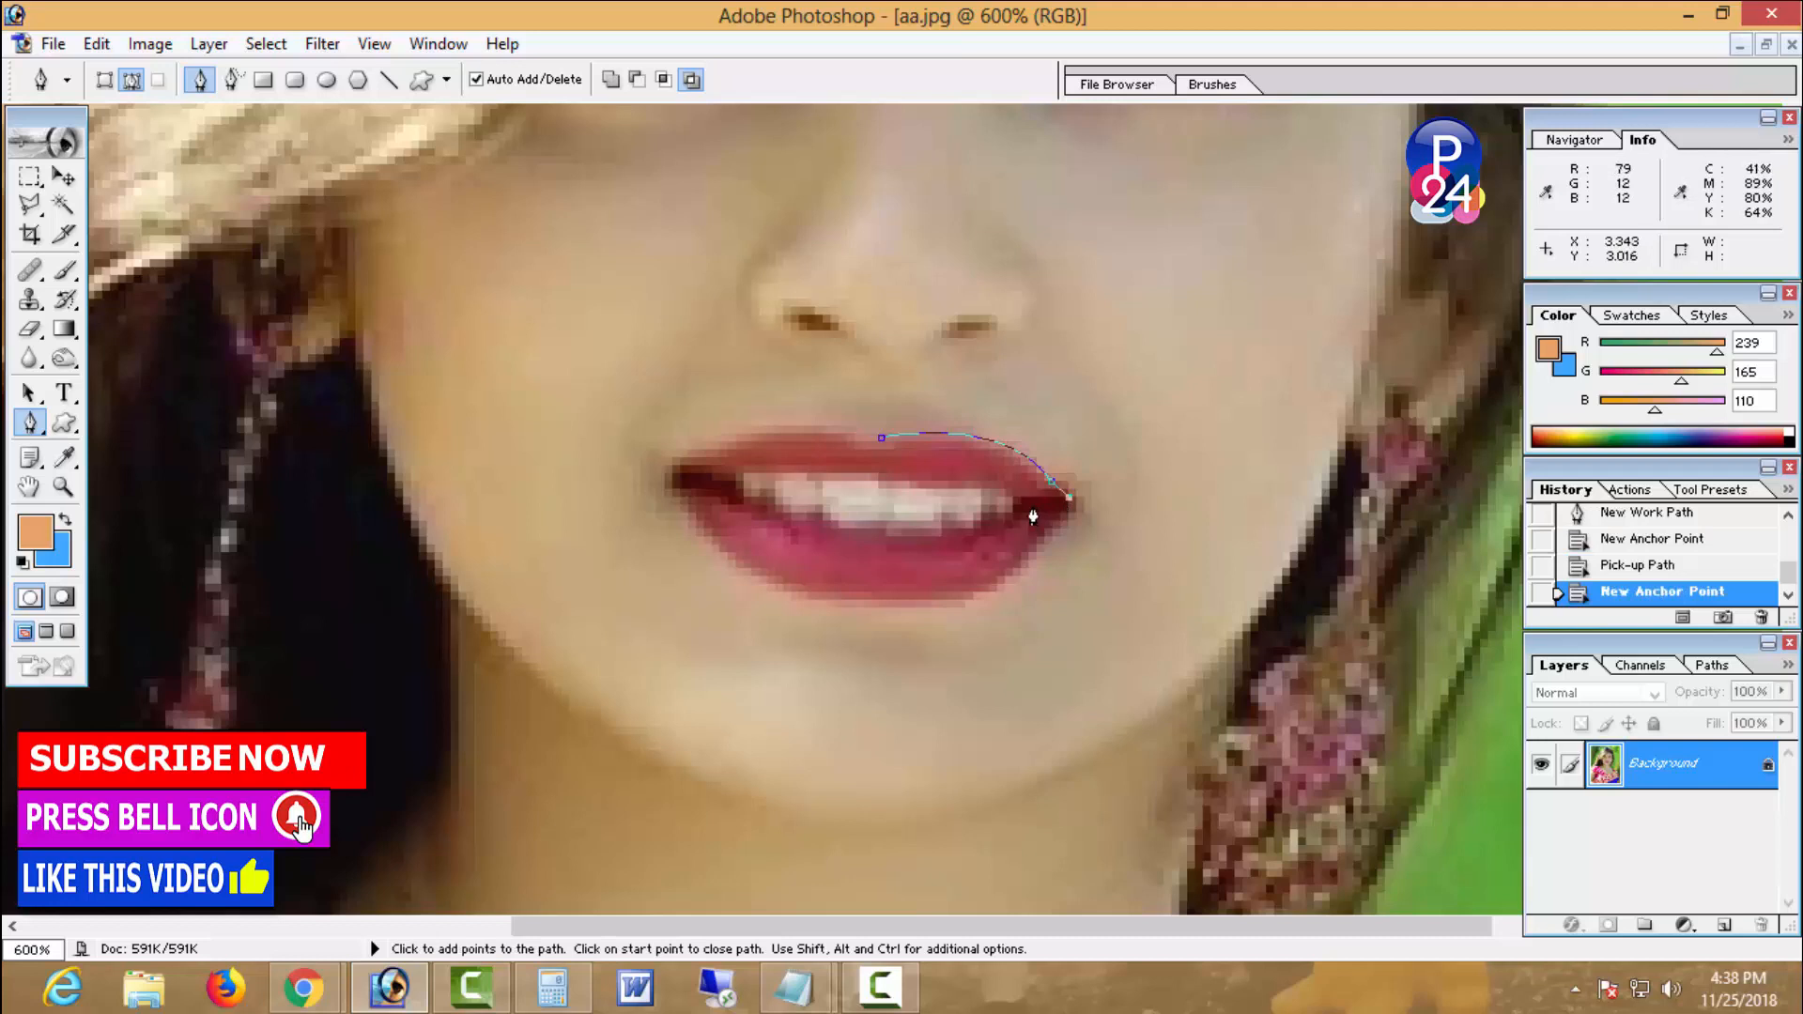
# - Continue the upper lip path along the edge above the teeth to the left mouth corner and close it over the outer edge
pyautogui.click(1033, 507)
pyautogui.moveTo(832, 476); pyautogui.dragTo(642, 466)
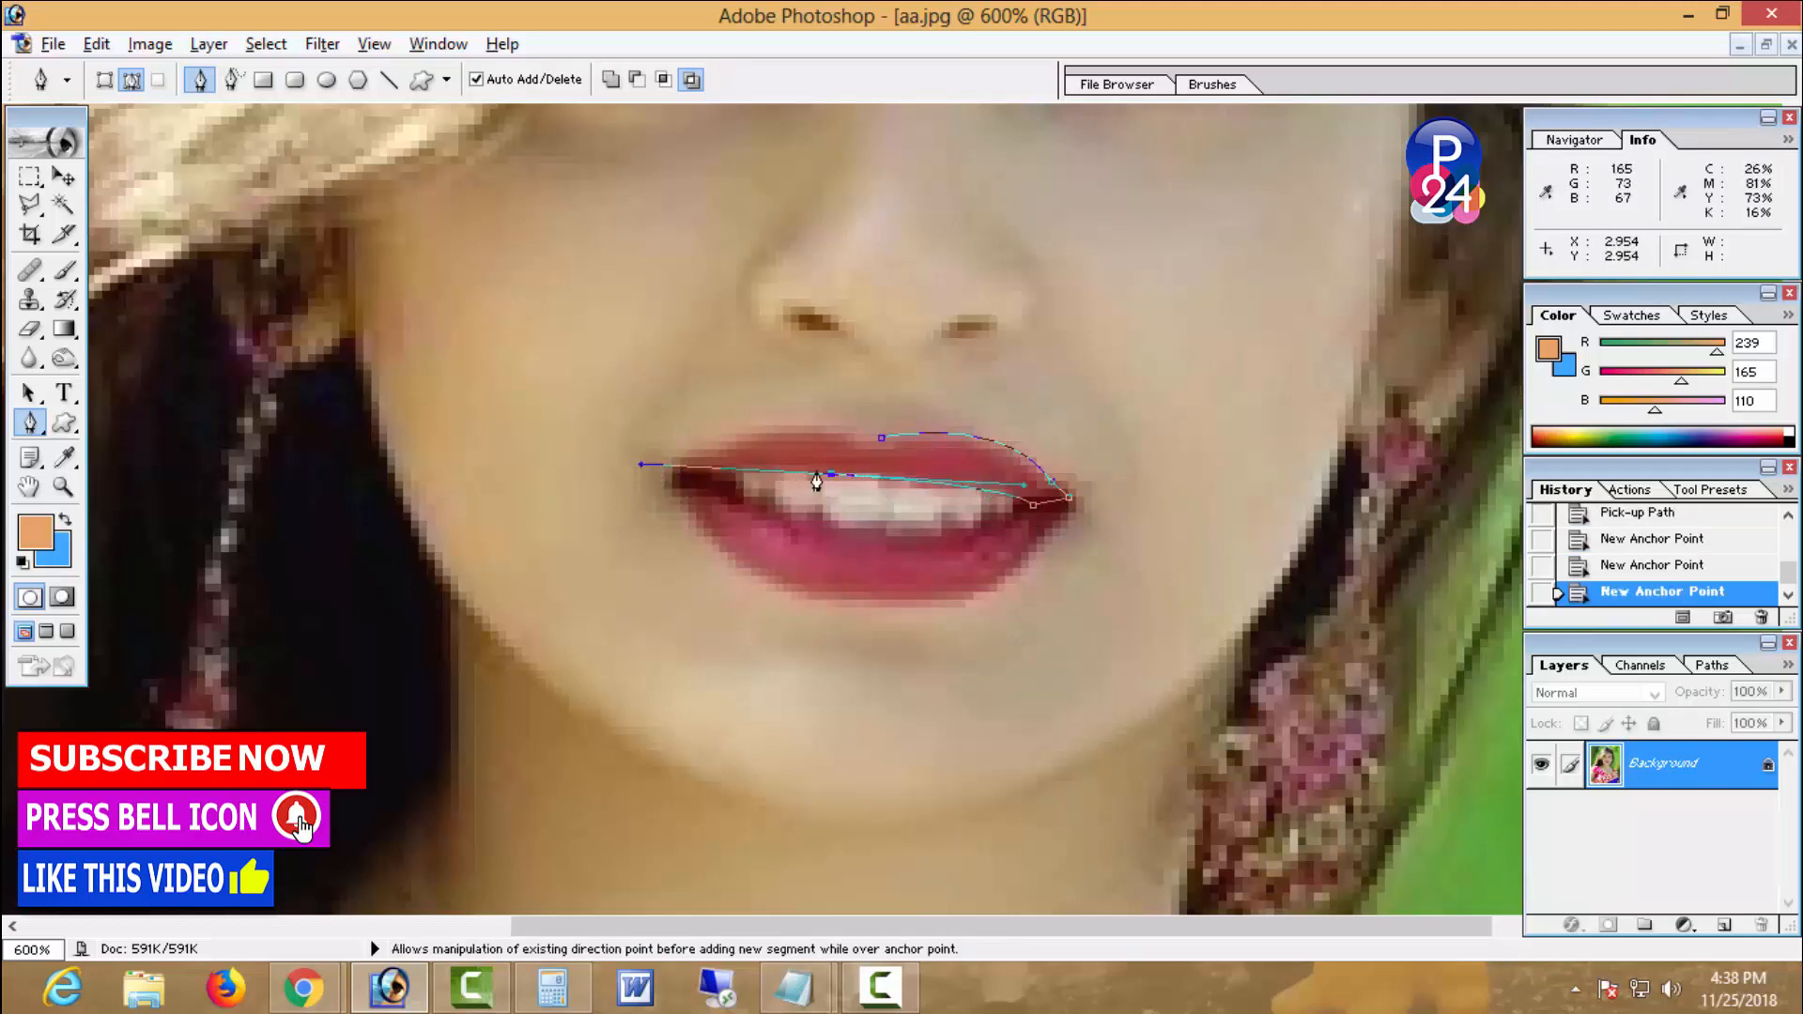
pyautogui.keyDown('alt'); pyautogui.click(831, 476); pyautogui.keyUp('alt')
pyautogui.click(769, 476)
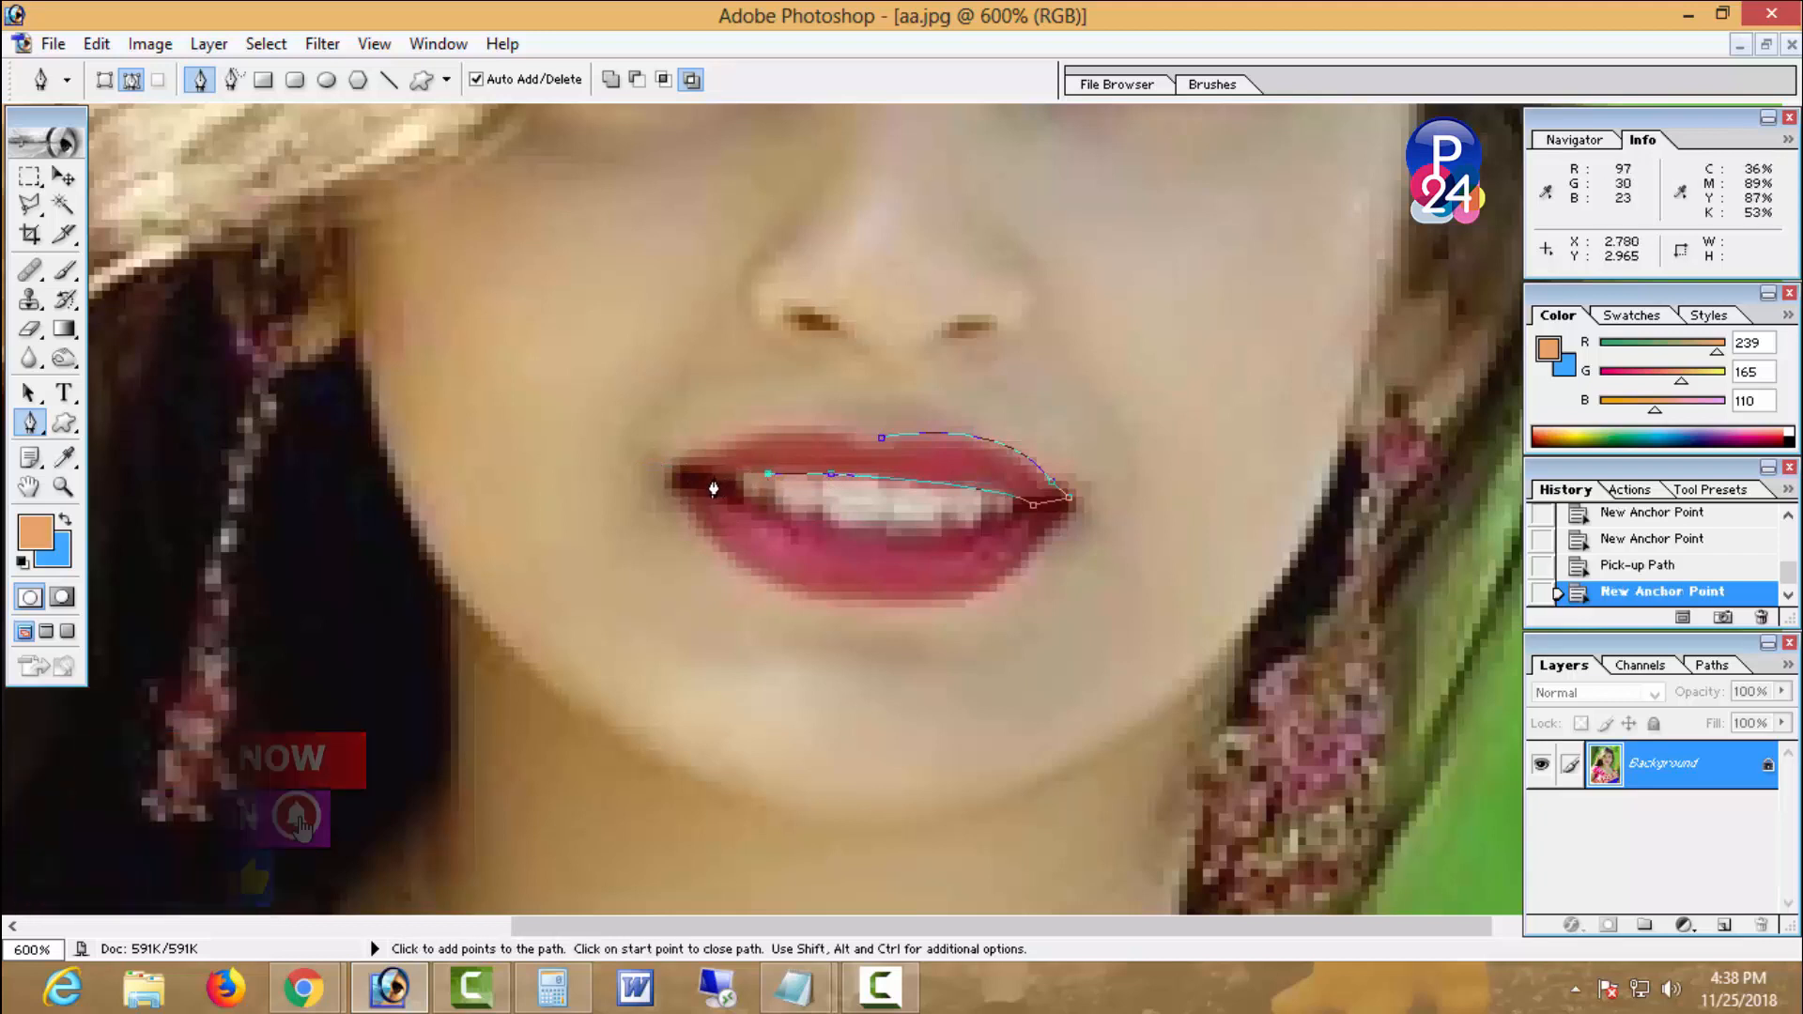
pyautogui.click(713, 479)
pyautogui.click(677, 479)
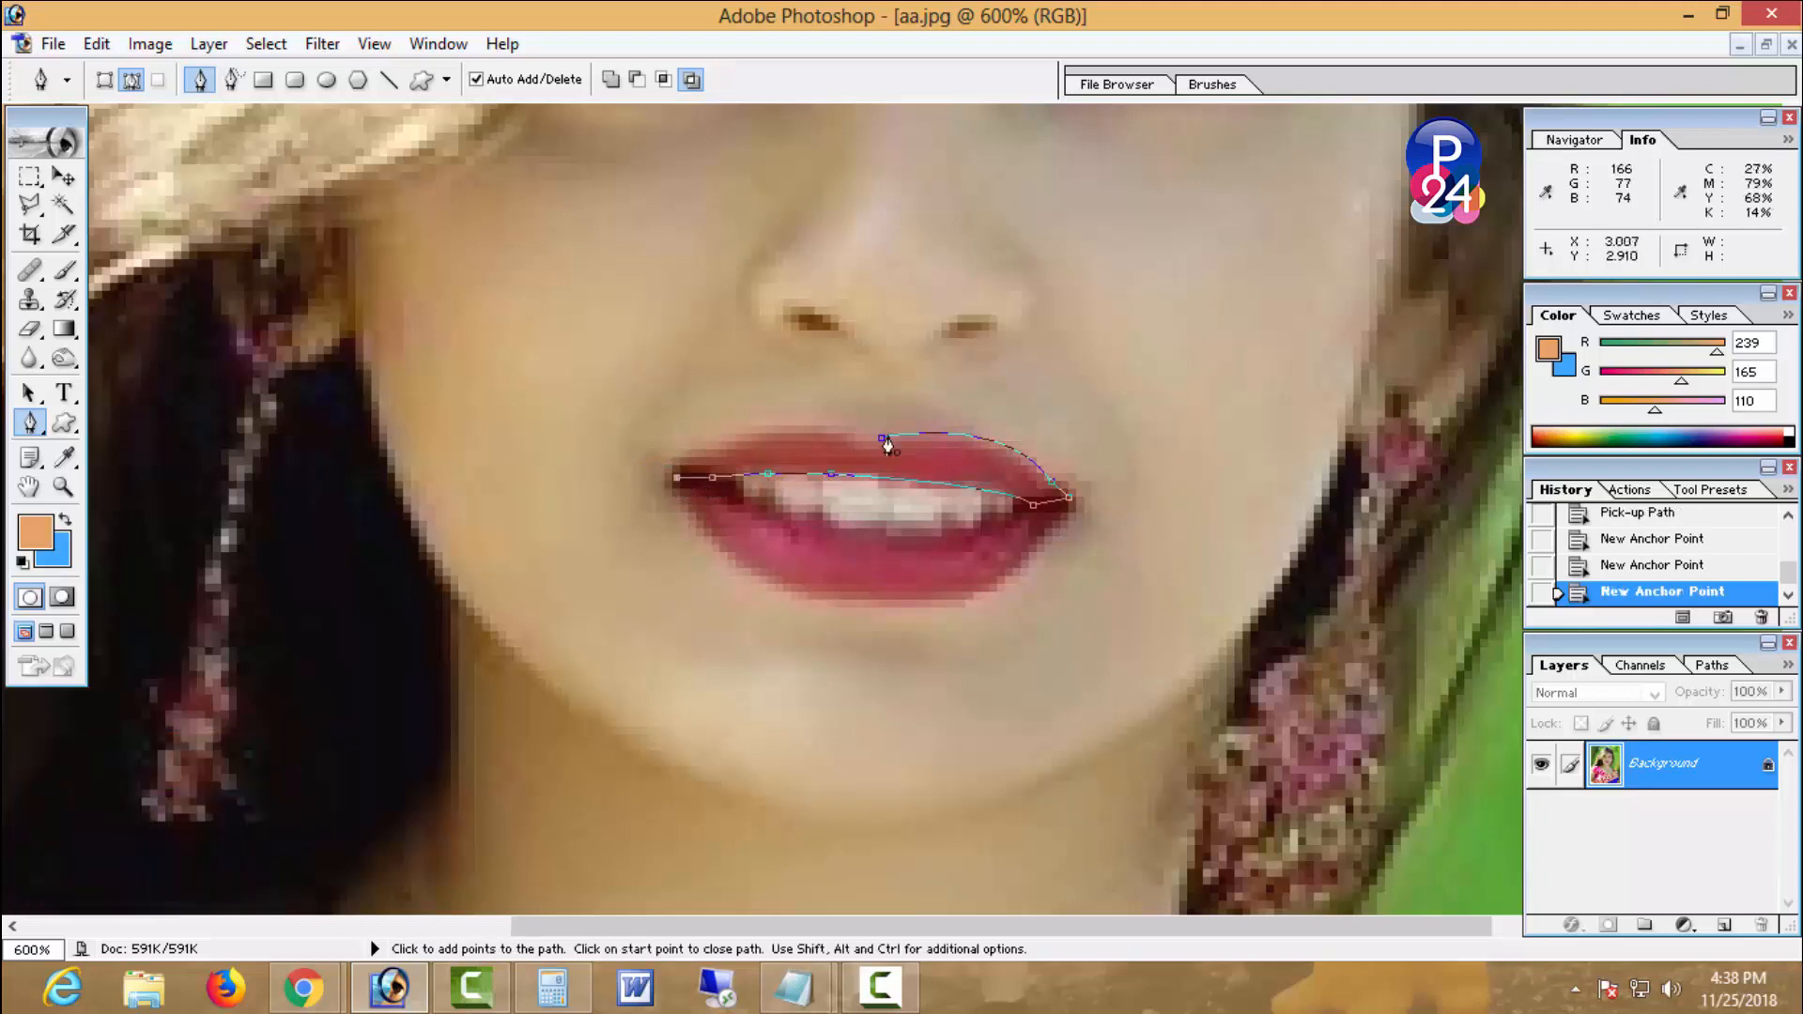
pyautogui.moveTo(881, 437); pyautogui.dragTo(1052, 492)
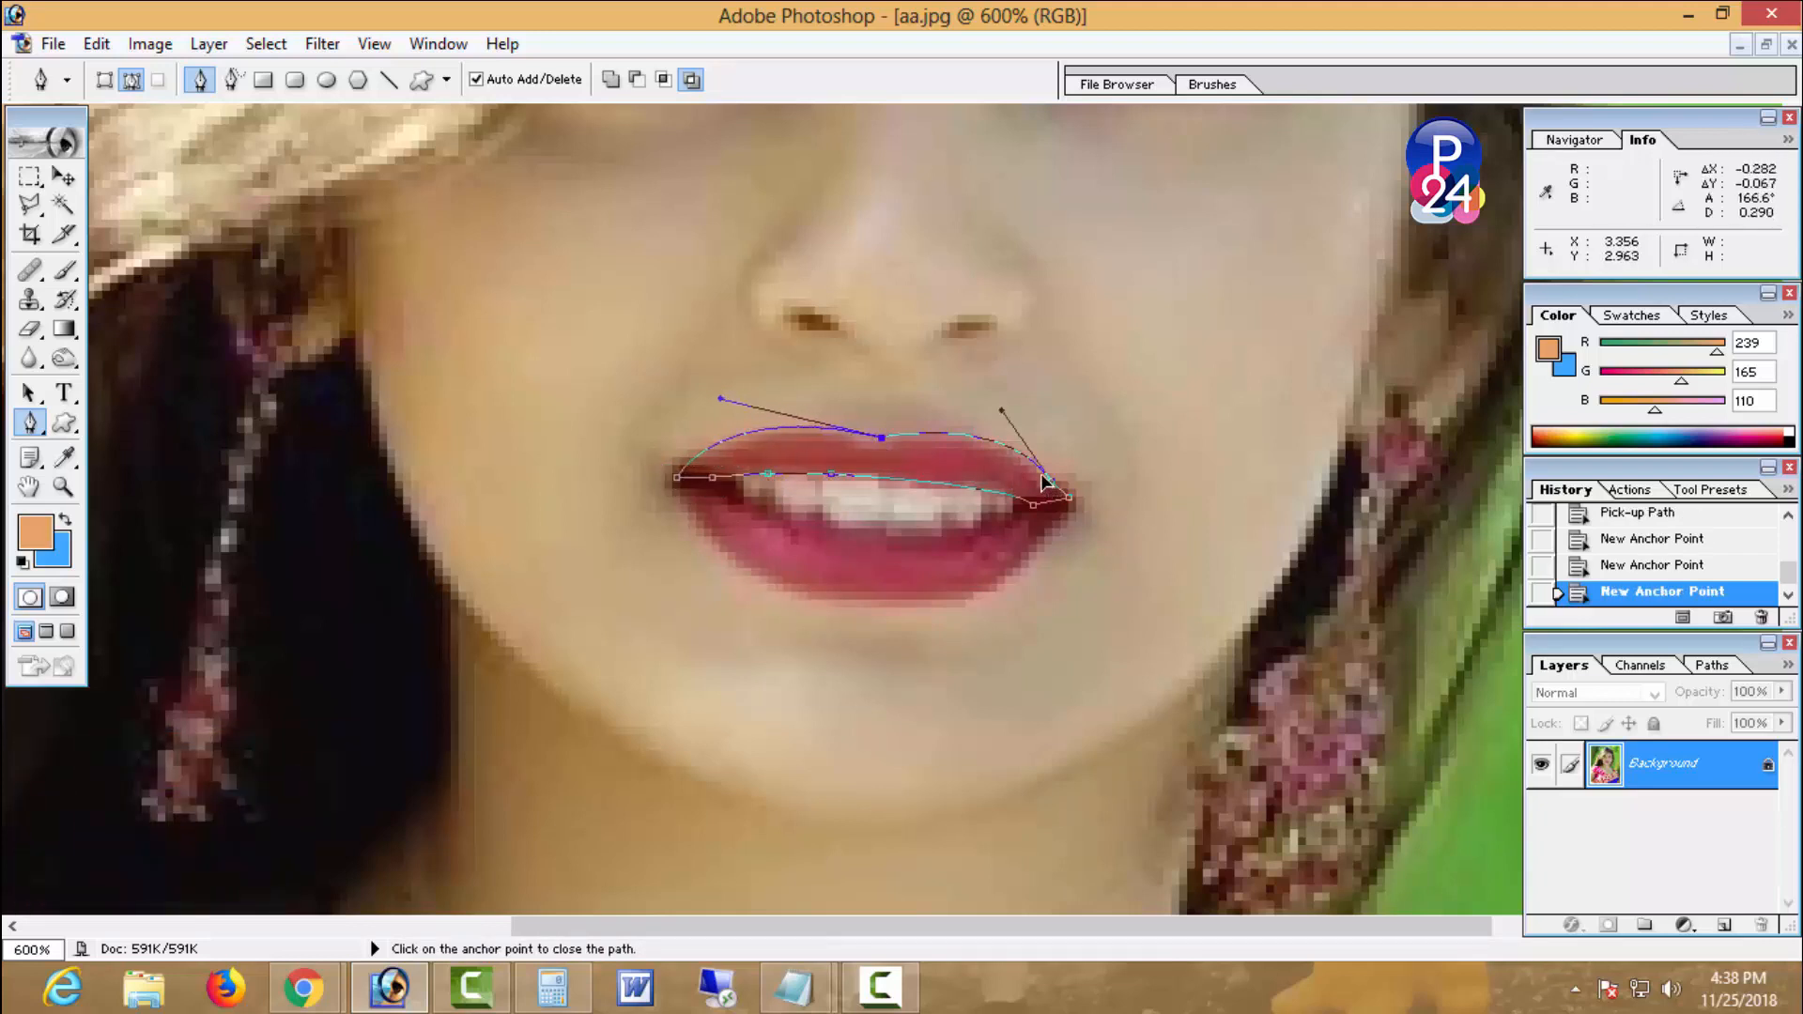
pyautogui.click(1052, 491)
pyautogui.rightClick(1072, 363)
pyautogui.click(845, 493)
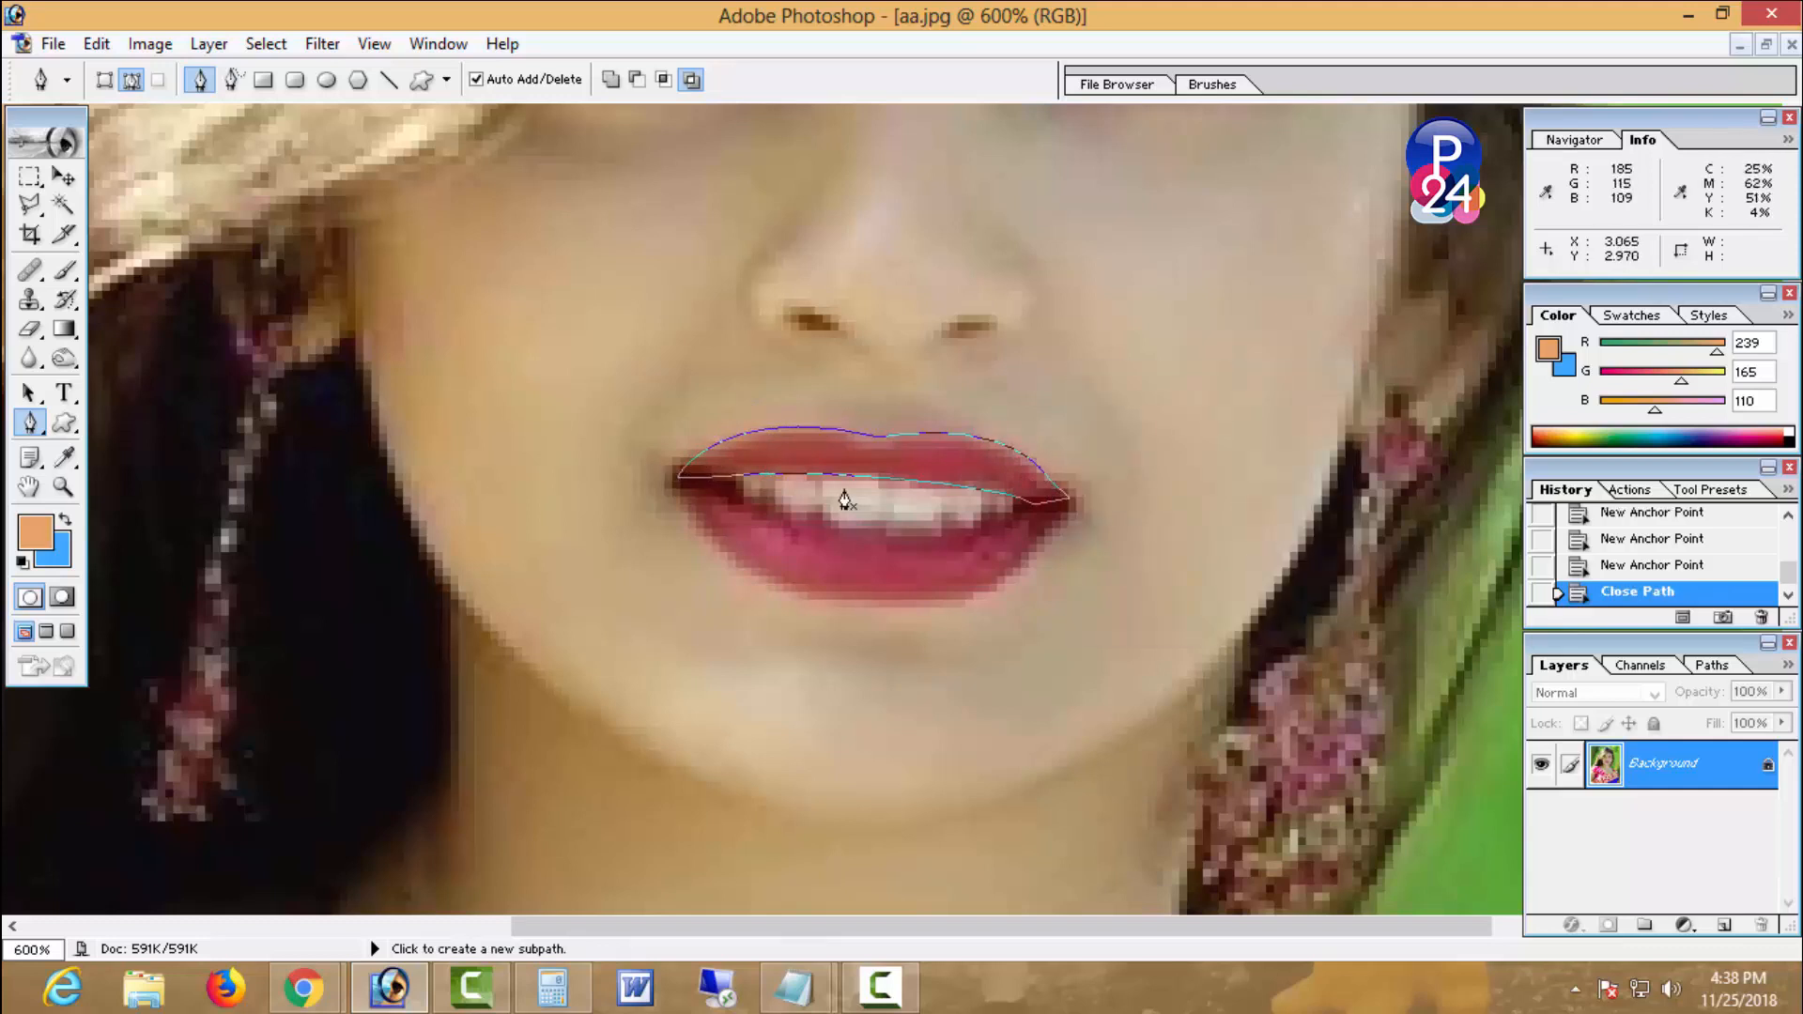
# - Draw a second closed path around the lower lip, following the edge below the teeth and the lip's outer curve
pyautogui.click(728, 489)
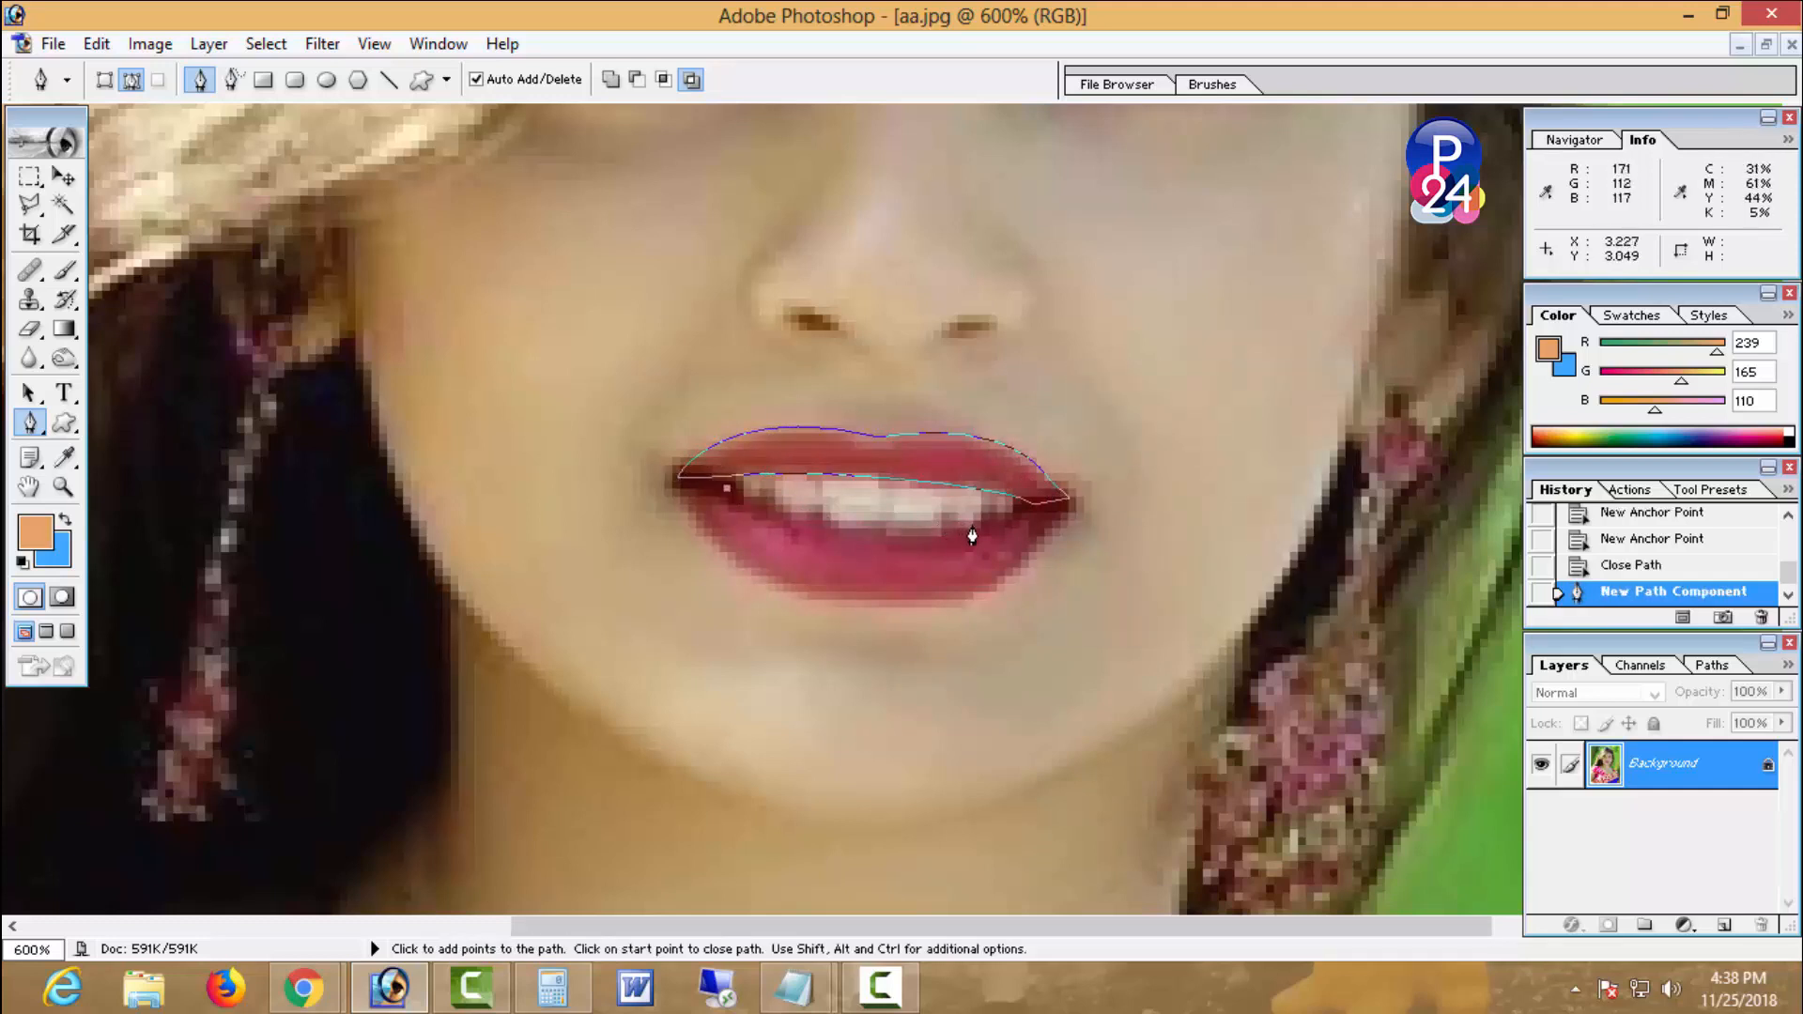
pyautogui.moveTo(986, 523); pyautogui.dragTo(1146, 490)
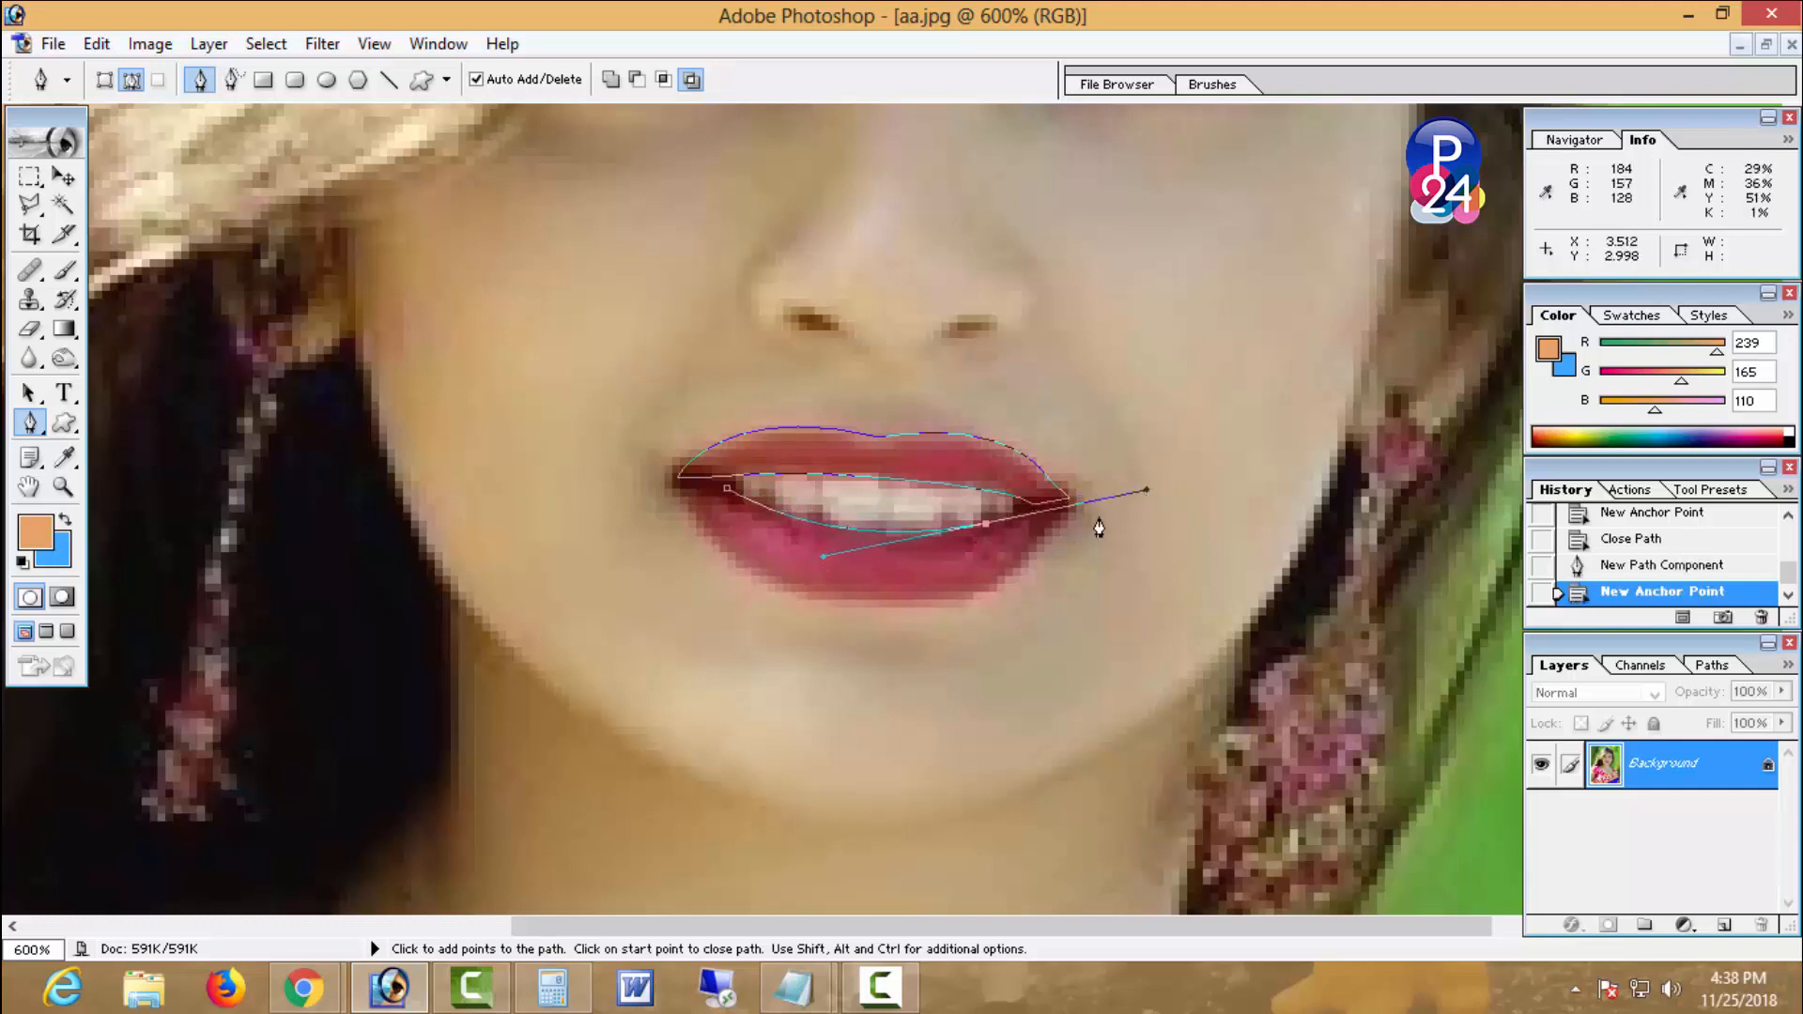
pyautogui.keyDown('alt'); pyautogui.click(986, 523); pyautogui.keyUp('alt')
pyautogui.click(1022, 510)
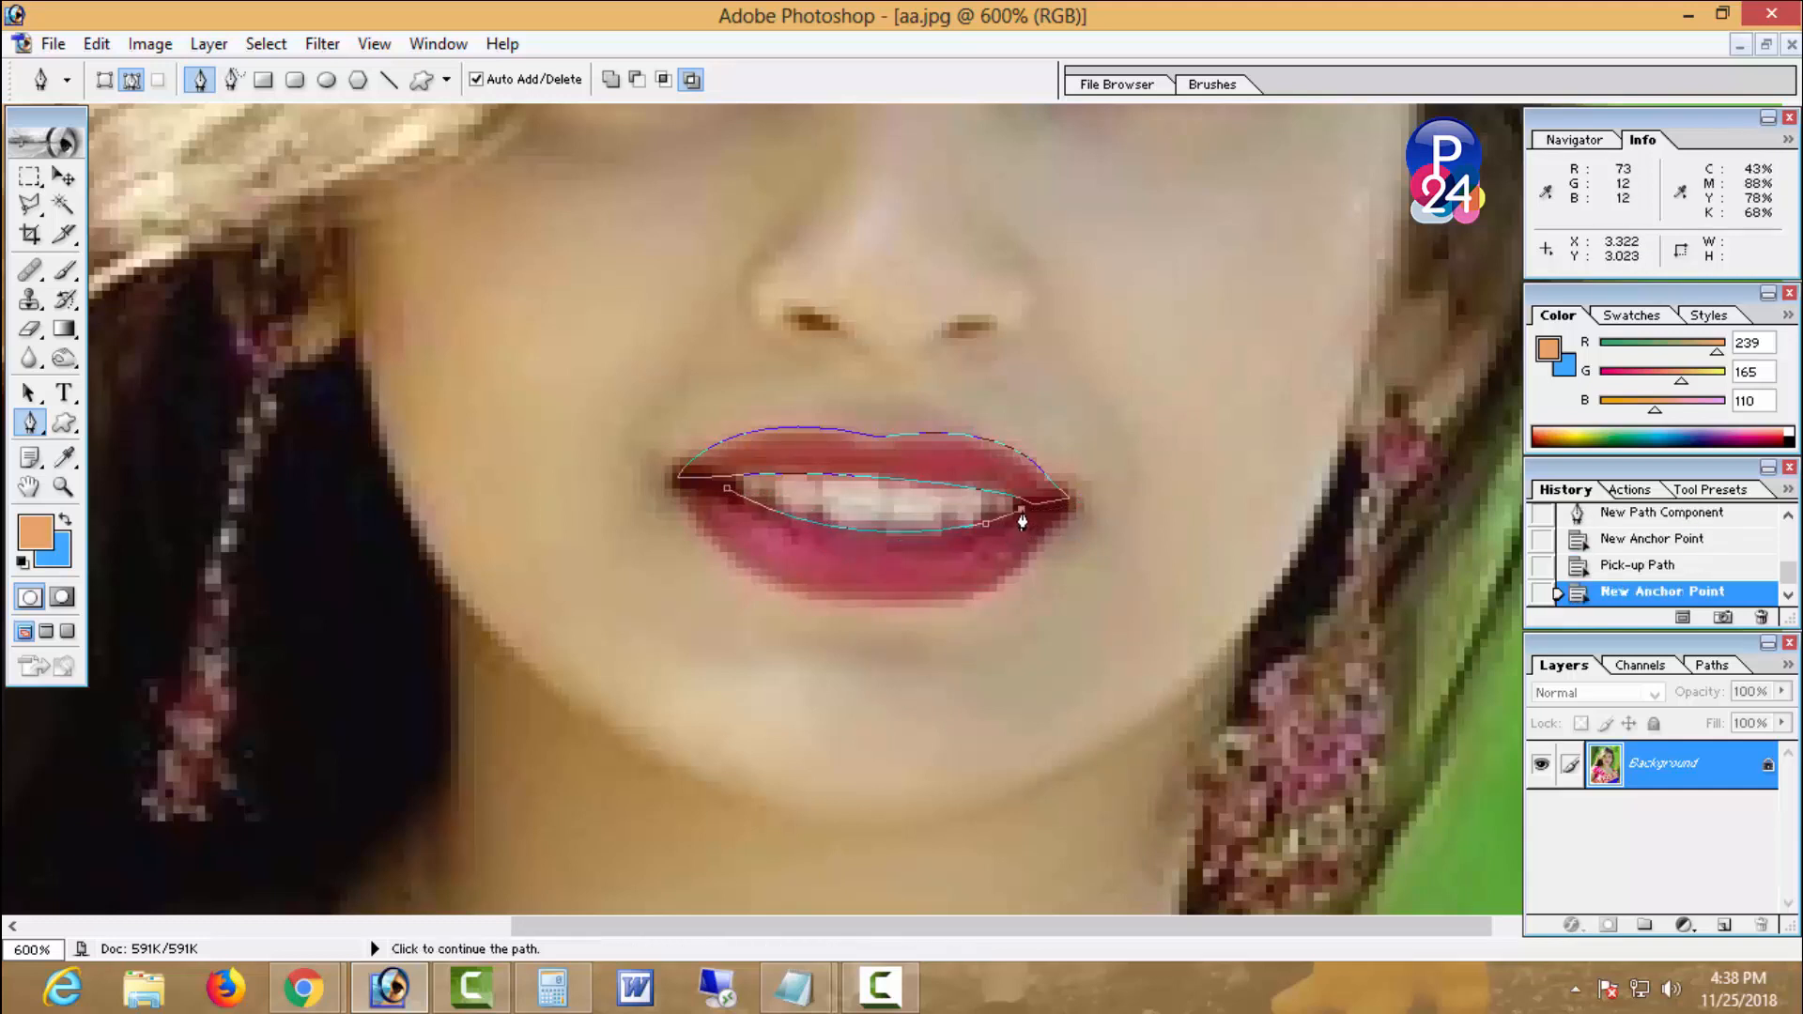
pyautogui.click(1070, 503)
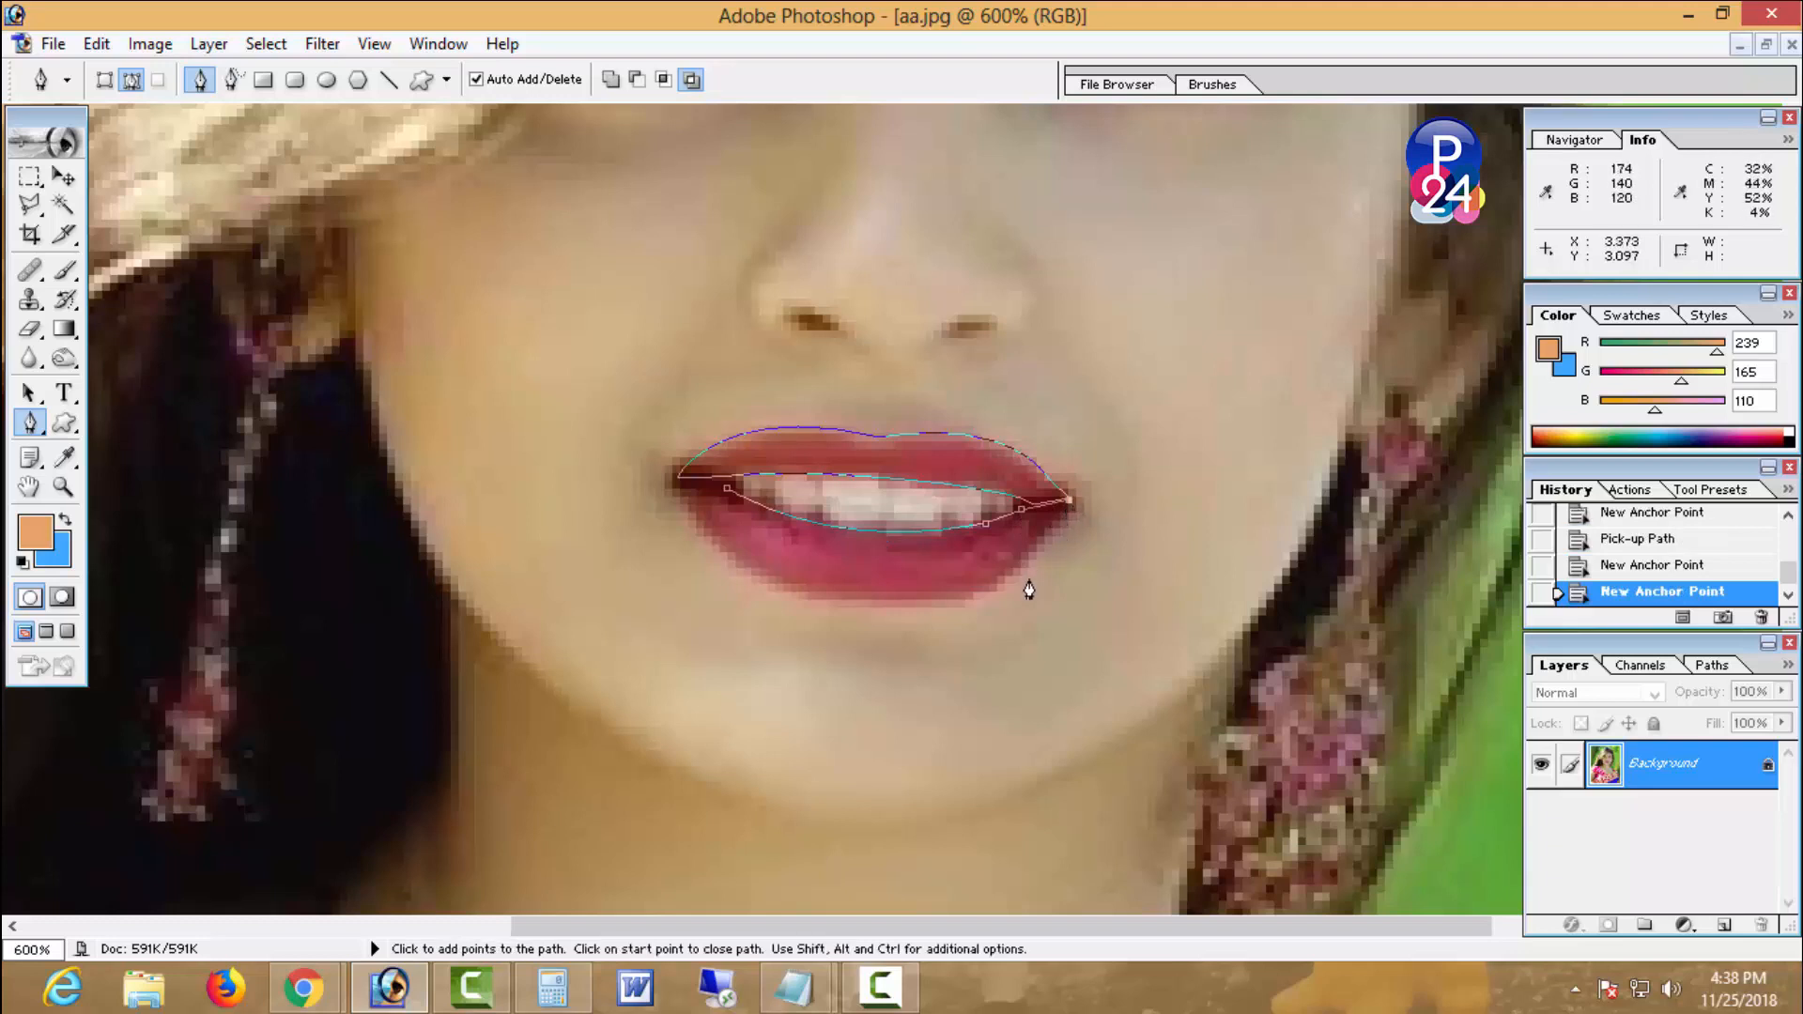
pyautogui.moveTo(855, 606); pyautogui.dragTo(672, 579)
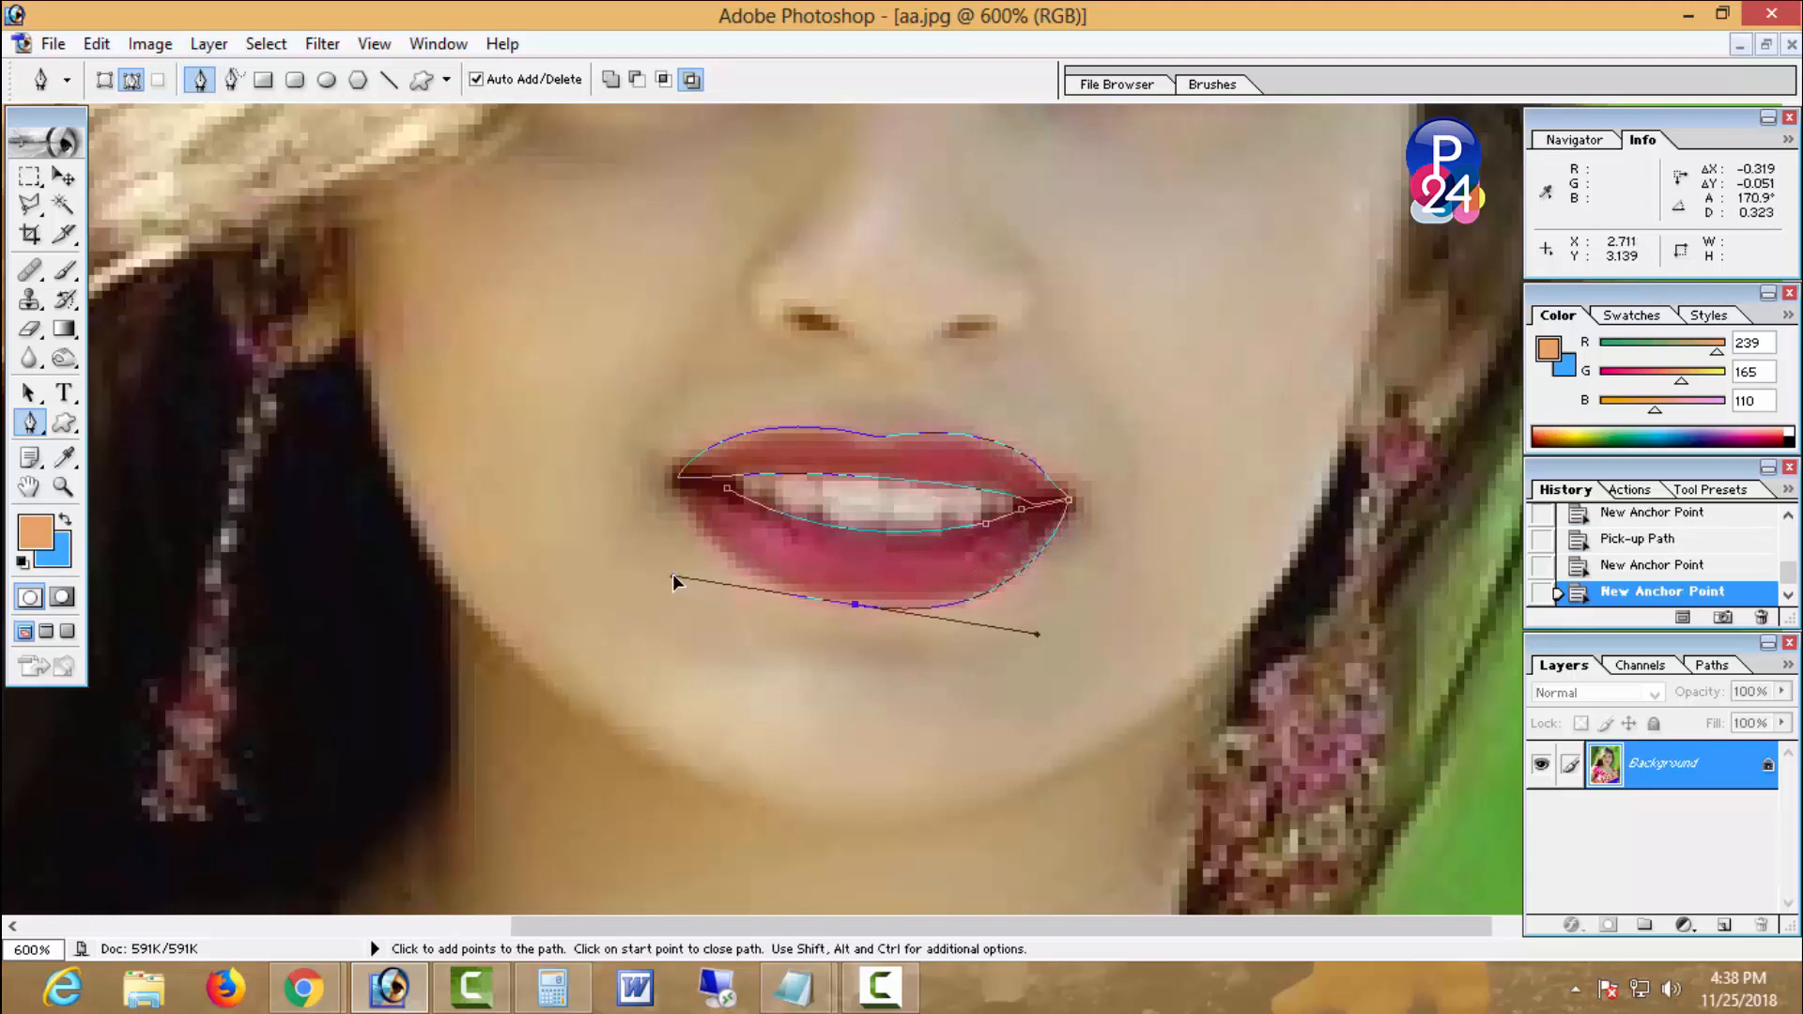
pyautogui.click(855, 604)
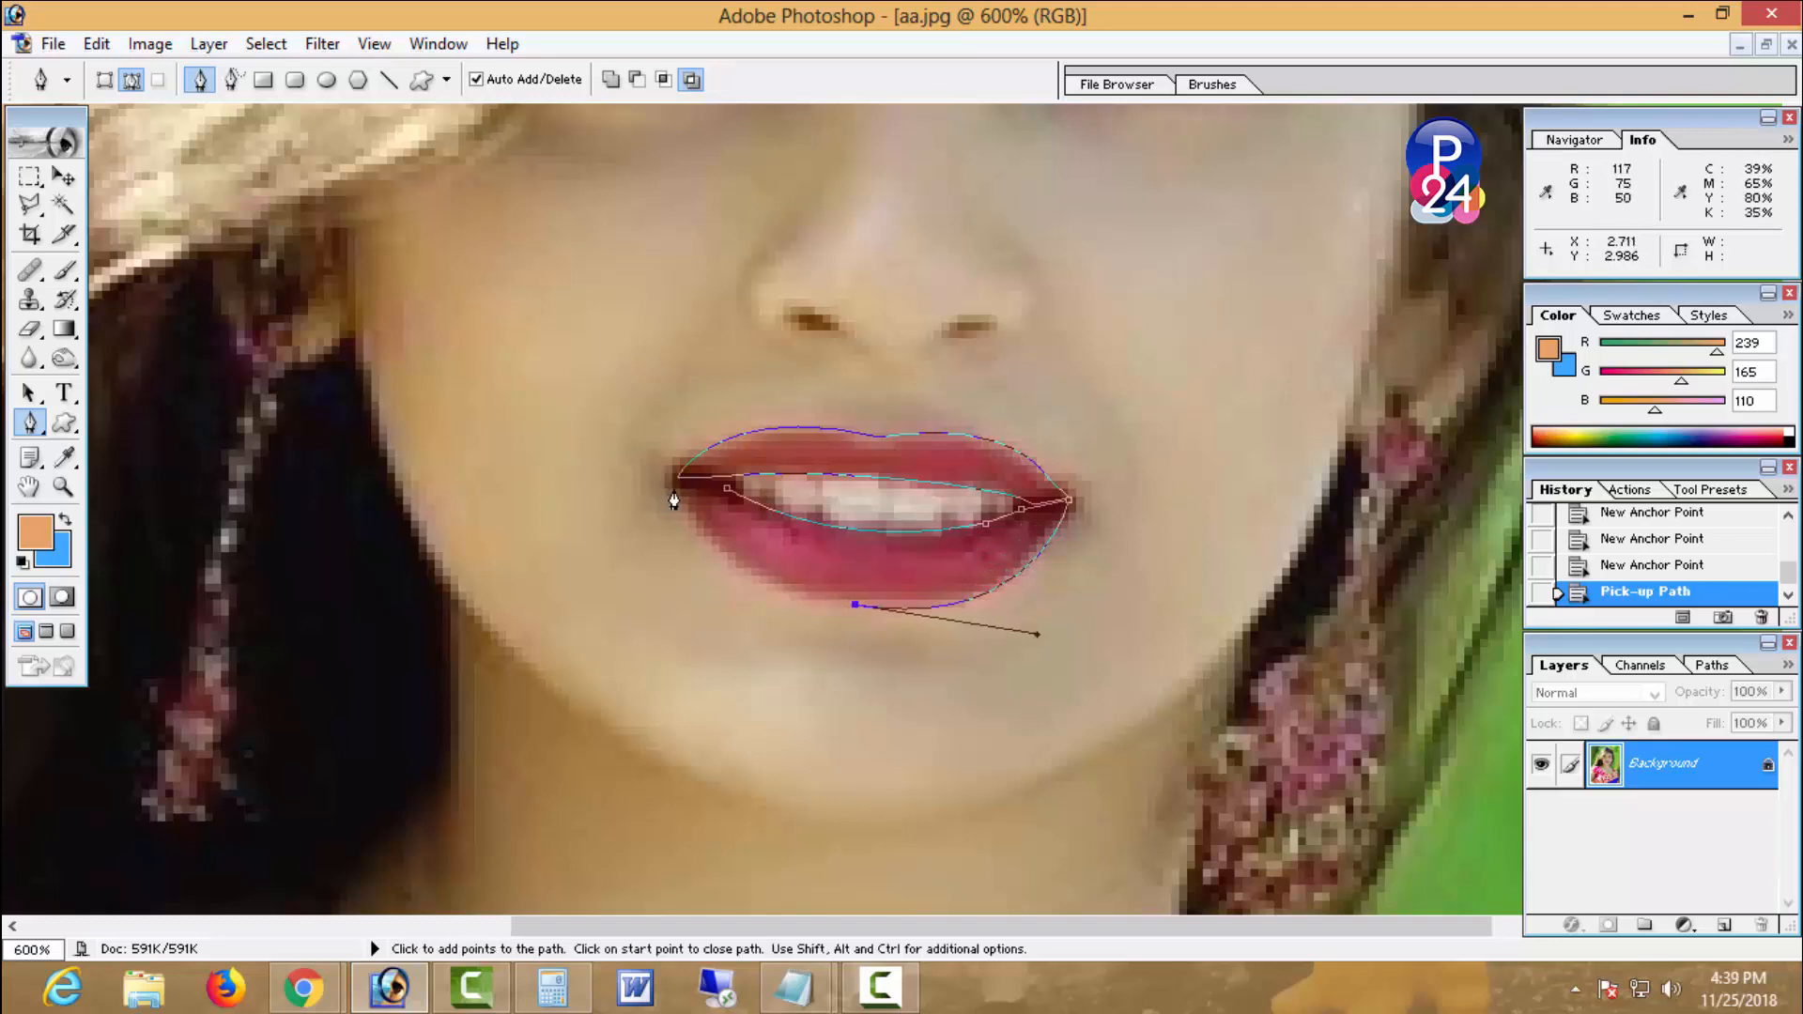
pyautogui.moveTo(673, 490); pyautogui.dragTo(639, 386)
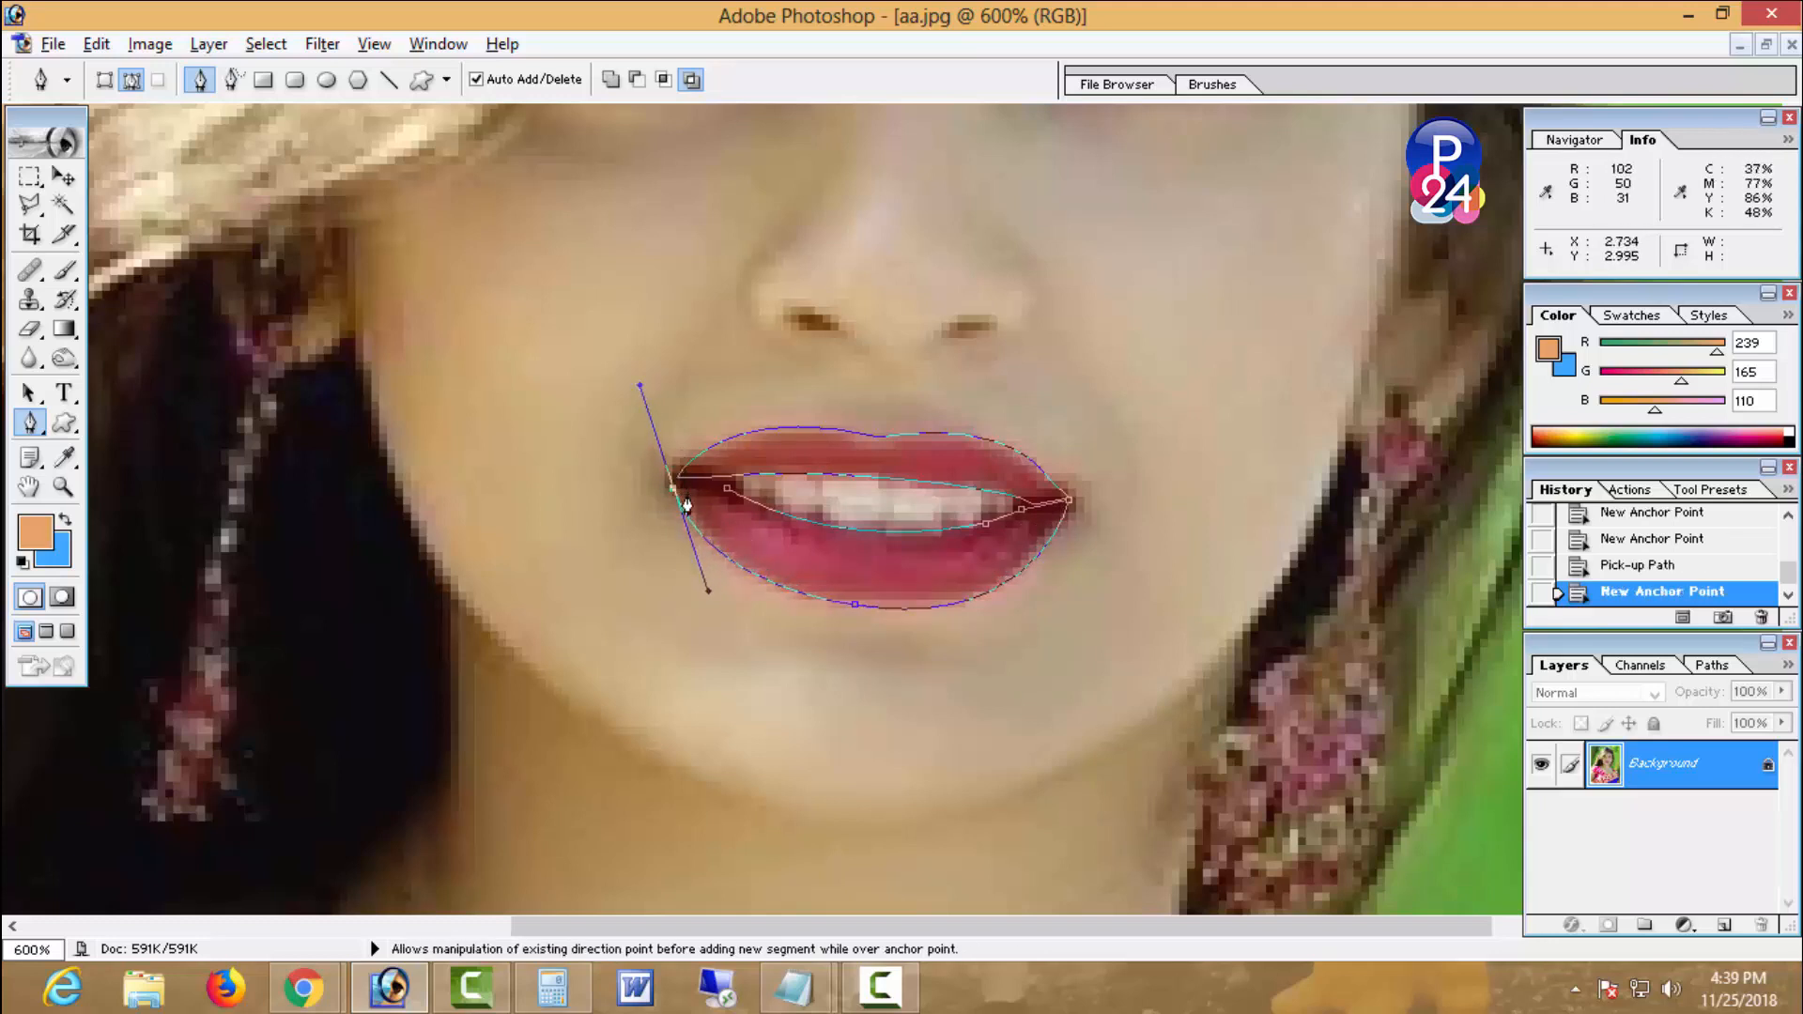
pyautogui.click(674, 489)
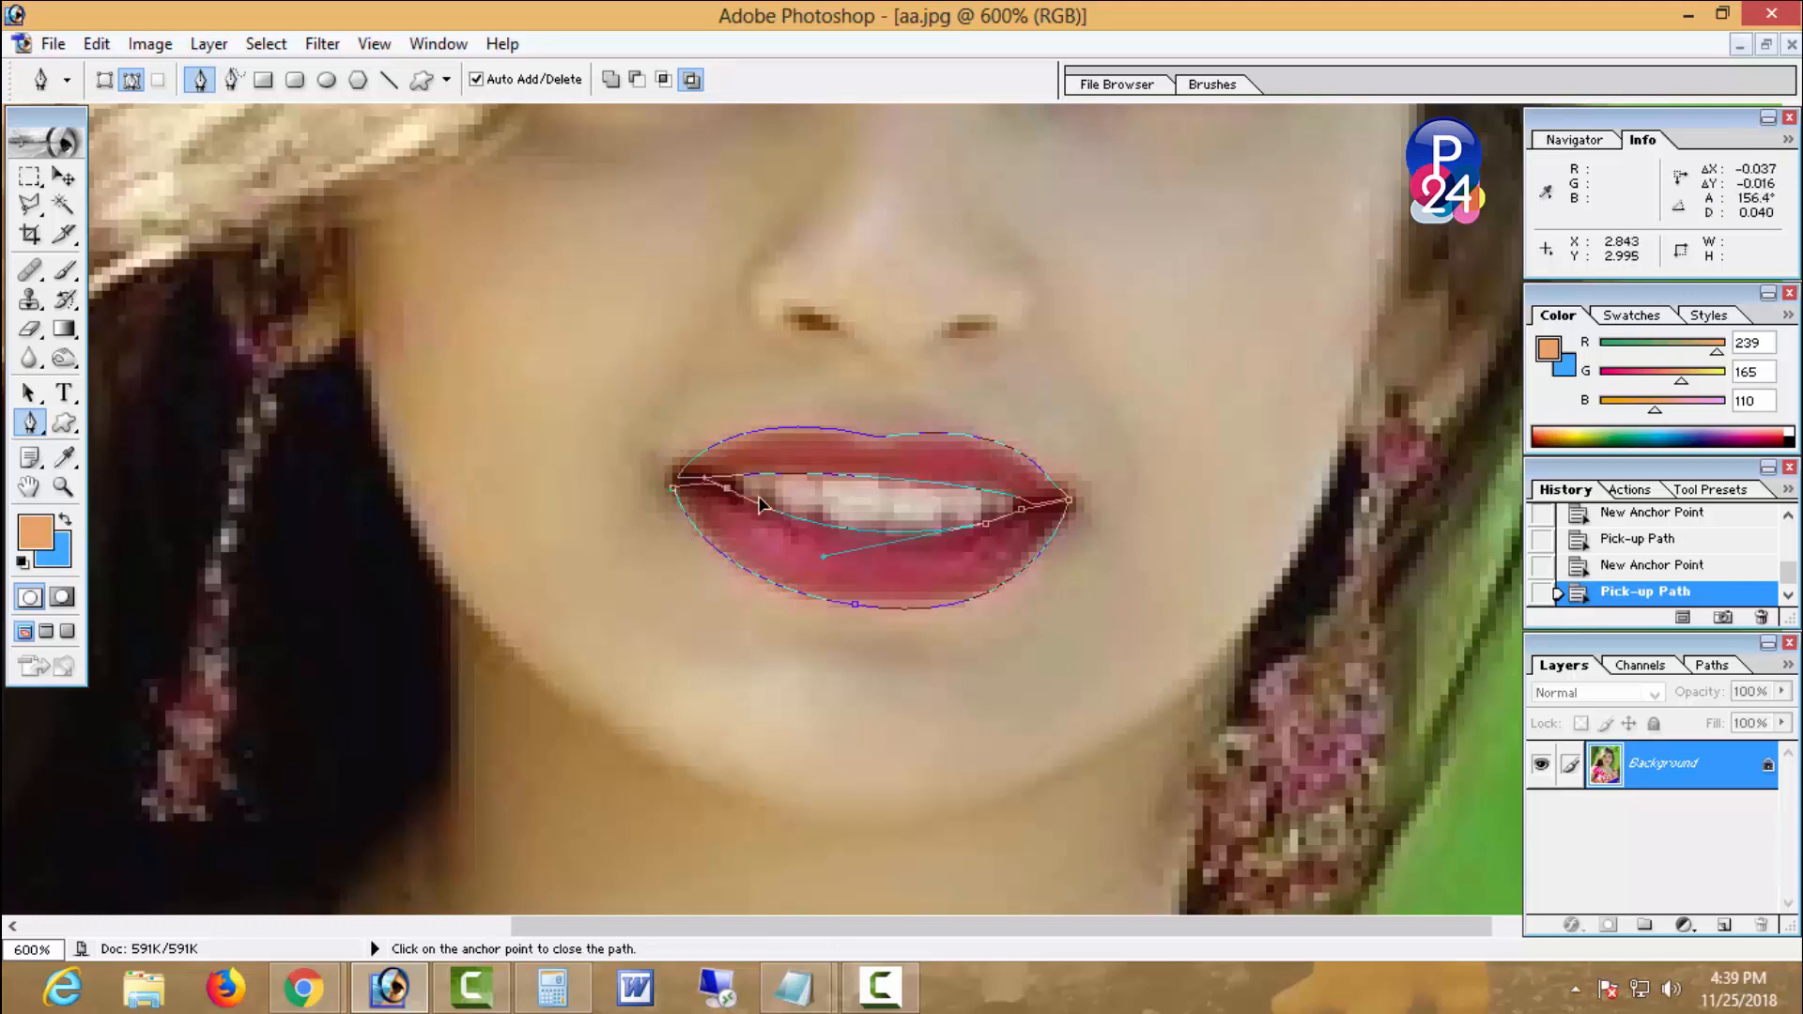
pyautogui.click(674, 487)
# - Convert the lip paths into a new anti-aliased selection with a feather radius of 0 pixels
pyautogui.rightClick(1024, 425)
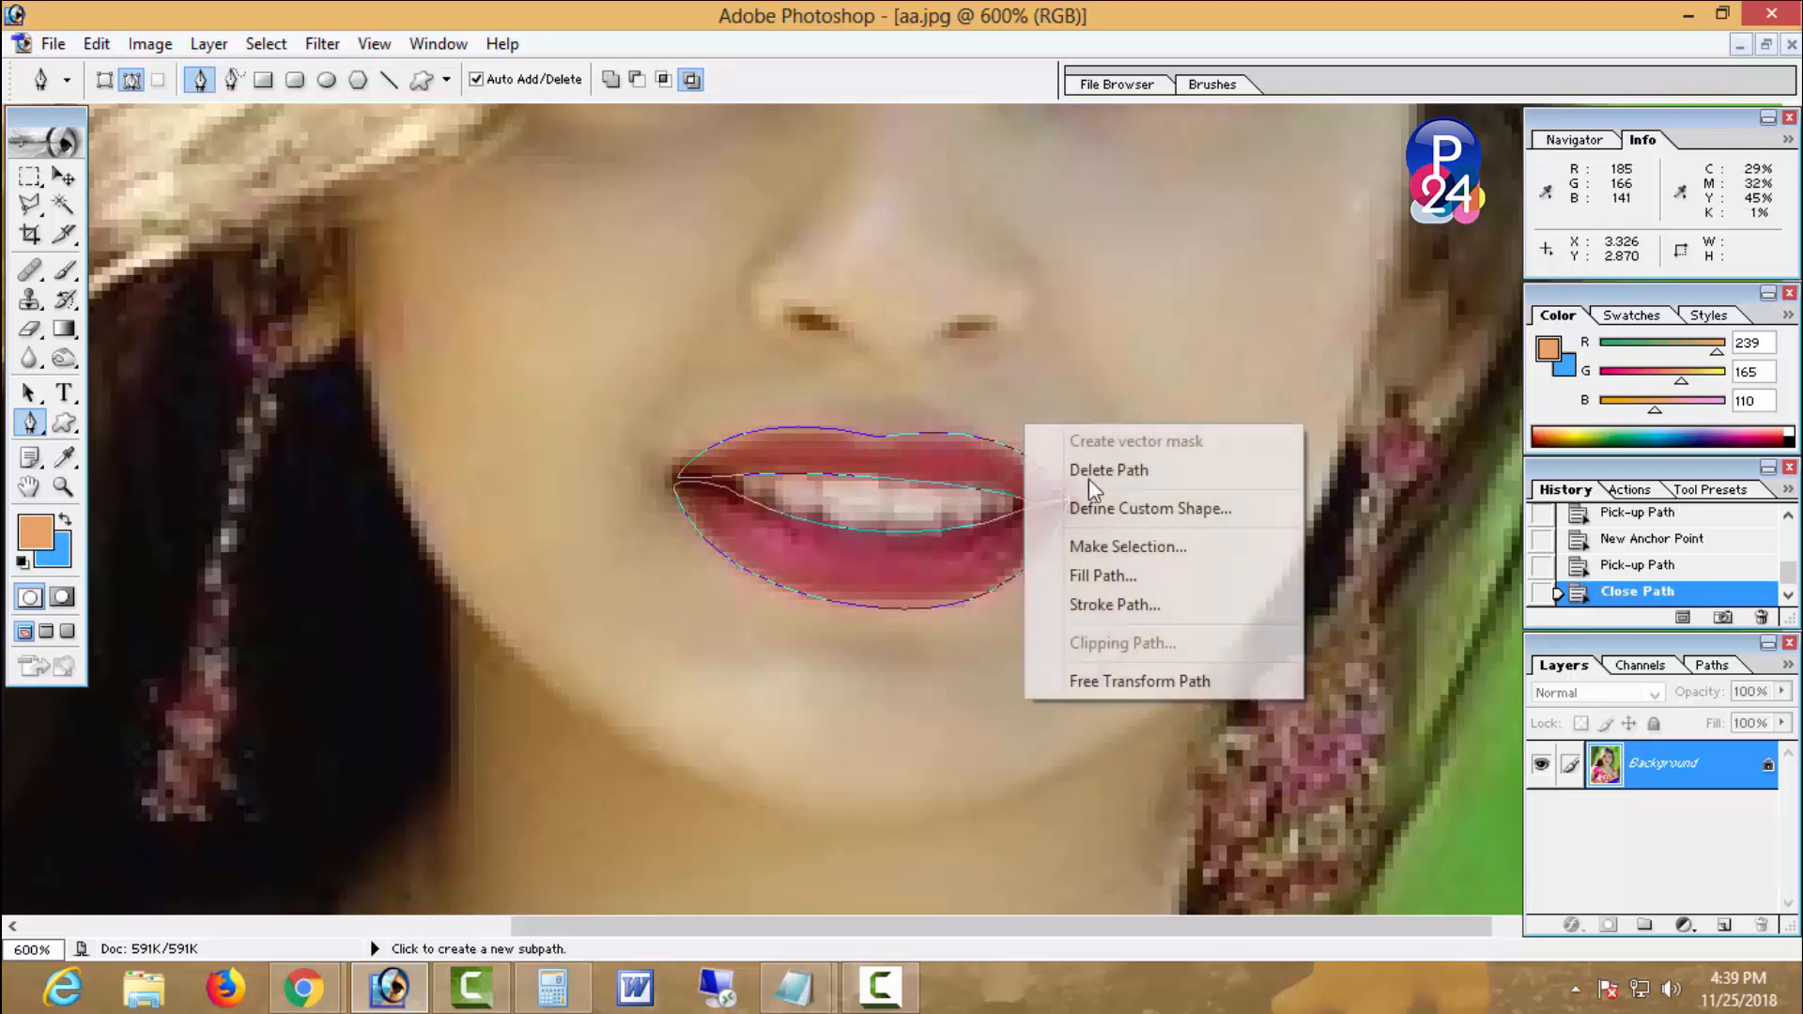
pyautogui.click(1197, 546)
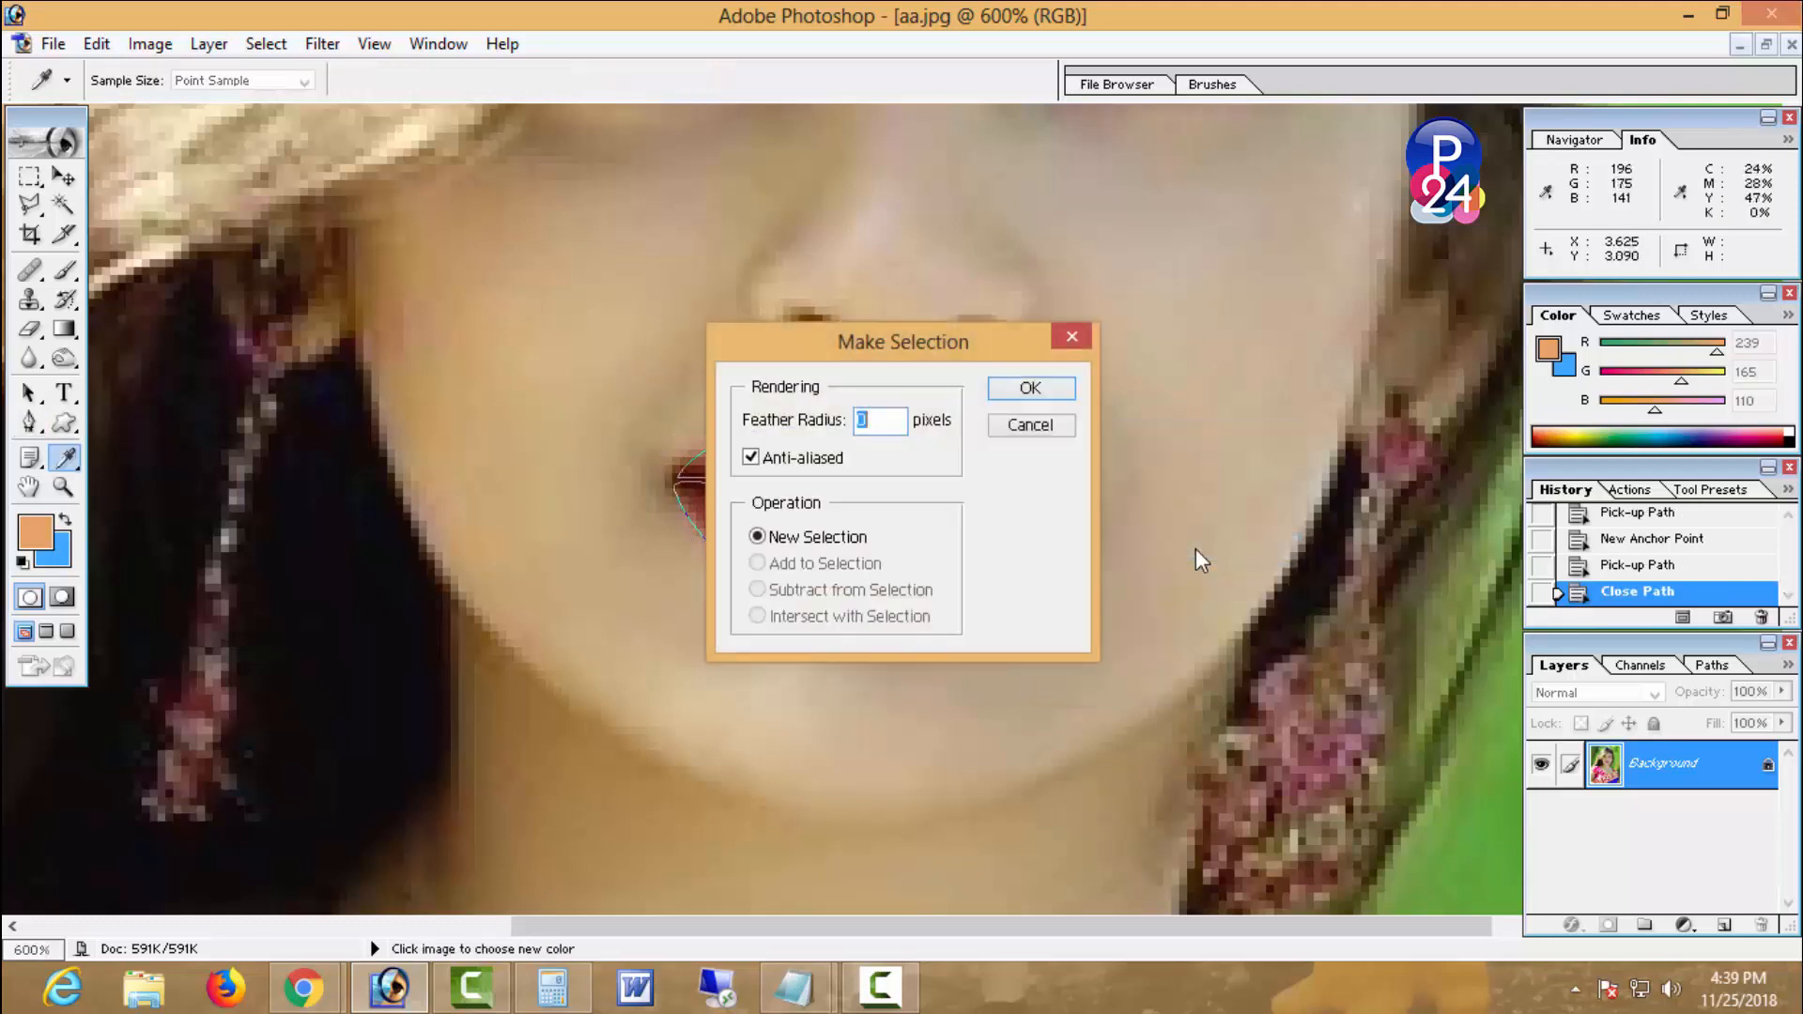
pyautogui.press('Return')
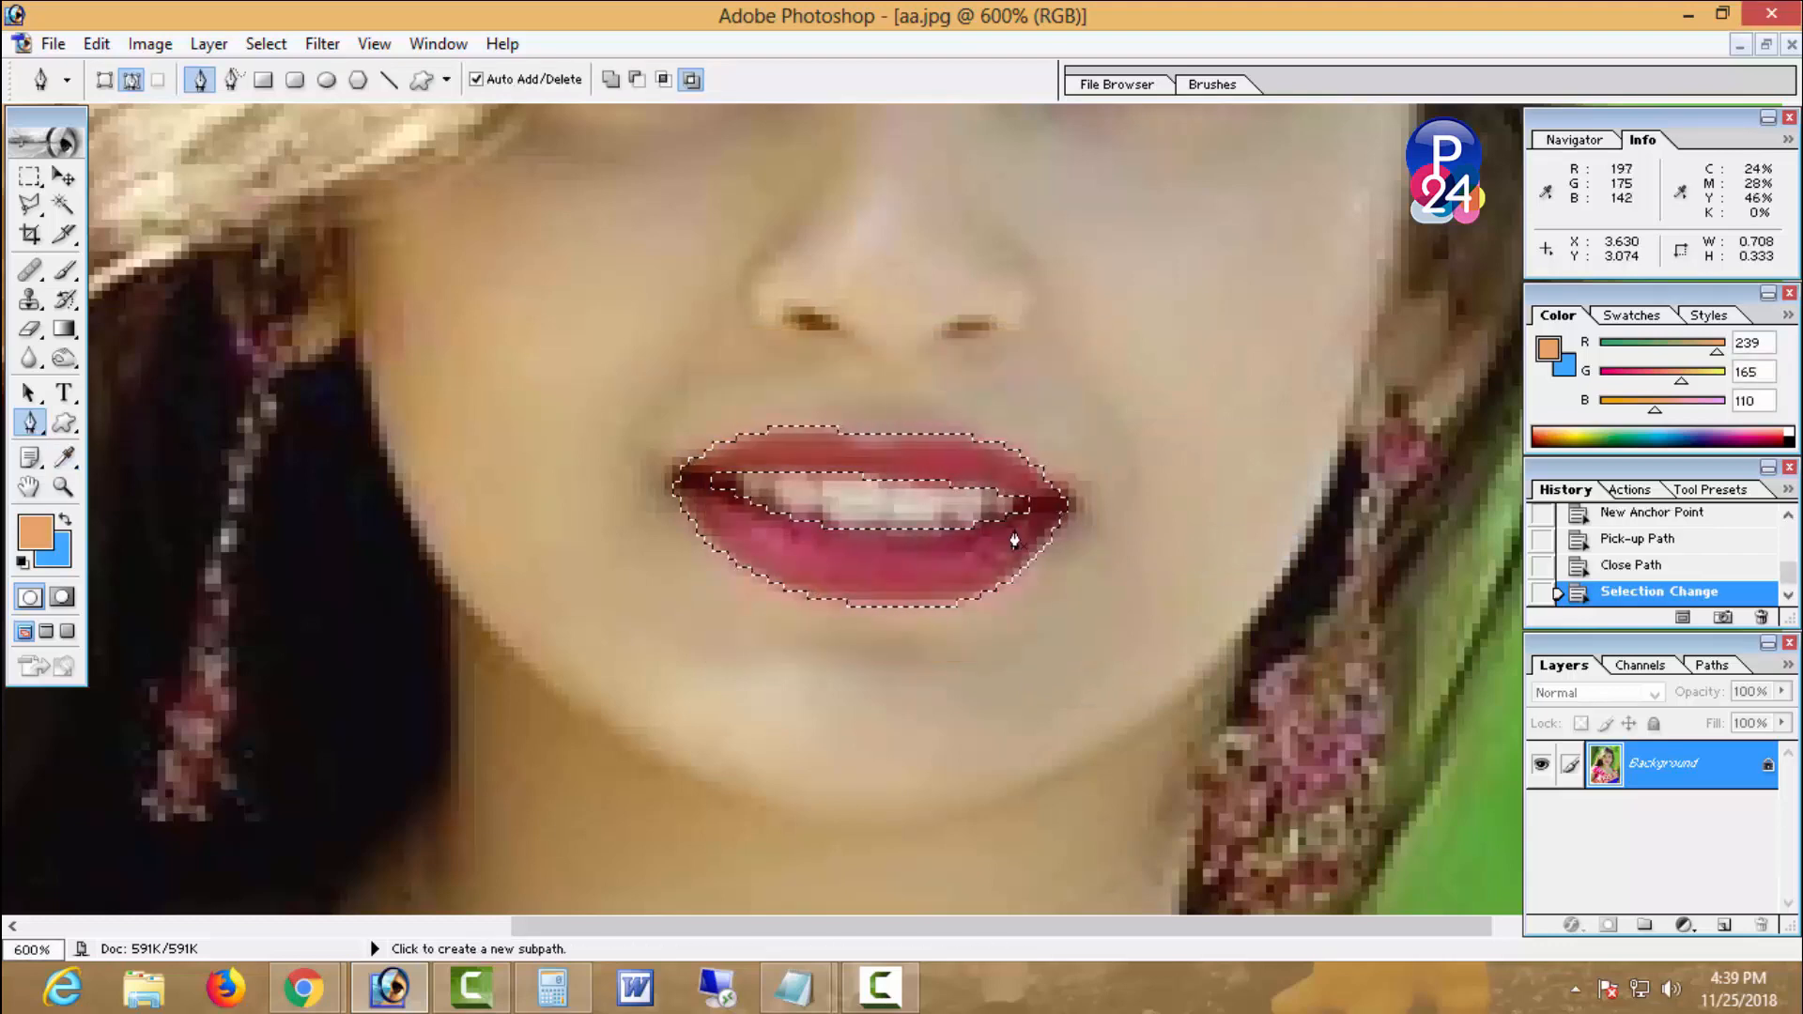
# - Darken the selected lips with Curves, lowering the RGB curve from input 137 to output 120
pyautogui.click(29, 175)
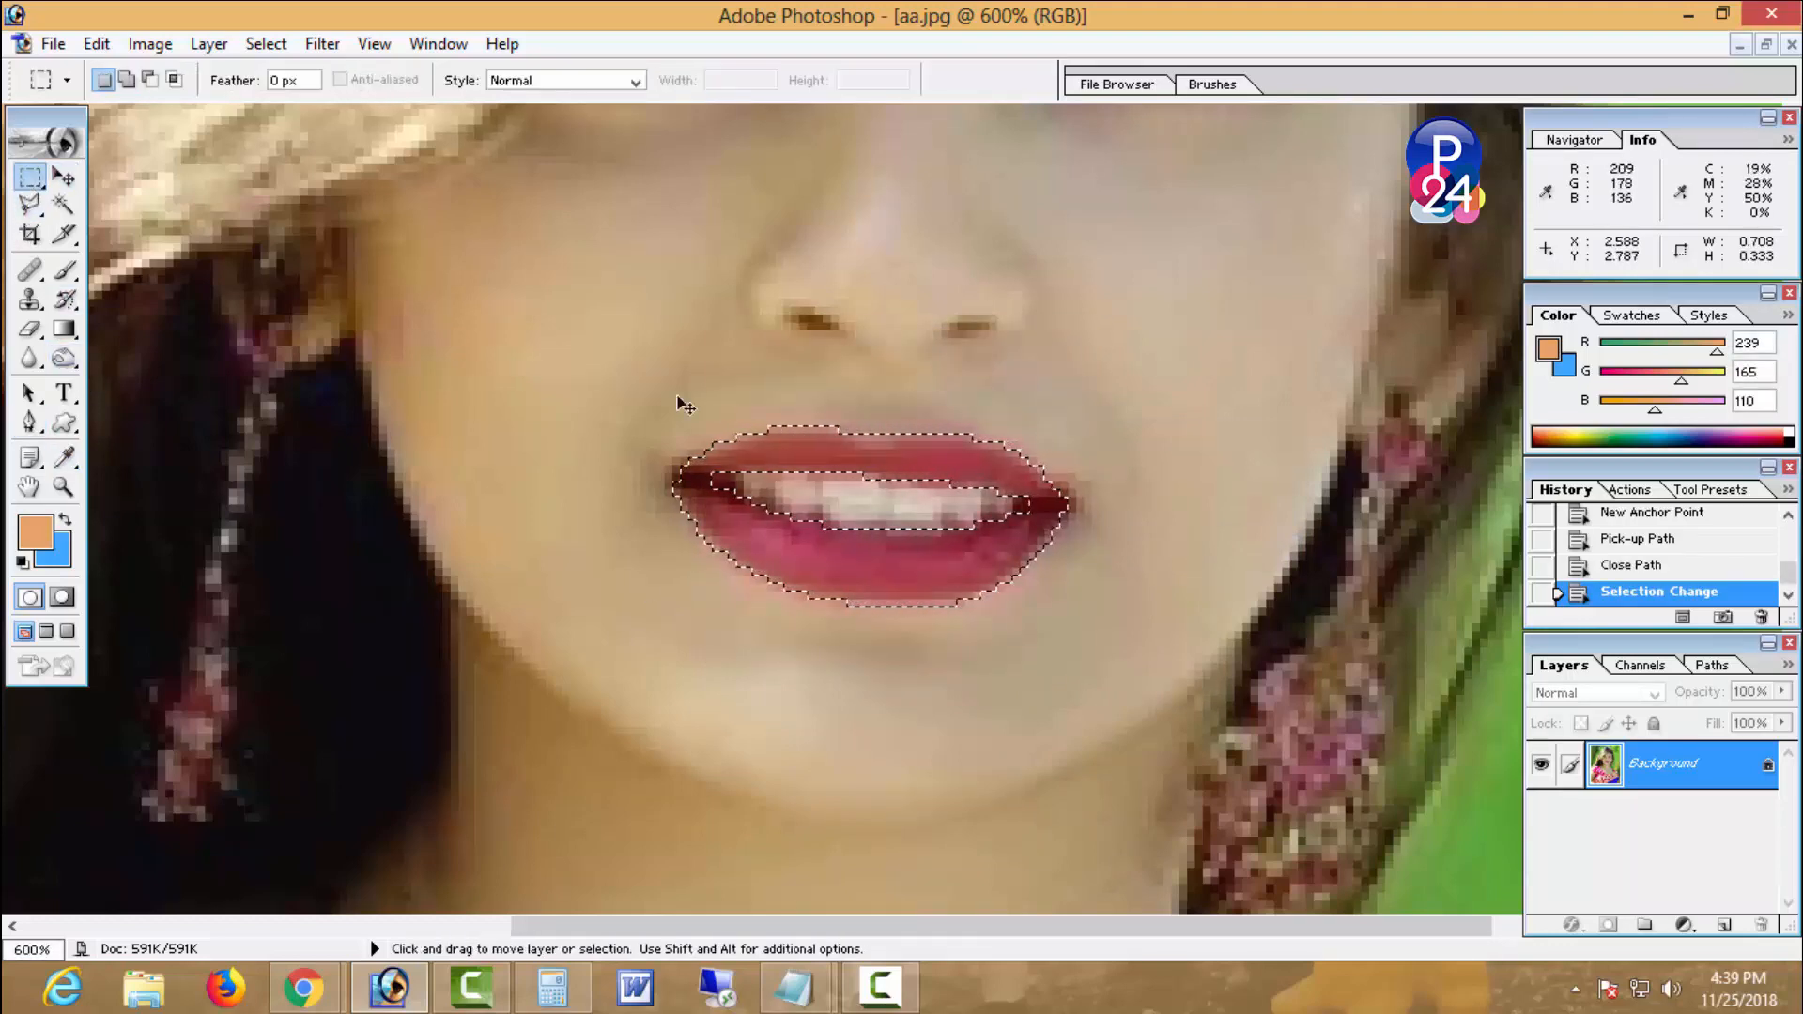
pyautogui.click(150, 43)
pyautogui.moveTo(201, 109)
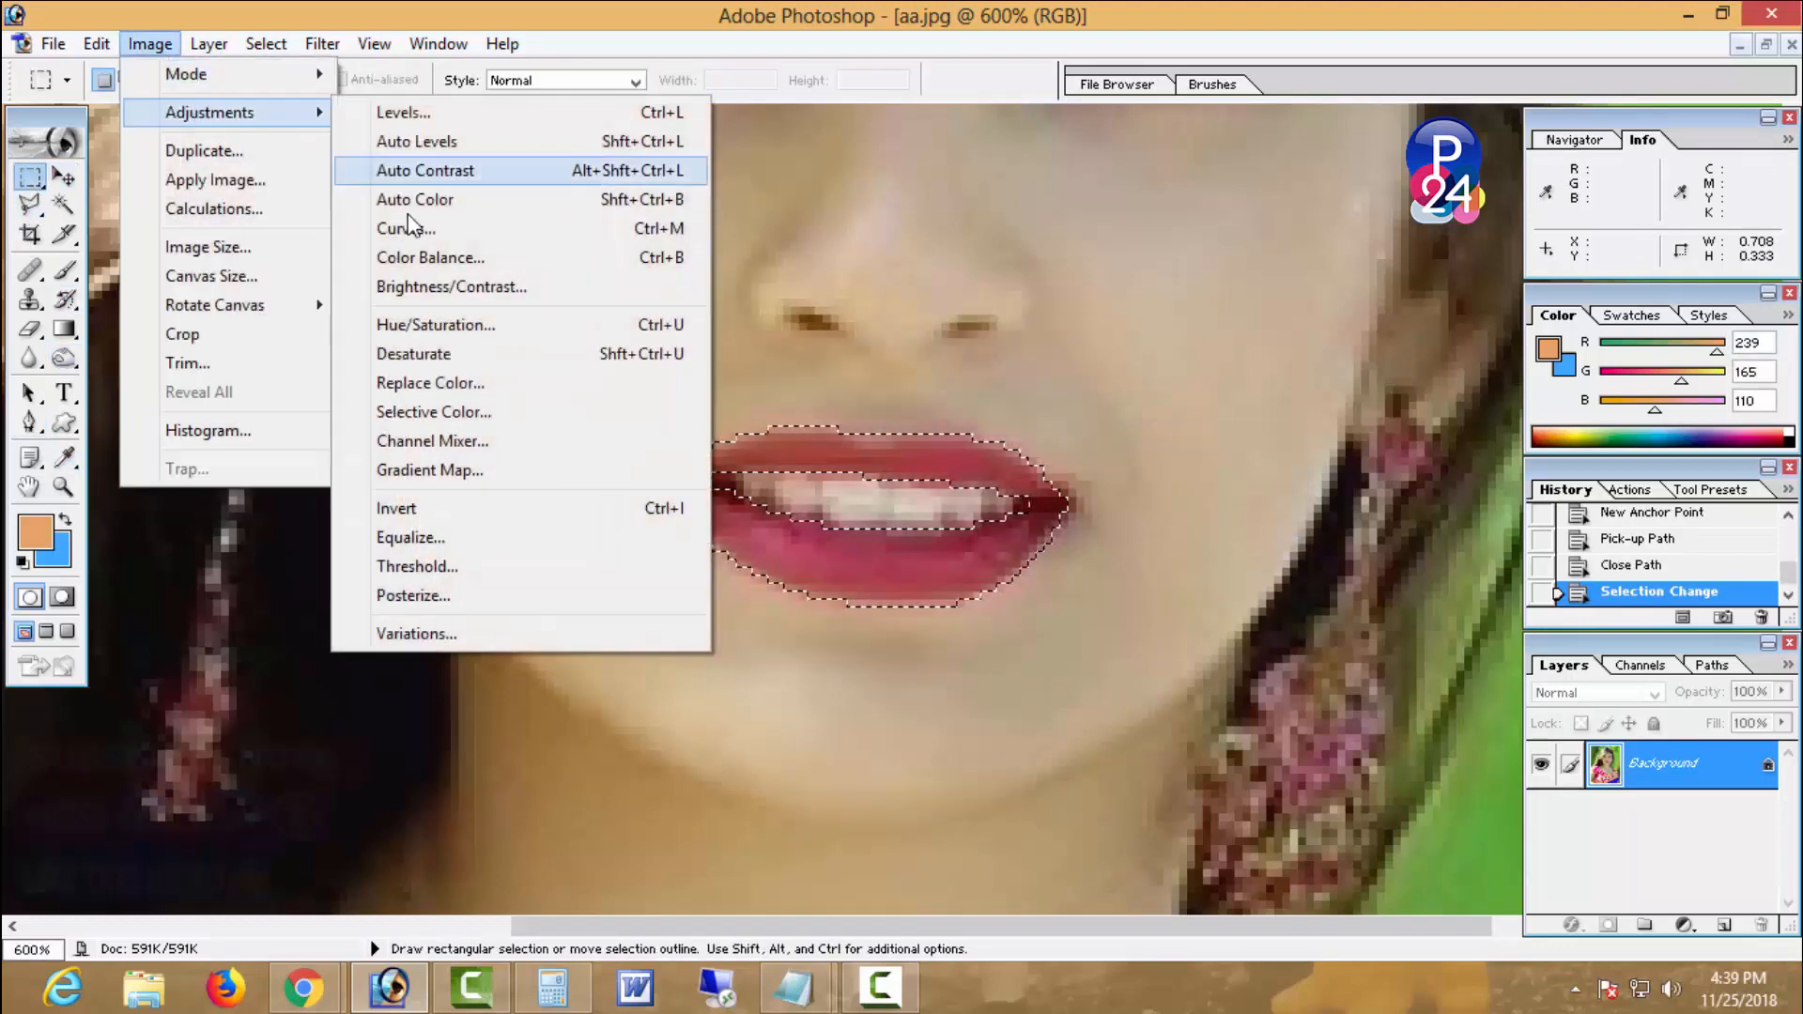
pyautogui.click(482, 233)
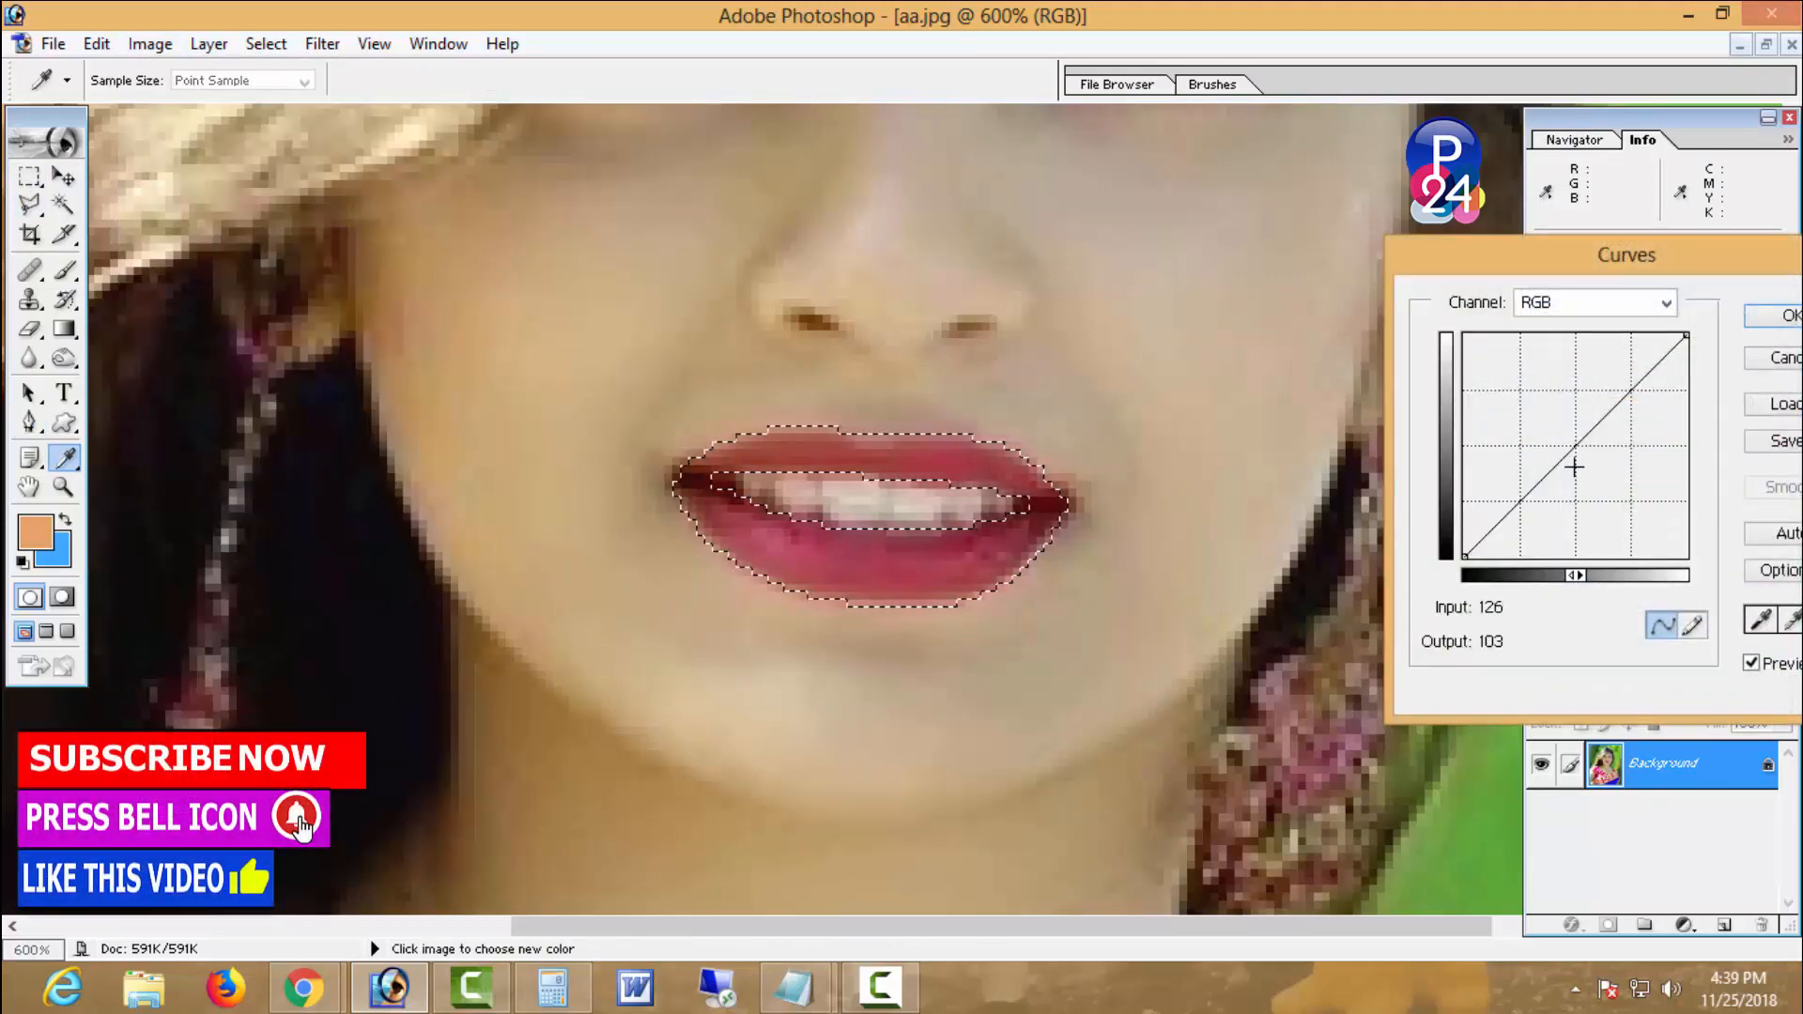
pyautogui.click(1583, 454)
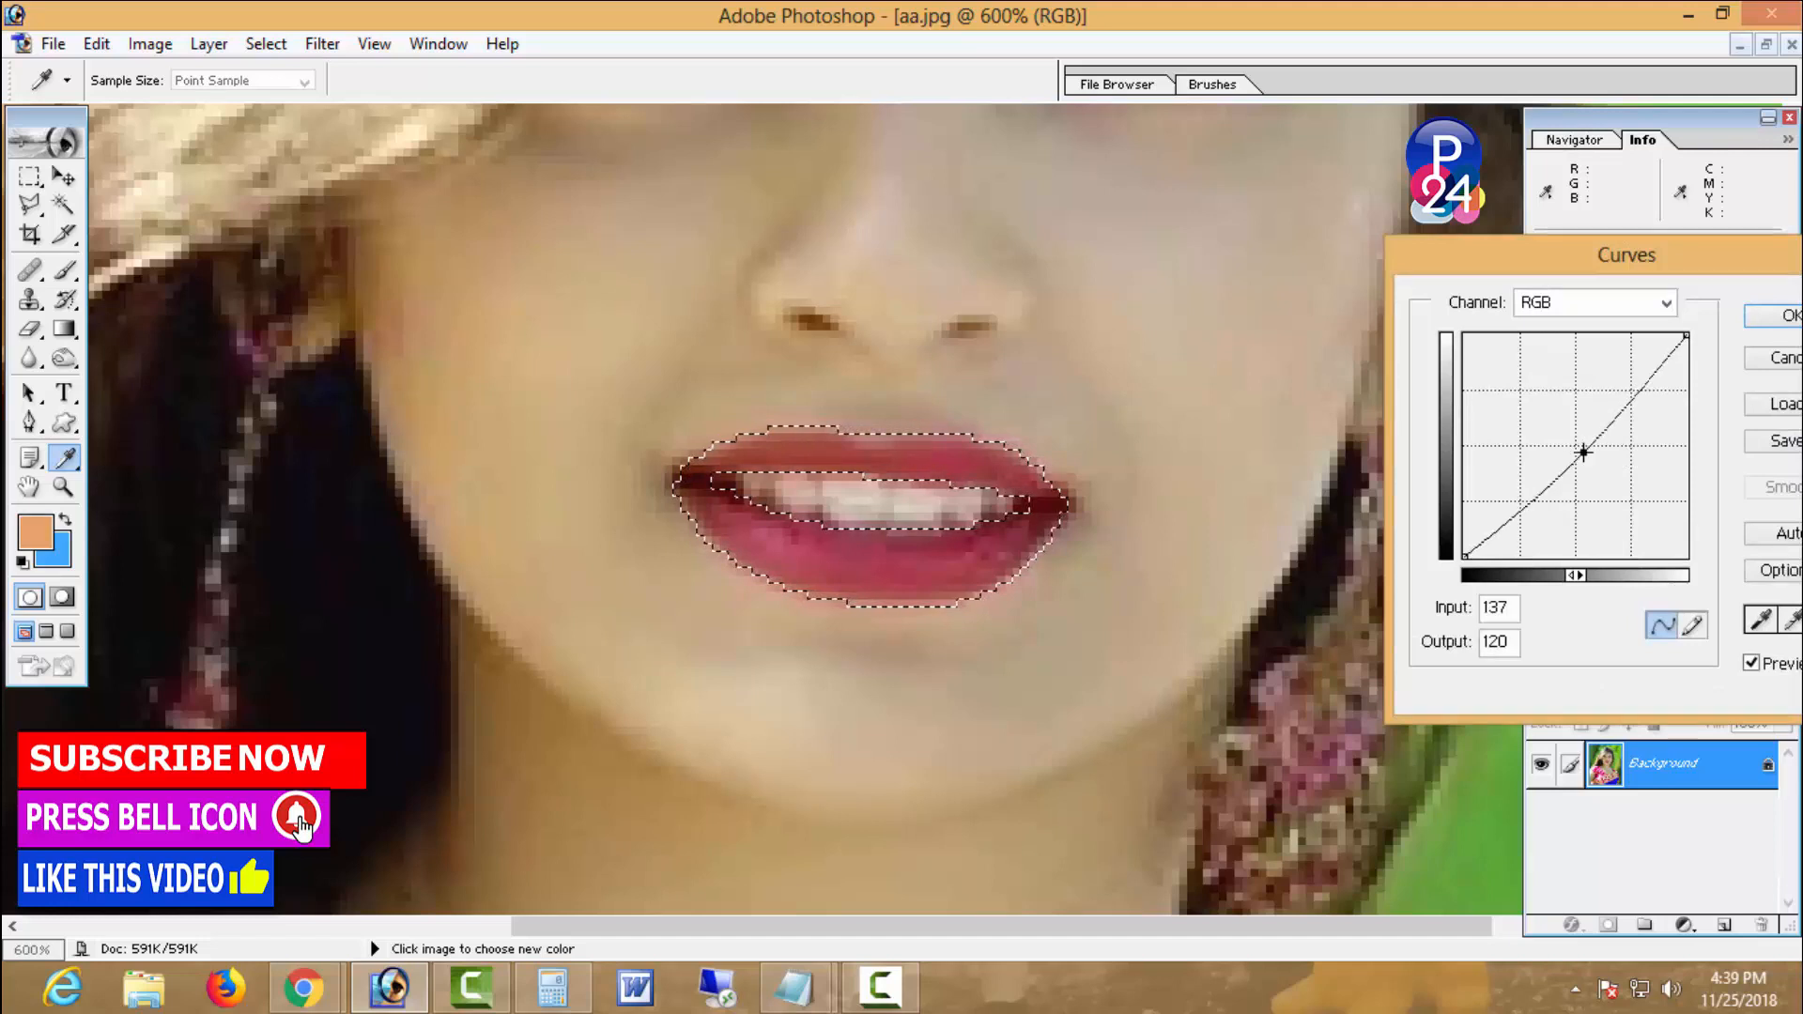
# - Raise the Red channel curve for the lips from input 111 to output 139
pyautogui.click(1597, 302)
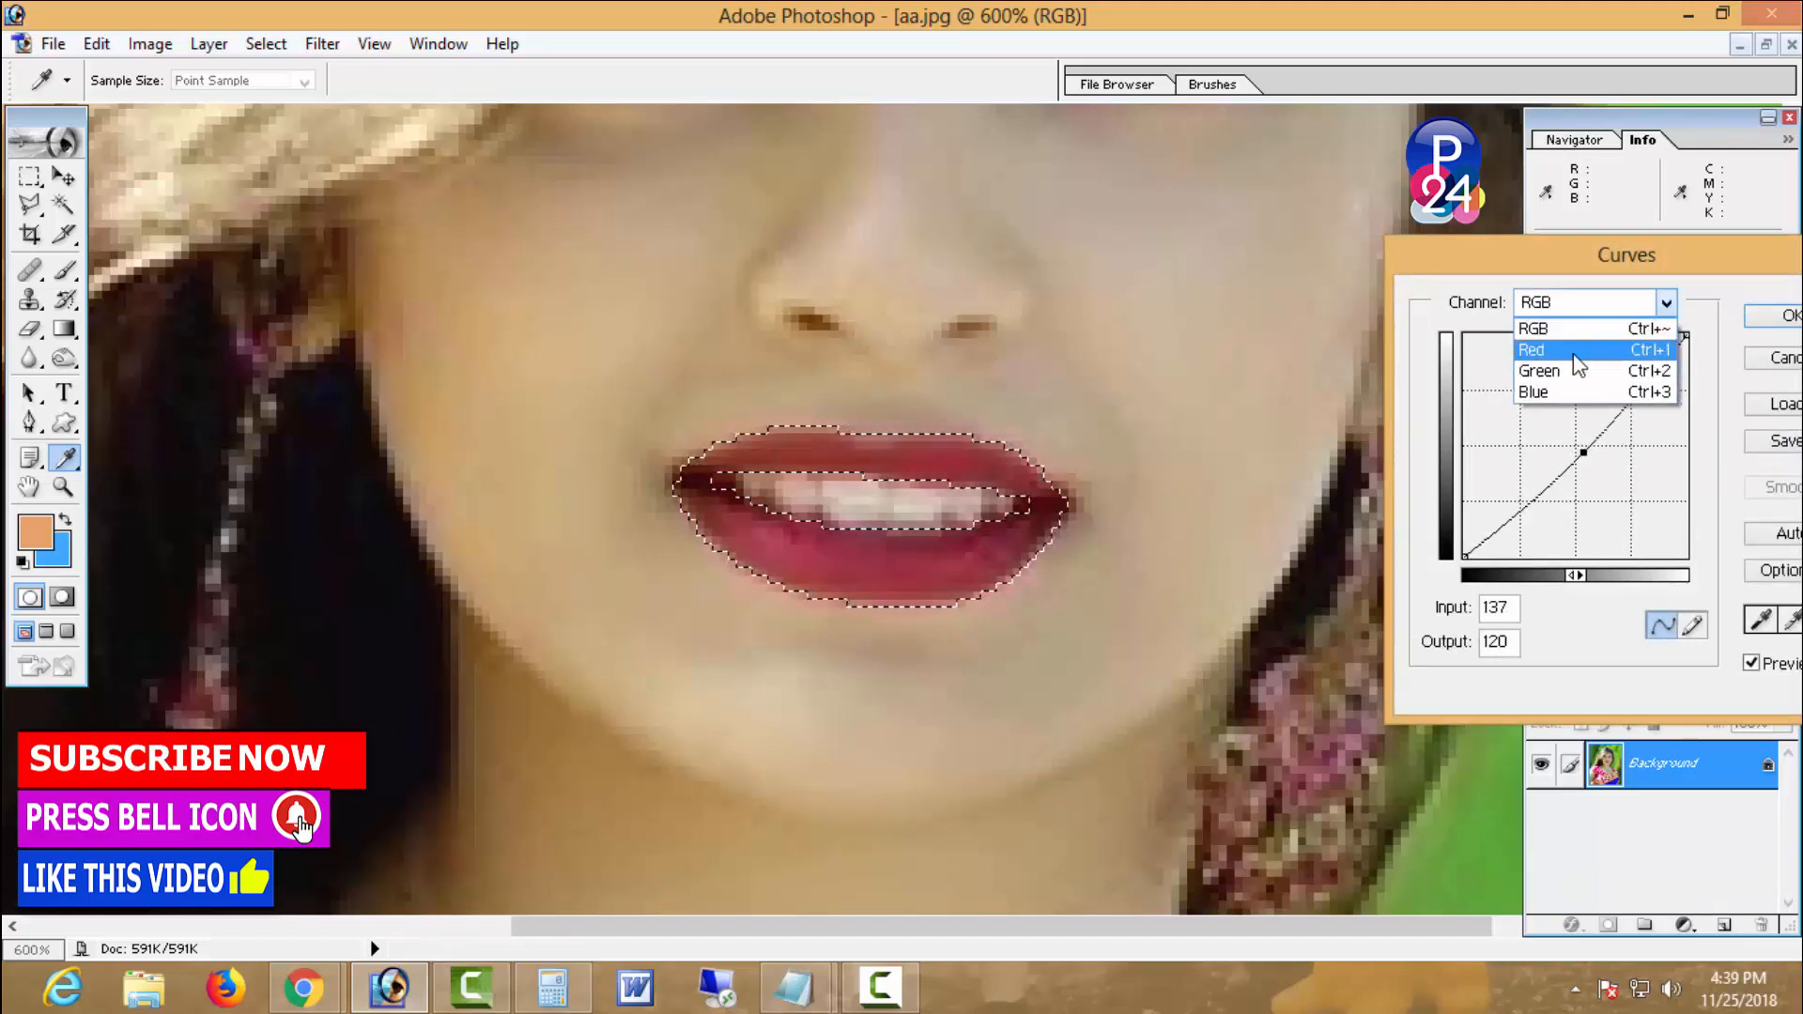
pyautogui.click(1545, 342)
pyautogui.moveTo(1576, 441); pyautogui.dragTo(1561, 436)
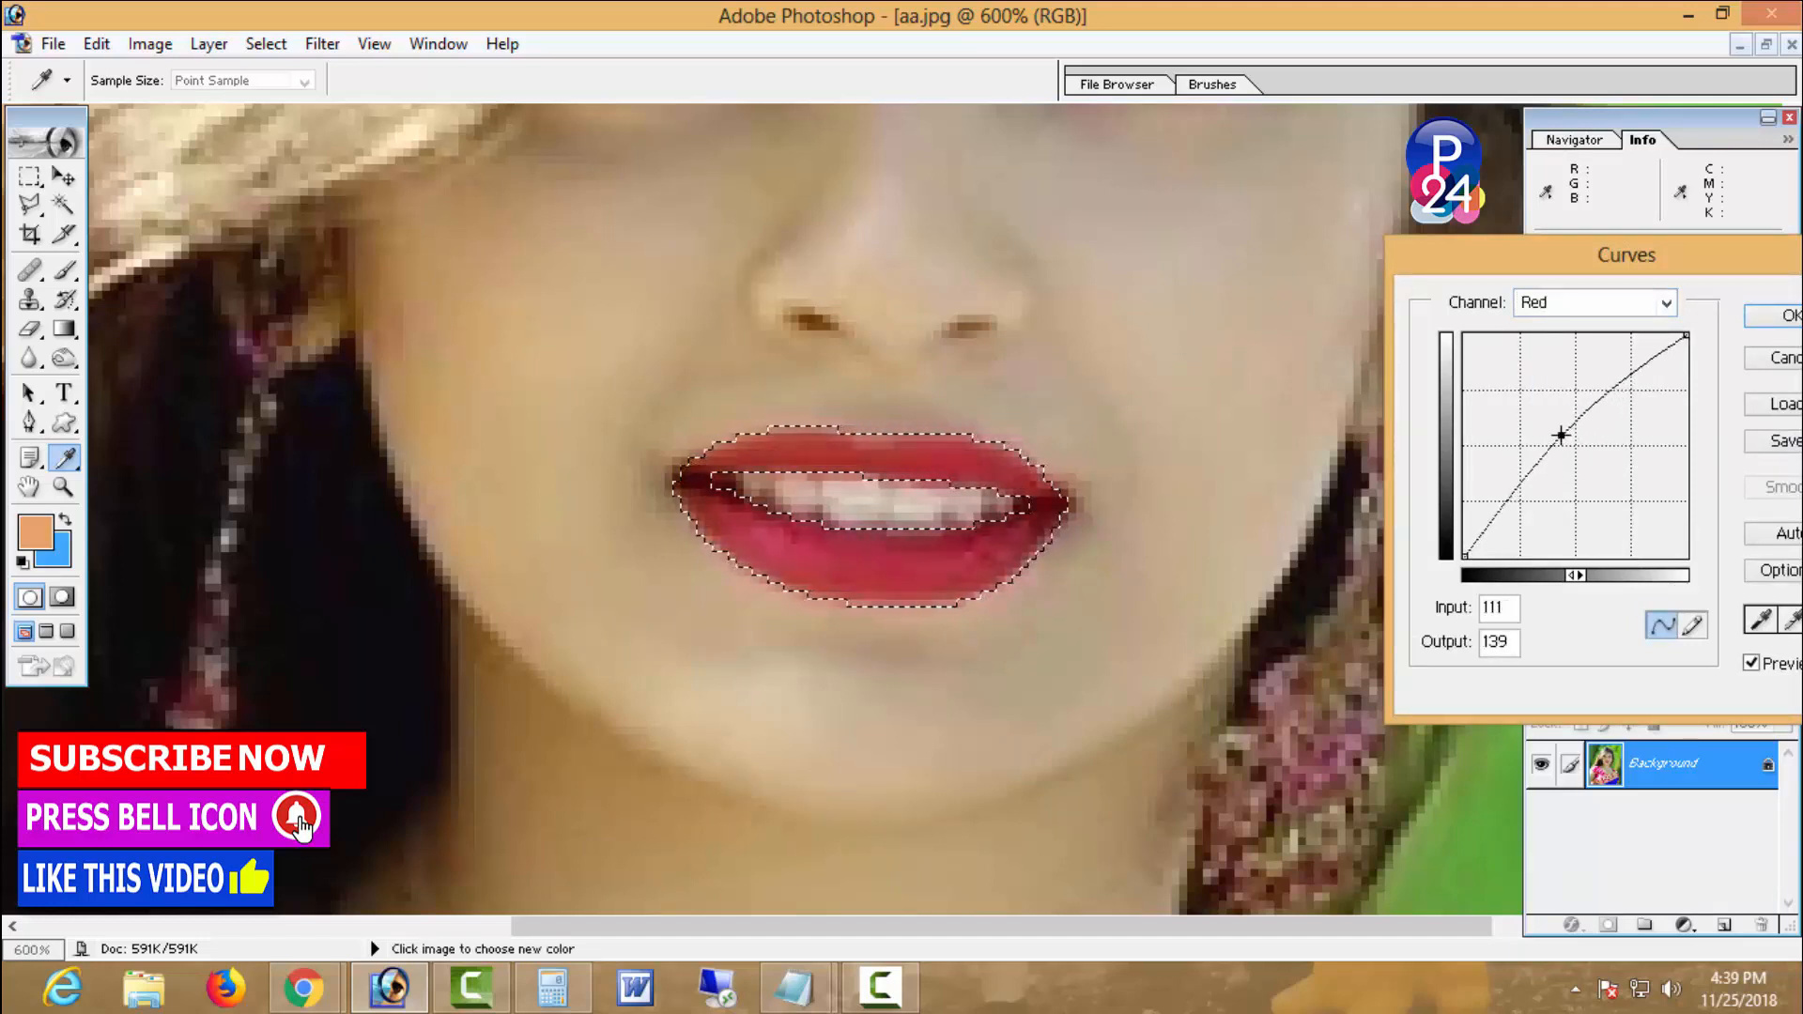
# - Raise the Blue channel curve for the lips from input 107 to output 143 and apply the Curves adjustment
pyautogui.click(1596, 305)
pyautogui.click(1588, 390)
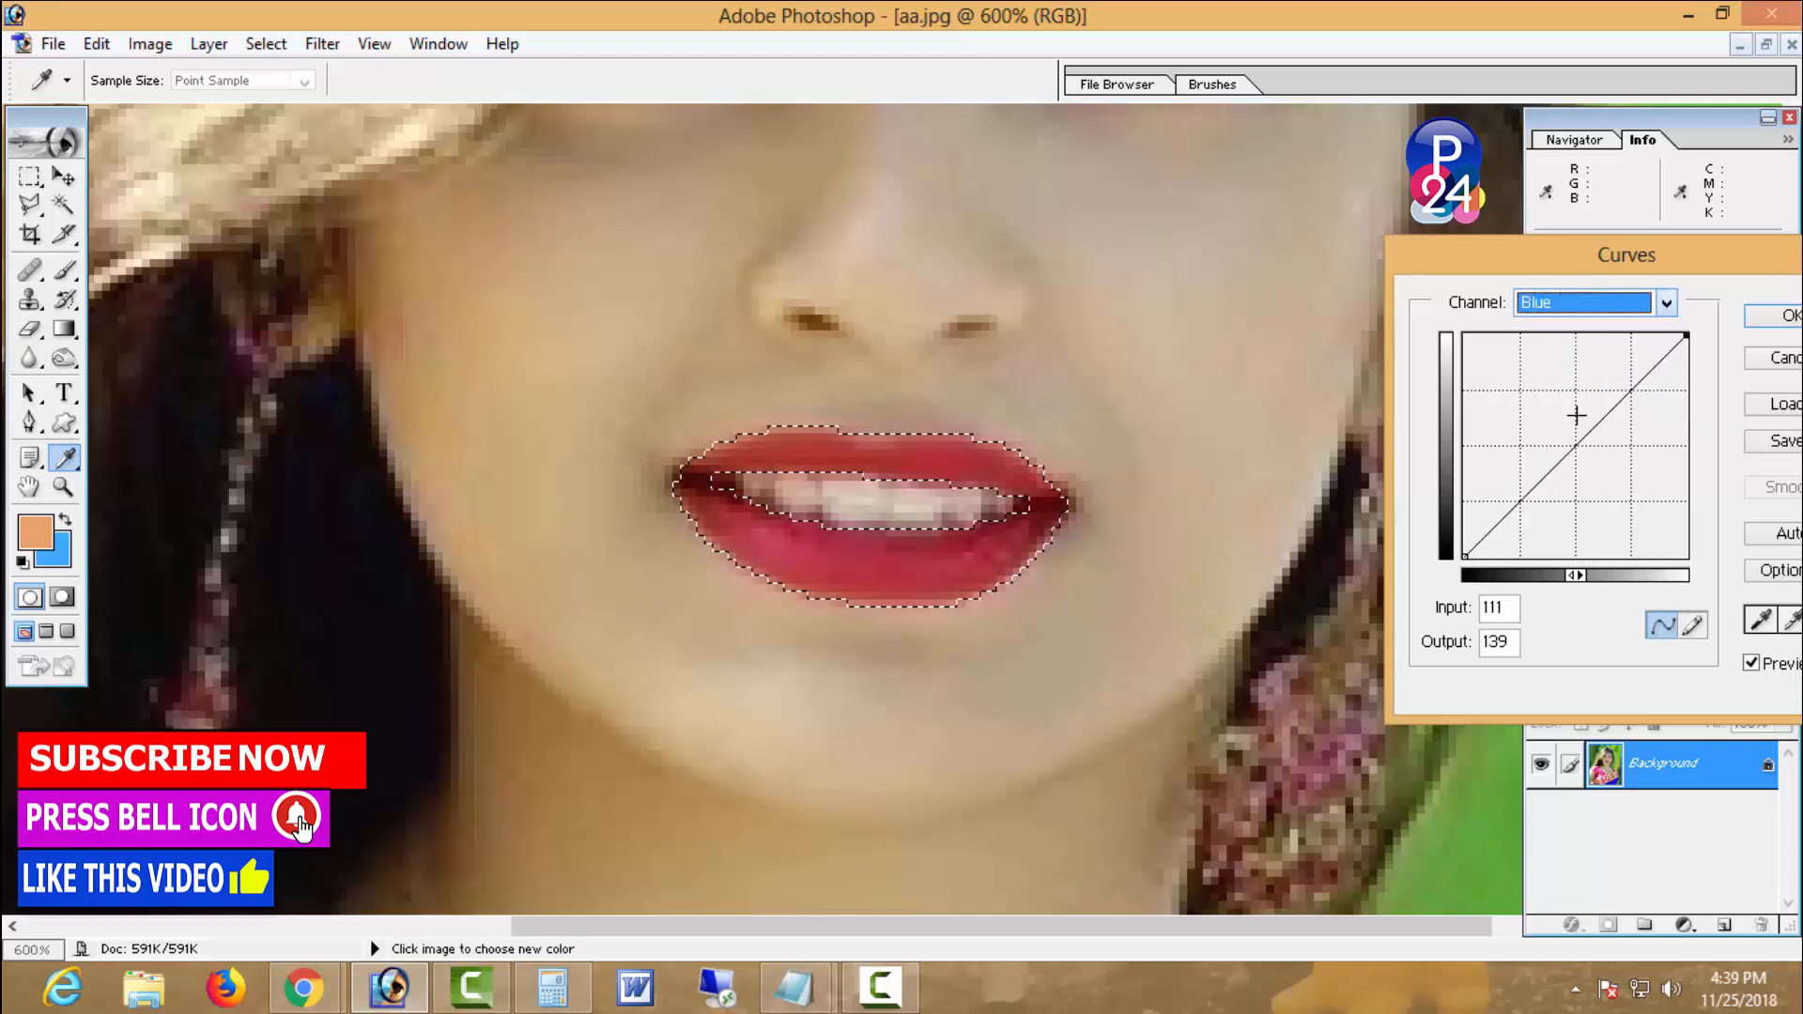
pyautogui.click(1566, 438)
pyautogui.moveTo(1567, 439); pyautogui.dragTo(1557, 432)
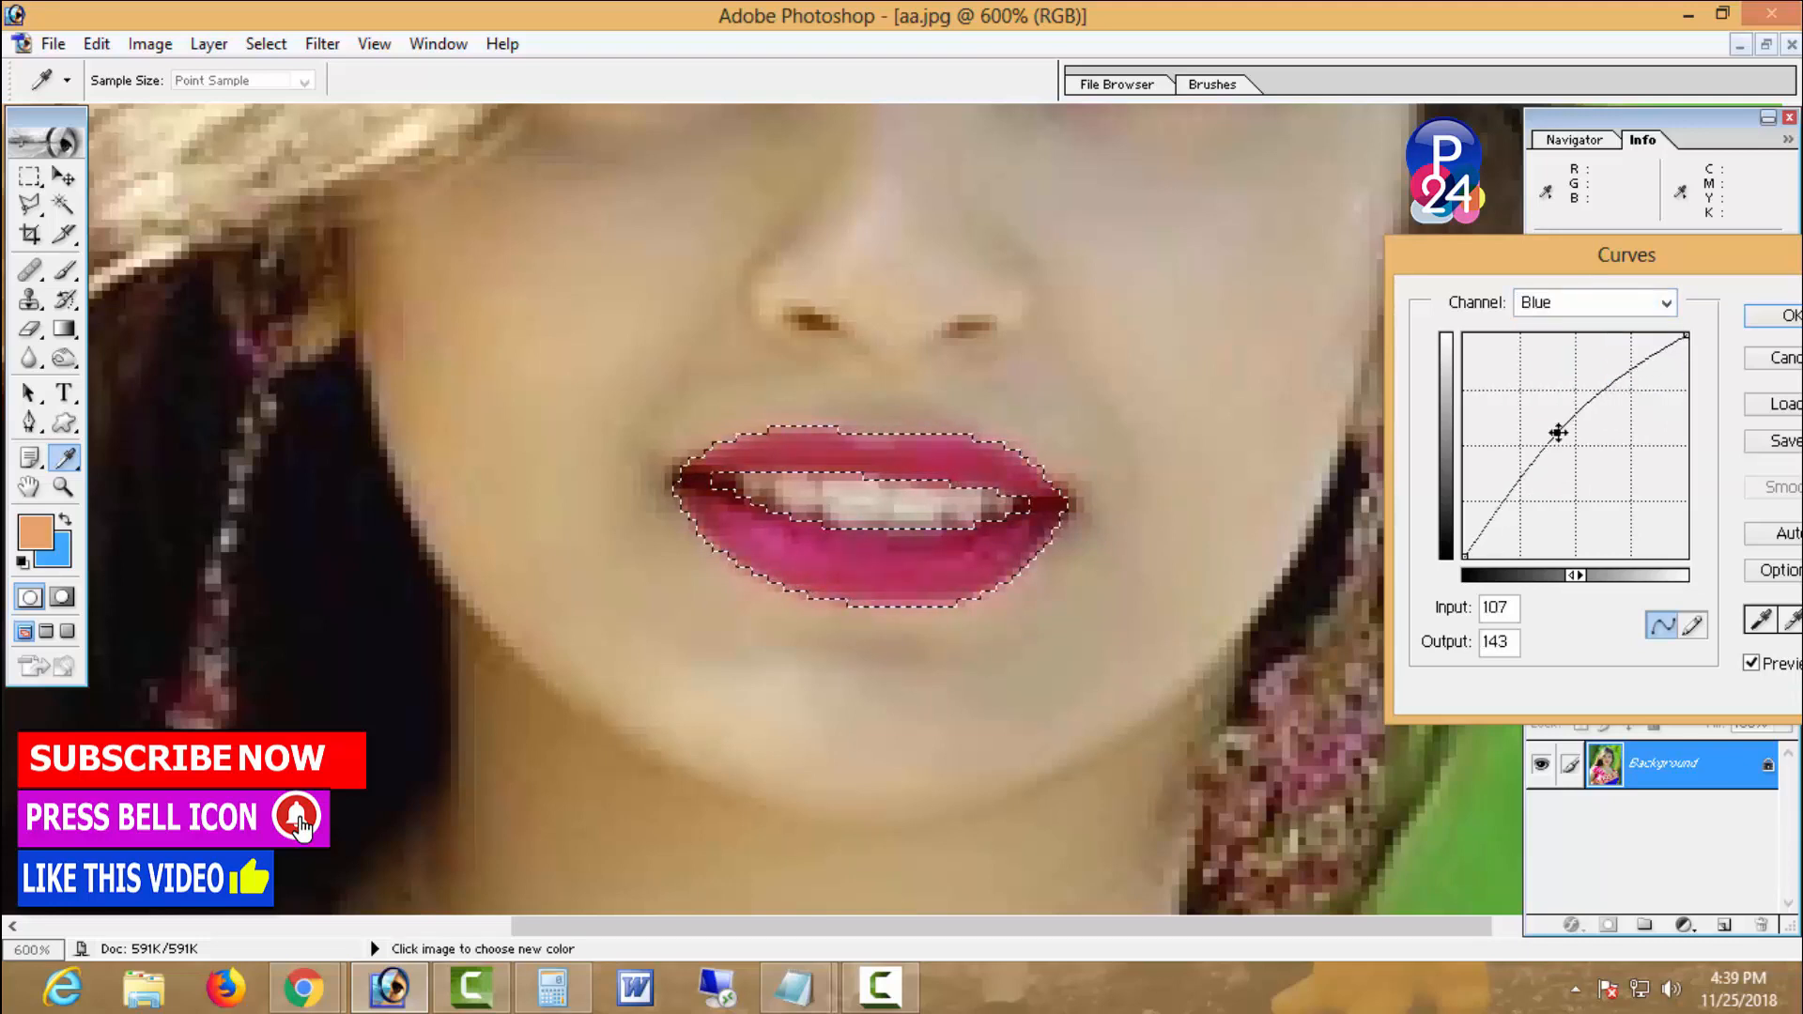
pyautogui.click(1785, 317)
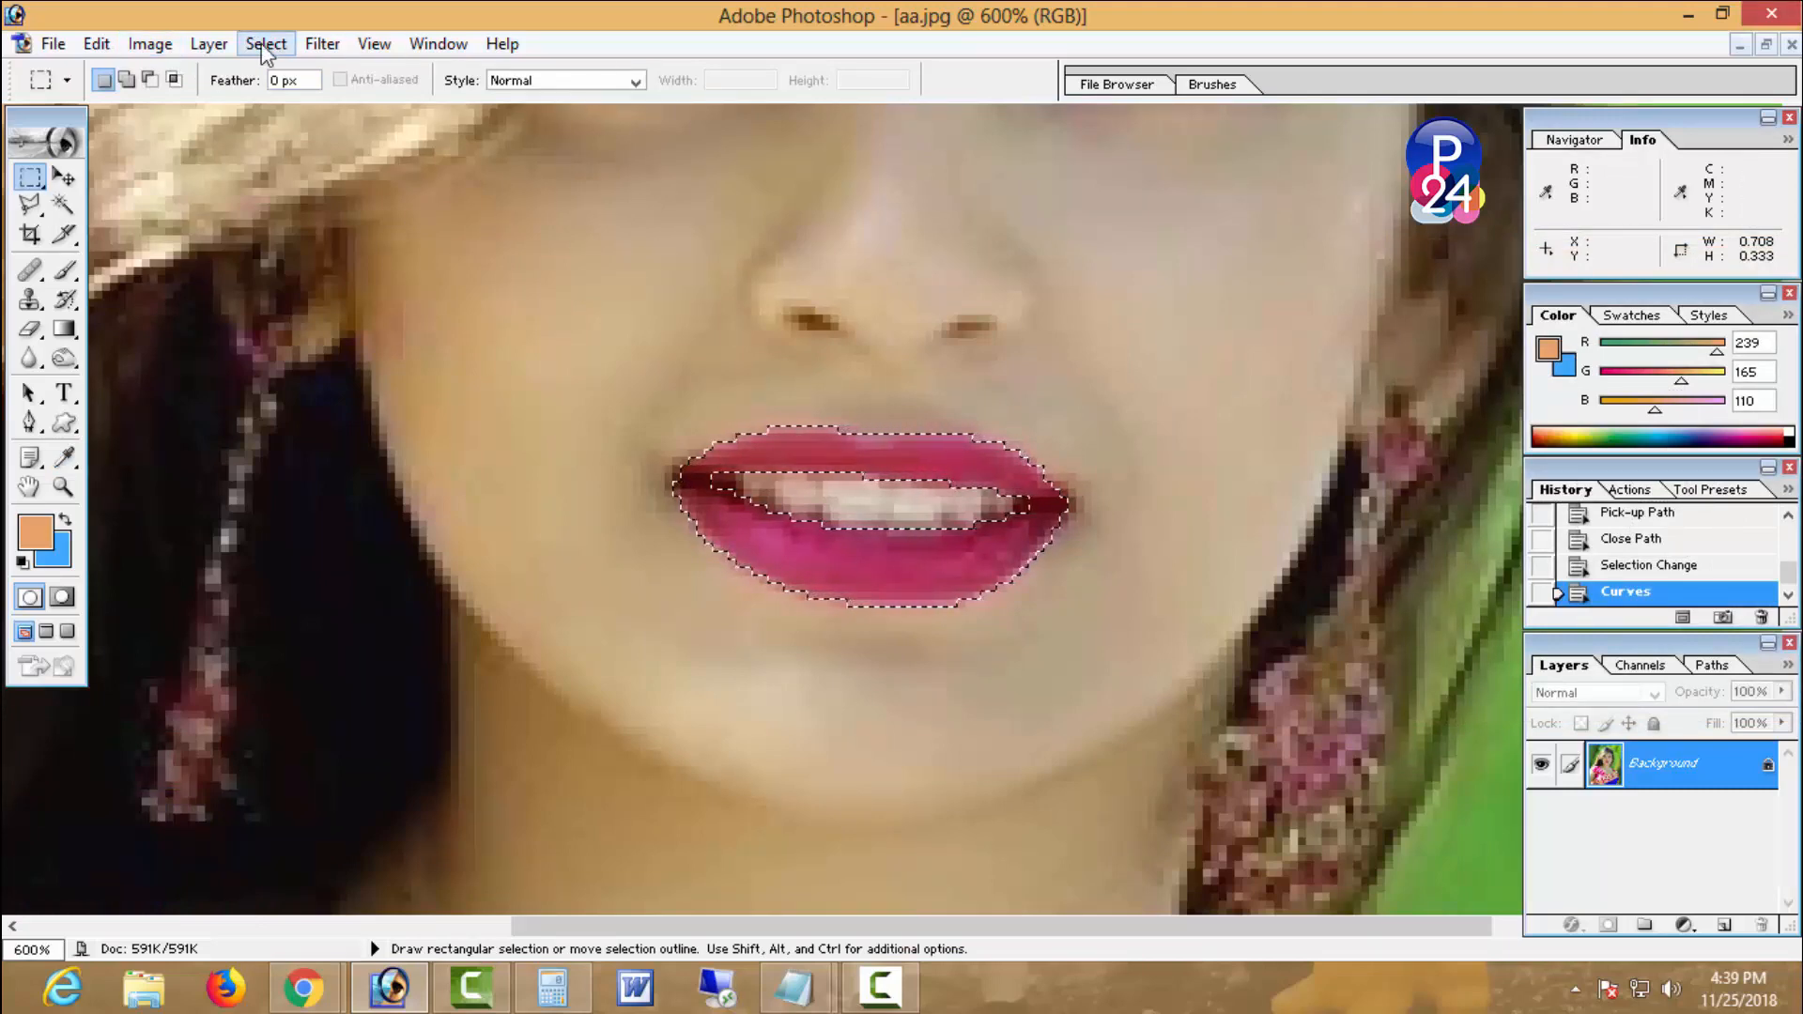
# - Brighten the selected lips with Curves, raising RGB from input 124 to output 134 and Red from input 129 to output 137
pyautogui.click(149, 44)
pyautogui.moveTo(234, 135)
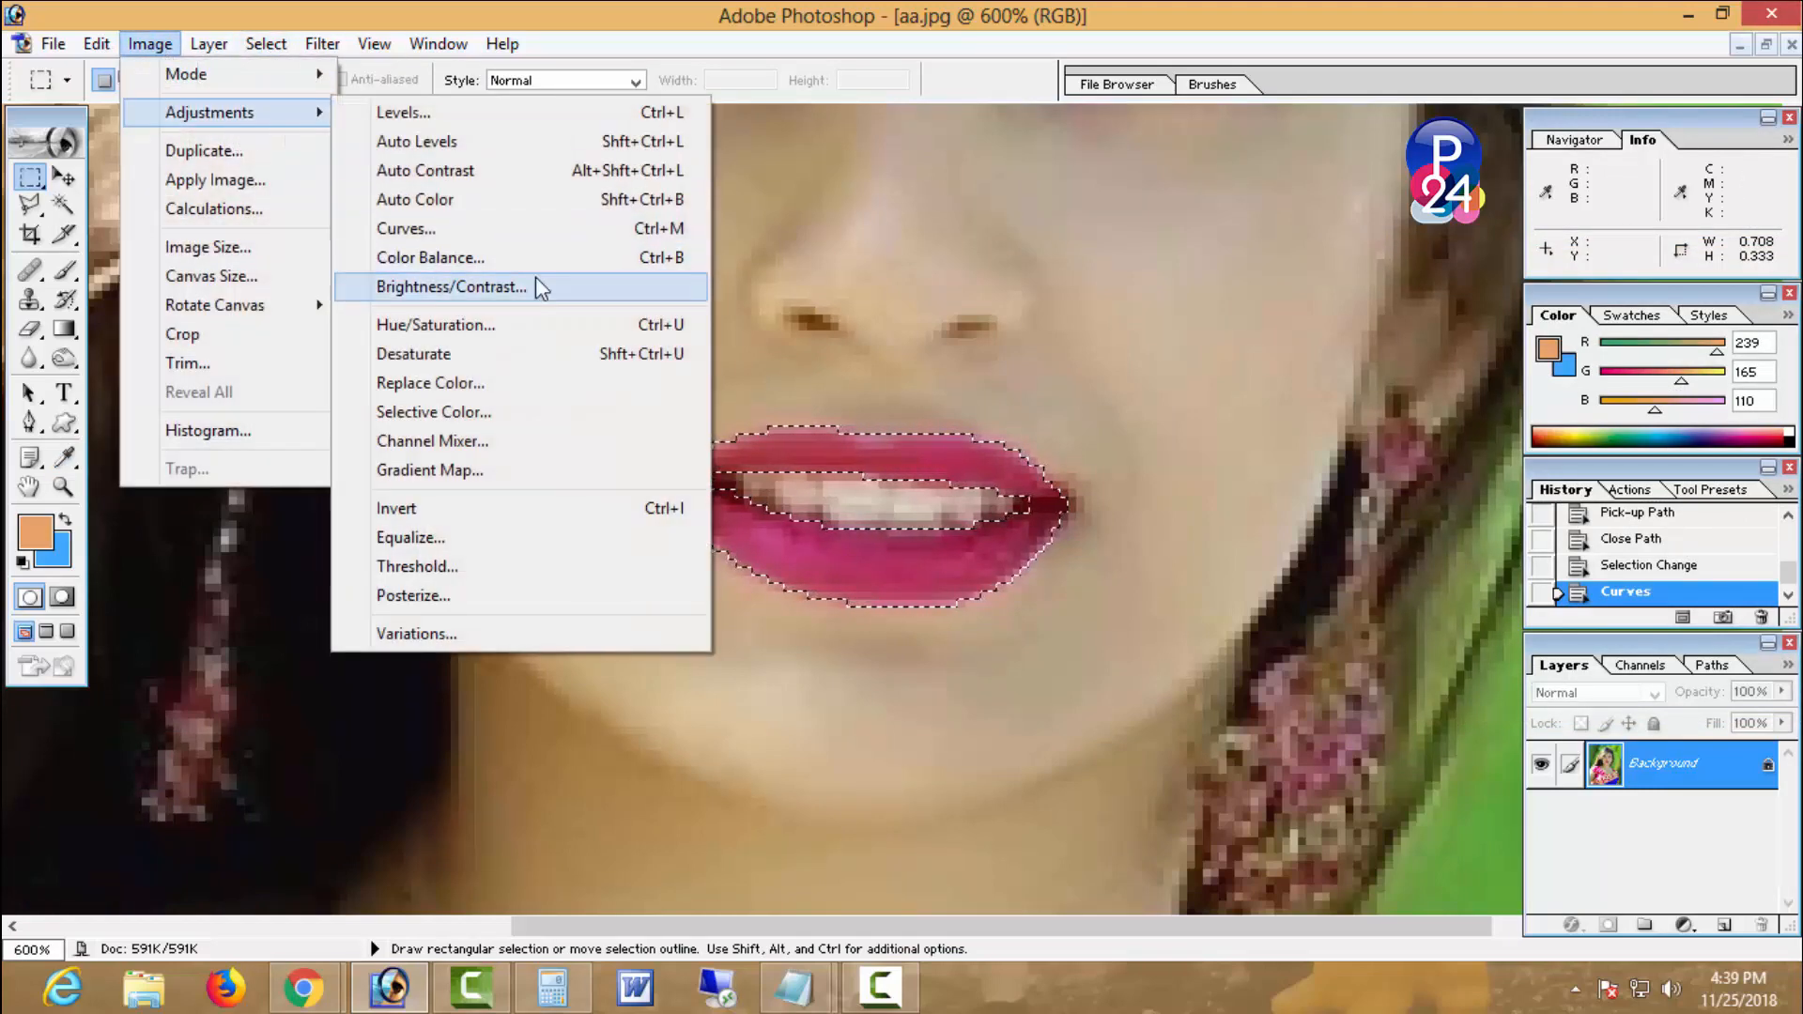
pyautogui.click(538, 233)
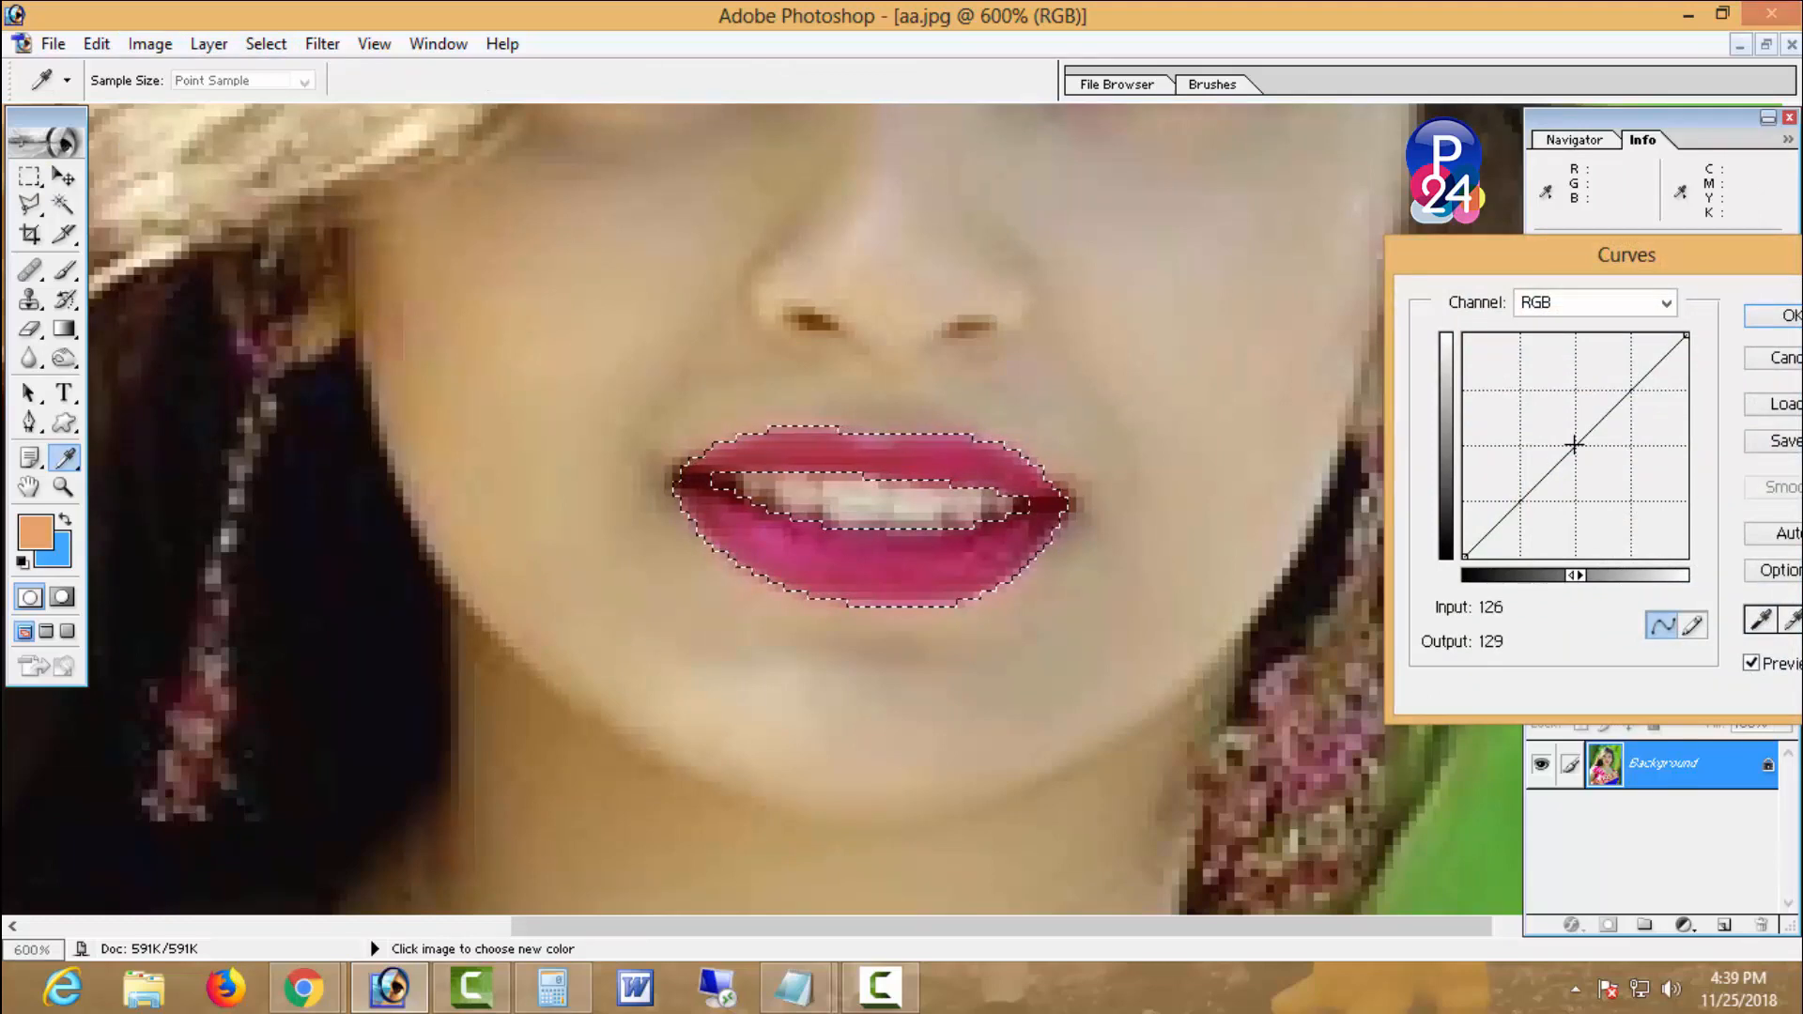
pyautogui.moveTo(1575, 445); pyautogui.dragTo(1572, 440)
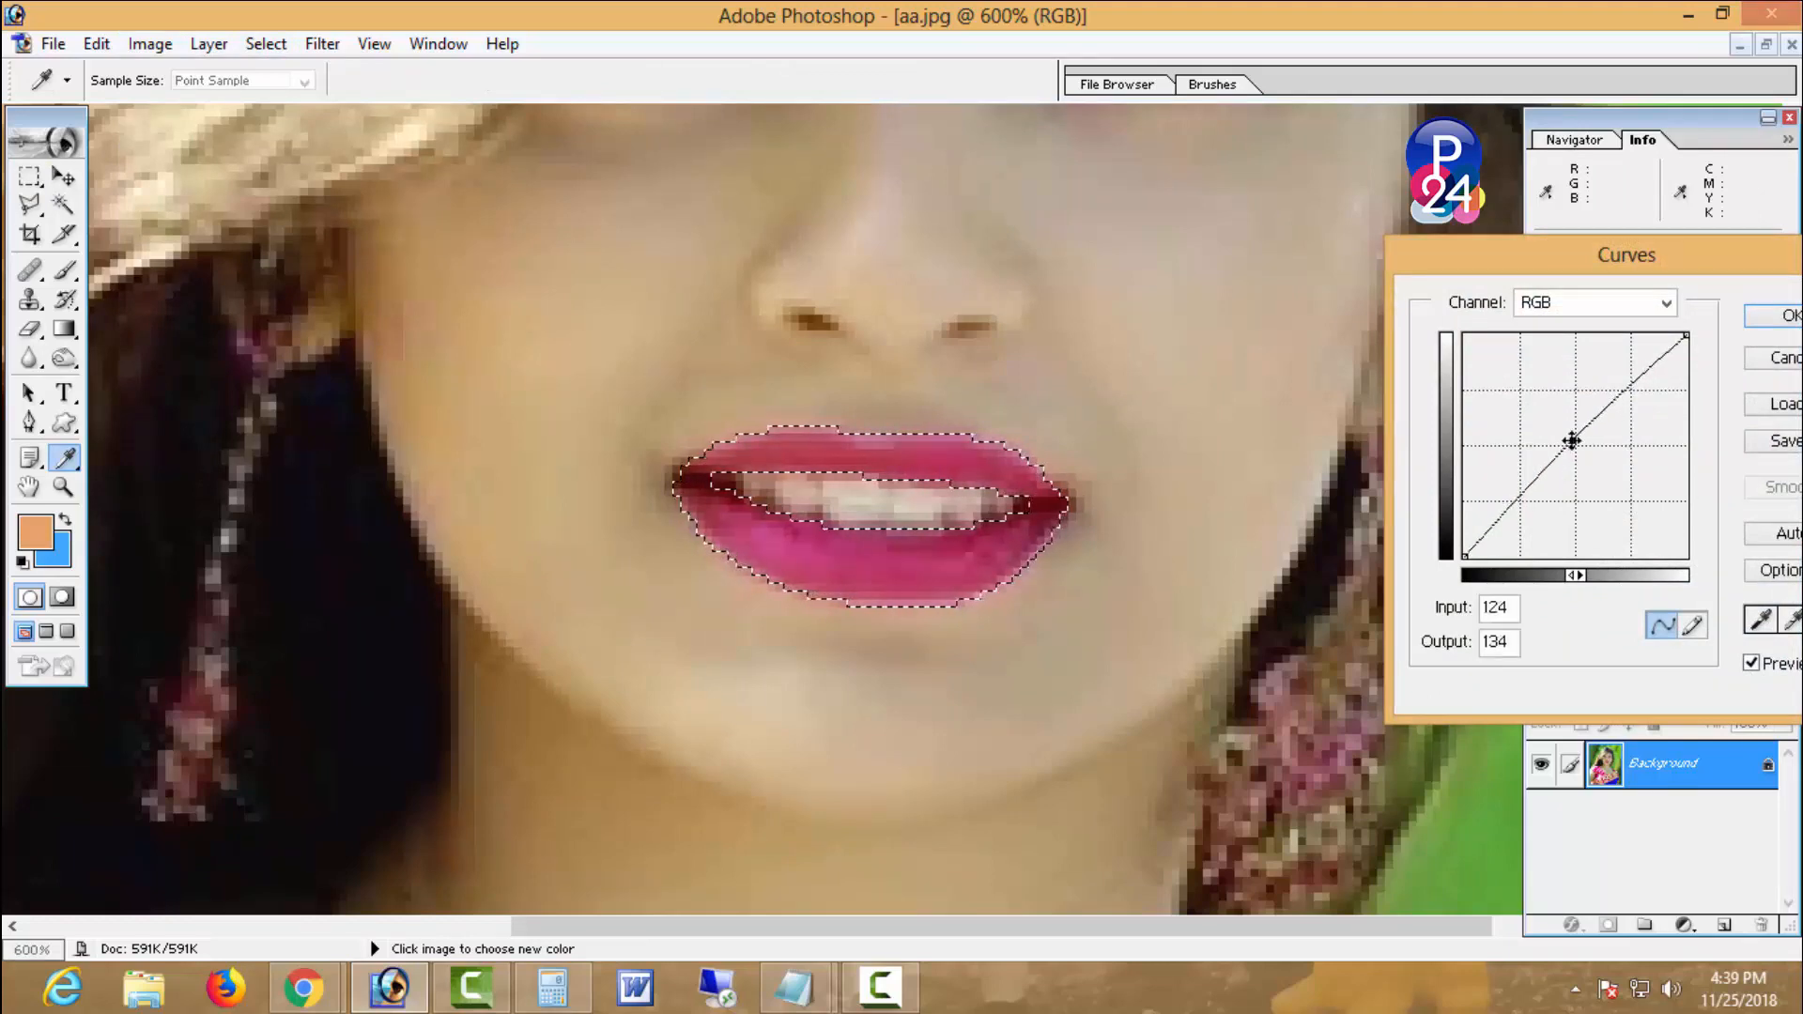
pyautogui.click(1575, 302)
pyautogui.click(1550, 354)
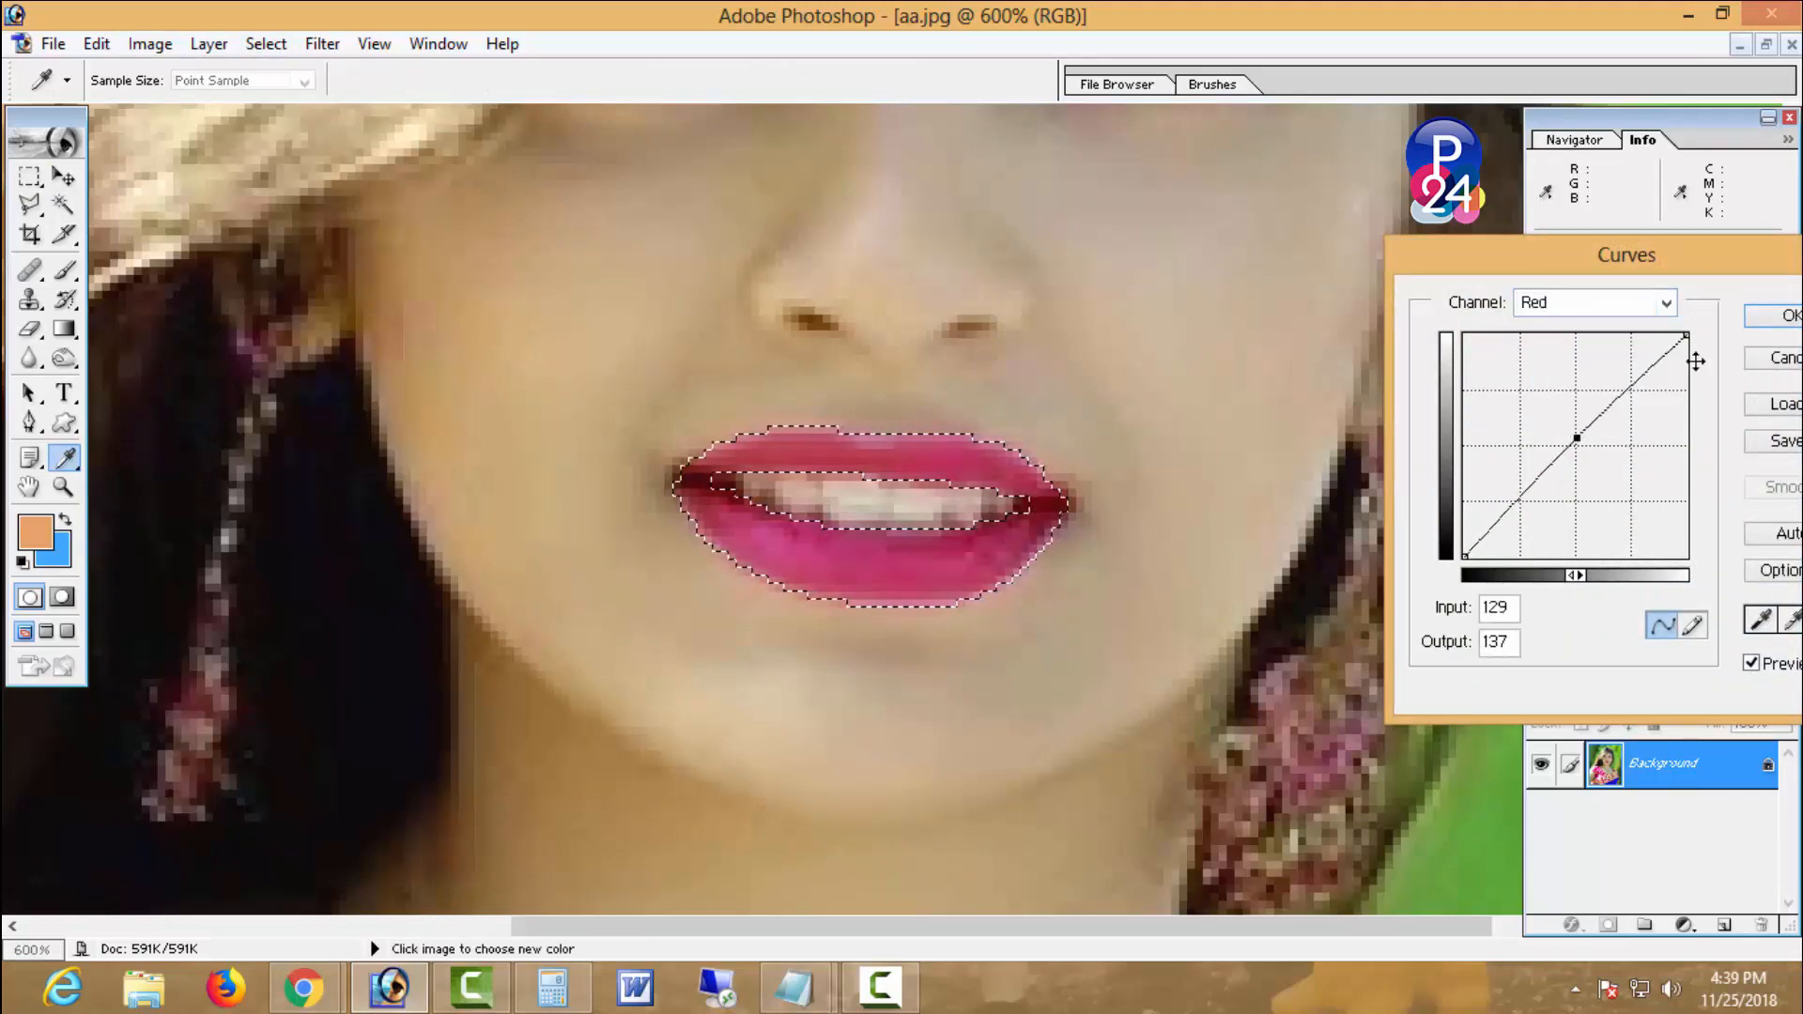
pyautogui.click(1781, 316)
# - Darken the edges of the selected lips using the Burn tool with a brush of about 4 pixels, Midtones range and 48% exposure, then deselect
pyautogui.click(64, 359)
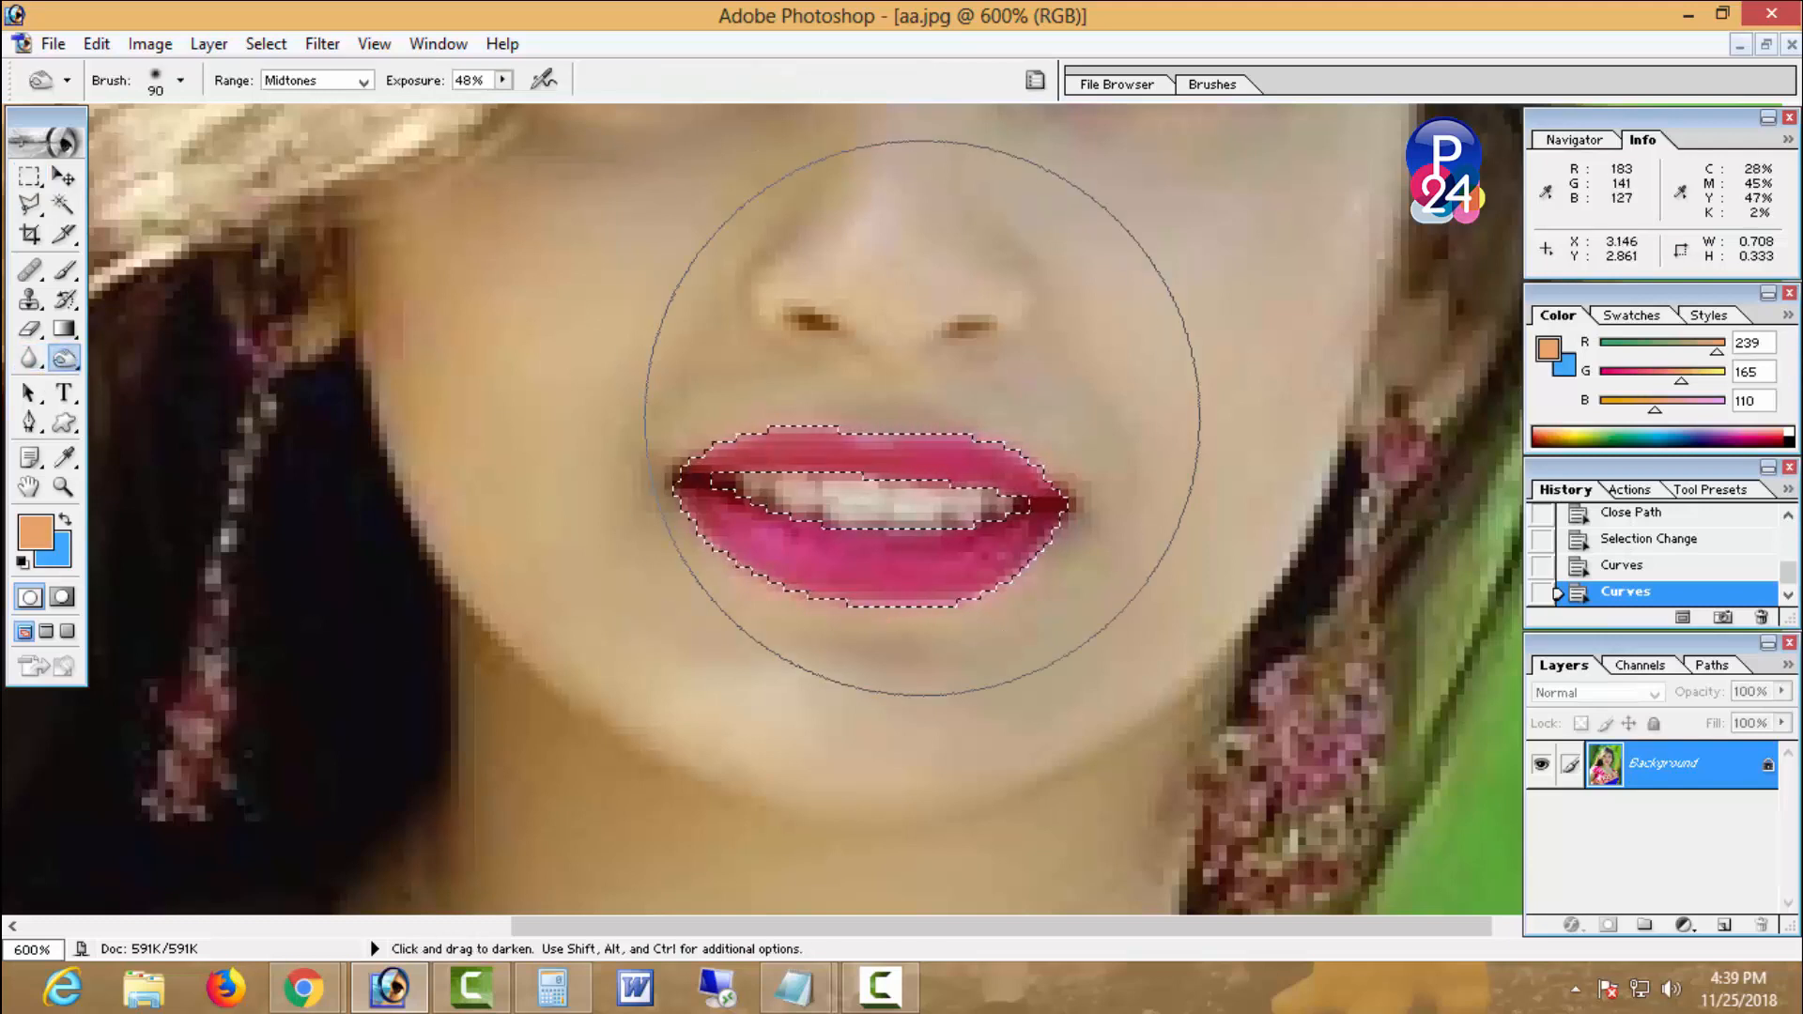
pyautogui.press('[')
pyautogui.press('[')
pyautogui.press('[')
pyautogui.press('[')
pyautogui.press('[')
pyautogui.press('[')
pyautogui.press('[')
pyautogui.press('[')
pyautogui.press('[')
pyautogui.press('[')
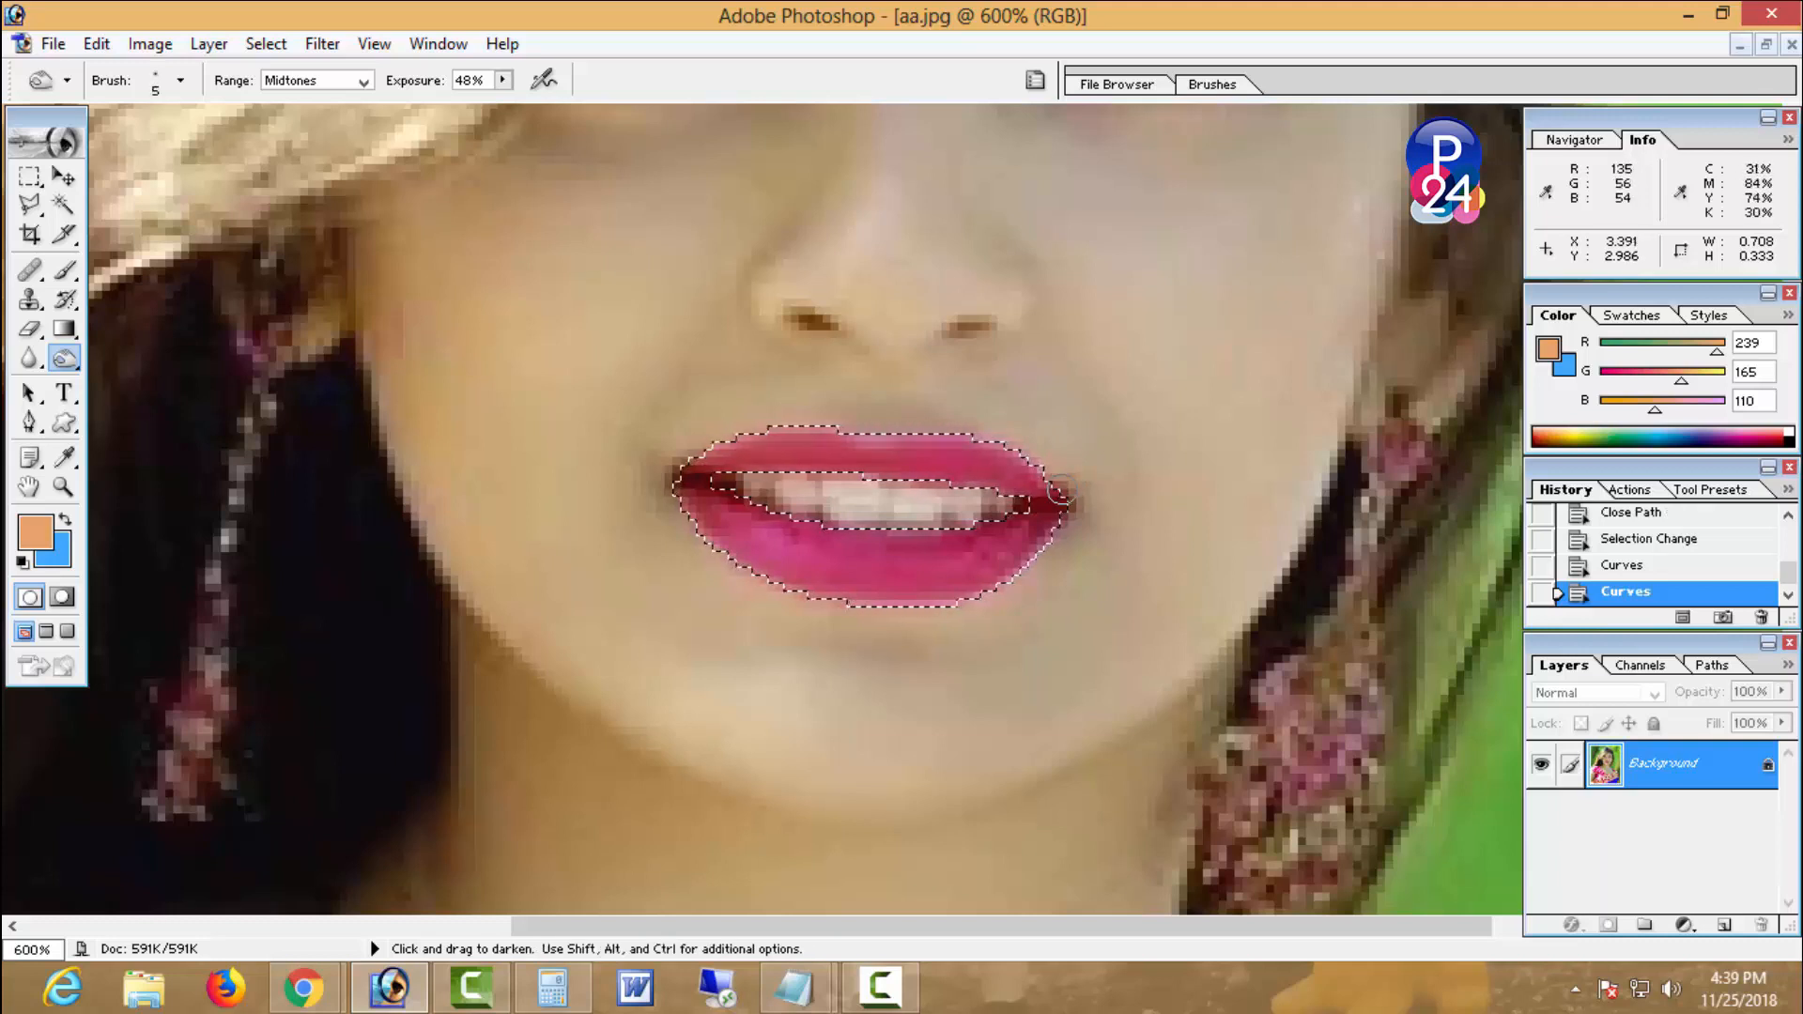
pyautogui.moveTo(772, 420)
pyautogui.mouseDown()
pyautogui.moveTo(675, 431)
pyautogui.moveTo(642, 463)
pyautogui.mouseUp()
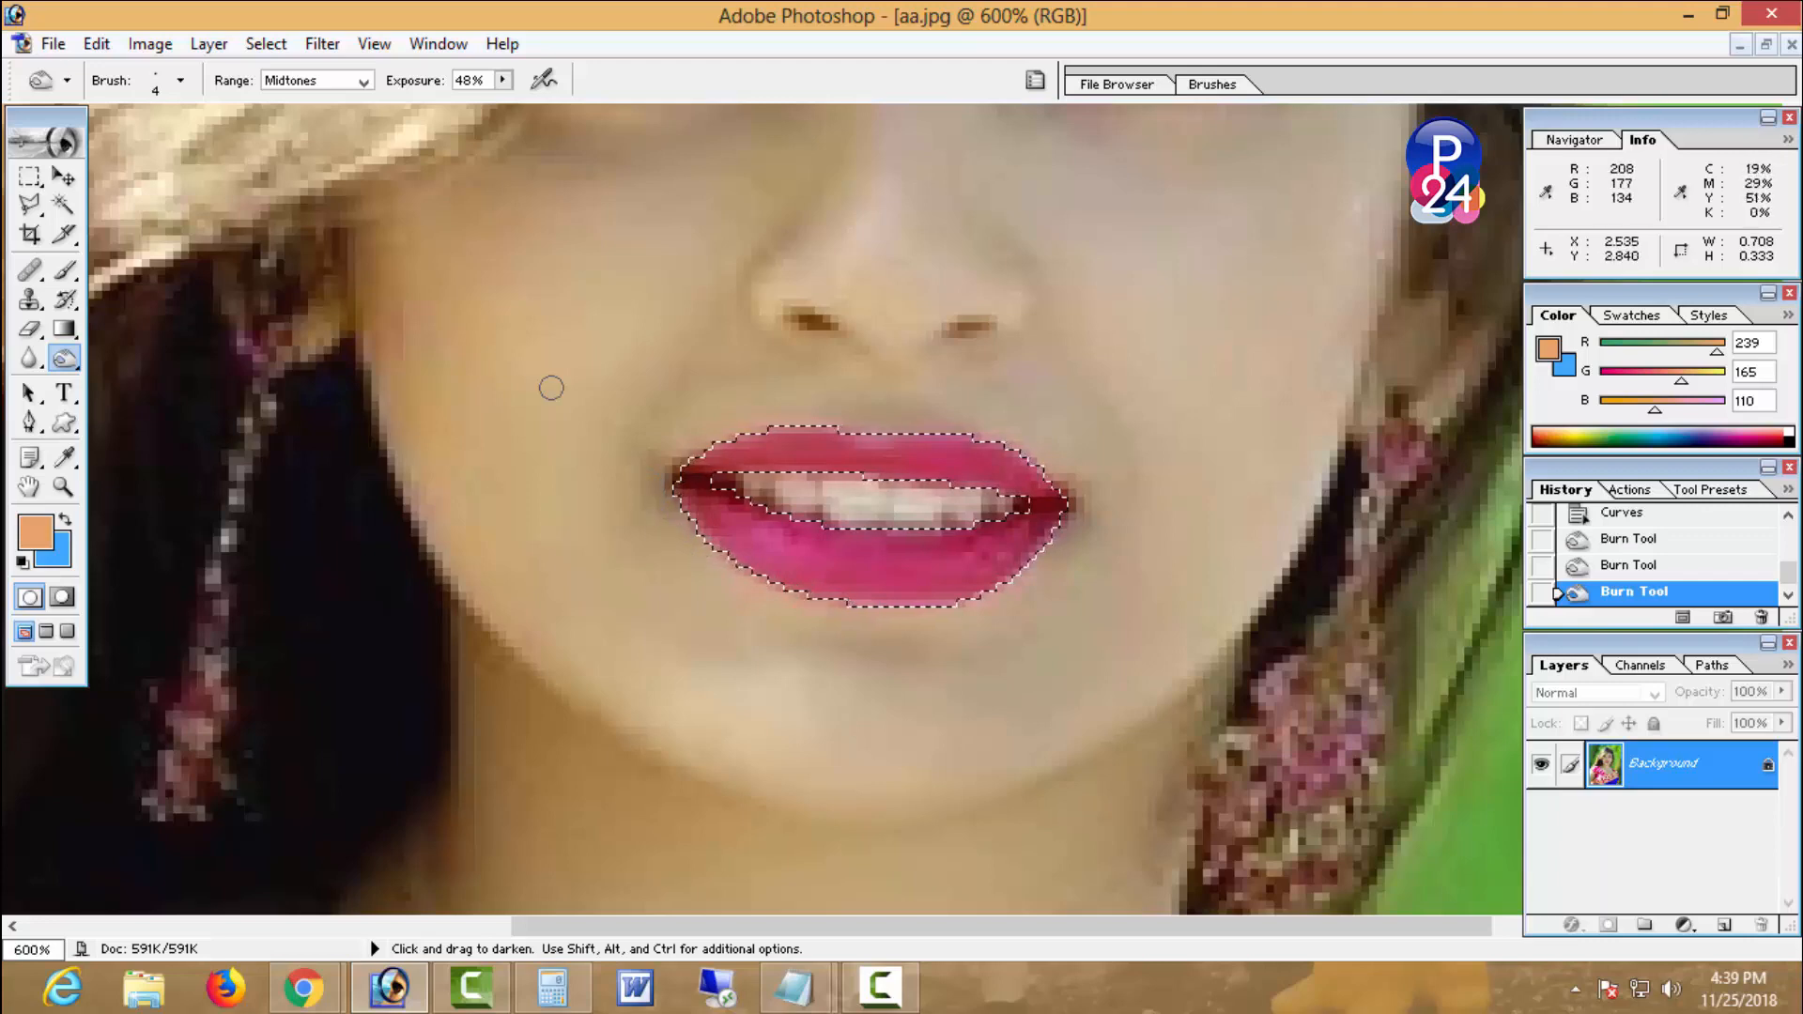
pyautogui.press('m')
pyautogui.hotkey('ctrl', 'd')
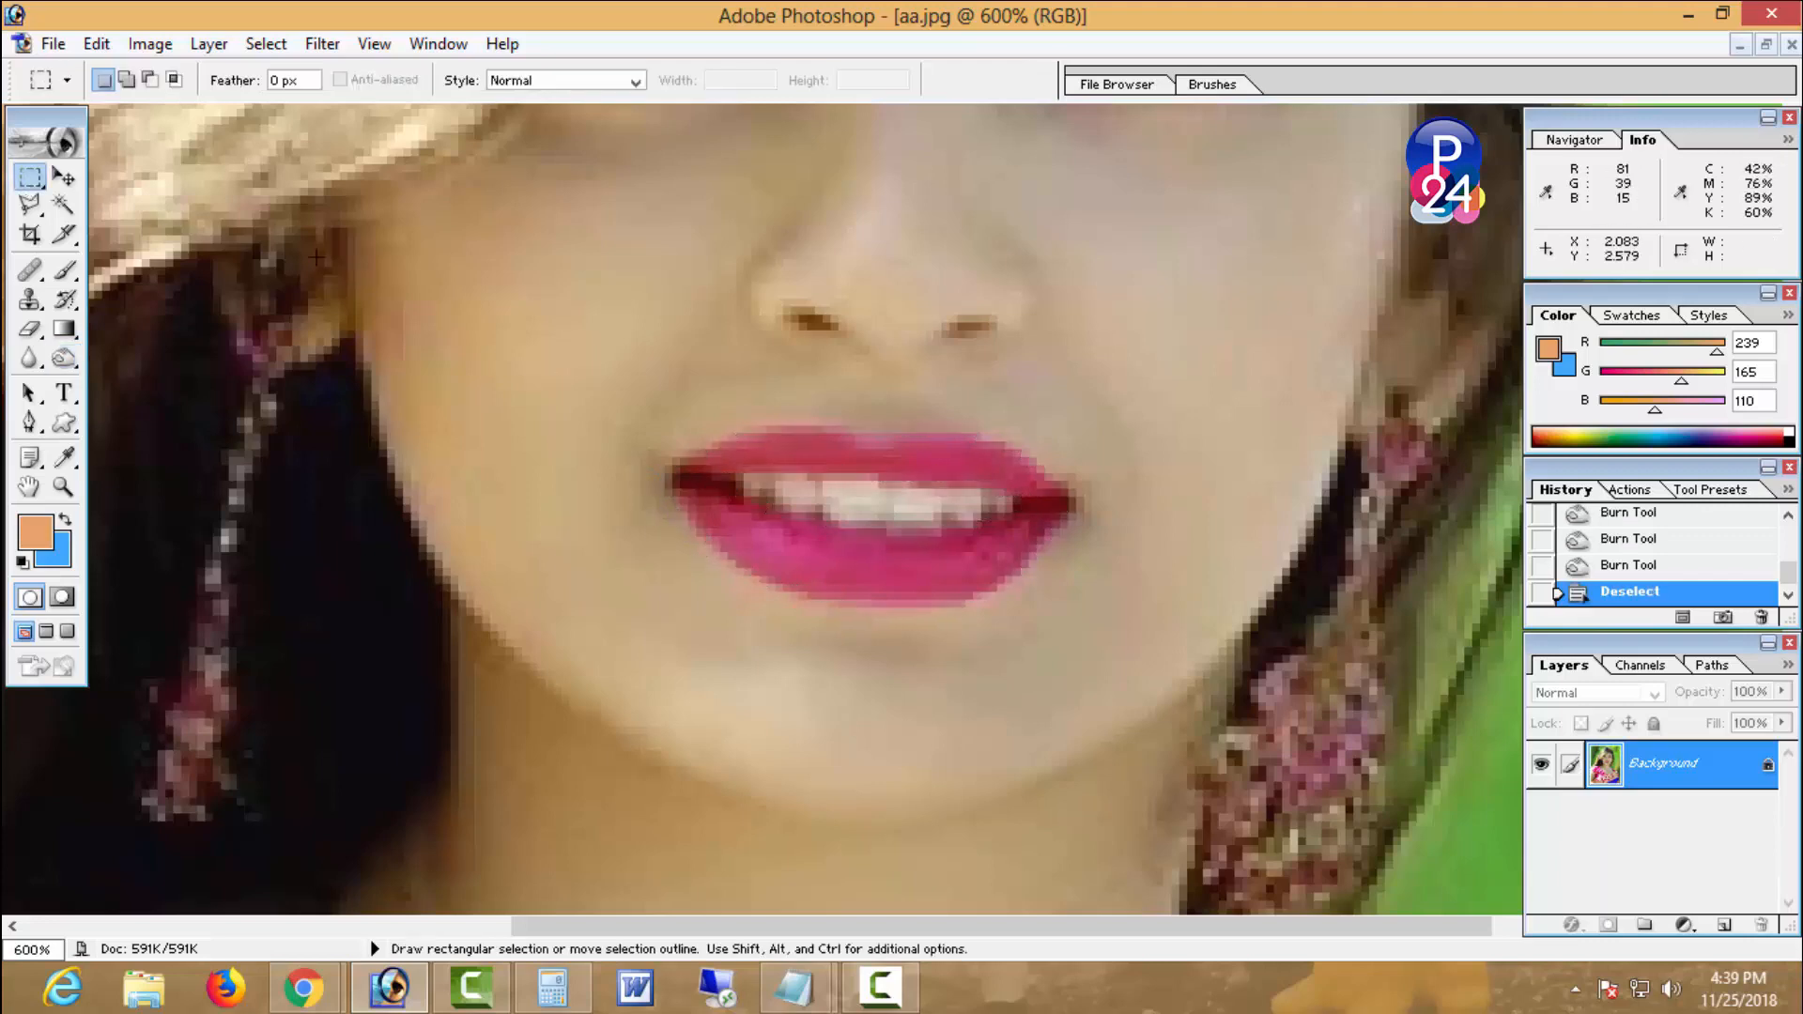
# - Apply the AutoEye filter to the whole photo in Manual mode, adjusting Blue slightly and raising Saturate a little
pyautogui.keyDown('alt'); pyautogui.click(505, 385); pyautogui.keyUp('alt')
pyautogui.keyDown('alt'); pyautogui.click(602, 390); pyautogui.keyUp('alt')
pyautogui.keyDown('alt'); pyautogui.click(848, 508); pyautogui.keyUp('alt')
pyautogui.keyDown('alt'); pyautogui.click(900, 578); pyautogui.keyUp('alt')
pyautogui.keyDown('alt'); pyautogui.click(992, 609); pyautogui.keyUp('alt')
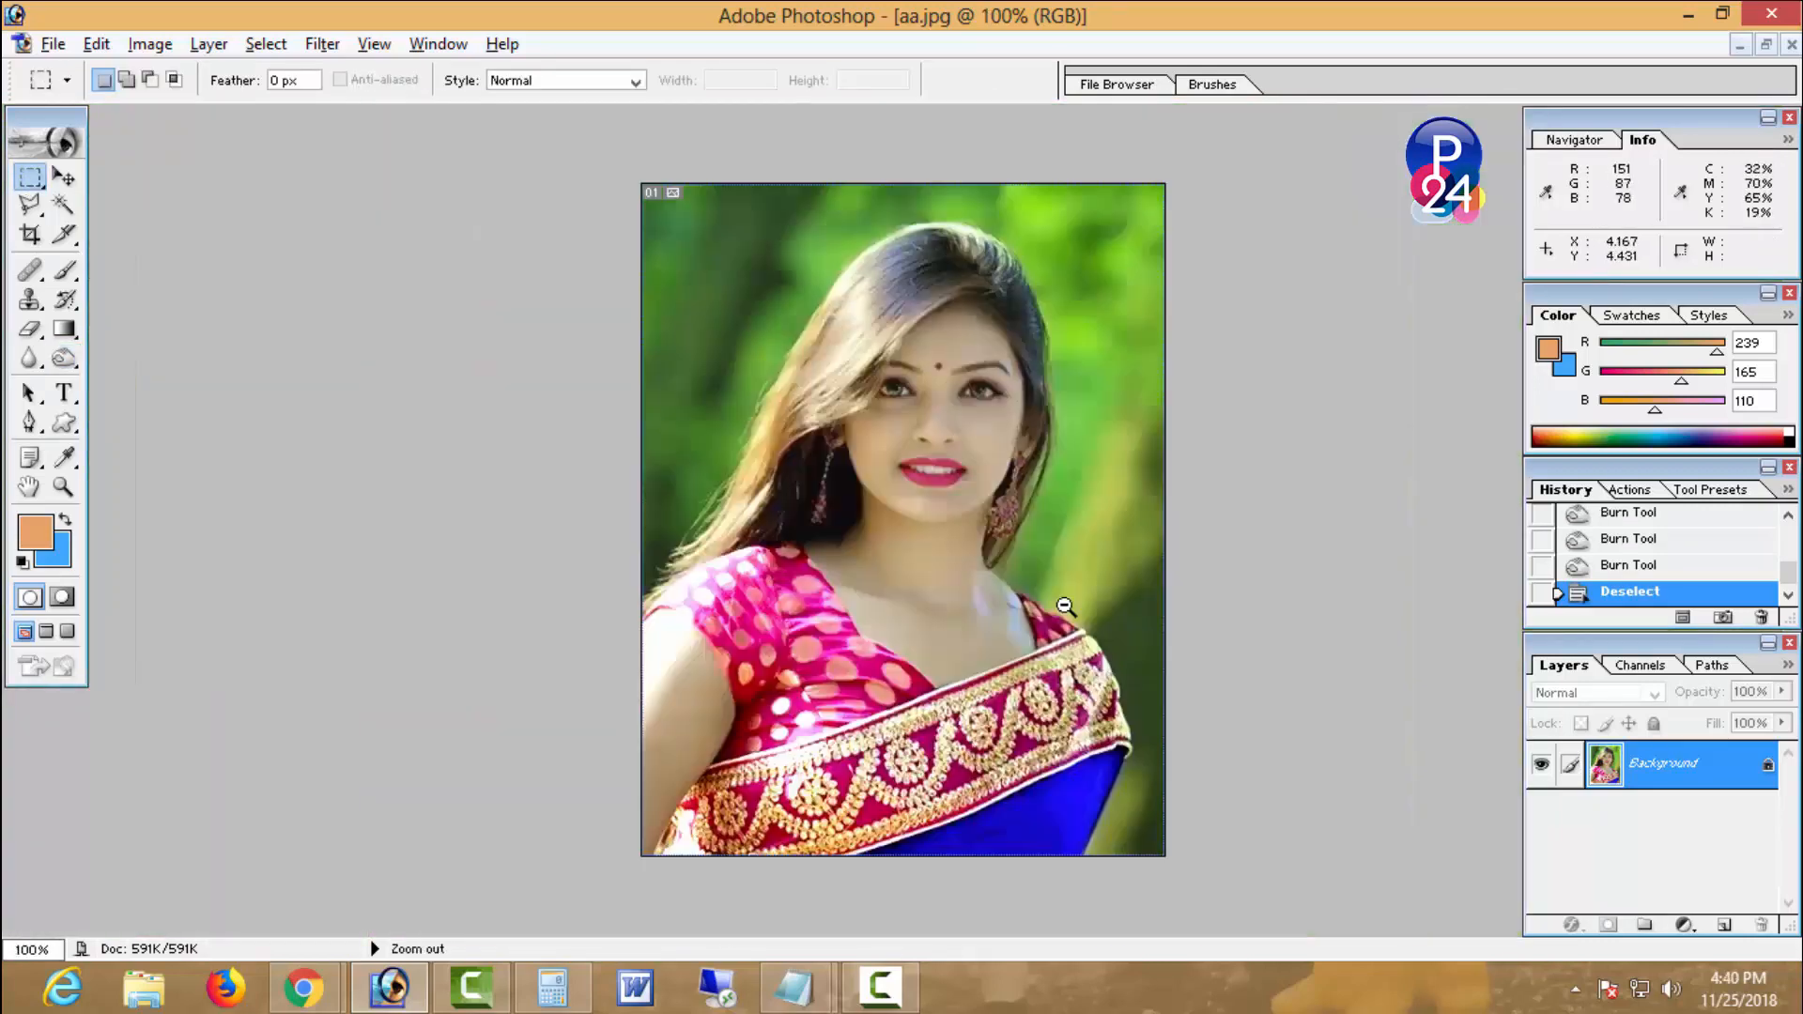
pyautogui.keyDown('alt'); pyautogui.click(1065, 606); pyautogui.keyUp('alt')
pyautogui.keyDown('ctrl'); pyautogui.click(1064, 603); pyautogui.keyUp('ctrl')
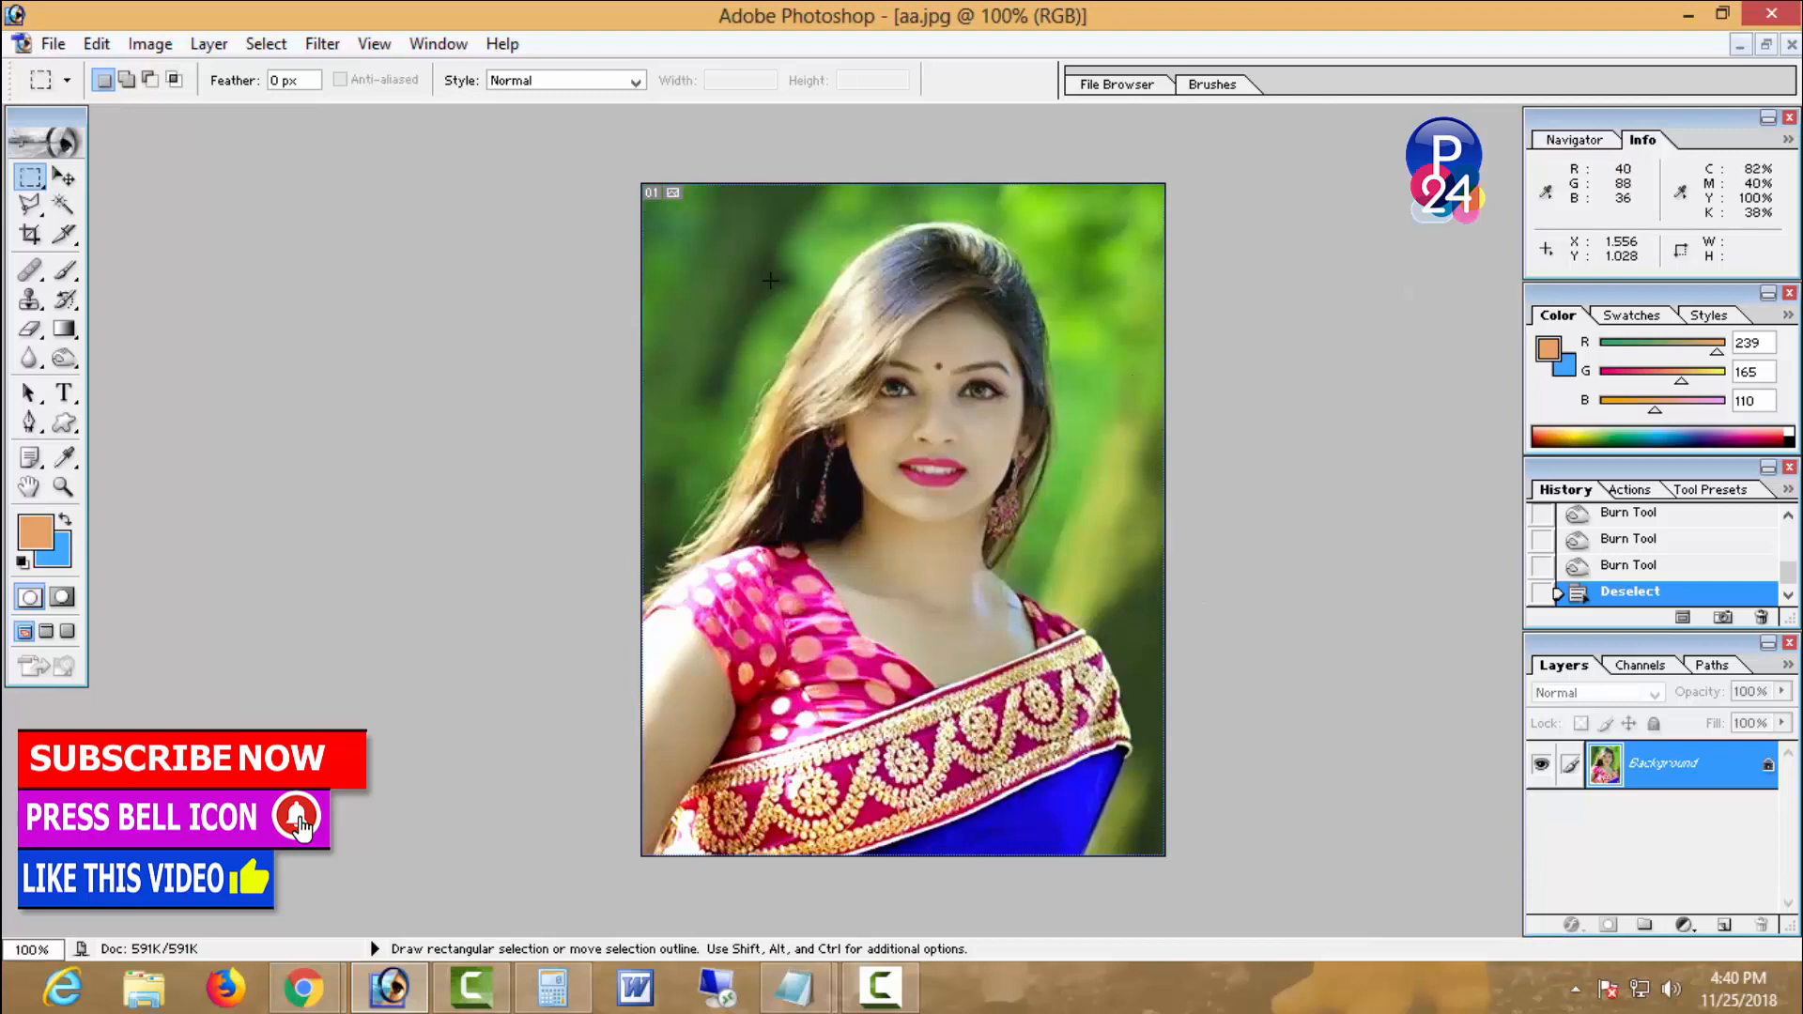
pyautogui.click(323, 43)
pyautogui.moveTo(631, 599)
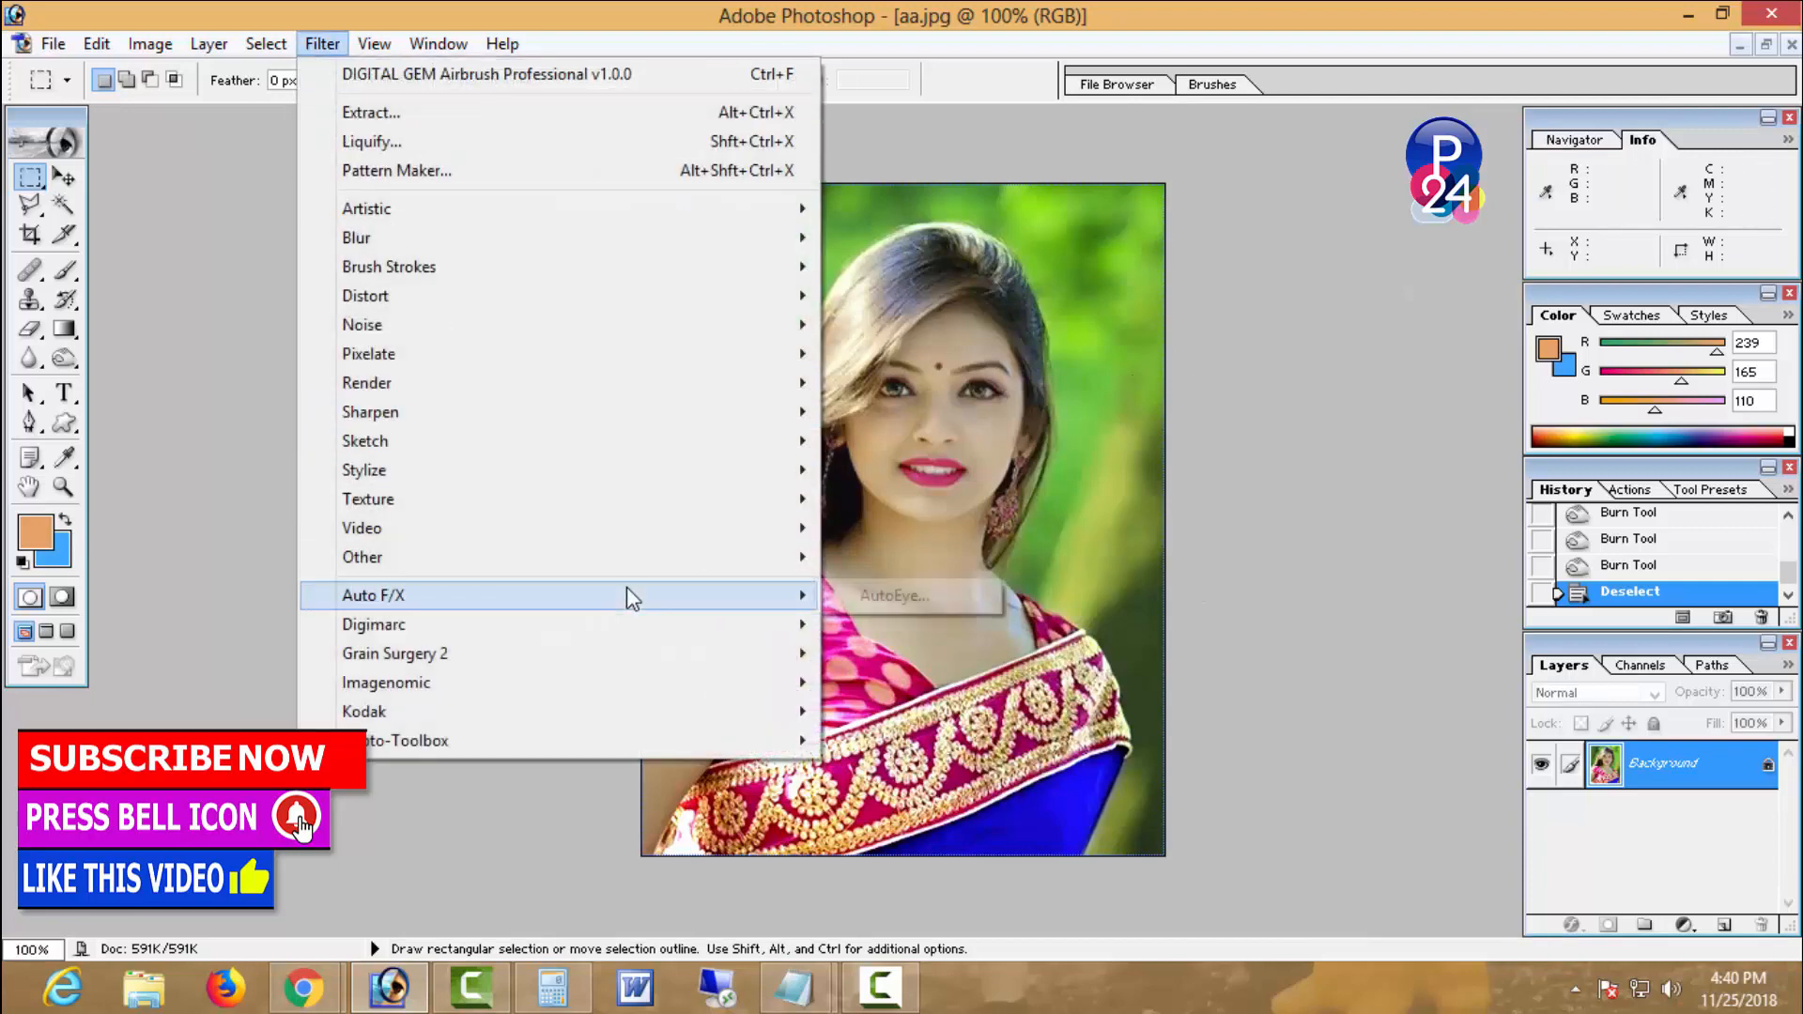
pyautogui.click(902, 597)
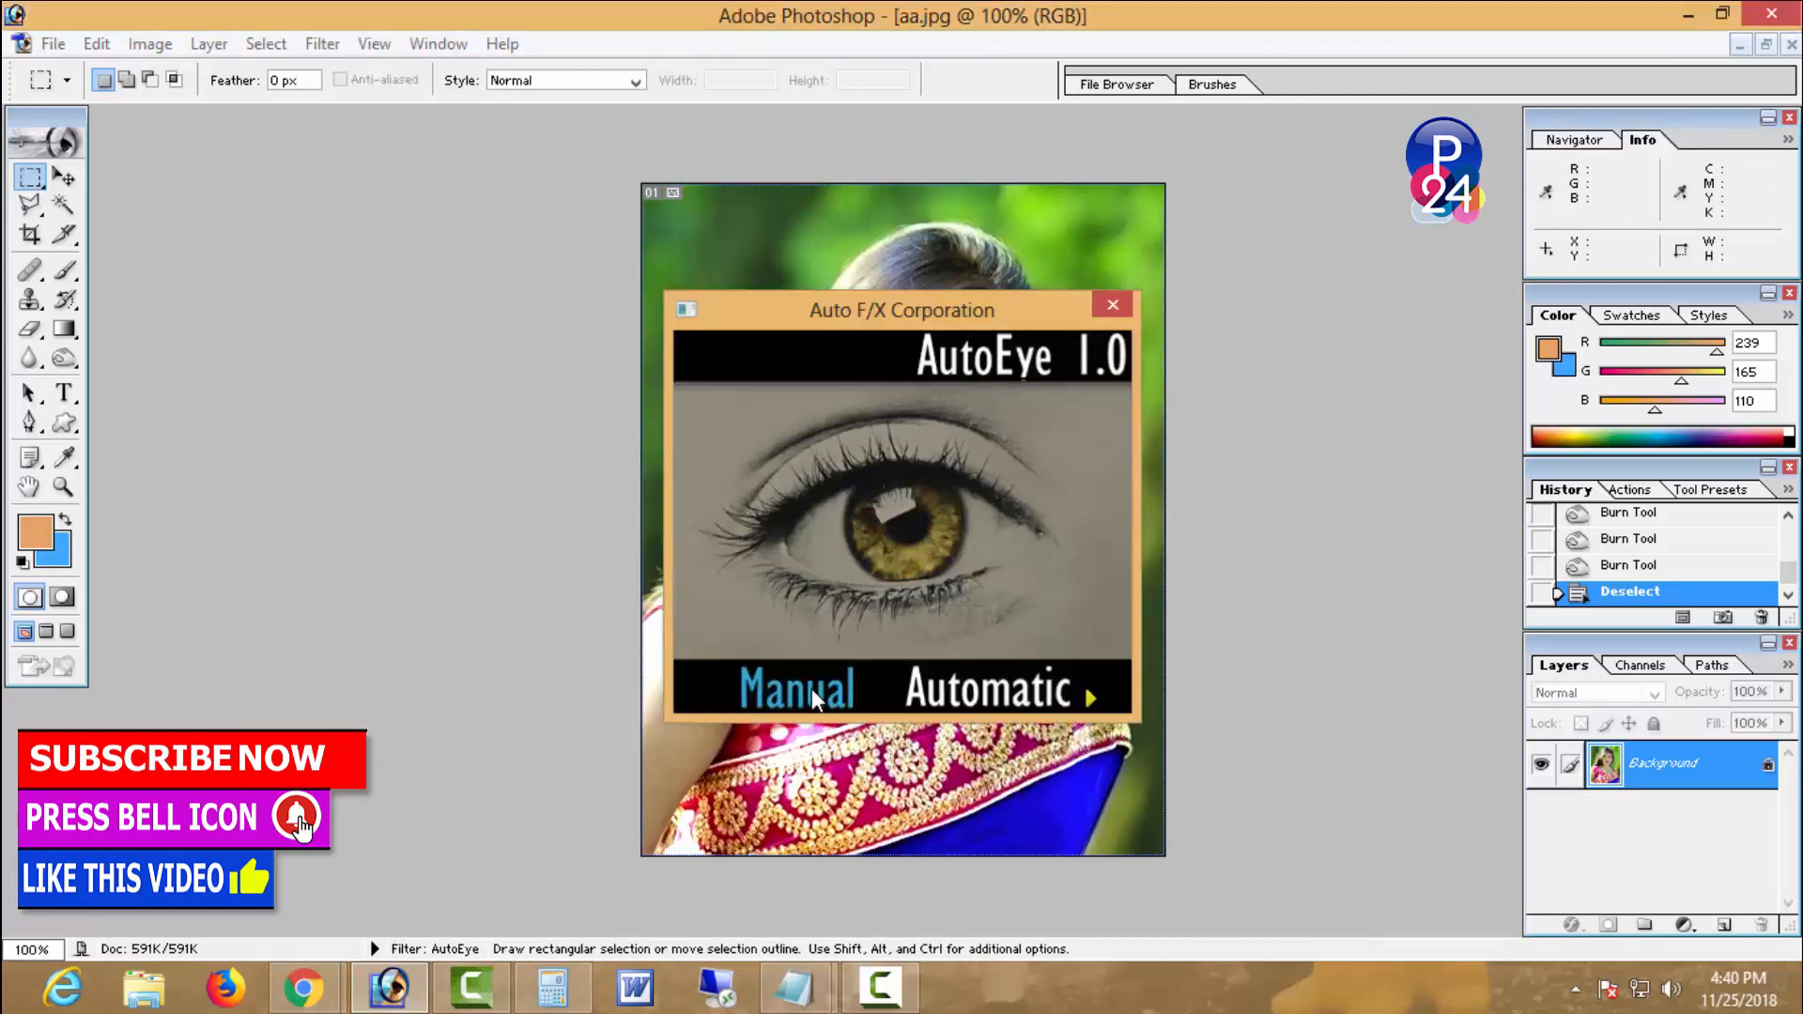
pyautogui.click(814, 697)
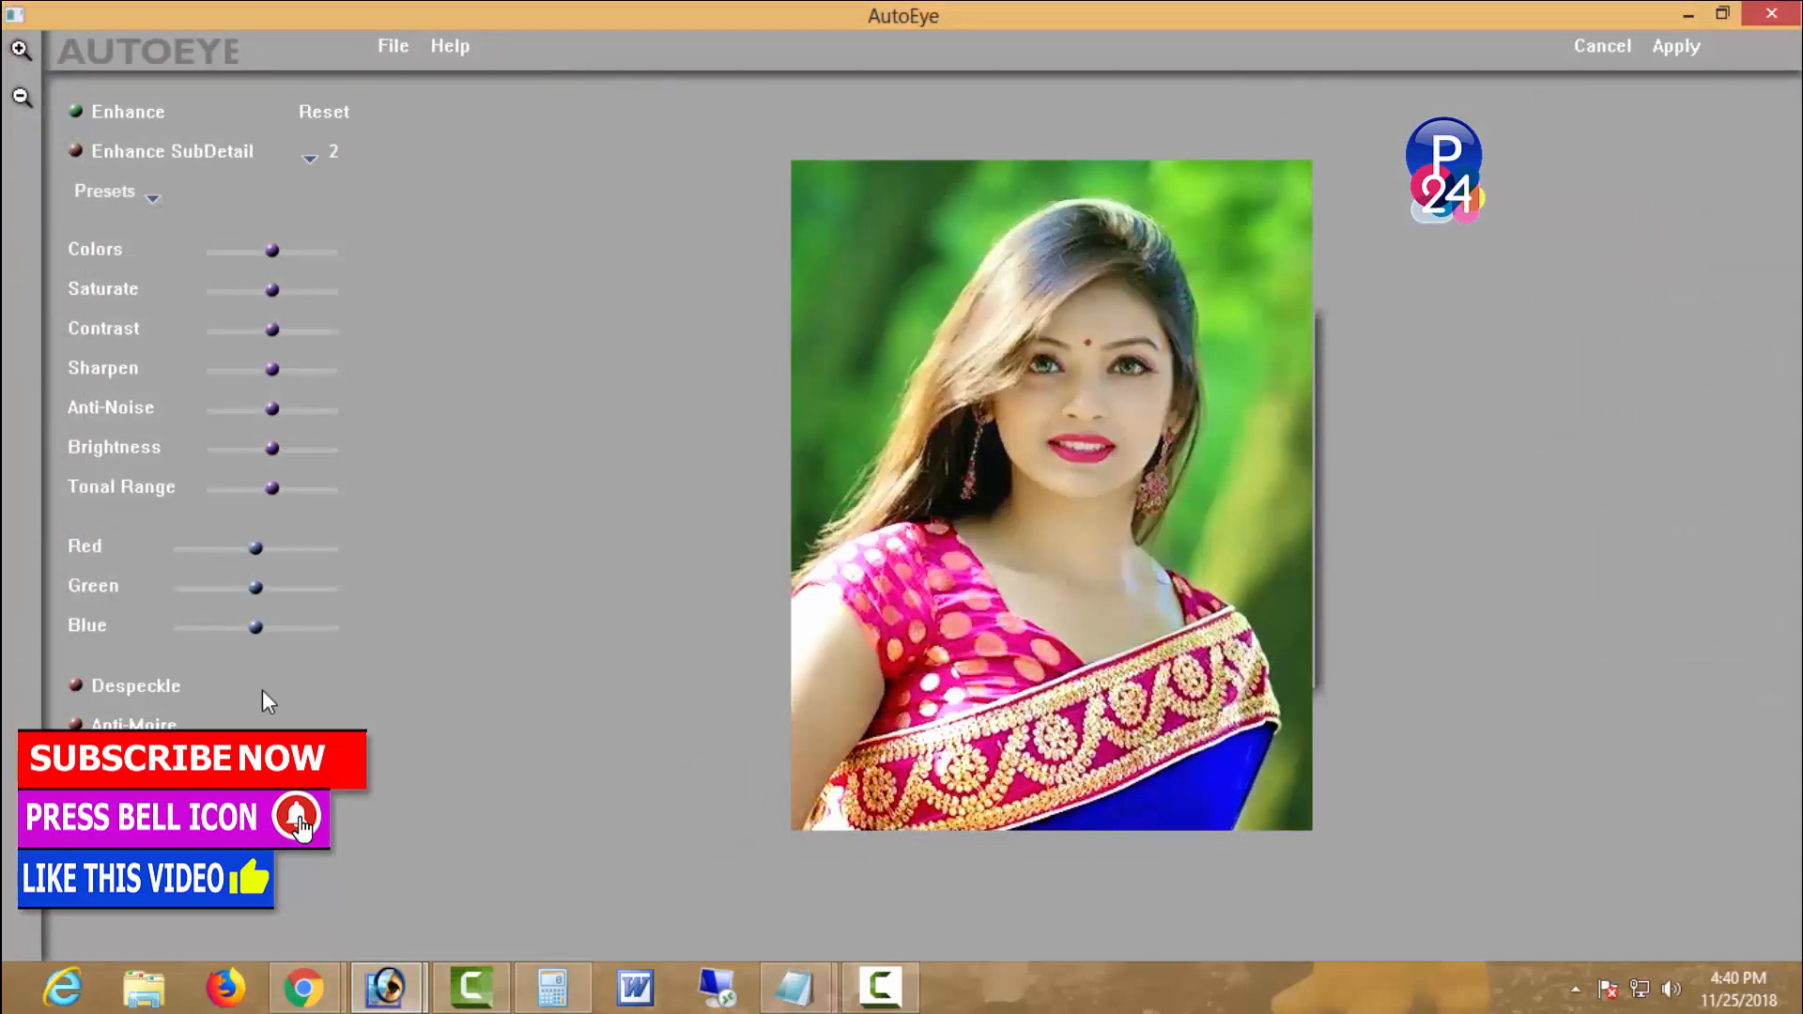
pyautogui.moveTo(257, 628); pyautogui.dragTo(255, 628)
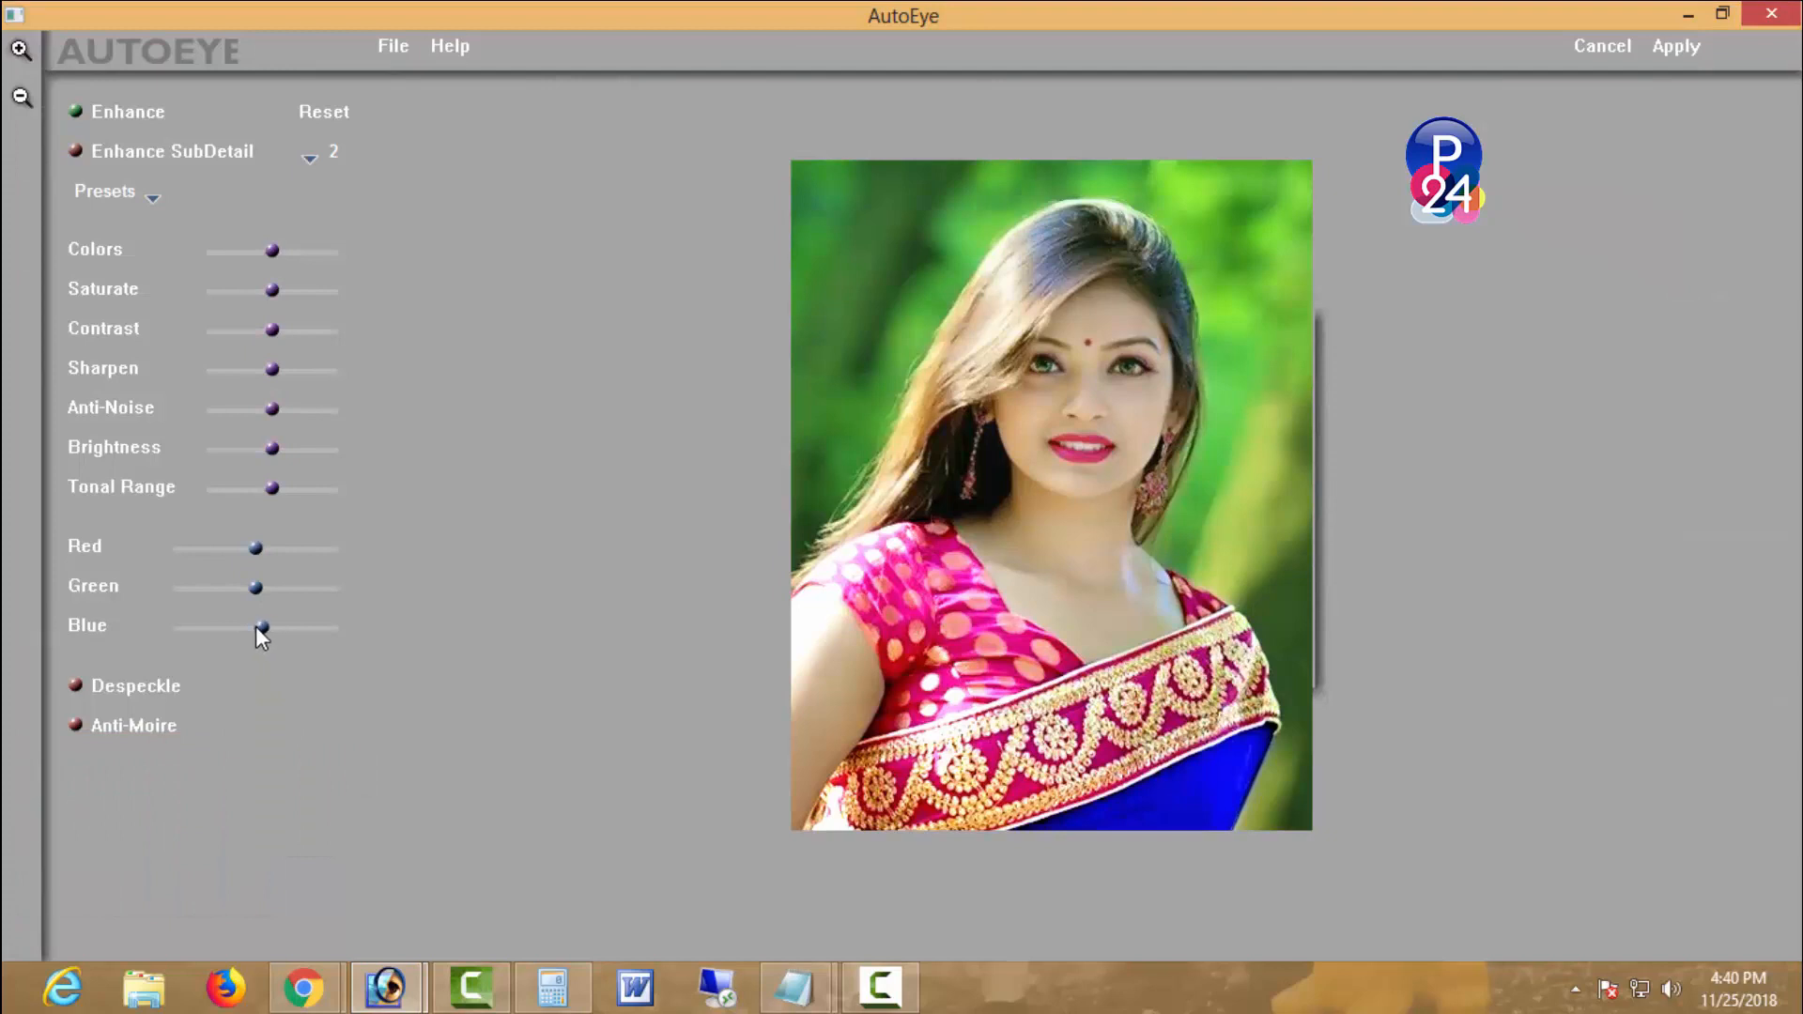
pyautogui.click(287, 290)
pyautogui.click(1675, 47)
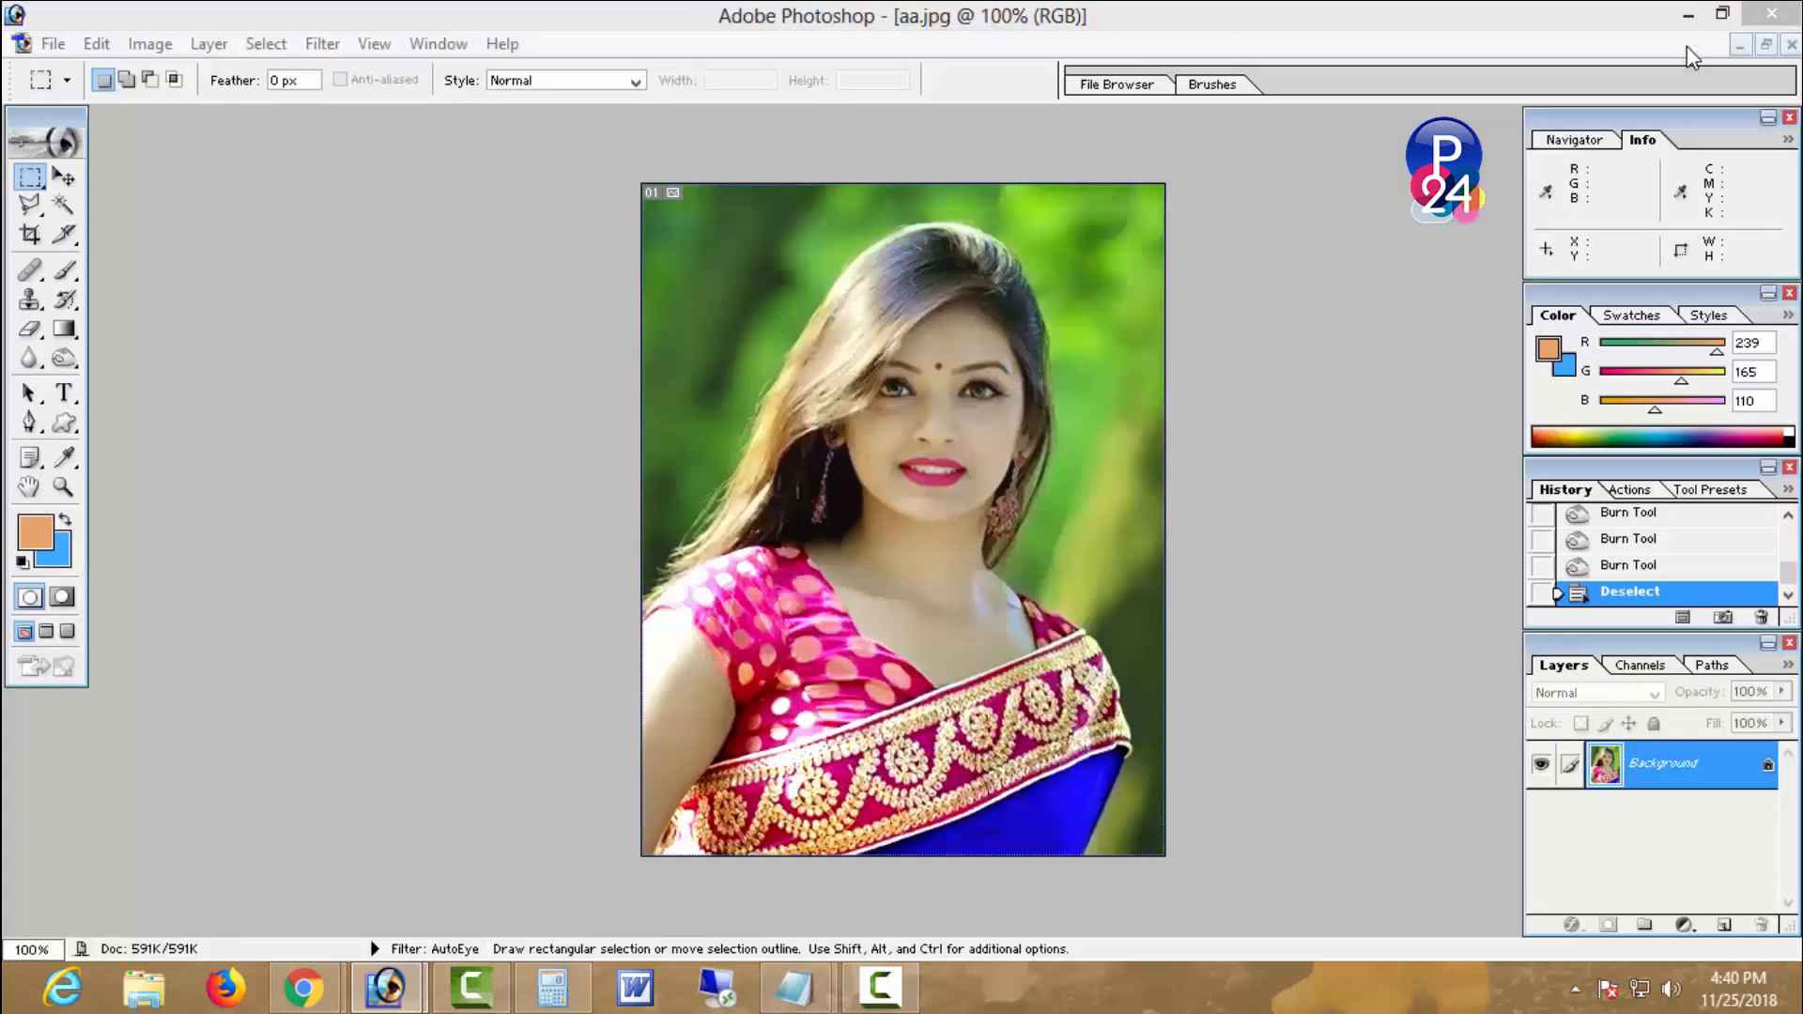
# - Compare the photo before and after the AutoEye filter by toggling the last change, and check it at 50% and 100% zoom
pyautogui.hotkey('ctrl', 'z')
pyautogui.hotkey('ctrl', 'z')
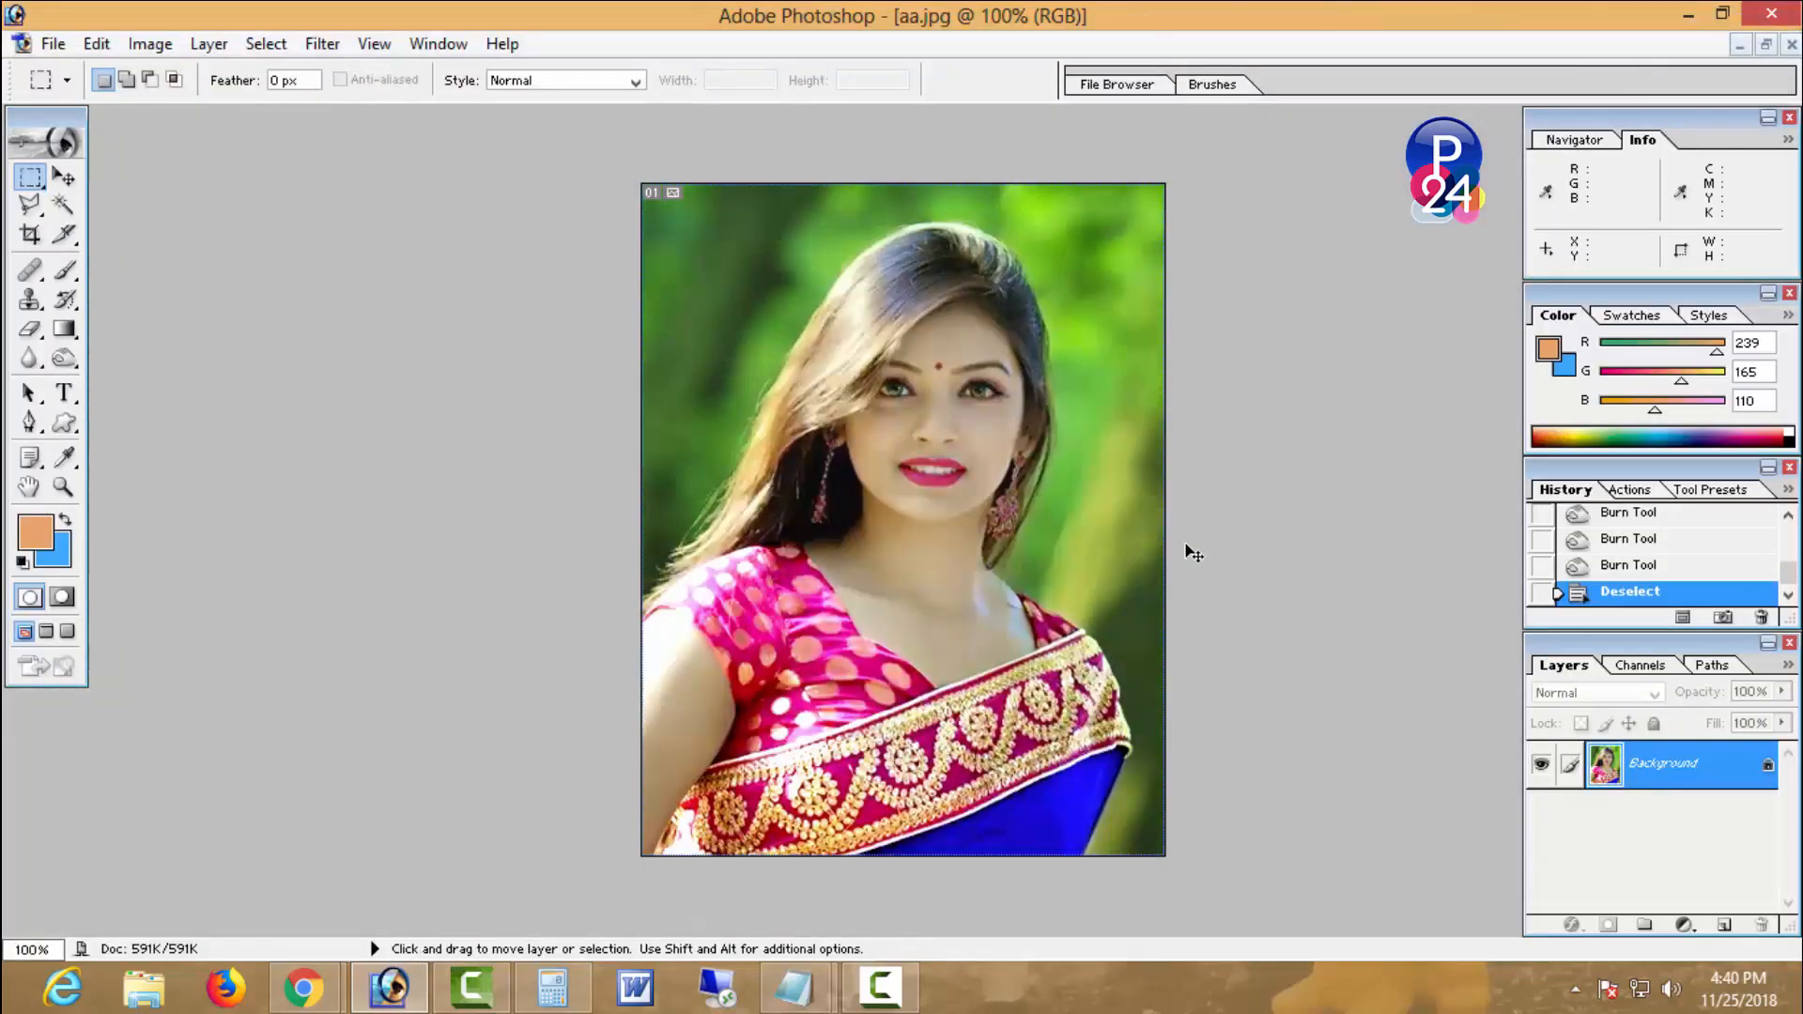
pyautogui.keyDown('alt'); pyautogui.click(1089, 566); pyautogui.keyUp('alt')
pyautogui.keyDown('alt'); pyautogui.click(1046, 551); pyautogui.keyUp('alt')
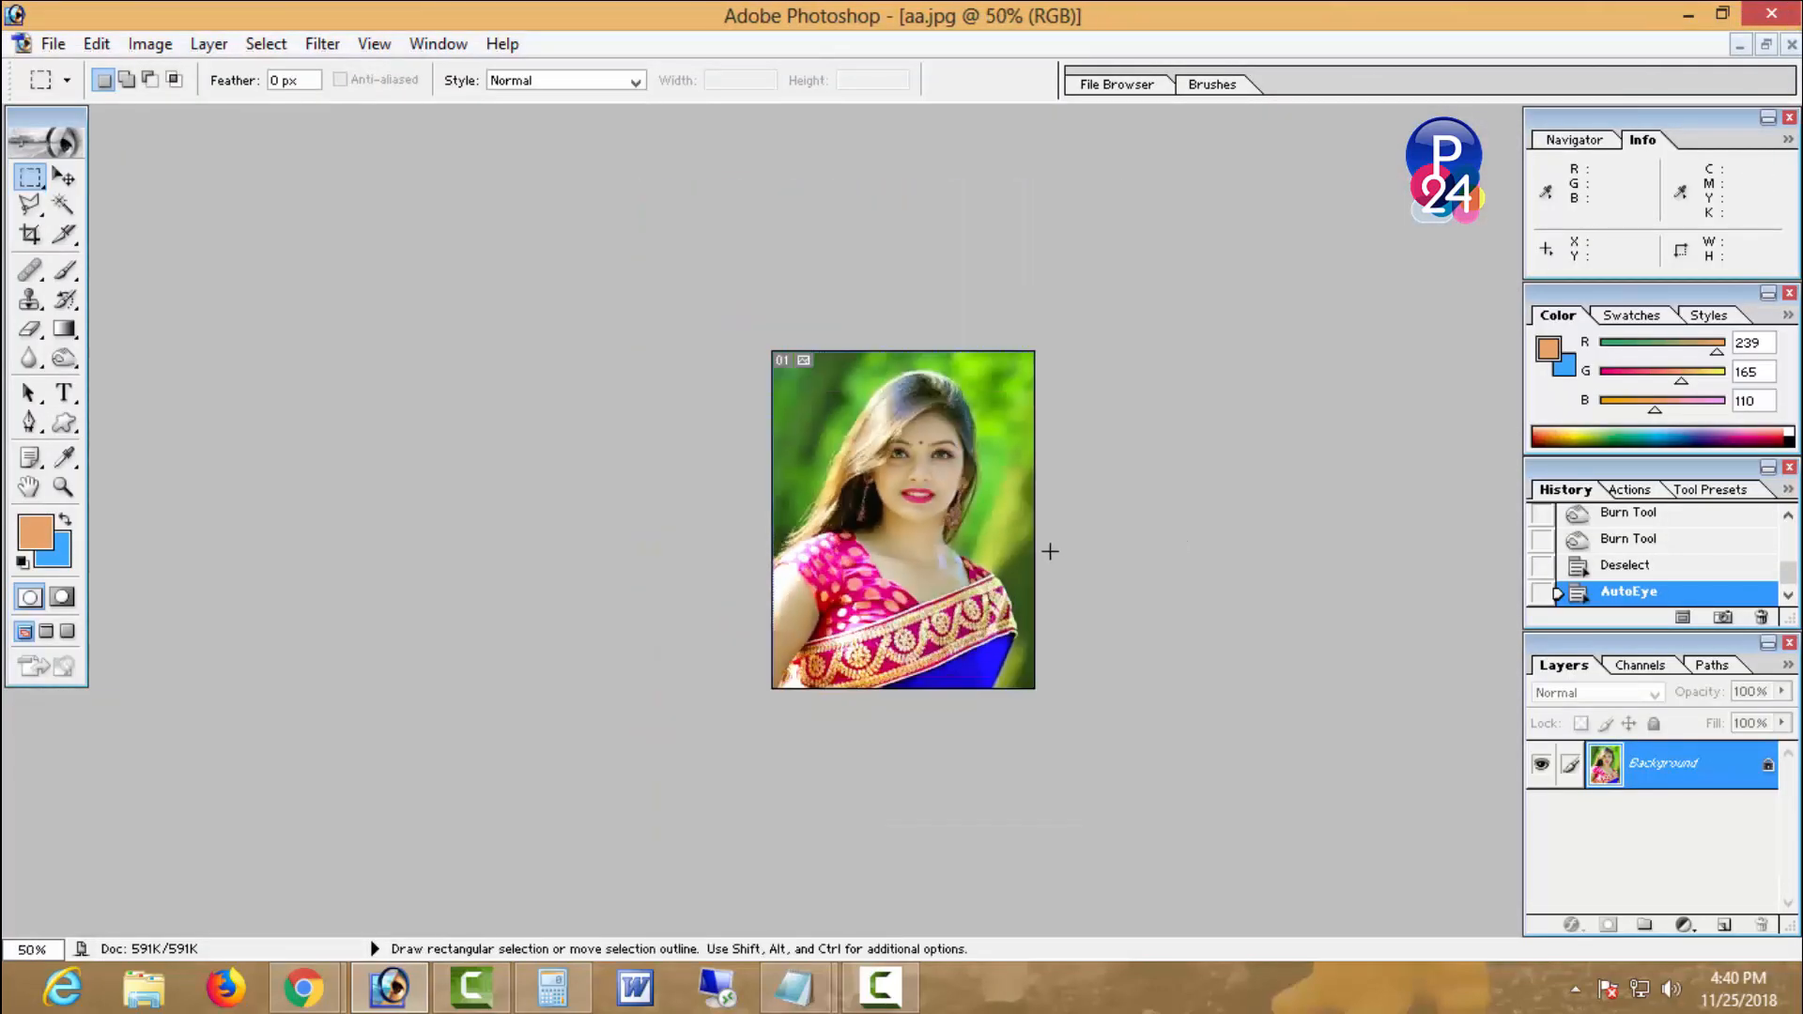
pyautogui.click(1024, 543)
pyautogui.click(1033, 542)
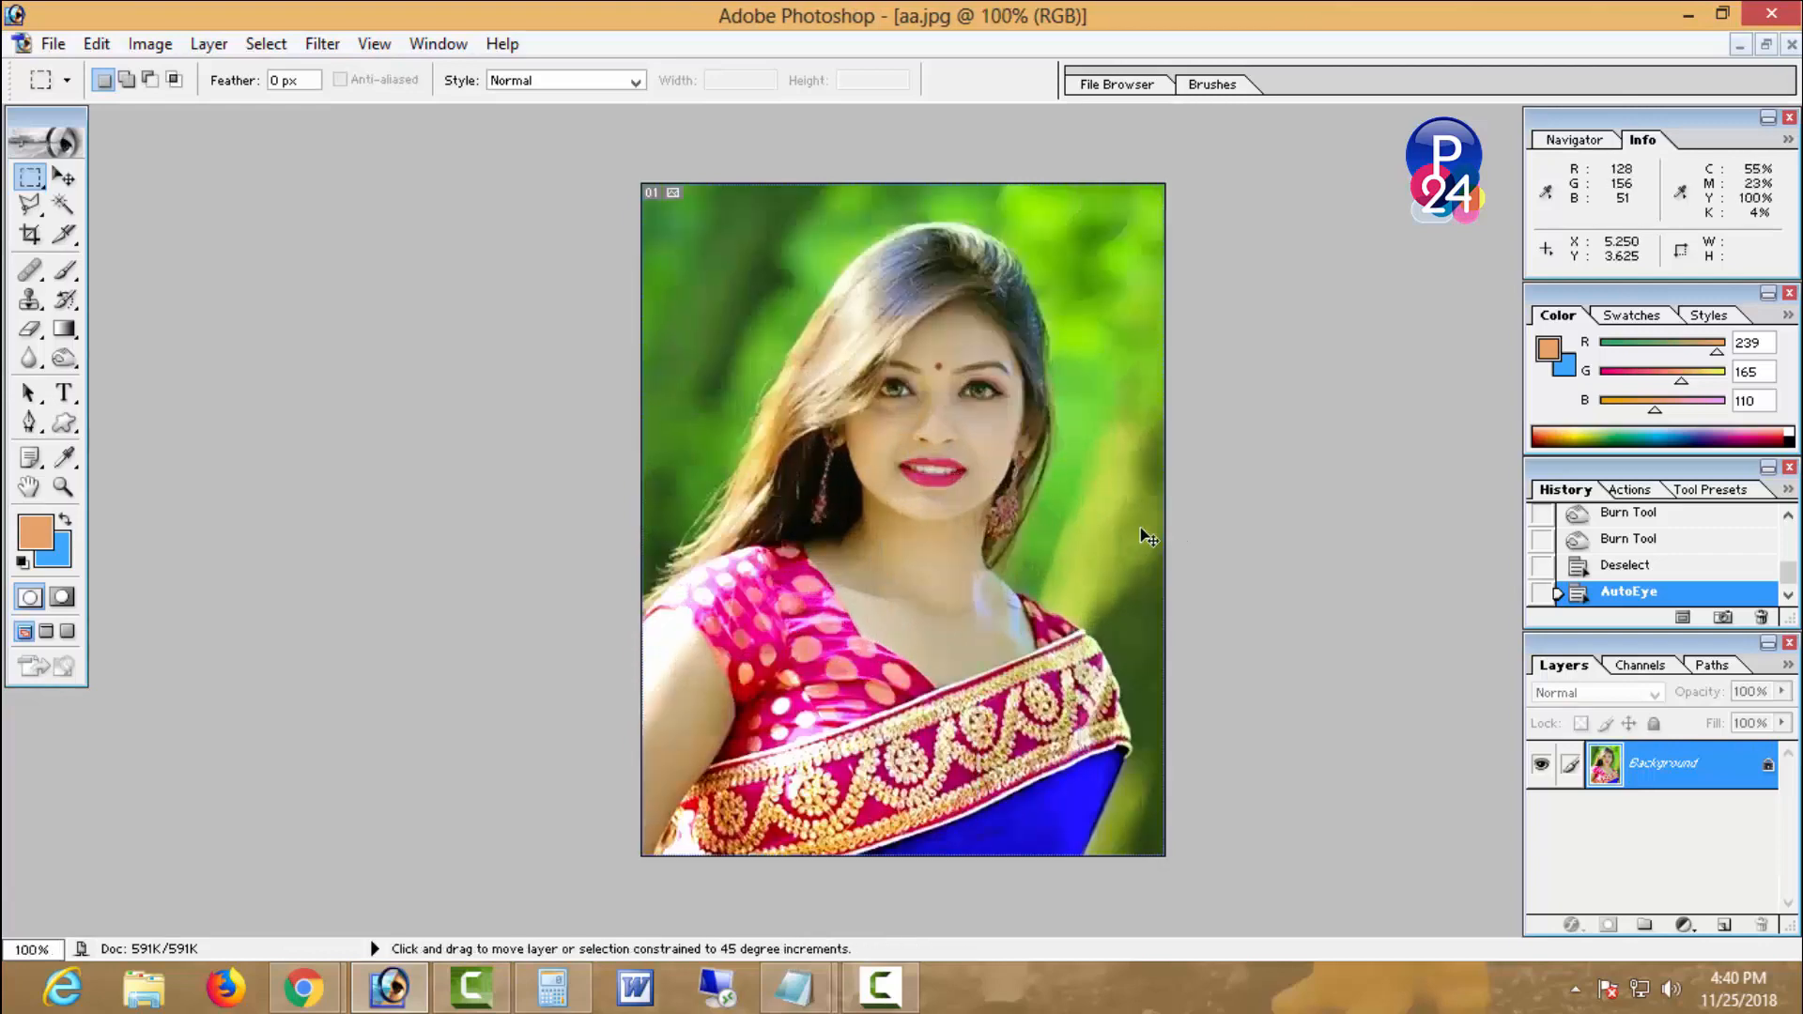
# - Save the retouched photo to the Desktop as a JPEG named bb and close the document
pyautogui.hotkey('ctrl', 'shift', 's')
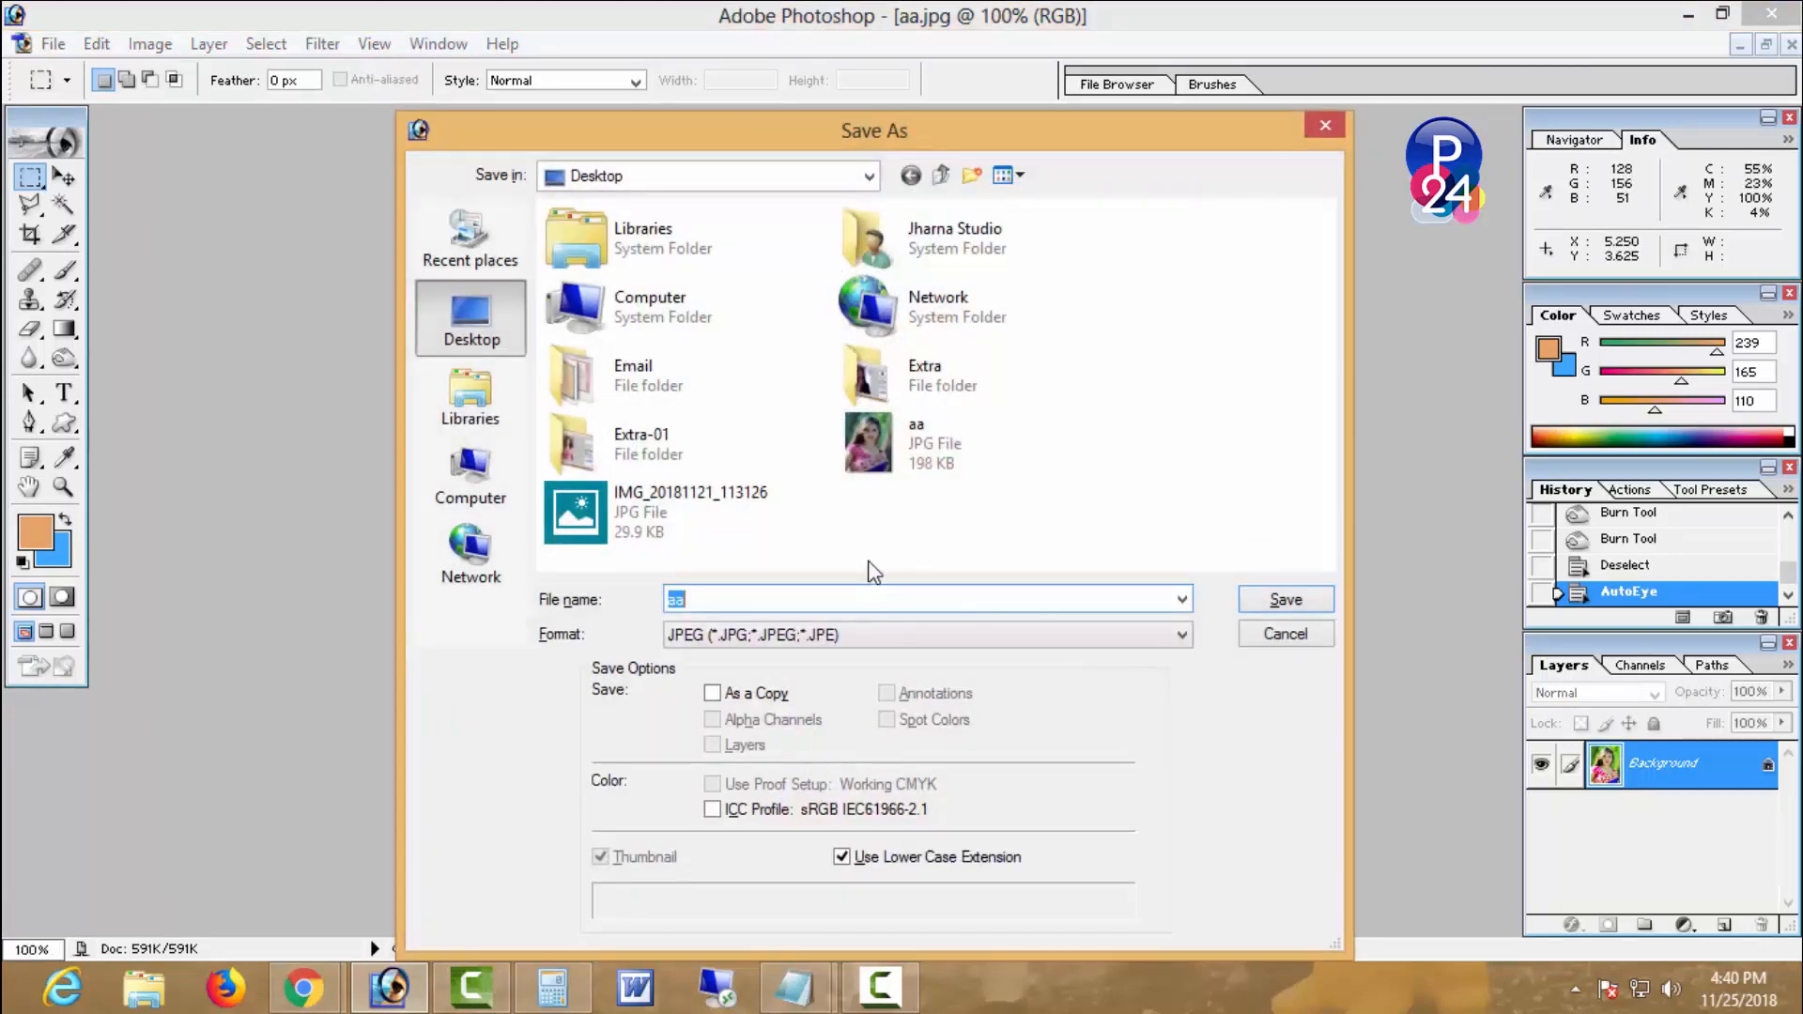
pyautogui.write('bb')
pyautogui.press('Return')
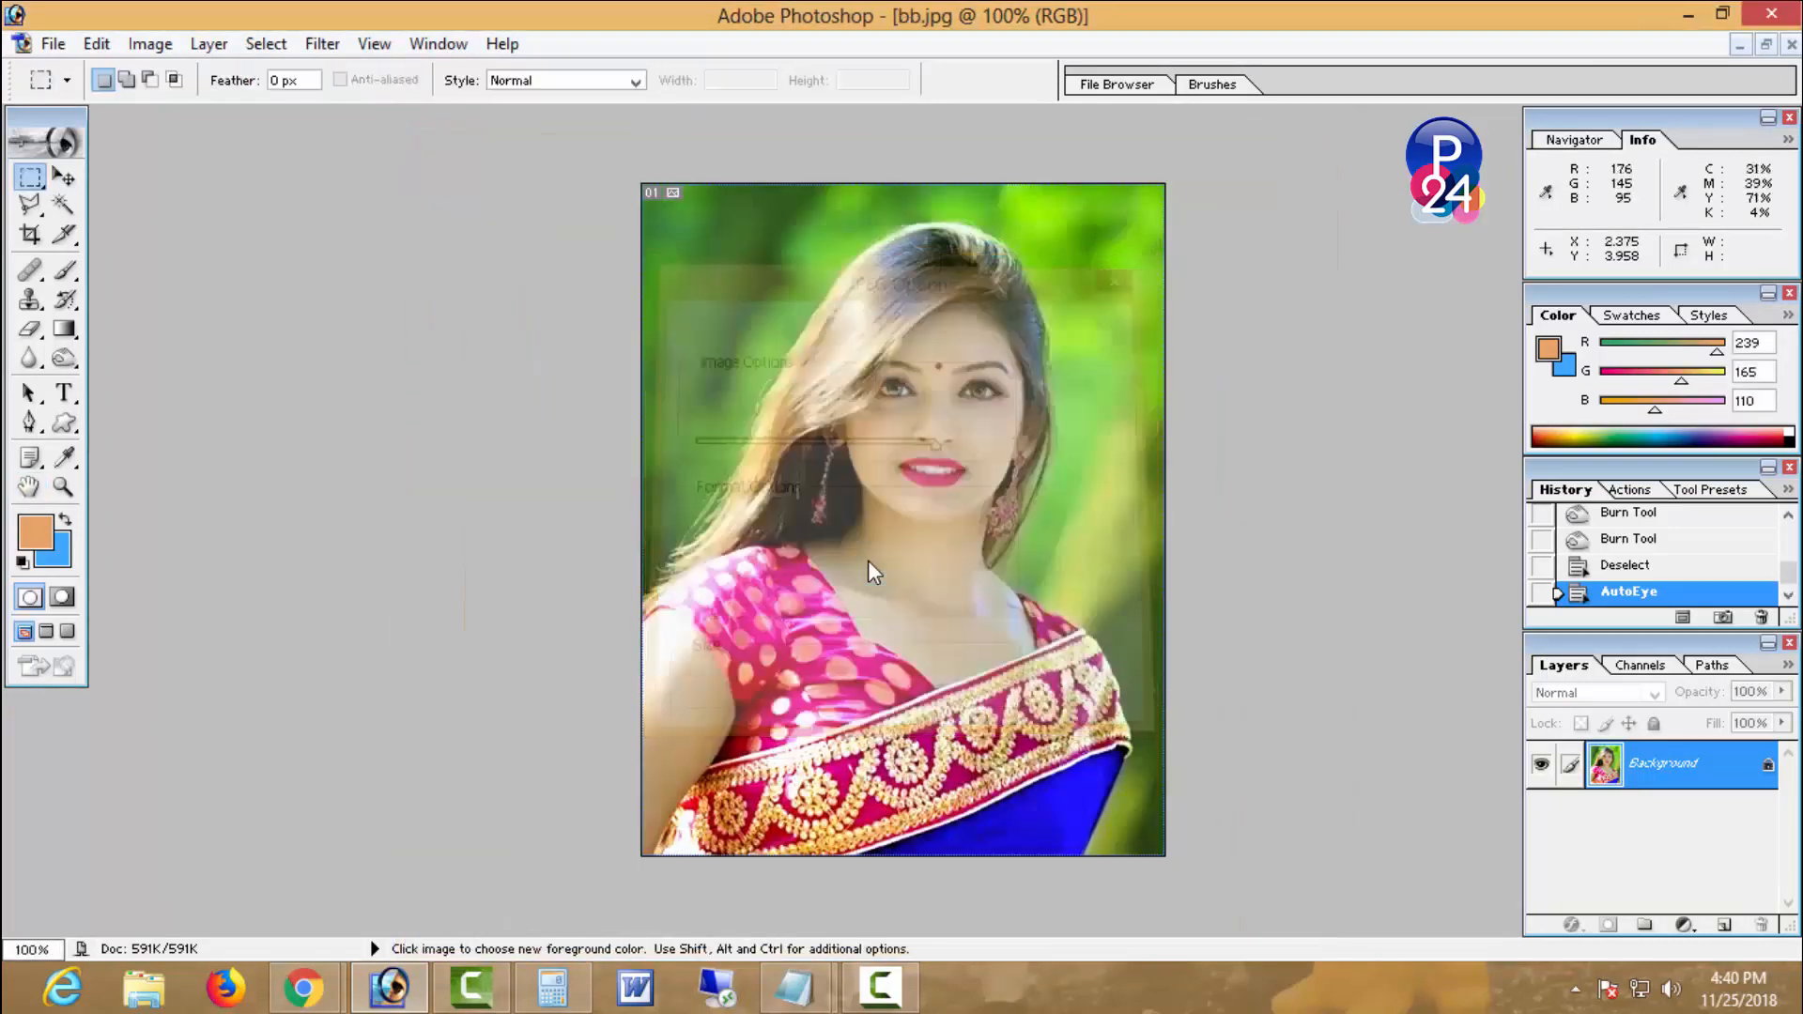
pyautogui.click(1765, 44)
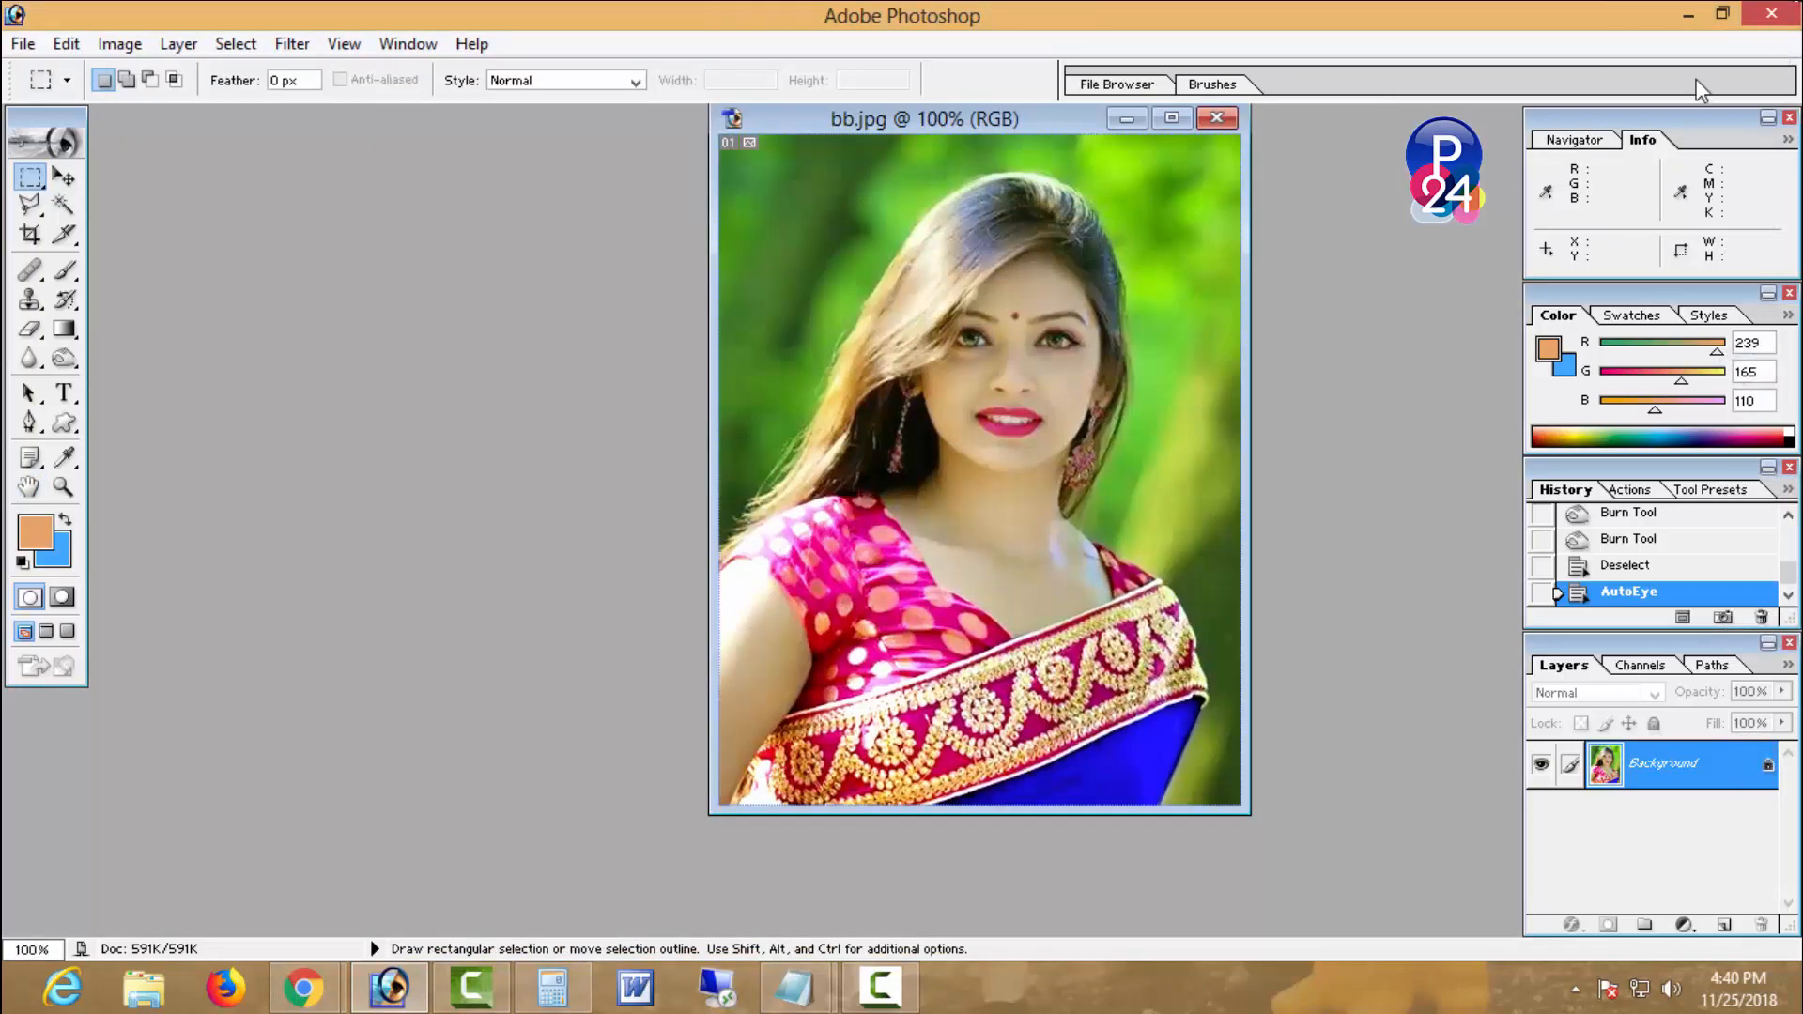
pyautogui.hotkey('ctrl', 'w')
# - Open aa.jpg and bb.jpg together and arrange their windows side by side for a before-and-after comparison
pyautogui.hotkey('ctrl', 'o')
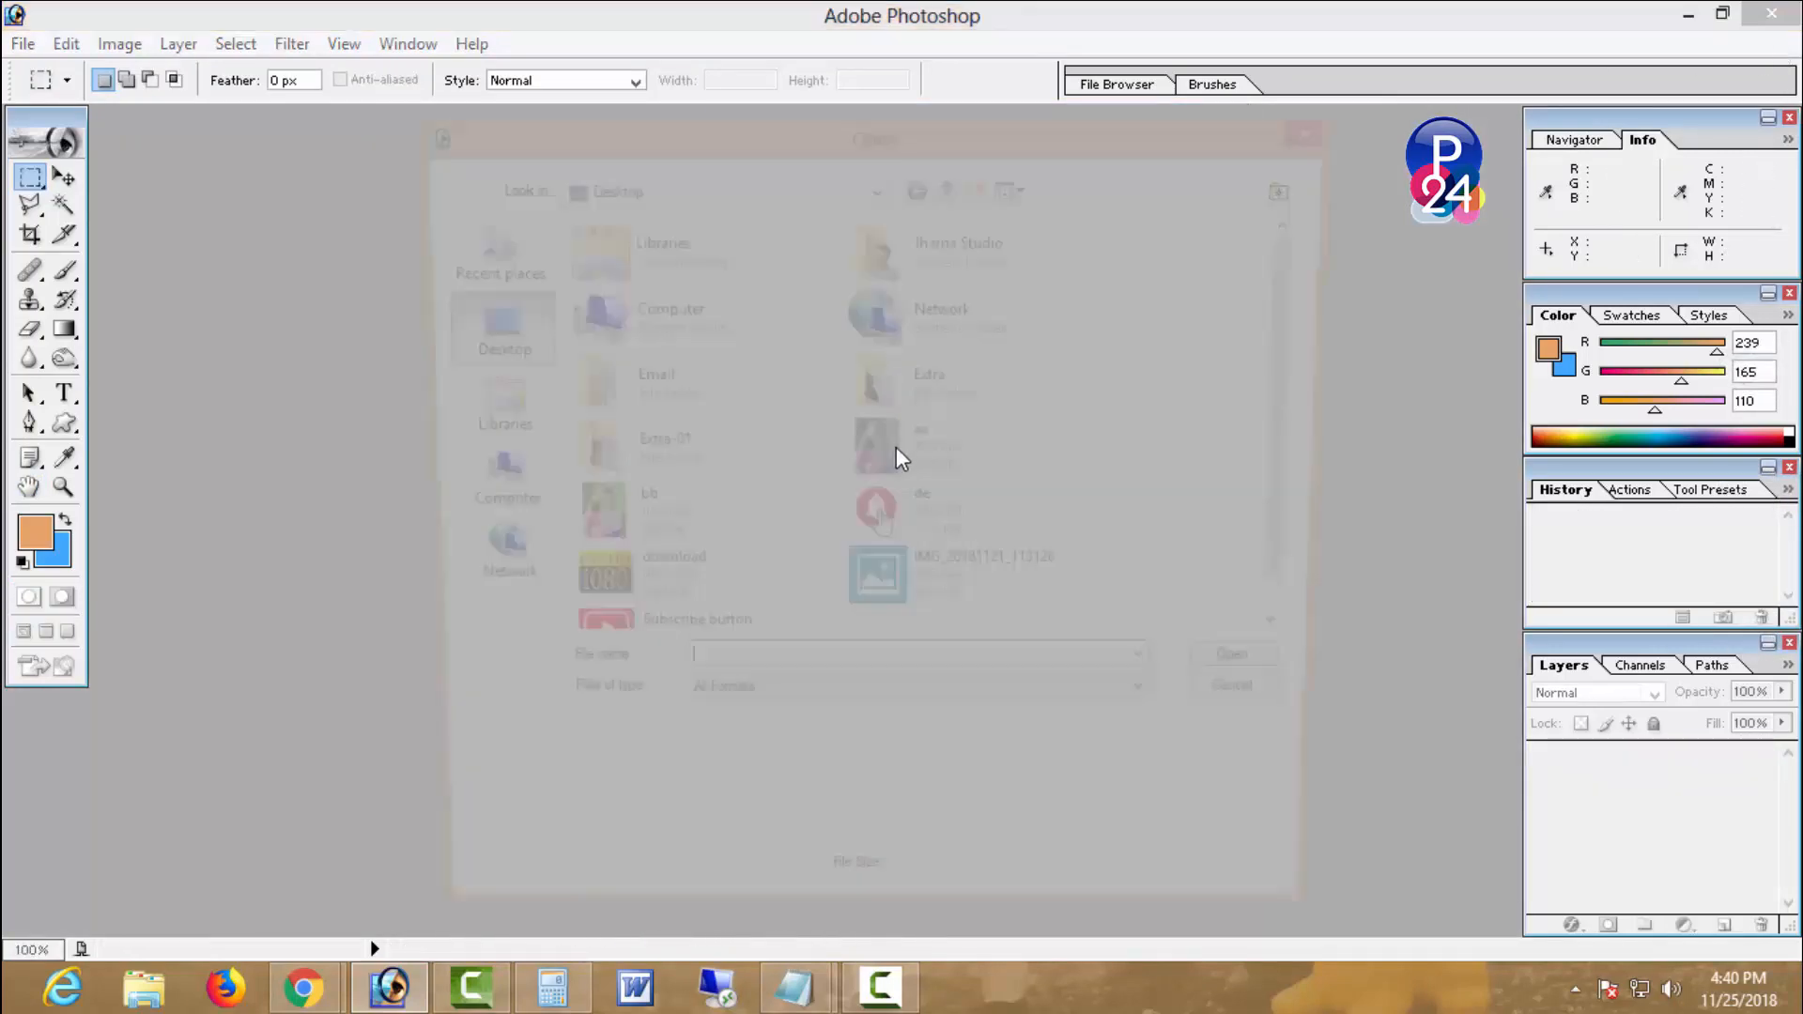
pyautogui.keyDown('ctrl'); pyautogui.click(664, 516); pyautogui.keyUp('ctrl')
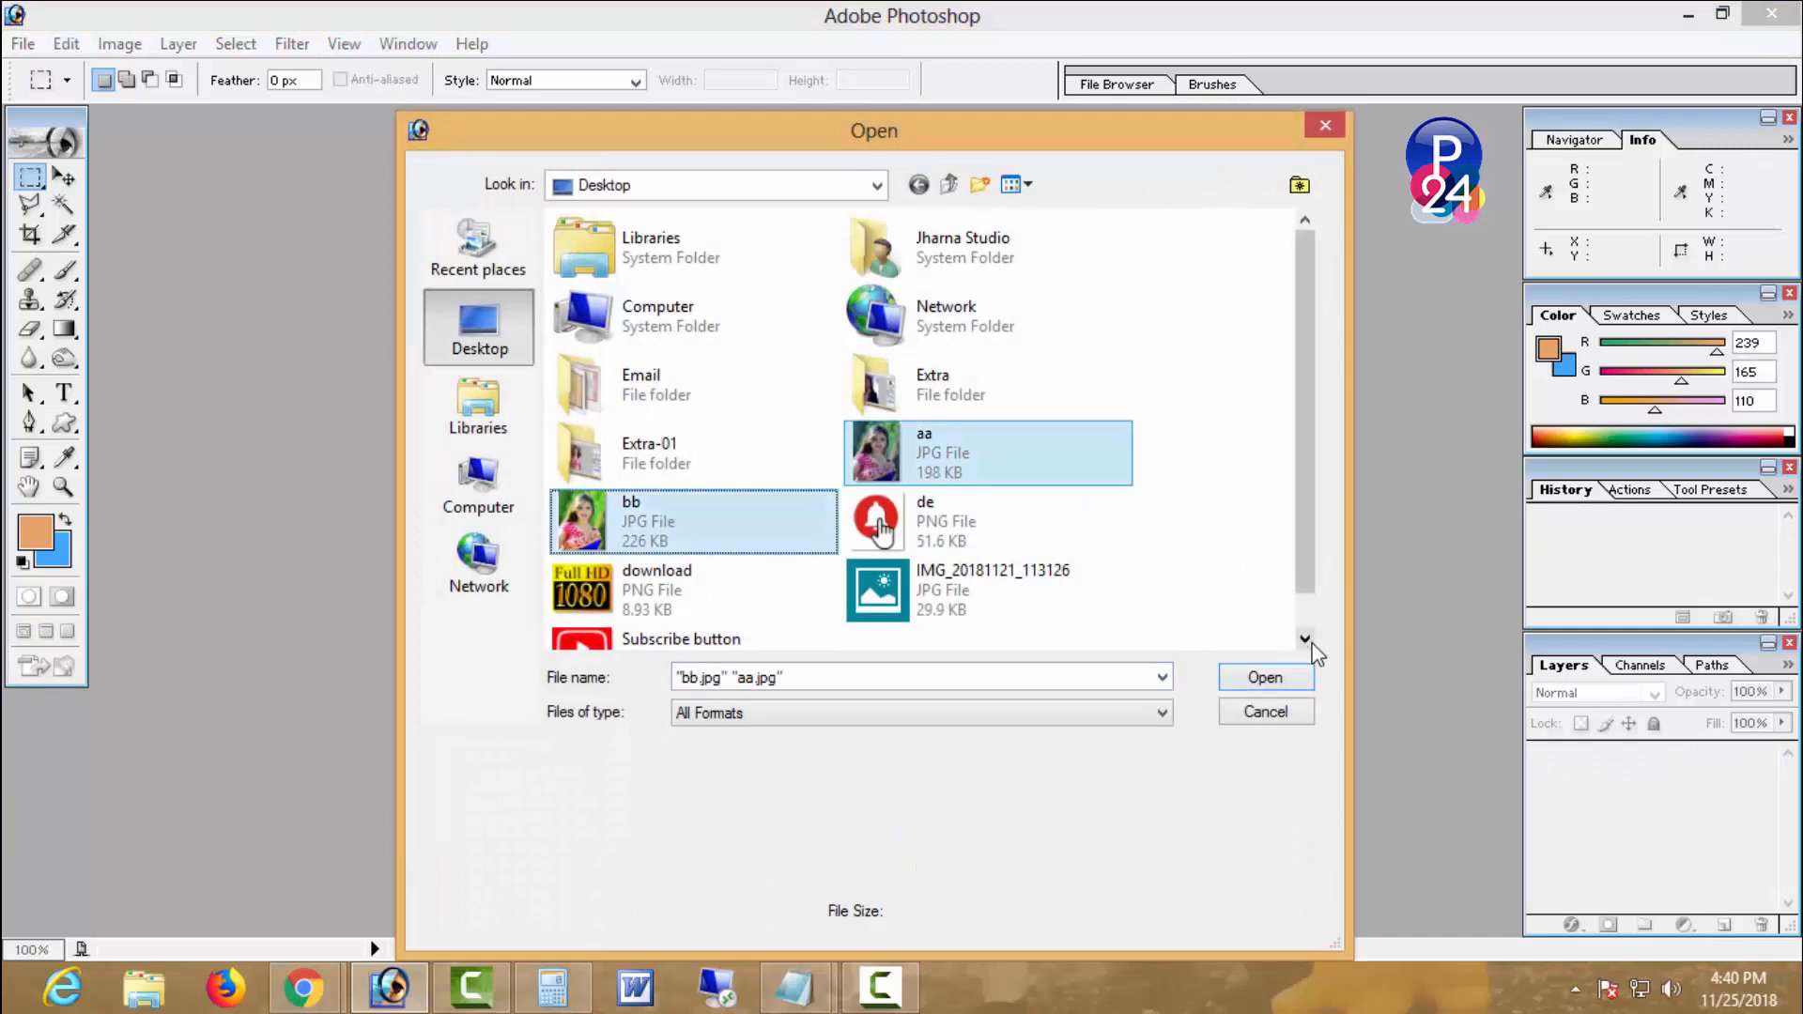
pyautogui.click(1261, 677)
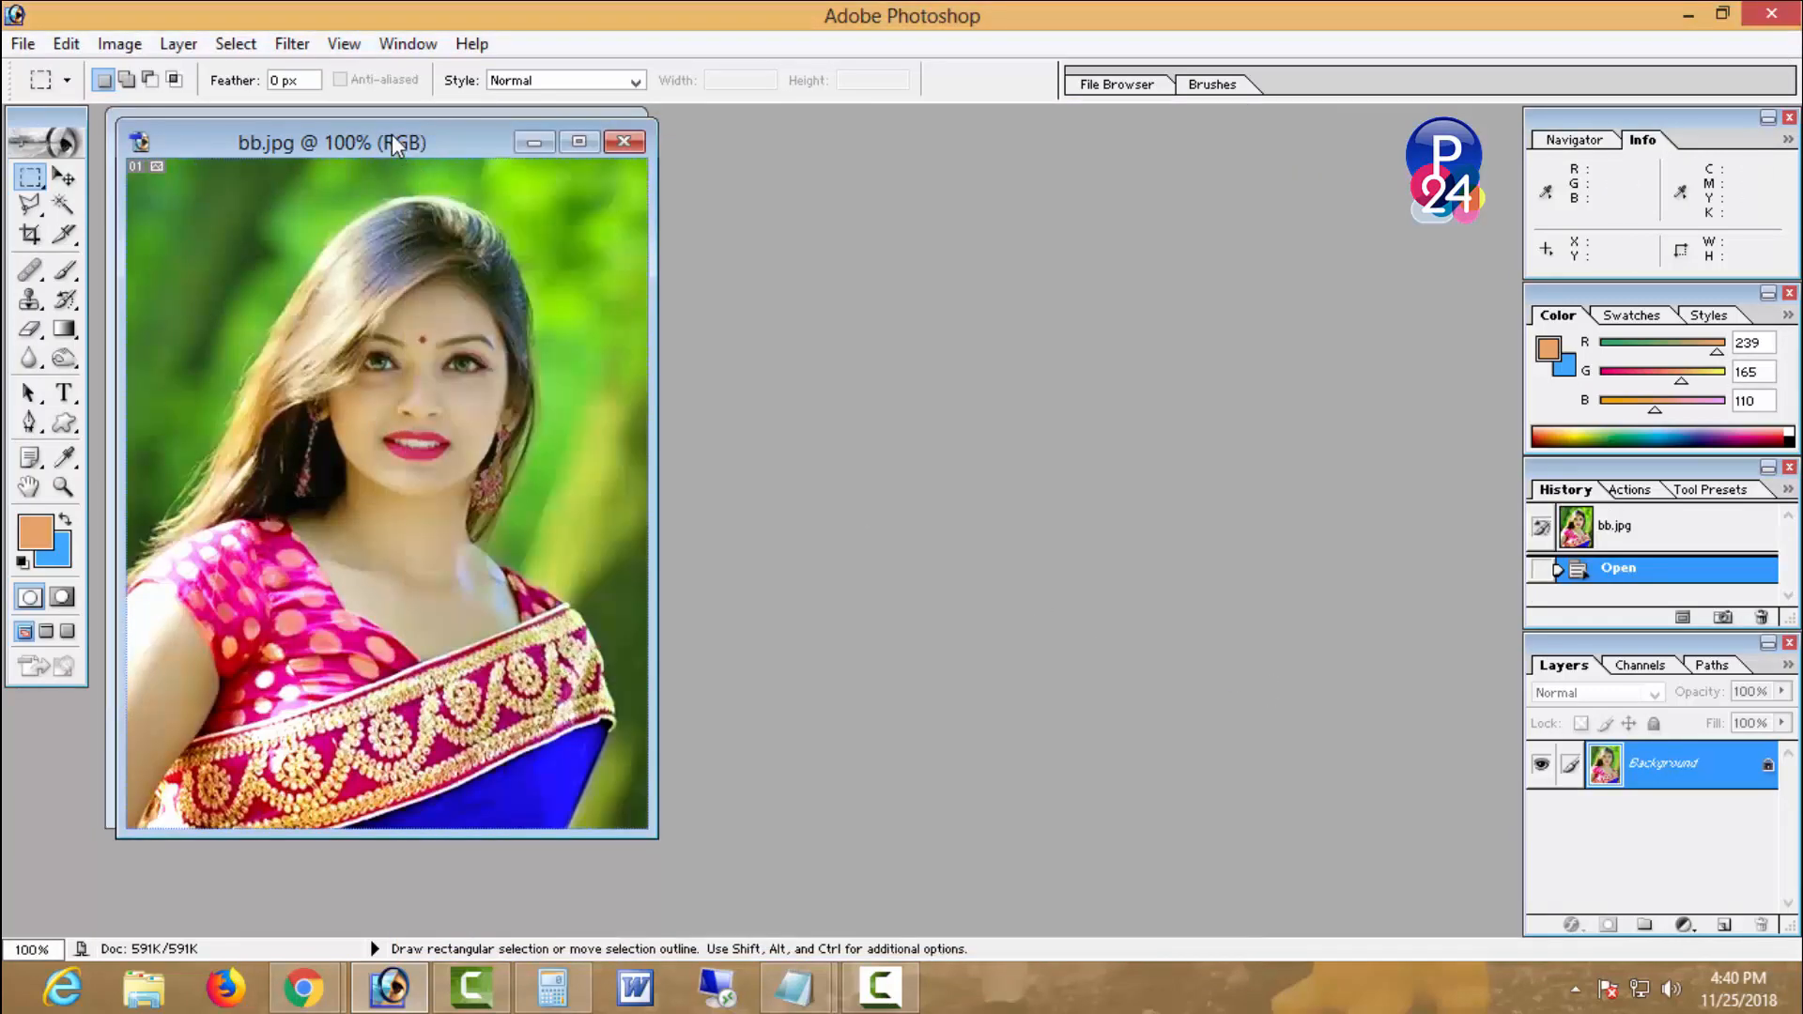
pyautogui.moveTo(393, 136); pyautogui.dragTo(920, 123)
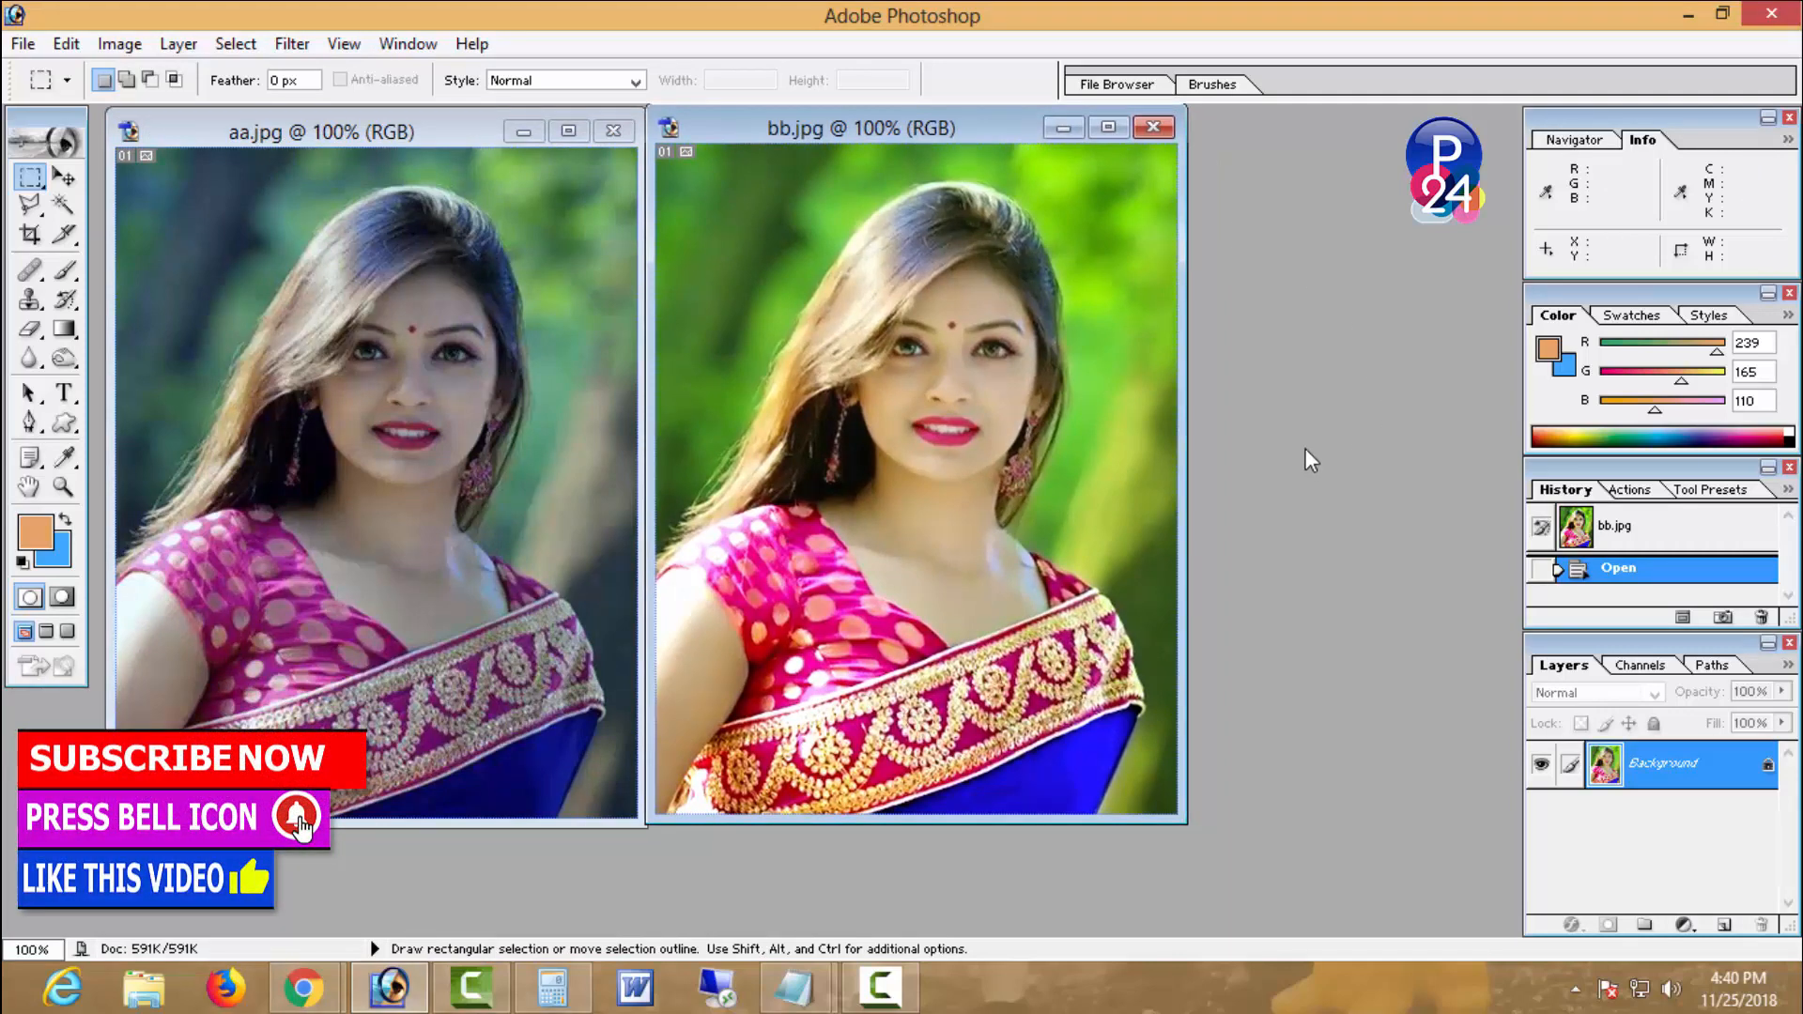
pyautogui.press('ctrl')
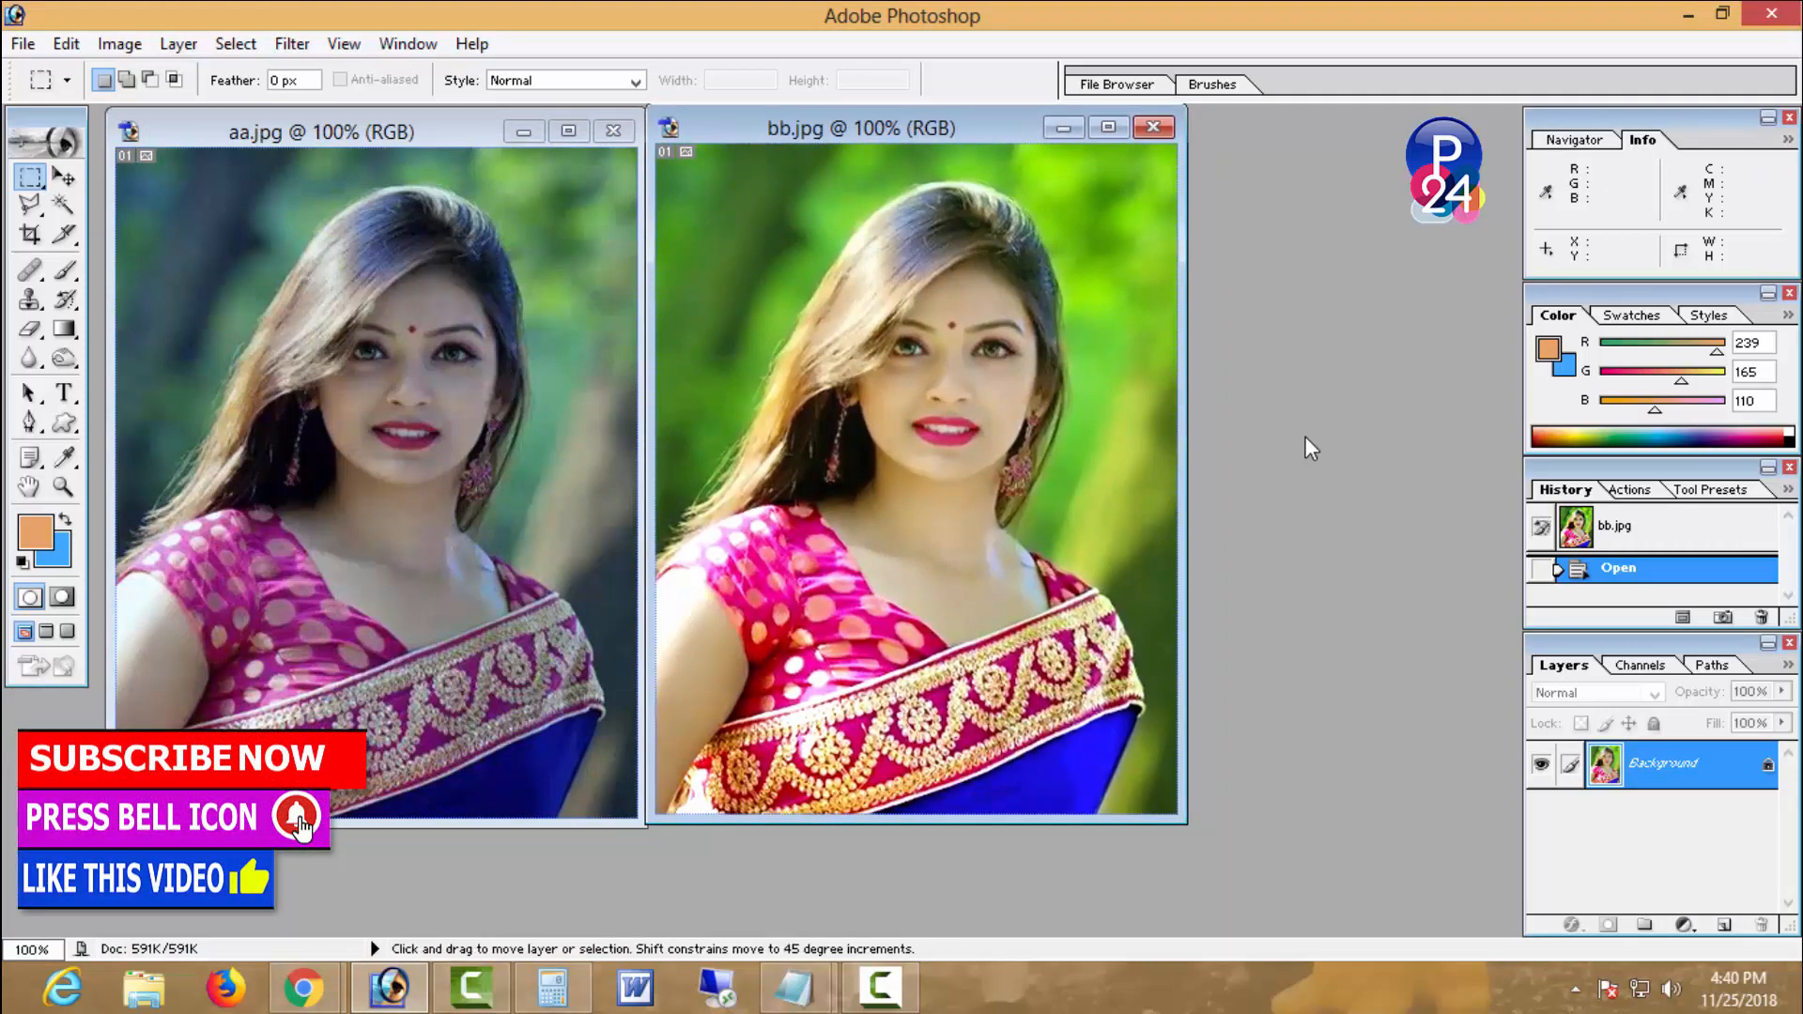
# - Create a new white RGB document with the 1920 x 1080 HDTV 1080i preset, keeping both photo windows accessible
pyautogui.hotkey('ctrl', 'n')
pyautogui.click(1032, 395)
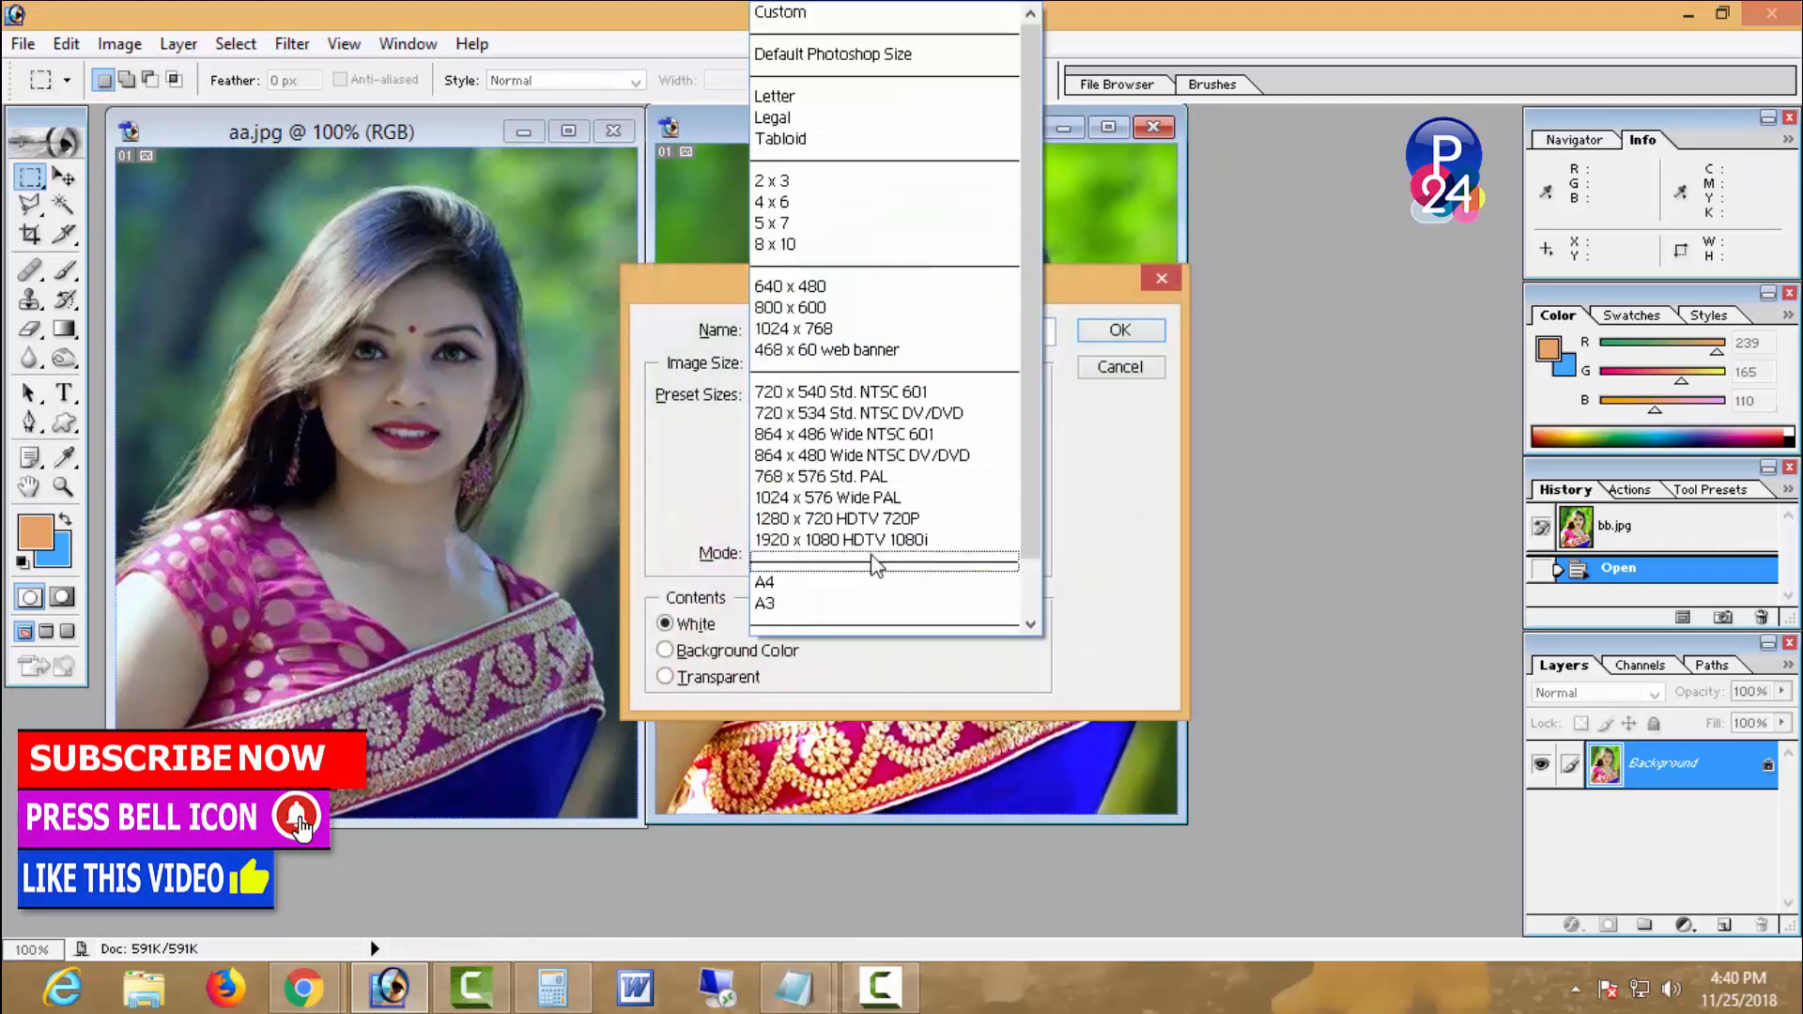
pyautogui.click(878, 548)
pyautogui.press('Return')
pyautogui.moveTo(798, 153); pyautogui.dragTo(798, 293)
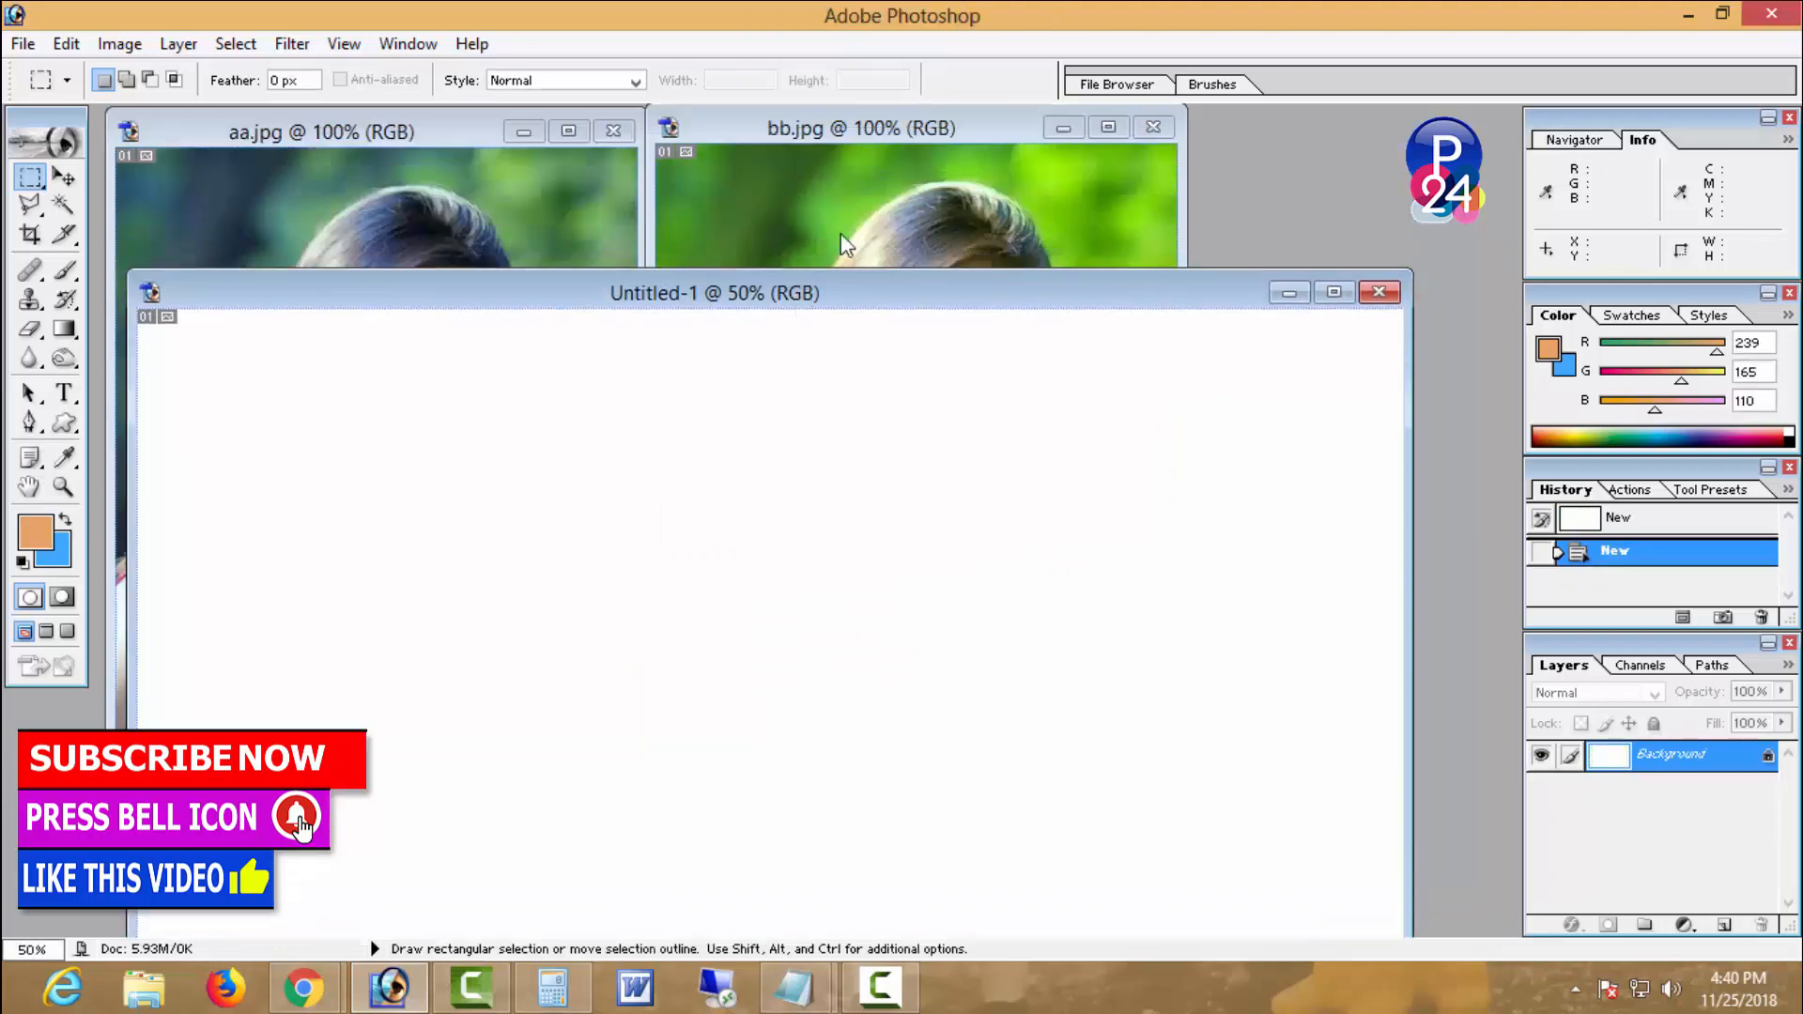
# - Copy the entire bb.jpg image and paste it into the new 1920 x 1080 document
pyautogui.click(869, 131)
pyautogui.hotkey('ctrl', 'a')
pyautogui.hotkey('ctrl', 'c')
pyautogui.click(1203, 366)
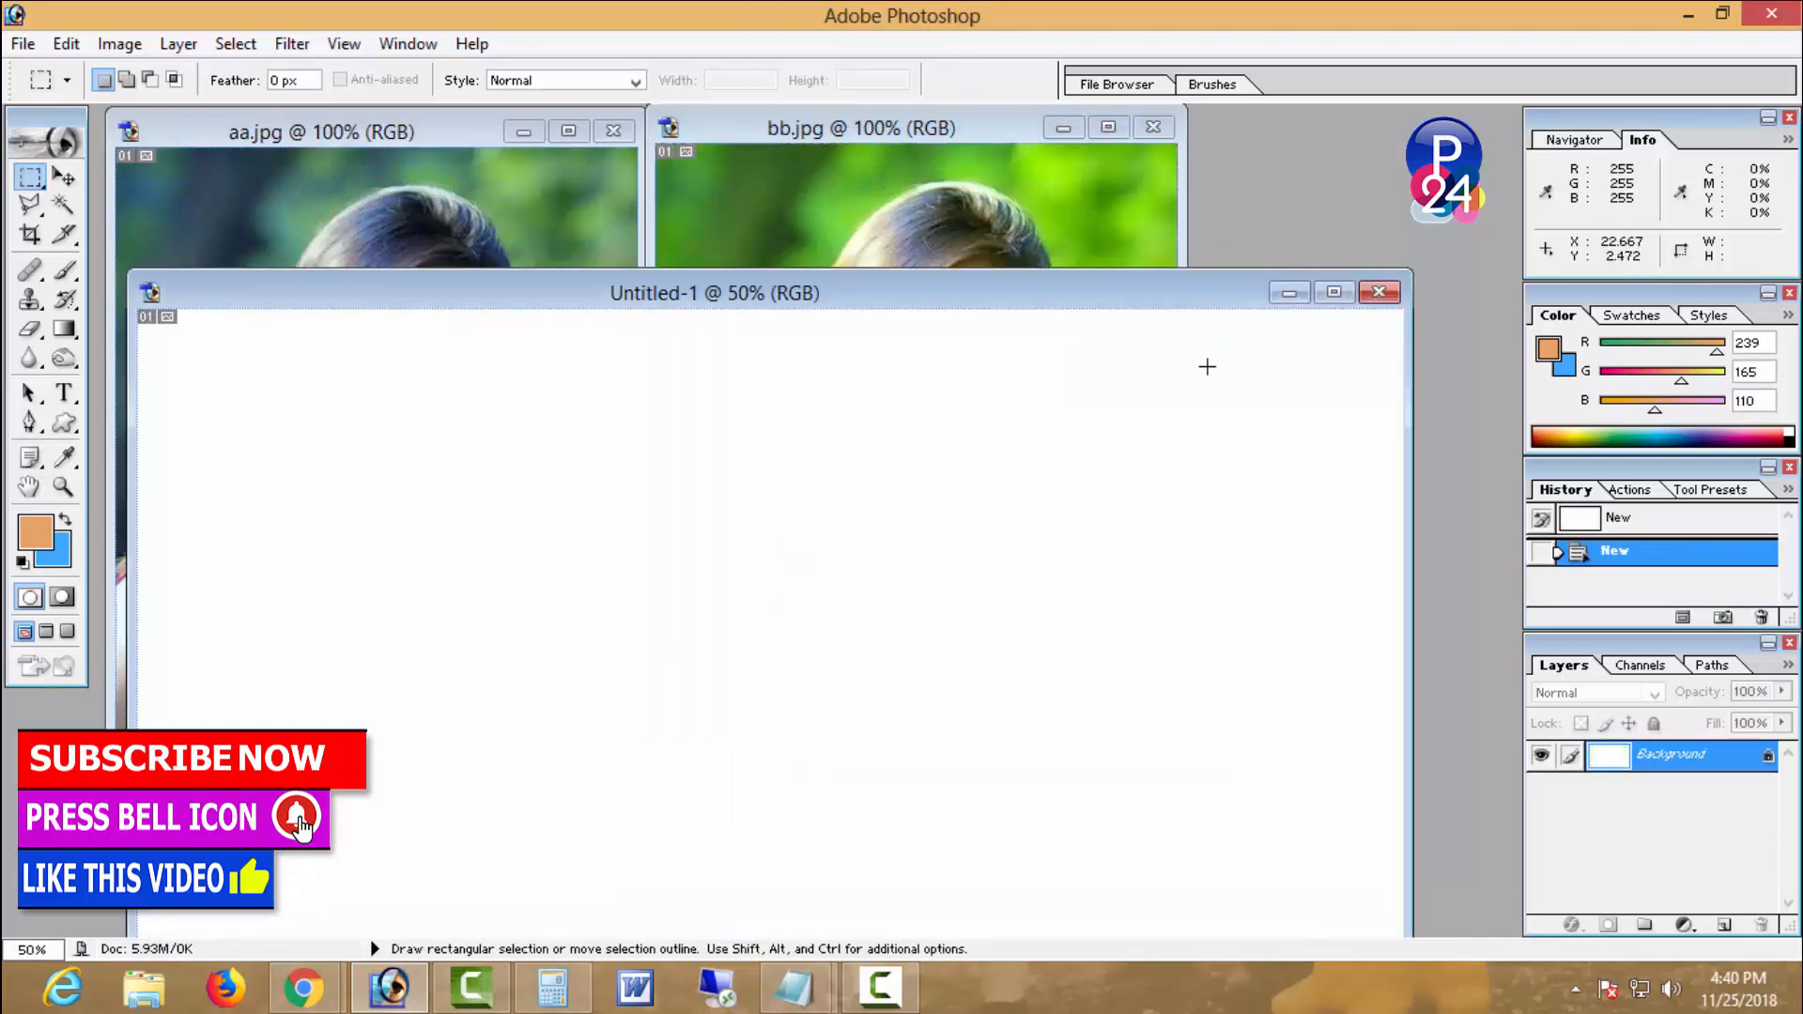
pyautogui.moveTo(1175, 298); pyautogui.dragTo(1162, 154)
pyautogui.hotkey('ctrl', 'v')
# - Scale the pasted retouched photo to about 213.7% and place it against the canvas's right edge, filling the full height
pyautogui.hotkey('ctrl', 't')
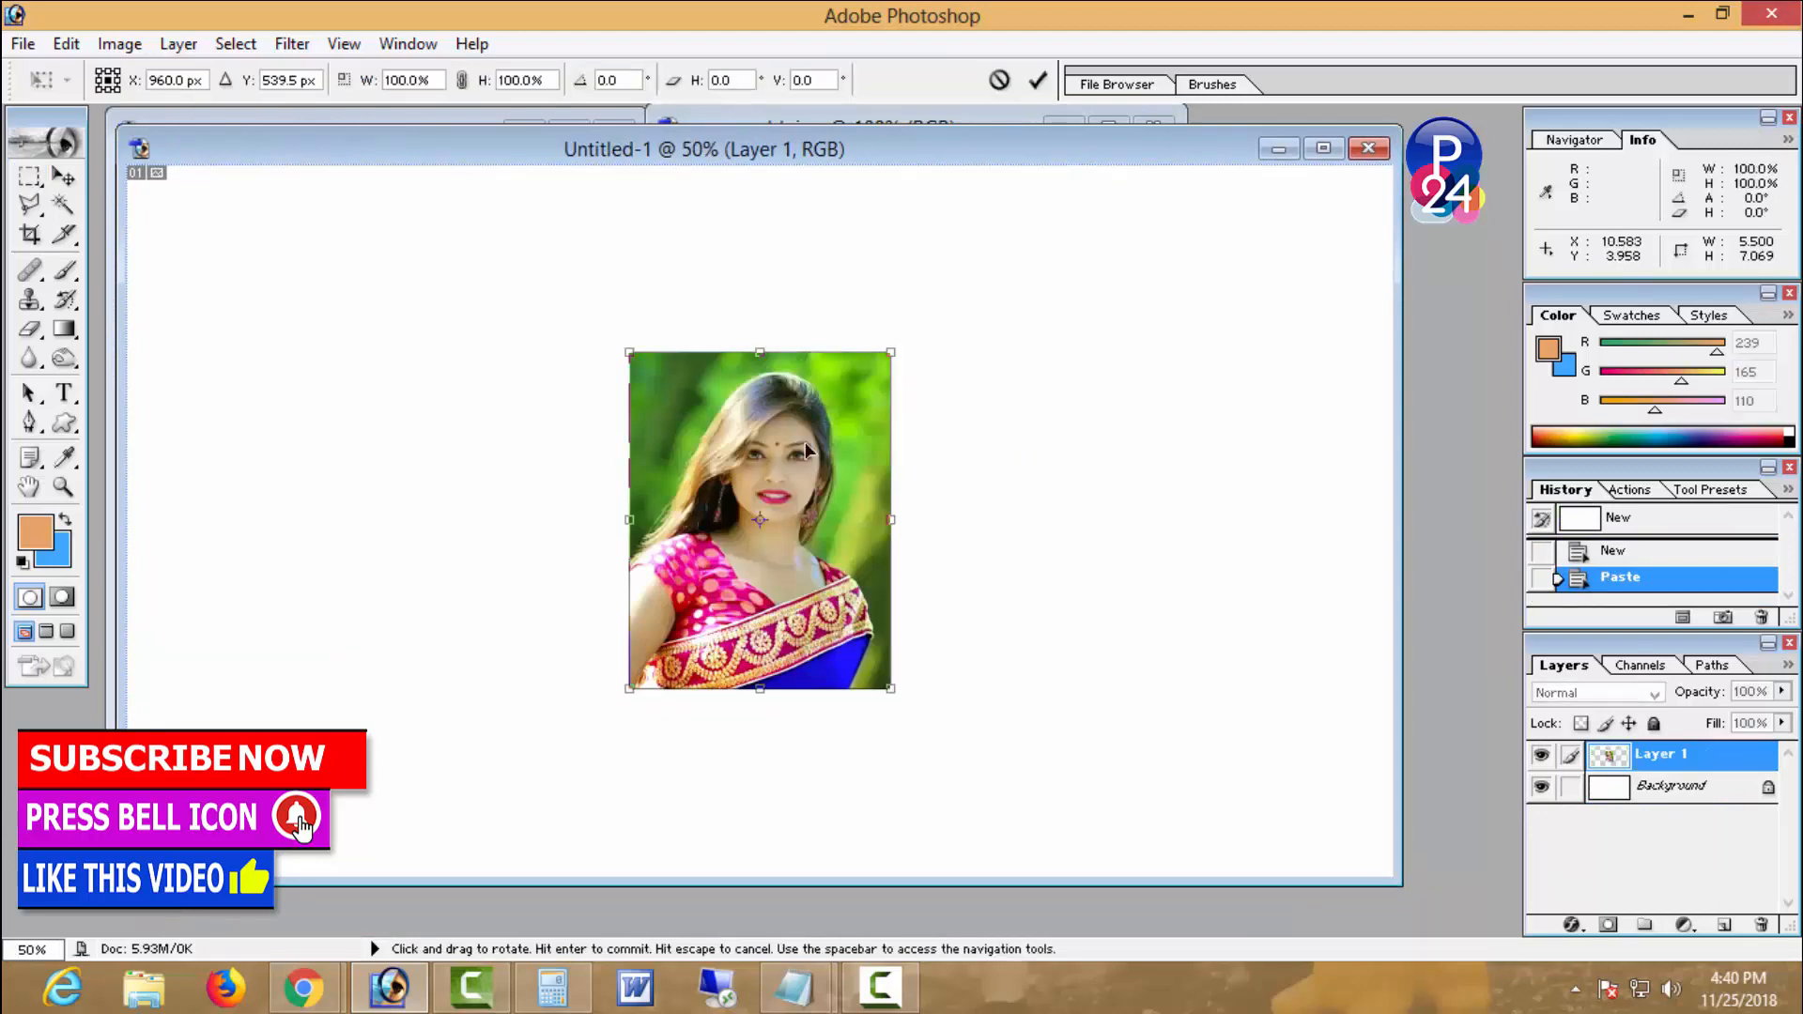
pyautogui.moveTo(895, 344); pyautogui.dragTo(1051, 215)
pyautogui.moveTo(774, 399); pyautogui.dragTo(1130, 367)
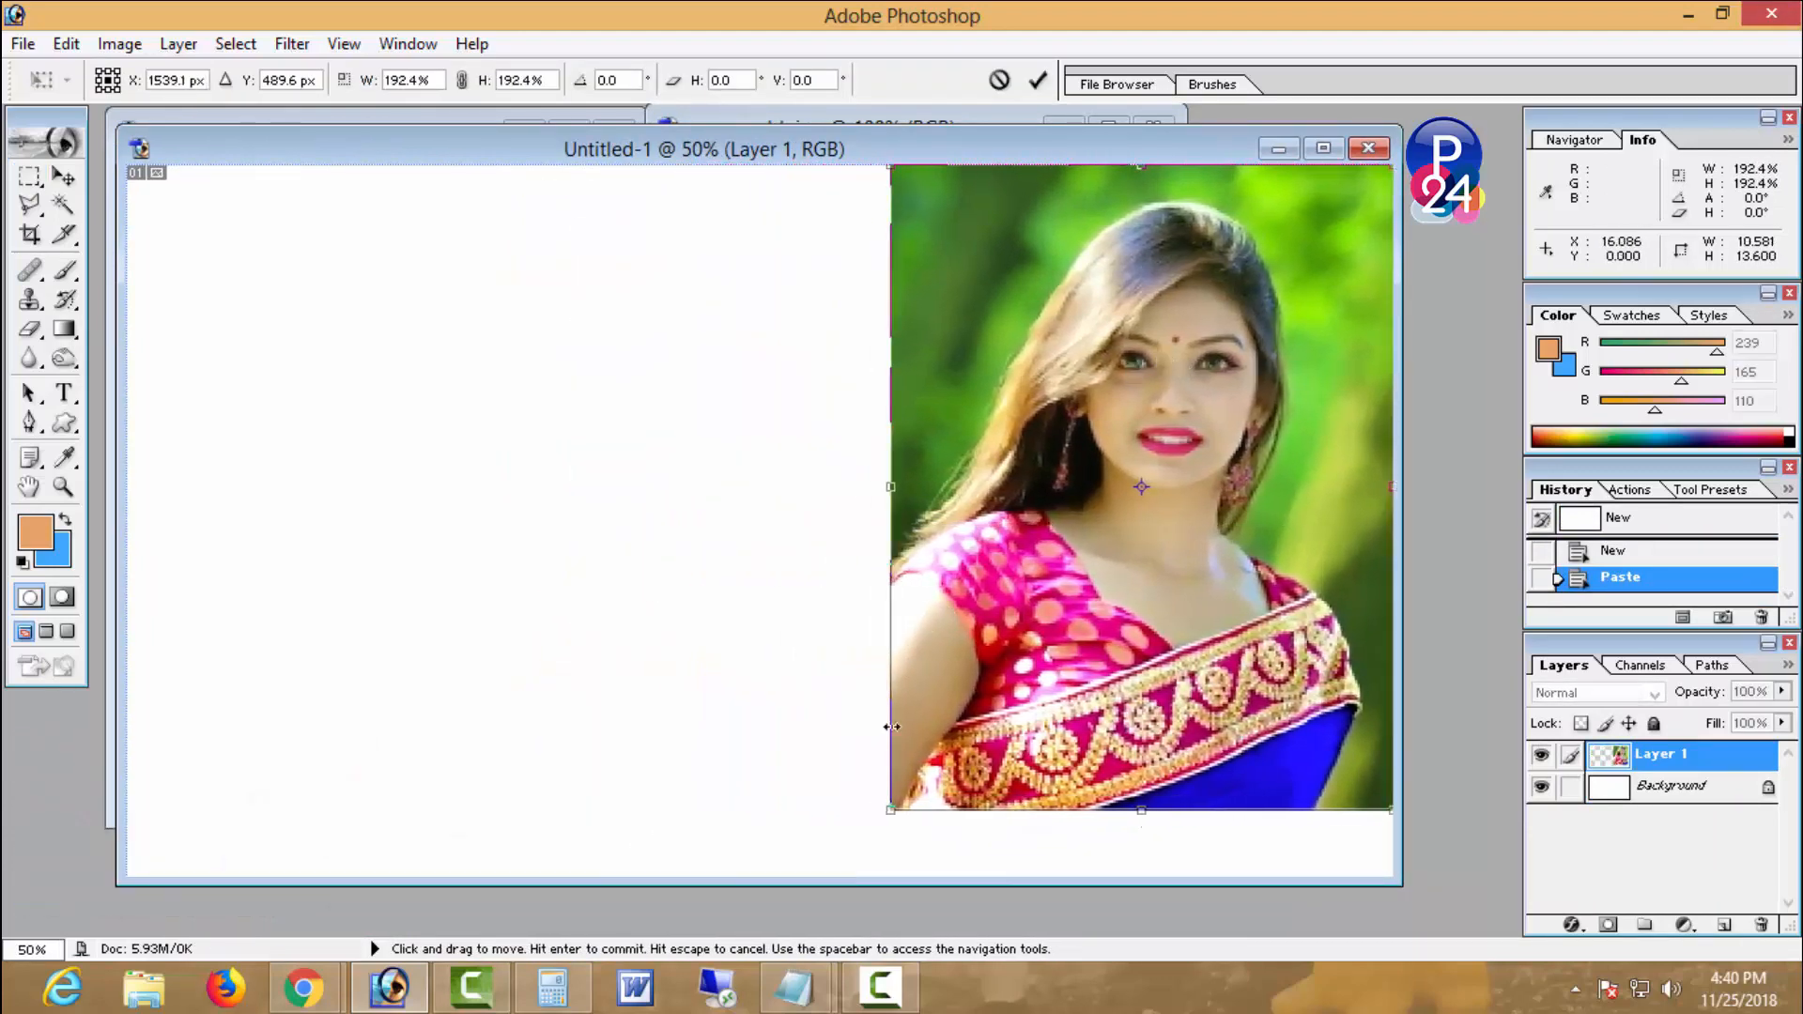
pyautogui.moveTo(890, 810); pyautogui.dragTo(814, 869)
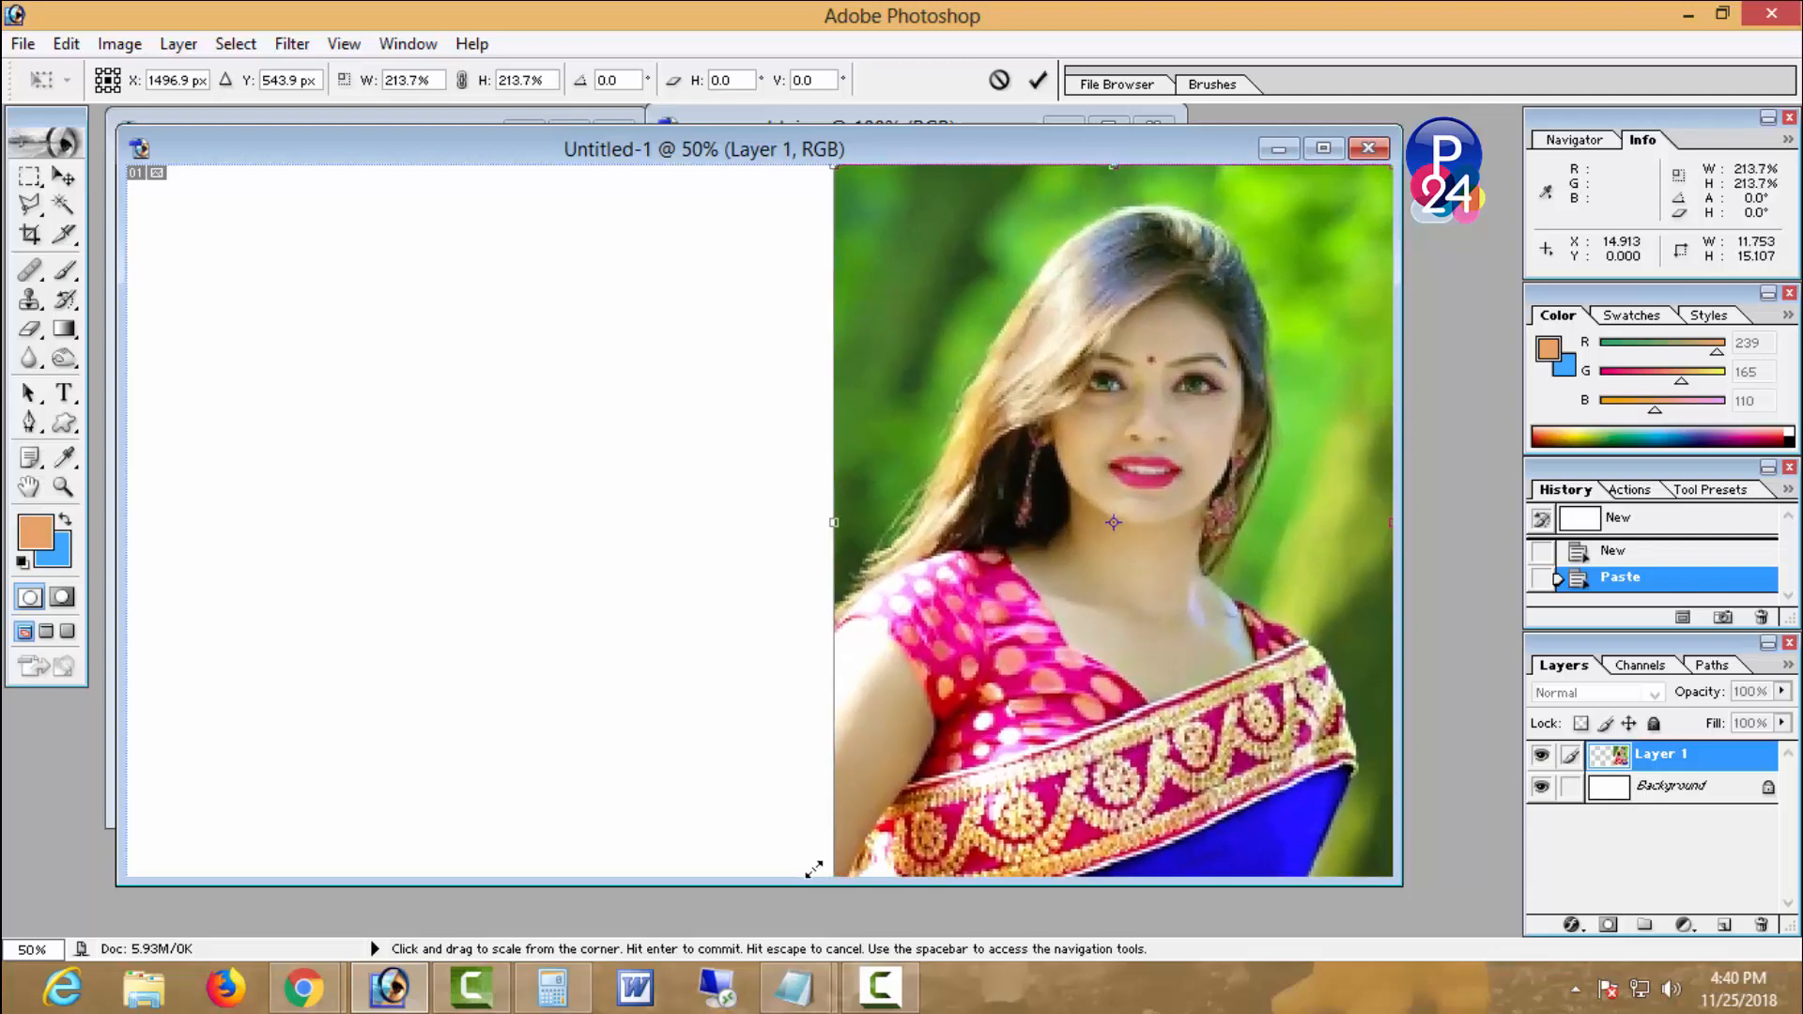
pyautogui.press('Return')
# - Copy the entire original aa.jpg image and paste it into the 1920 x 1080 document as another layer
pyautogui.moveTo(709, 156); pyautogui.dragTo(976, 332)
pyautogui.click(362, 239)
pyautogui.hotkey('ctrl', 'a')
pyautogui.click(872, 437)
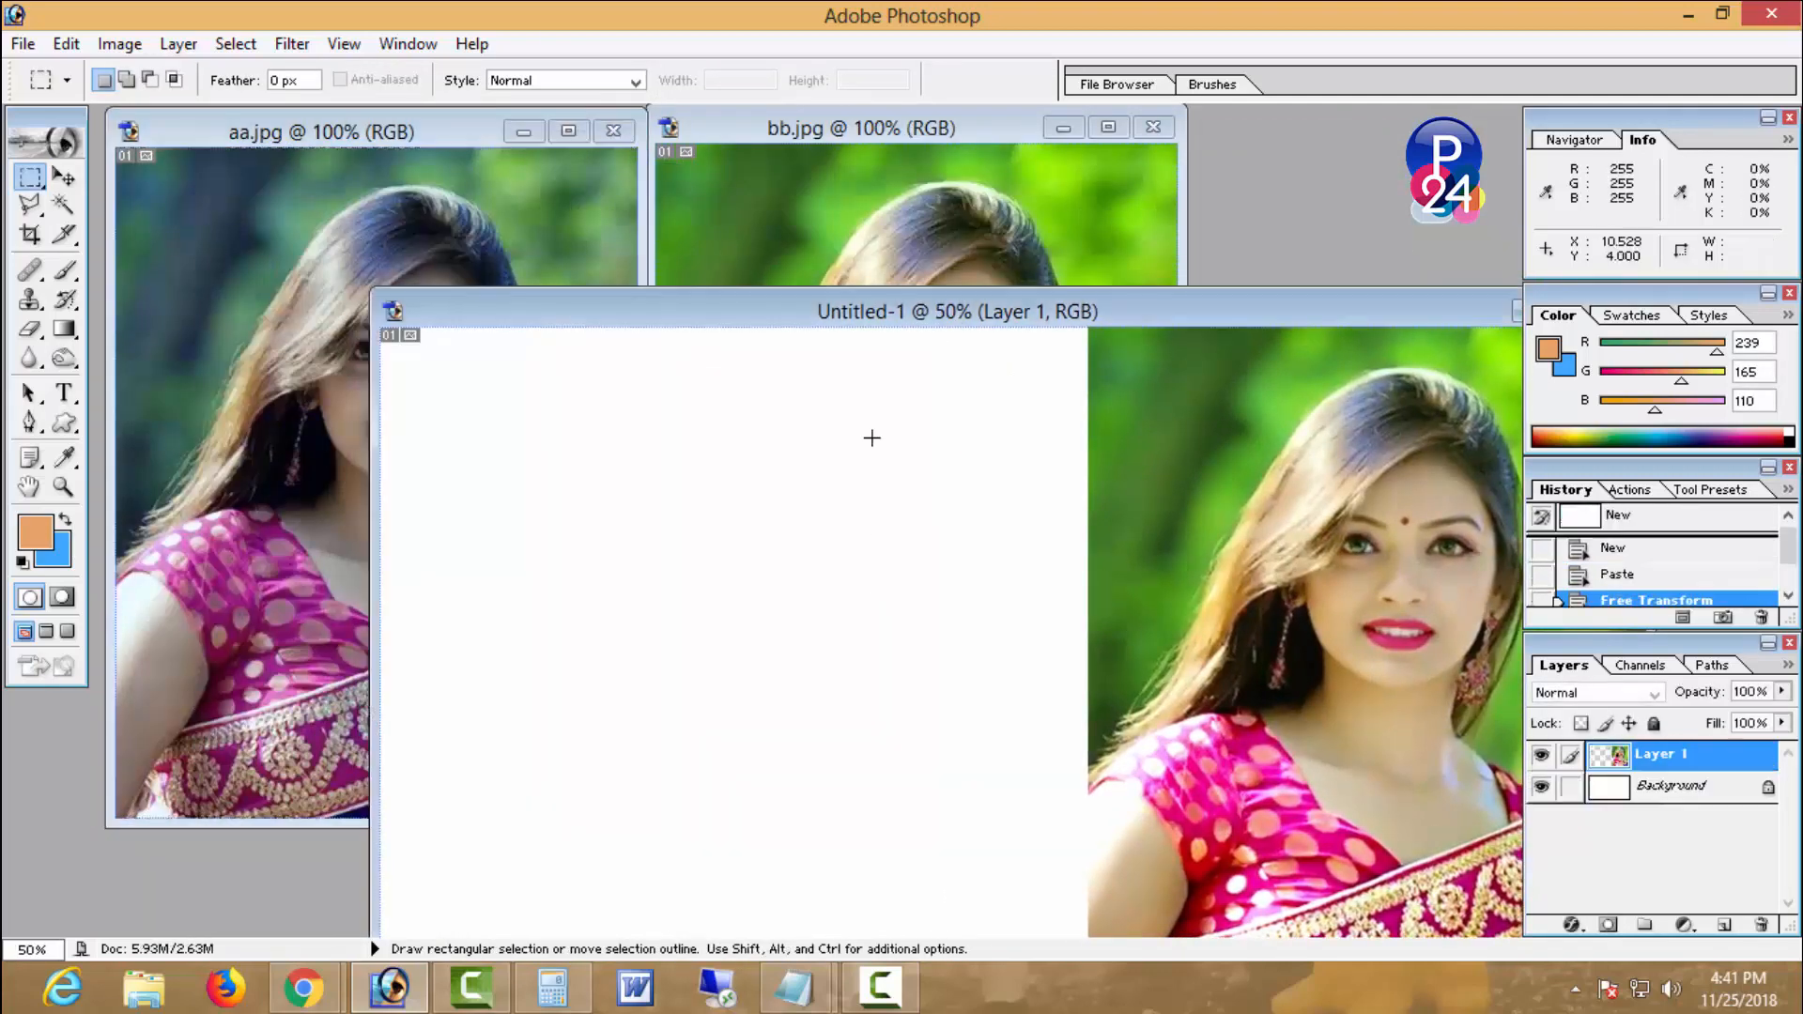
pyautogui.moveTo(857, 330); pyautogui.dragTo(721, 158)
pyautogui.hotkey('ctrl', 'v')
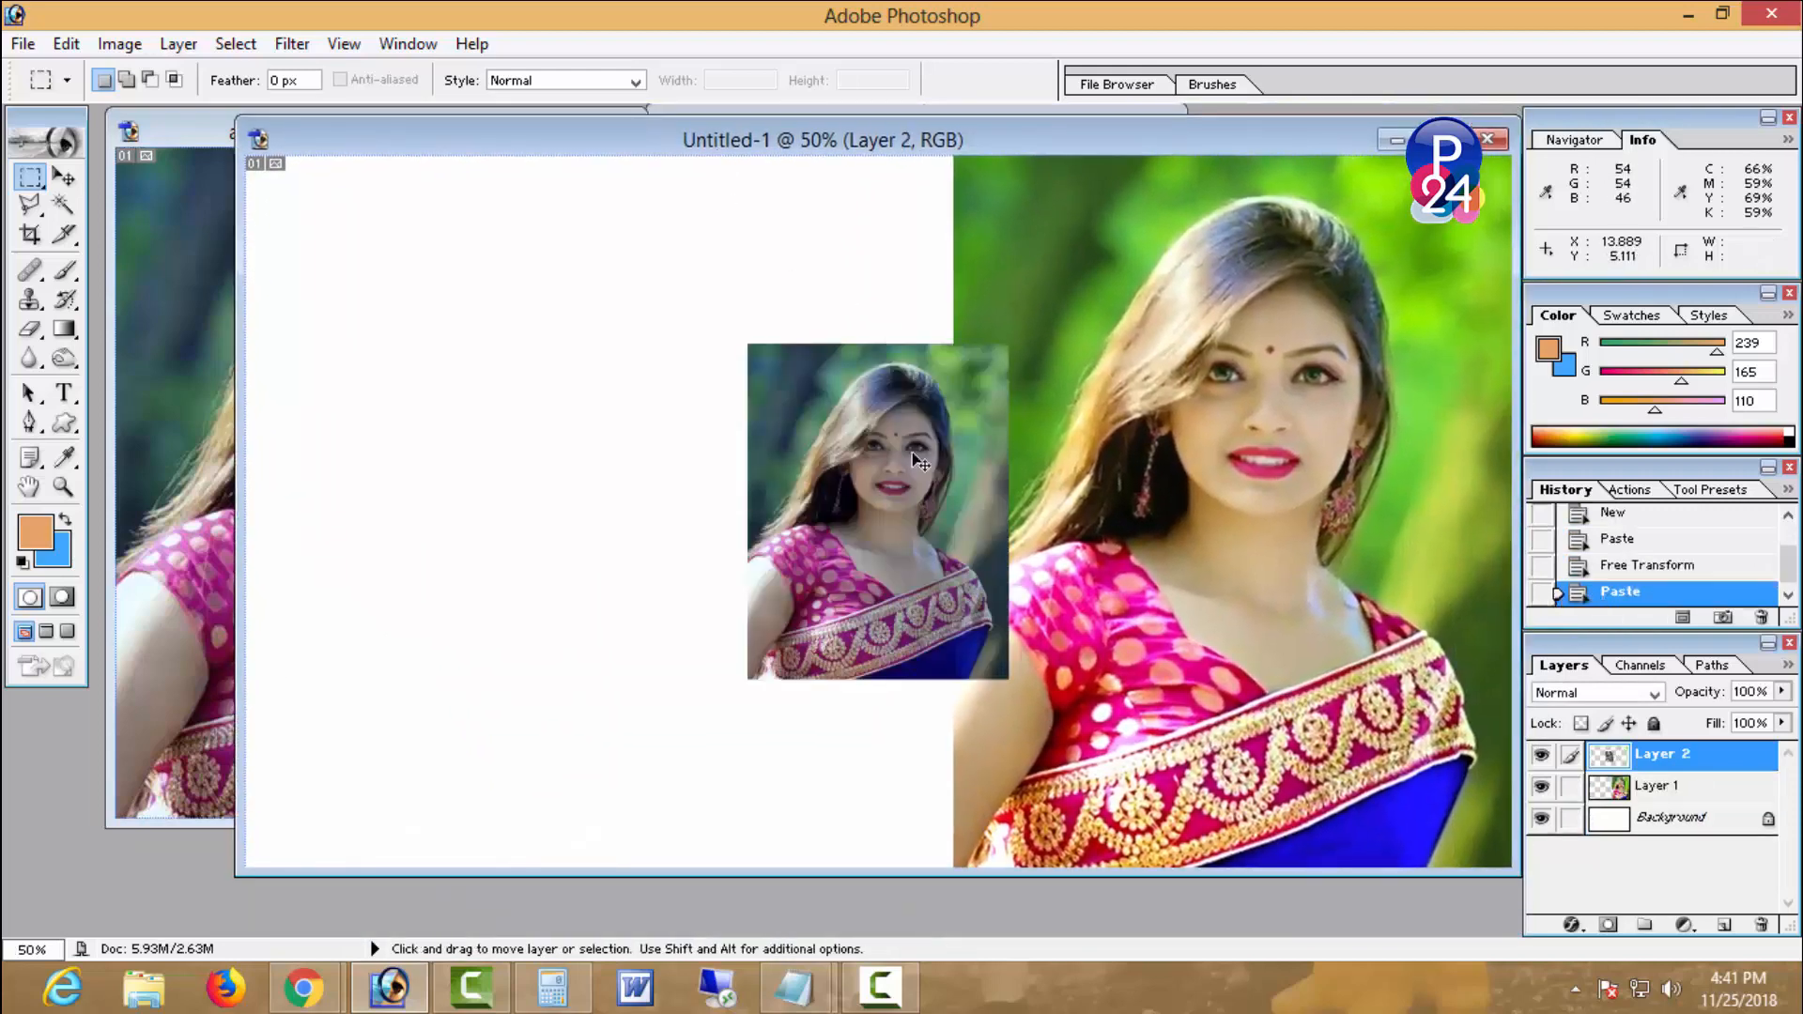
# - Scale the pasted original photo to about 213.9% and place it against the canvas's left edge, filling the full height
pyautogui.hotkey('ctrl', 't')
pyautogui.moveTo(552, 376); pyautogui.dragTo(275, 272)
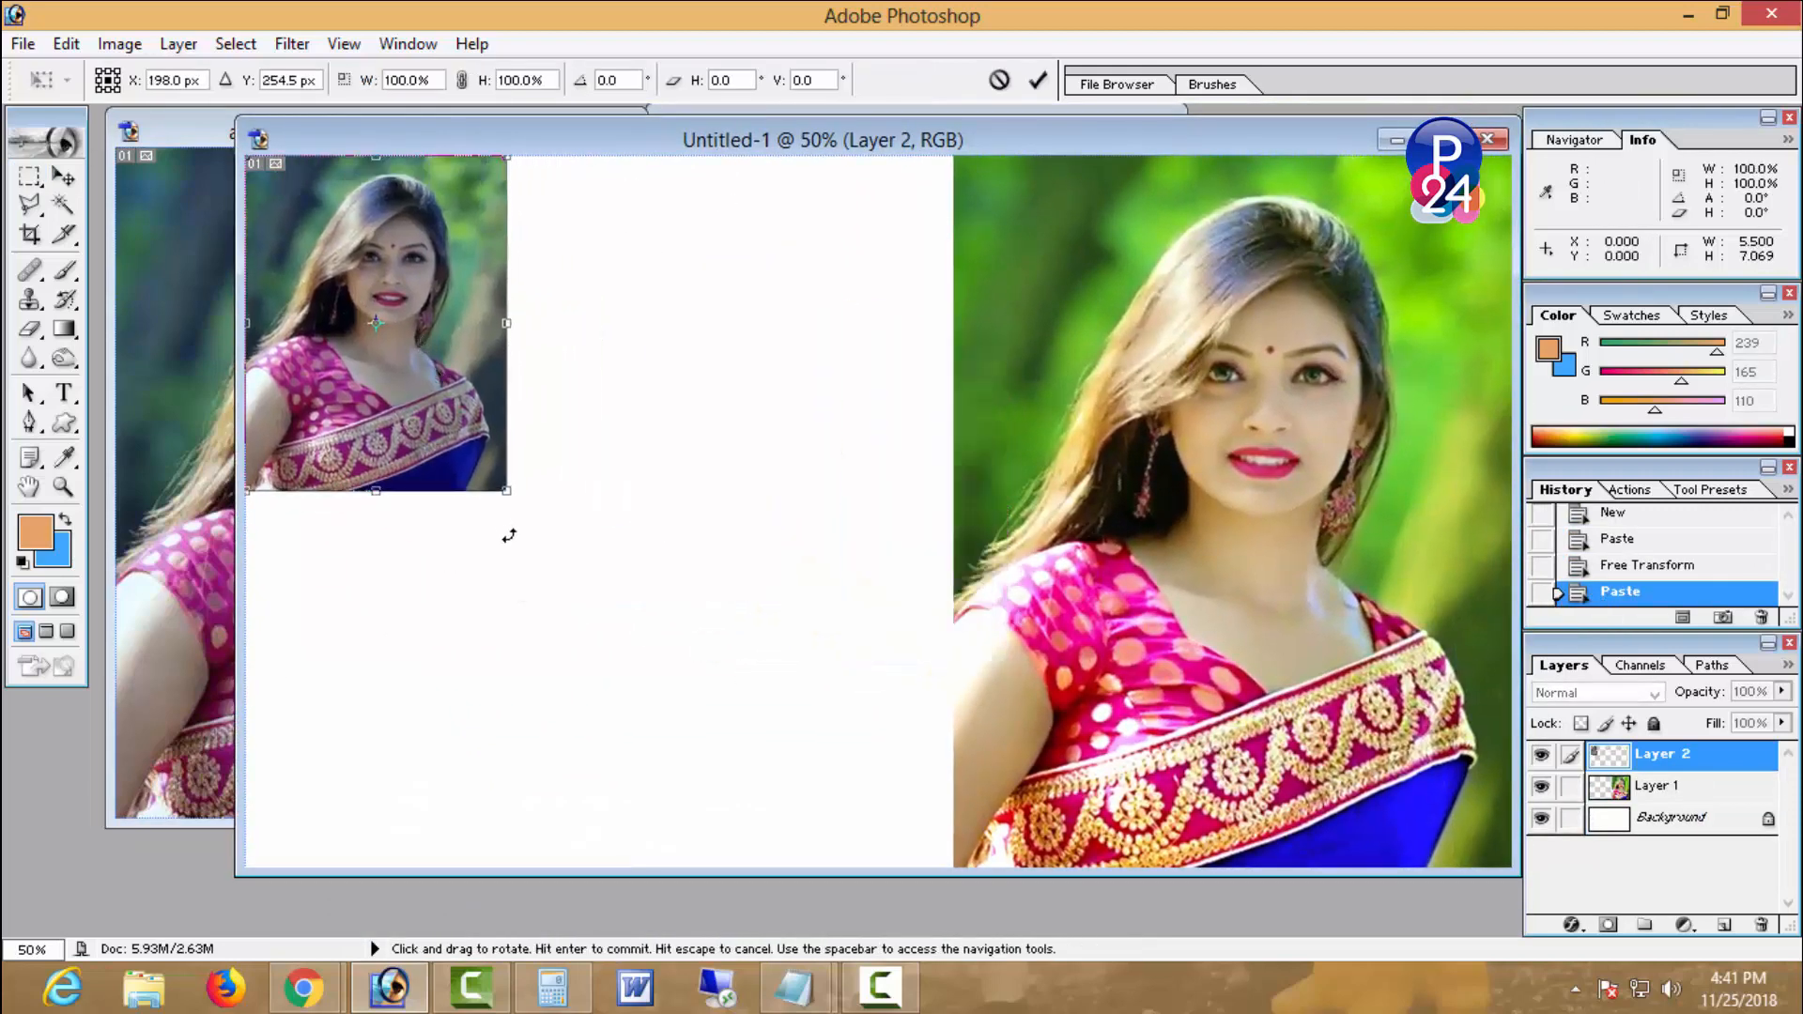
pyautogui.moveTo(505, 486); pyautogui.dragTo(867, 817)
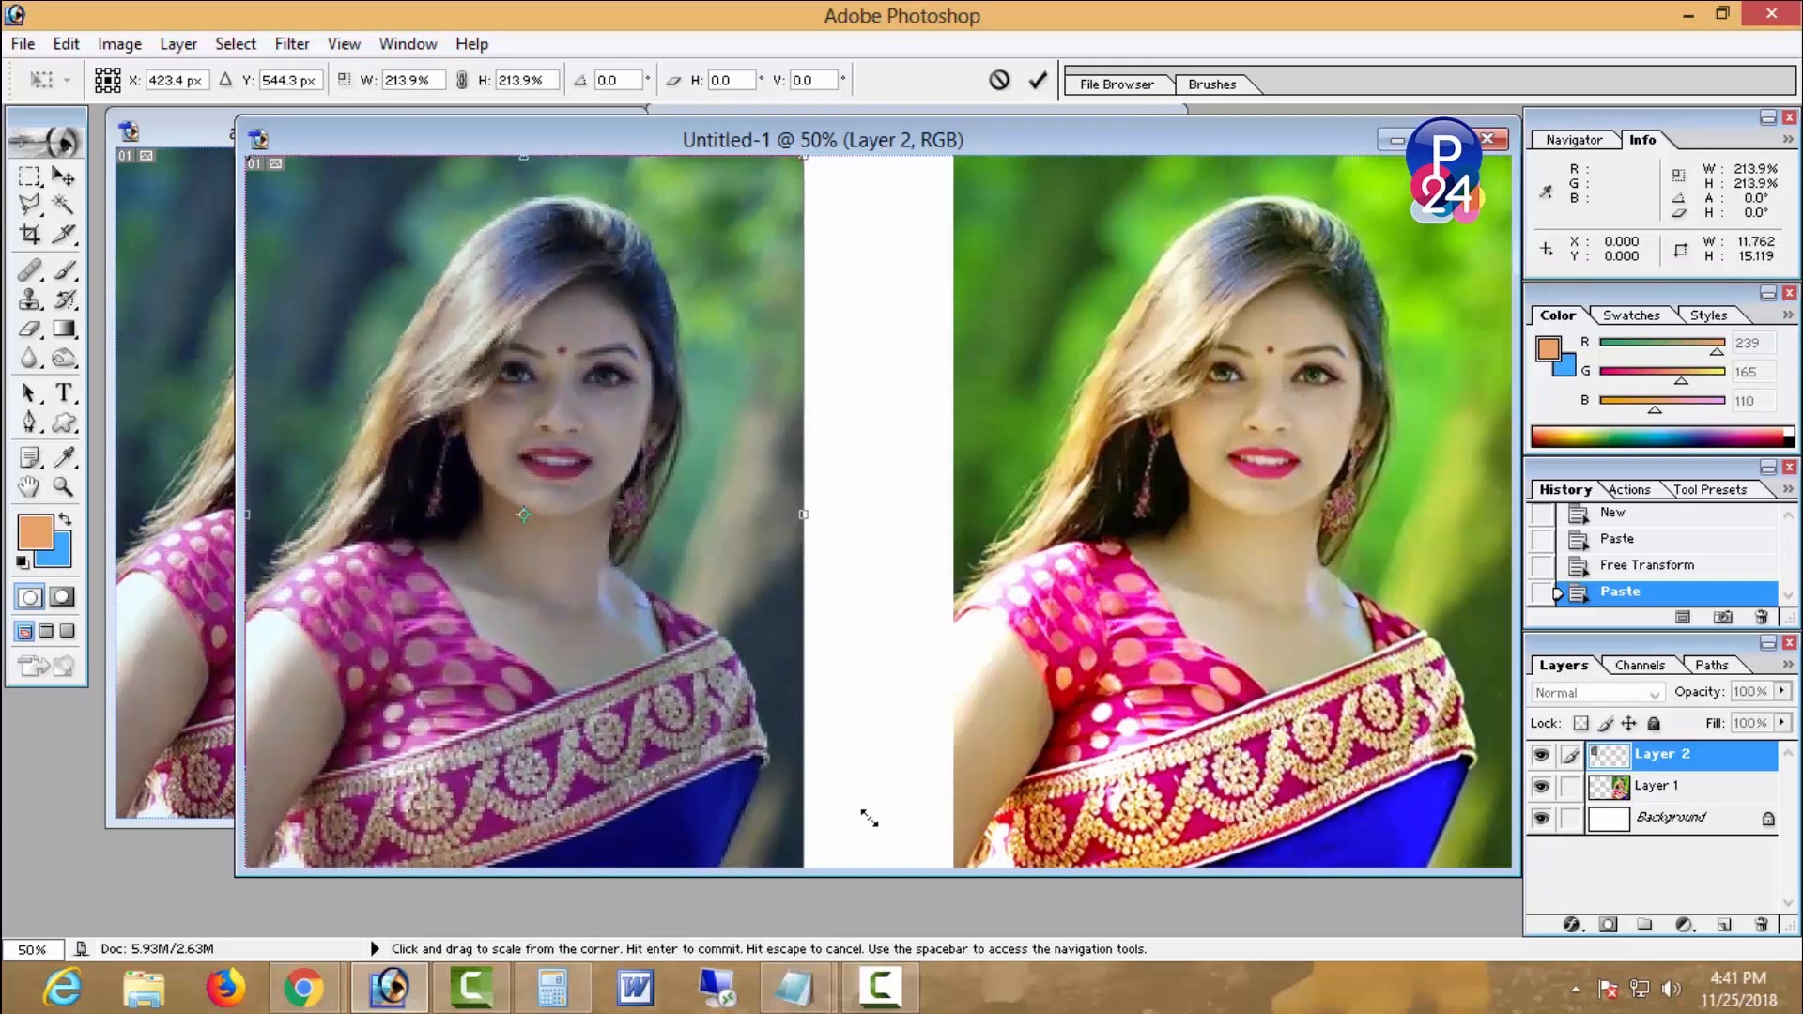
pyautogui.press('Return')
pyautogui.press('m')
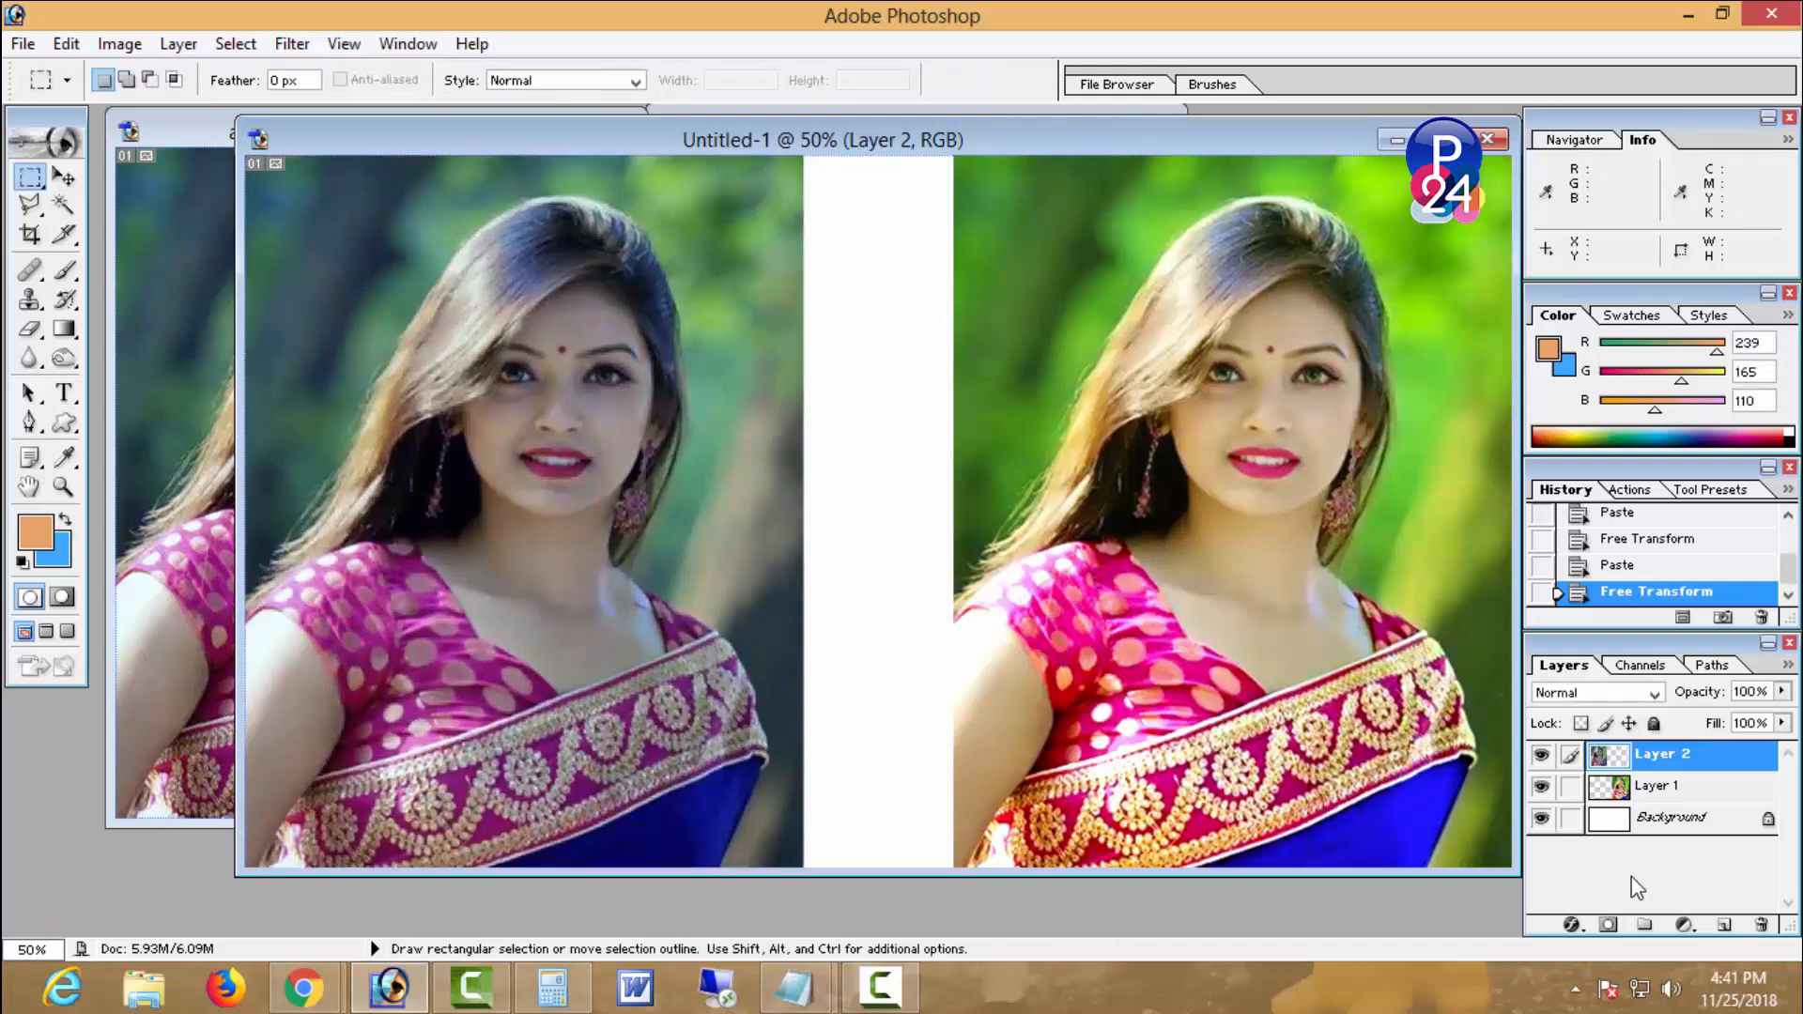
# - On a new layer above the Background, fill a strip about 5.1 x 1.0 inches with black (000000) at the bottom of the gap between the photos
pyautogui.click(1674, 835)
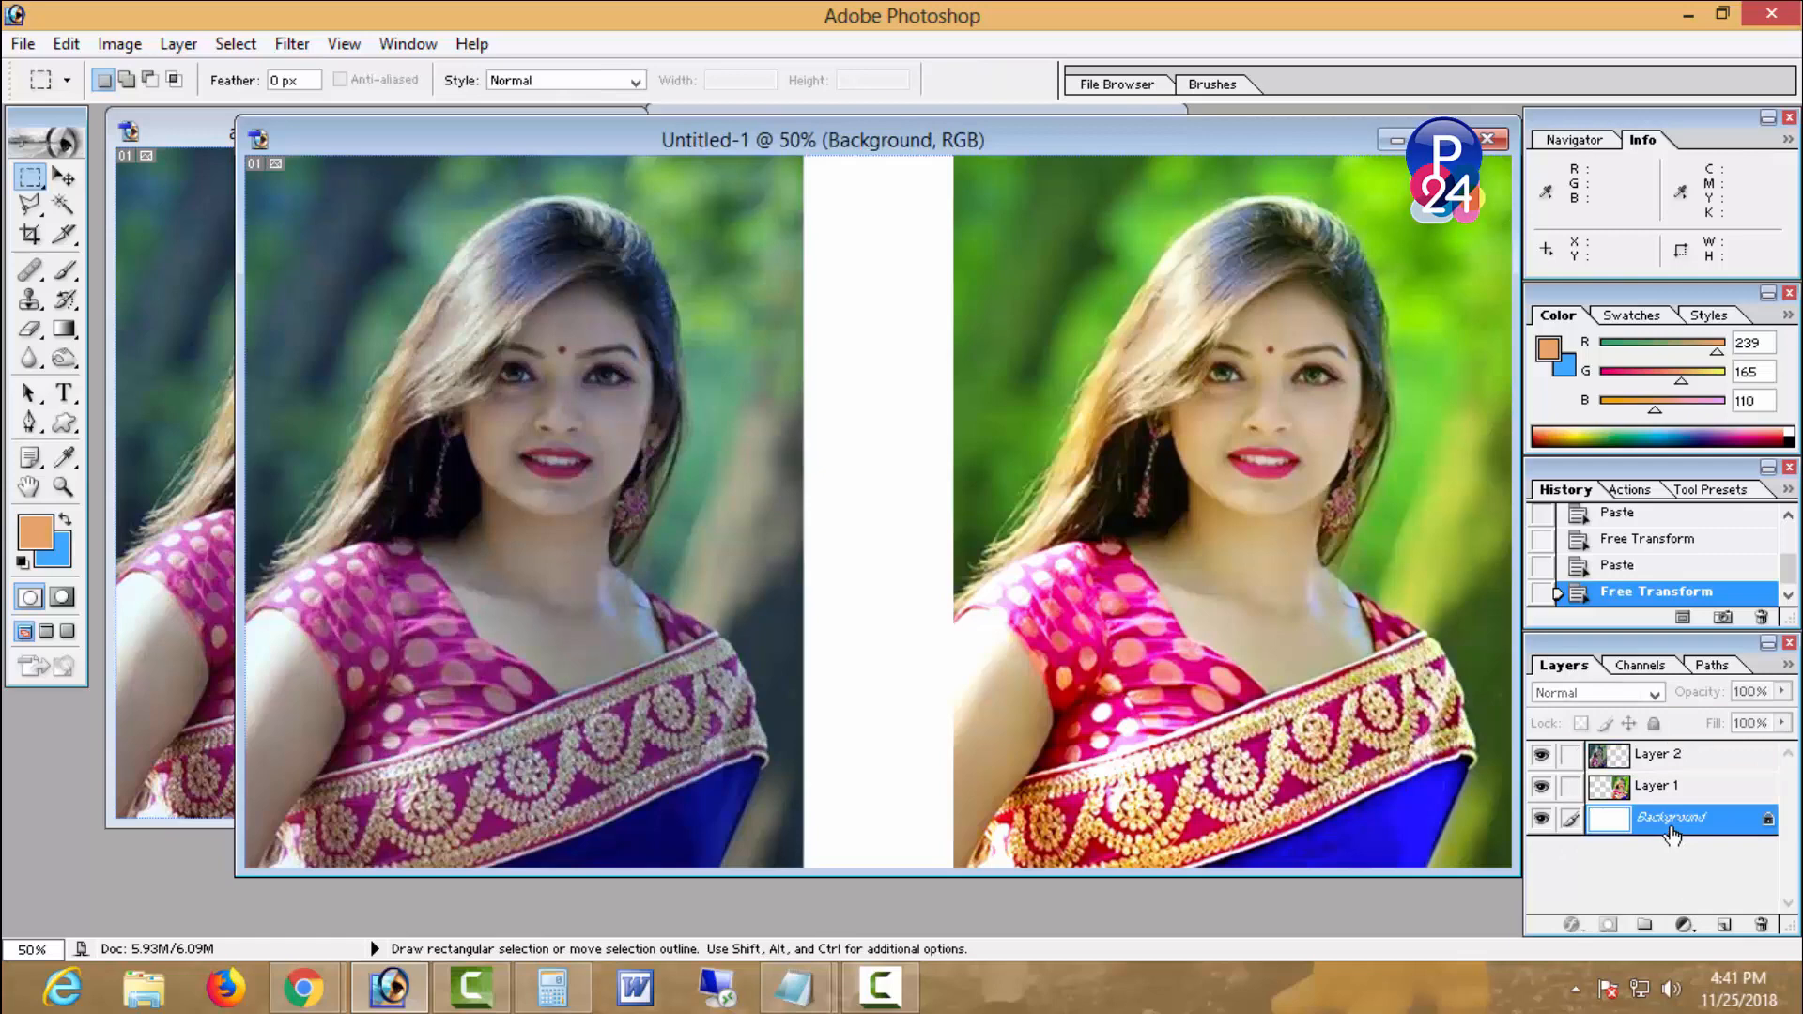
pyautogui.click(1725, 926)
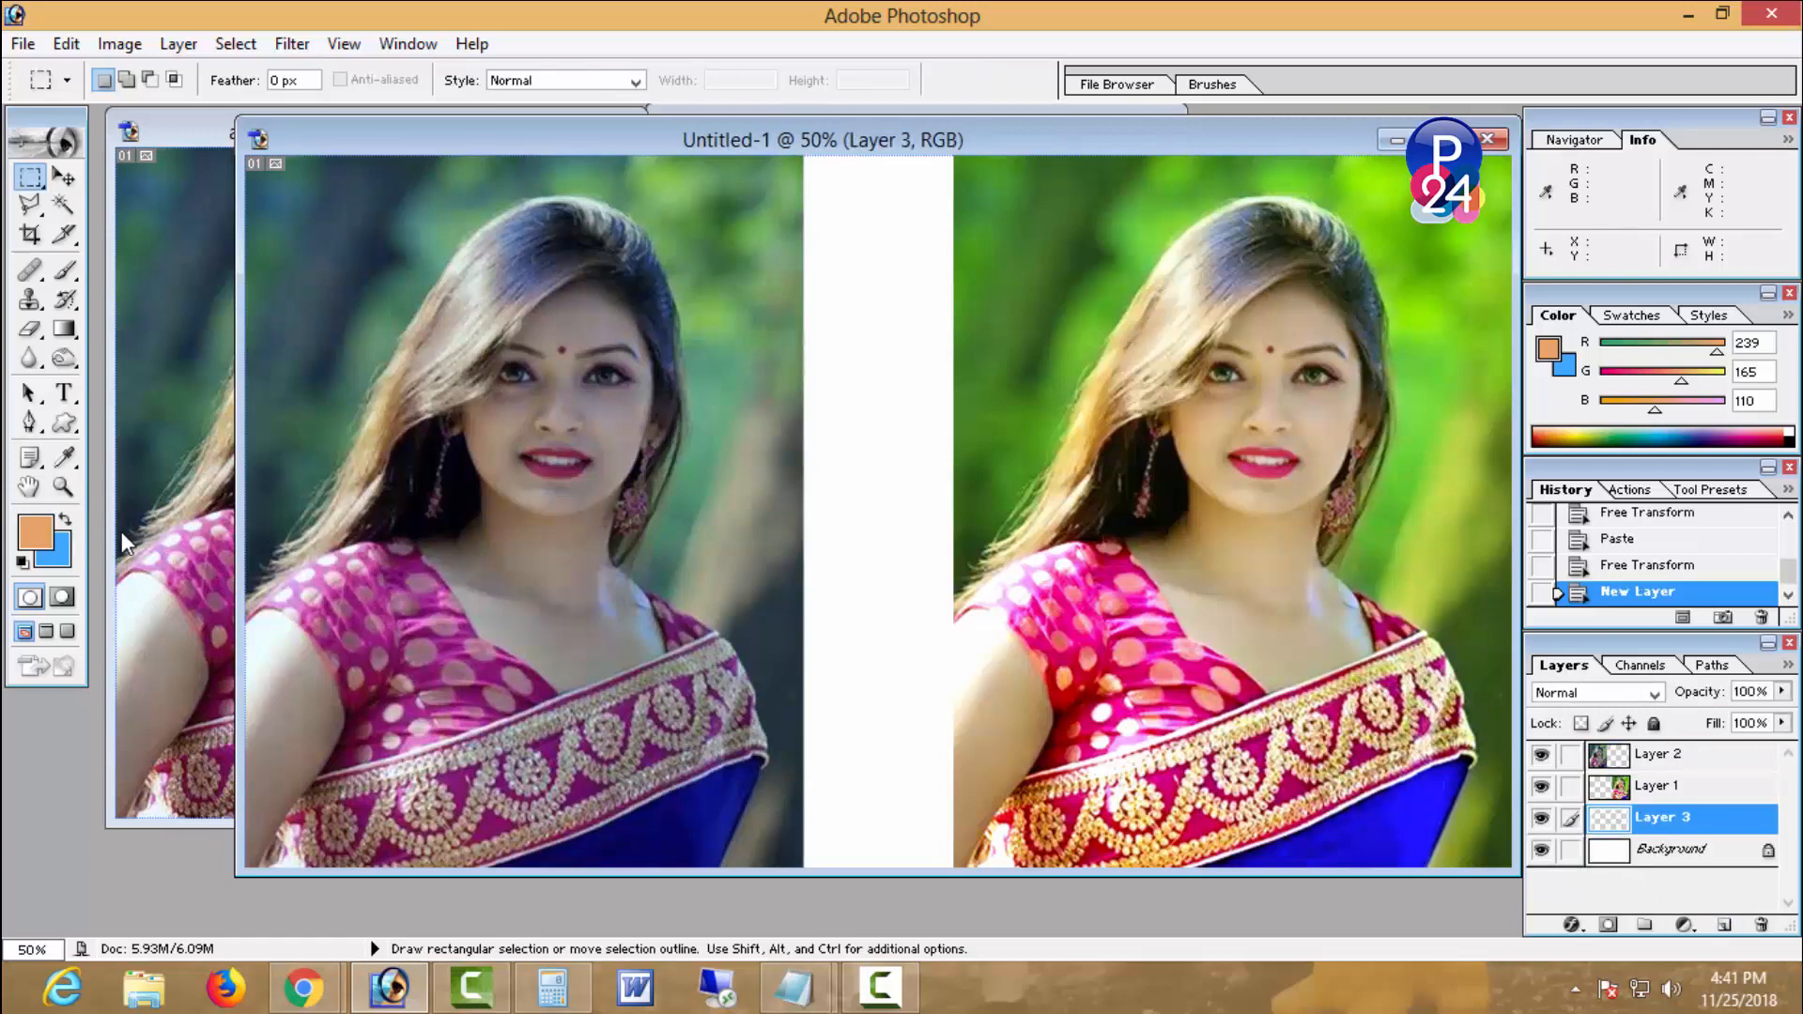
pyautogui.click(58, 554)
pyautogui.click(601, 709)
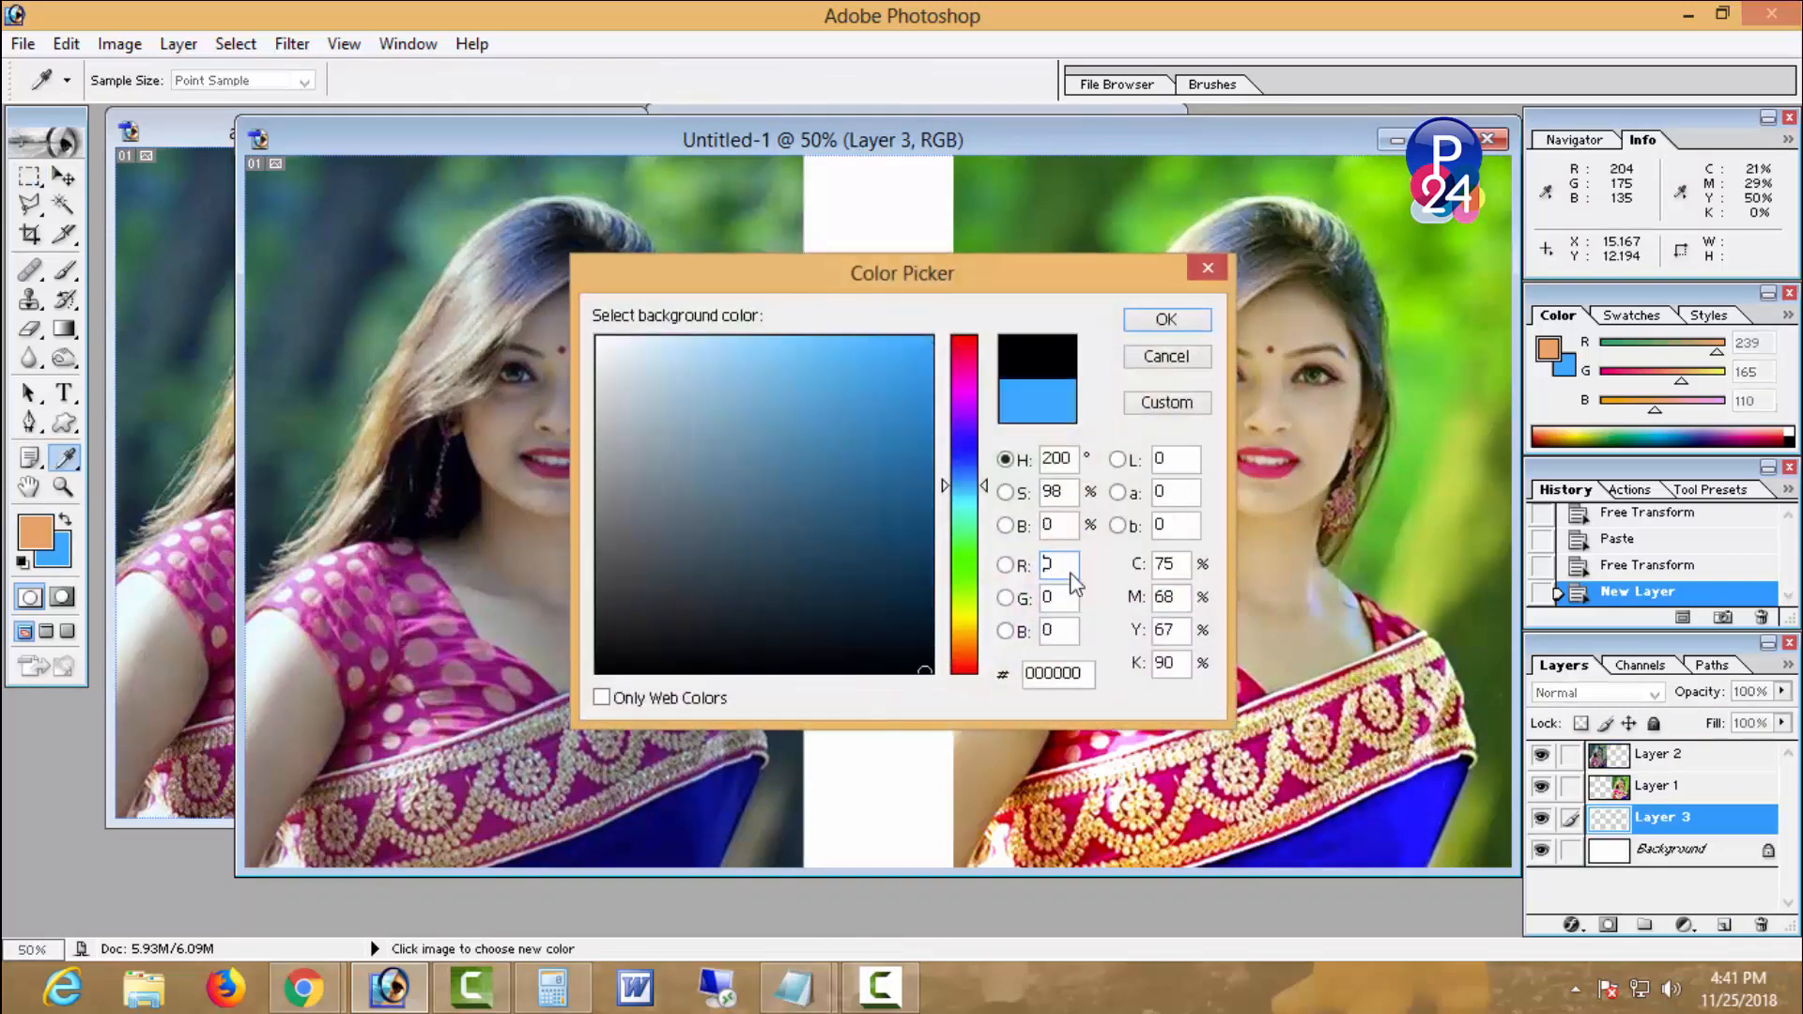
pyautogui.click(1187, 317)
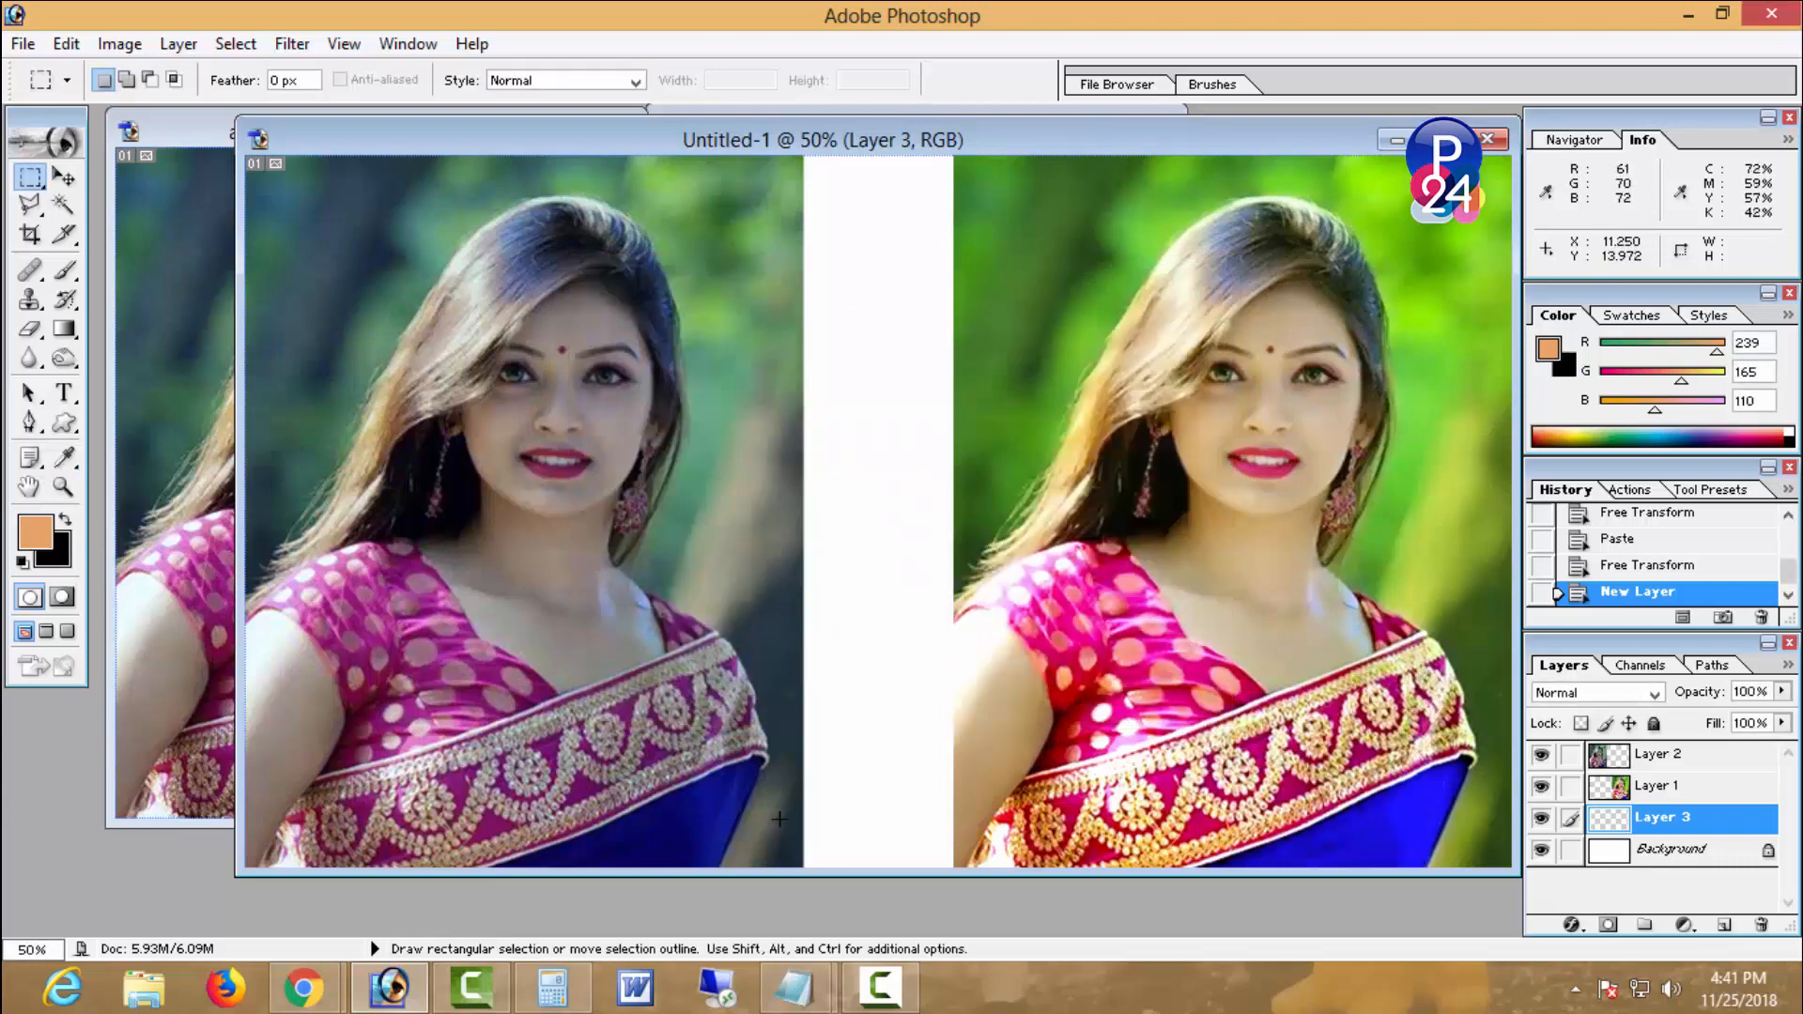
pyautogui.moveTo(780, 819); pyautogui.dragTo(977, 874)
pyautogui.hotkey('ctrl', 'BackSpace')
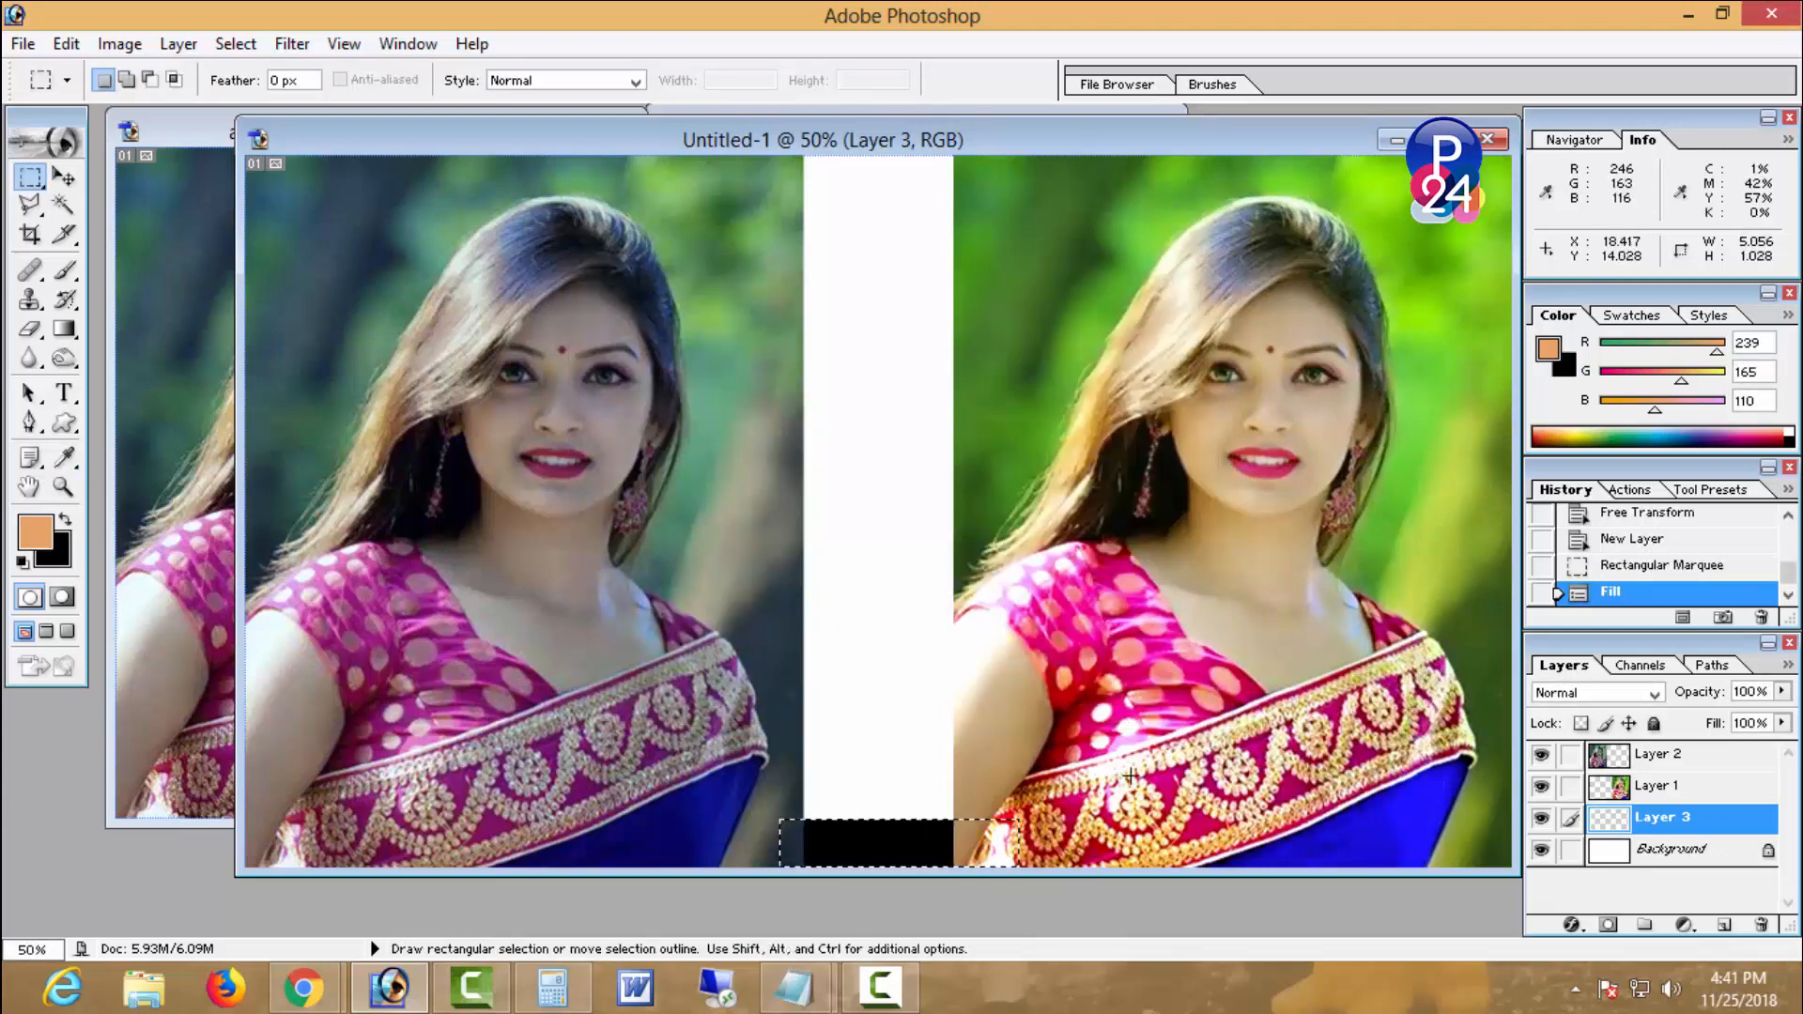
pyautogui.hotkey('ctrl', 'd')
# - Open download.png from the Desktop, copy the entire image and paste it into the comparison document
pyautogui.hotkey('ctrl', 'o')
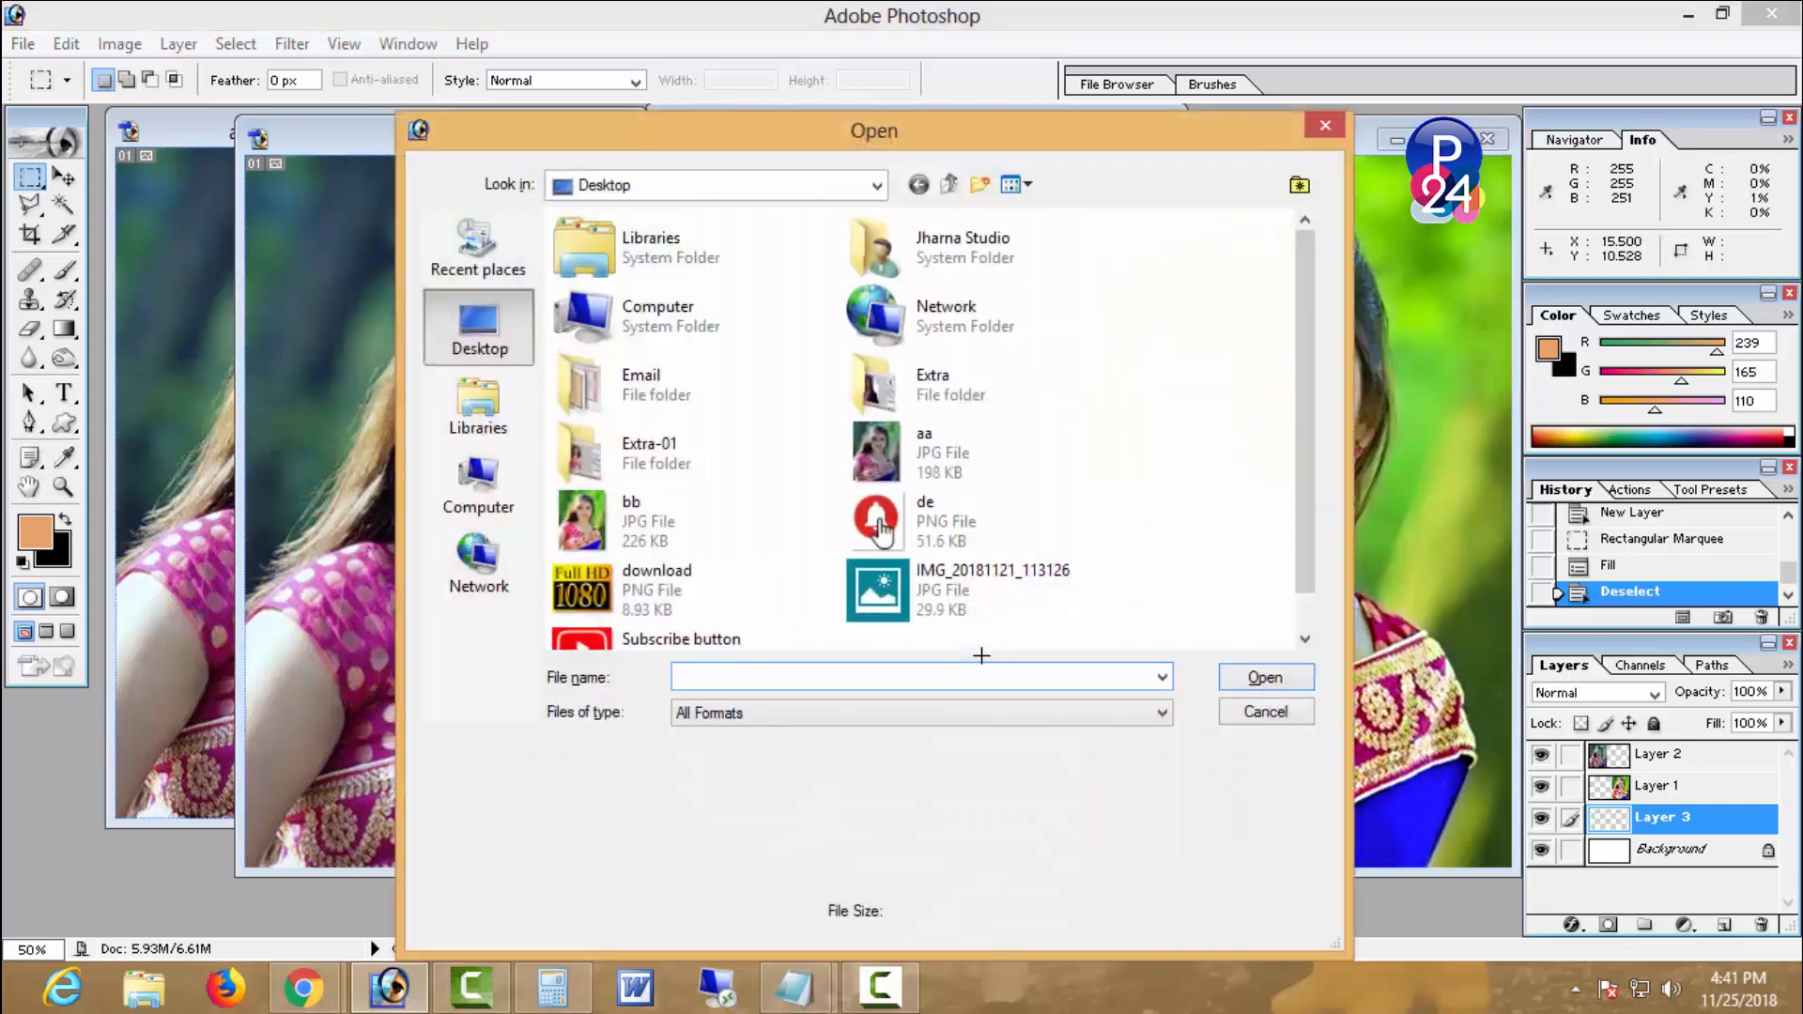
pyautogui.doubleClick(658, 582)
pyautogui.hotkey('ctrl', 'a')
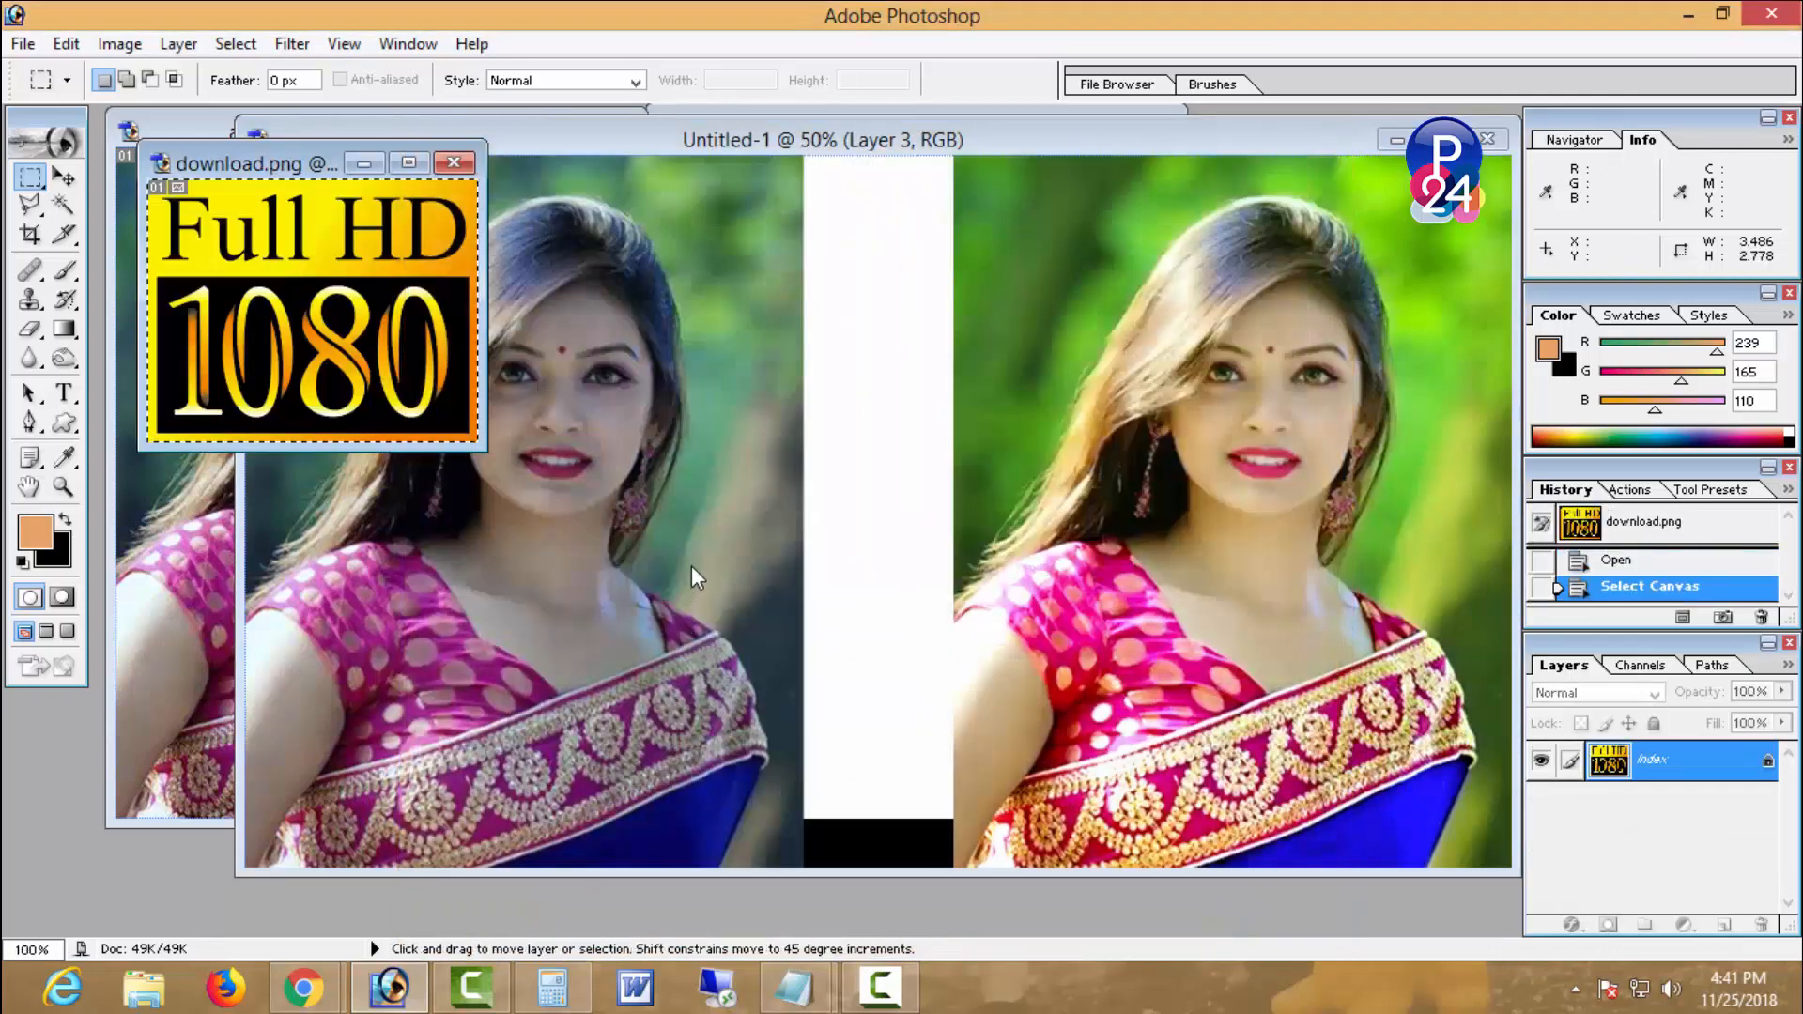
pyautogui.hotkey('ctrl', 'c')
pyautogui.click(984, 628)
pyautogui.hotkey('ctrl', 'v')
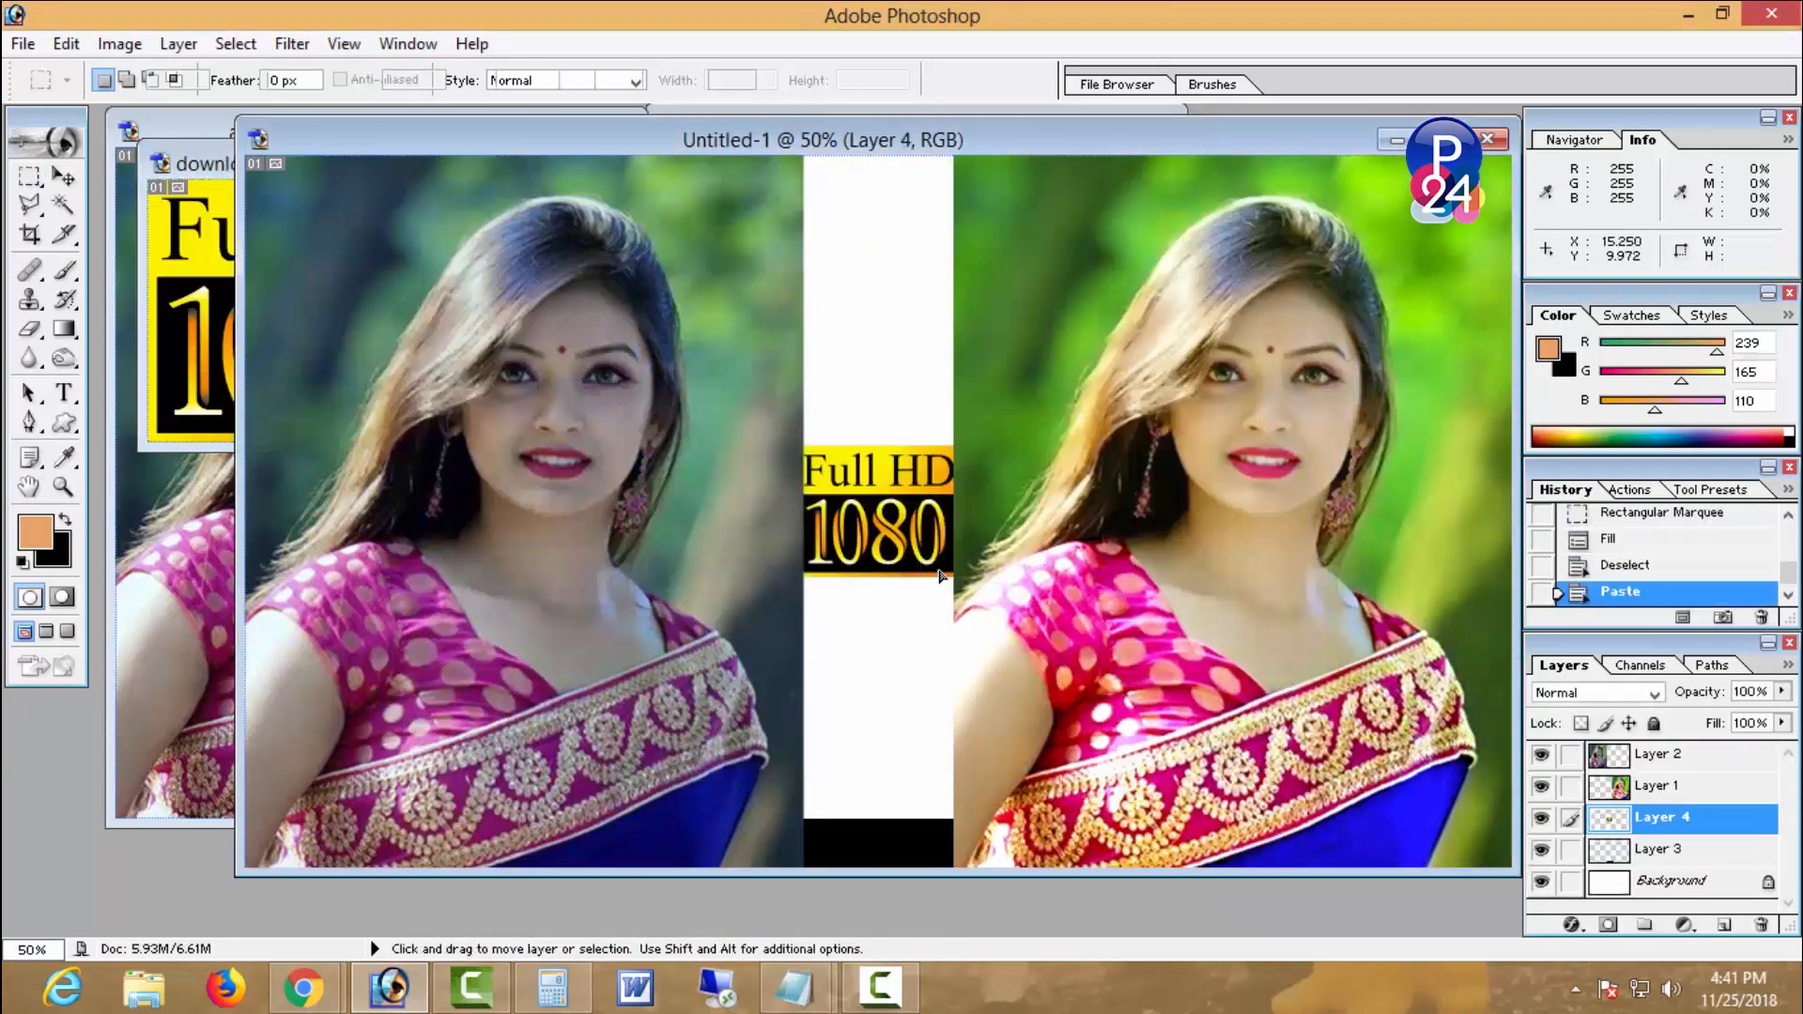
# - Undo the paste, paste the Full HD 1080 badge again above Layer 2, and move it down over the upper edge of the black strip
pyautogui.hotkey('ctrl', 't')
pyautogui.press('Escape')
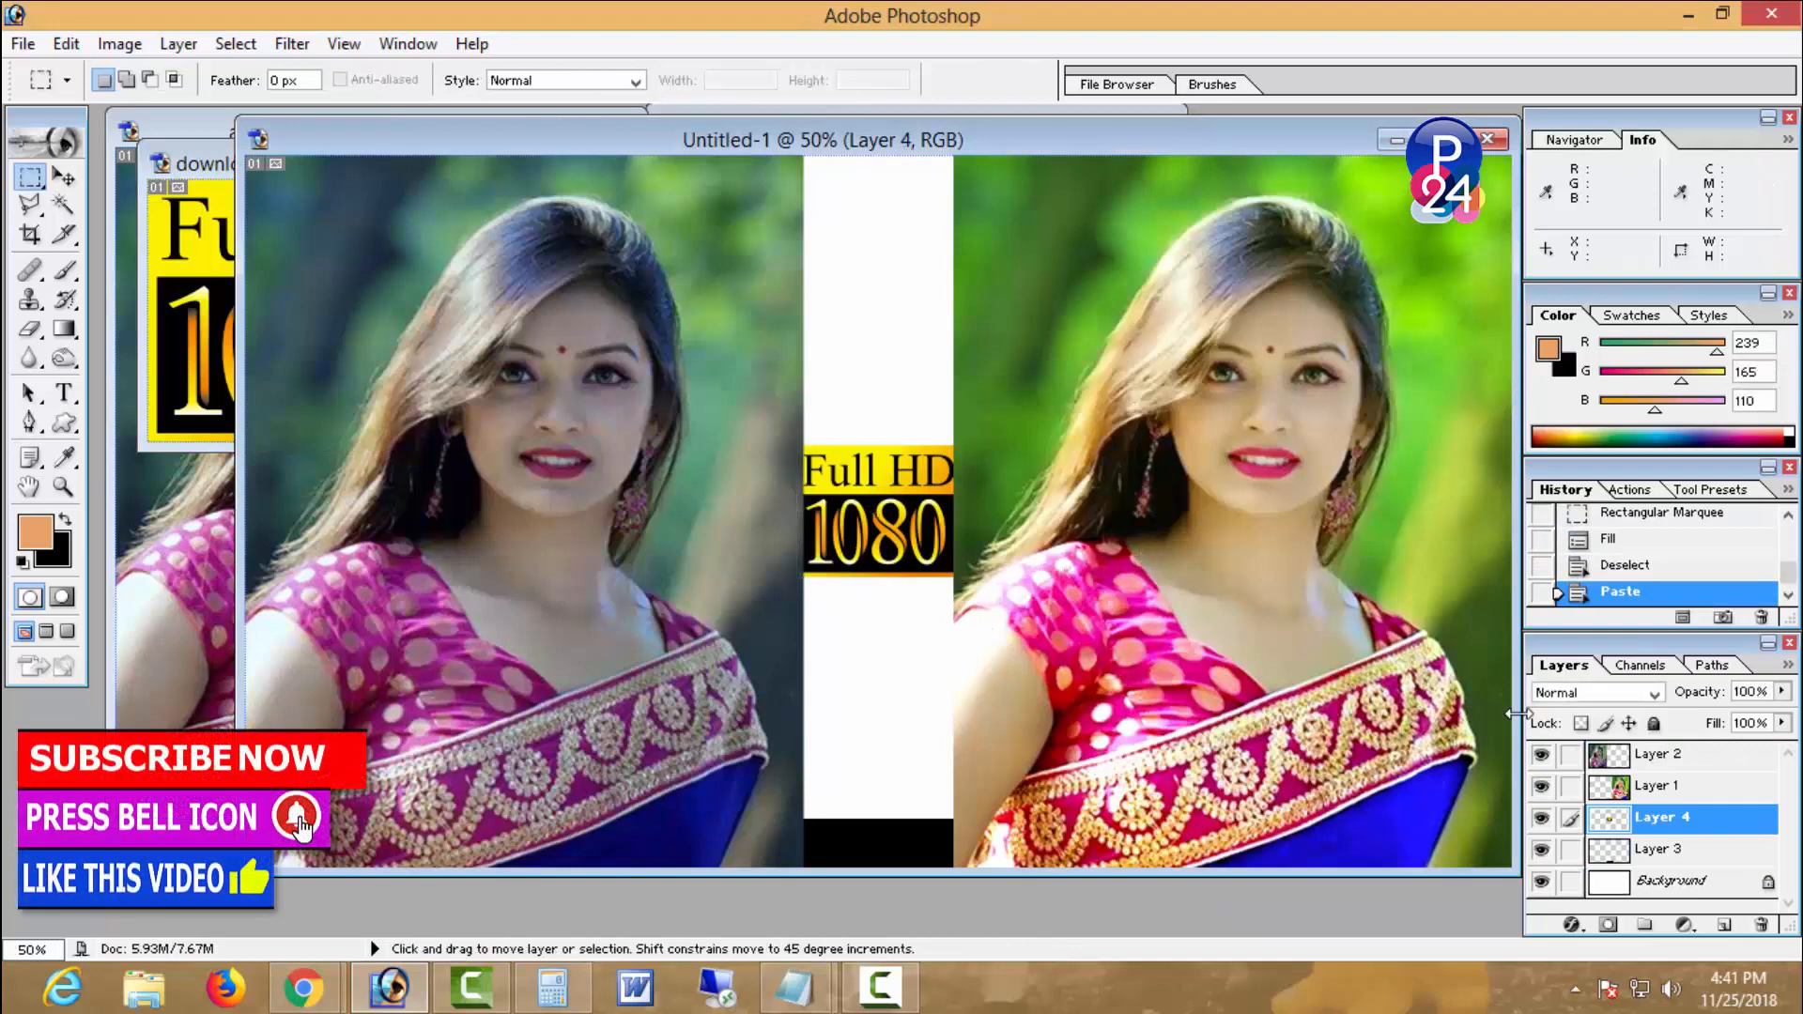
pyautogui.hotkey('ctrl', 'z')
pyautogui.click(1663, 785)
pyautogui.click(1672, 753)
pyautogui.hotkey('ctrl', 'v')
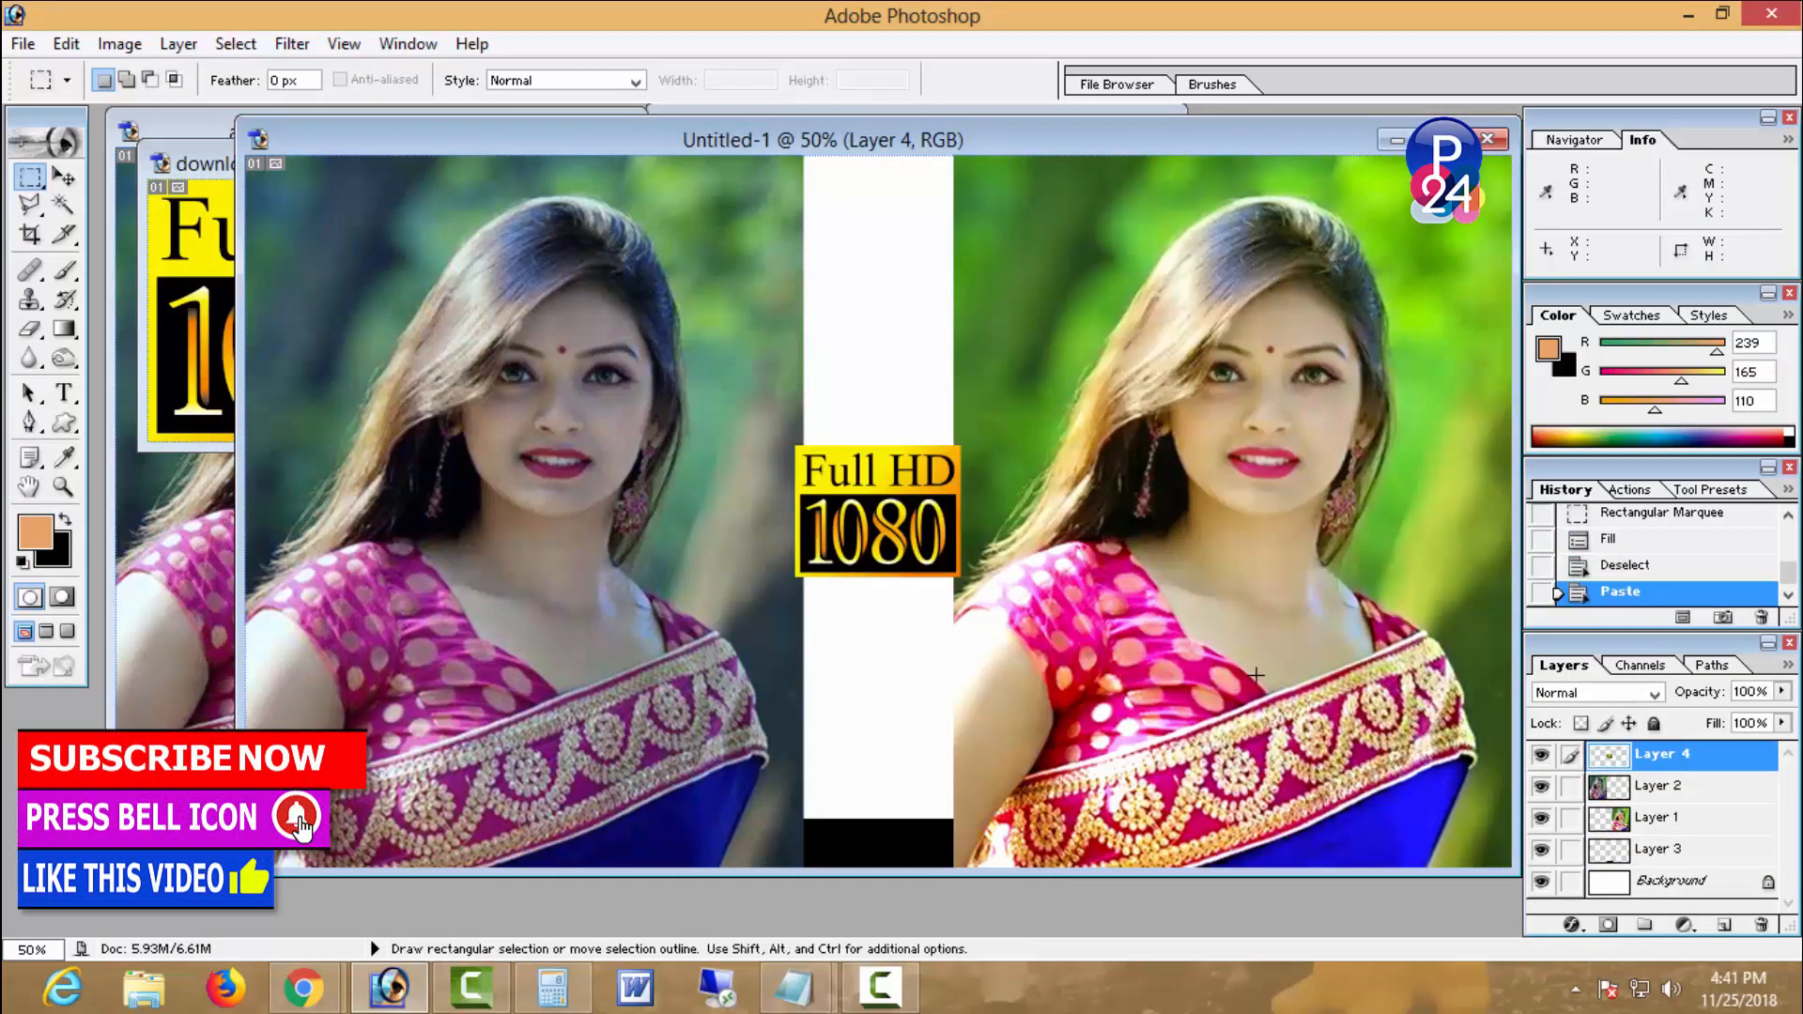
pyautogui.click(64, 176)
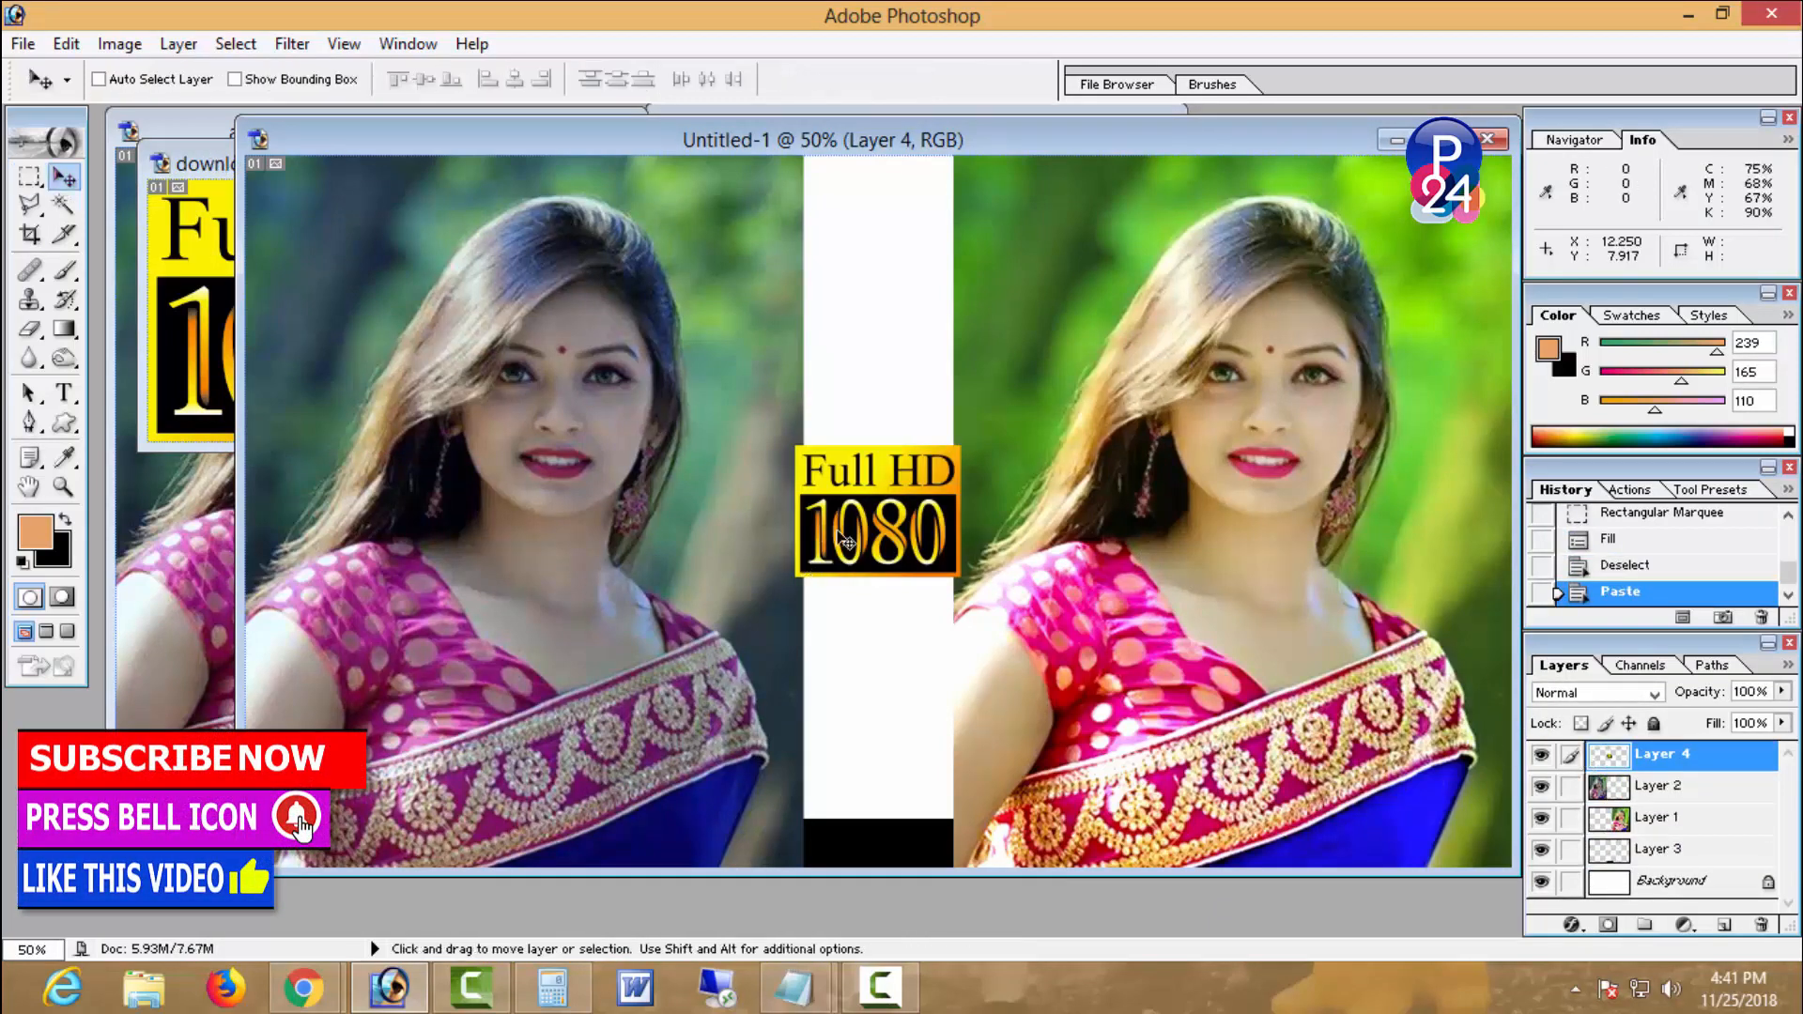
pyautogui.moveTo(843, 541); pyautogui.dragTo(848, 789)
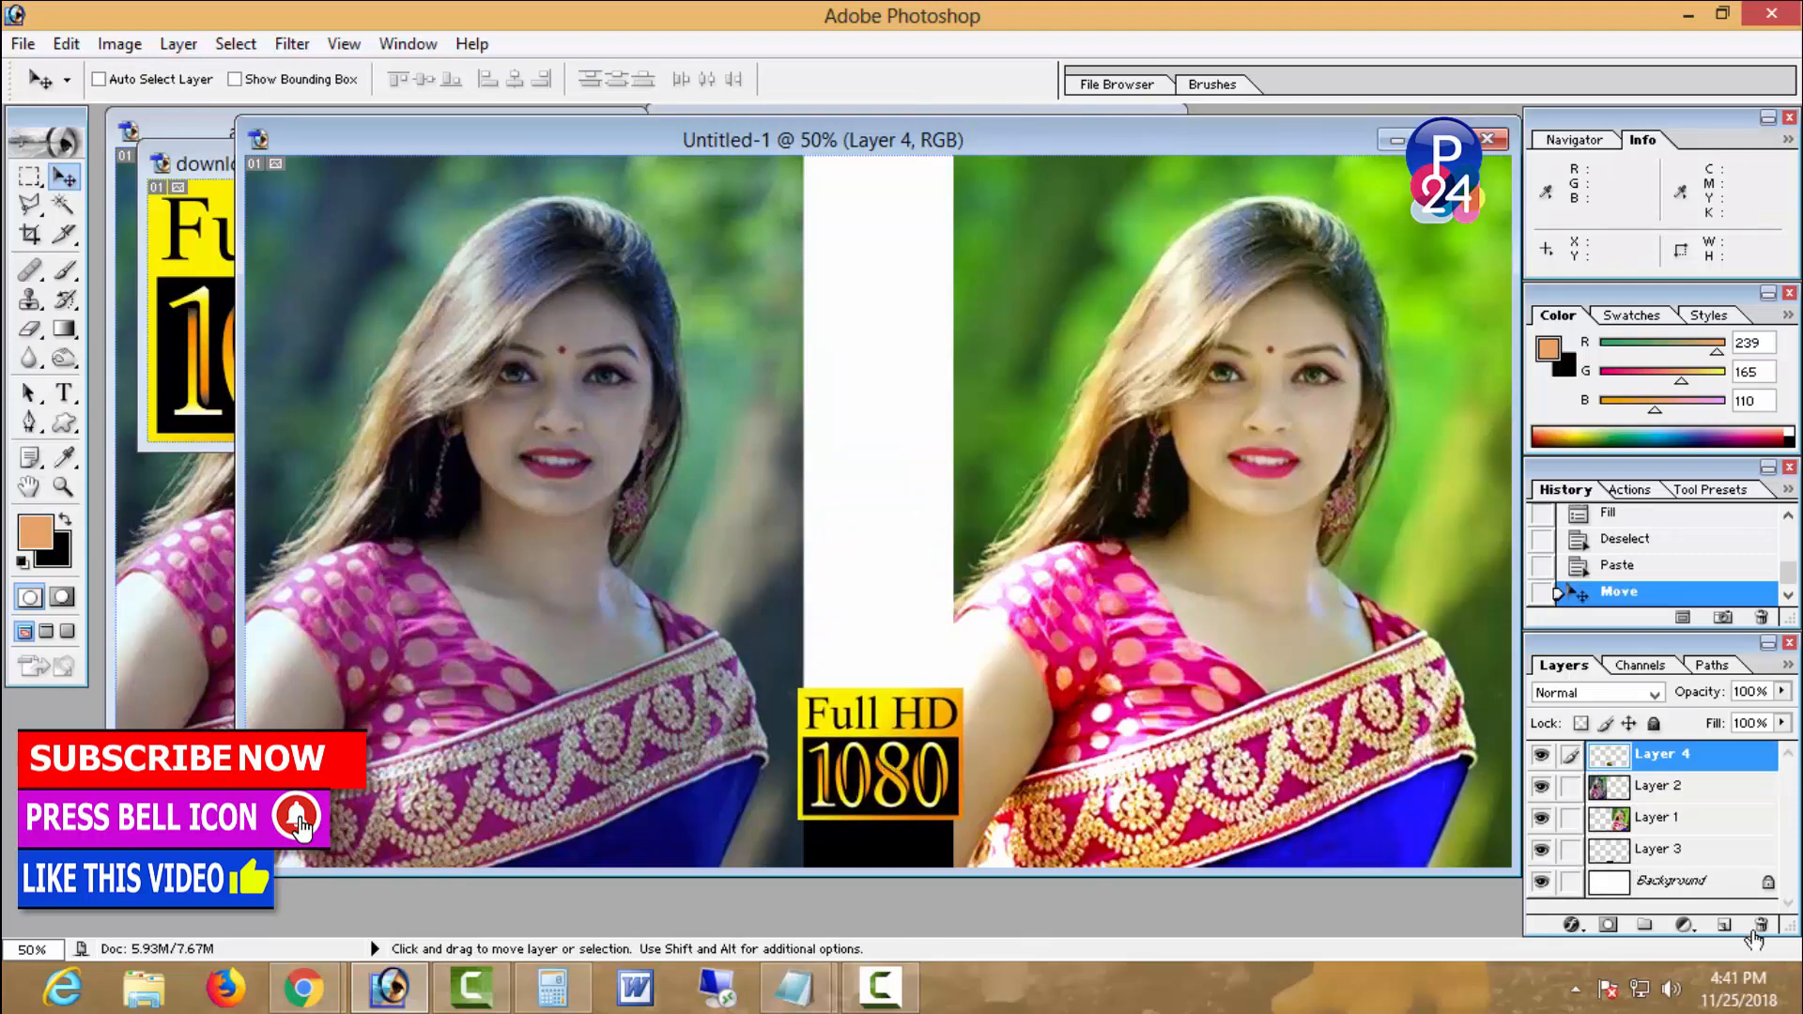
# - On a new layer, draw a right-pointing arrow custom shape path about 2.7 x 1.9 inches in the white gap between the photos
pyautogui.click(1726, 926)
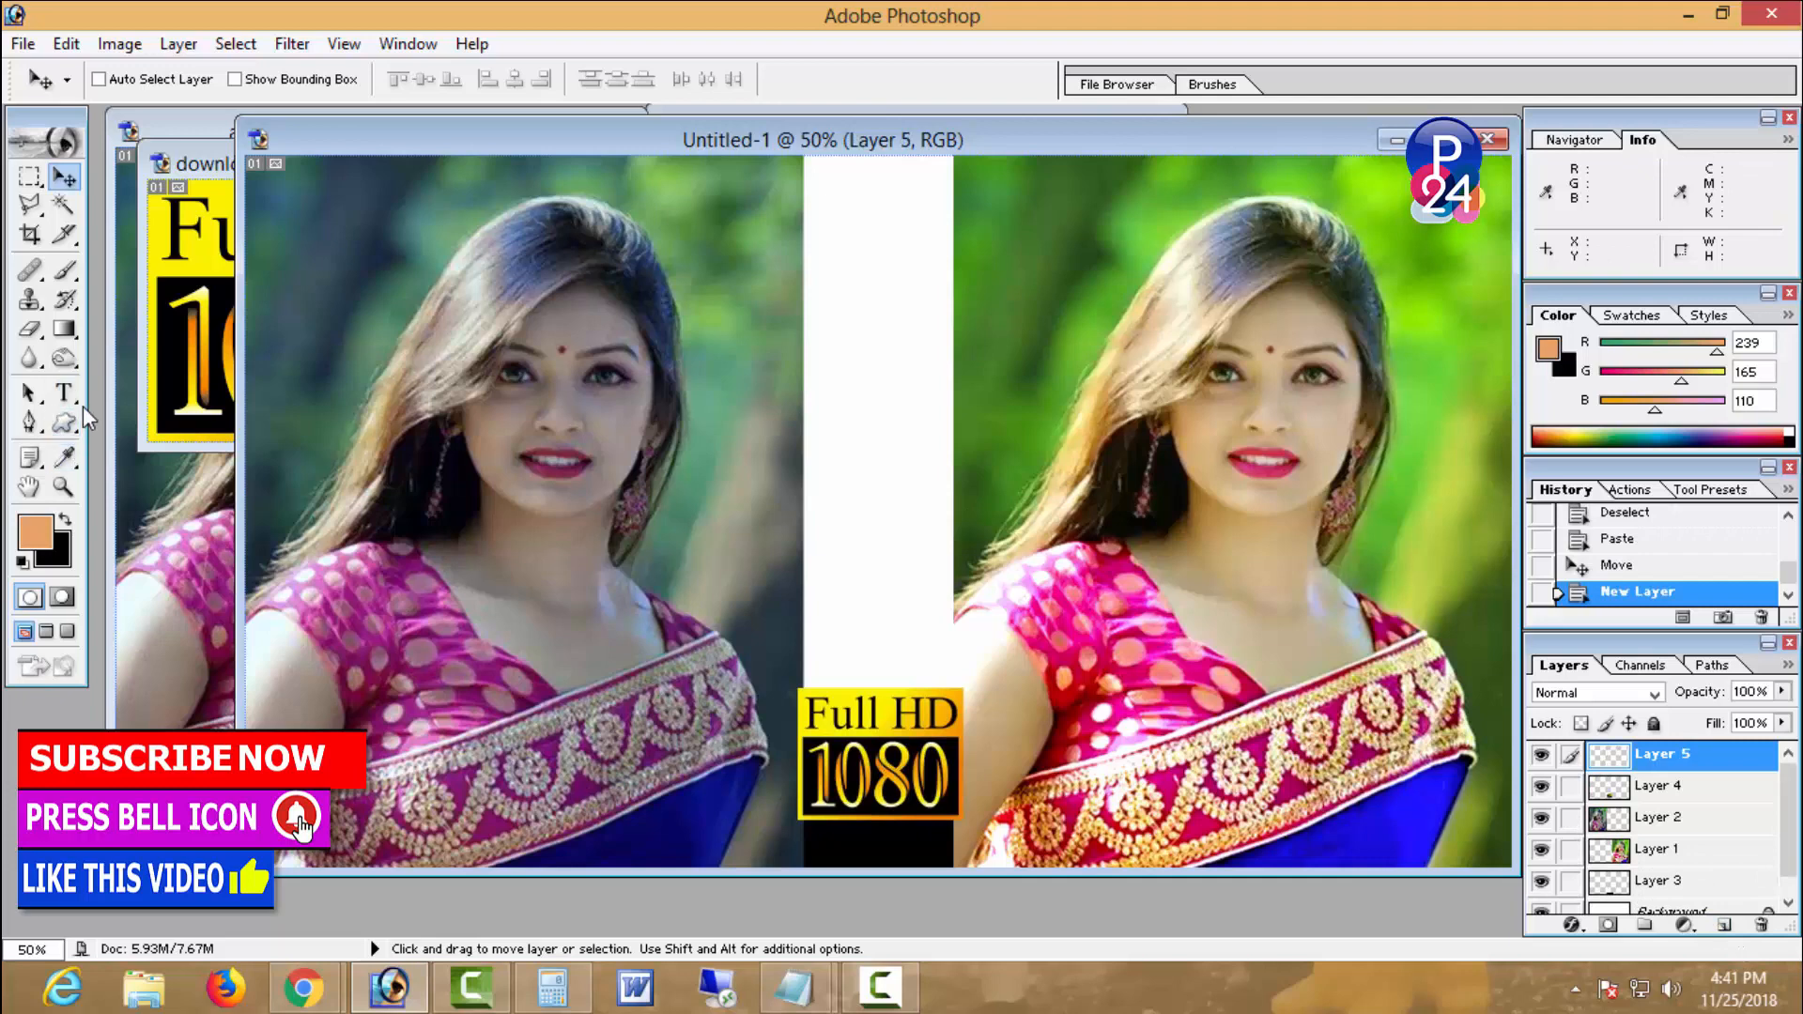
pyautogui.click(66, 429)
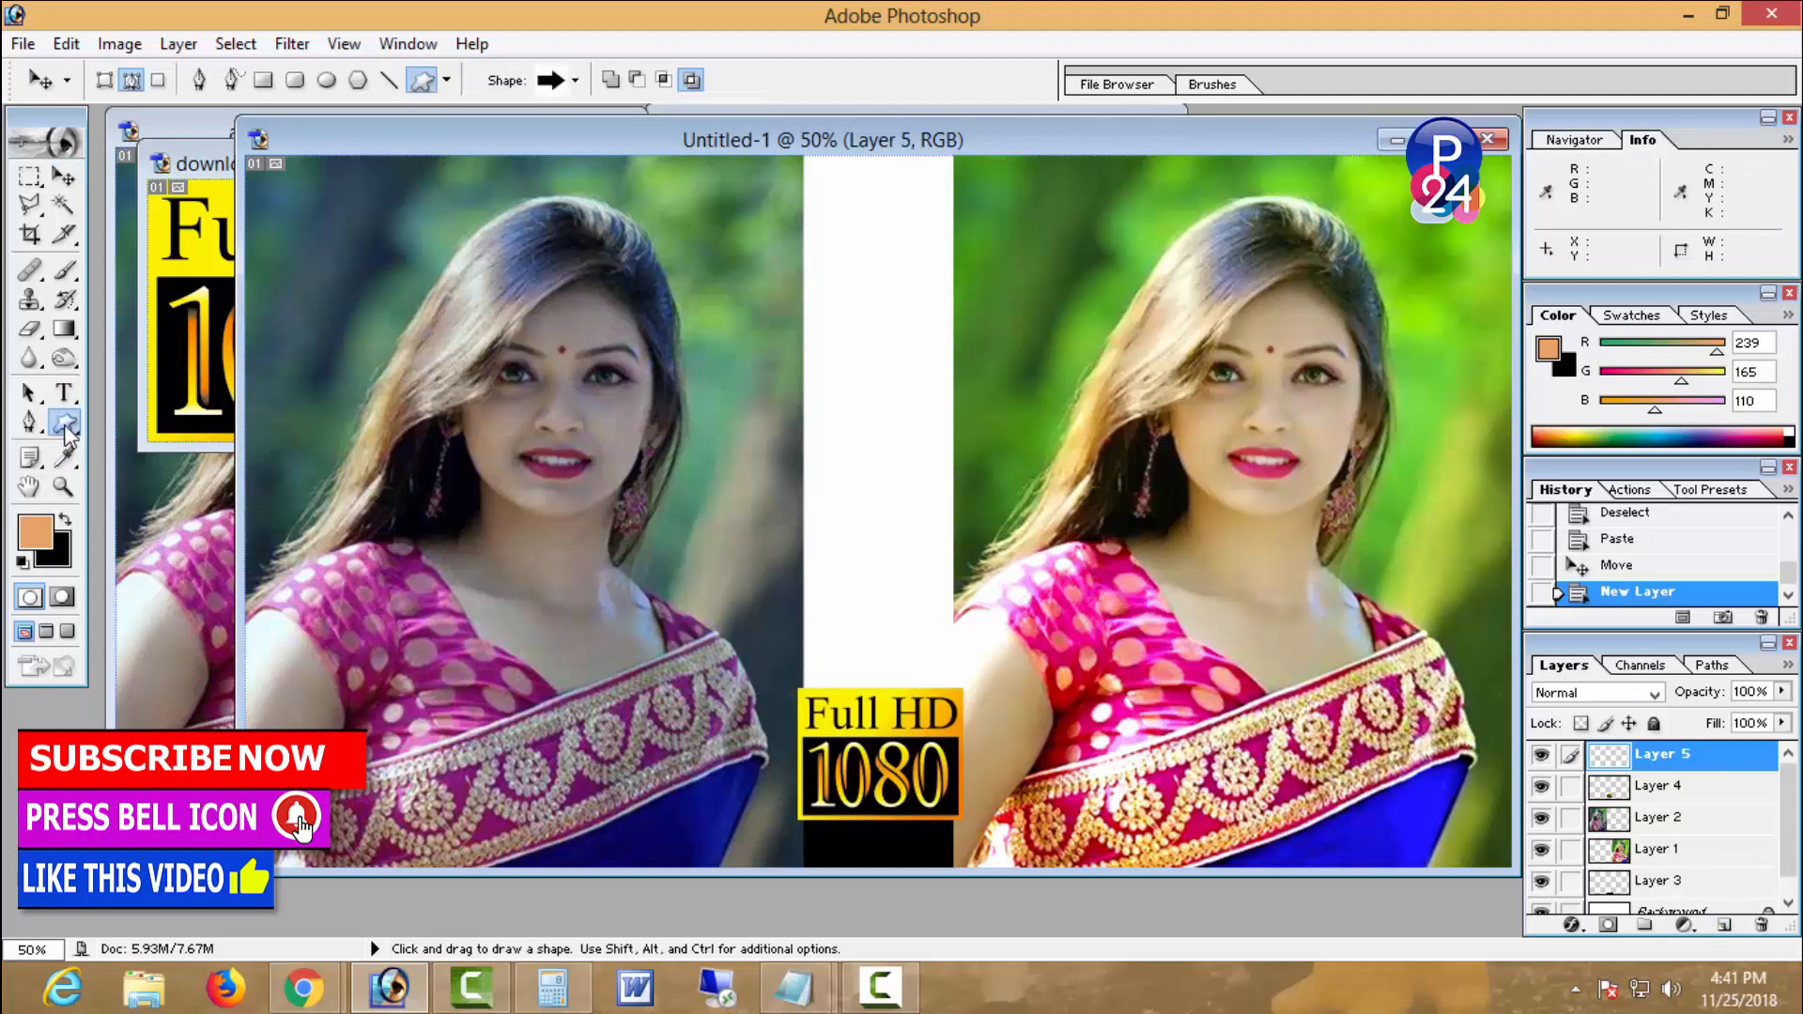
pyautogui.moveTo(817, 471); pyautogui.dragTo(946, 575)
# - Convert the arrow path to a new anti-aliased selection with 0 px feather and nudge its outline slightly to the left
pyautogui.click(30, 423)
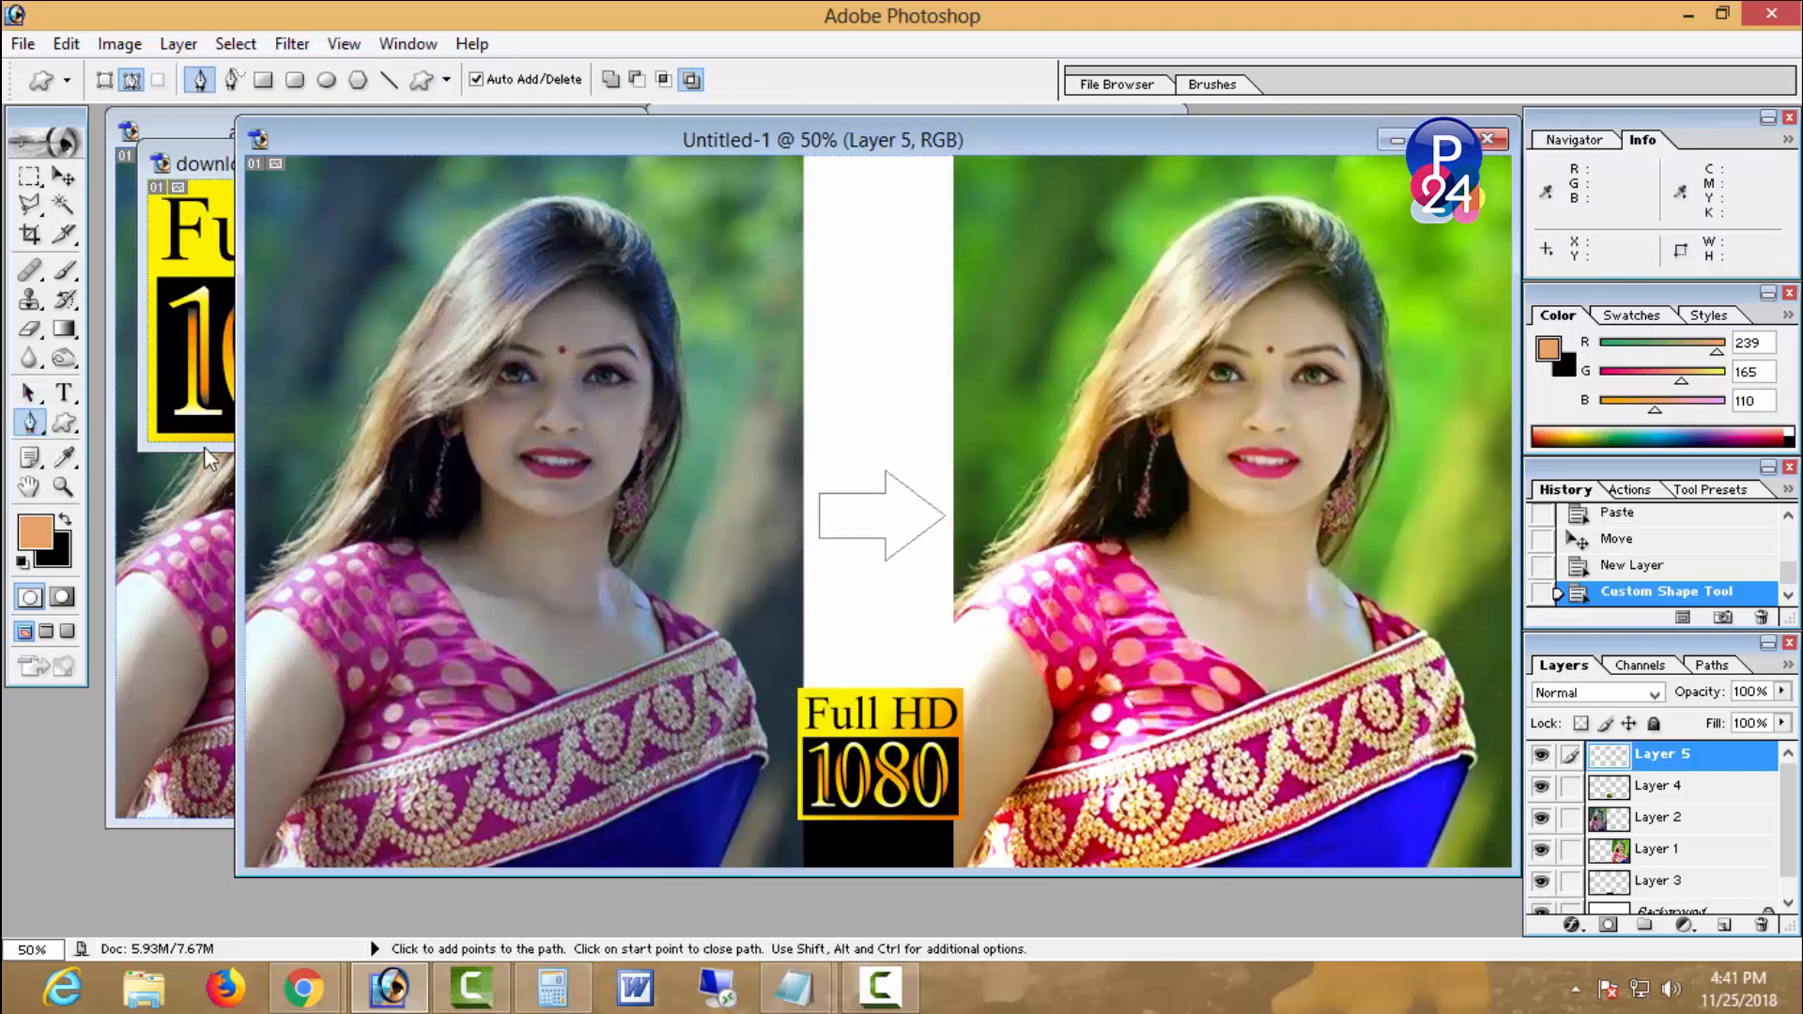
pyautogui.rightClick(936, 423)
pyautogui.click(1005, 534)
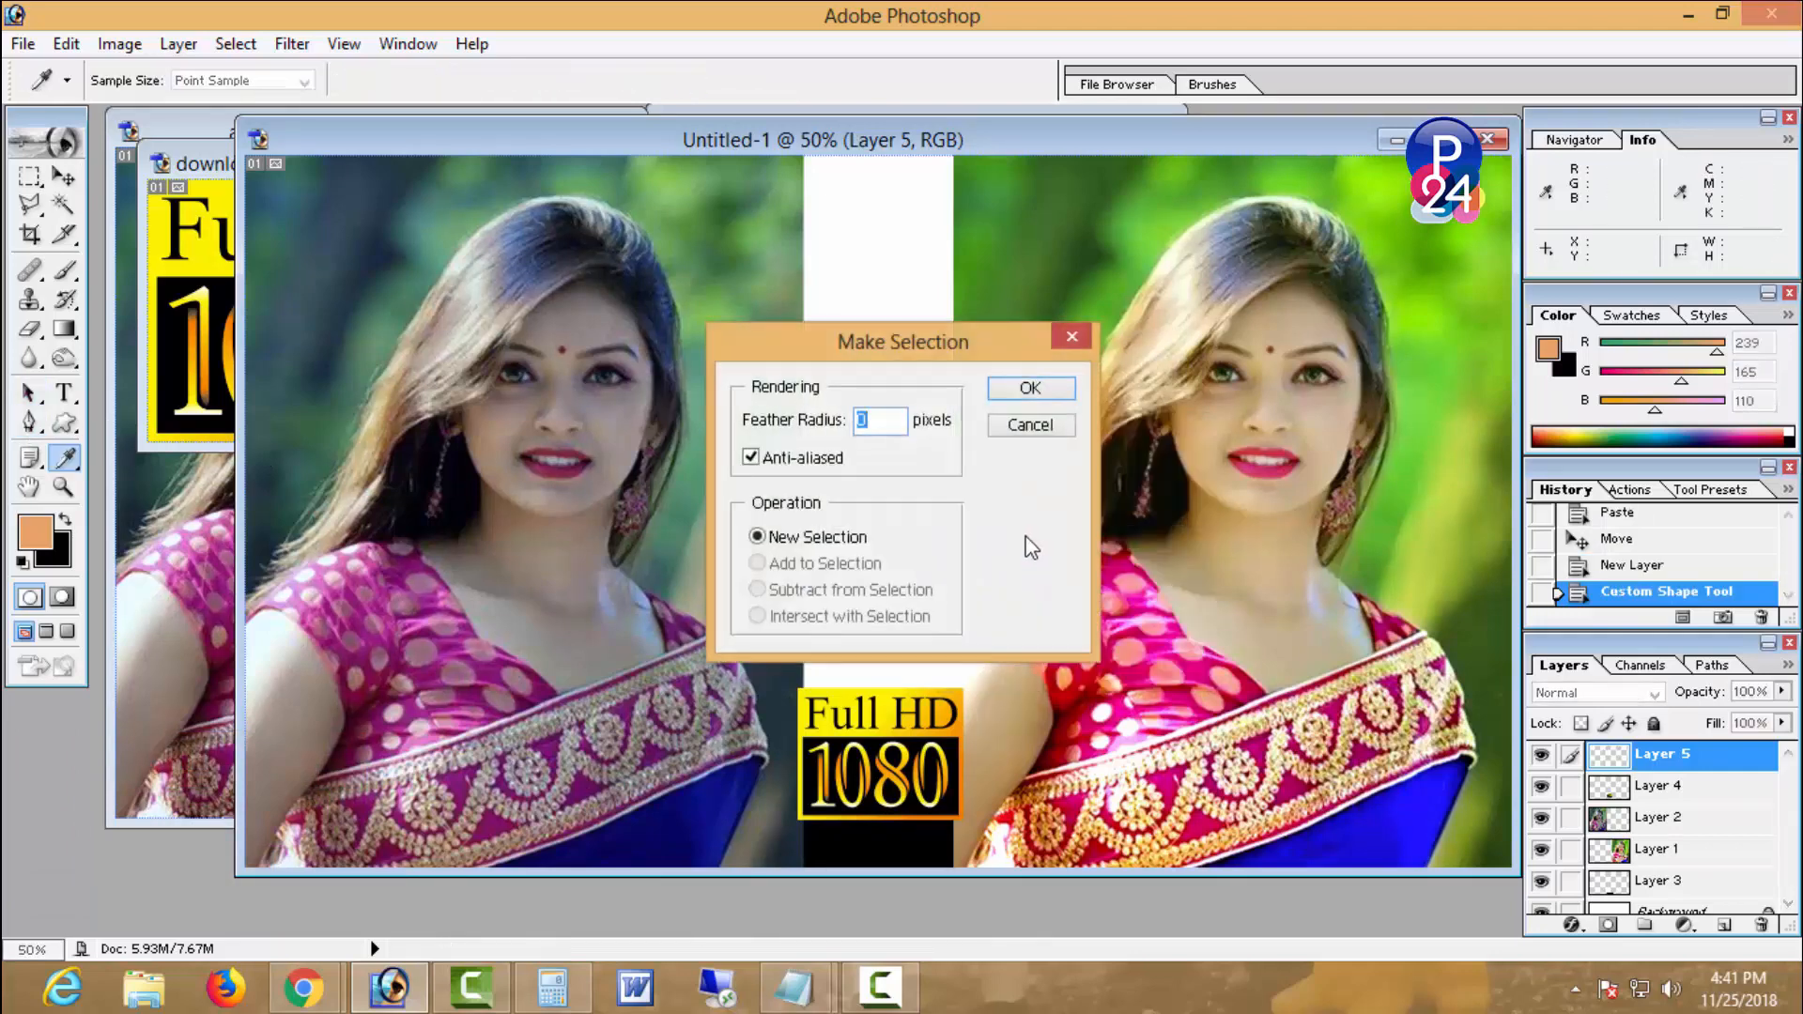
pyautogui.press('Return')
pyautogui.press('m')
pyautogui.hotkey('shift', 'Left')
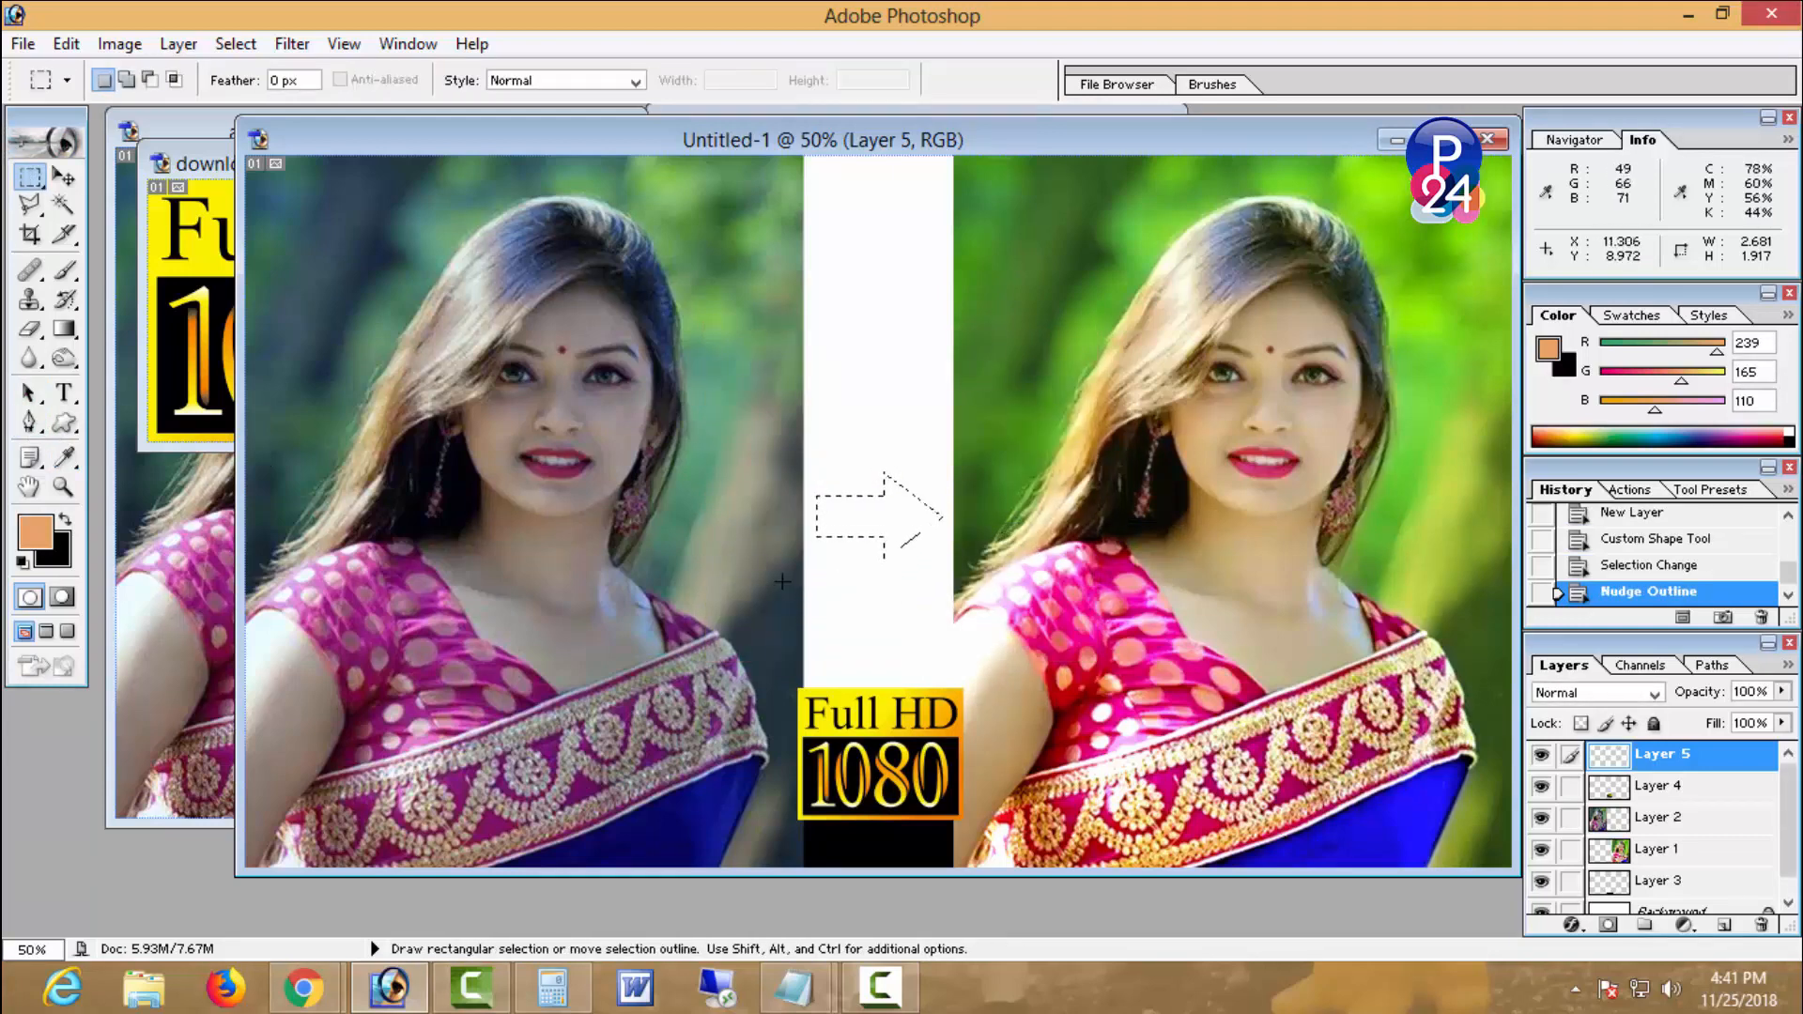
# - Set the background color to red (FF0000), fill the arrow selection with it and deselect
pyautogui.click(59, 557)
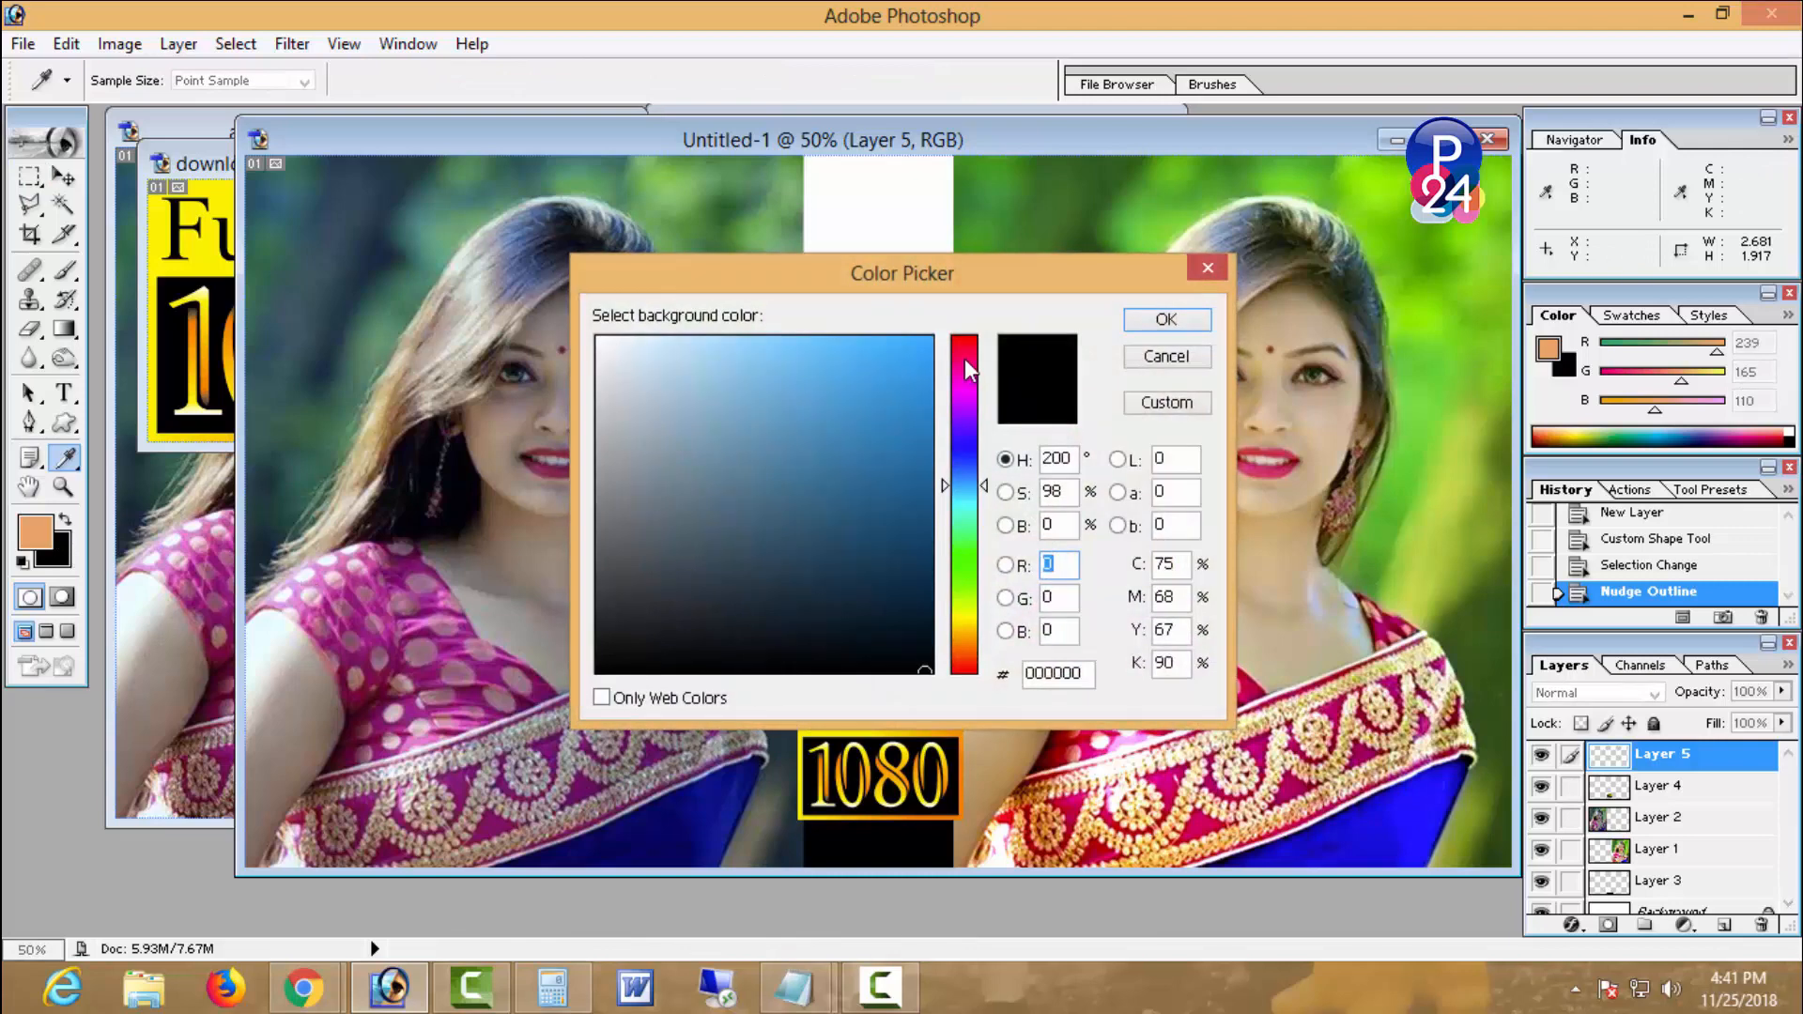
pyautogui.moveTo(965, 357); pyautogui.dragTo(936, 334)
pyautogui.click(1180, 324)
pyautogui.hotkey('ctrl', 'Delete')
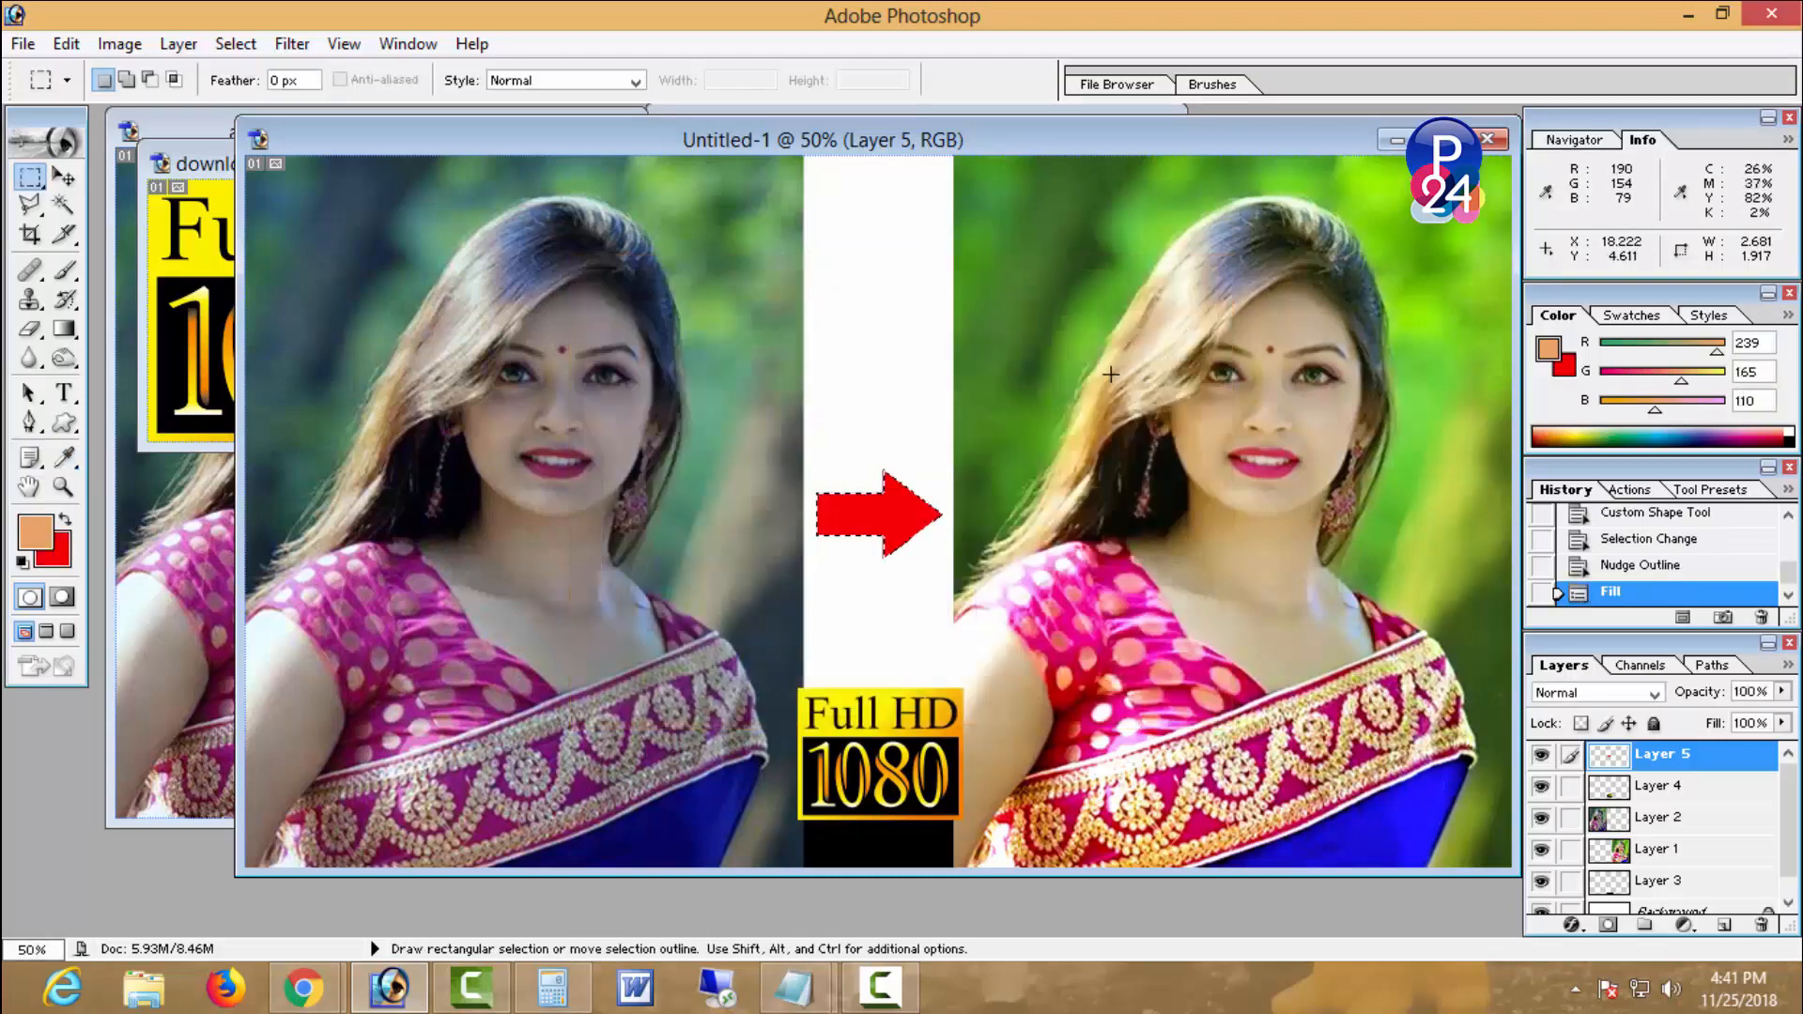
pyautogui.hotkey('ctrl', 'd')
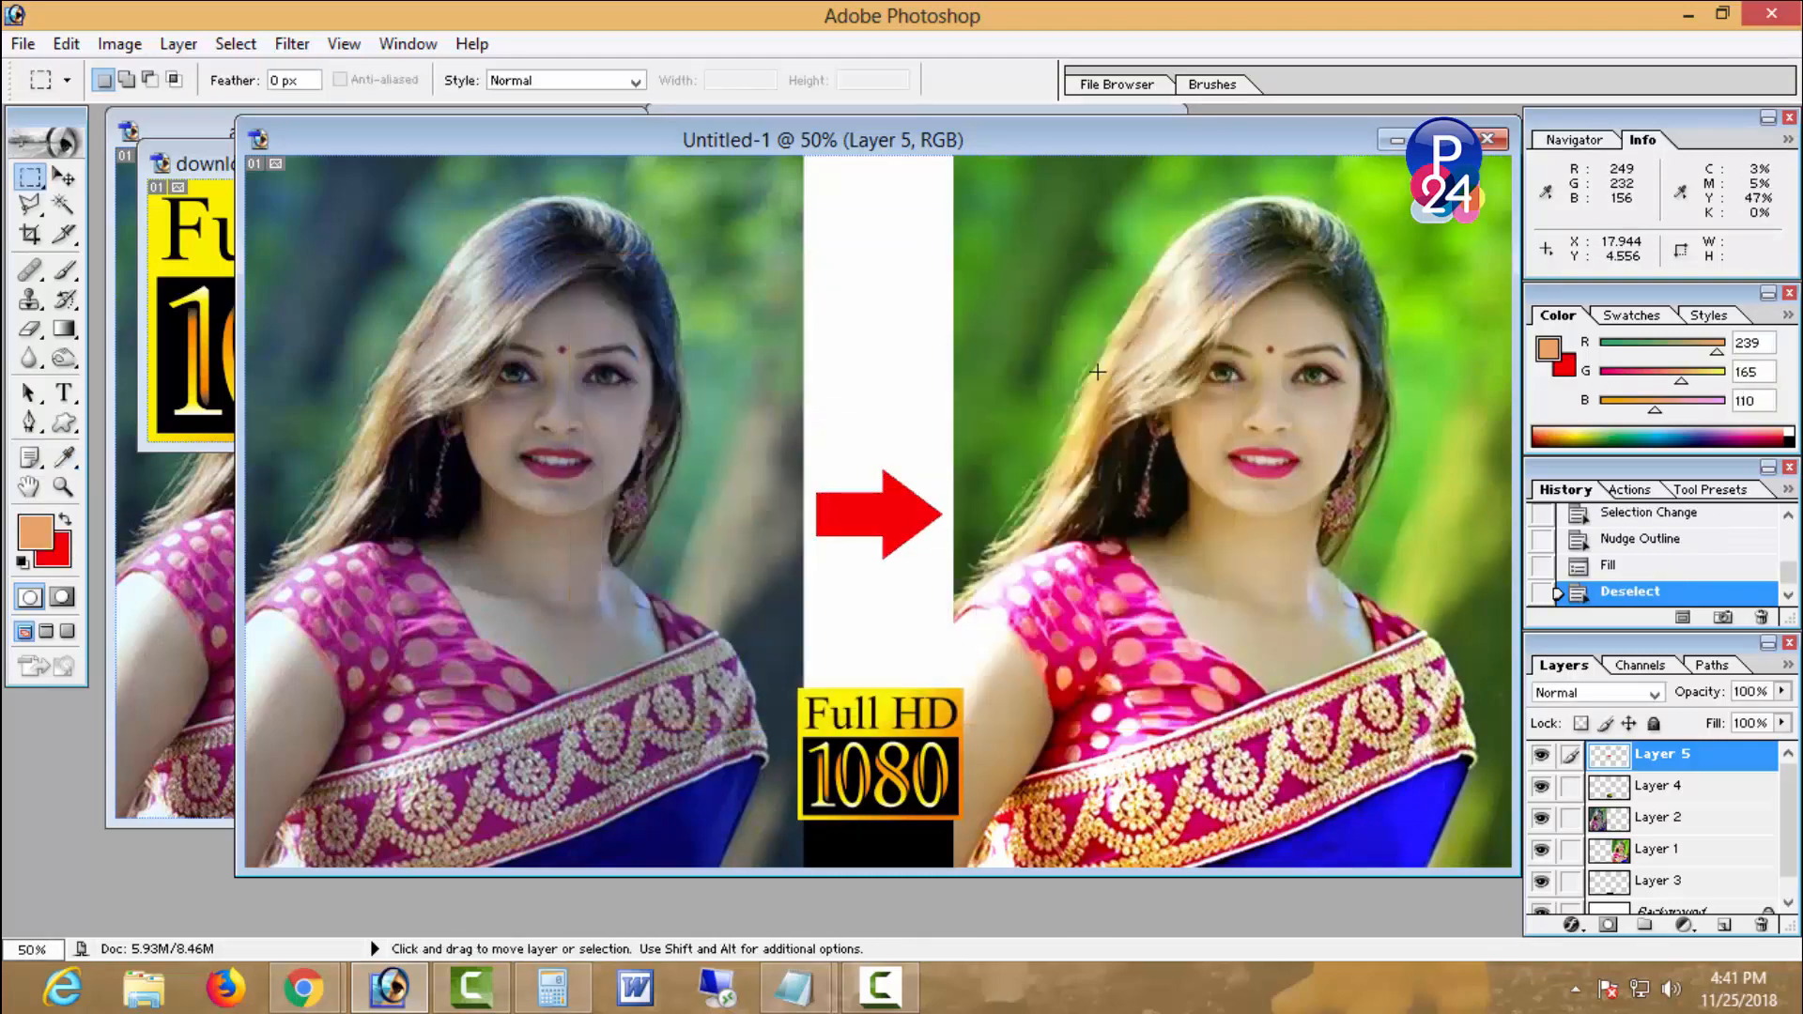
# - Open Photo Editing 24.png from the Logo folder under web file > Photo editing 24 on drive G
pyautogui.hotkey('ctrl', 'o')
pyautogui.click(753, 187)
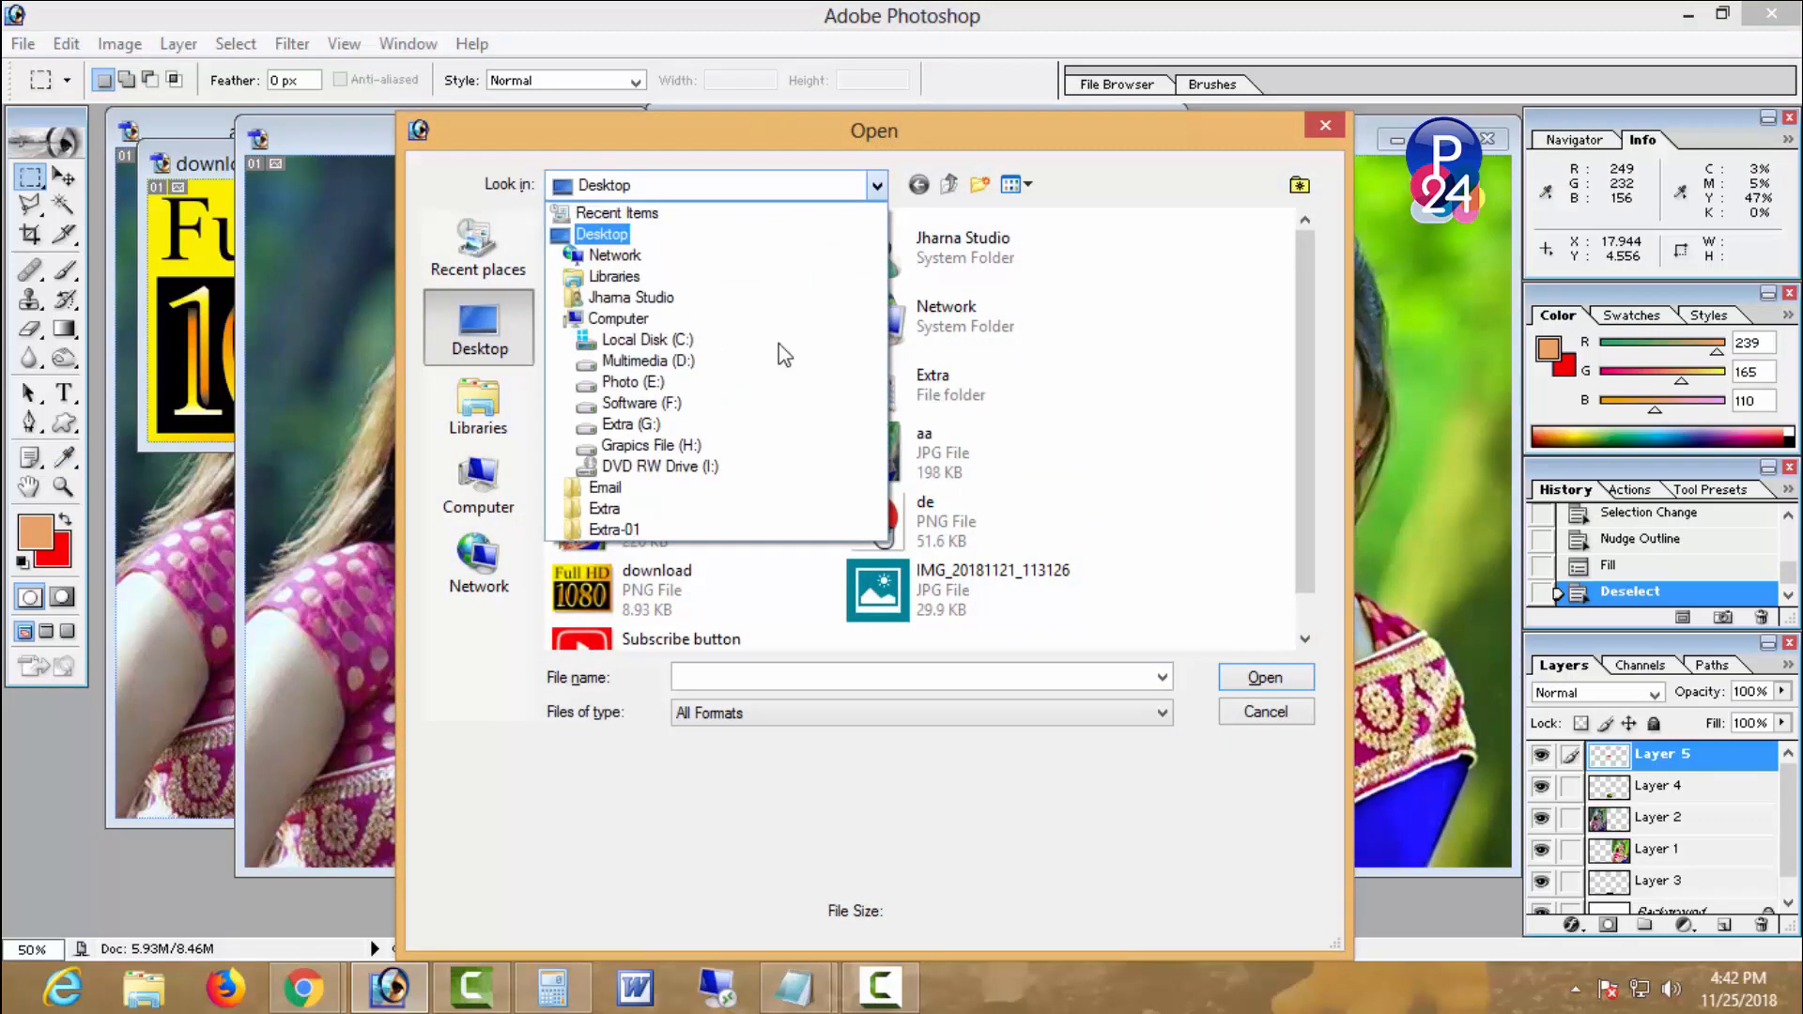
pyautogui.click(745, 424)
pyautogui.scroll(-5, 742, 423)
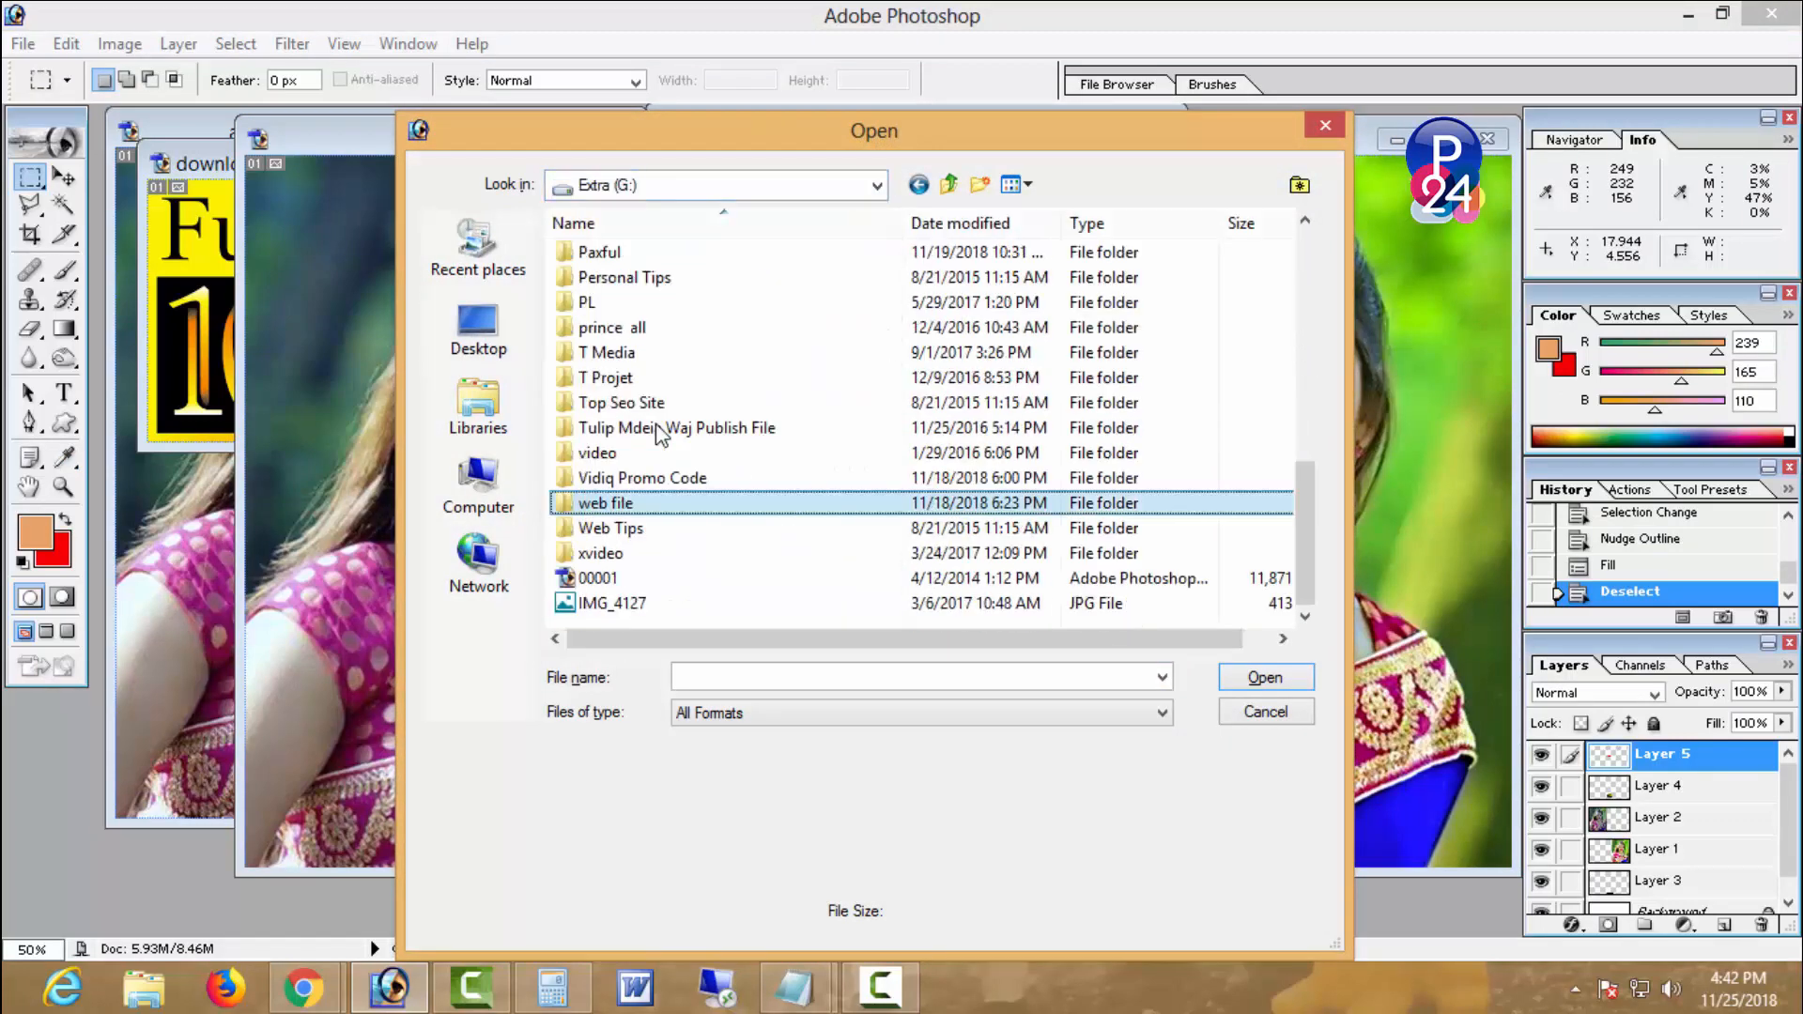
pyautogui.doubleClick(644, 510)
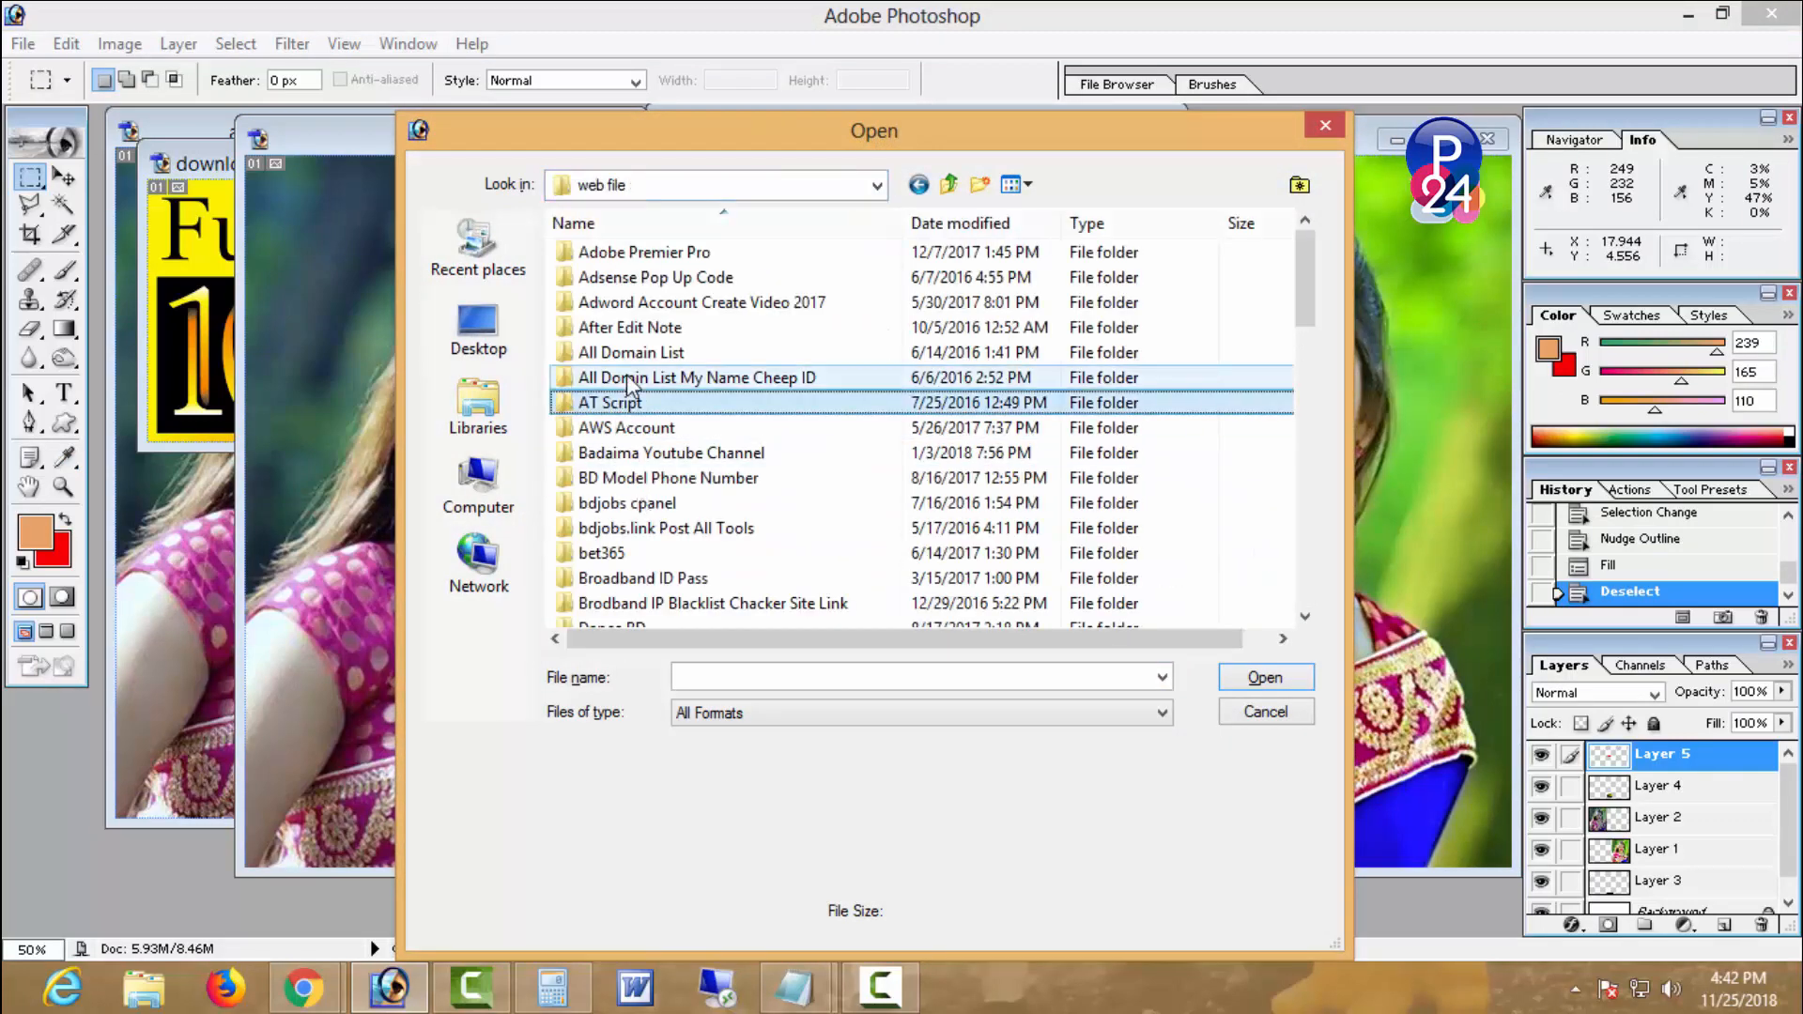
pyautogui.scroll(-15, 620, 422)
pyautogui.doubleClick(646, 252)
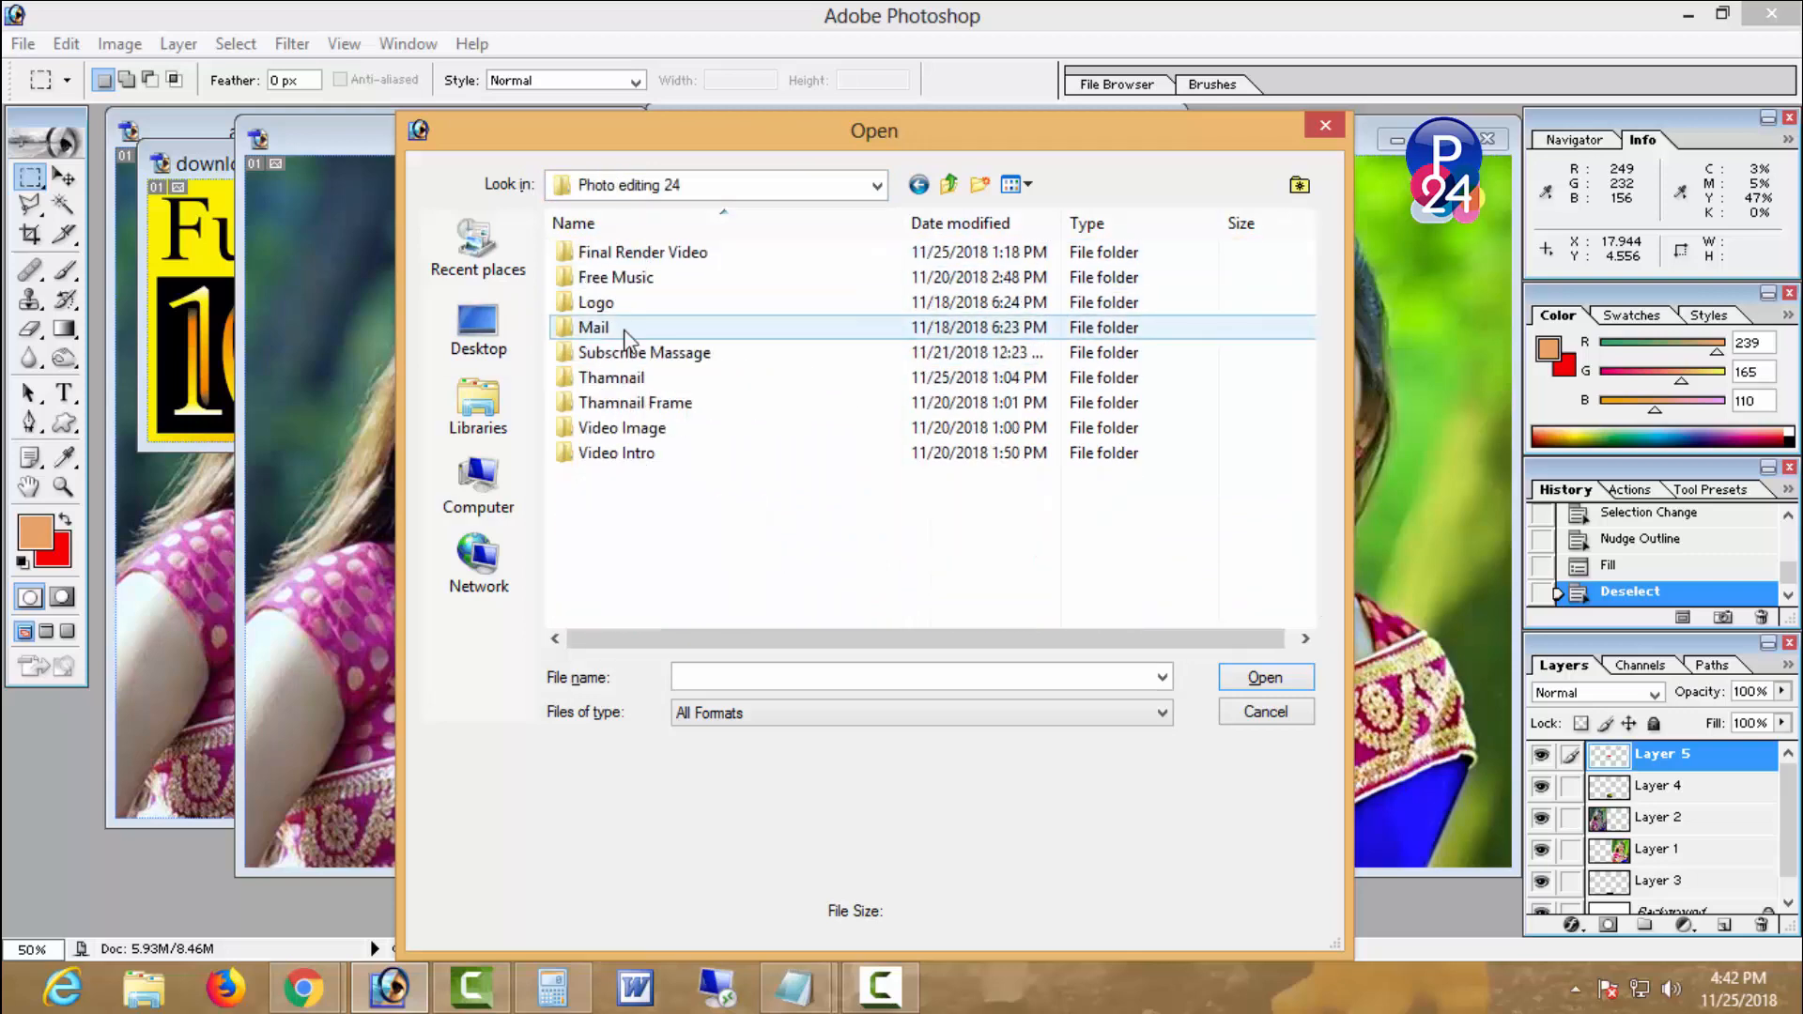
pyautogui.doubleClick(611, 302)
pyautogui.doubleClick(611, 301)
# - Copy the entire P24 logo image and paste it into the comparison document
pyautogui.hotkey('ctrl', 'a')
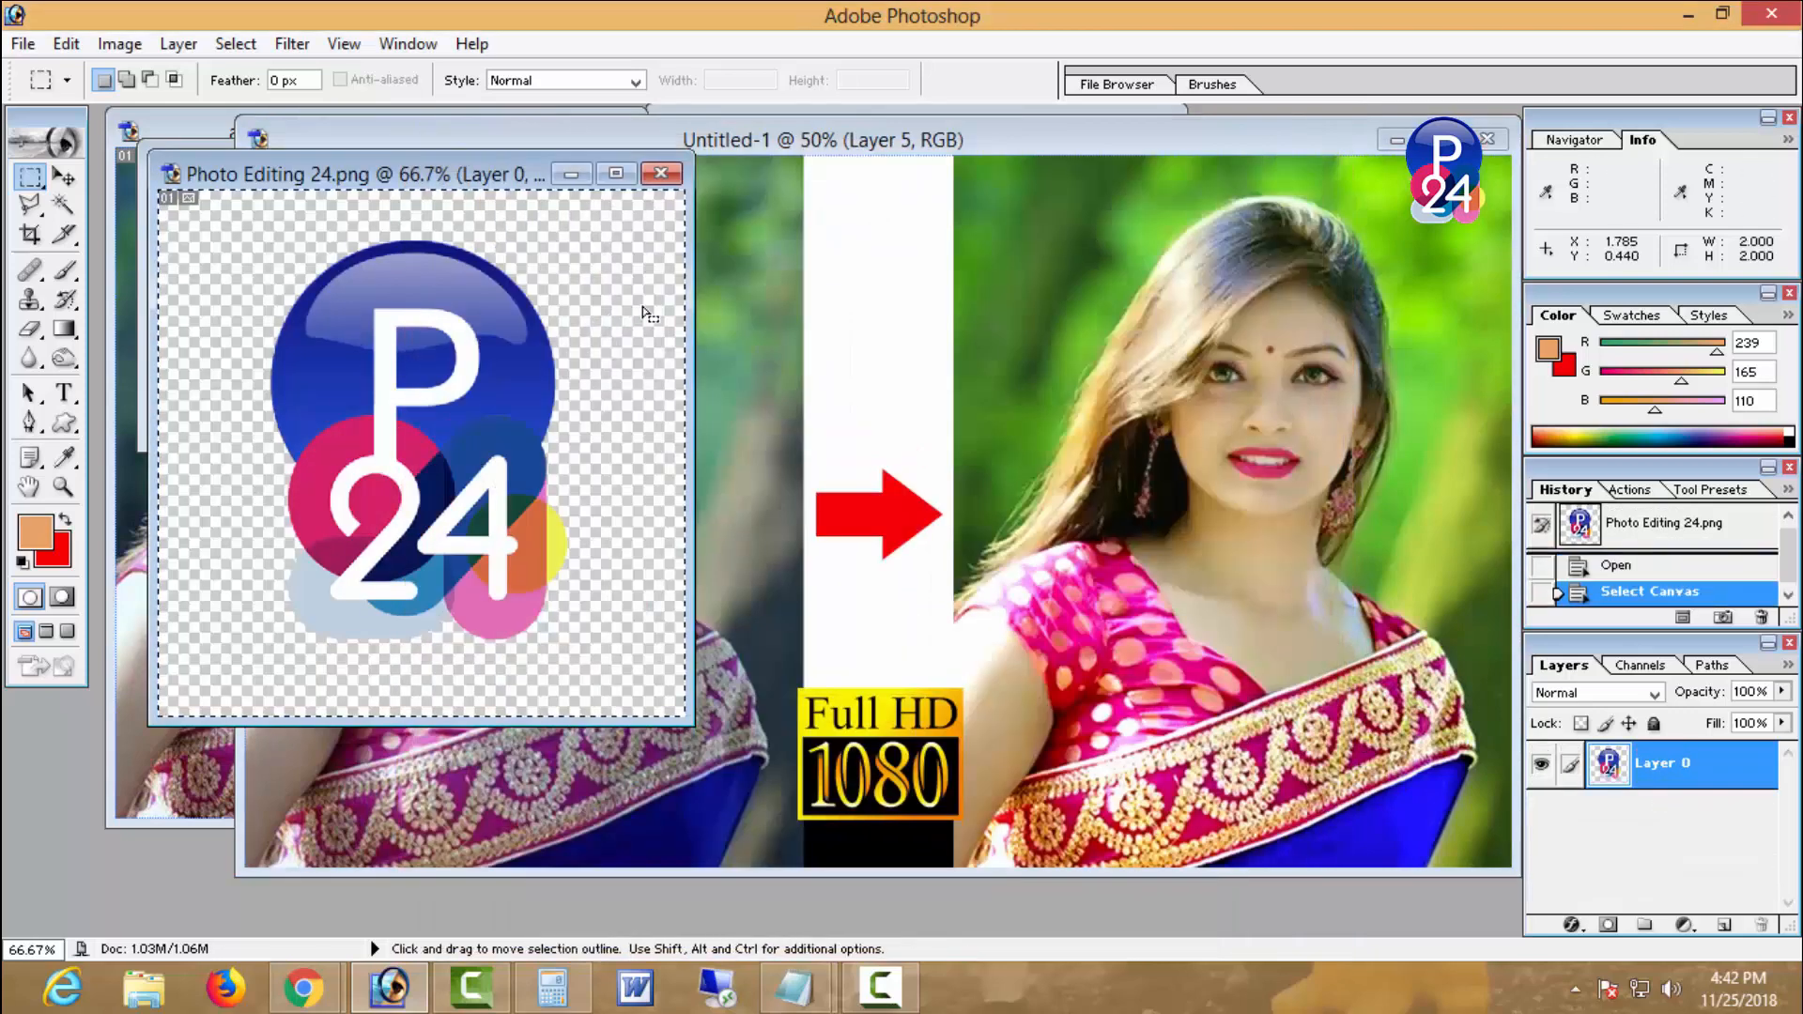
pyautogui.hotkey('ctrl', 'c')
pyautogui.click(918, 364)
pyautogui.hotkey('ctrl', 'v')
# - Shrink the P24 logo to fit the white gap's width, place it at the top of the gap and nudge it slightly down
pyautogui.moveTo(925, 521); pyautogui.dragTo(923, 318)
pyautogui.hotkey('ctrl', 't')
pyautogui.moveTo(997, 453); pyautogui.dragTo(942, 401)
pyautogui.moveTo(899, 298); pyautogui.dragTo(901, 262)
pyautogui.press('Return')
pyautogui.press('m')
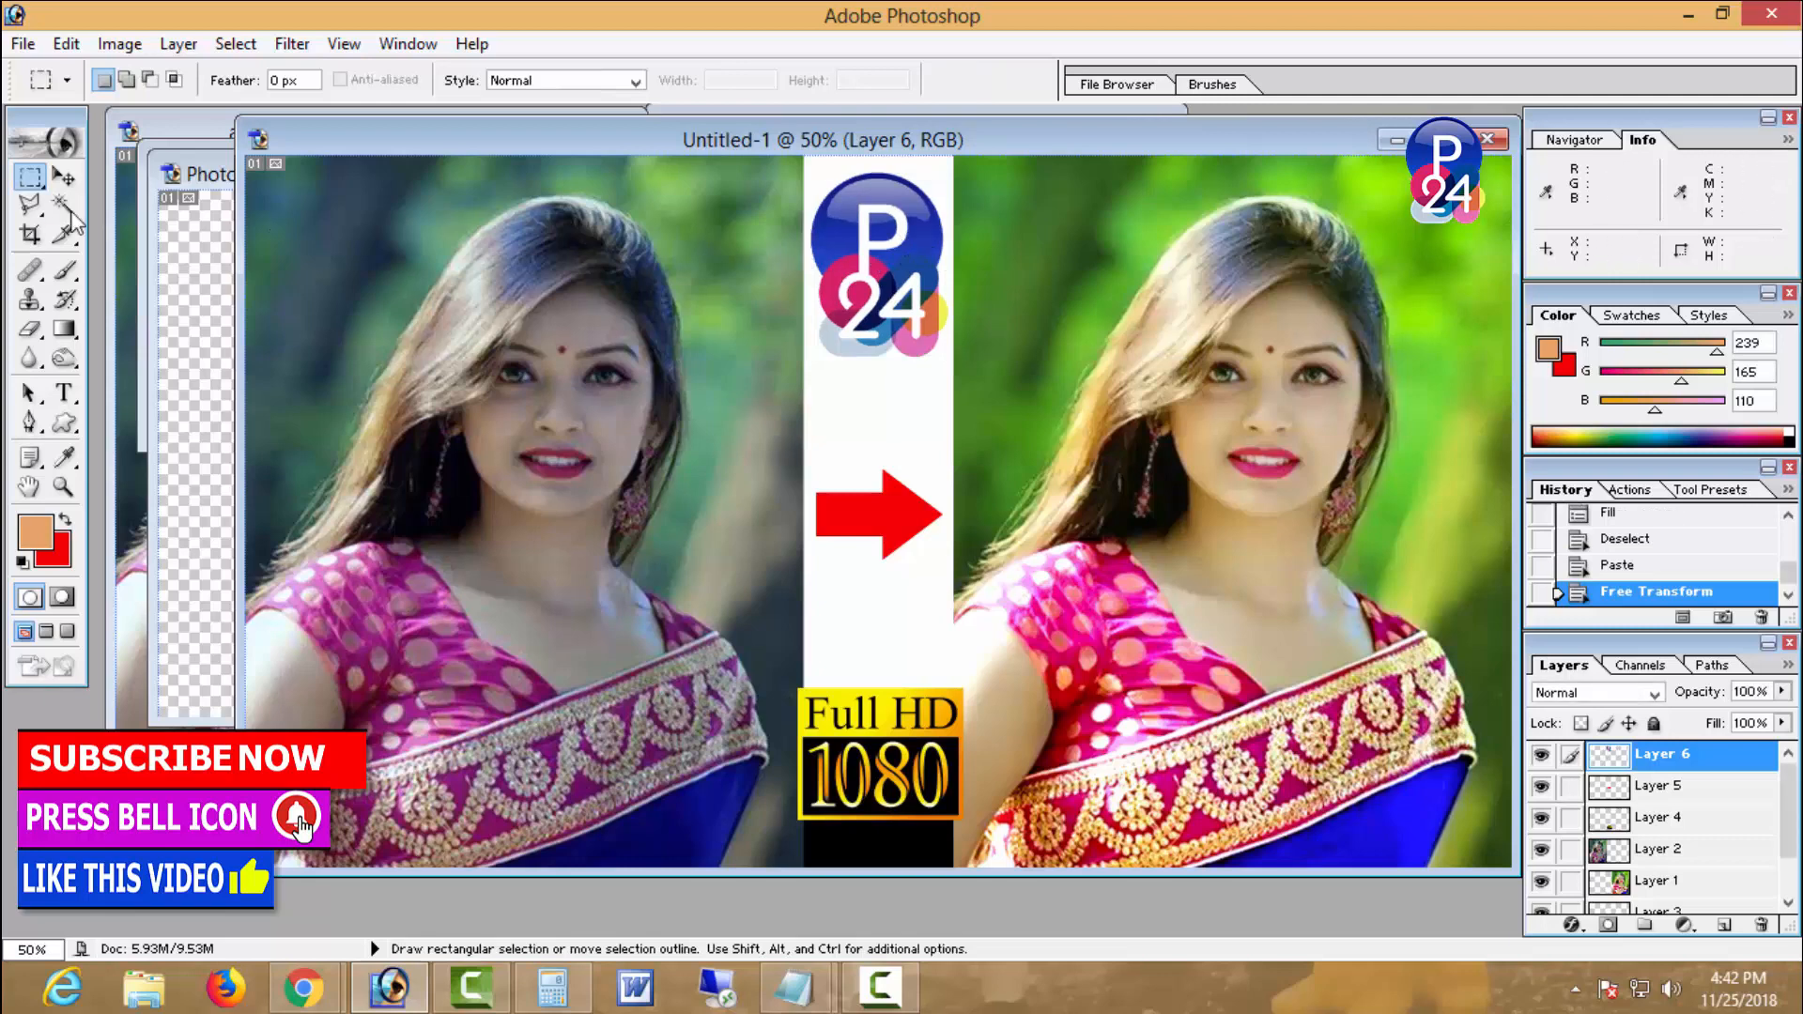
pyautogui.click(63, 177)
pyautogui.press('Down')
pyautogui.press('Down')
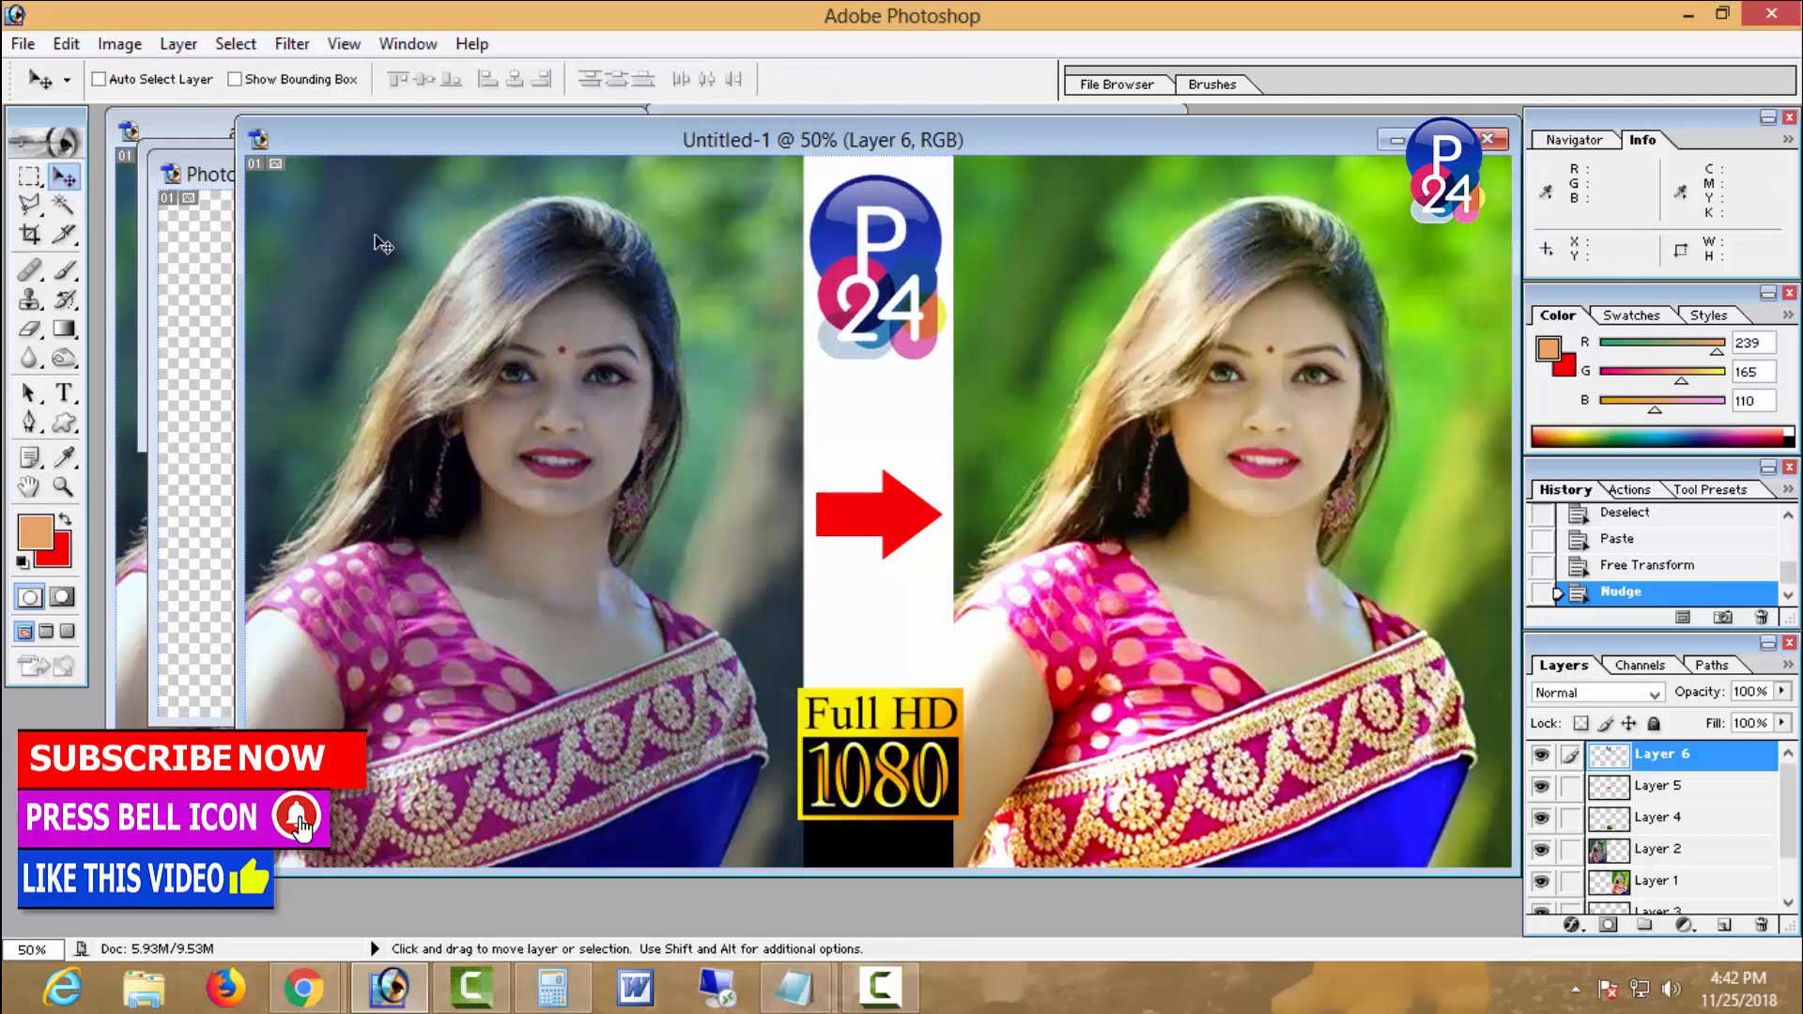
# - Maximize the comparison document, add a new layer and start a text line low on the before photo
pyautogui.click(1443, 139)
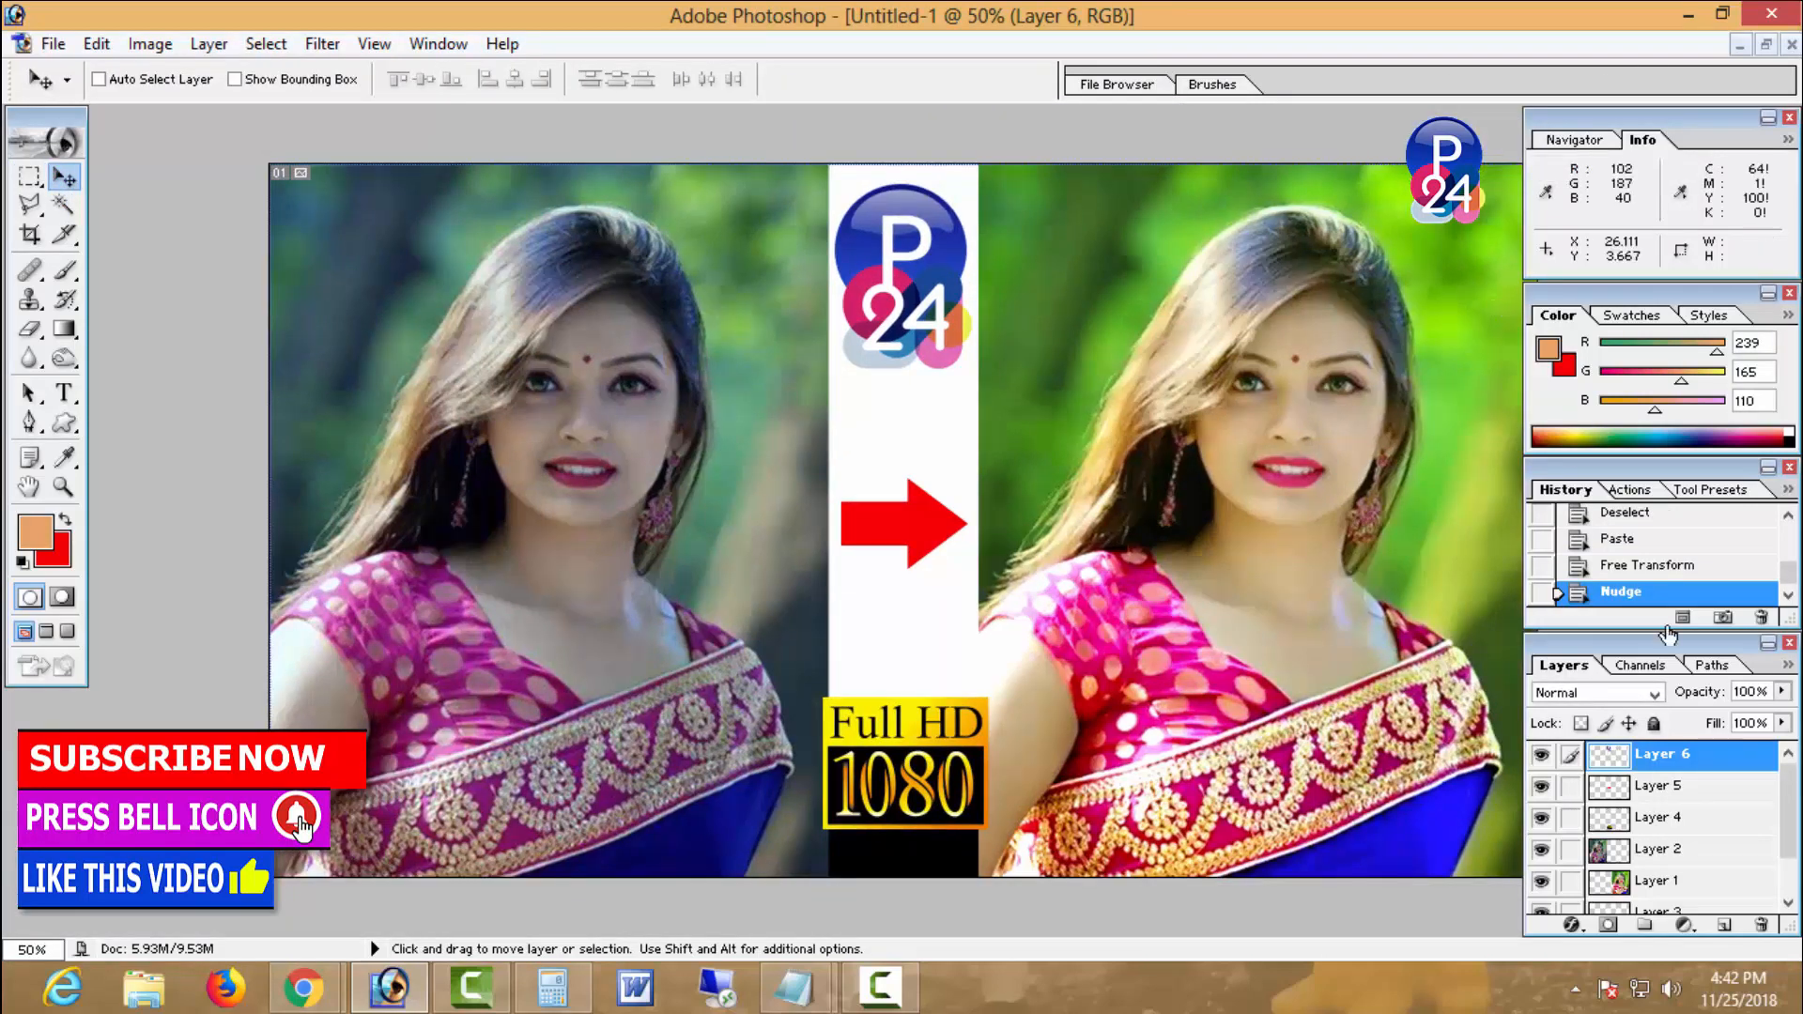
pyautogui.click(1717, 928)
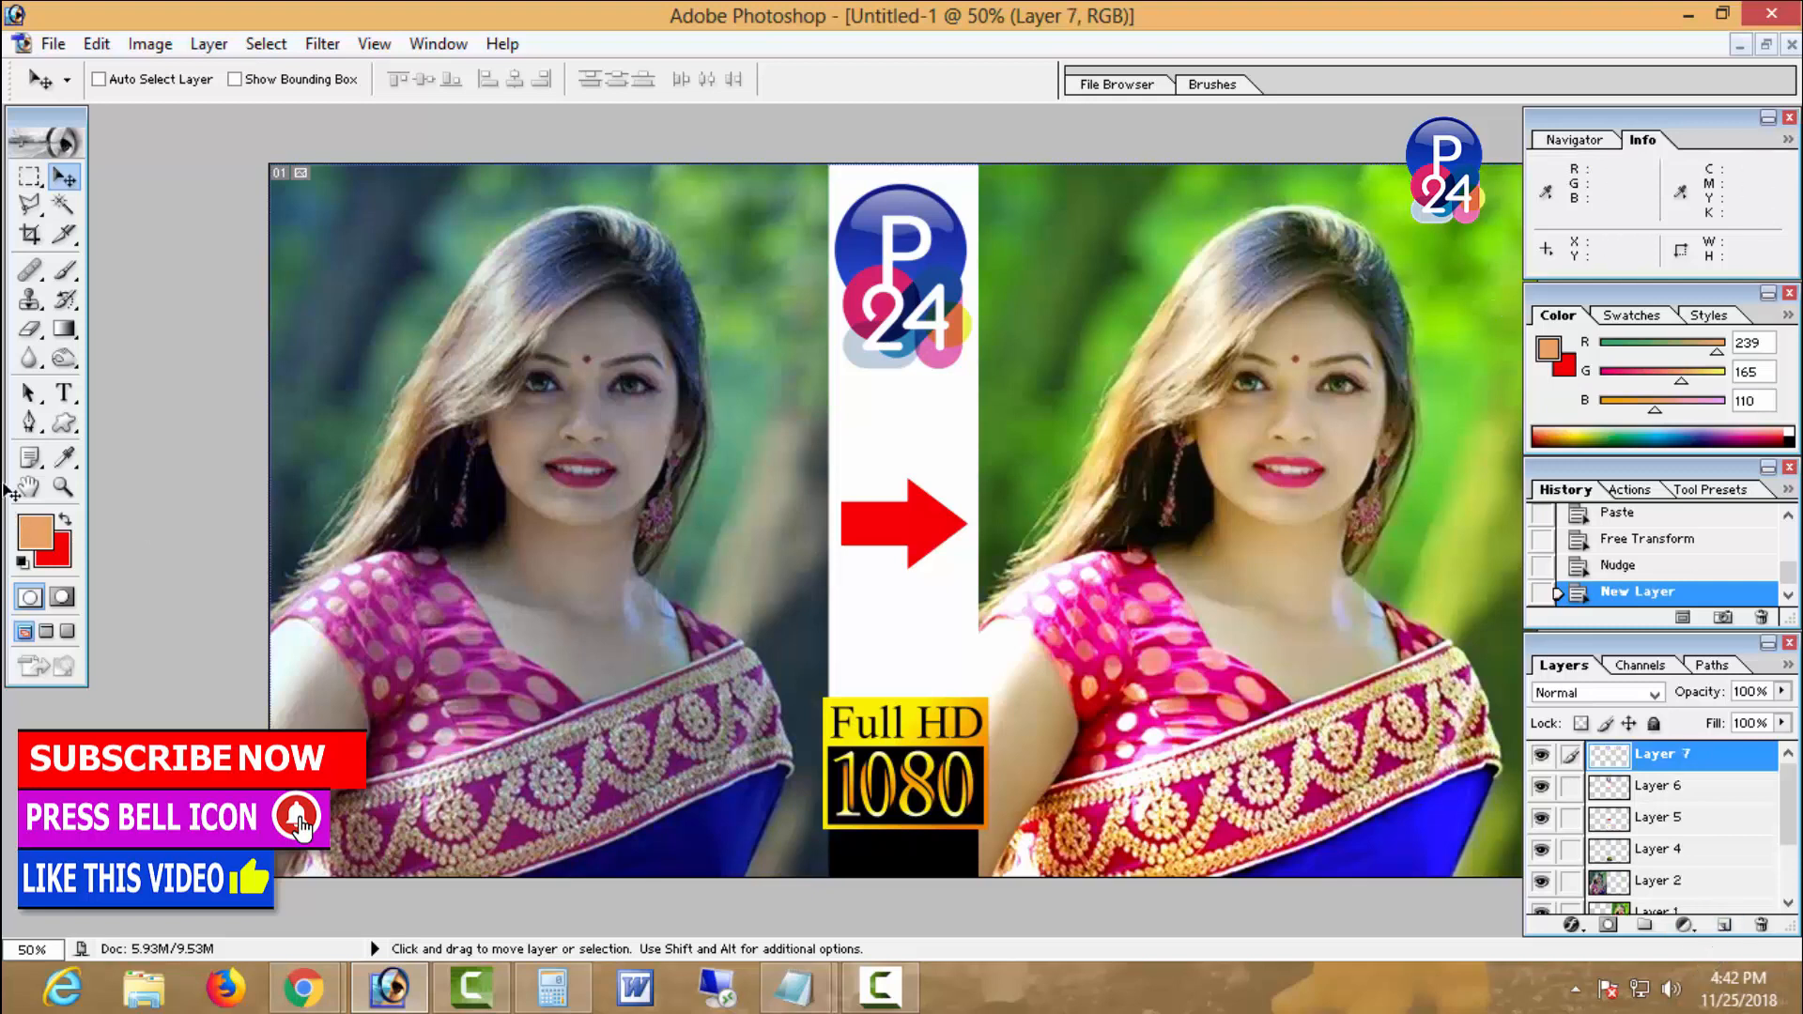
pyautogui.click(64, 392)
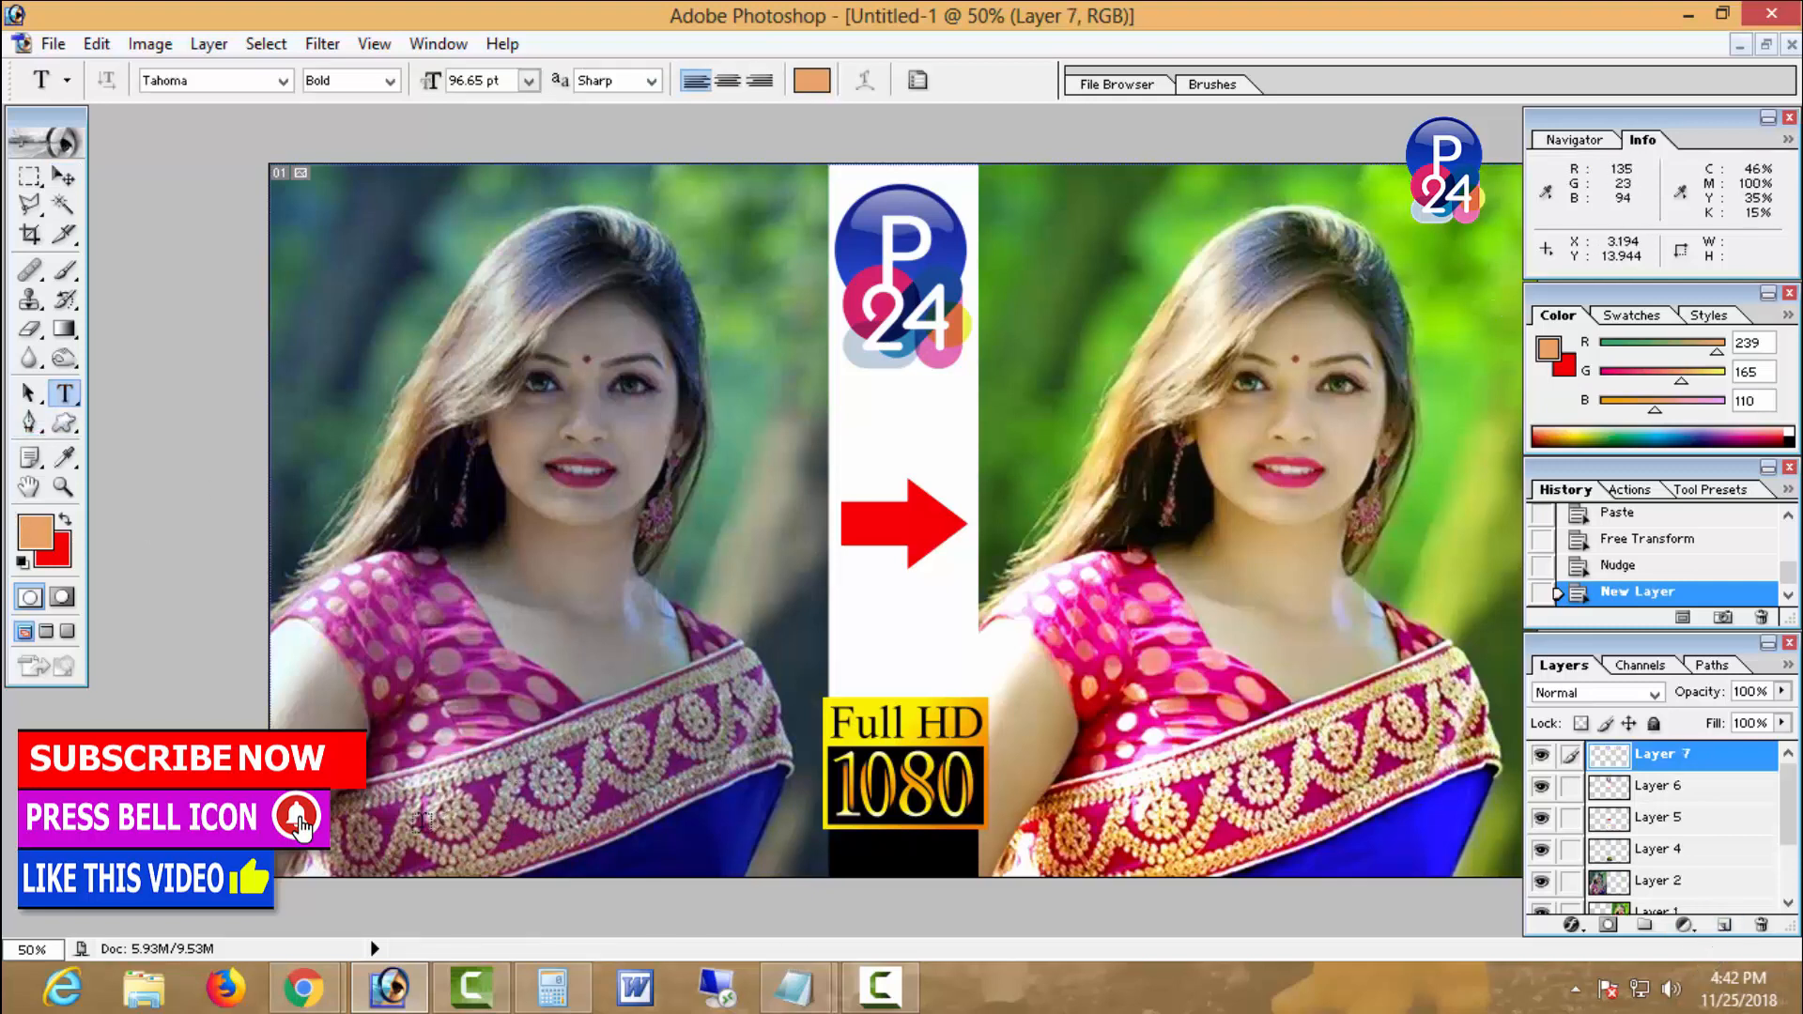
pyautogui.click(428, 822)
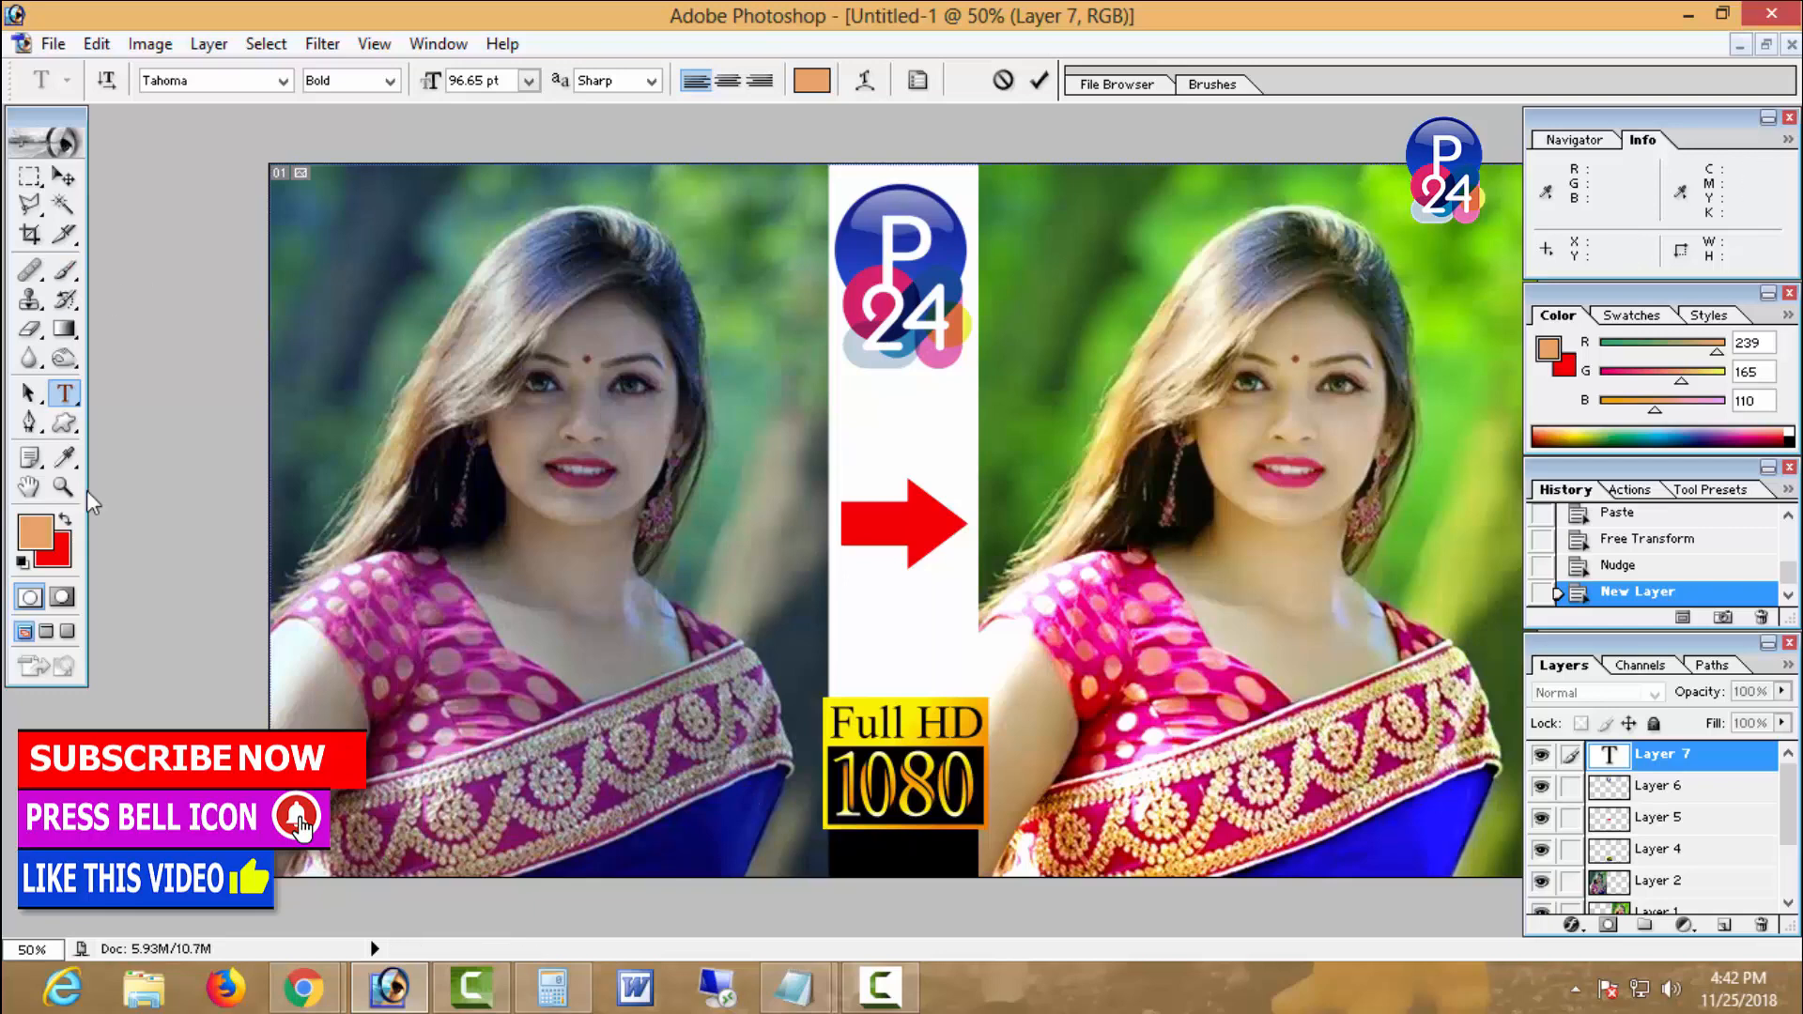
# - Set both the background and foreground colors to white (FFFFFF) for the text
pyautogui.click(55, 563)
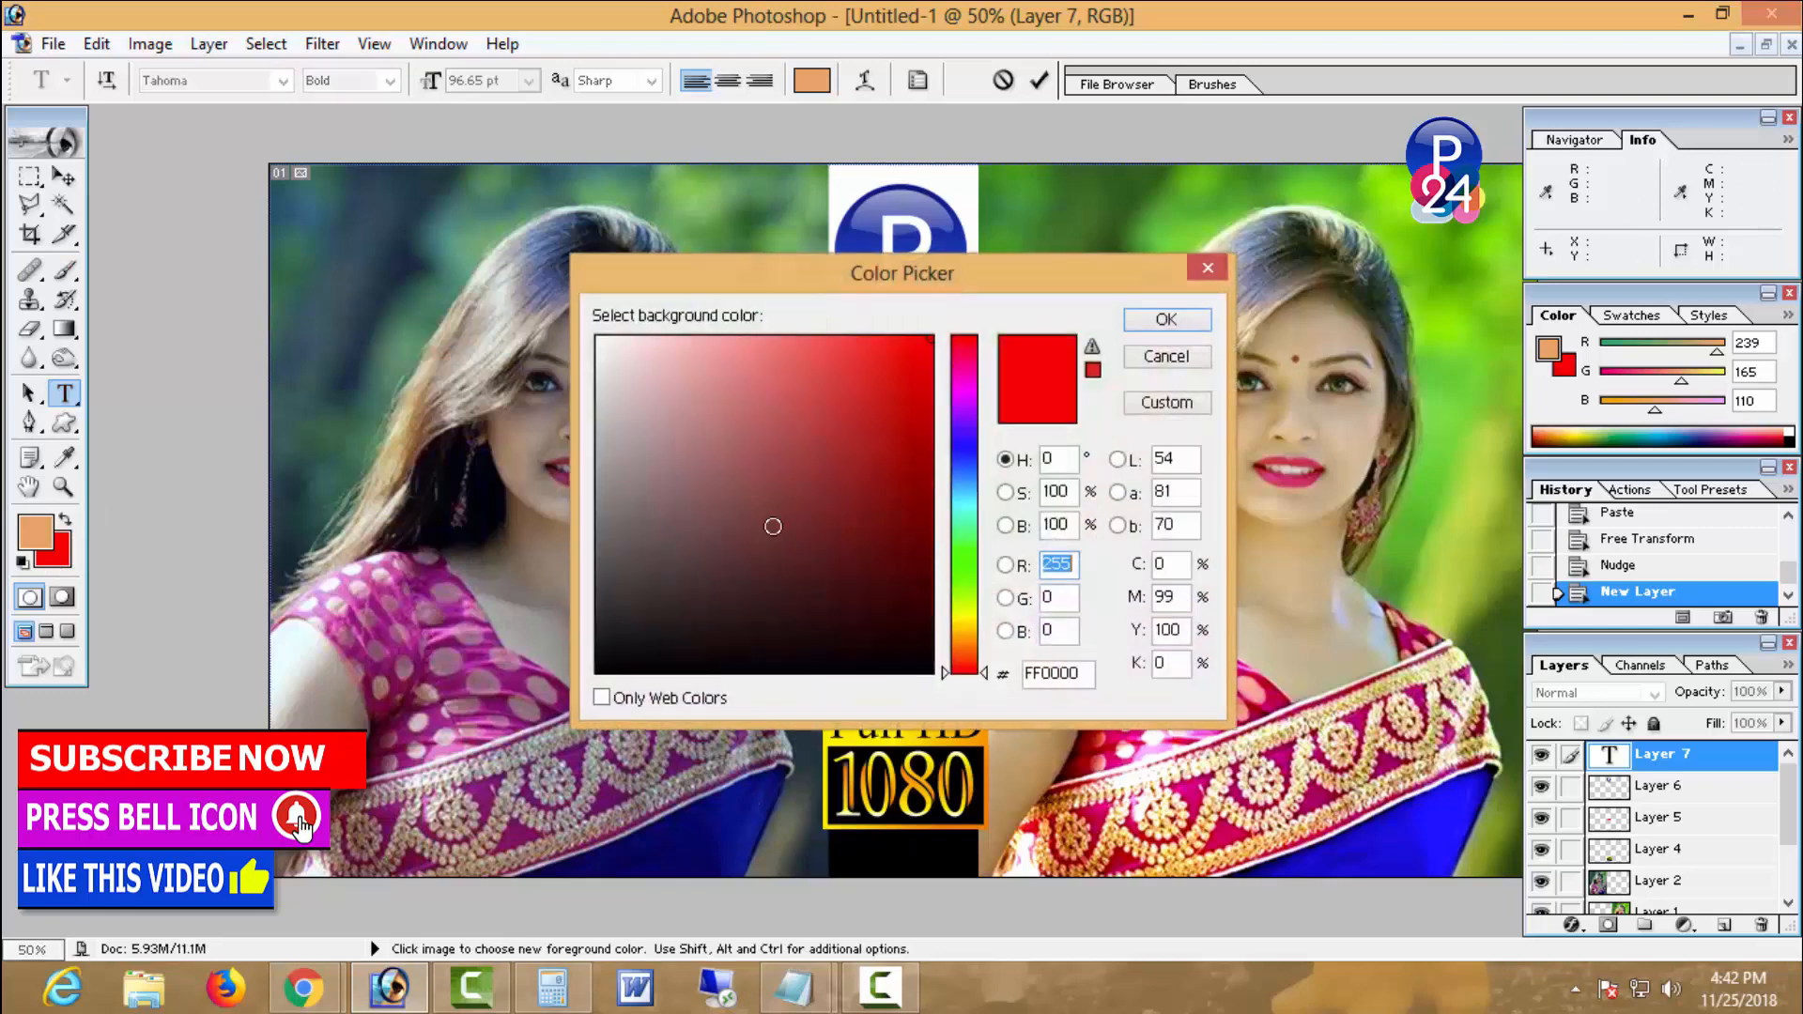
pyautogui.click(1167, 324)
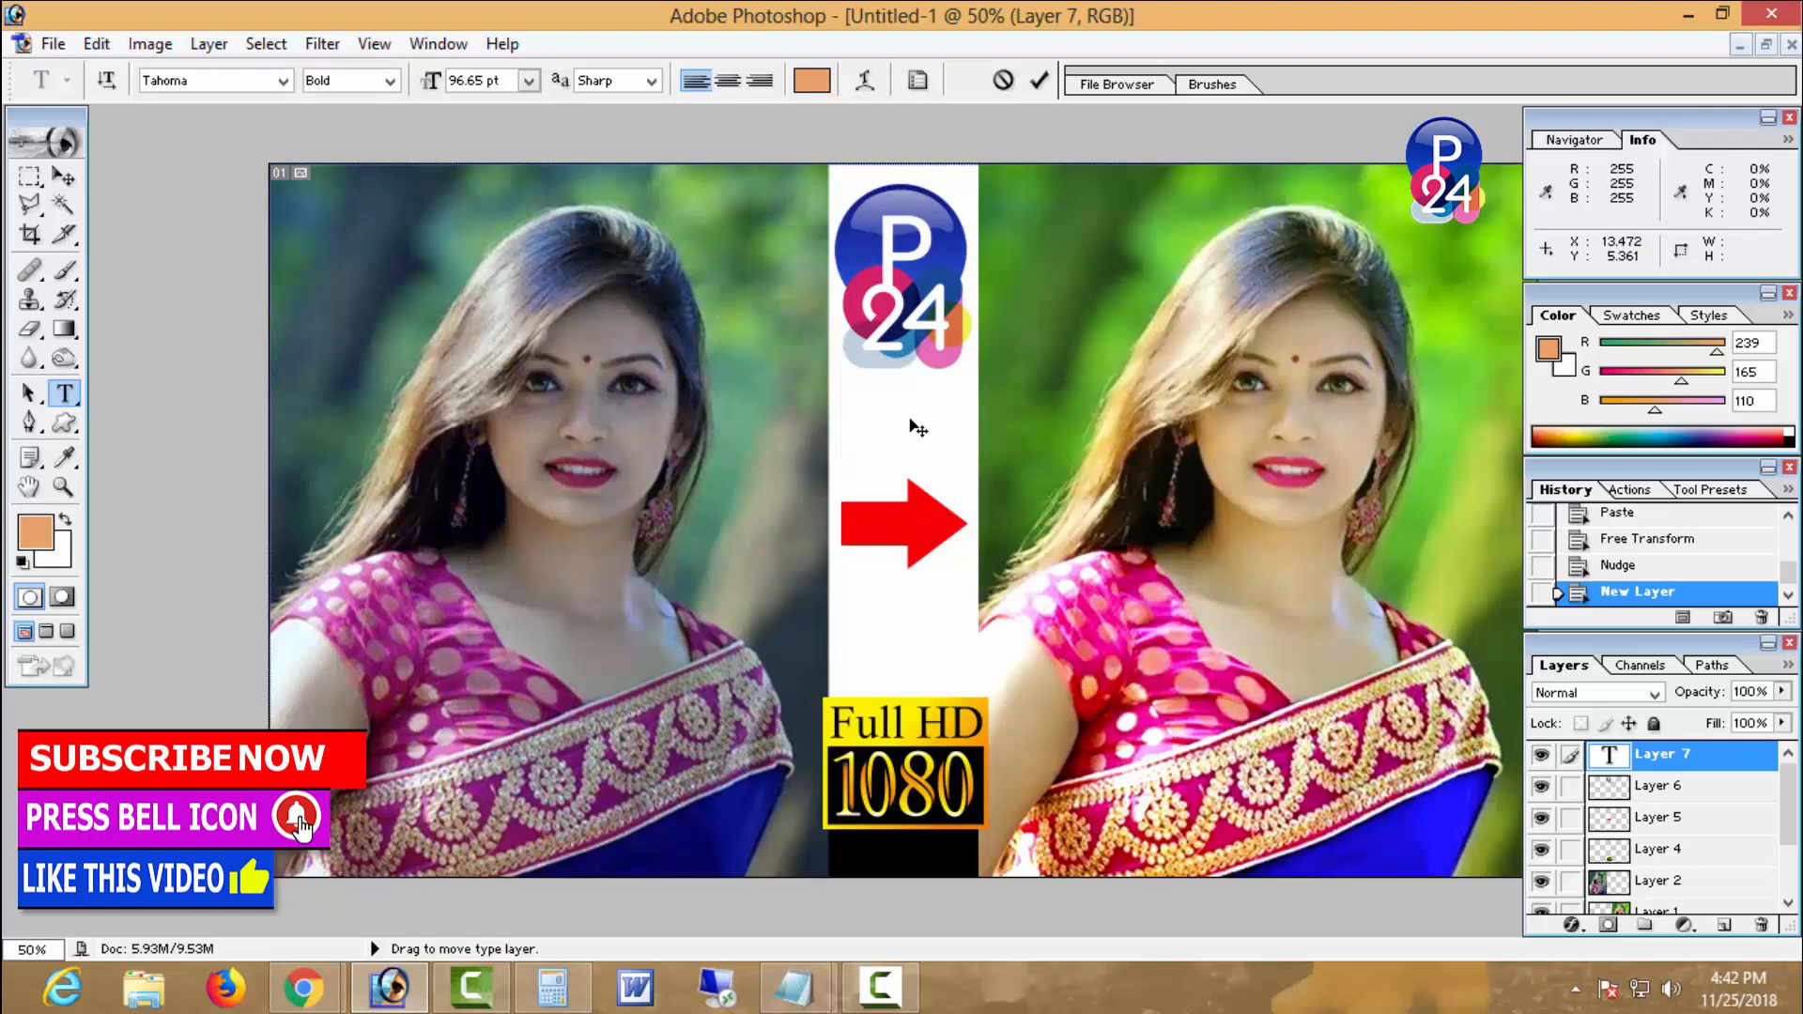
pyautogui.click(40, 537)
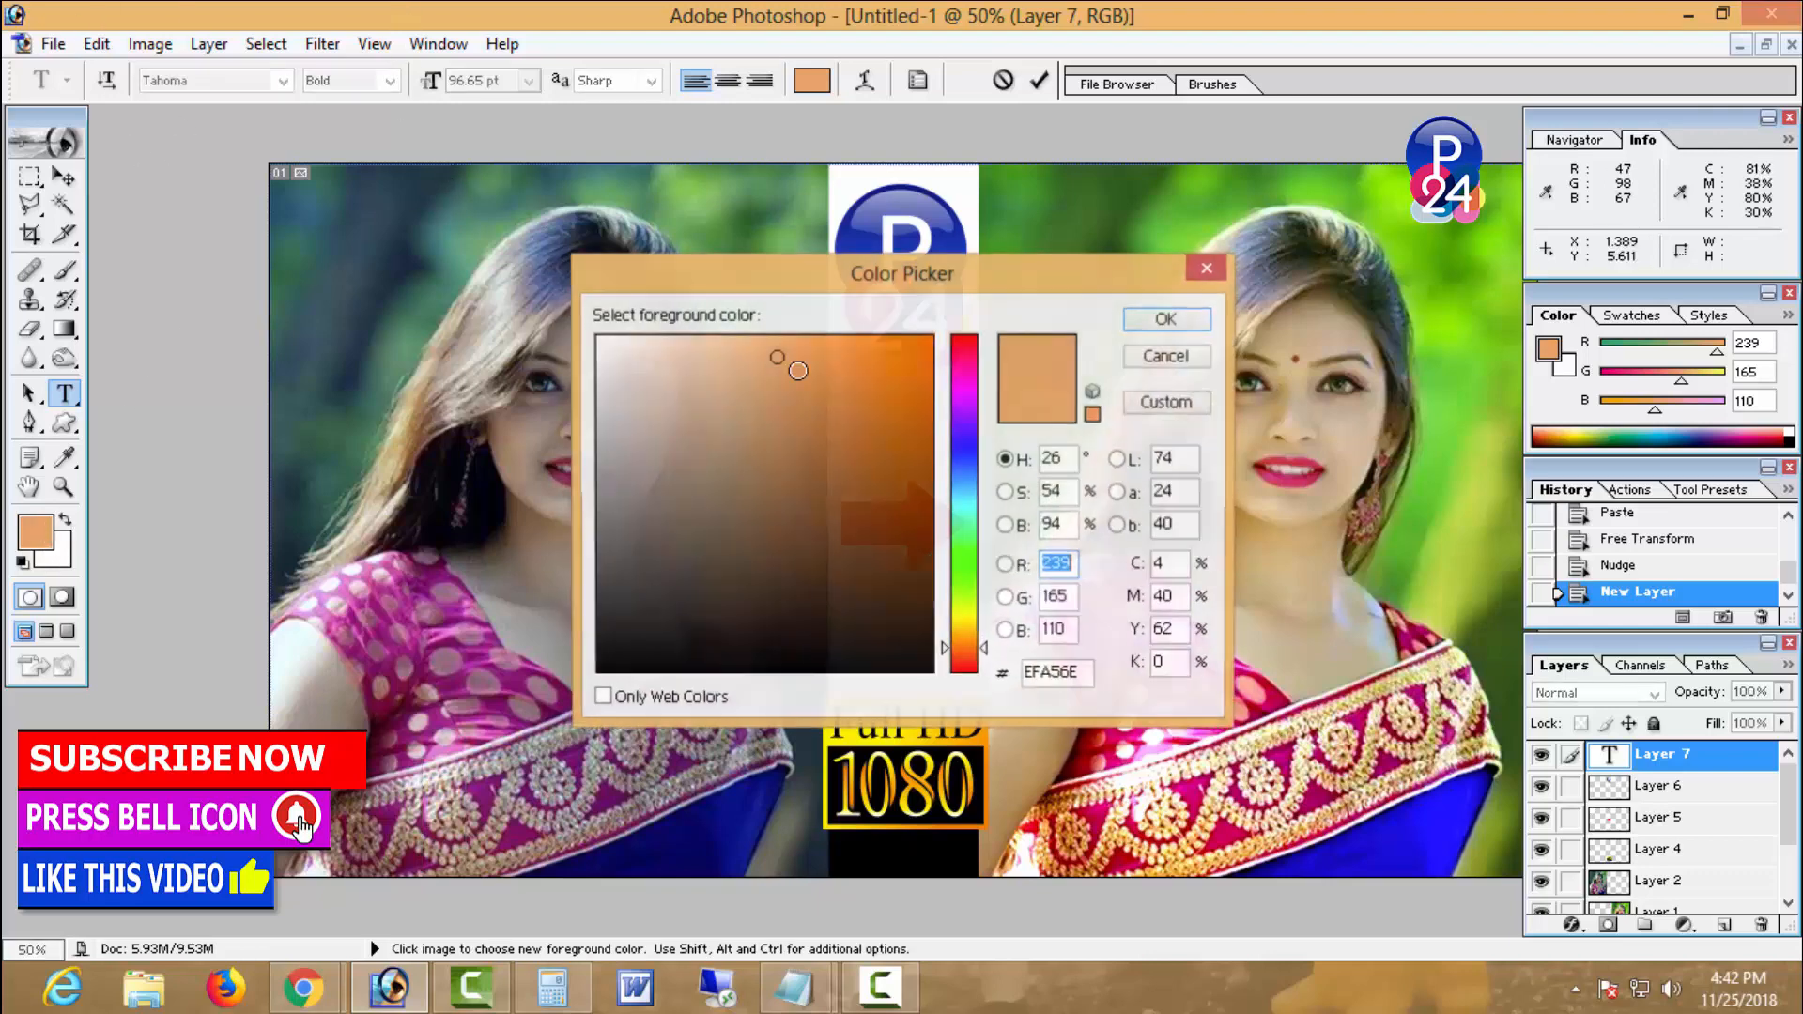
pyautogui.moveTo(796, 368); pyautogui.dragTo(349, 154)
pyautogui.click(1167, 320)
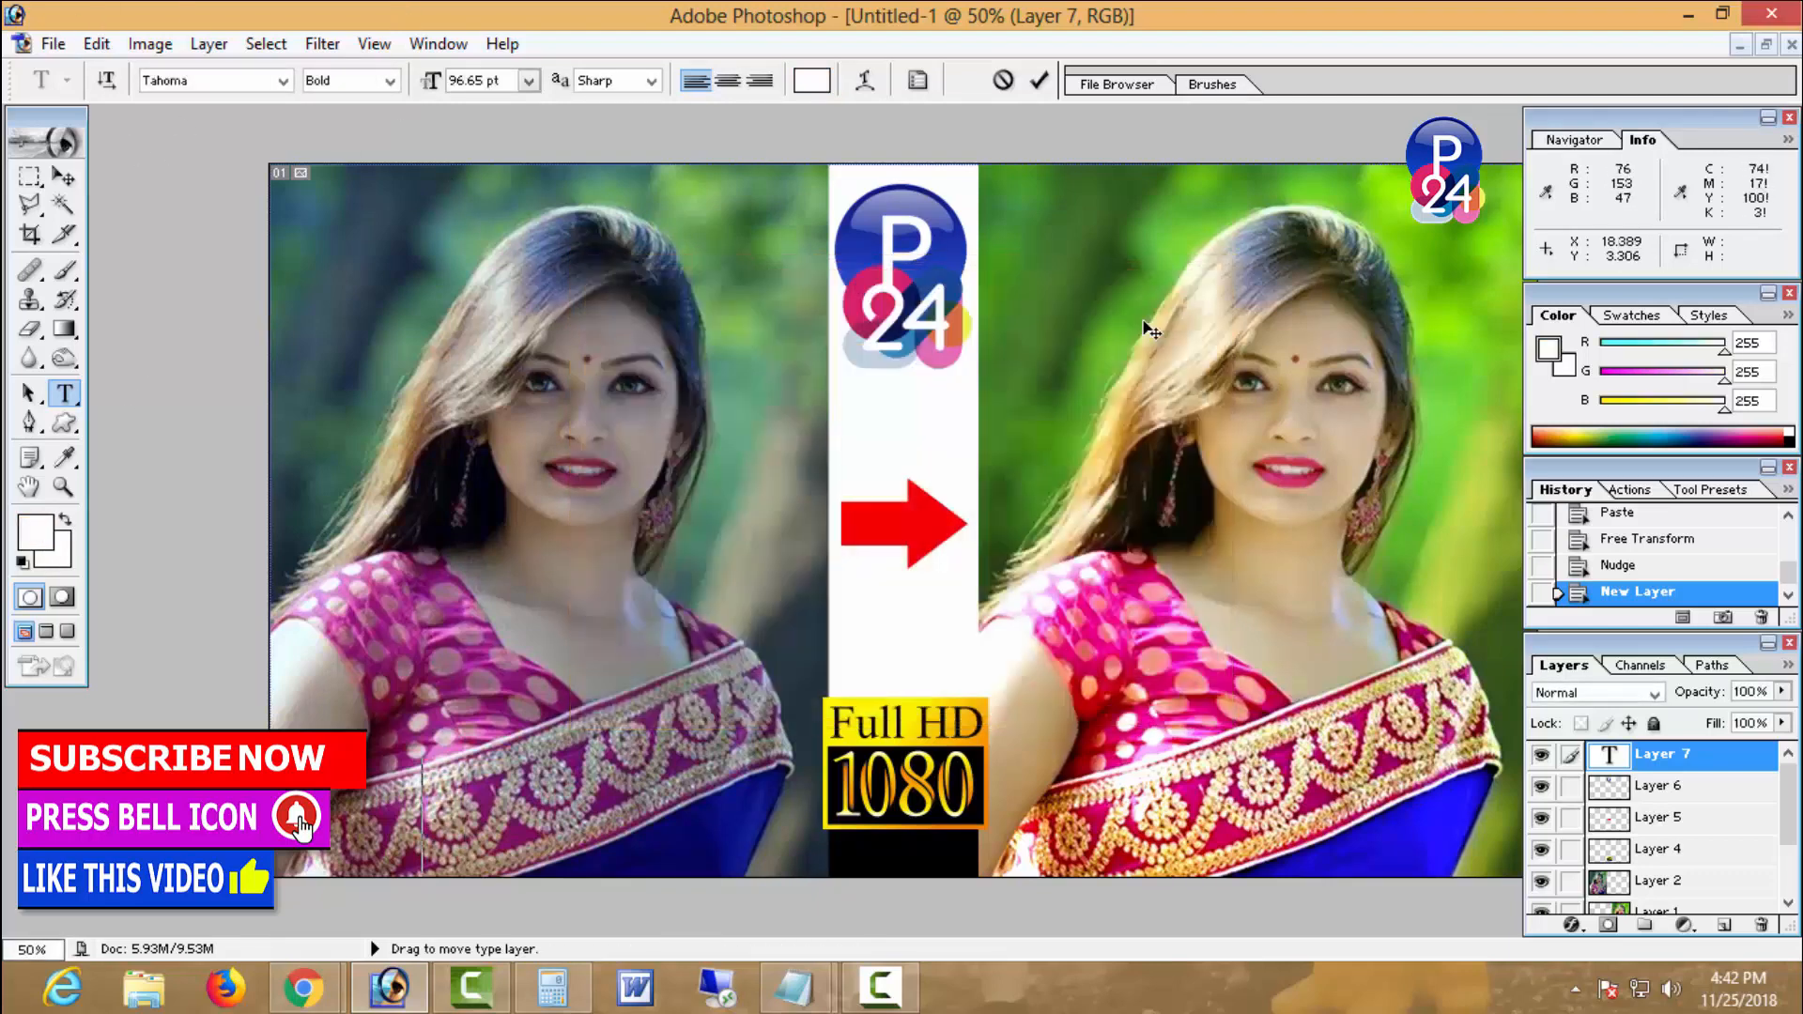
# - Enter BEFORE across the lower part of the before photo and keep its text color at white (FFFFFF)
pyautogui.write('BE')
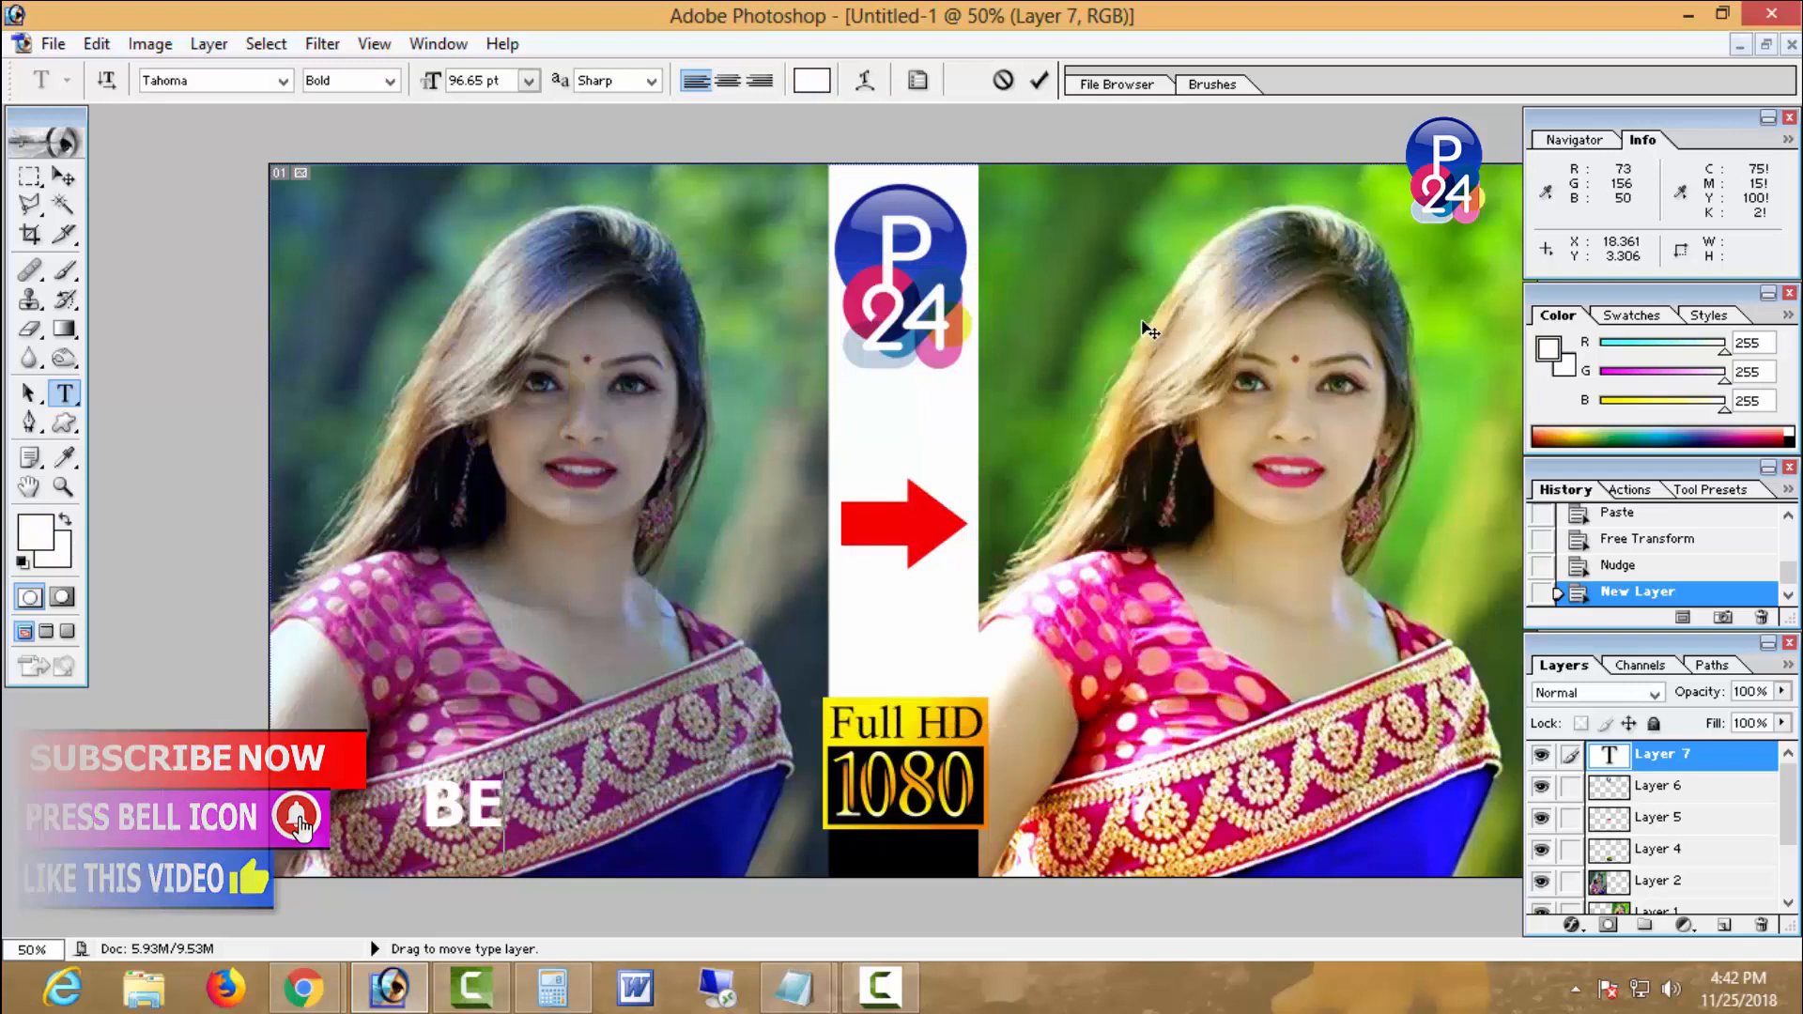
pyautogui.write('FORE')
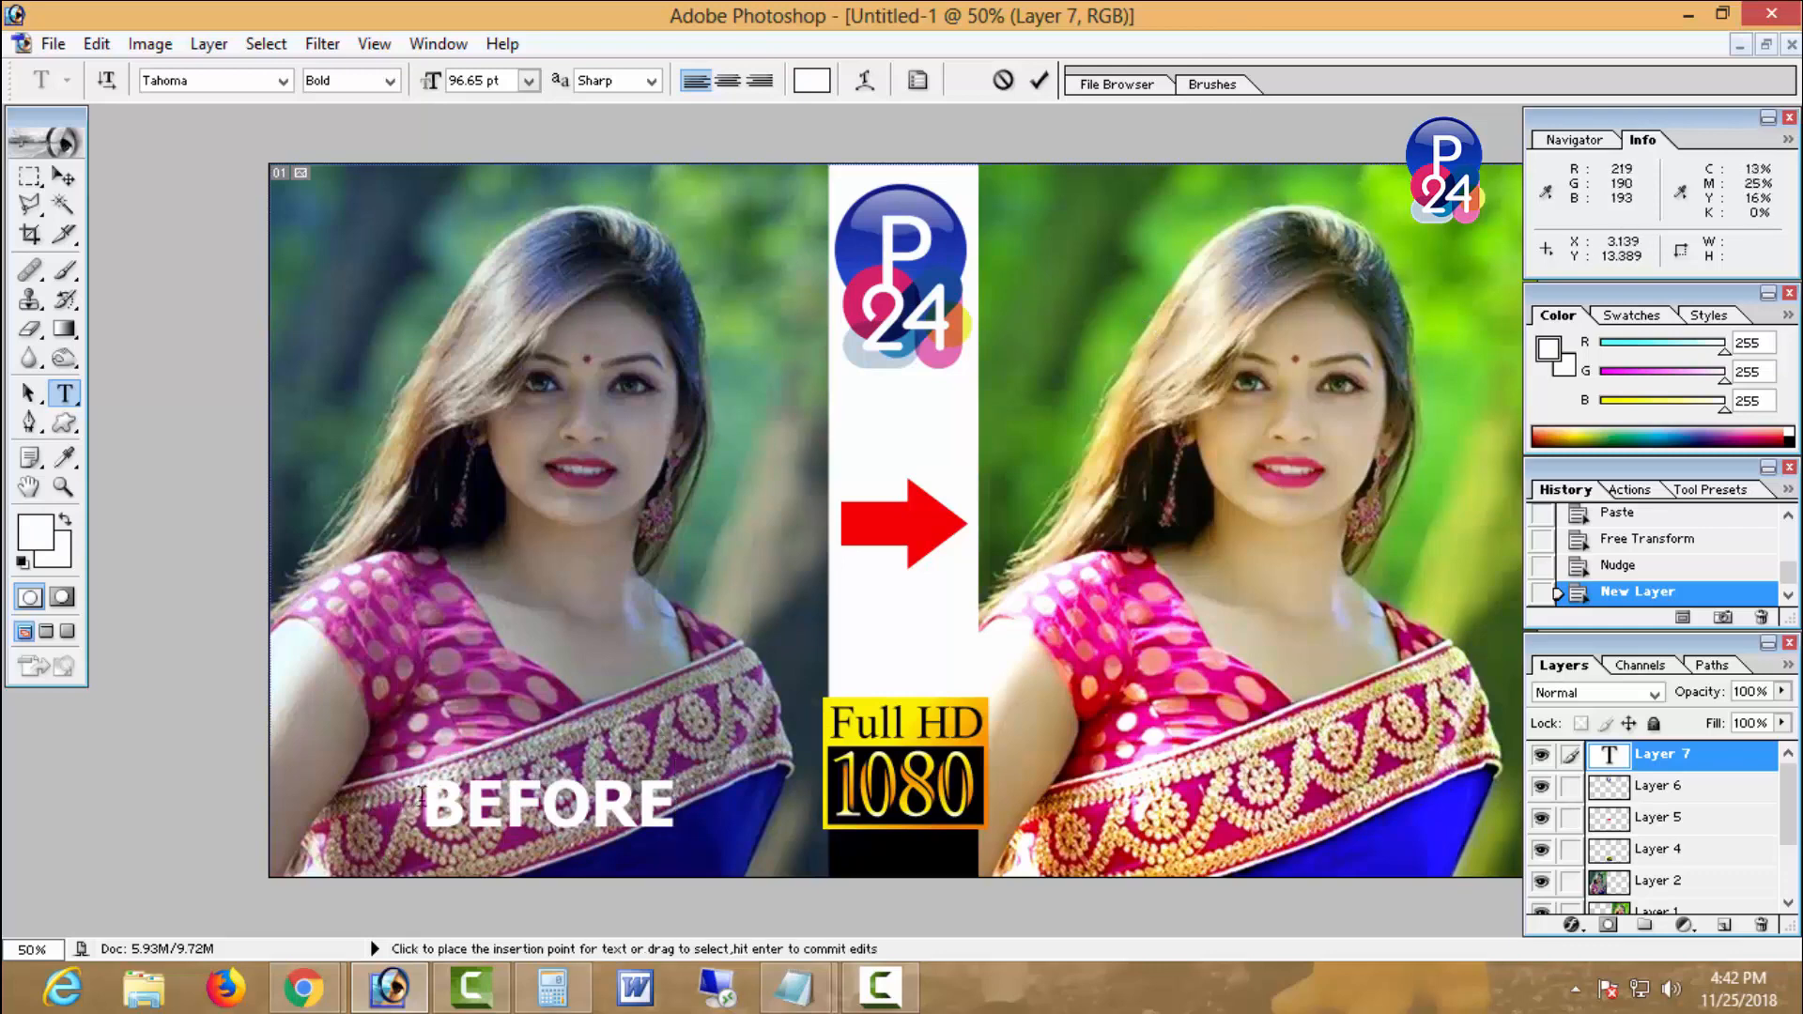
pyautogui.doubleClick(644, 804)
pyautogui.click(811, 82)
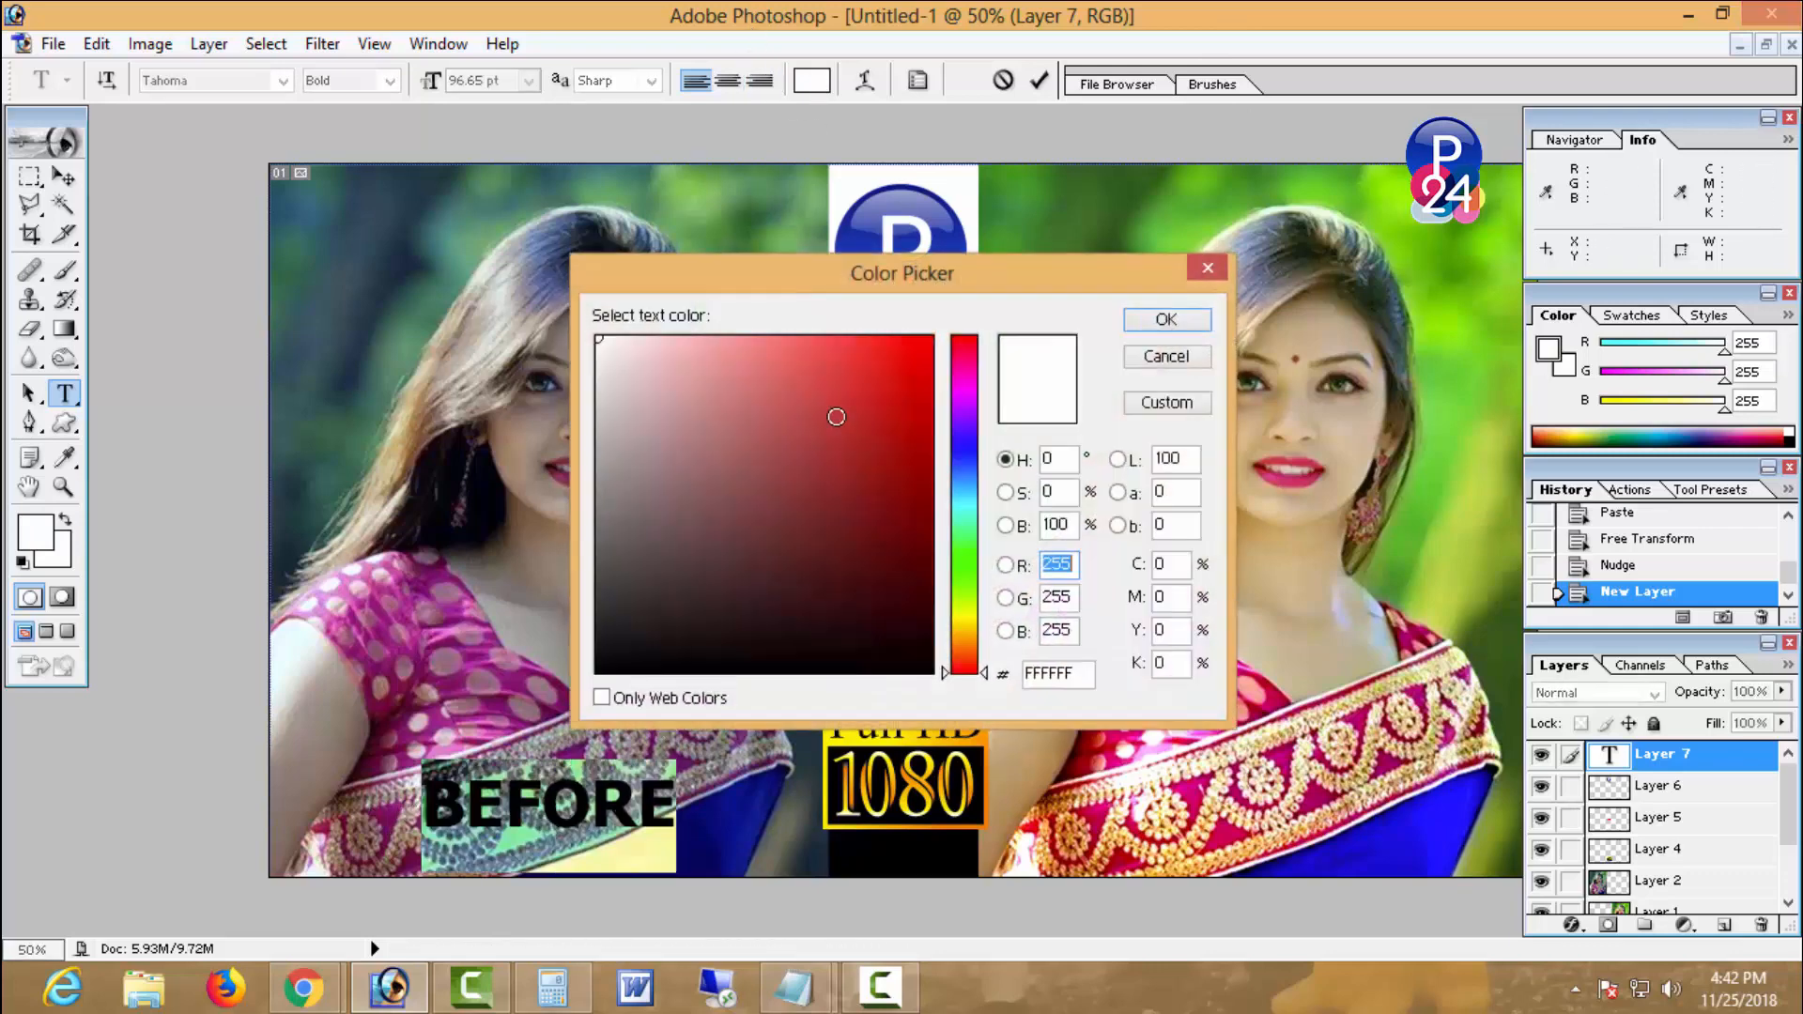
pyautogui.click(1166, 321)
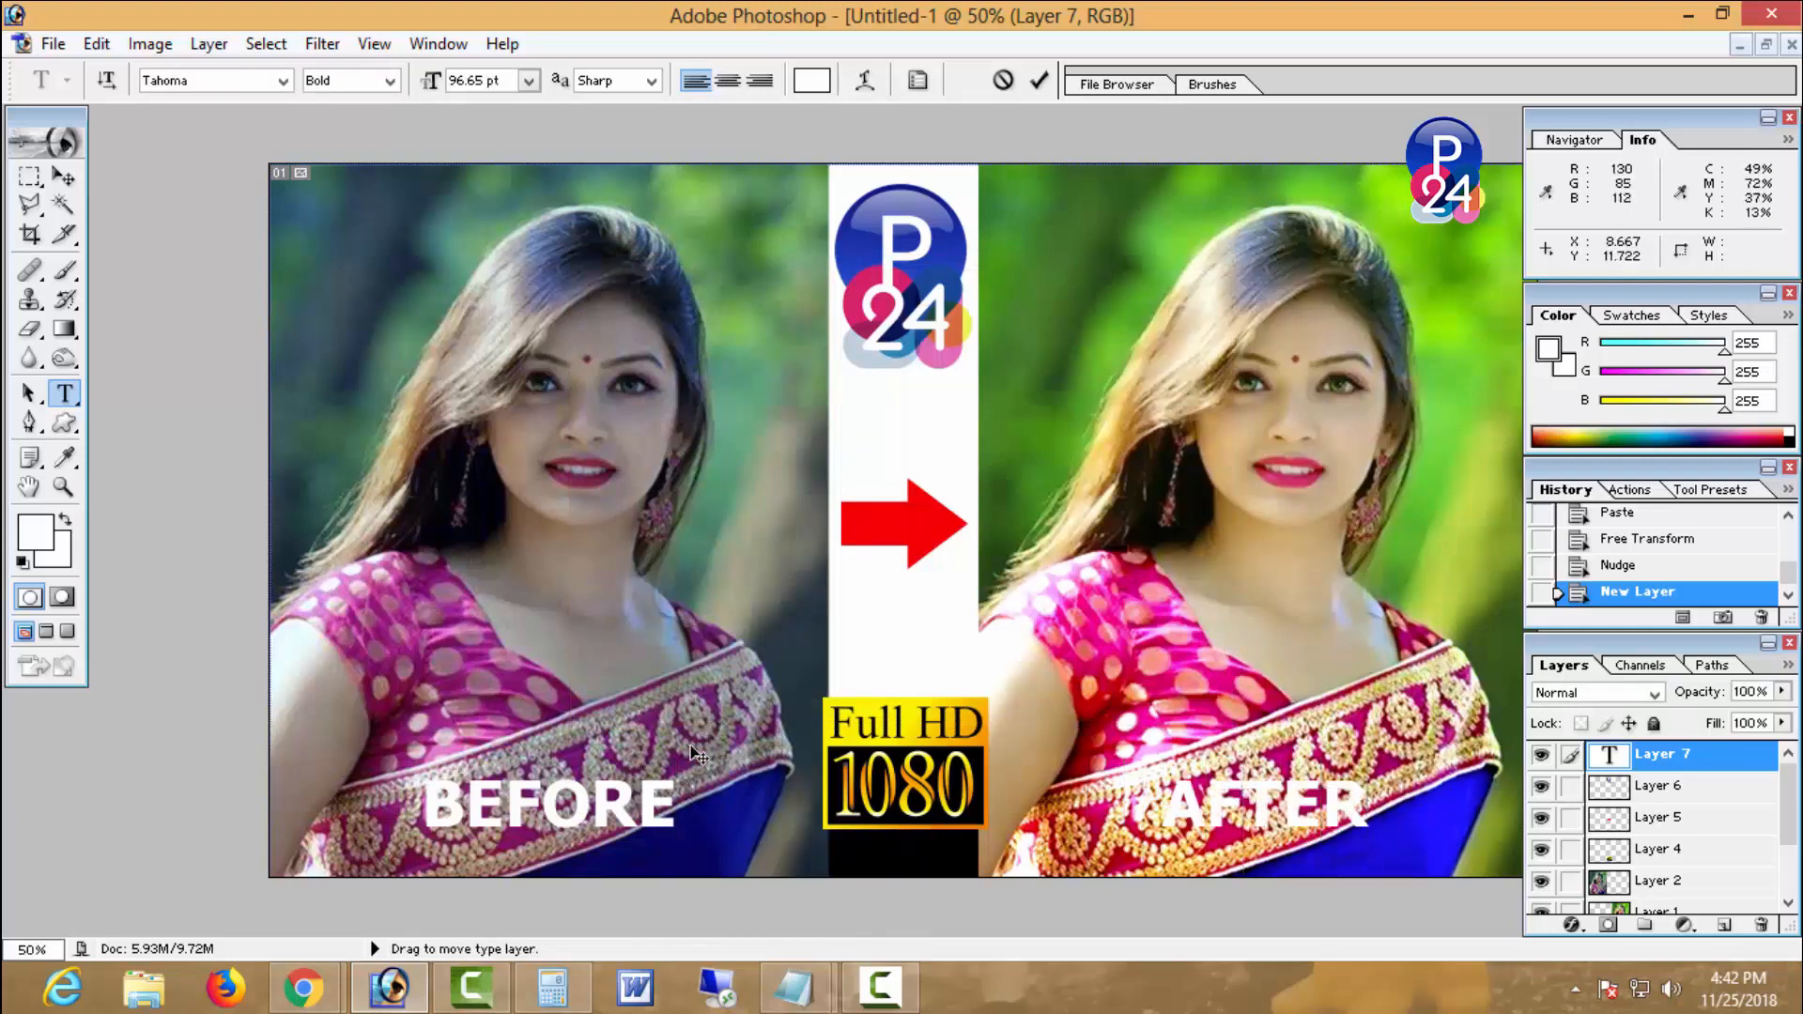
# - Add the word AFTER to the same text line, spaced over to the lower part of the after photo
pyautogui.click(1174, 803)
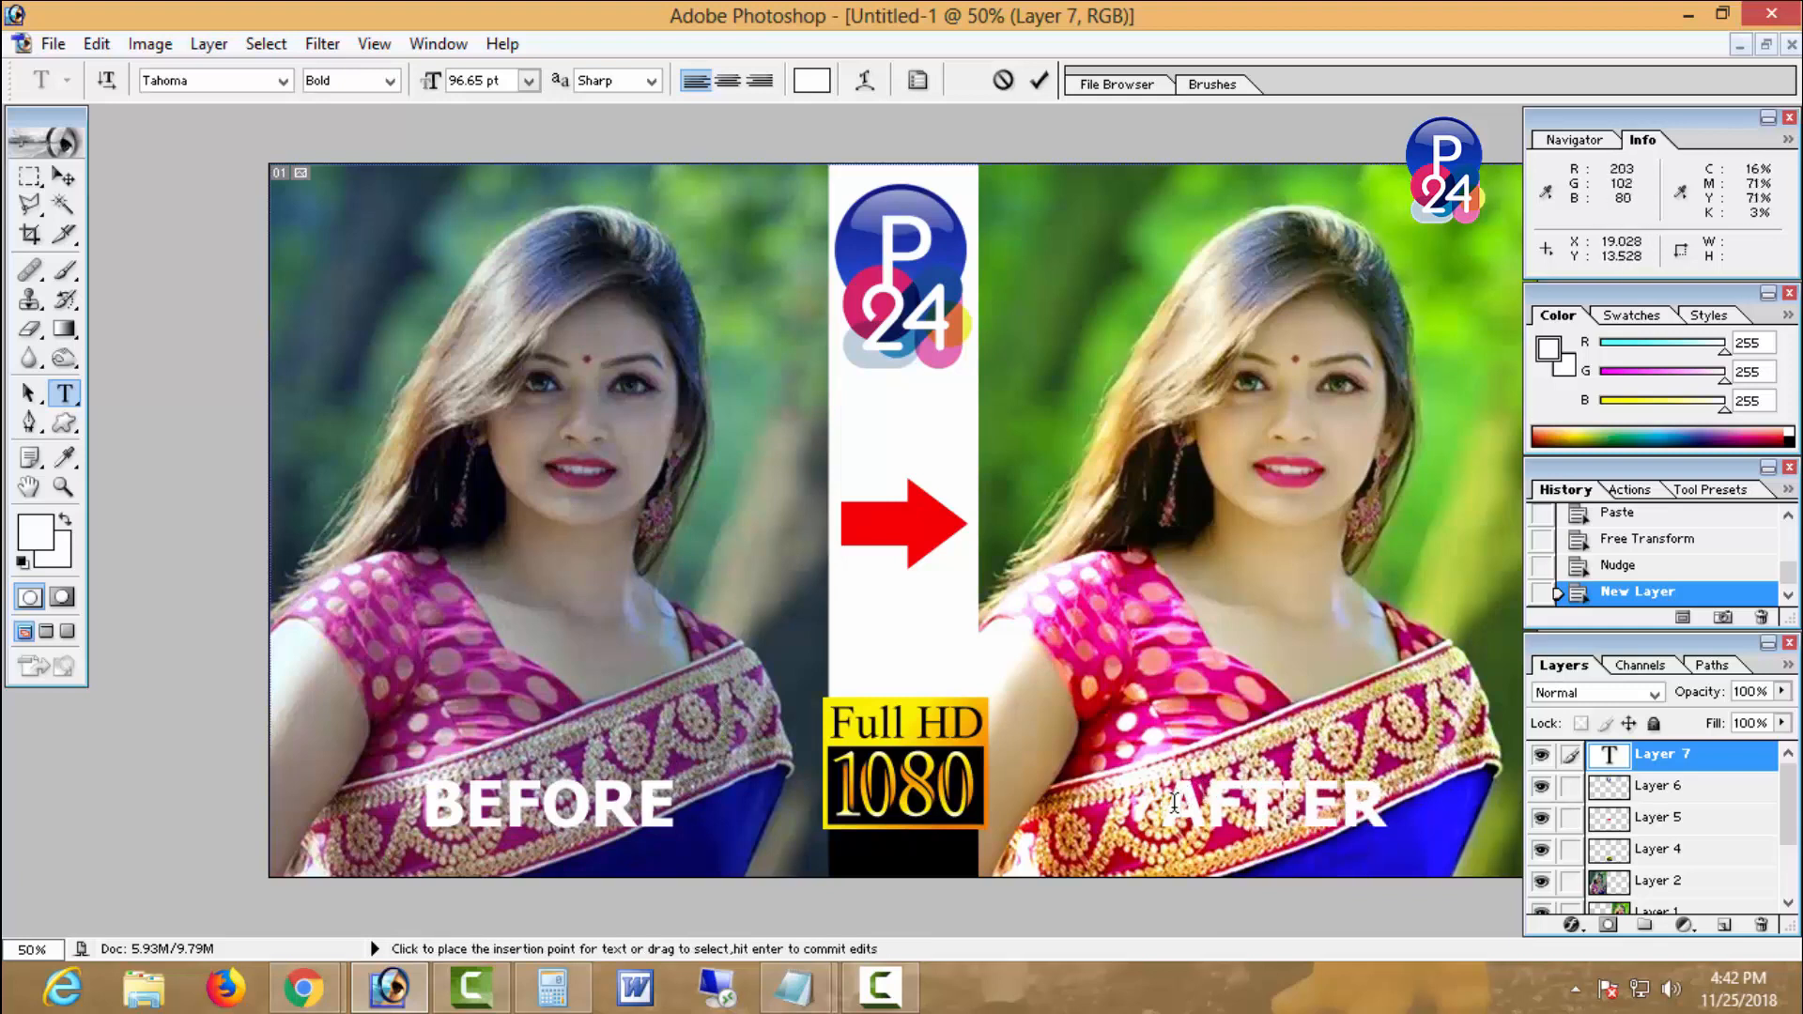
pyautogui.hotkey('ctrl', 'z')
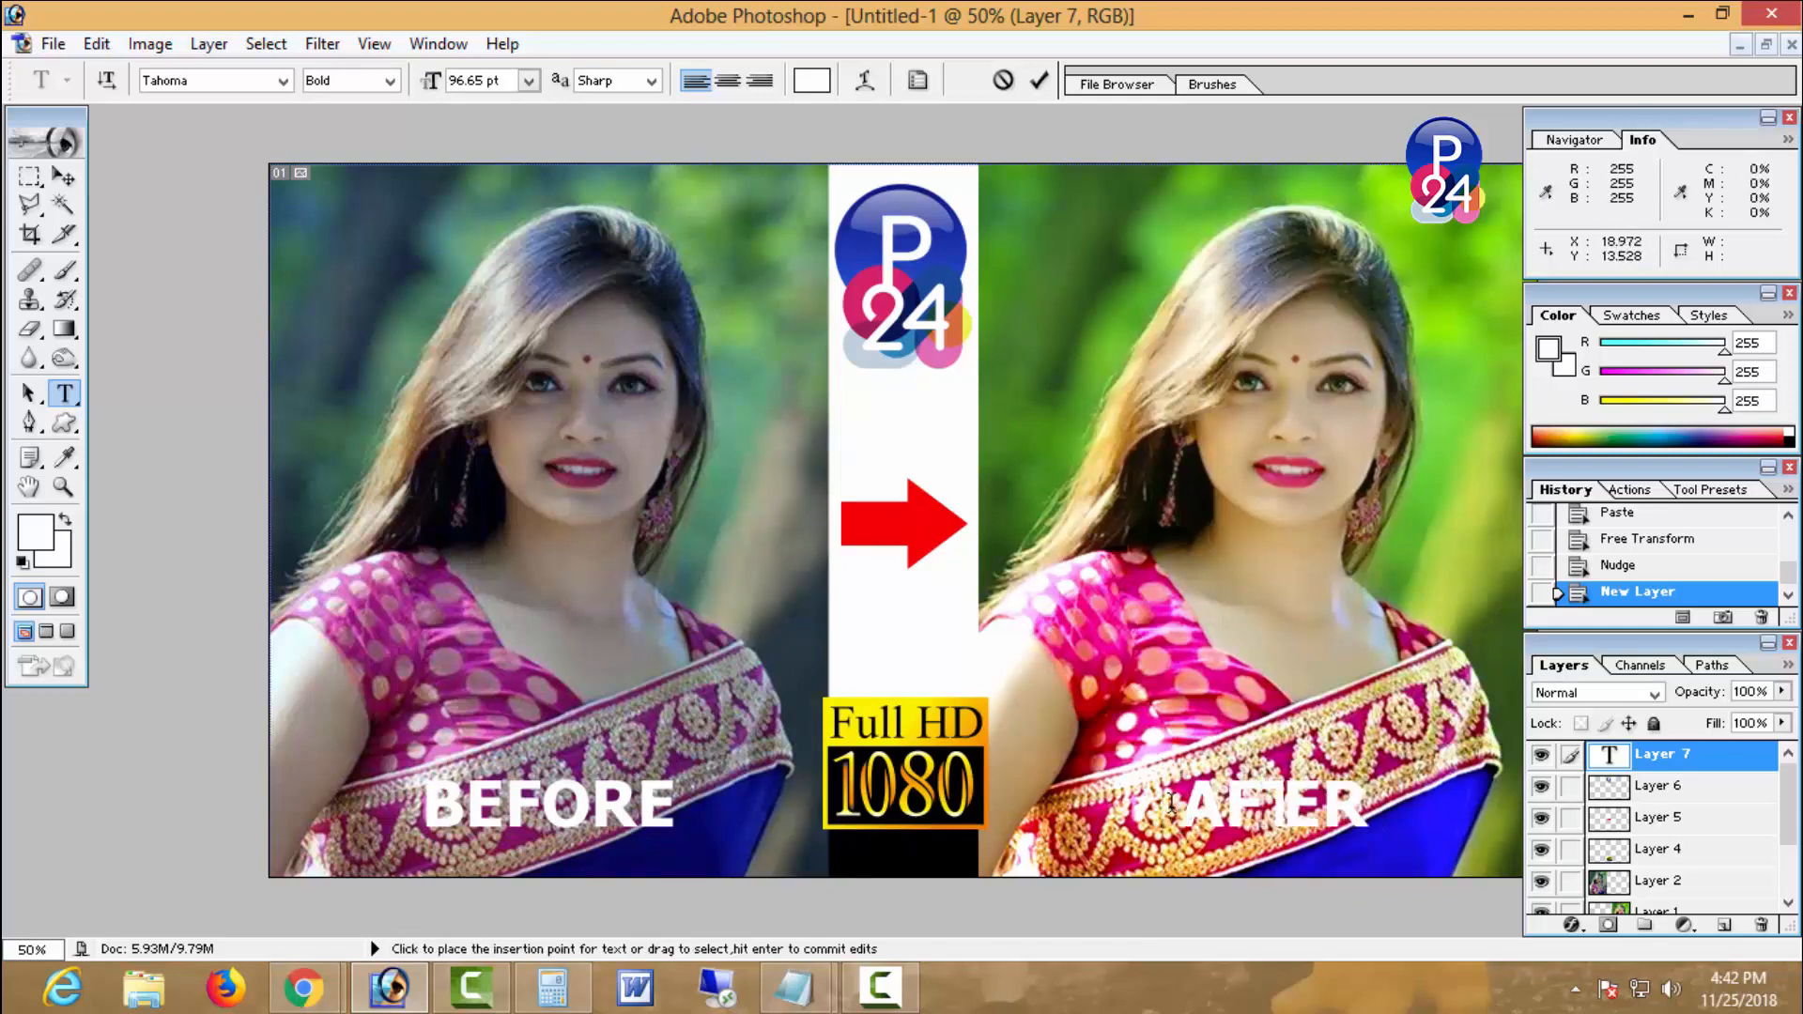
pyautogui.doubleClick(1288, 819)
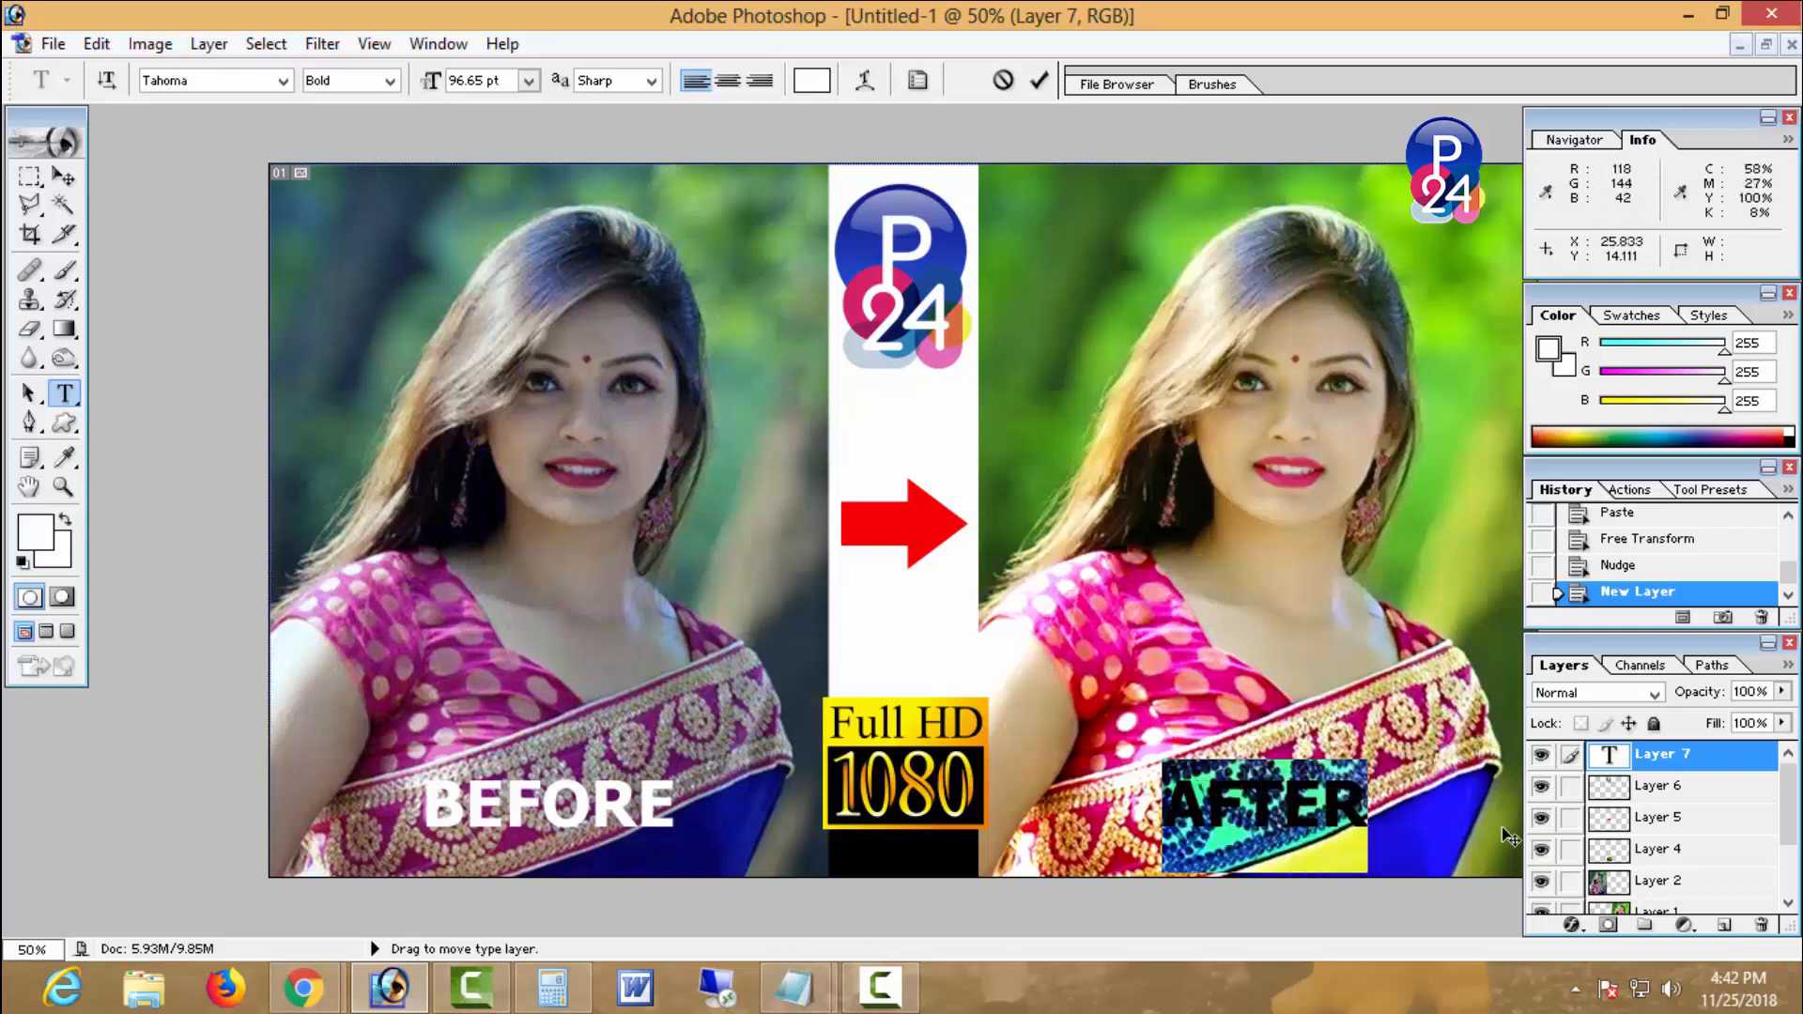
pyautogui.write('AF')
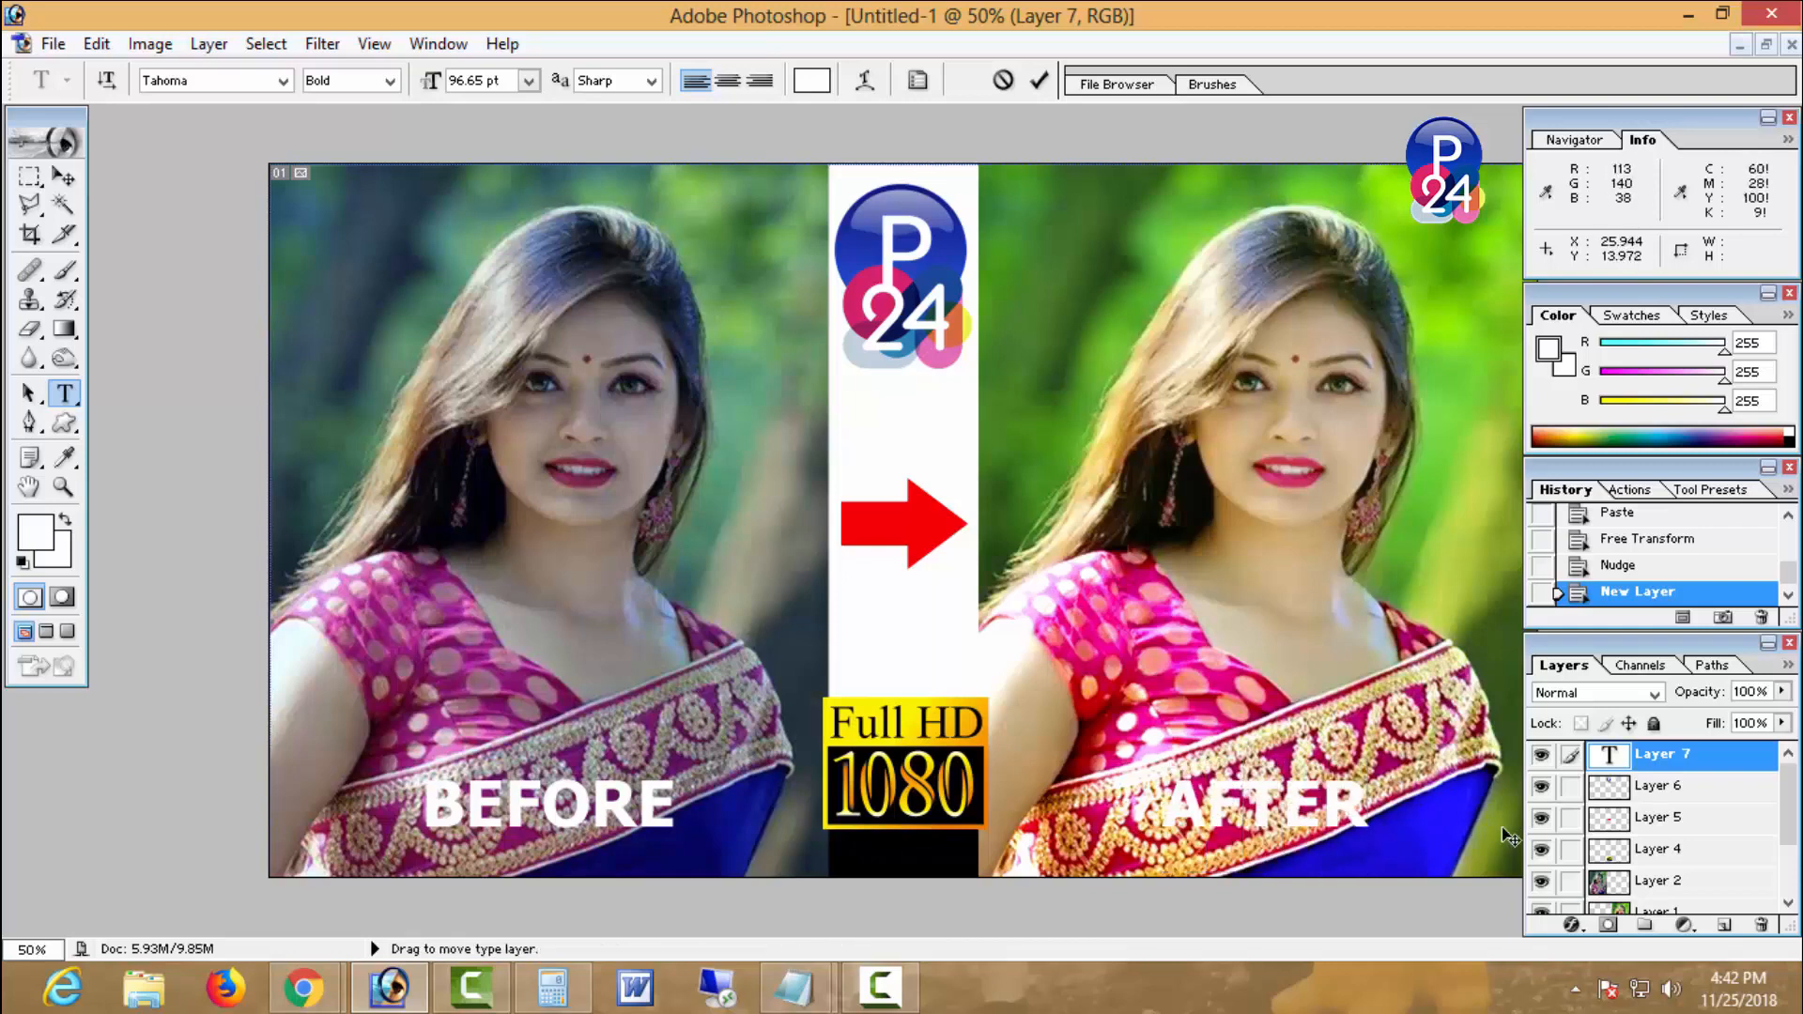
# - Apply an outside Stroke layer style to the BEFORE/AFTER text, colored black (000000) and 6 px in size
pyautogui.click(208, 43)
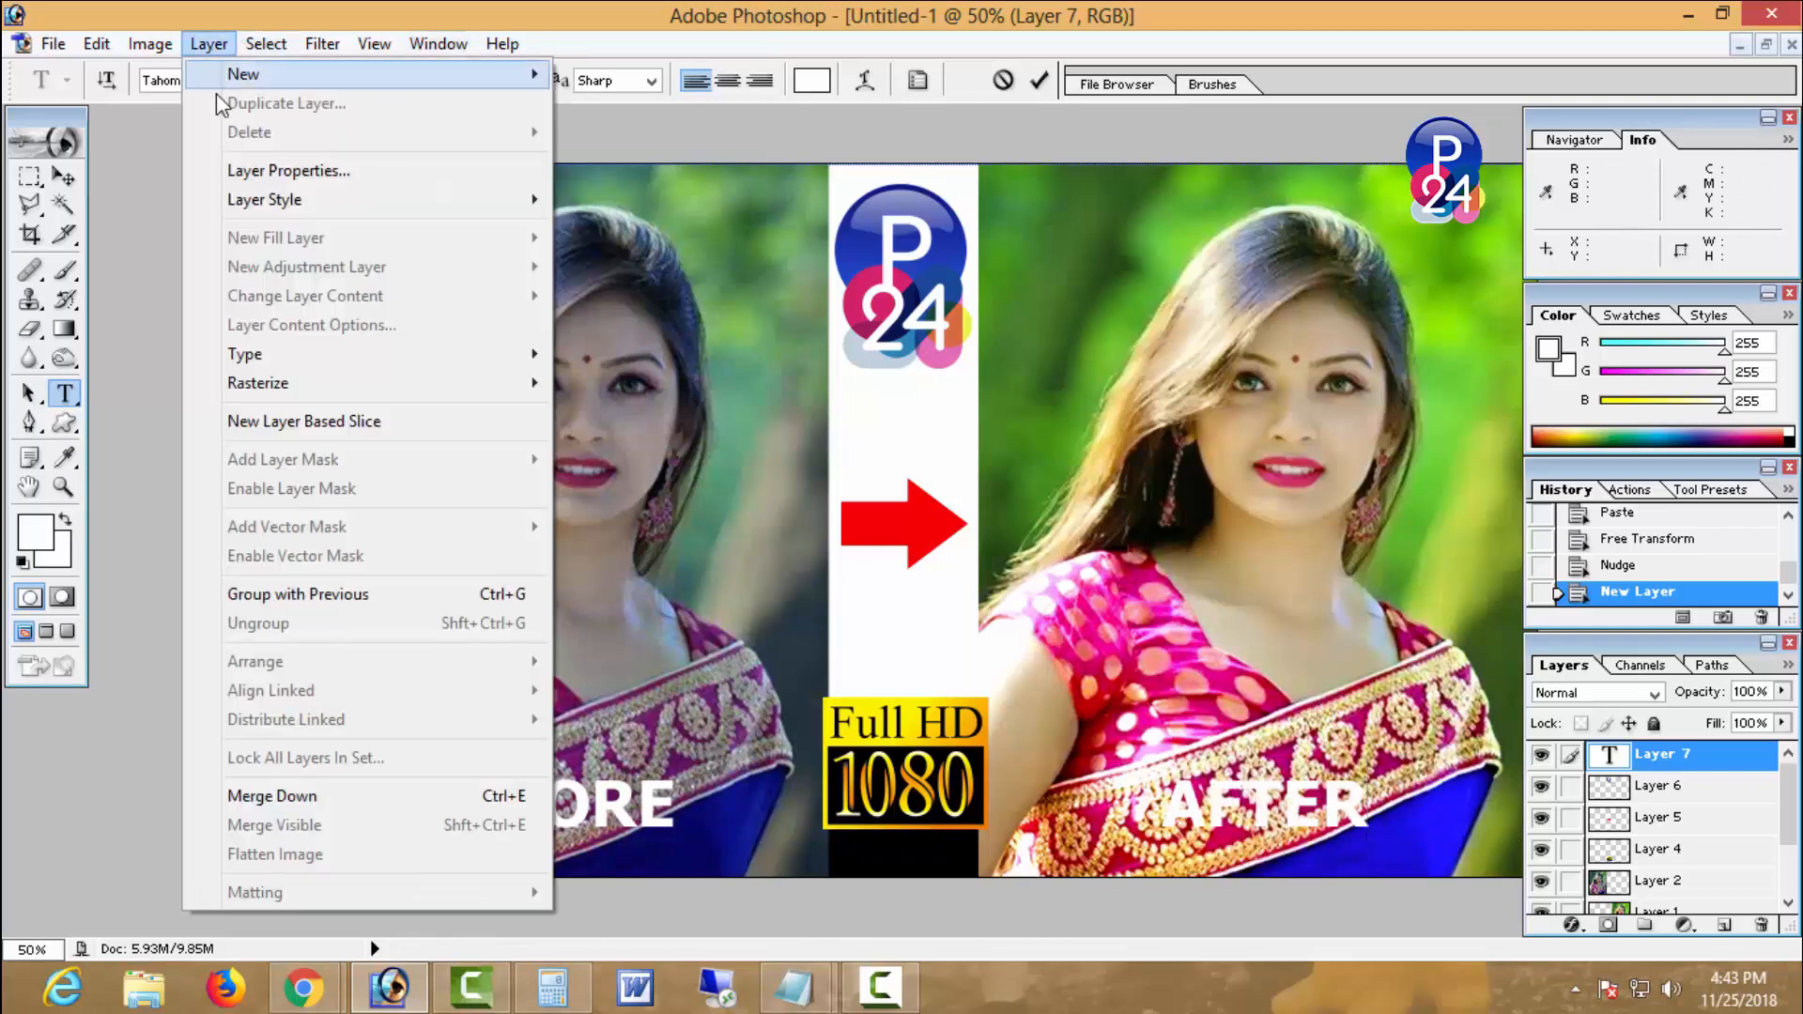
pyautogui.moveTo(360, 214)
pyautogui.click(680, 507)
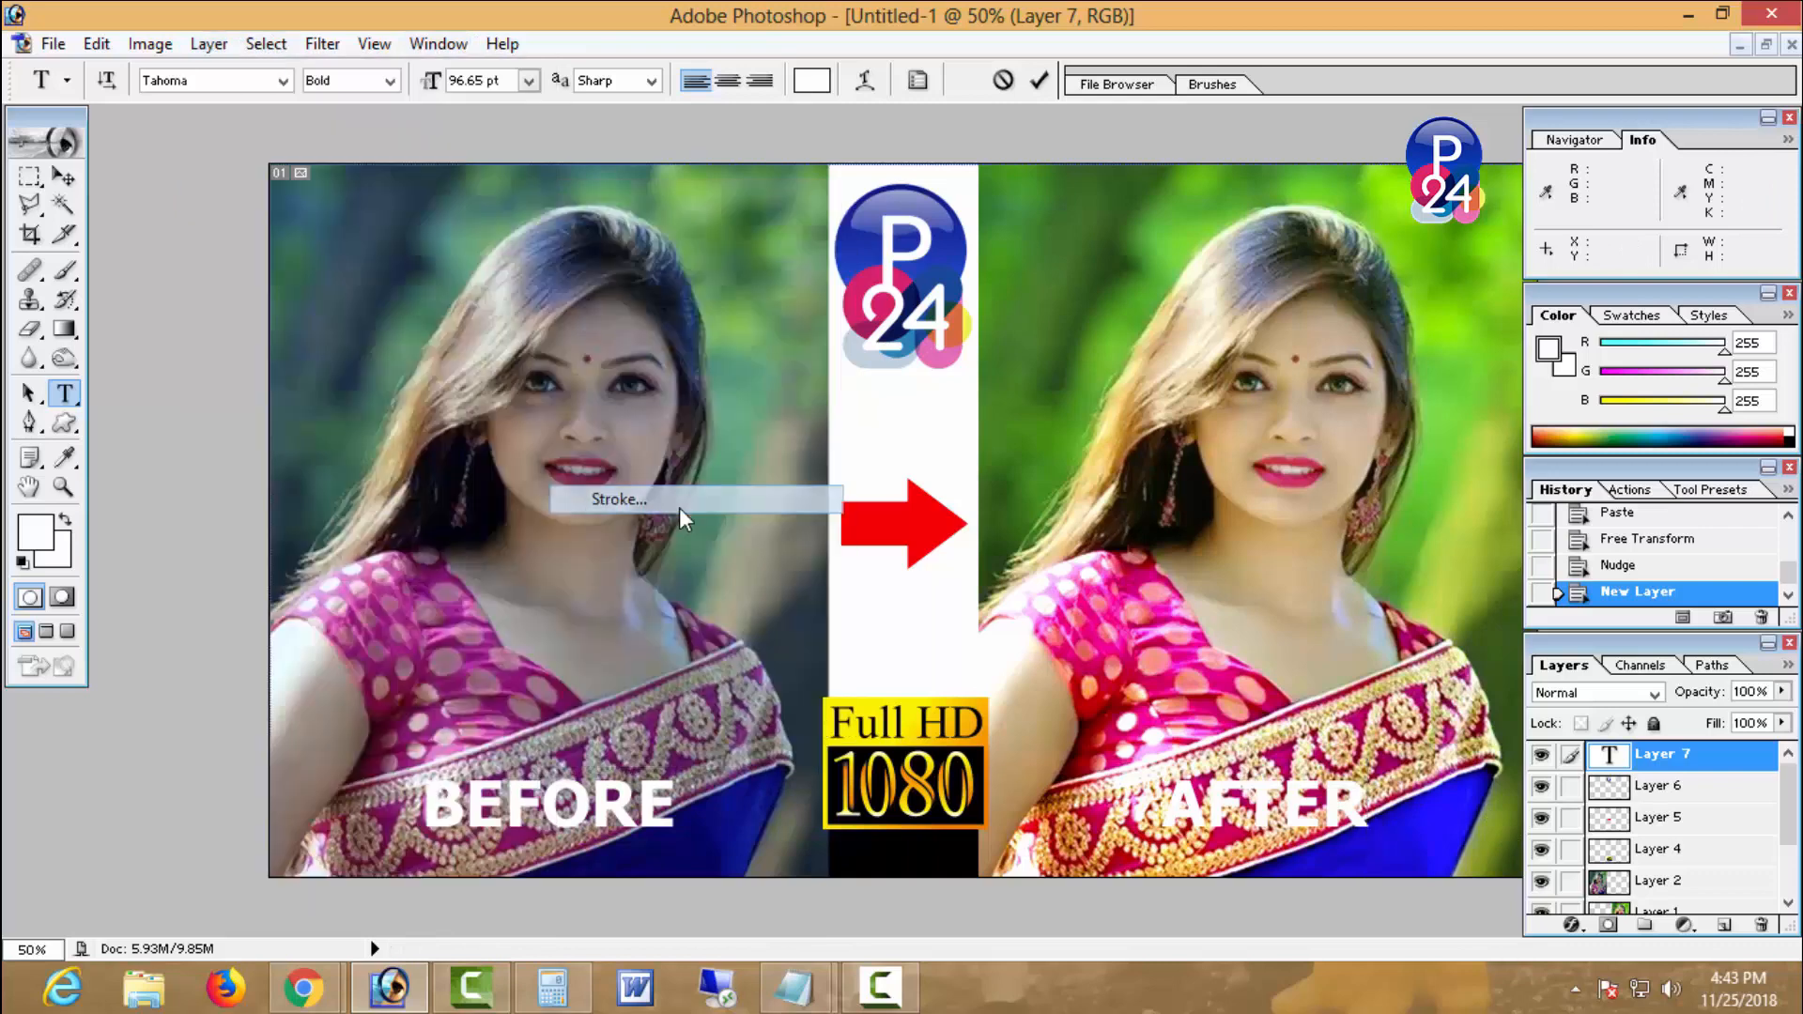
pyautogui.click(1363, 385)
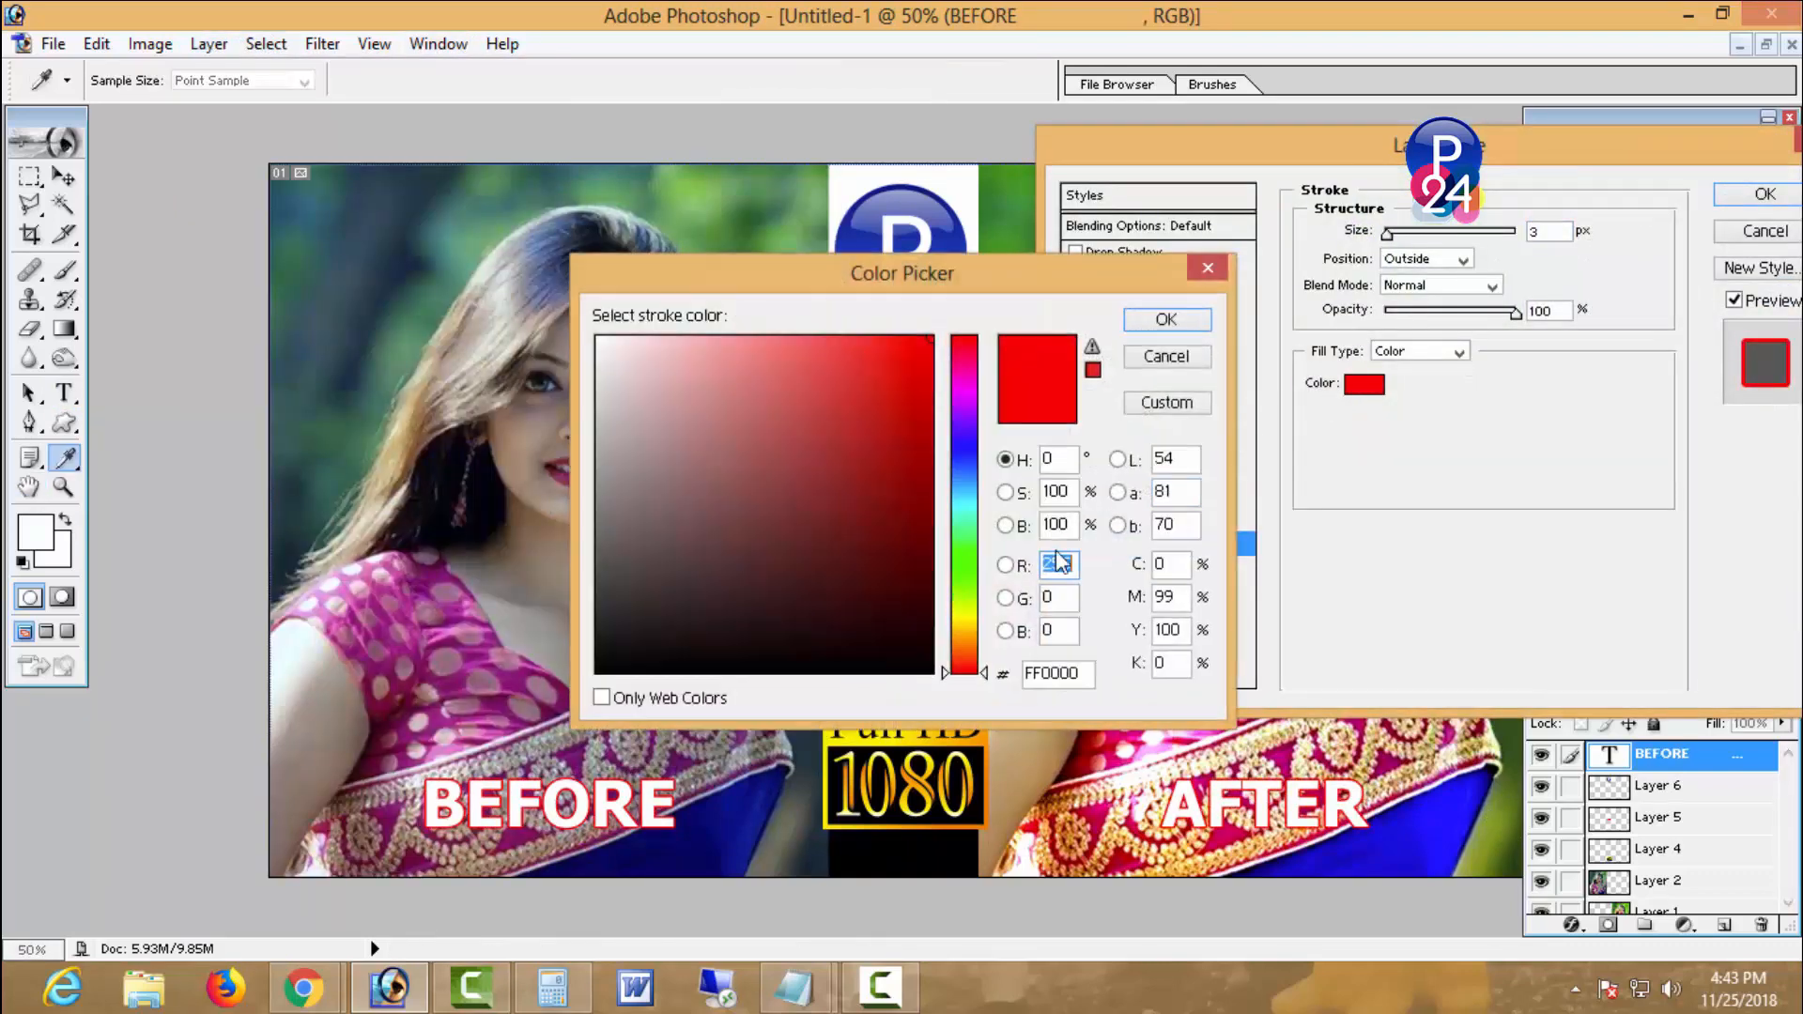
pyautogui.write('000000')
pyautogui.press('Return')
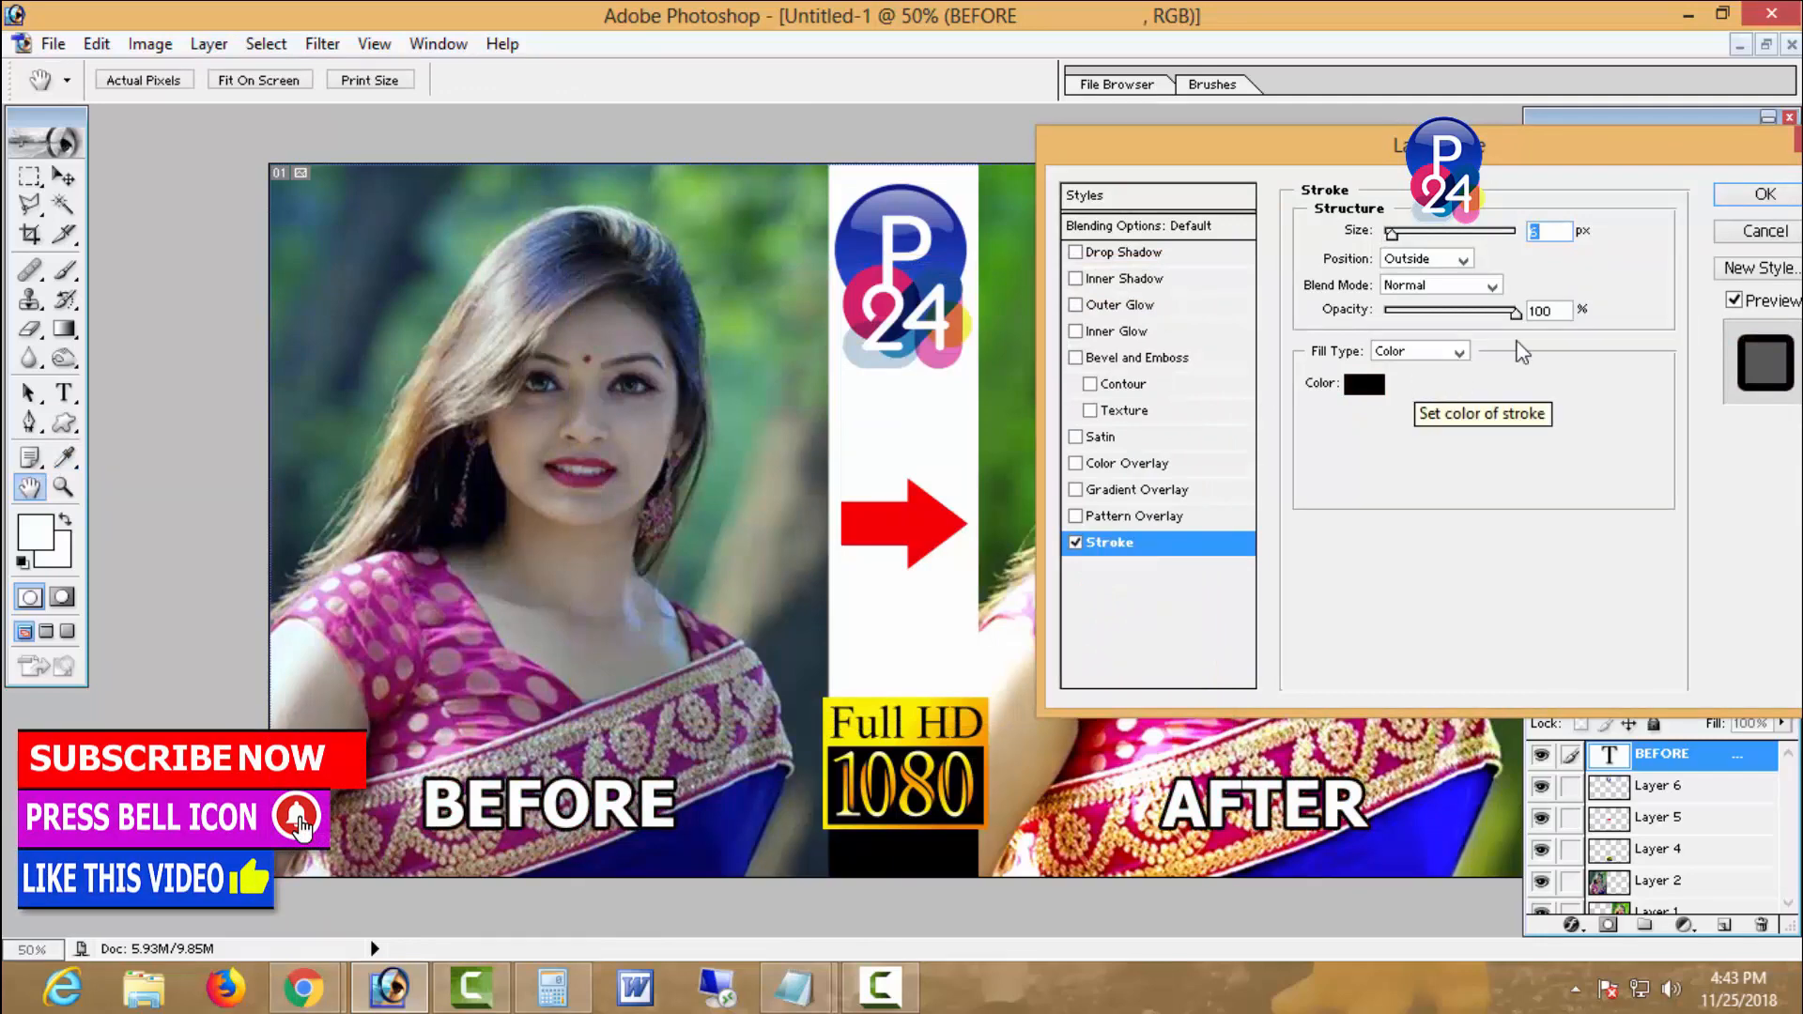
pyautogui.click(1737, 195)
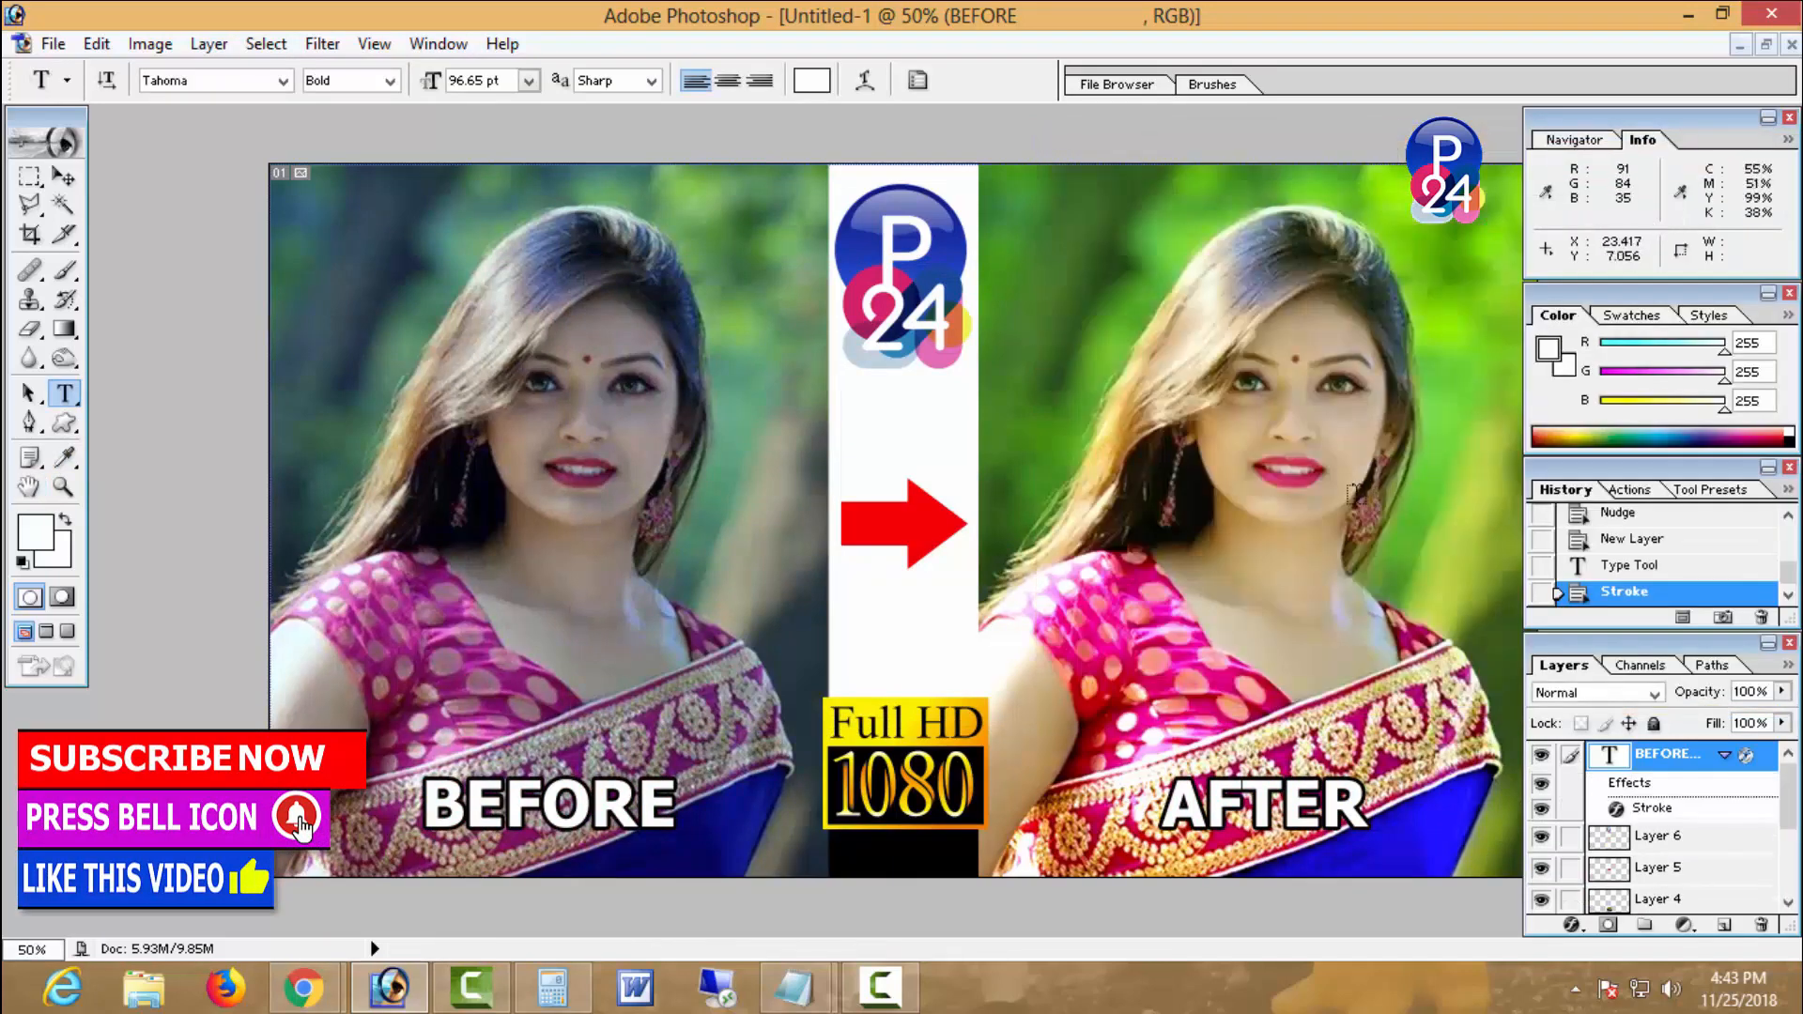
# - Nudge the BEFORE/AFTER text layer slightly down and to the right with the Move tool
pyautogui.click(64, 176)
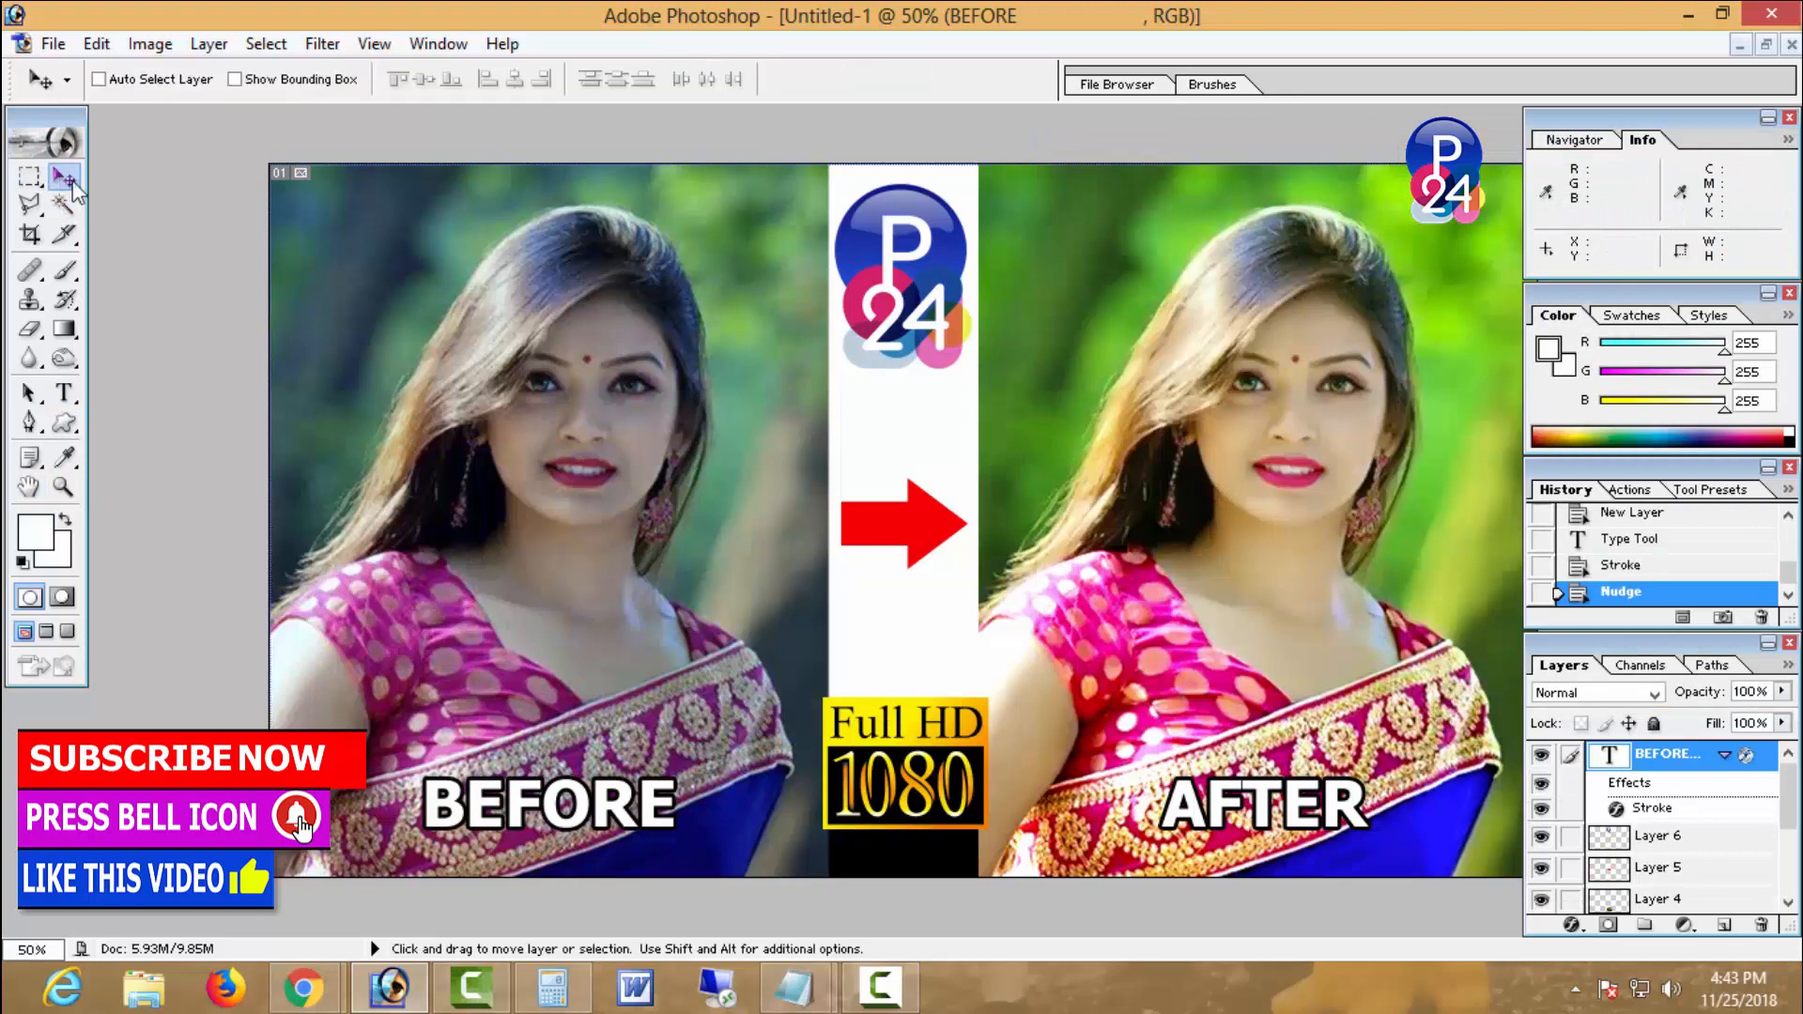
pyautogui.press('Down')
pyautogui.press('Down')
pyautogui.press('Down')
pyautogui.press('Down')
pyautogui.press('Down')
pyautogui.press('Down')
pyautogui.press('Down')
pyautogui.press('Down')
pyautogui.press('Down')
pyautogui.press('Down')
pyautogui.press('Right')
pyautogui.press('Right')
pyautogui.press('Right')
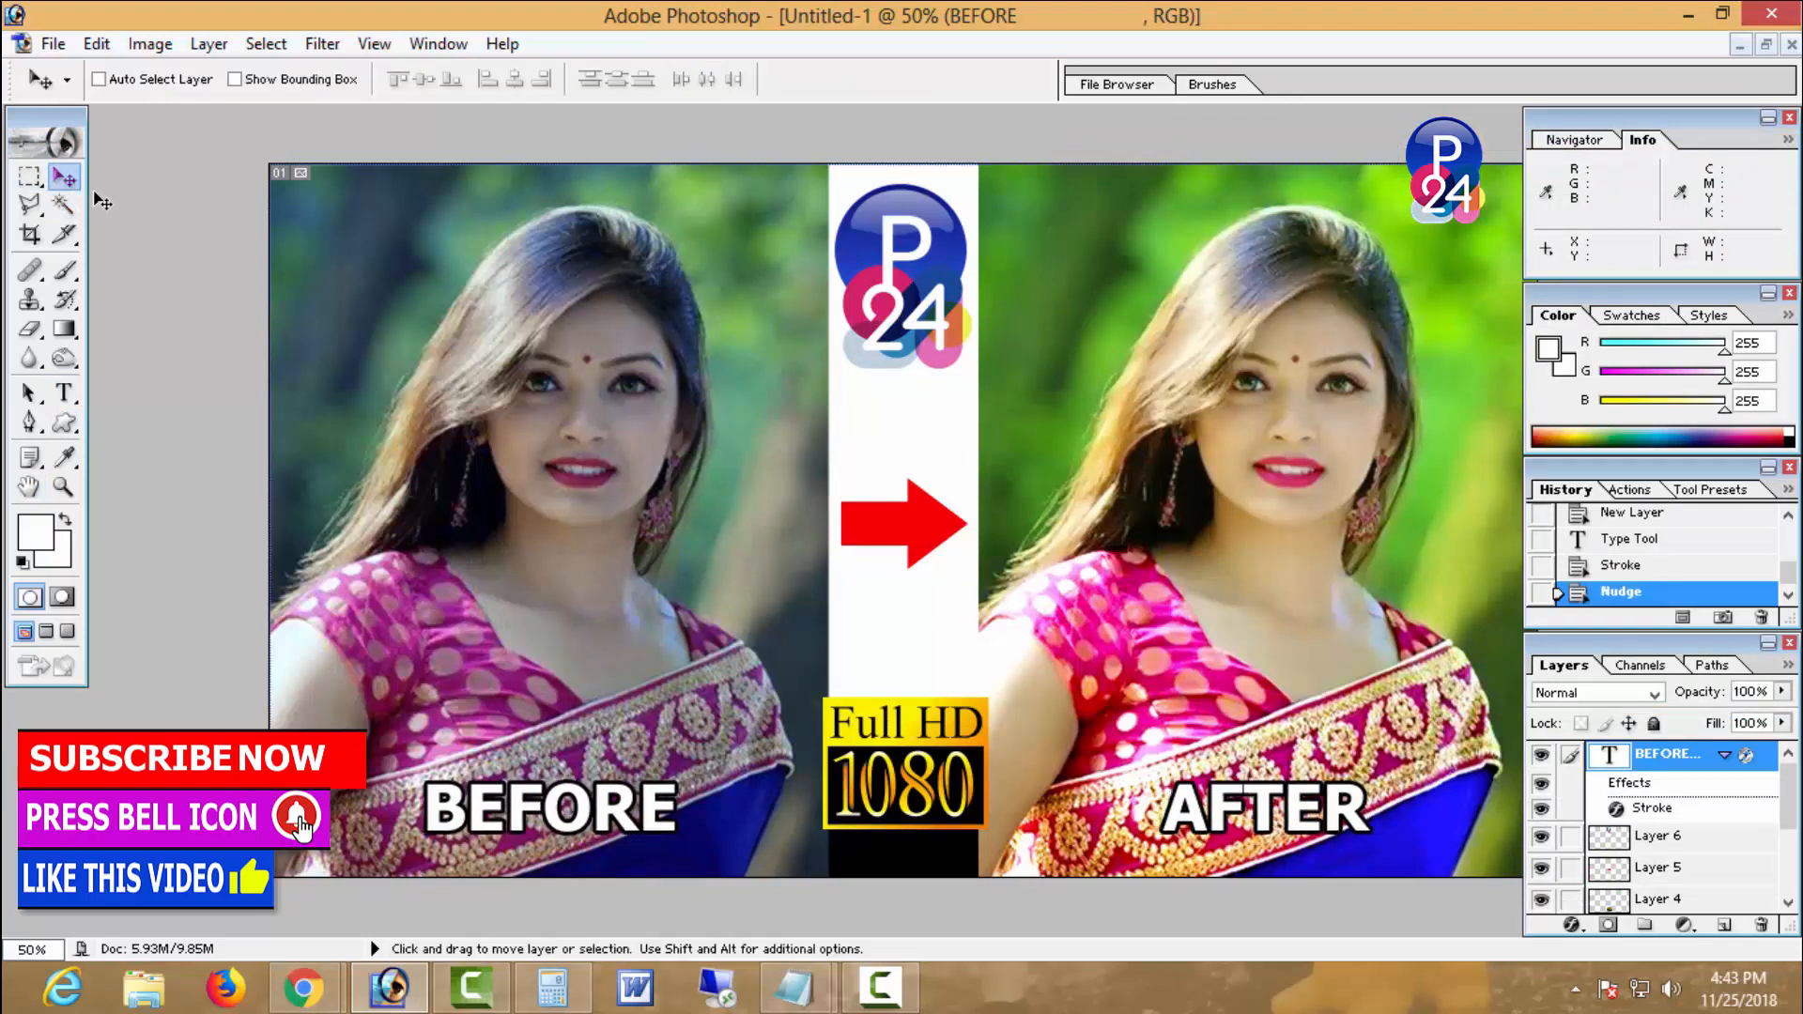